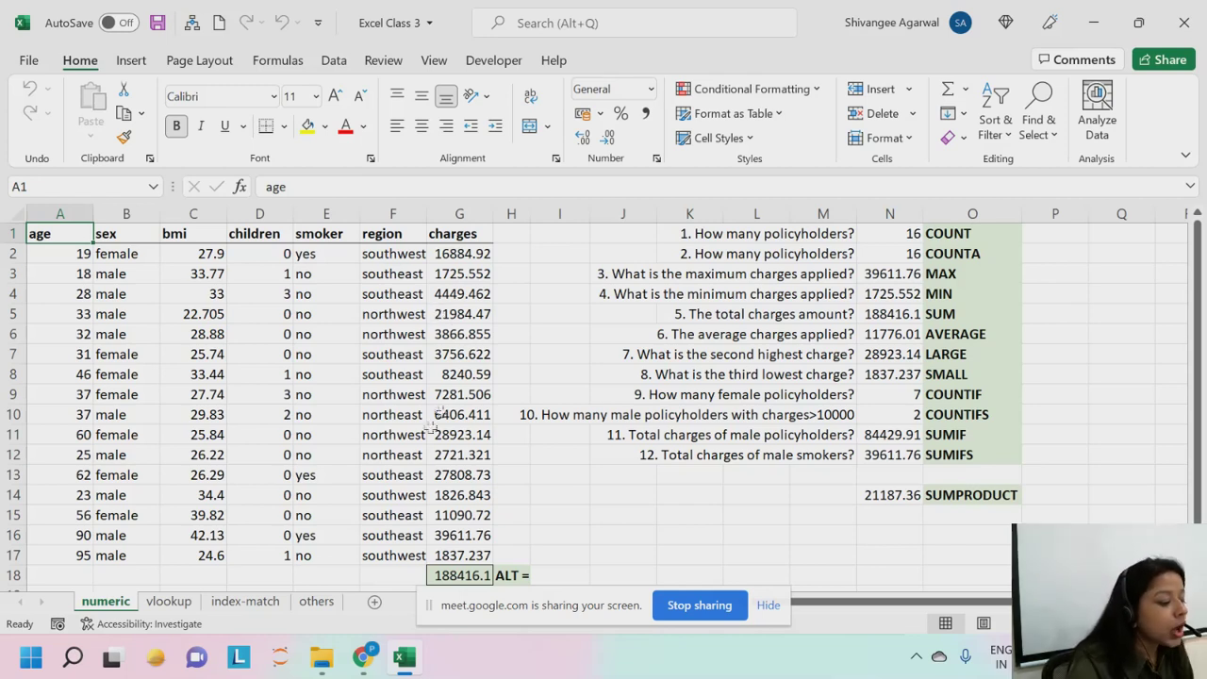
Step: Switch to the vlookup sheet and AutoFit column G so Total Sales shows fully
click(170, 604)
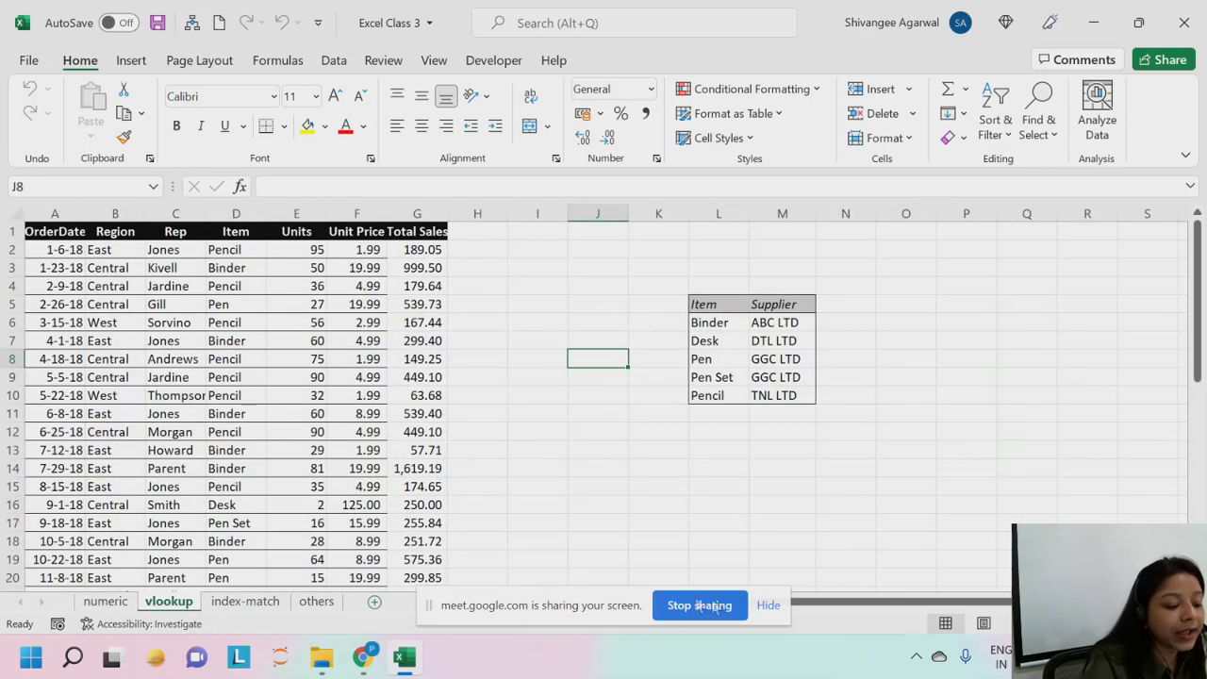
click(768, 605)
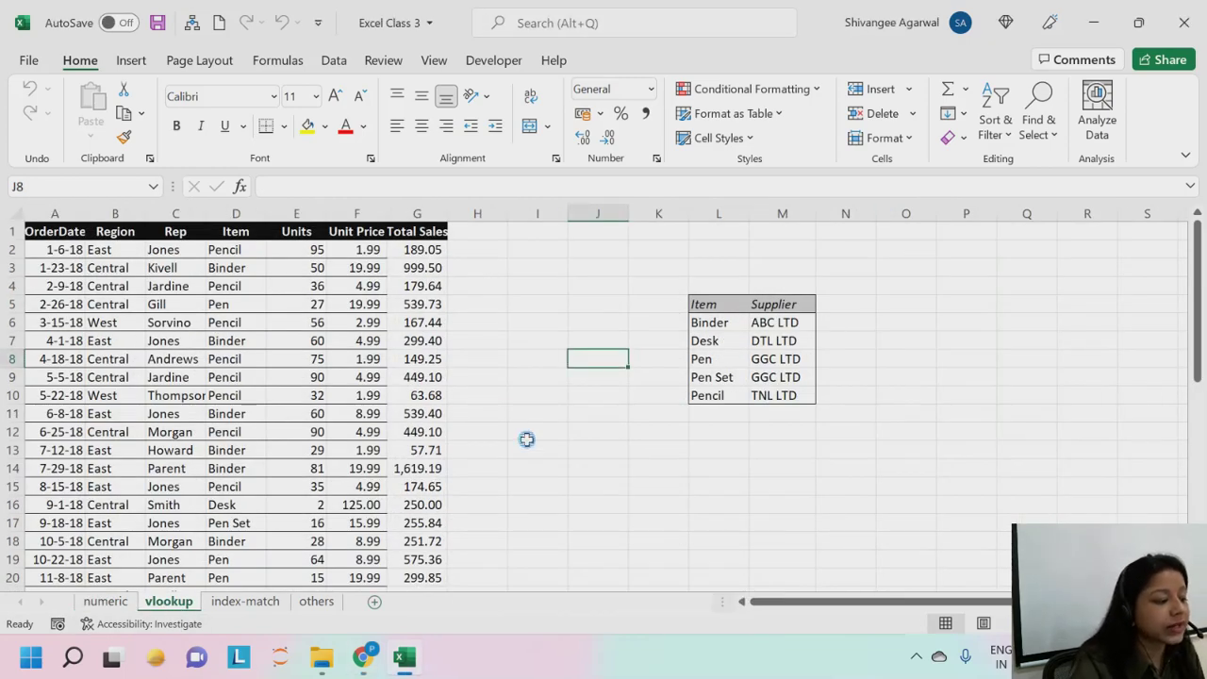
scroll(528, 440, up, 3)
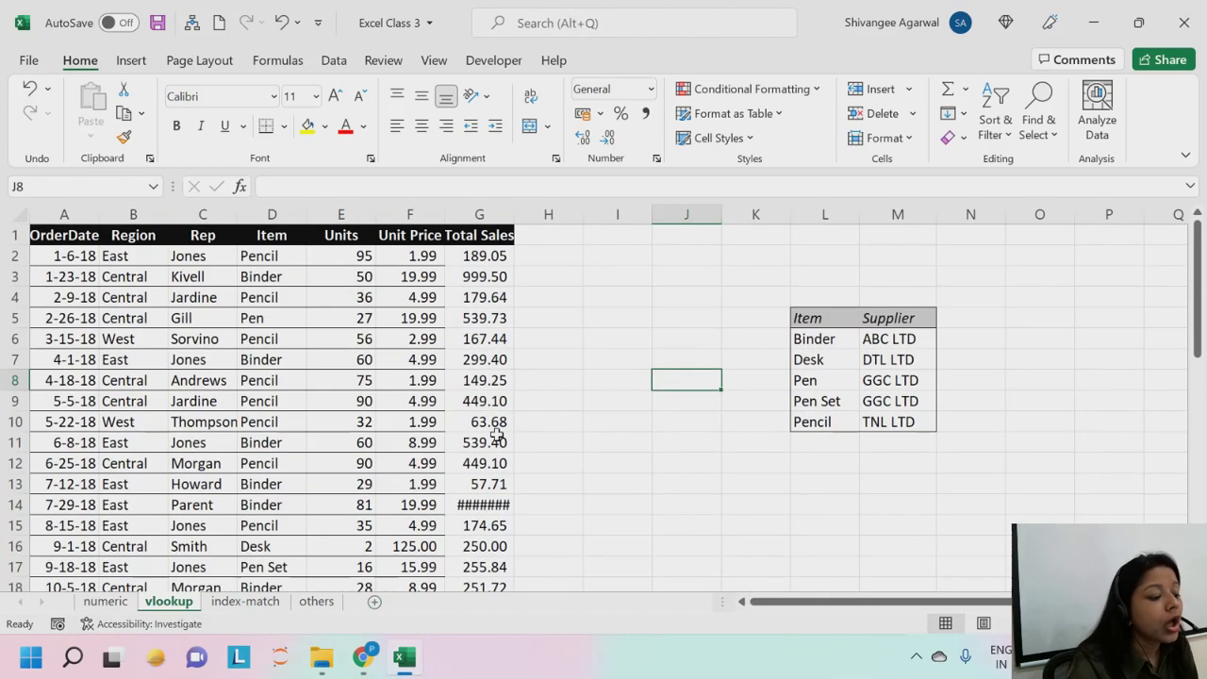
double_click(513, 214)
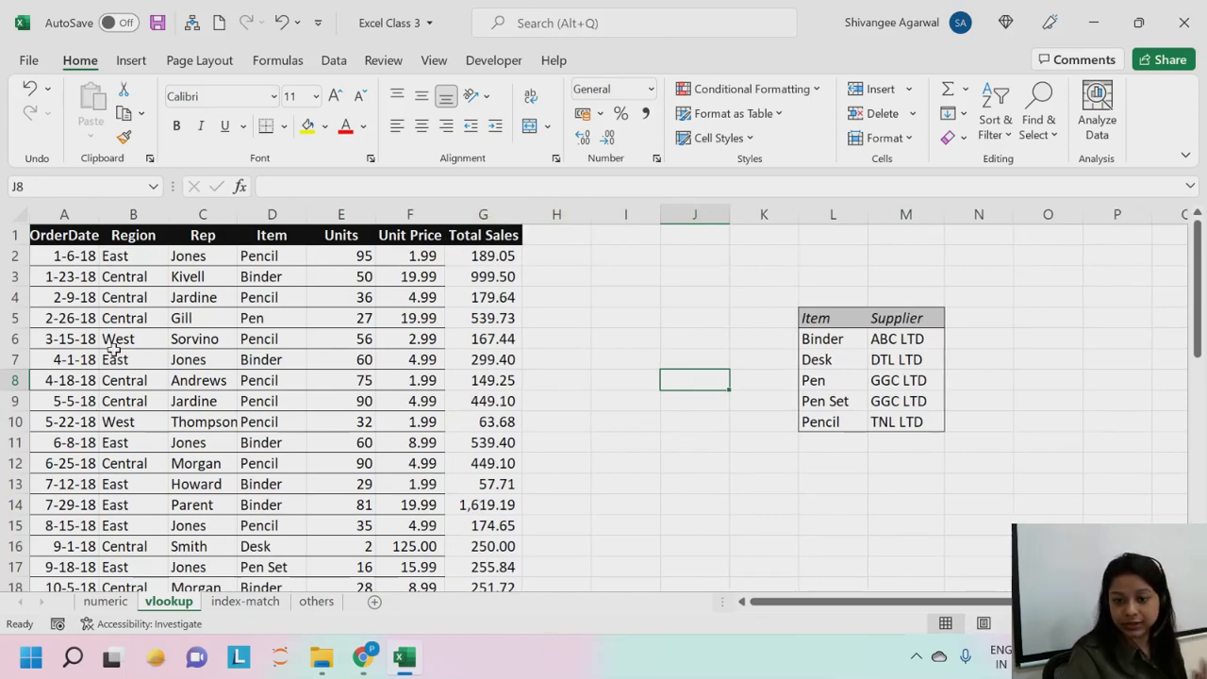
Step: Look over the Central entries in the Region column, jumping to the last data row and back
scroll(146, 338, down, 1)
click(146, 339)
key(ctrl+Down)
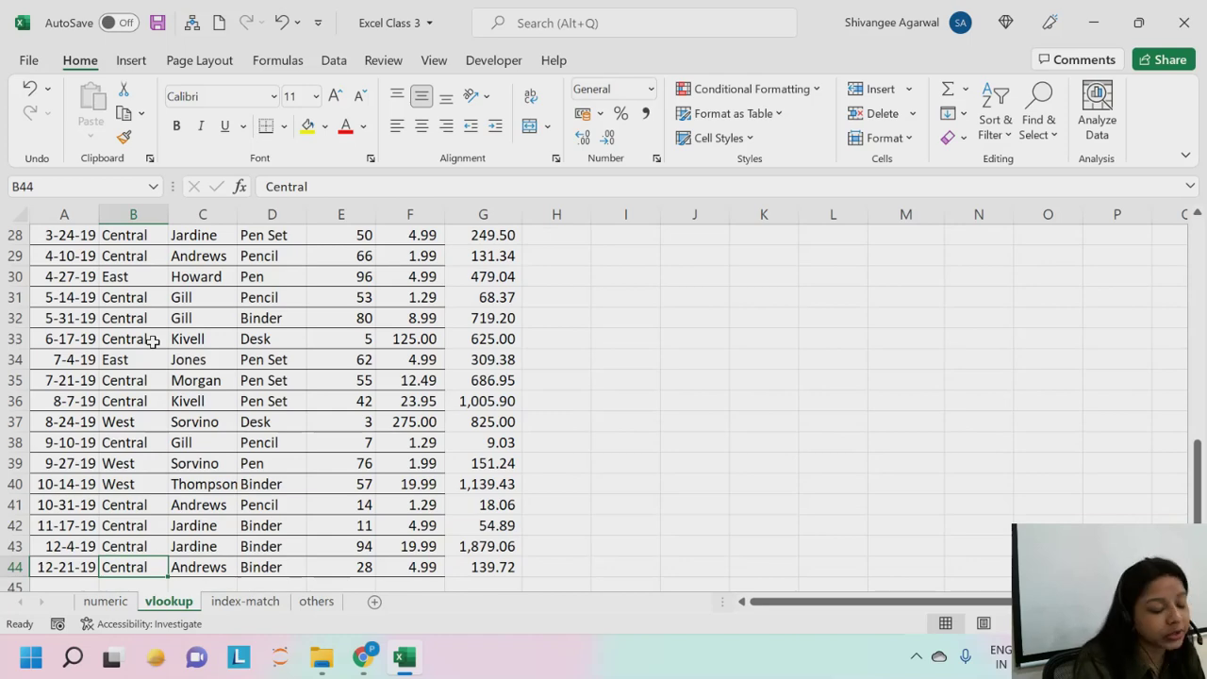
key(ctrl+Up)
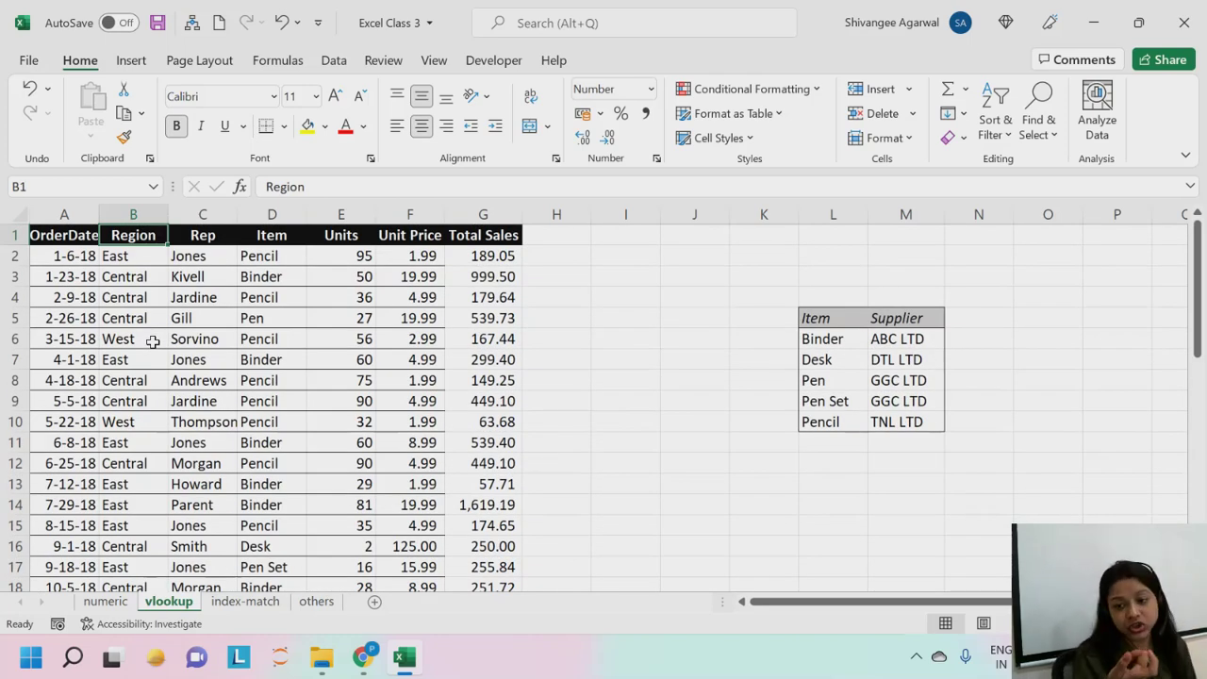
click(156, 298)
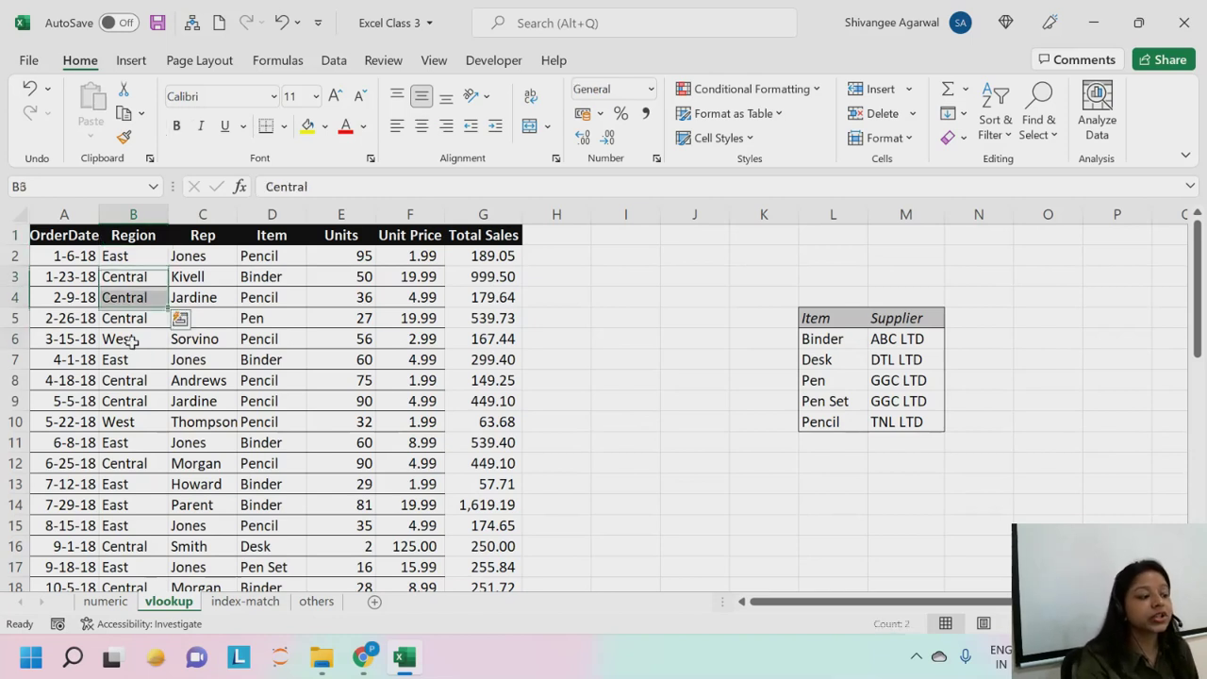
click(149, 404)
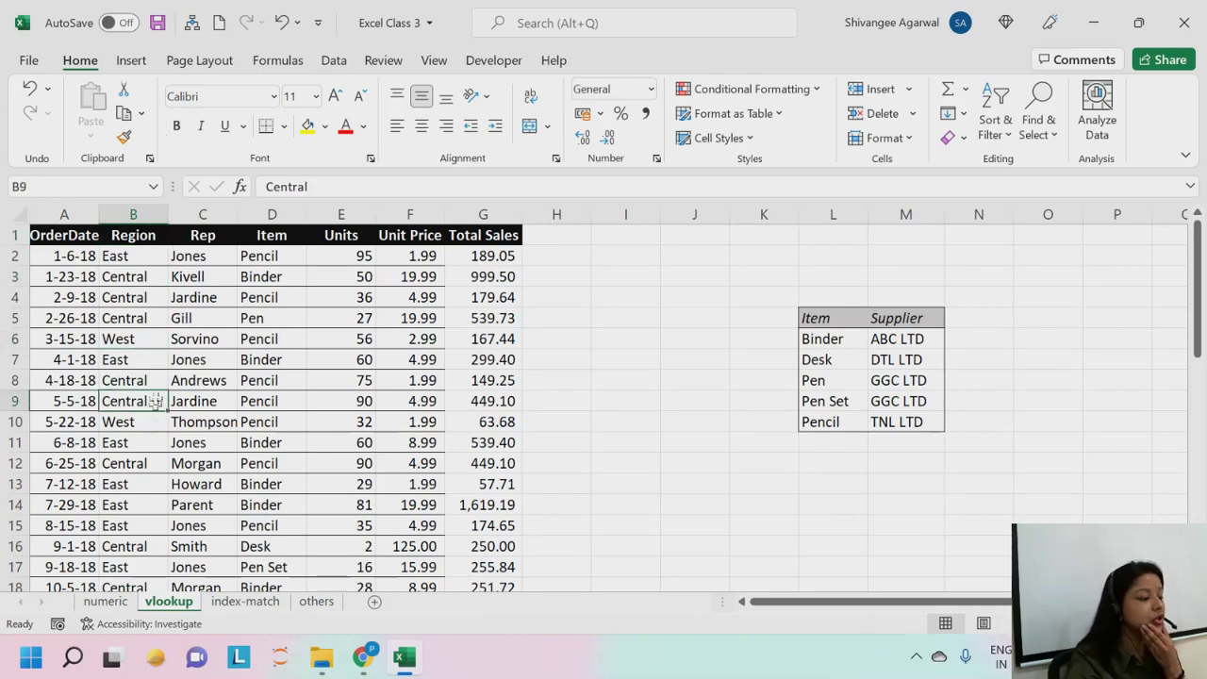
Step: Review the first row's values: rep Kivell, item Pencil, 95 units, 1.99 price and total sales
click(187, 278)
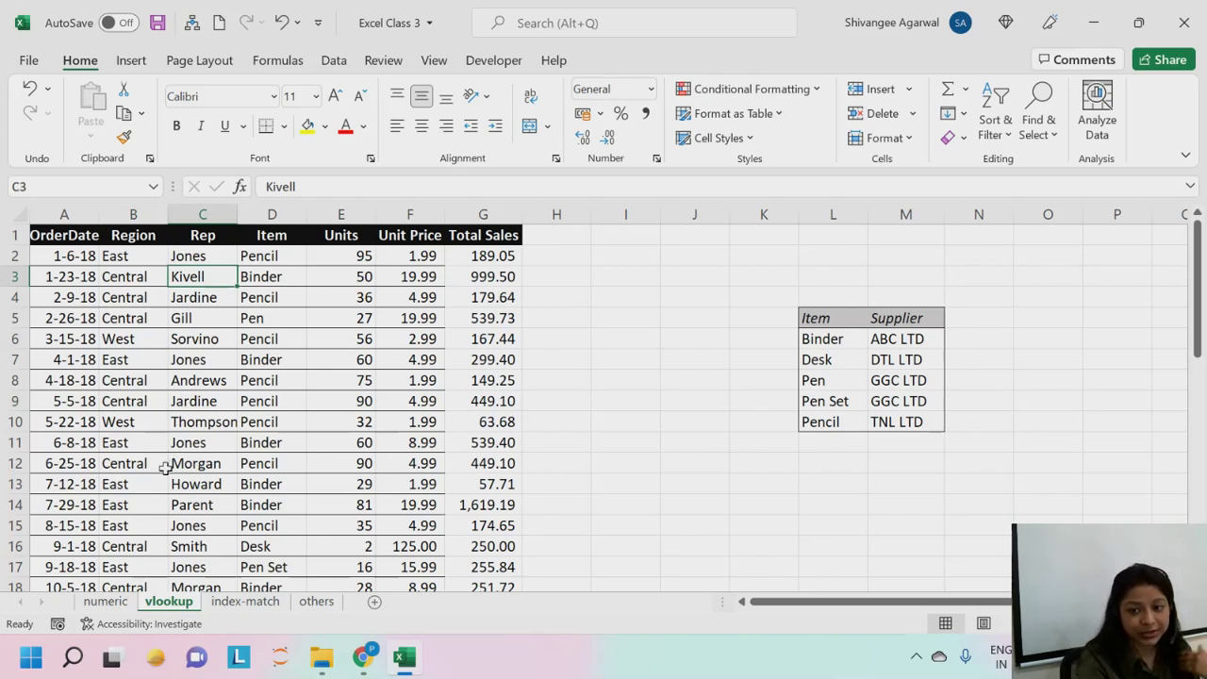
click(299, 264)
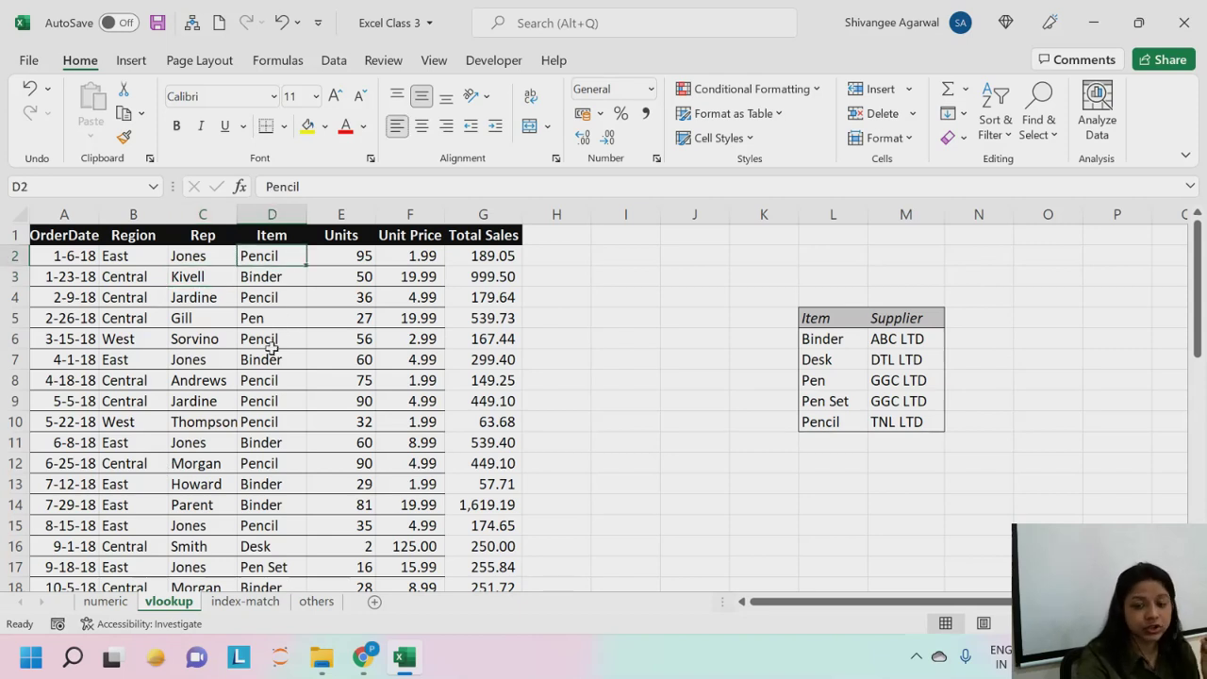
click(340, 237)
click(342, 256)
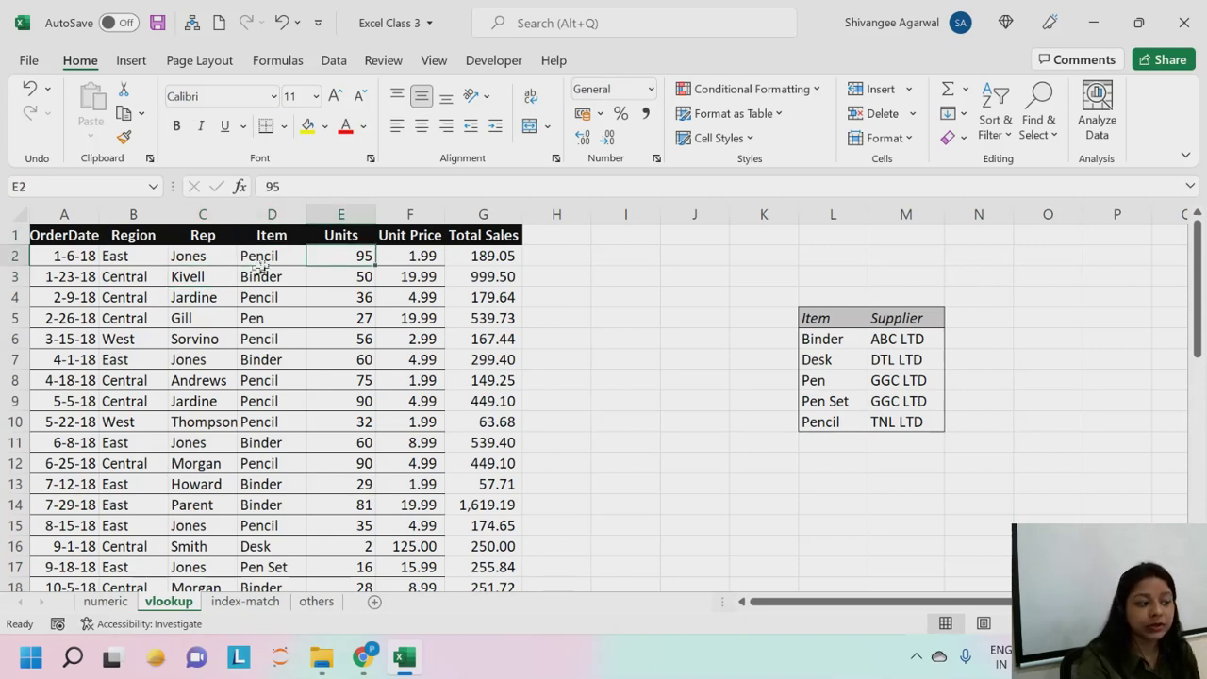
click(402, 261)
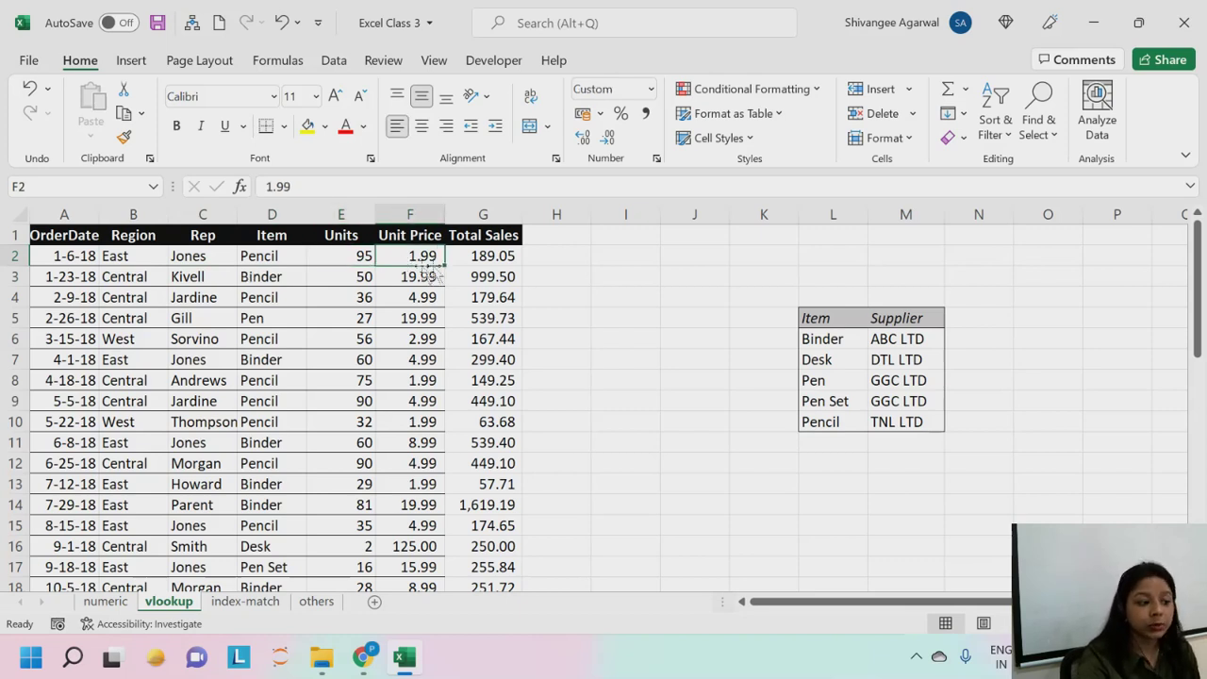
click(487, 261)
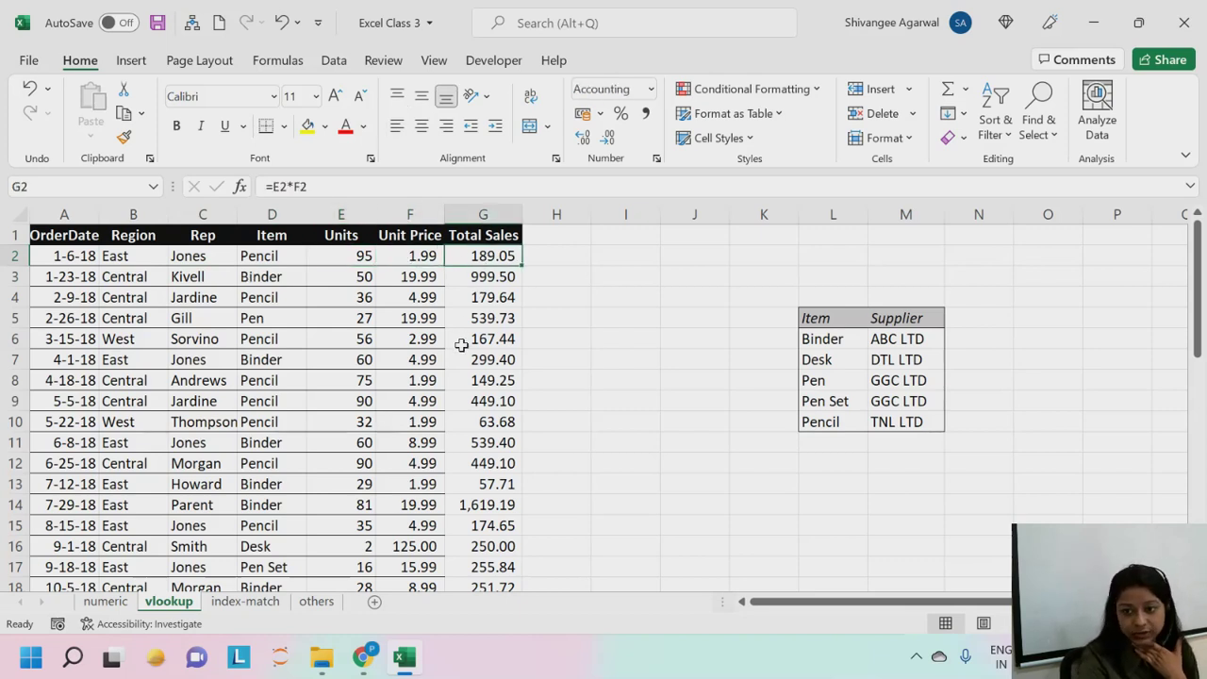
double_click(489, 257)
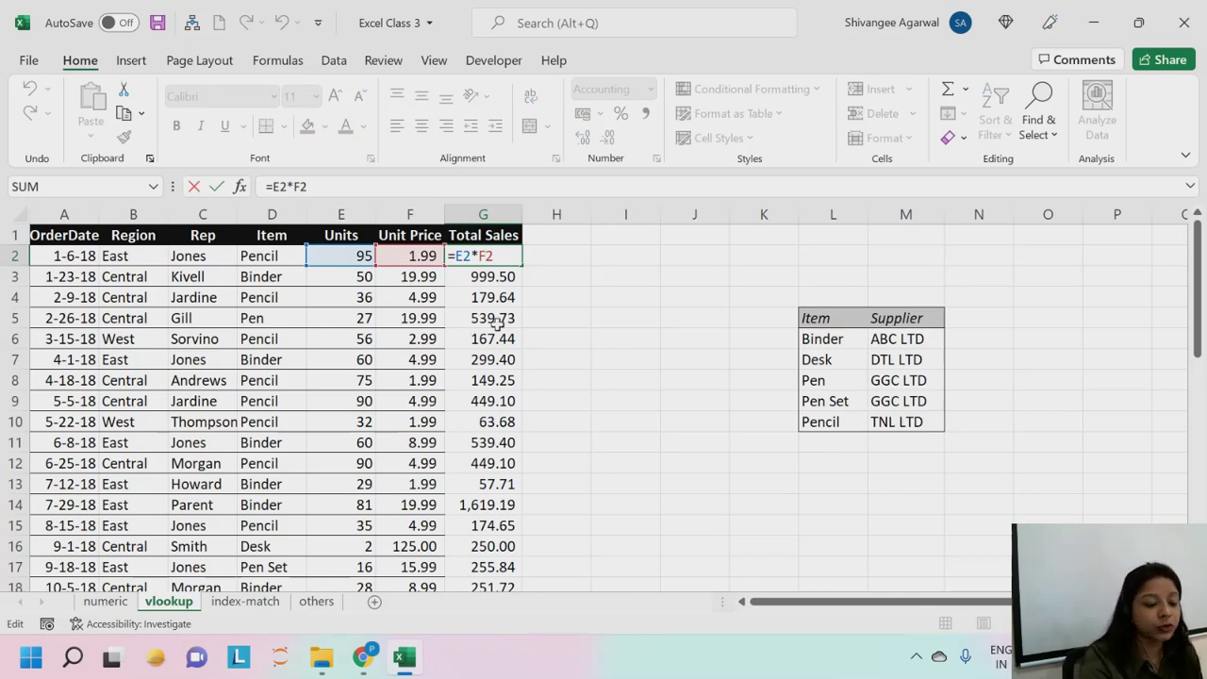
key(Return)
drag(35, 282, 504, 556)
click(451, 422)
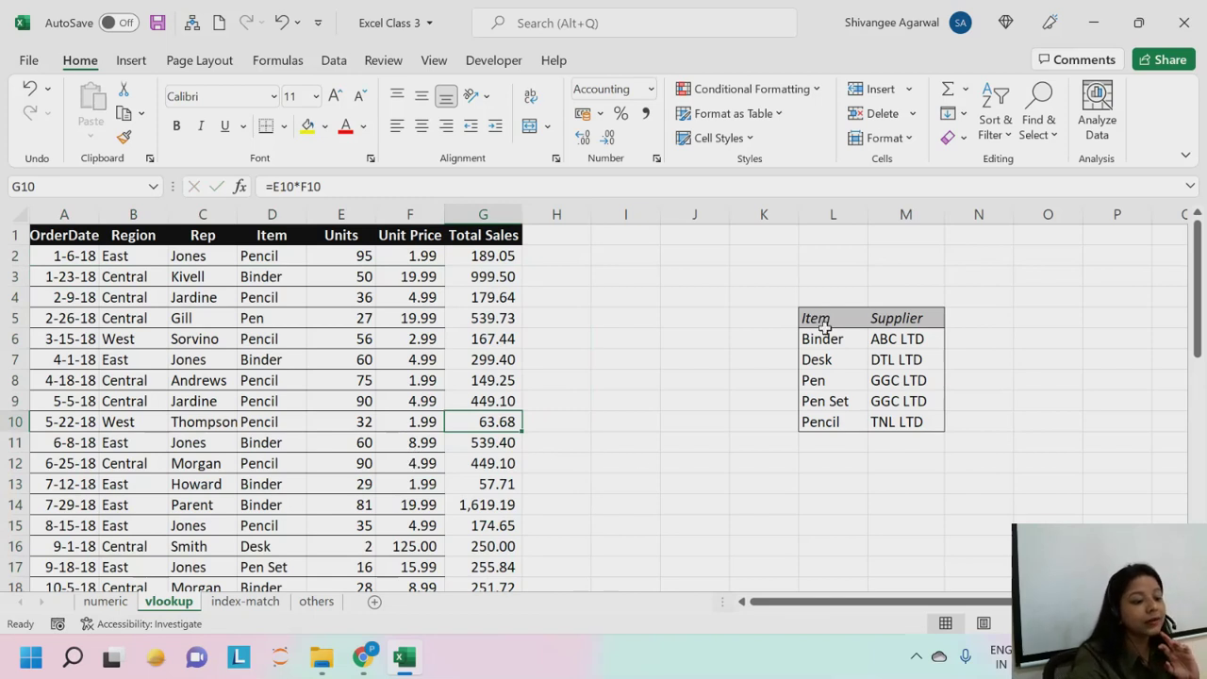
drag(824, 323, 819, 424)
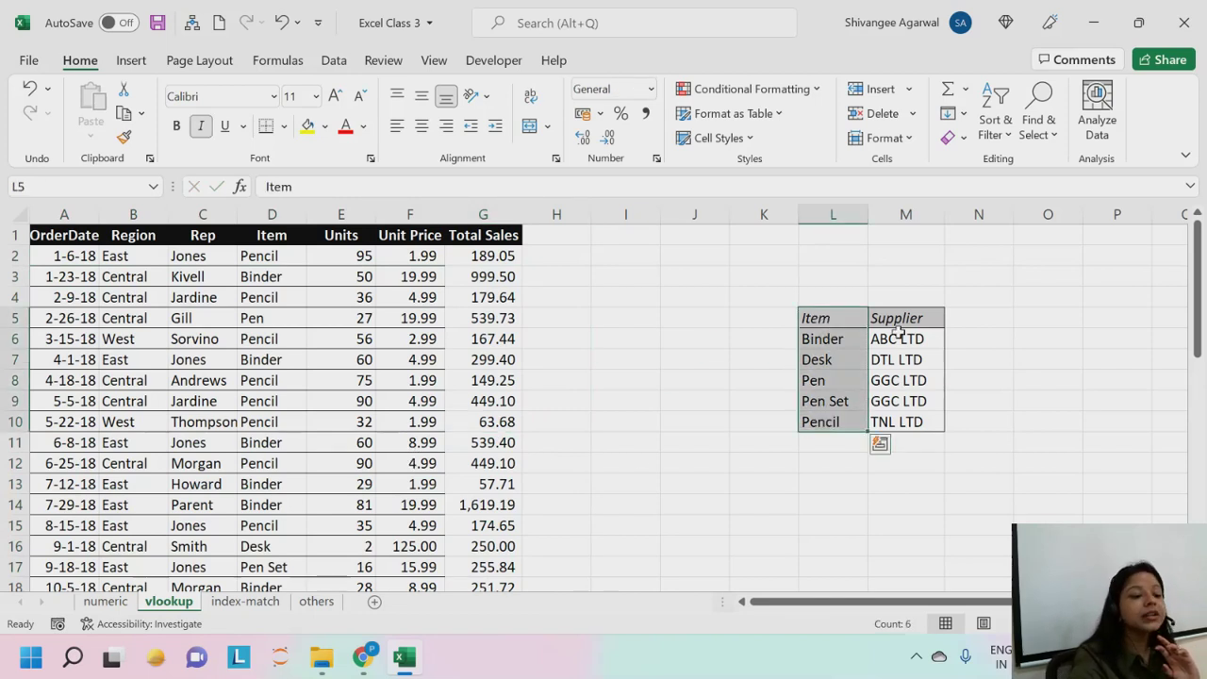
drag(898, 332, 900, 421)
drag(830, 338, 824, 434)
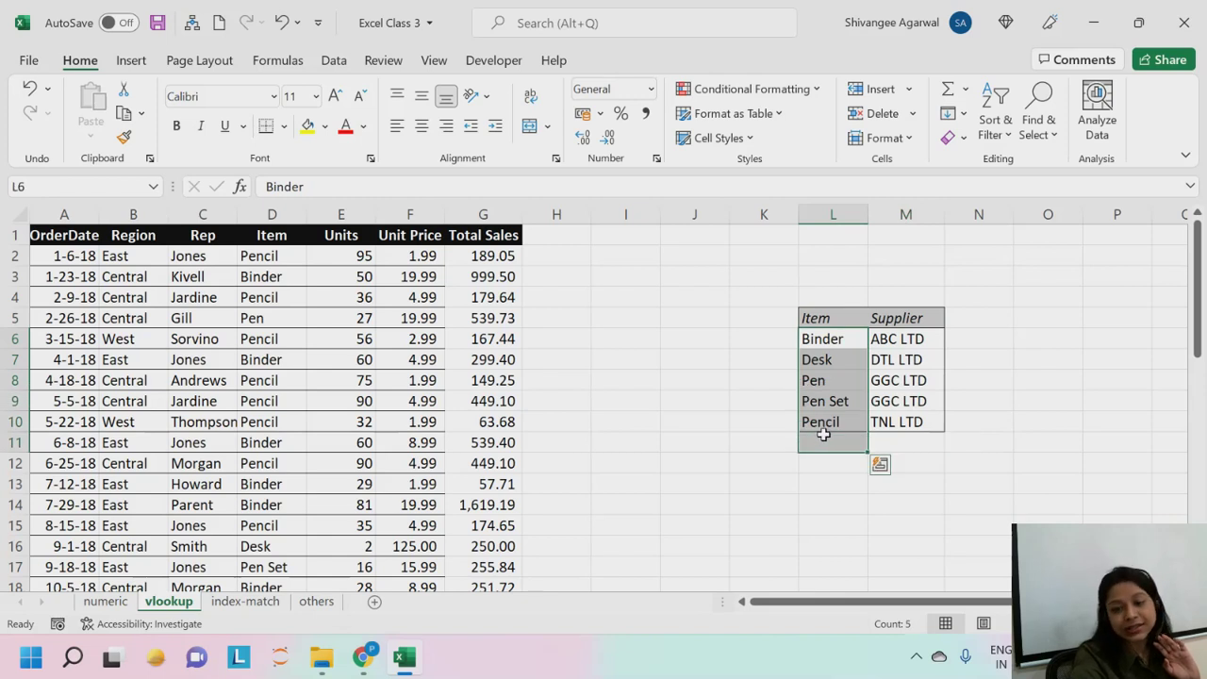
click(818, 407)
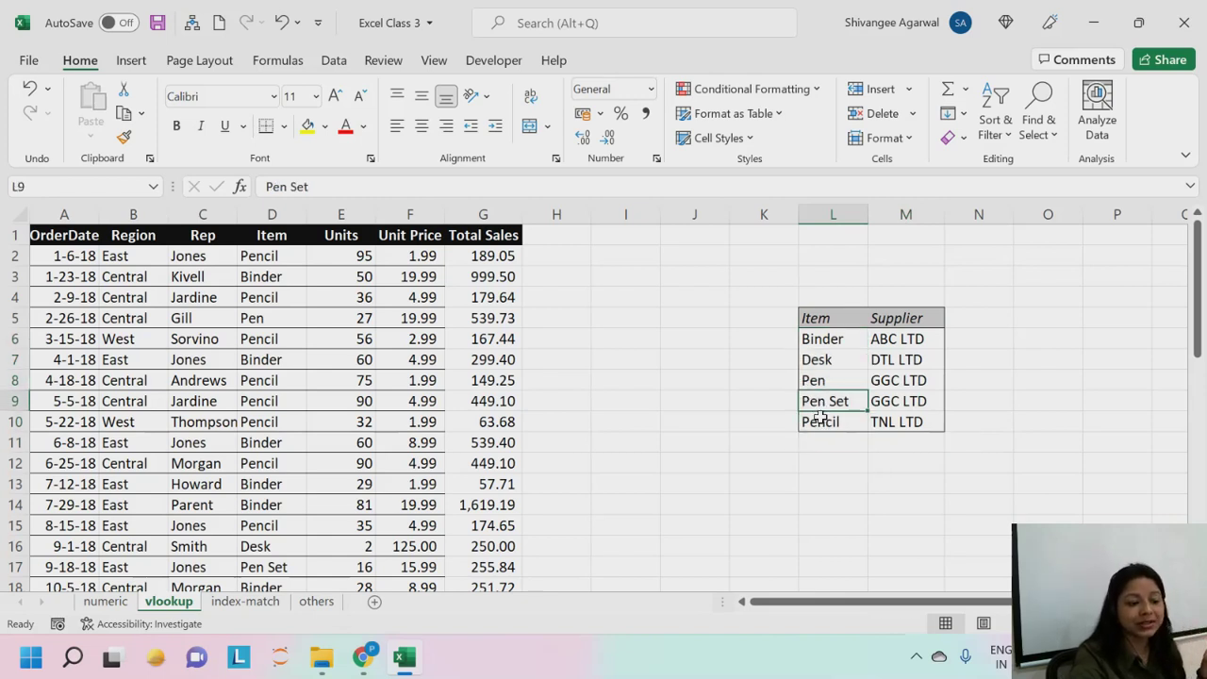
click(911, 403)
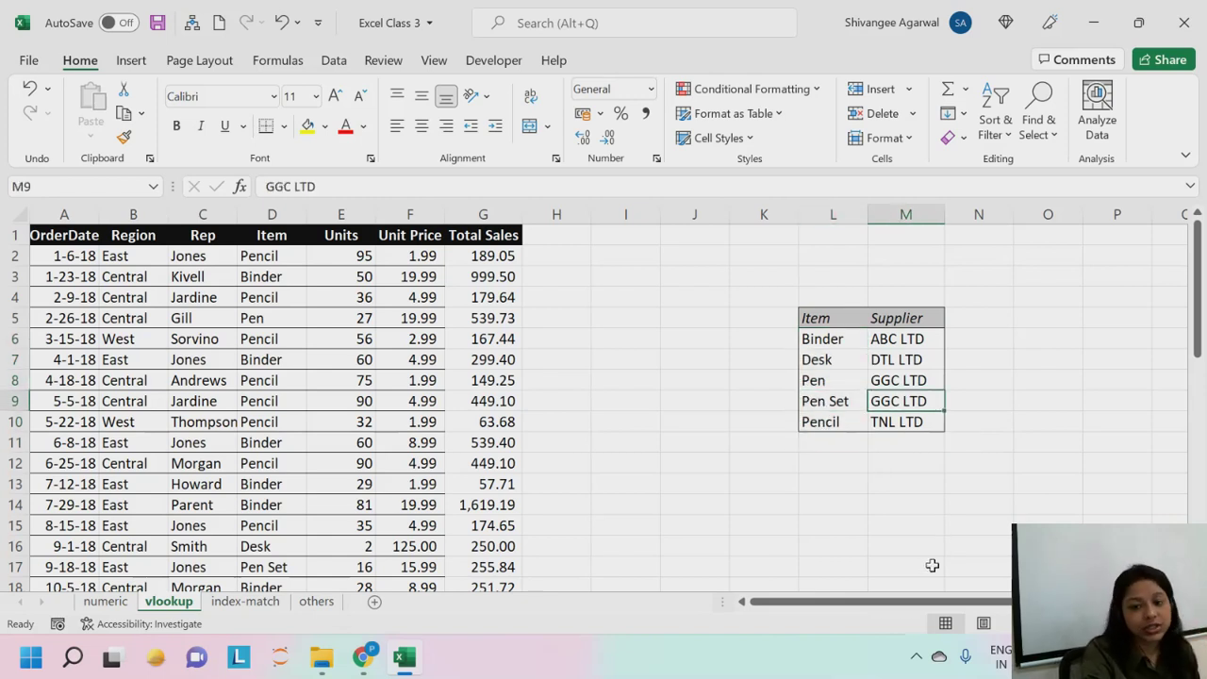
drag(830, 335, 1002, 446)
drag(818, 358, 830, 438)
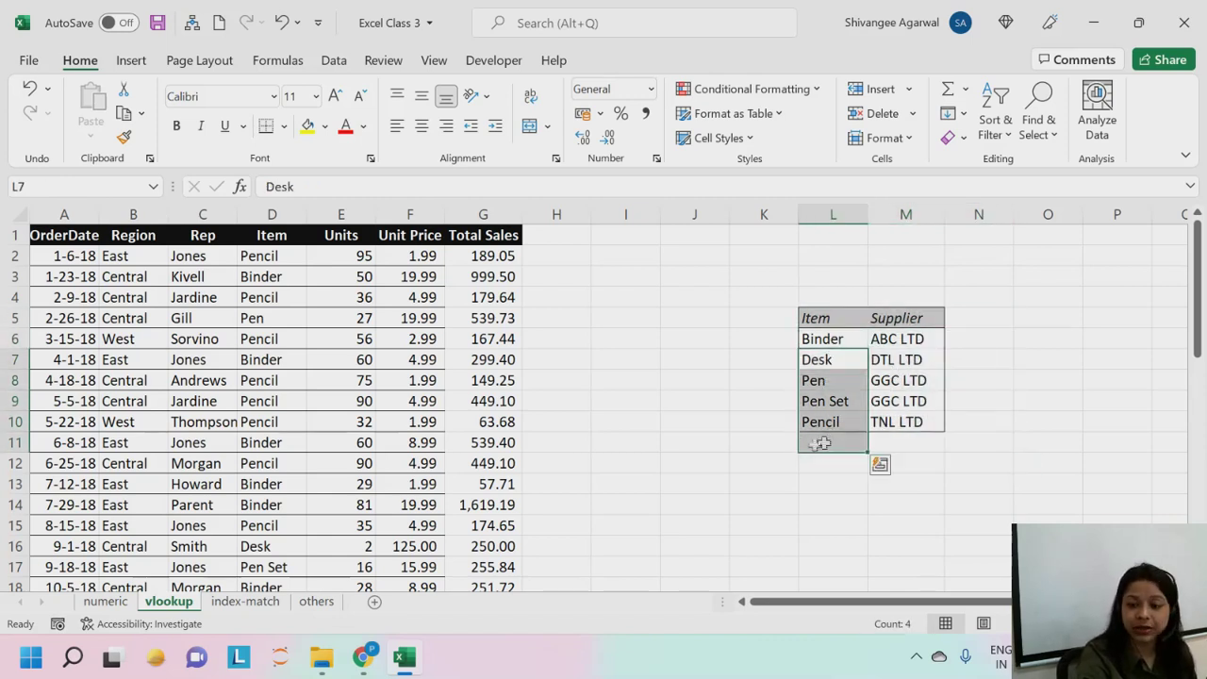
click(582, 385)
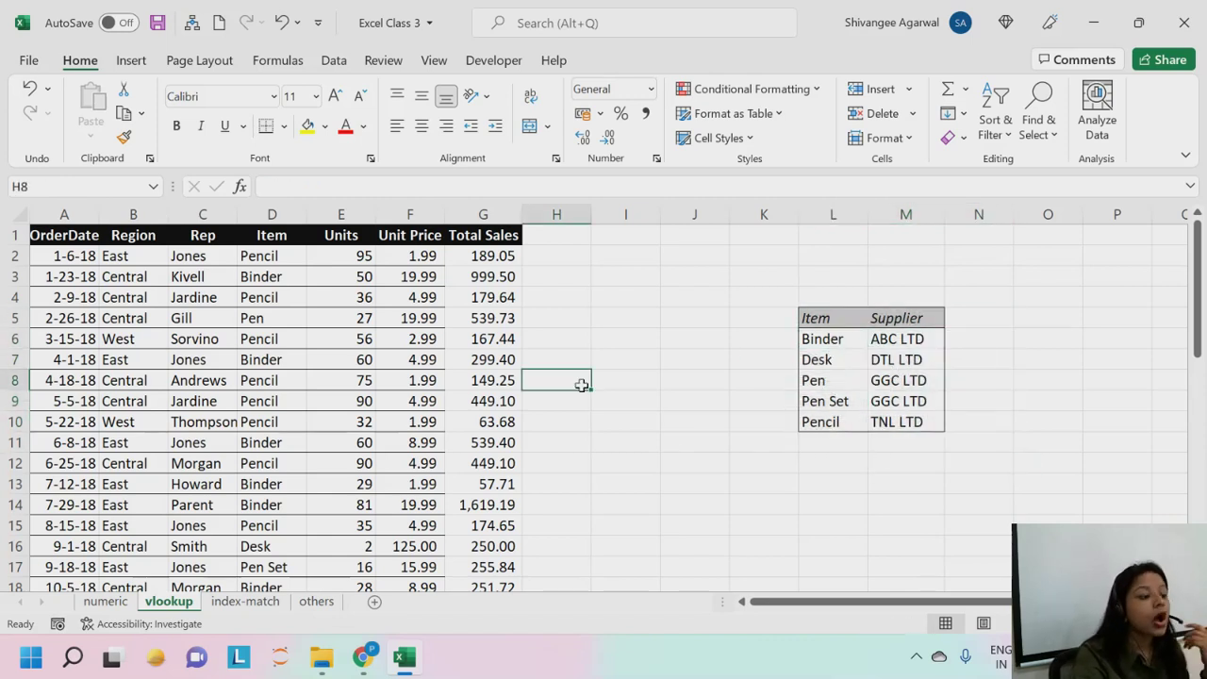
Step: Type a Supplier heading into cell H1
click(551, 239)
text(S)
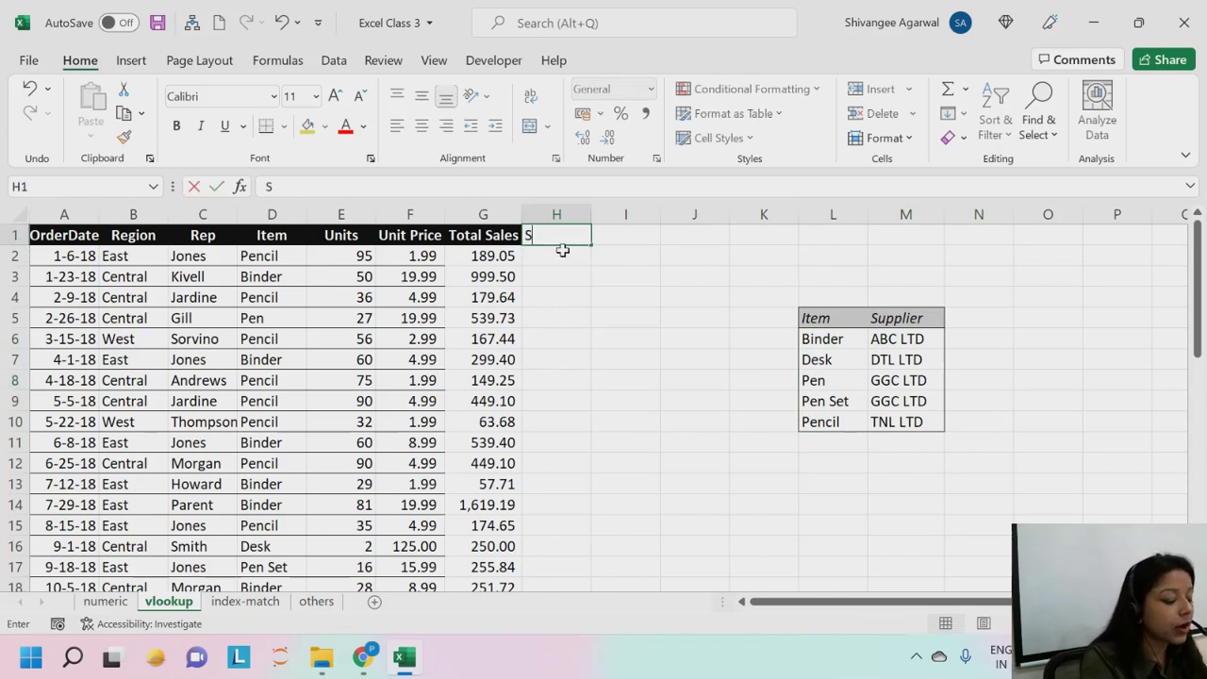
text(uppl)
key(BackSpace)
text(pliu)
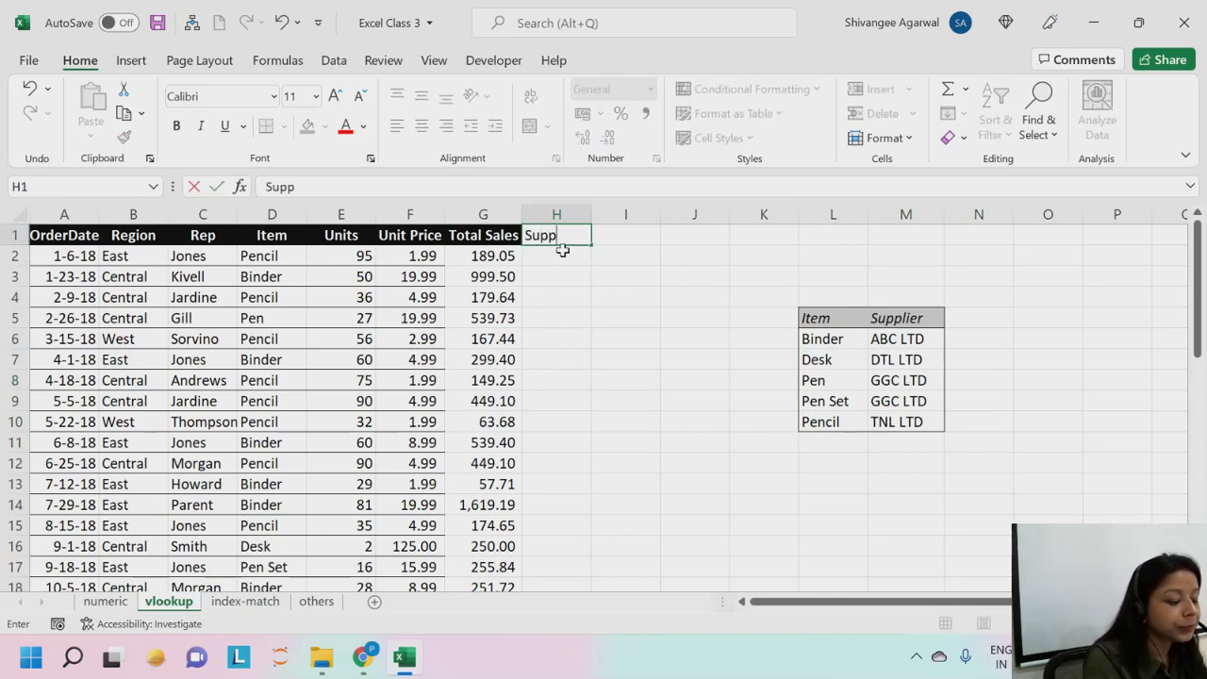
key(BackSpace)
text(er)
key(BackSpace)
key(BackSpace)
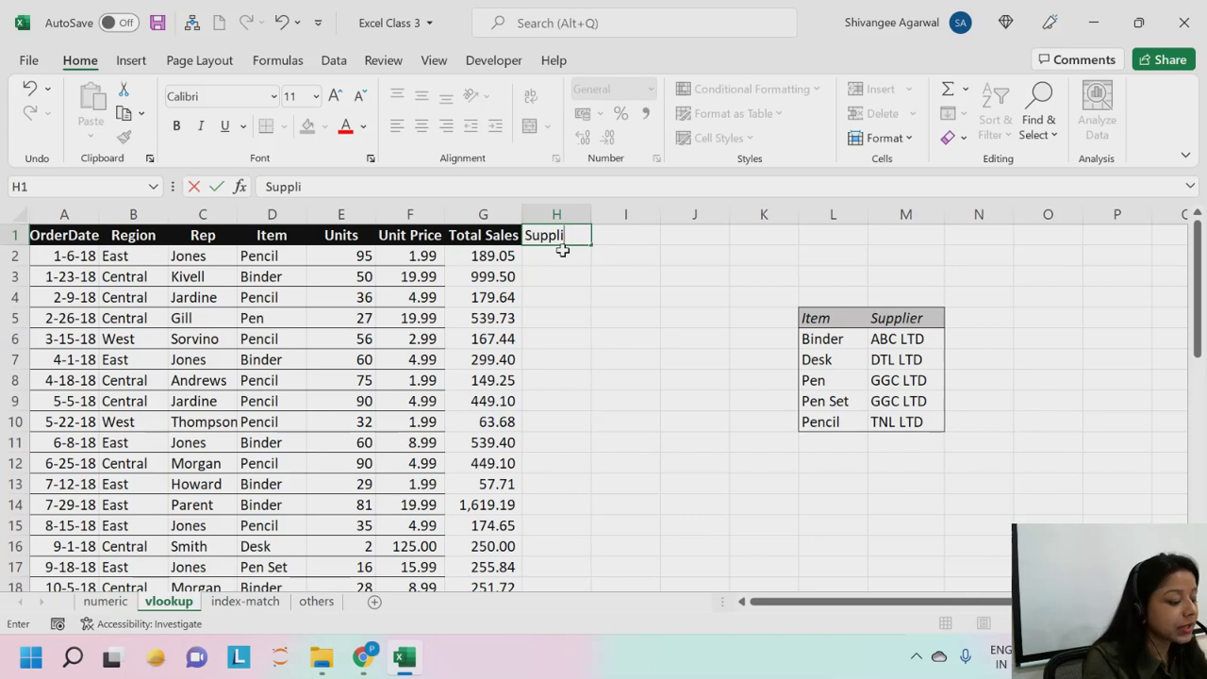
text(r)
key(Return)
Step: Correct the H1 heading's spelling to 'Supplier' in the formula bar
click(573, 215)
click(565, 232)
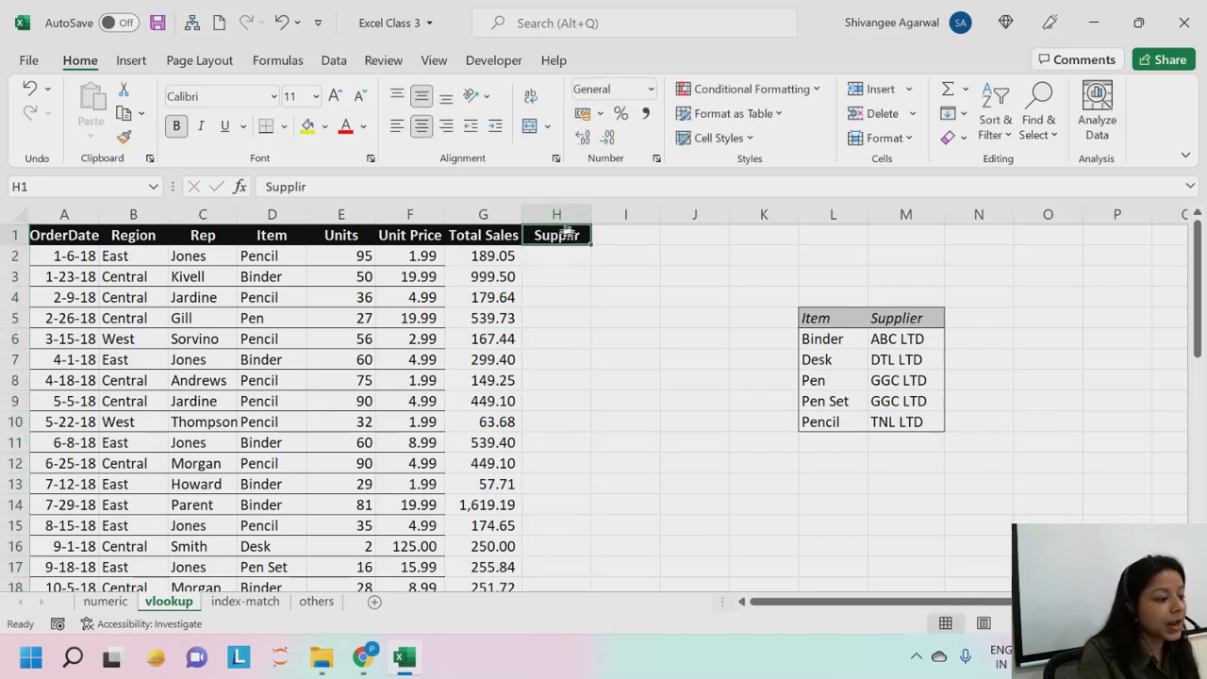
click(307, 189)
key(BackSpace)
text(er)
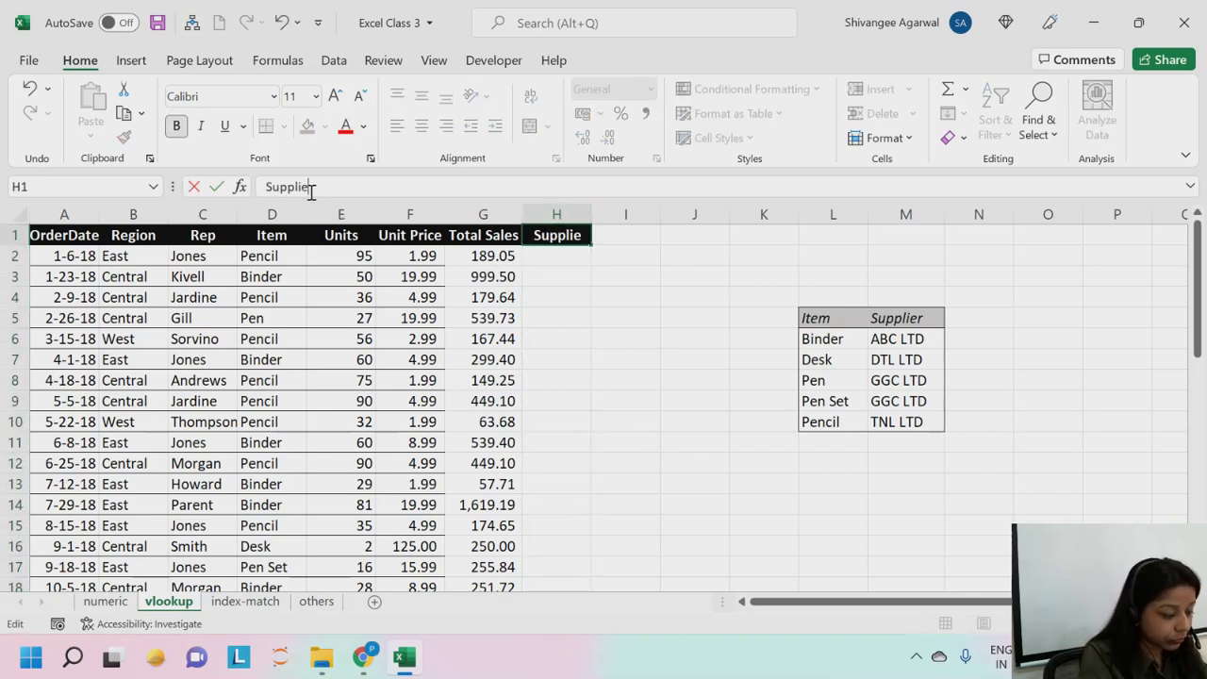
key(Return)
drag(64, 276, 415, 297)
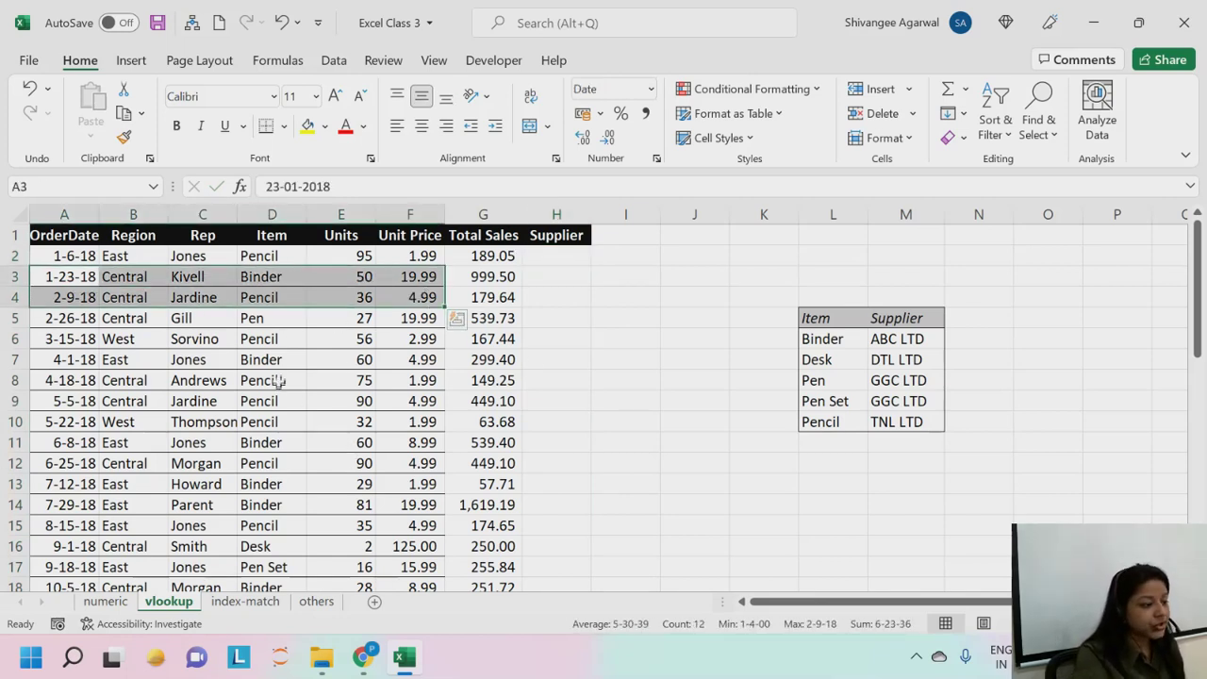
click(266, 296)
drag(56, 255, 593, 256)
click(285, 255)
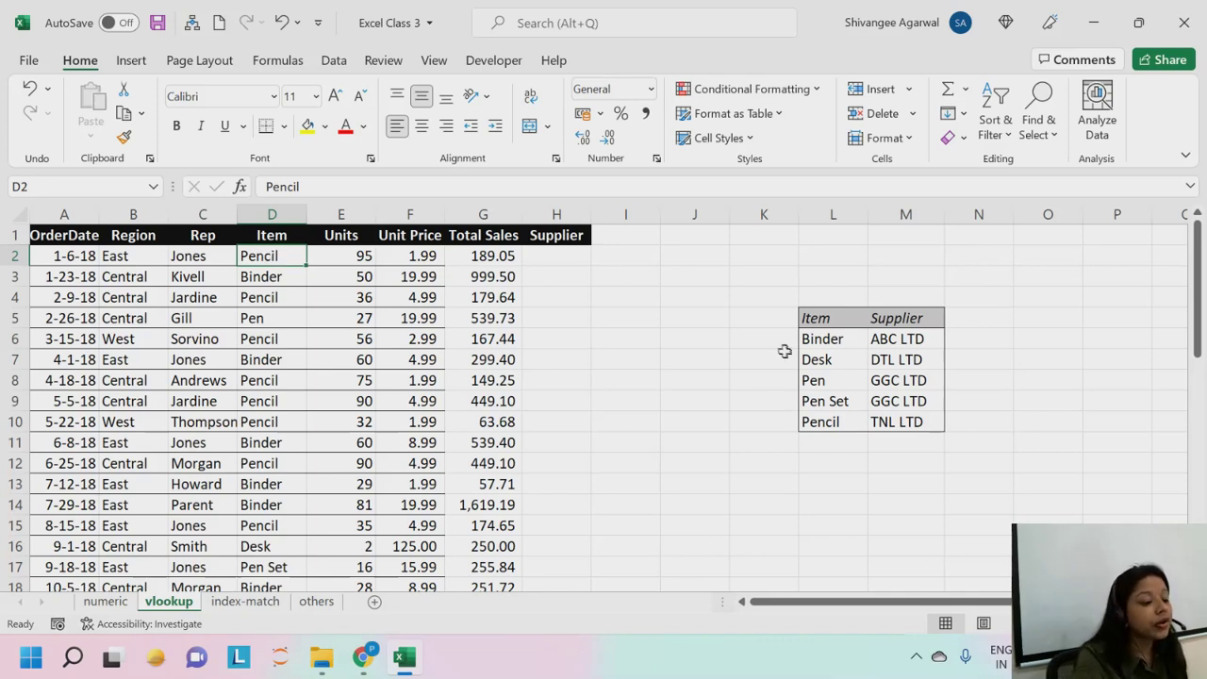
click(829, 420)
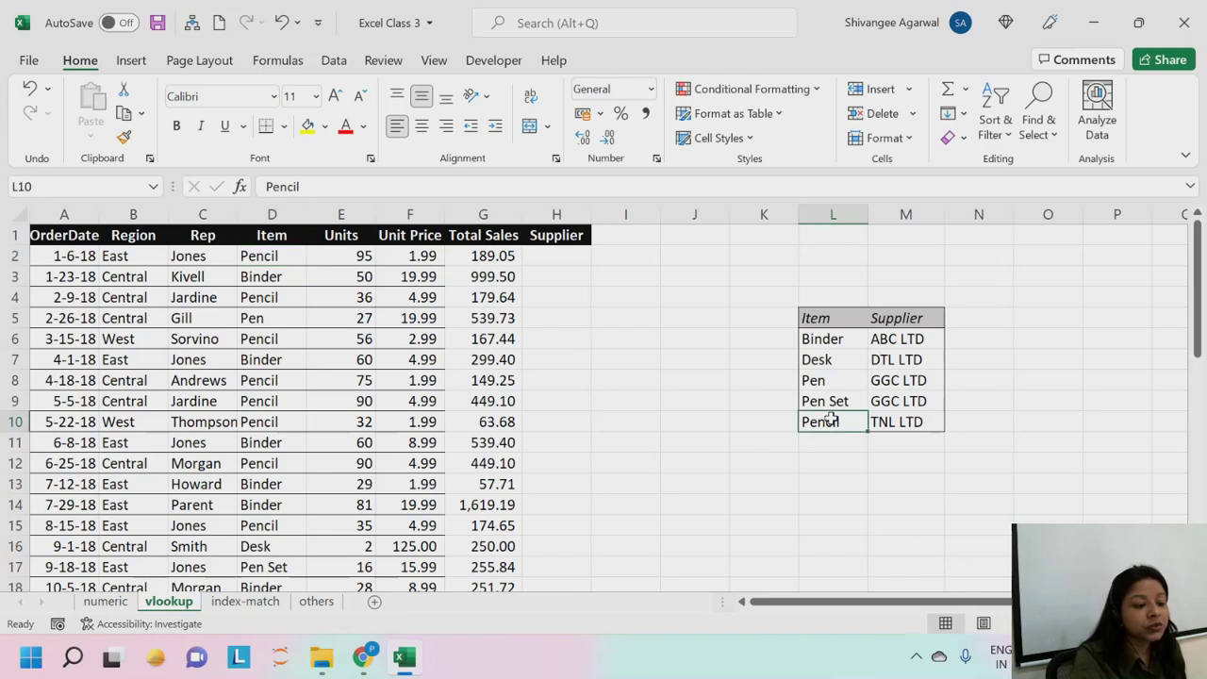
click(902, 421)
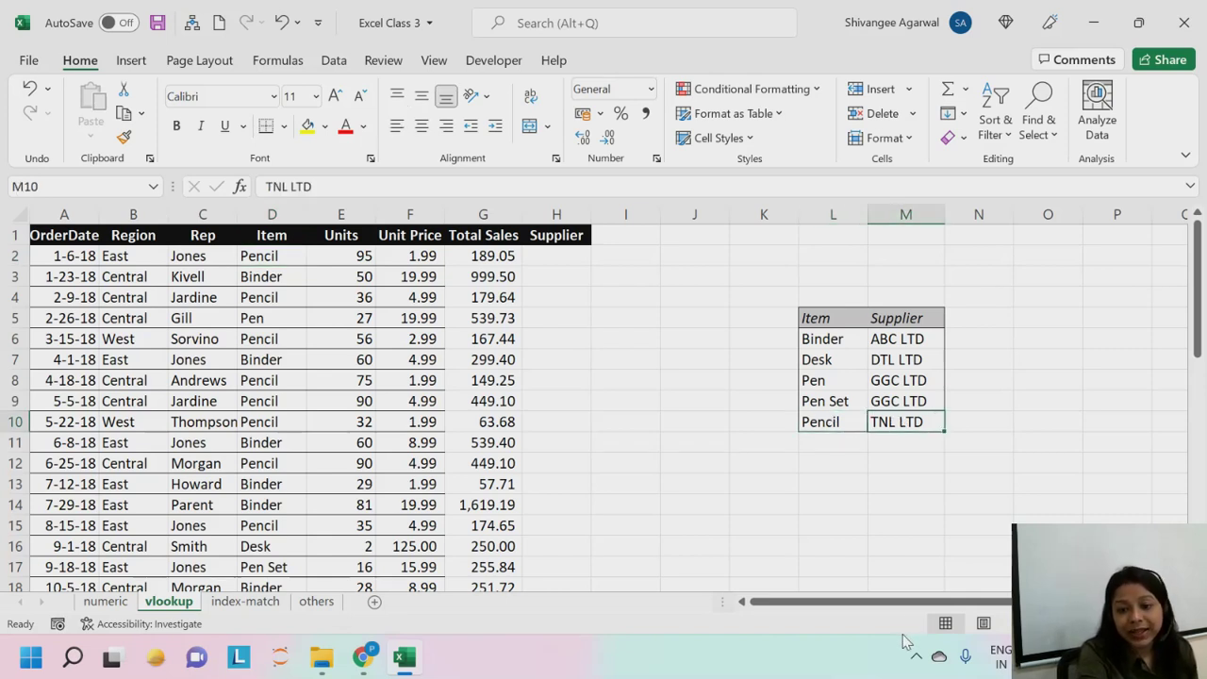
click(562, 263)
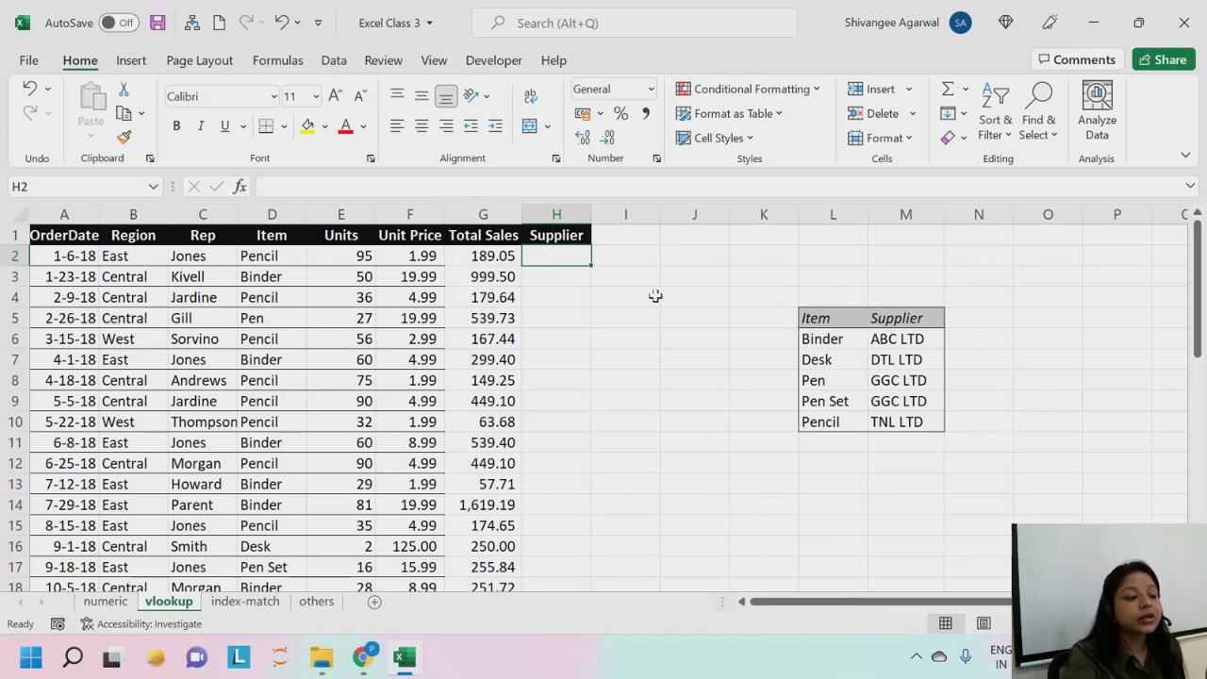
click(286, 252)
mouse_move(811, 337)
mouse_down()
mouse_move(919, 368)
mouse_move(921, 421)
mouse_up()
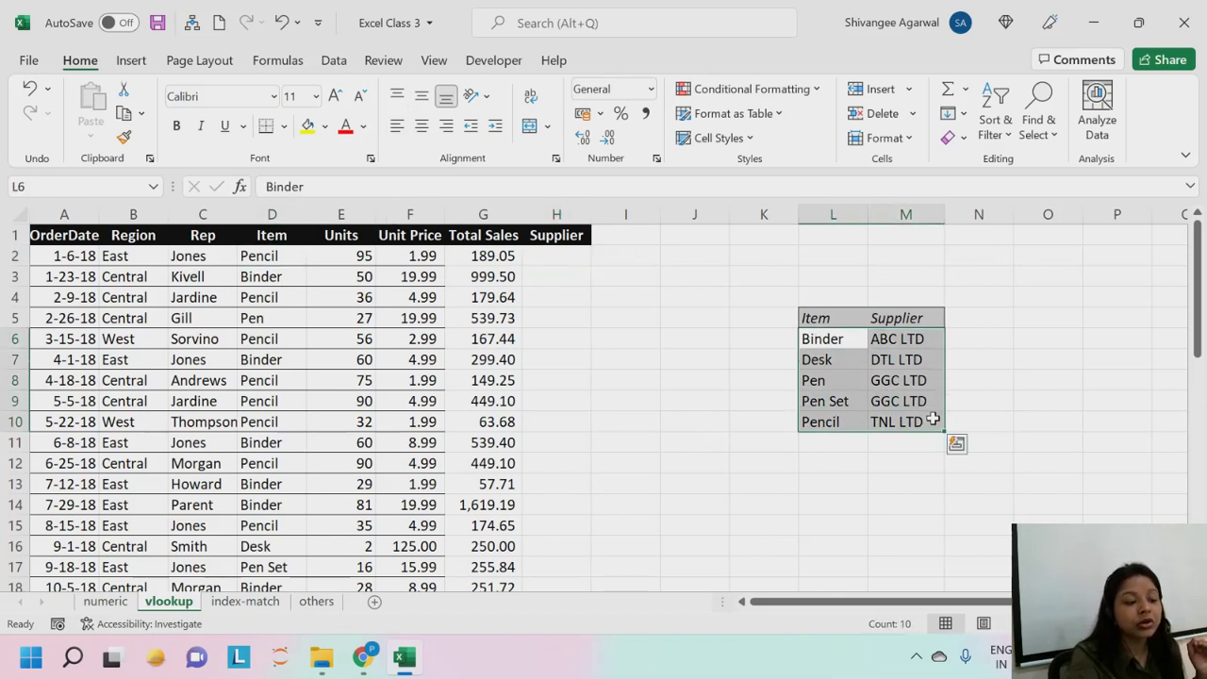
click(542, 294)
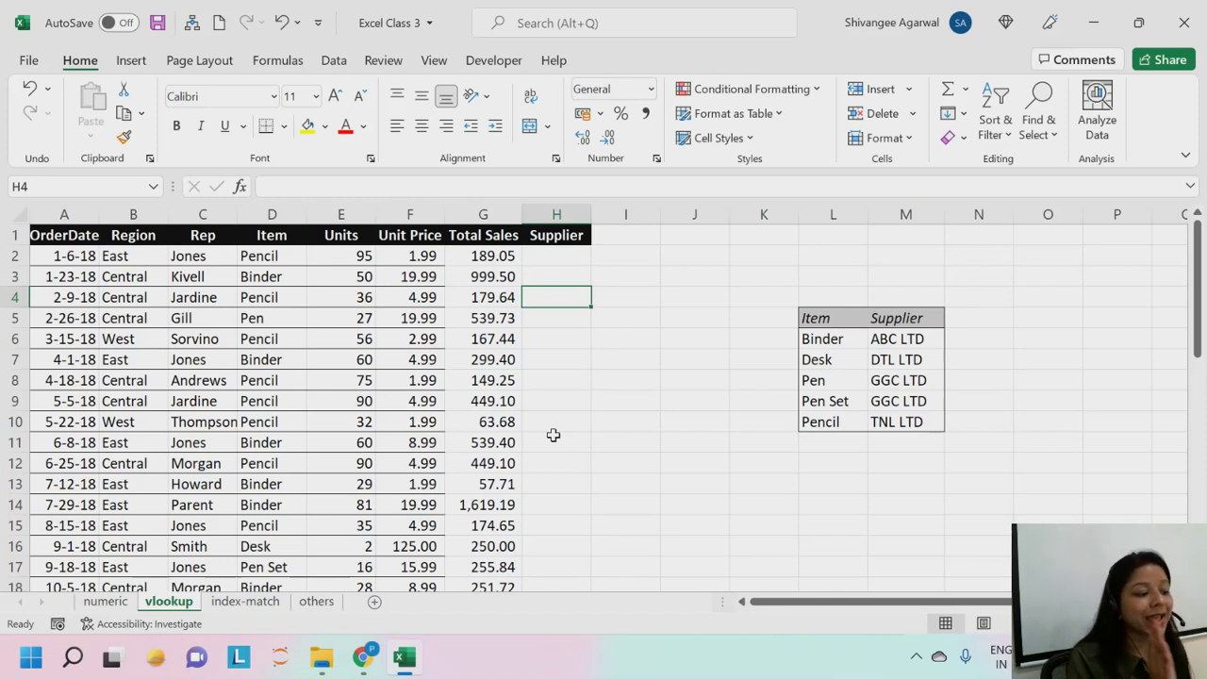
Step: Point out the Supplier column cells down to H6 and the Pencil item in D2
click(566, 277)
click(533, 313)
click(554, 341)
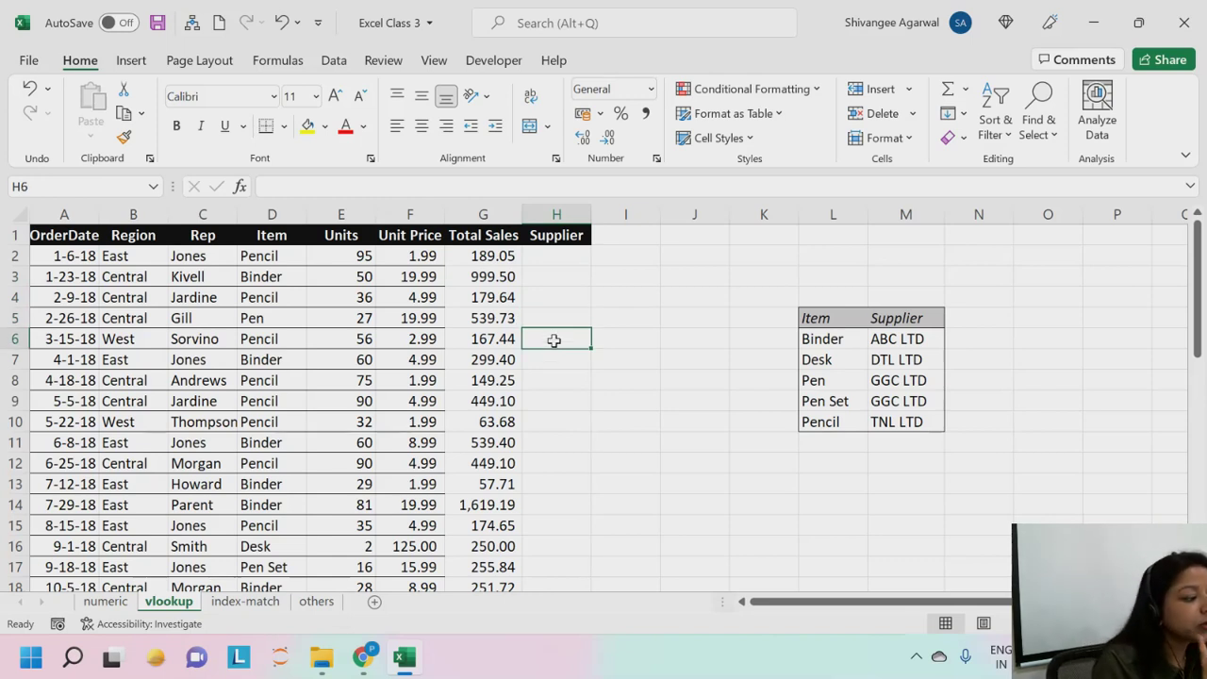
click(289, 257)
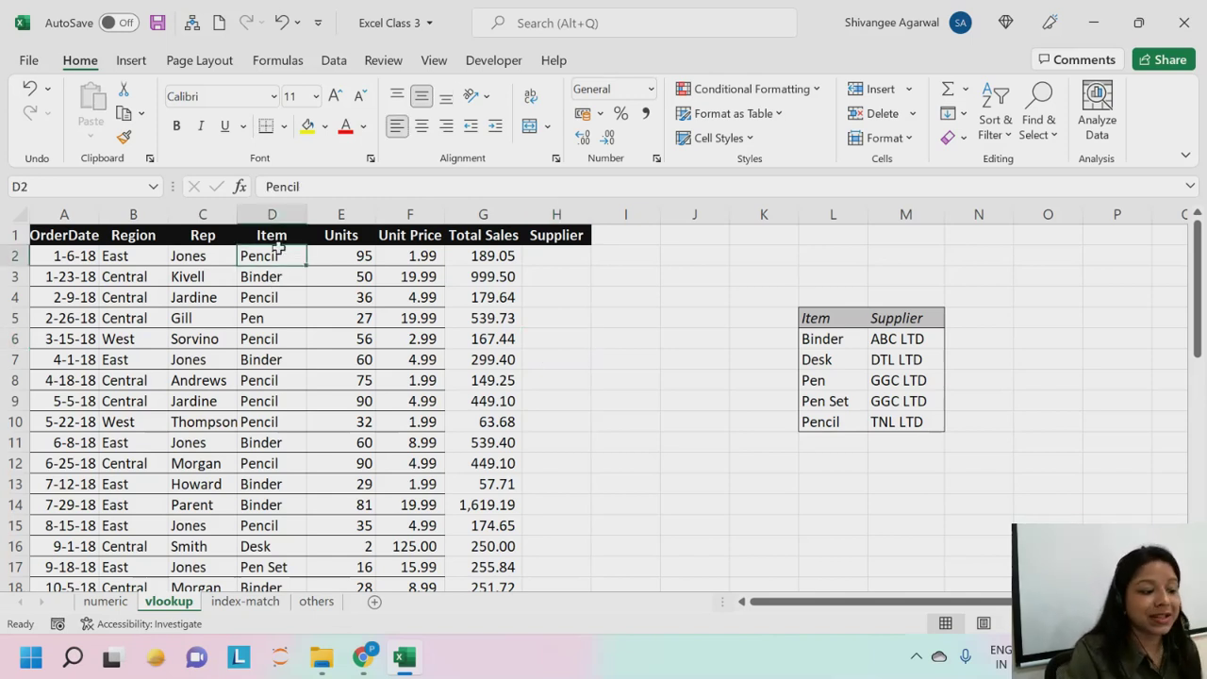
Step: Select the Item/Supplier lookup table and point to Pen and the last supplier, TNL LTD
drag(818, 321, 908, 418)
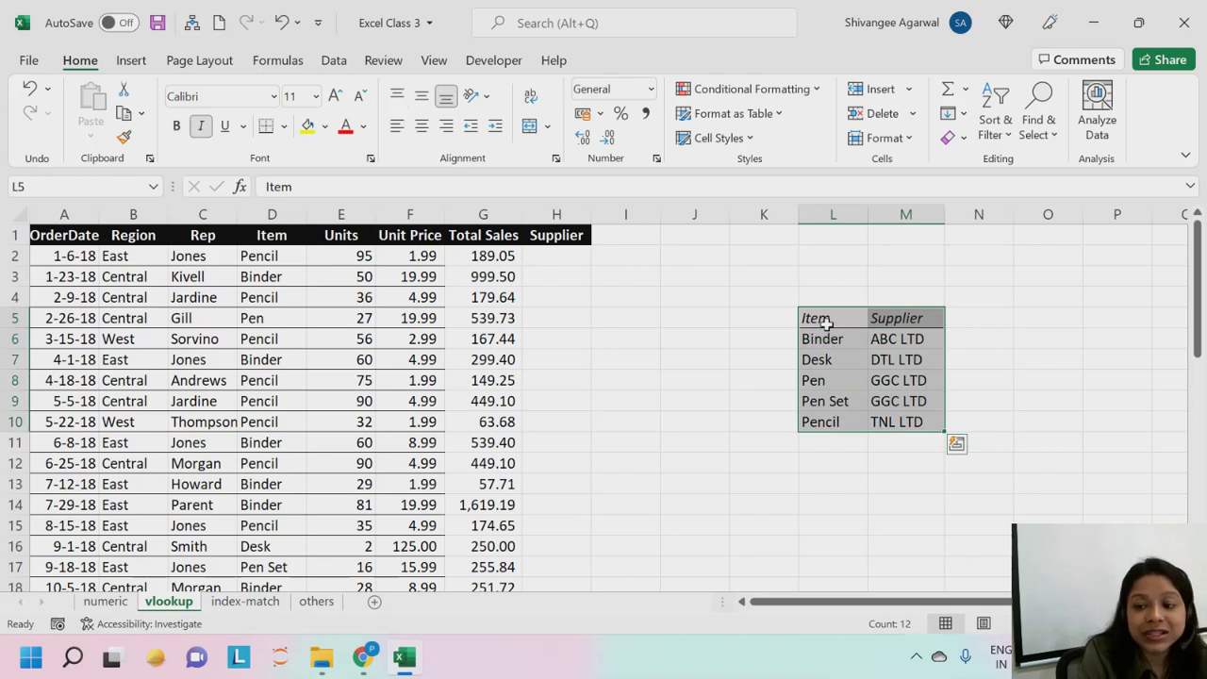
click(830, 377)
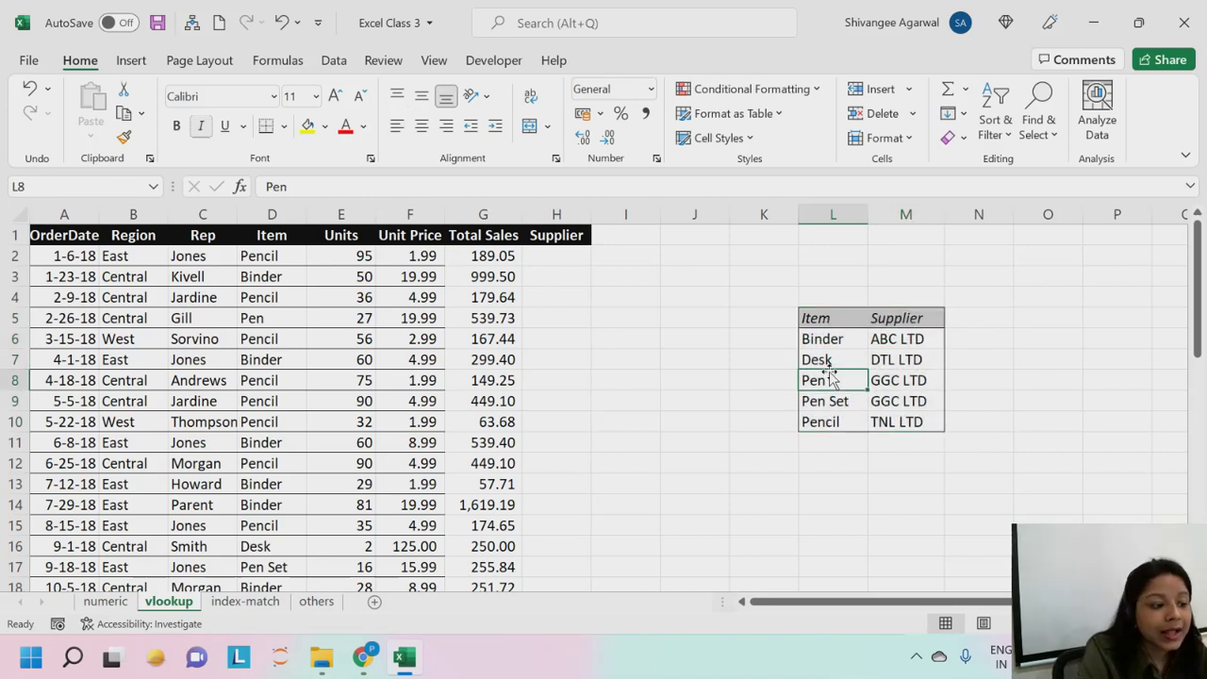
click(832, 421)
click(891, 417)
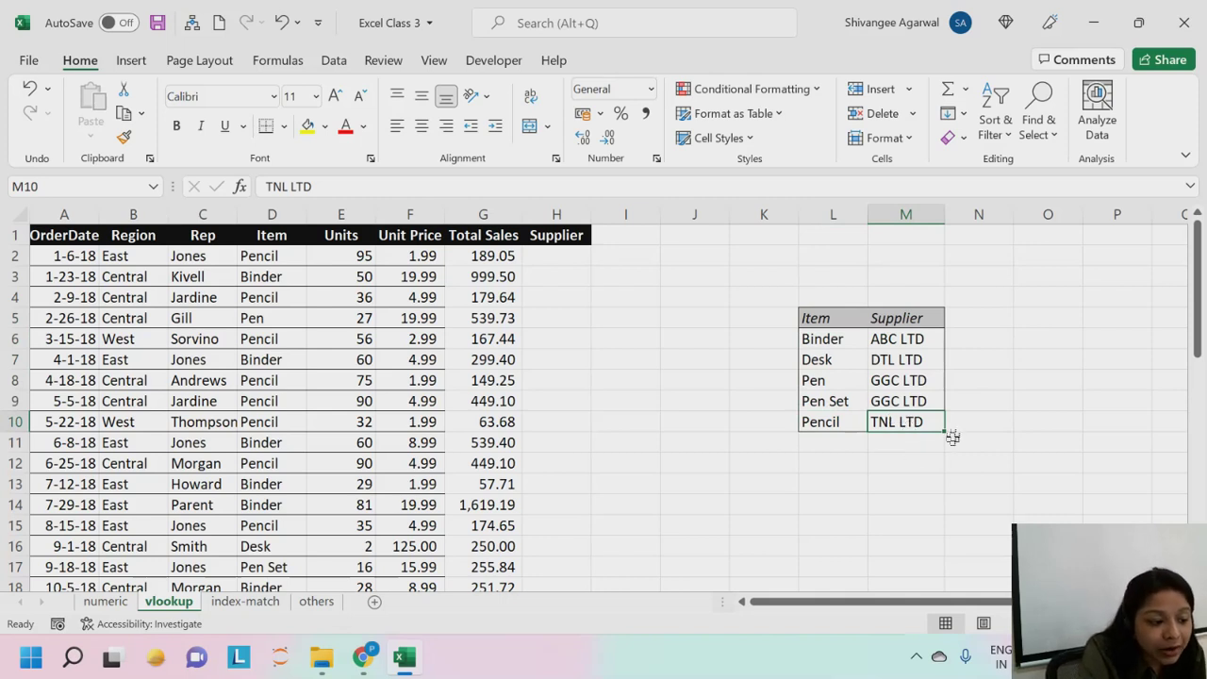
Step: Return to cell H2, then switch to the numeric sheet
click(564, 260)
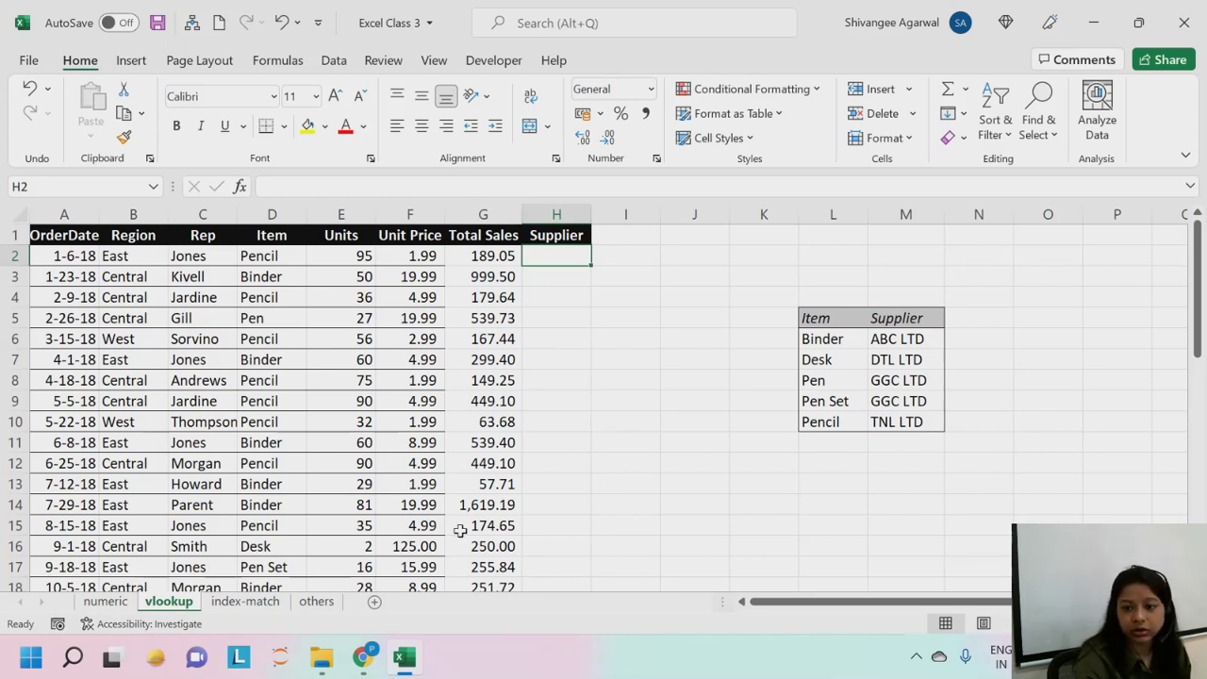
mouse_move(179, 657)
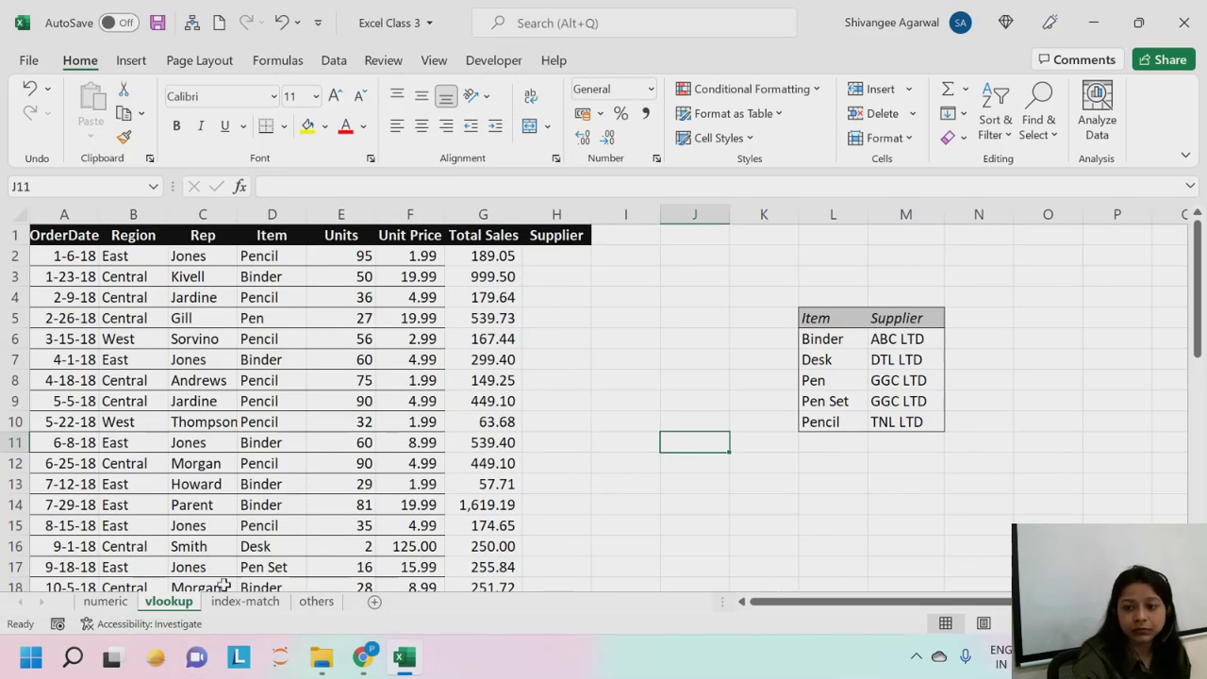
click(104, 602)
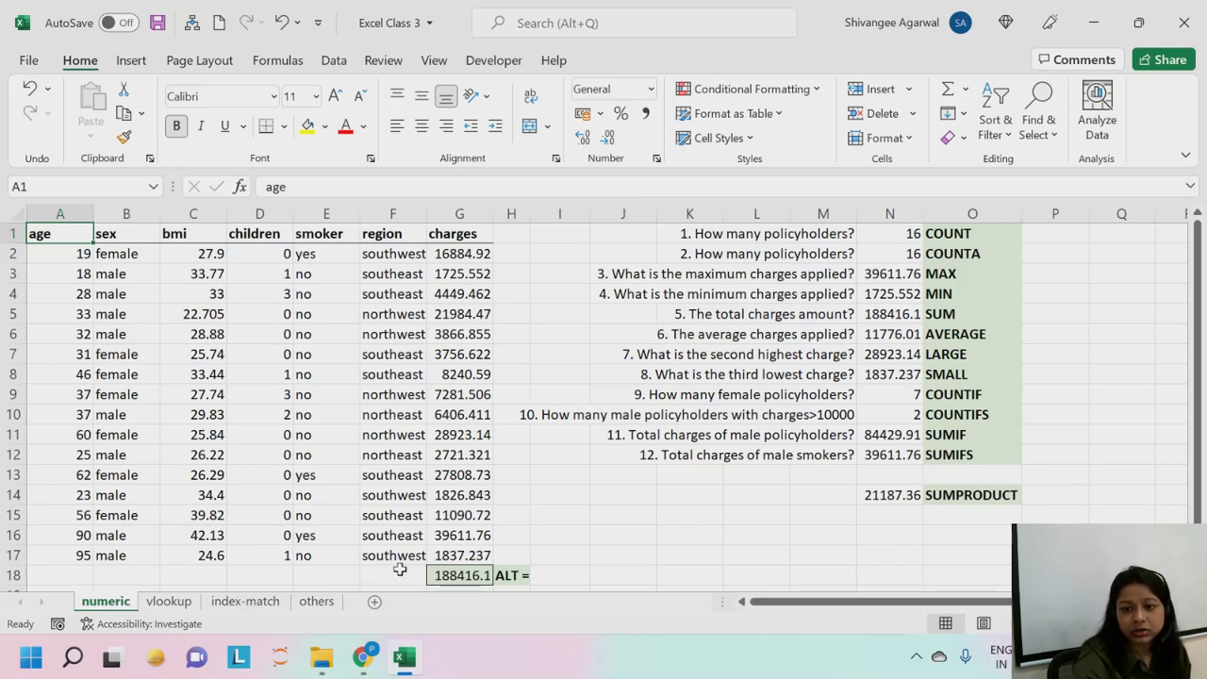
Step: Cycle through the vlookup, numeric, index-match and others sheets, ending on vlookup cell H2
click(168, 600)
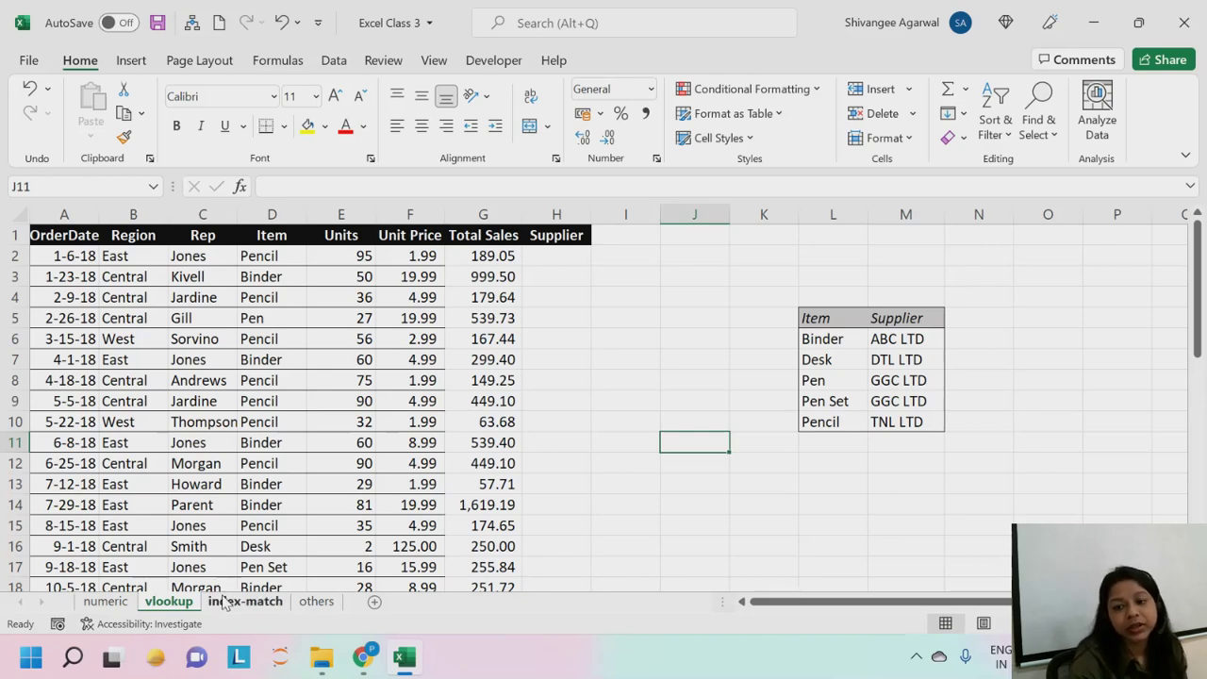
click(111, 603)
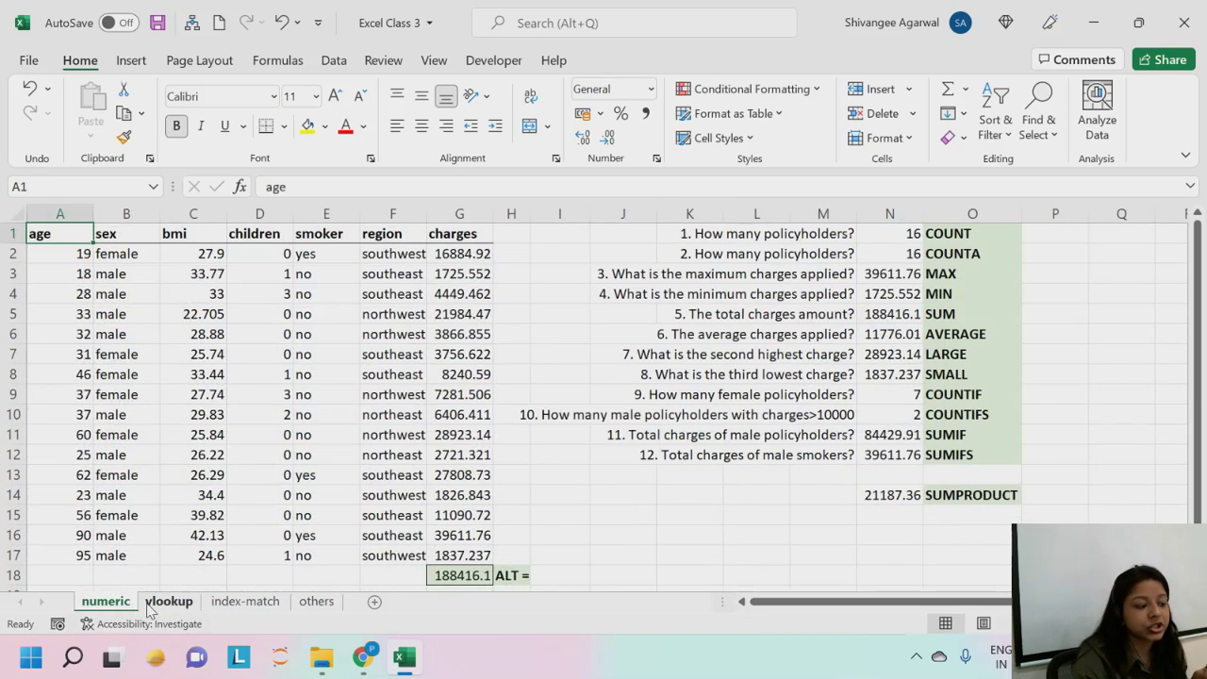
click(161, 602)
click(245, 602)
click(316, 601)
click(241, 604)
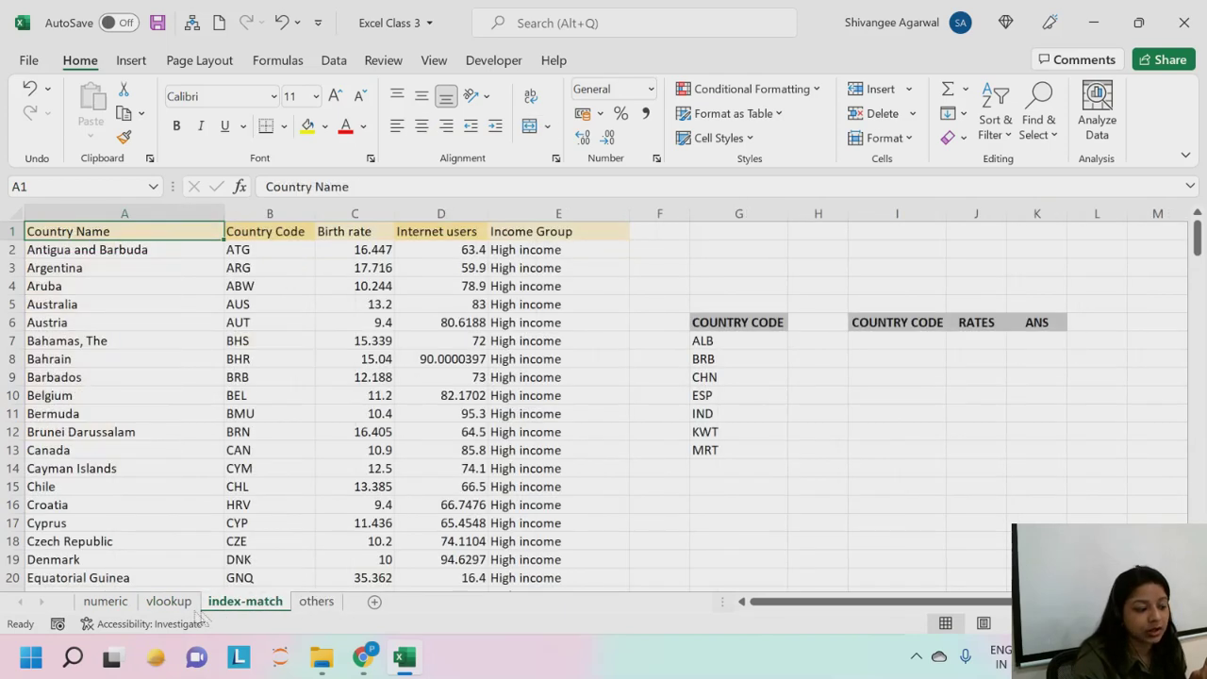
click(170, 604)
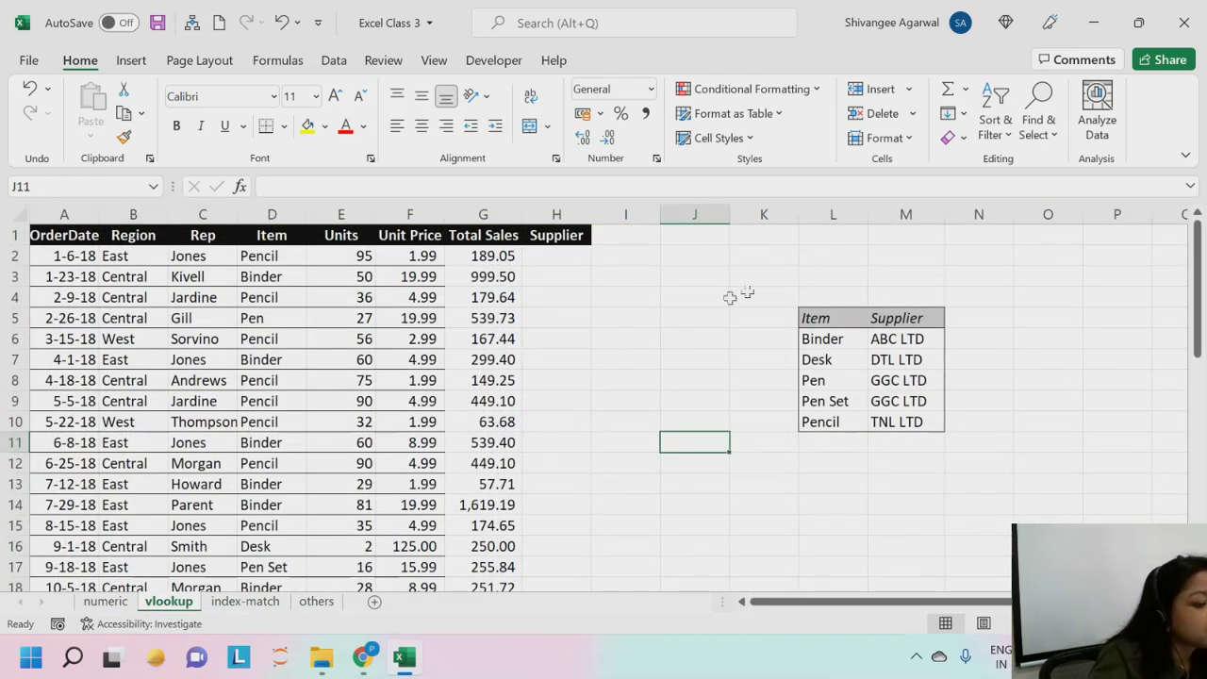
click(560, 260)
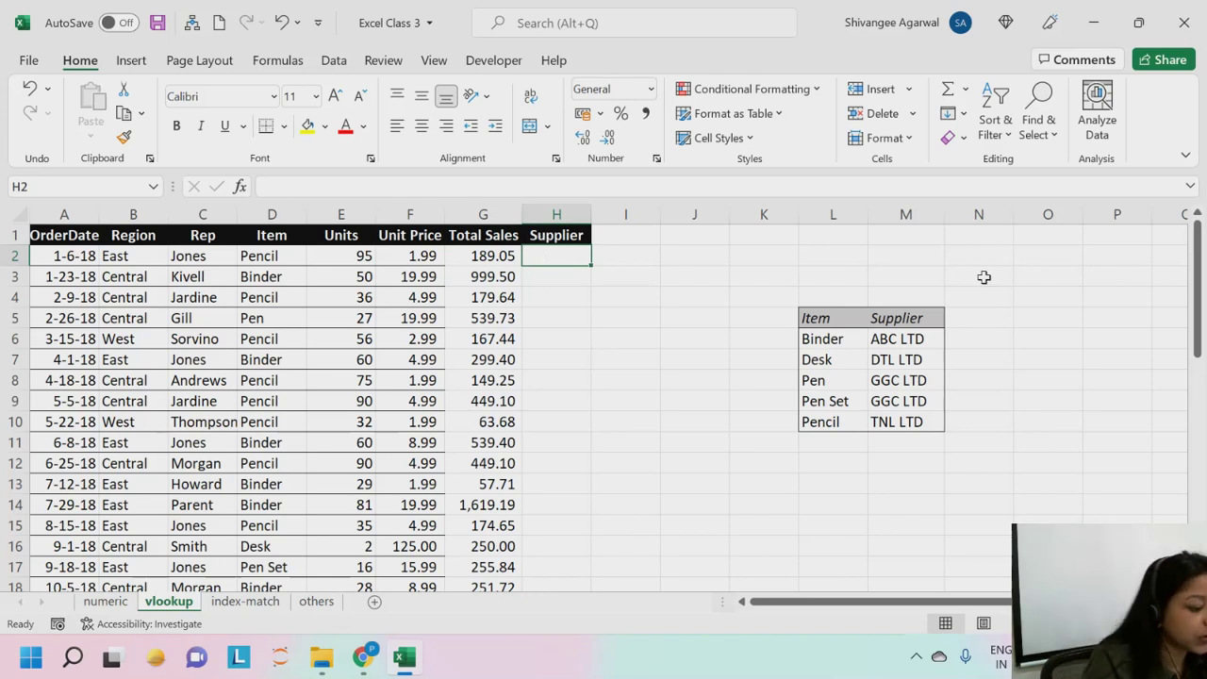
Step: Begin =VLOOKUP( in H2 with D2 (Pencil) as the lookup value
text(=VLOOKUP)
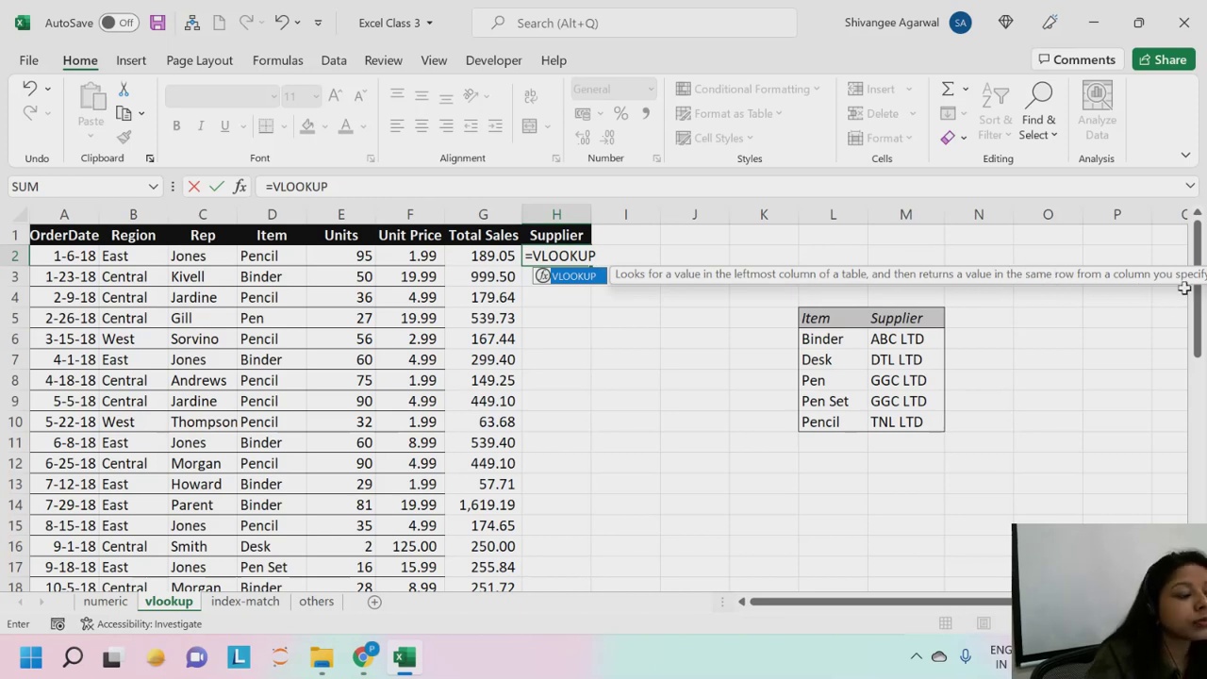
text(()
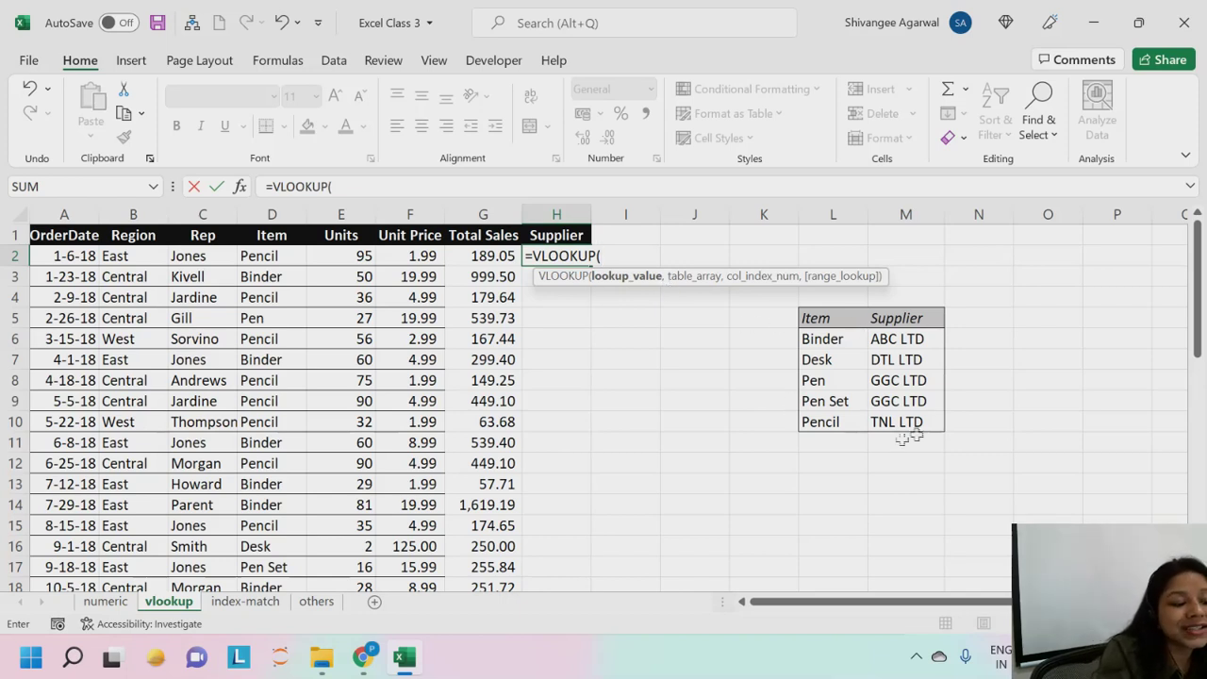
click(283, 262)
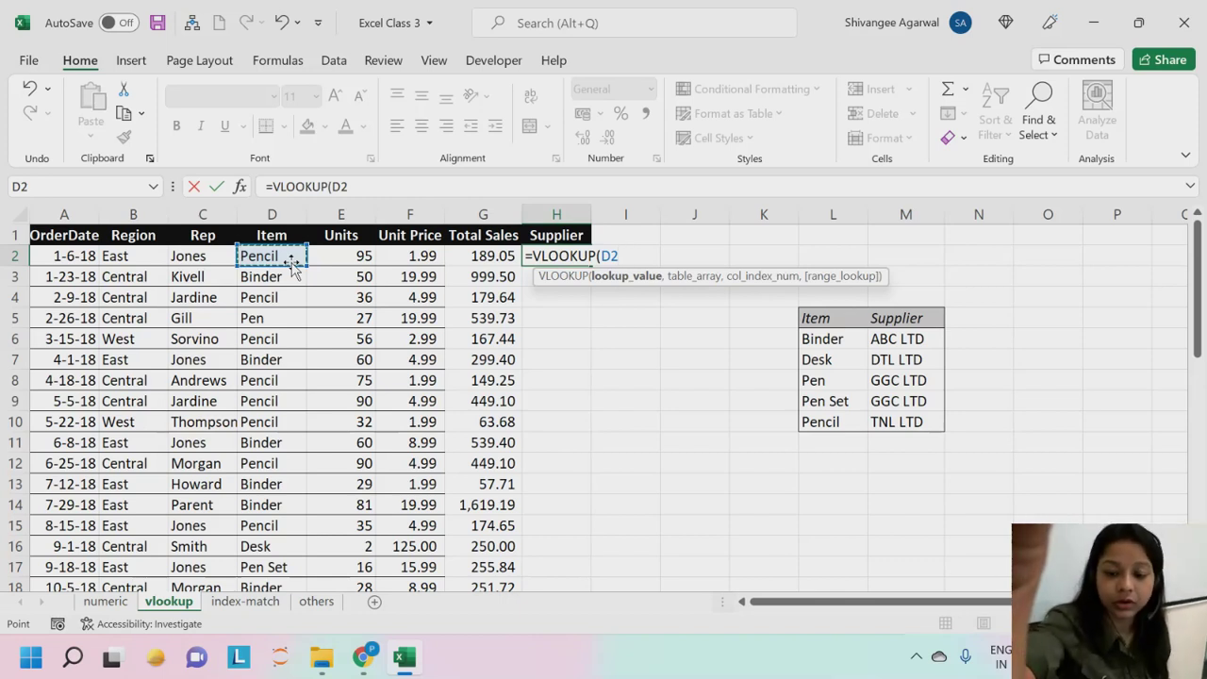
Step: Add L5:M10 as the table array, giving =VLOOKUP(D2,L5:M10
text(,)
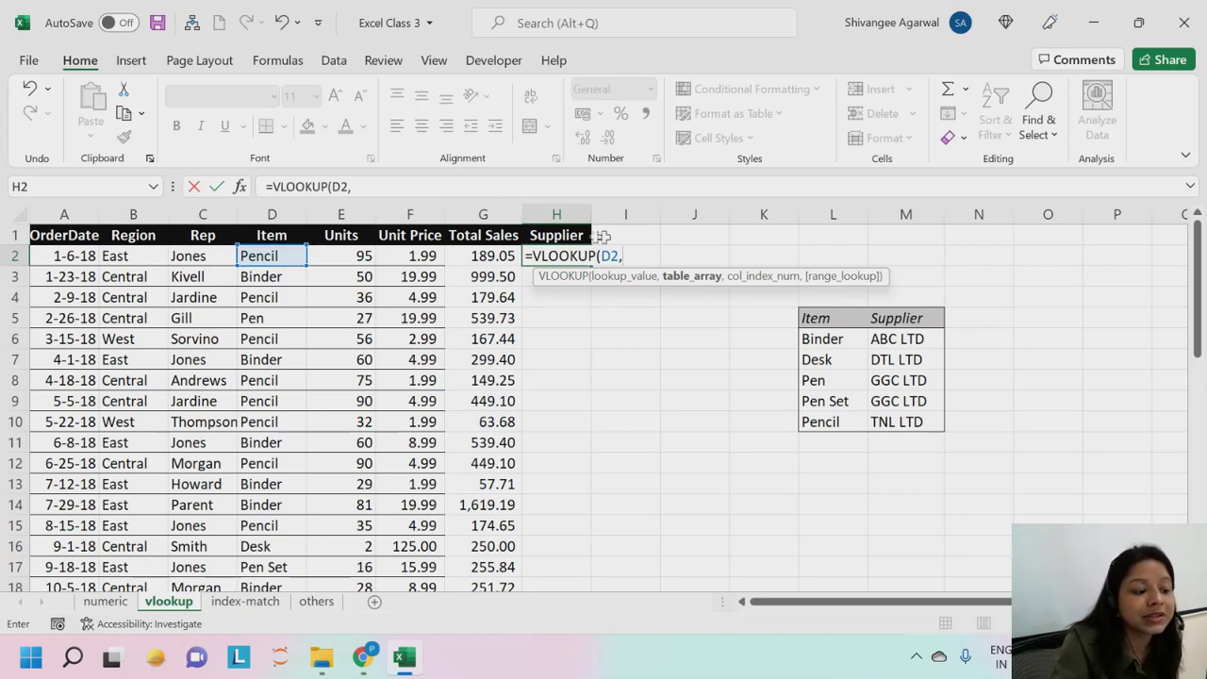
drag(816, 319, 890, 421)
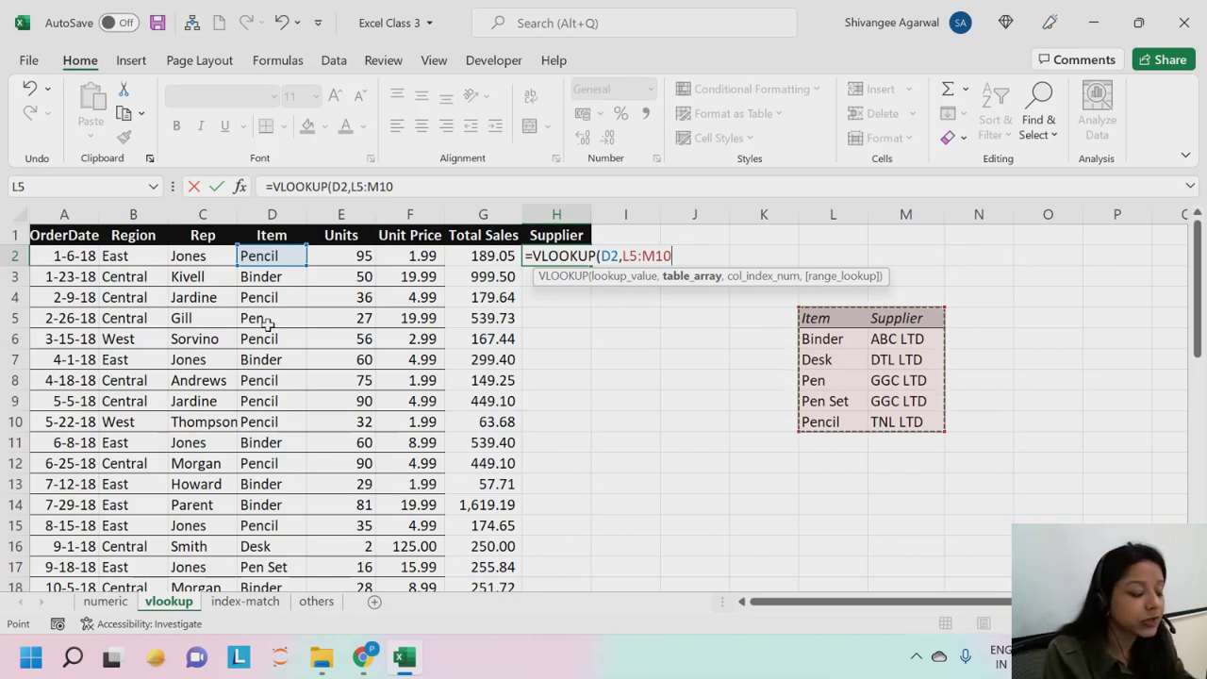
Step: Lock the range as $L$5:$M$10 with F4 and add the next comma
key(F4)
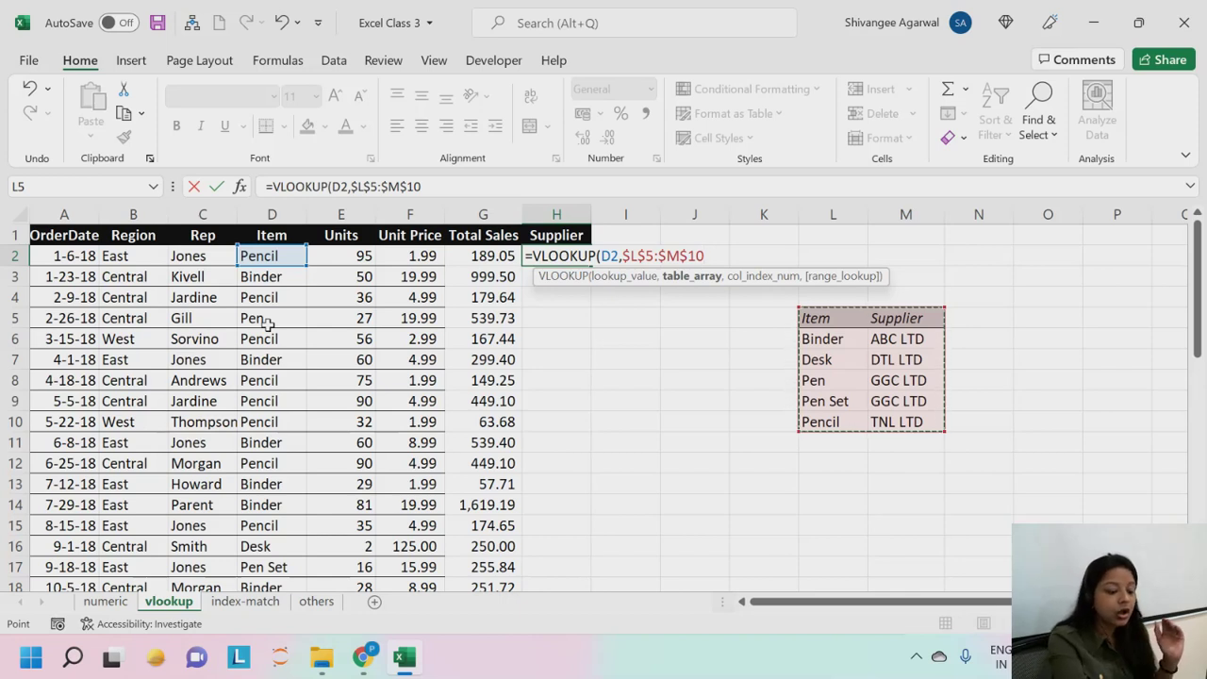
text(,)
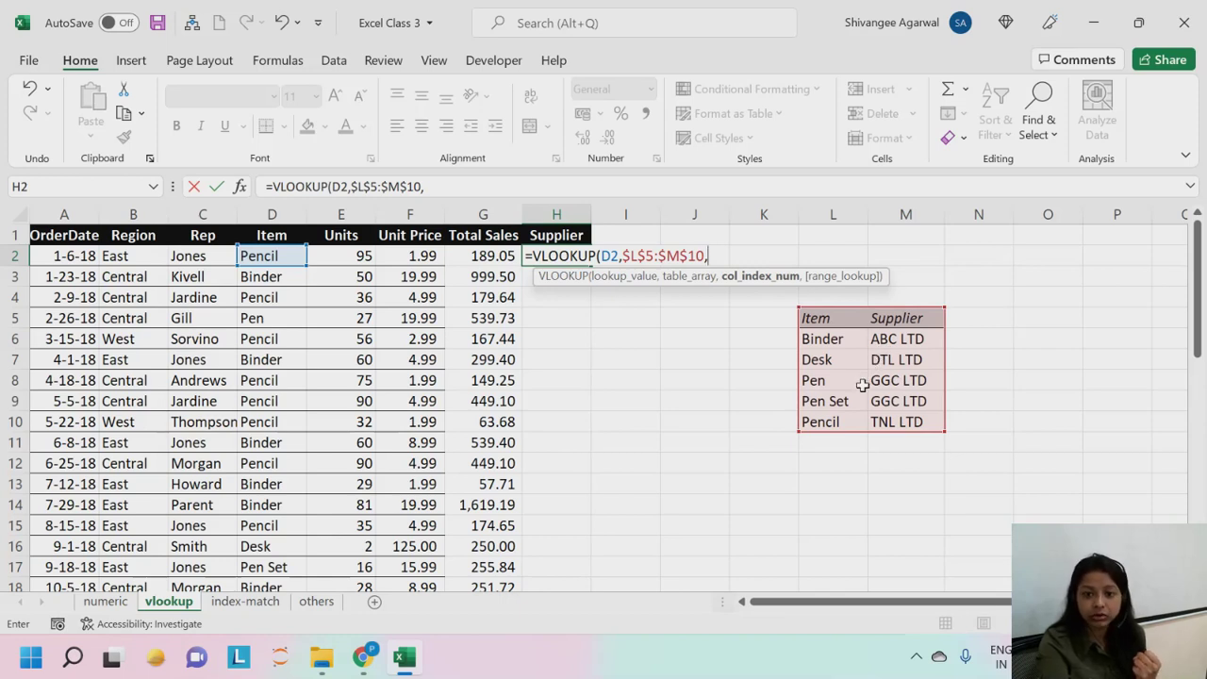
Step: Enter 2 as the column index number, followed by a comma
text(2)
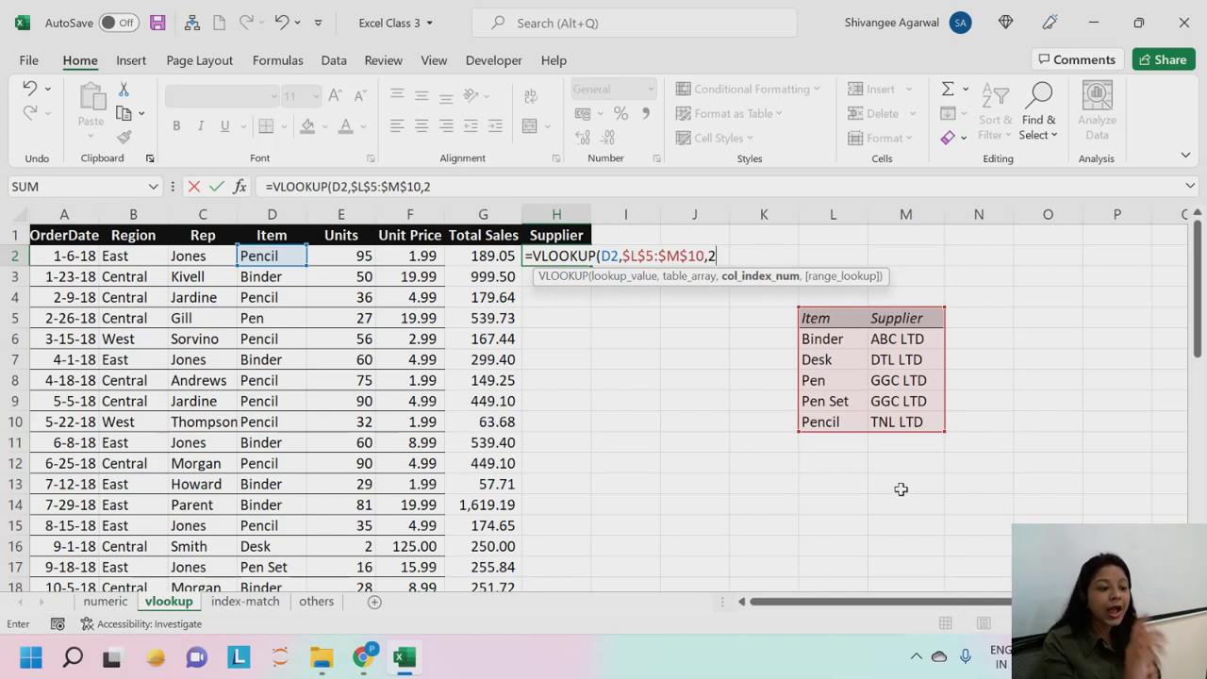
text(,)
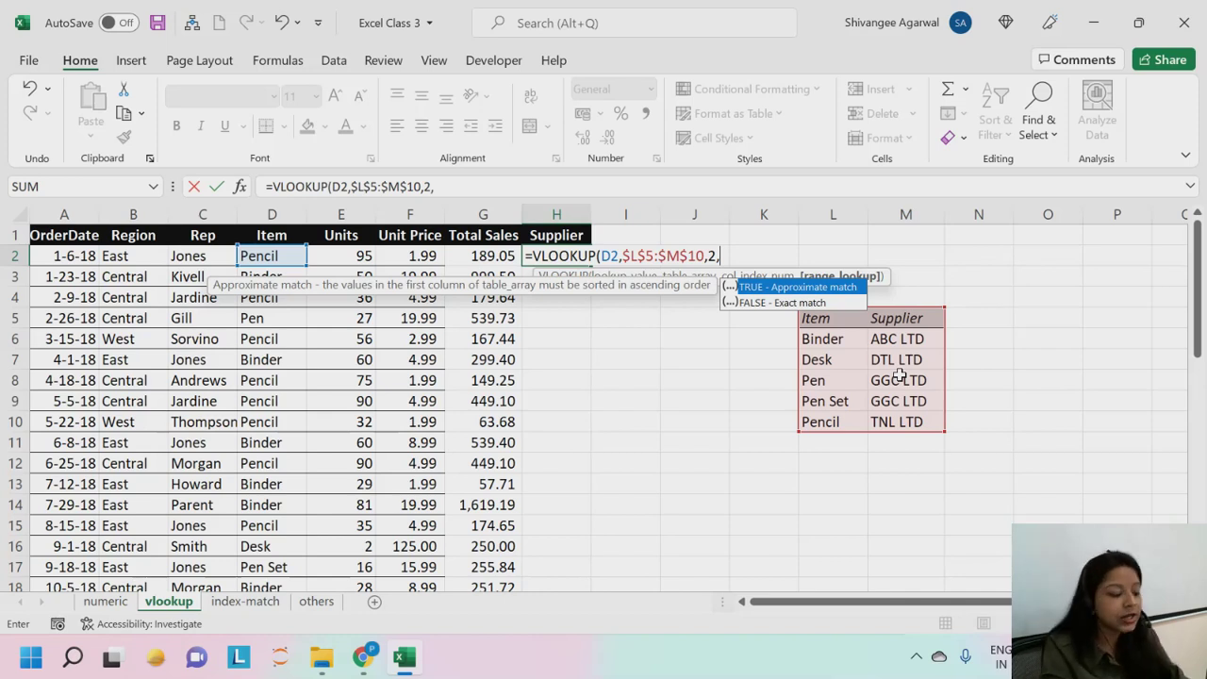
Step: Insert FALSE, remove it, then compare the exact and approximate match options
key(Down)
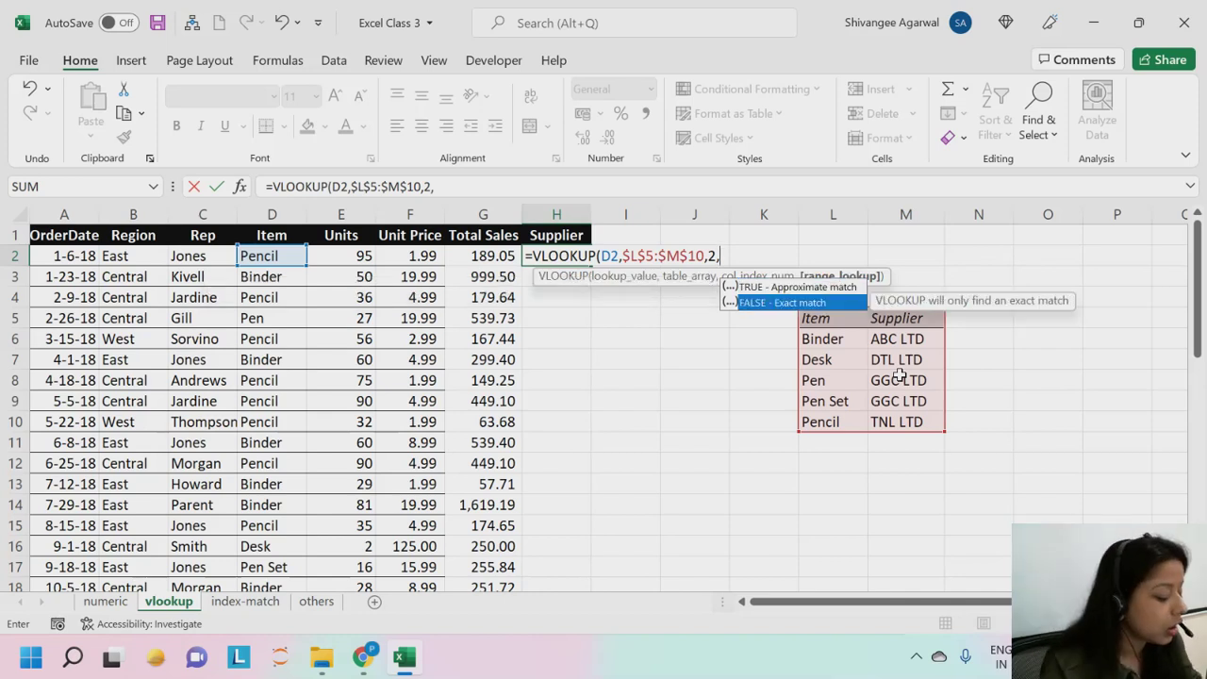
key(Tab)
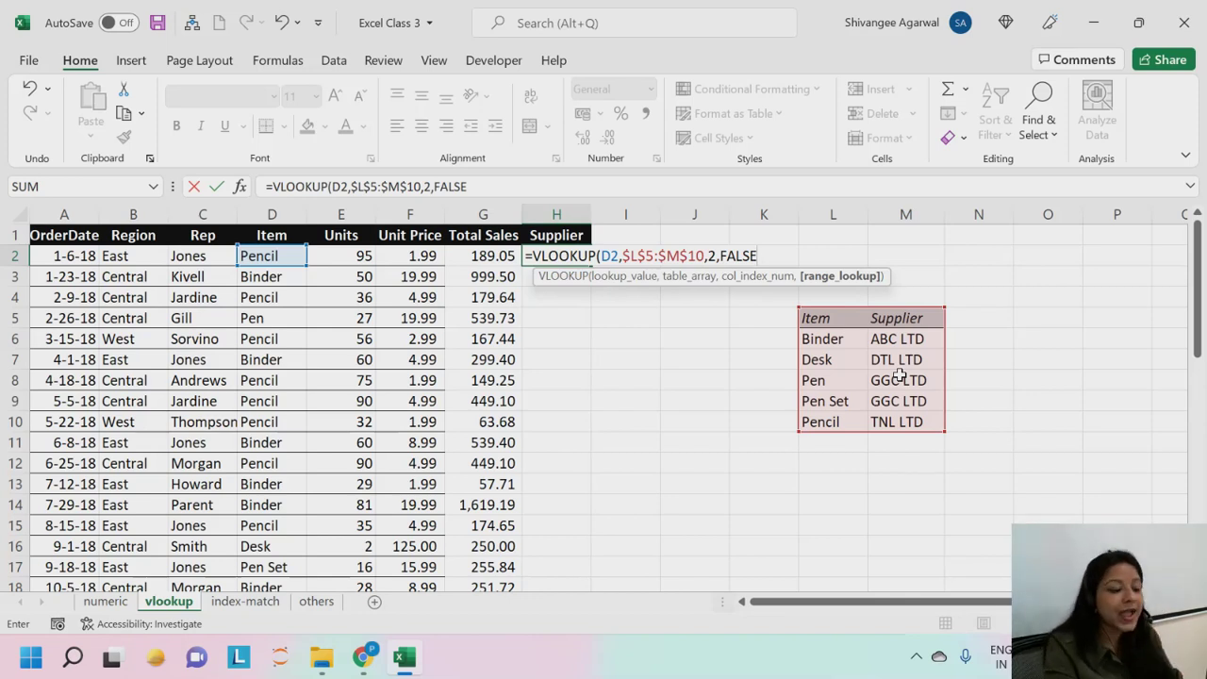
key(BackSpace)
key(BackSpace)
key(BackSpace)
key(BackSpace)
key(BackSpace)
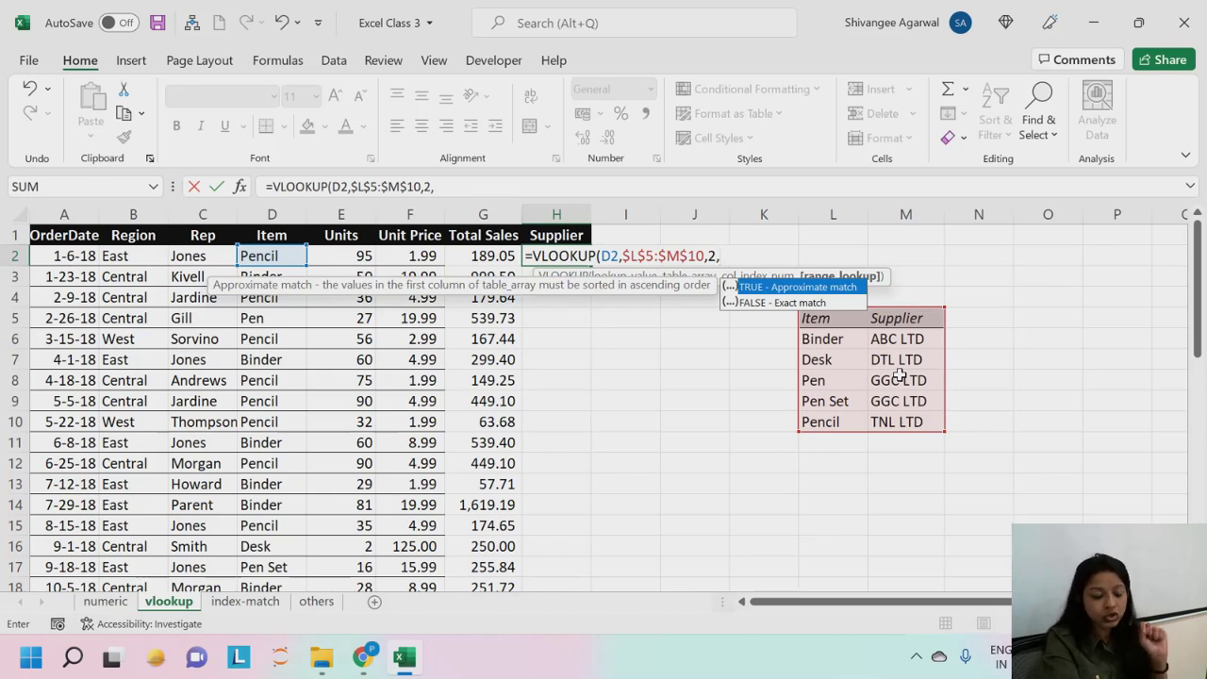
key(Down)
key(Up)
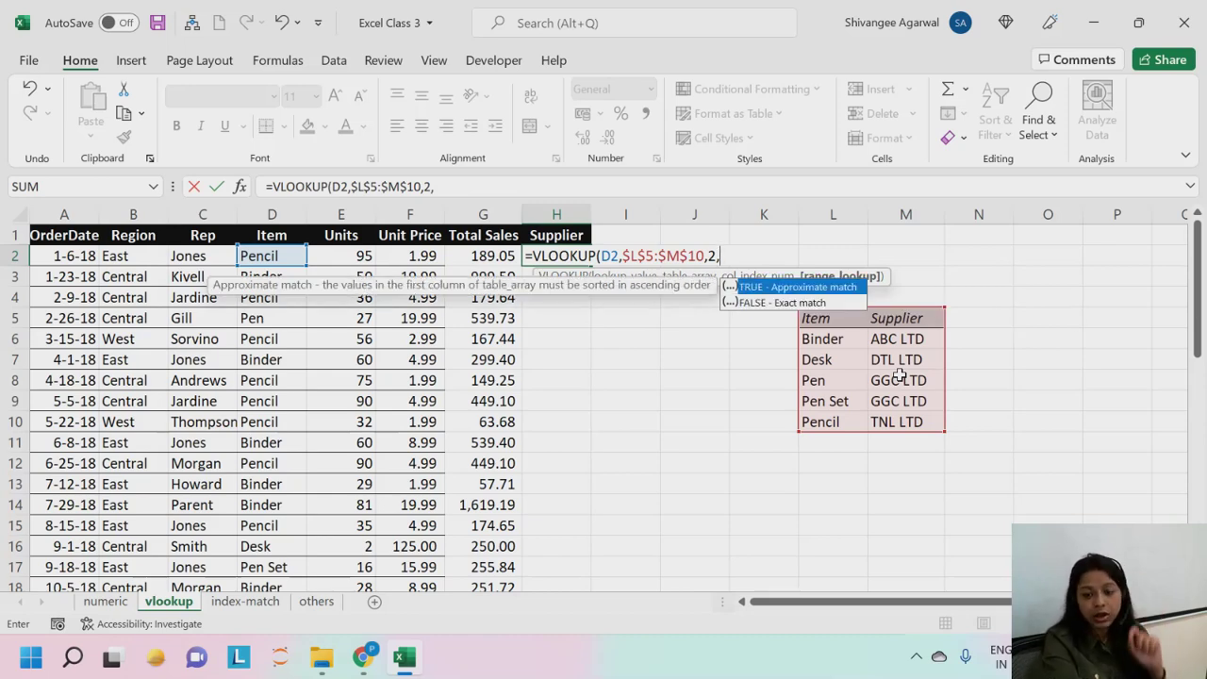
key(Down)
key(Up)
key(Down)
key(Up)
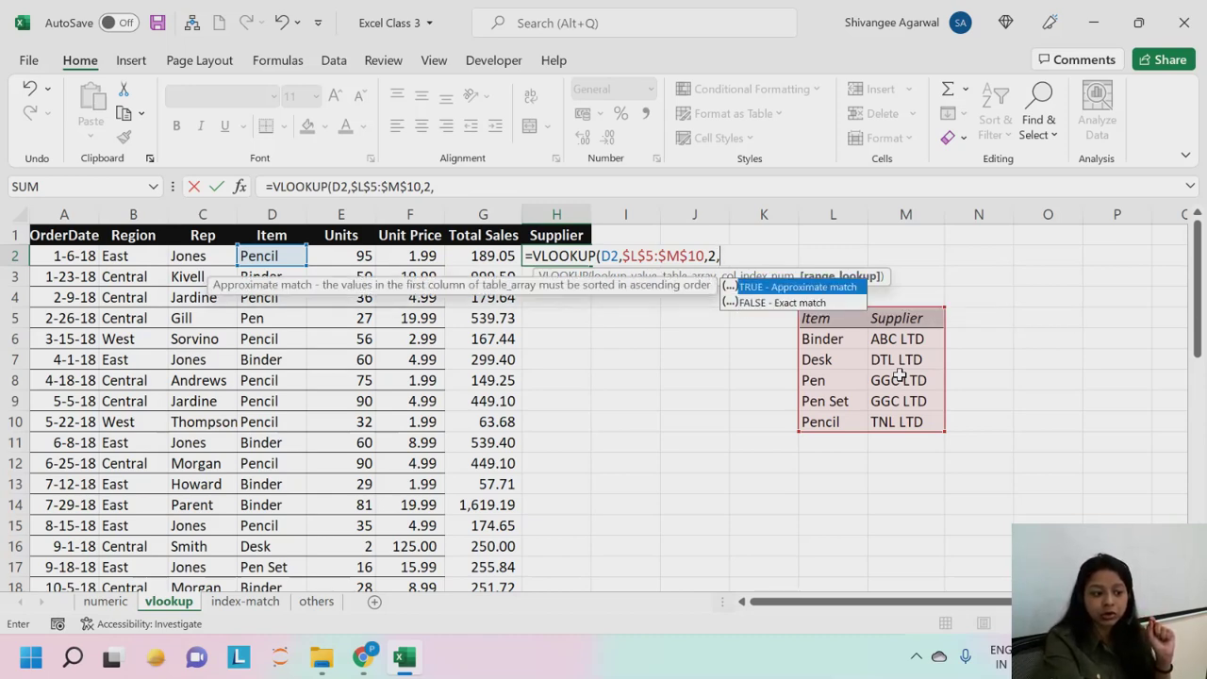
key(Down)
key(Up)
key(Down)
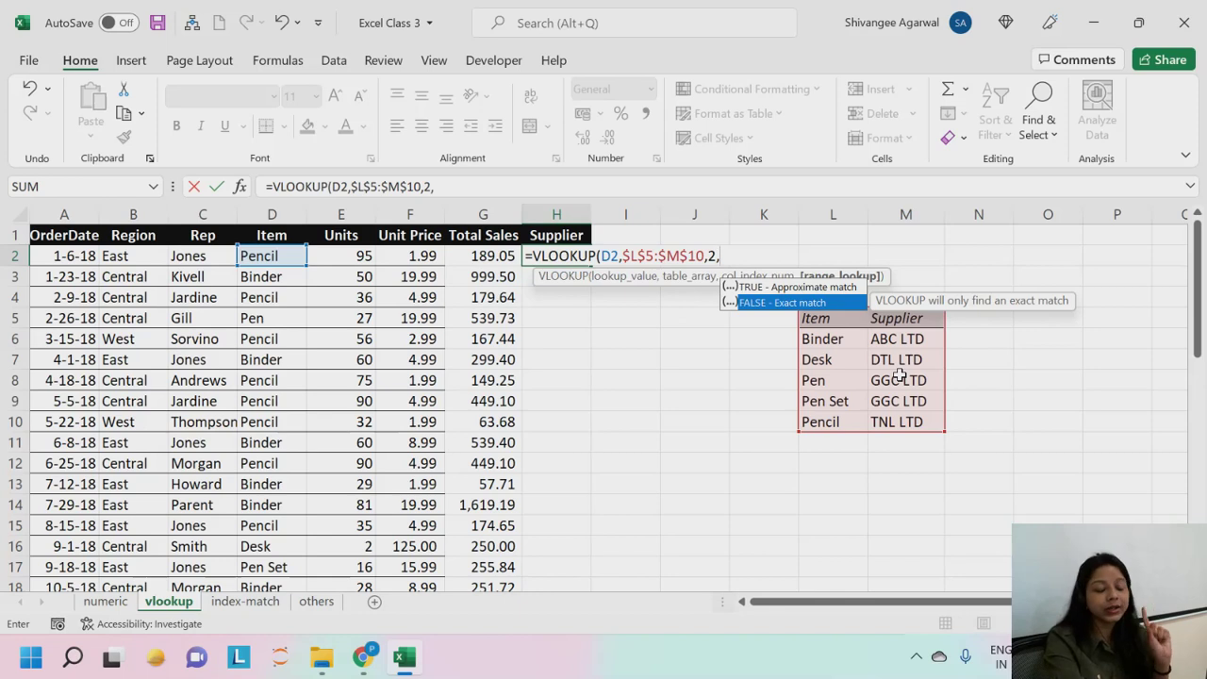
key(Up)
Step: Try typing FALSE and 0, then settle on FALSE – Exact match as the last argument
text(FALSE)
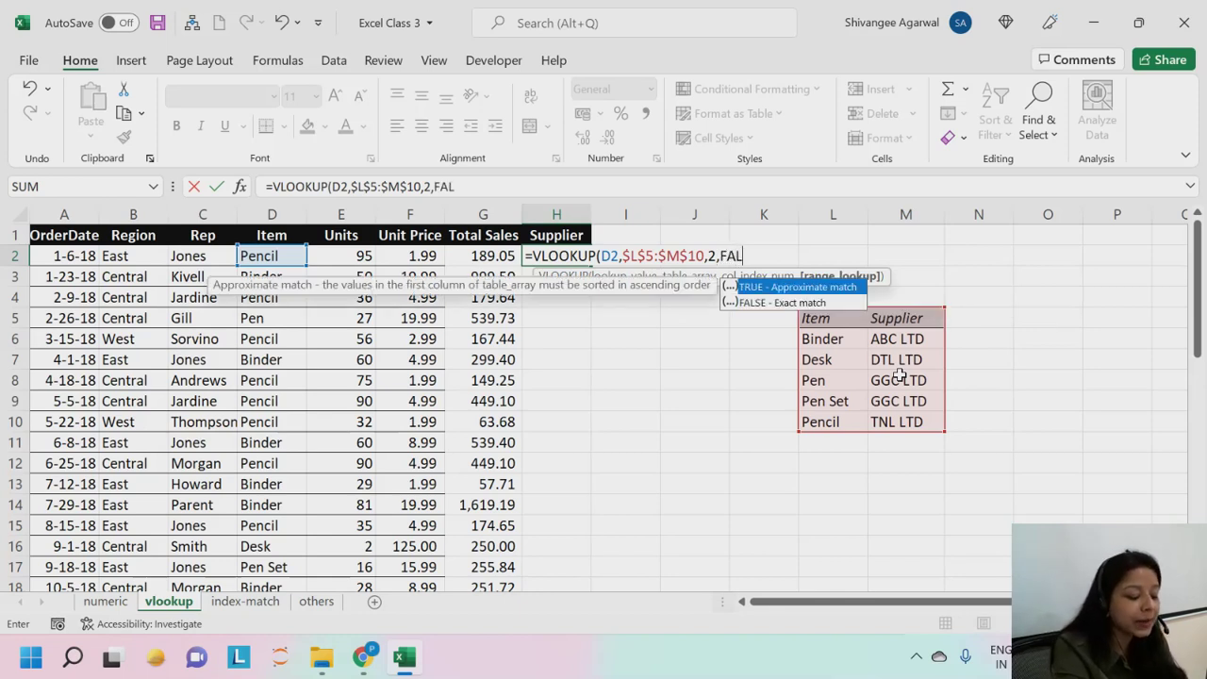
key(BackSpace)
key(BackSpace)
key(BackSpace)
key(BackSpace)
key(BackSpace)
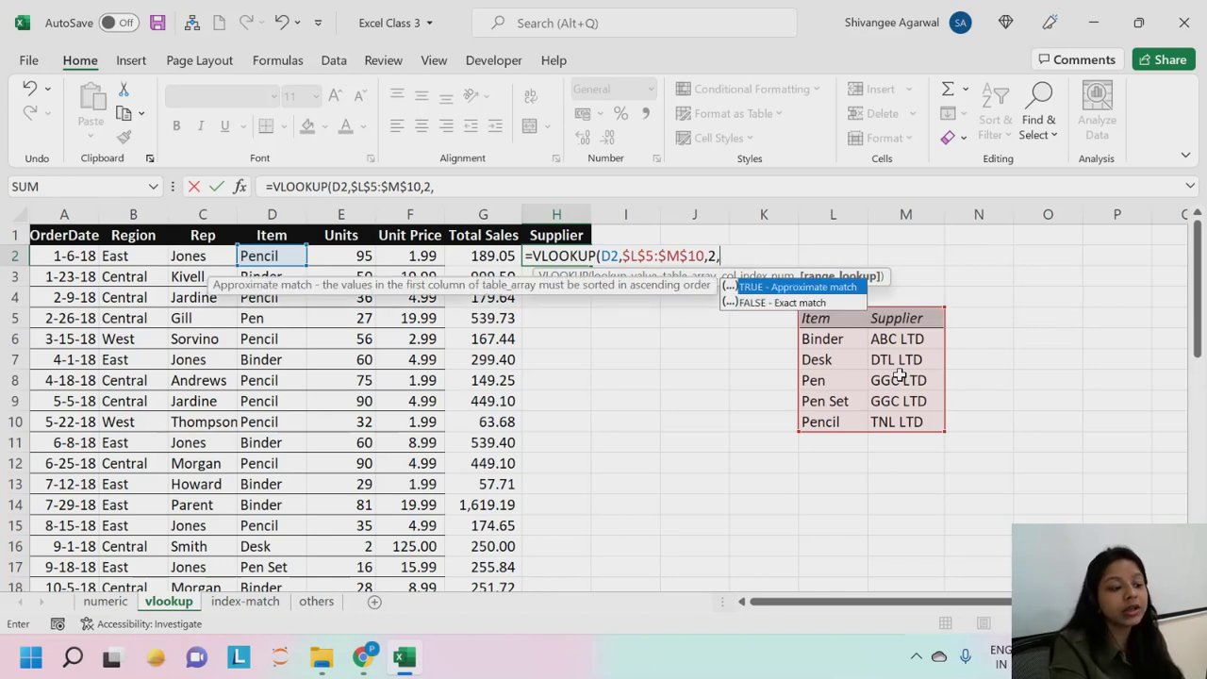
text(0)
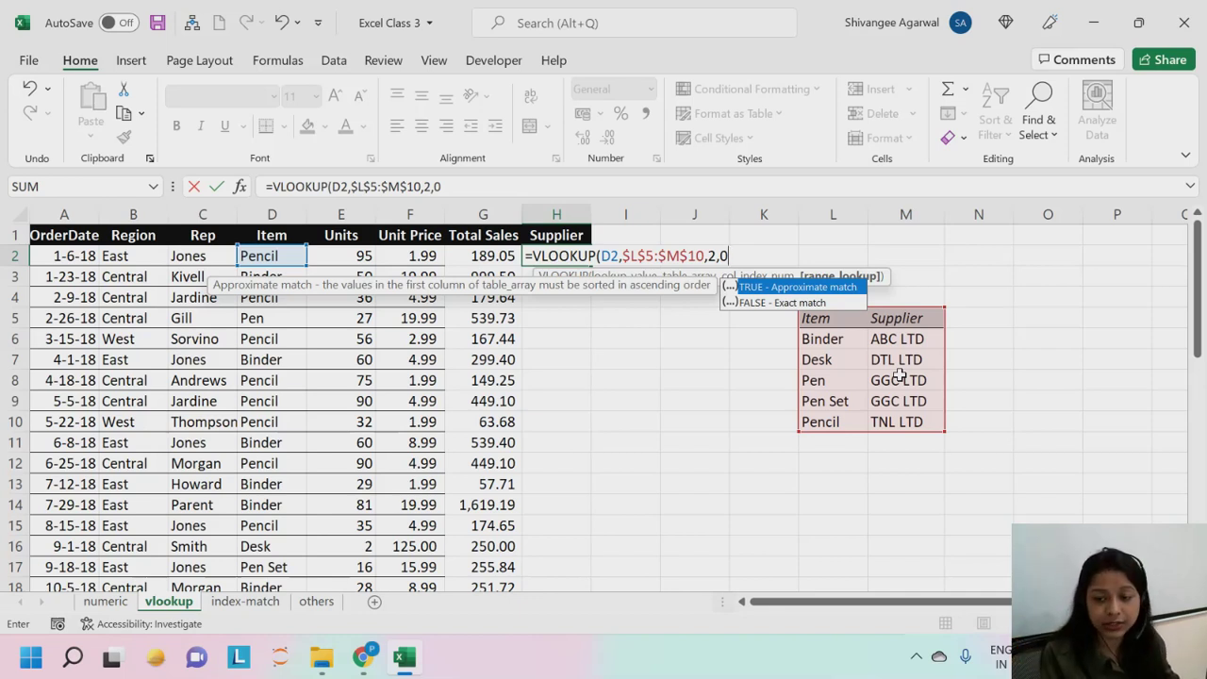
key(BackSpace)
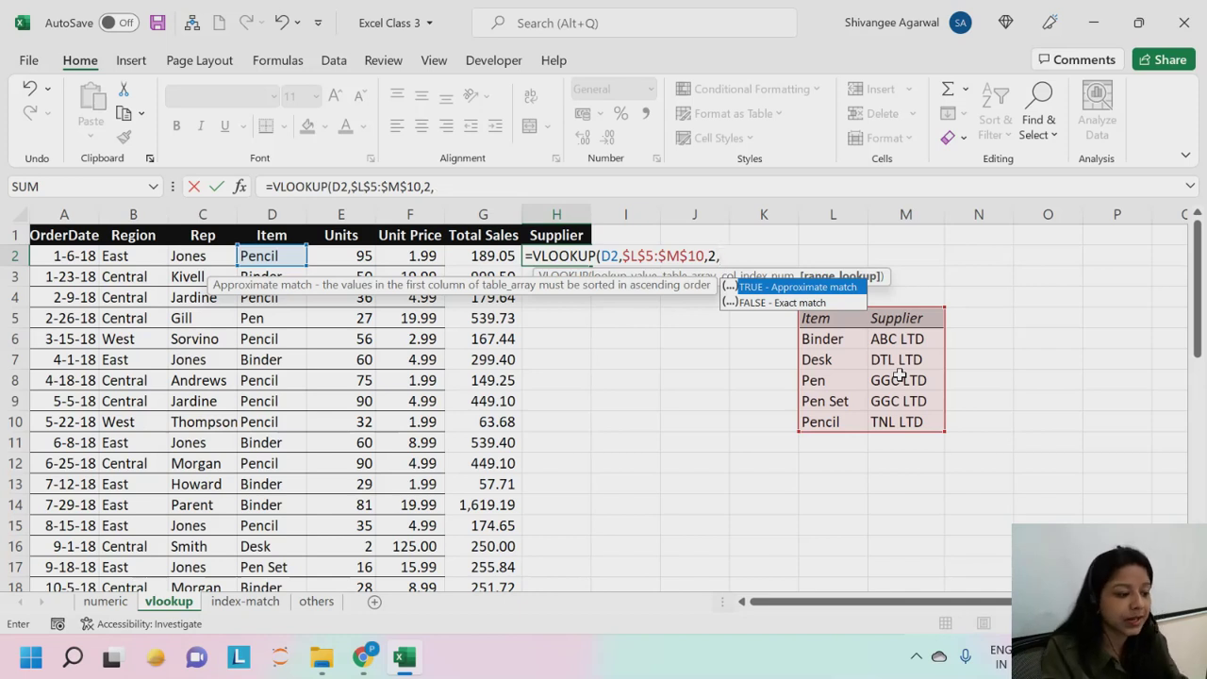
key(Down)
key(Tab)
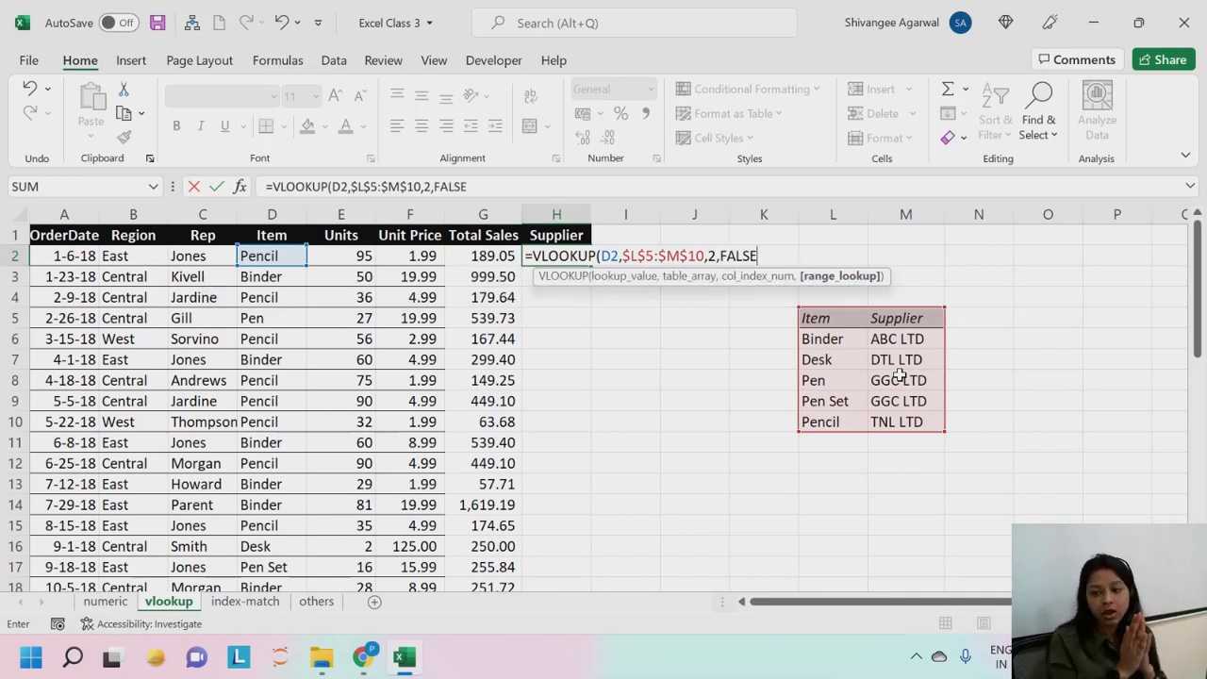
Step: Close and enter the formula, verifying Pencil maps to TNL LTD in the lookup table
text())
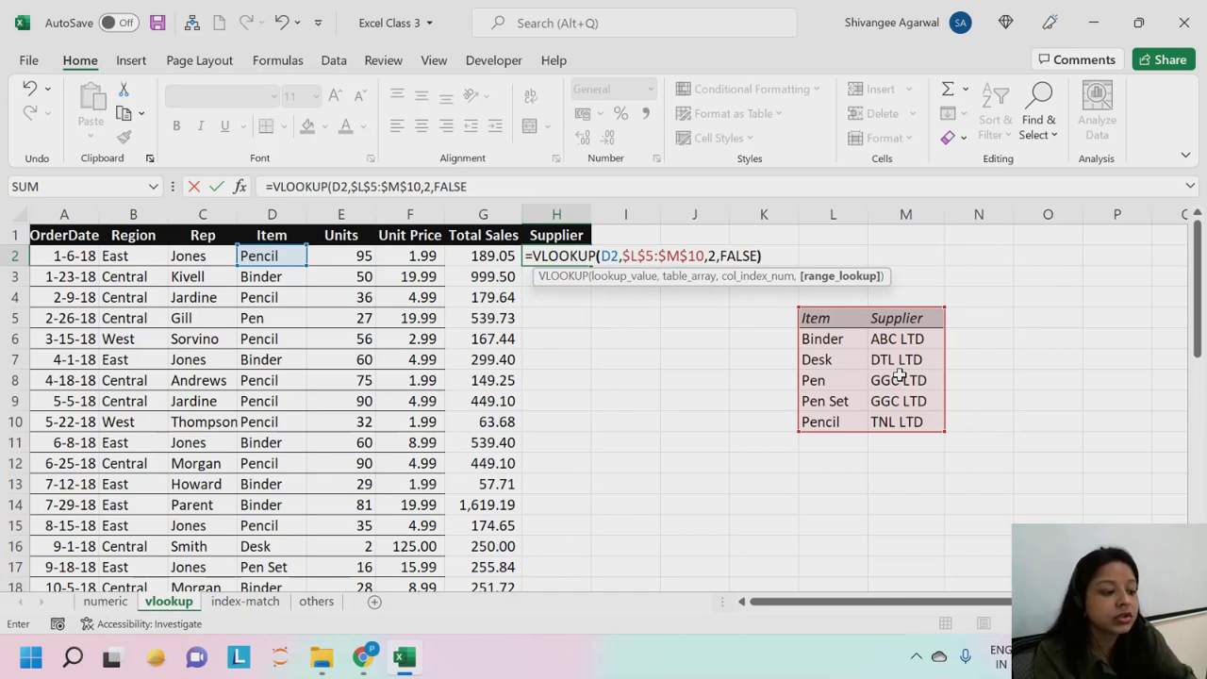
key(Return)
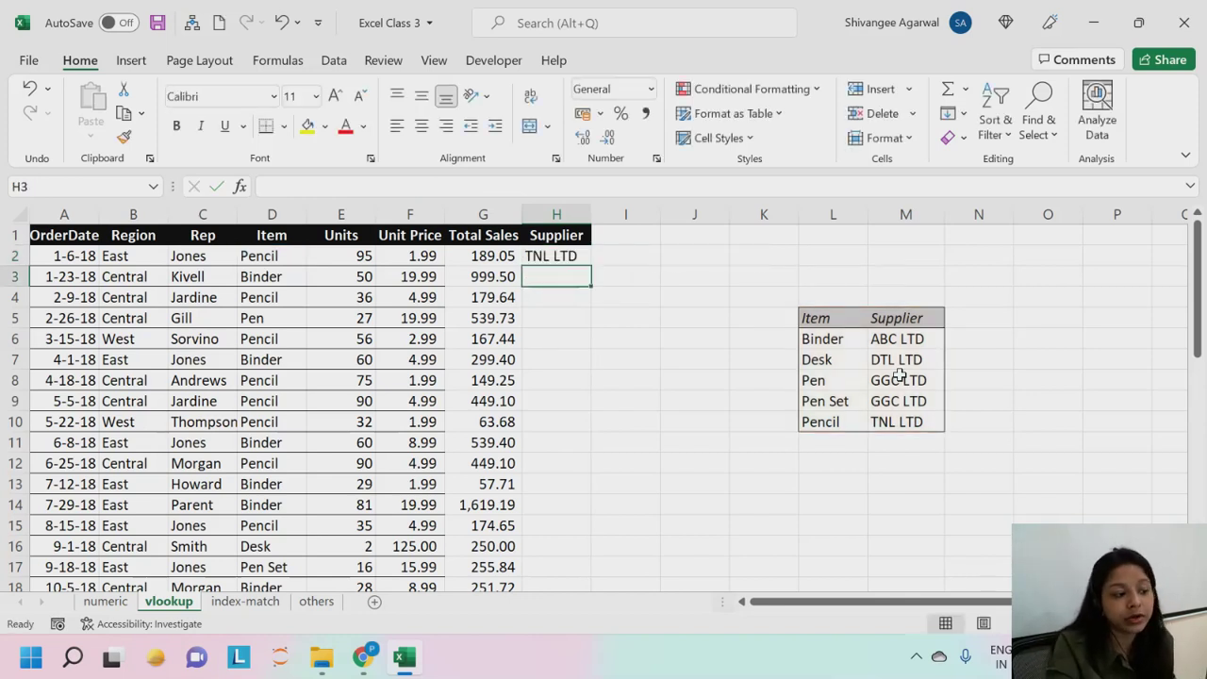
click(300, 260)
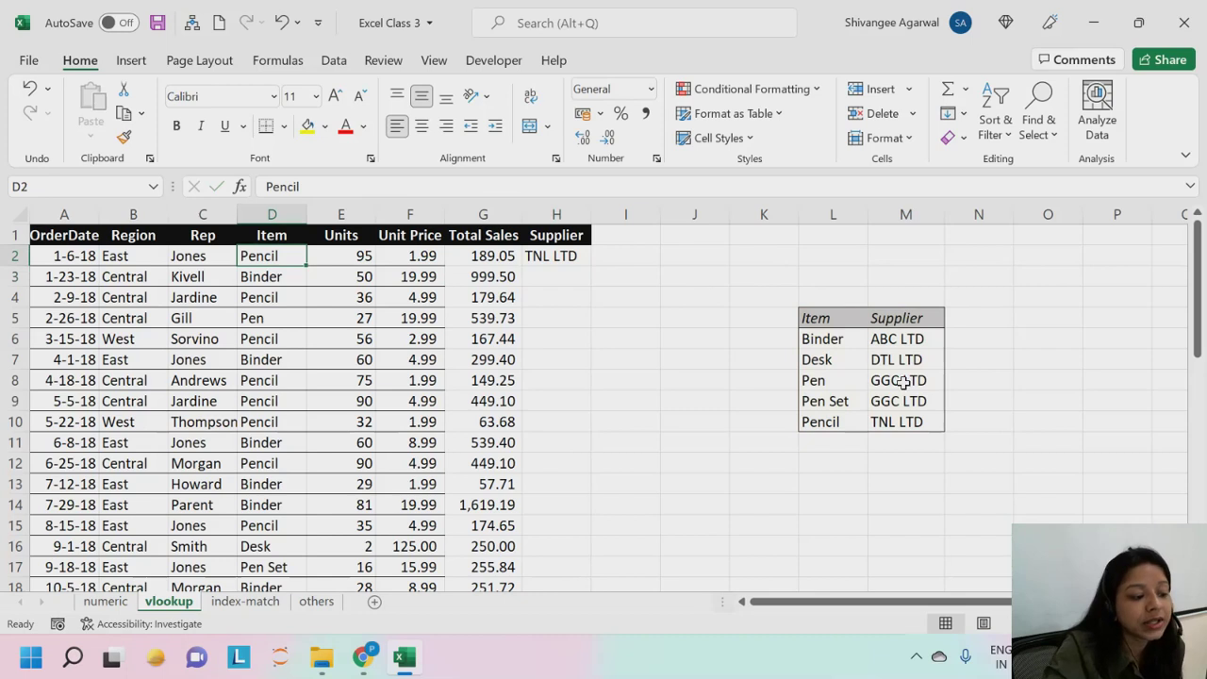
click(901, 421)
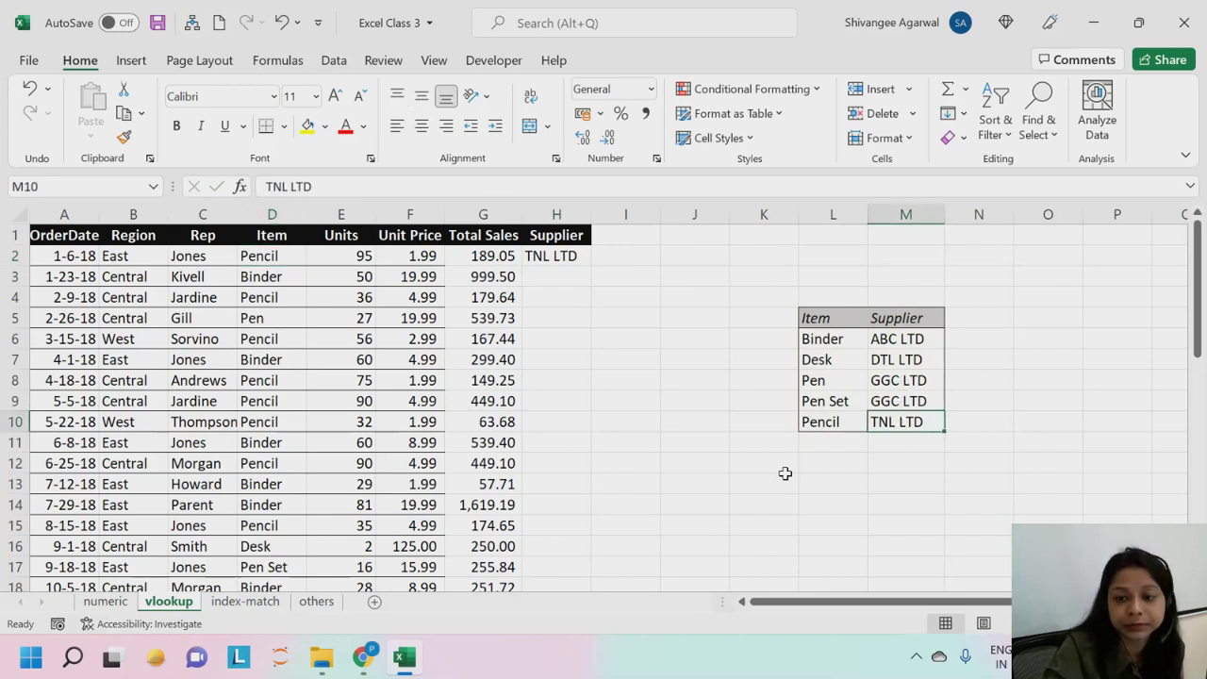
Step: Fill the H2 formula down the Supplier column and check the result in H6
click(533, 257)
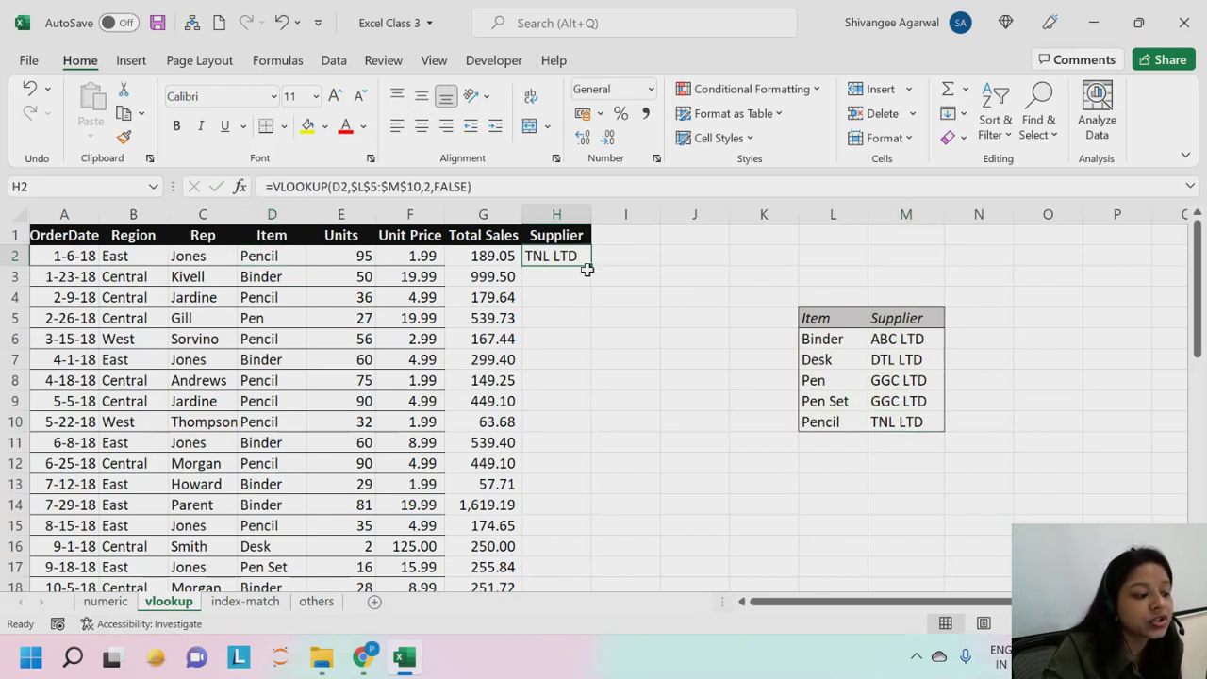
double_click(590, 266)
click(566, 338)
Step: Compare rows 6 and 7 with the Binder entry in the lookup table, then open H2's VLOOKUP for editing
scroll(561, 341, down, 8)
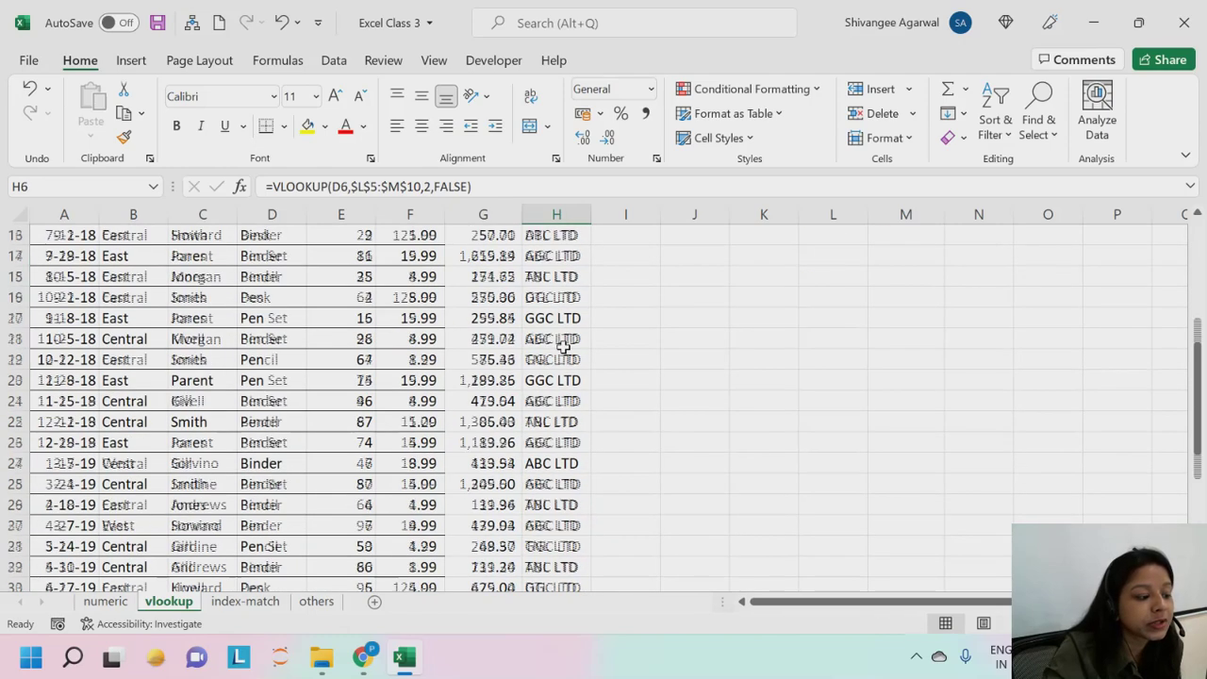
scroll(562, 345, up, 8)
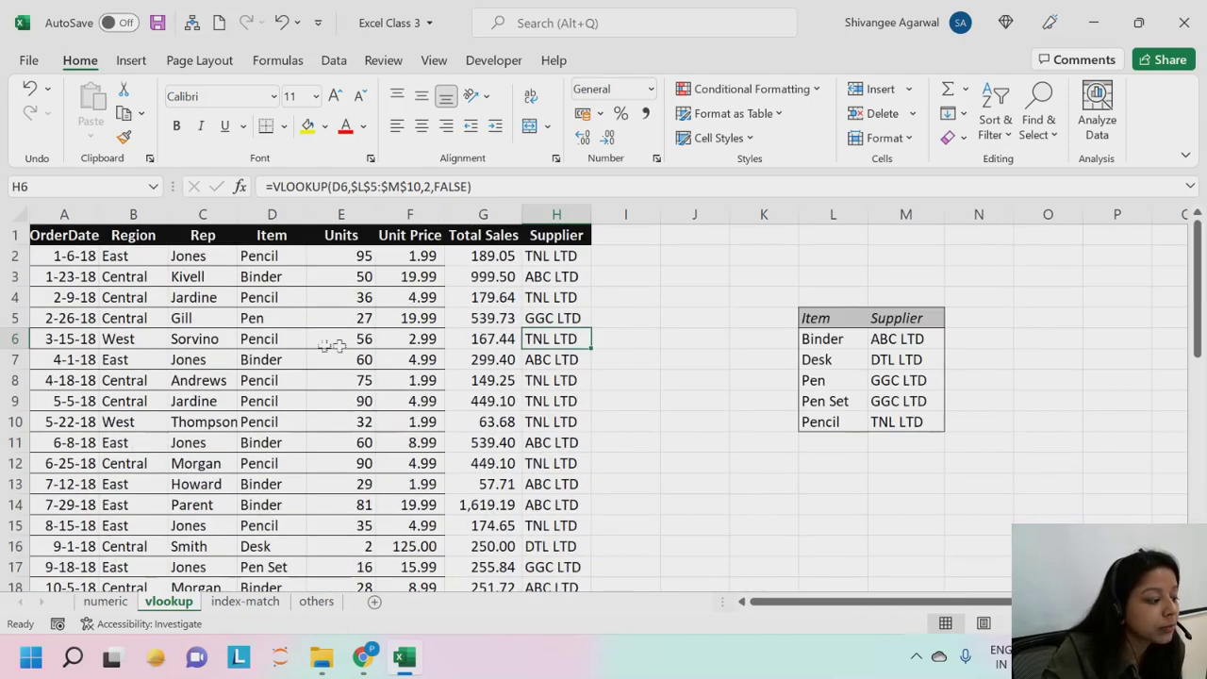
drag(247, 343, 573, 332)
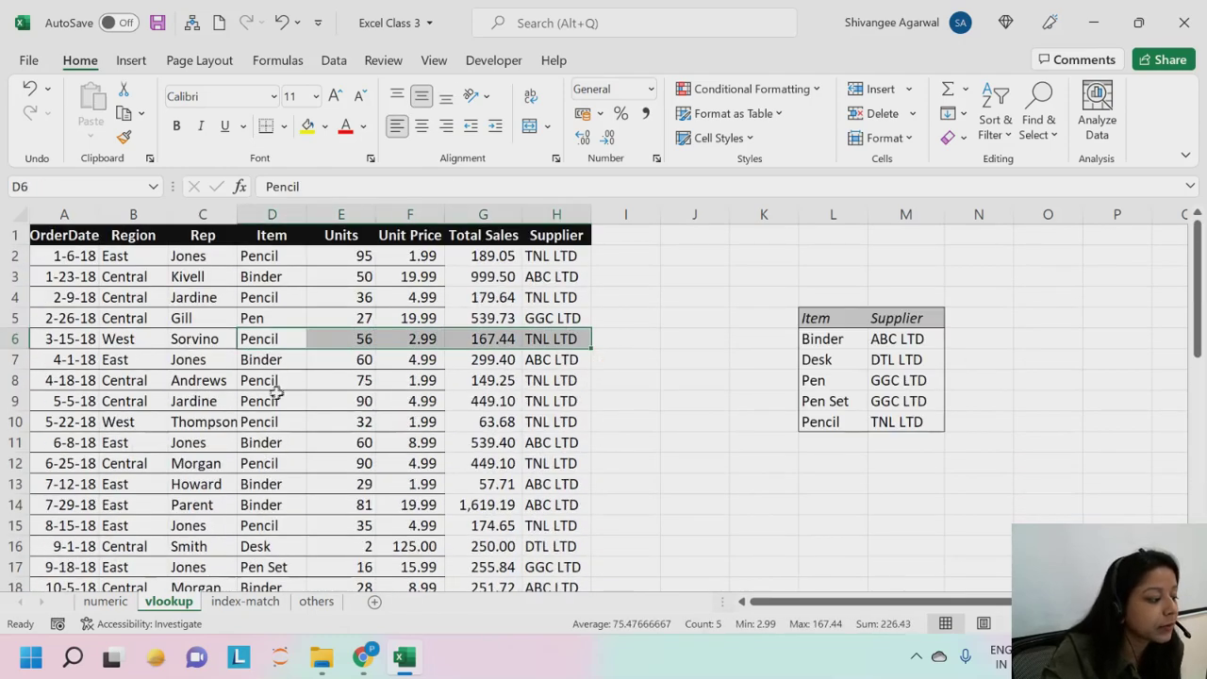
drag(268, 363, 601, 350)
drag(835, 339, 896, 339)
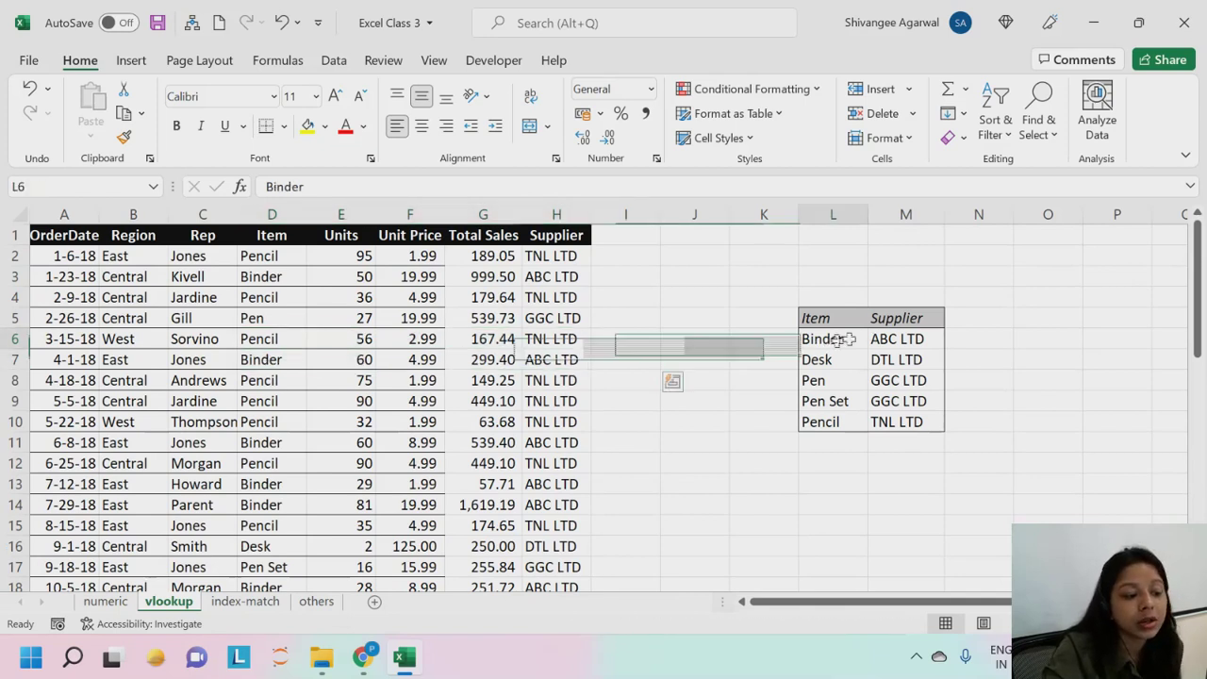
click(559, 250)
double_click(560, 250)
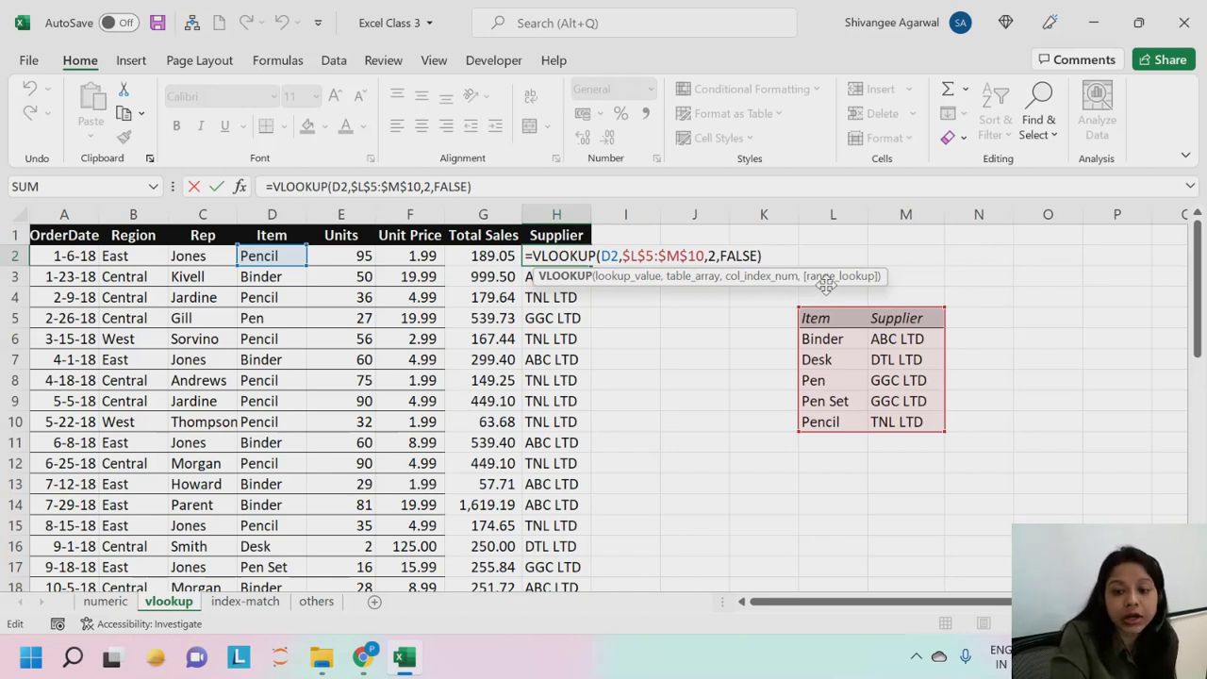
Step: Re-enter FALSE (exact match) as the last argument of H2's VLOOKUP and commit it
drag(760, 258, 711, 259)
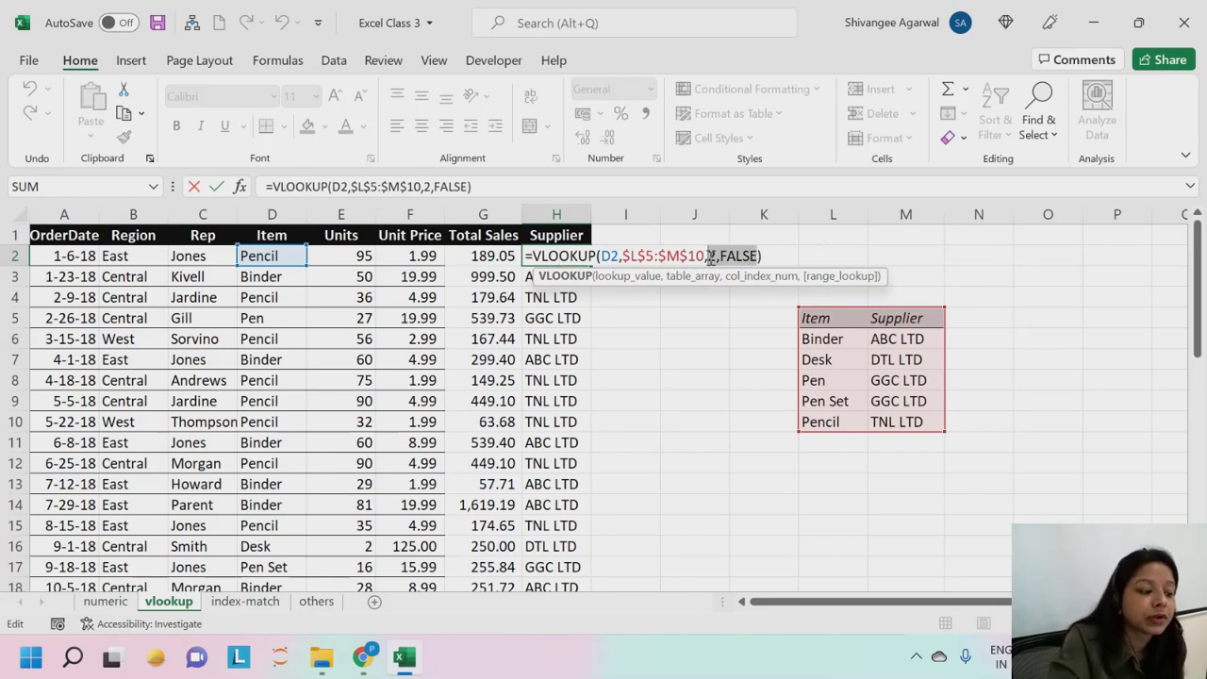
key(Return)
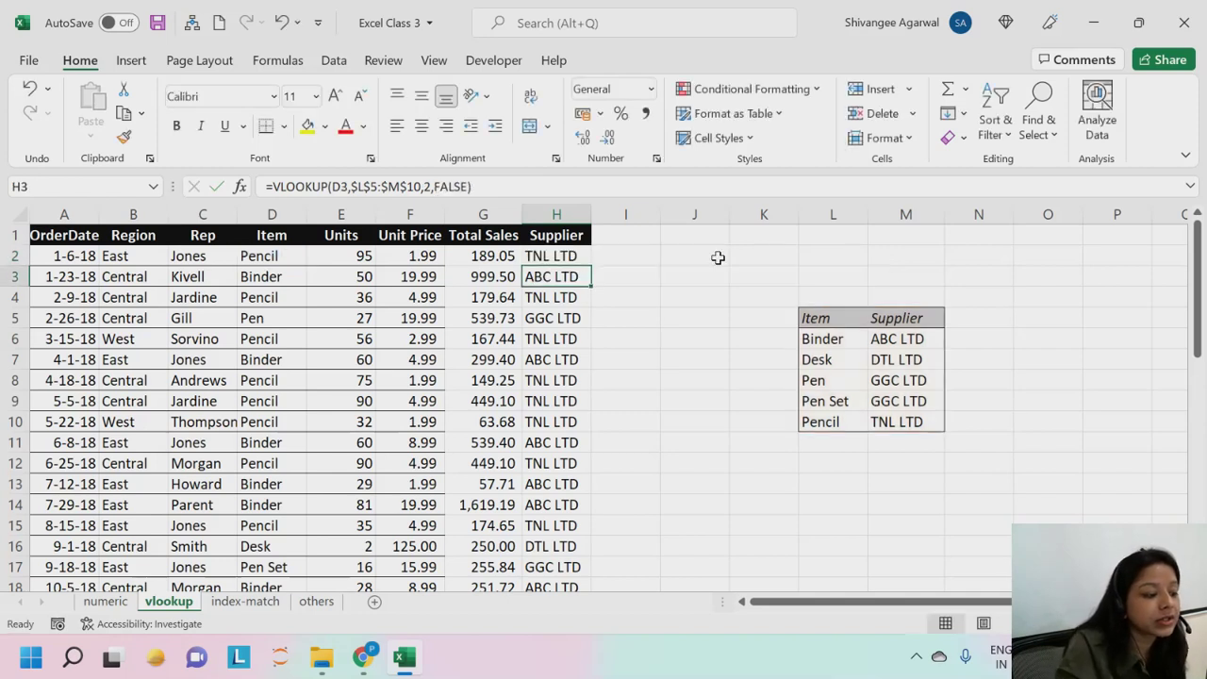
click(544, 242)
click(544, 256)
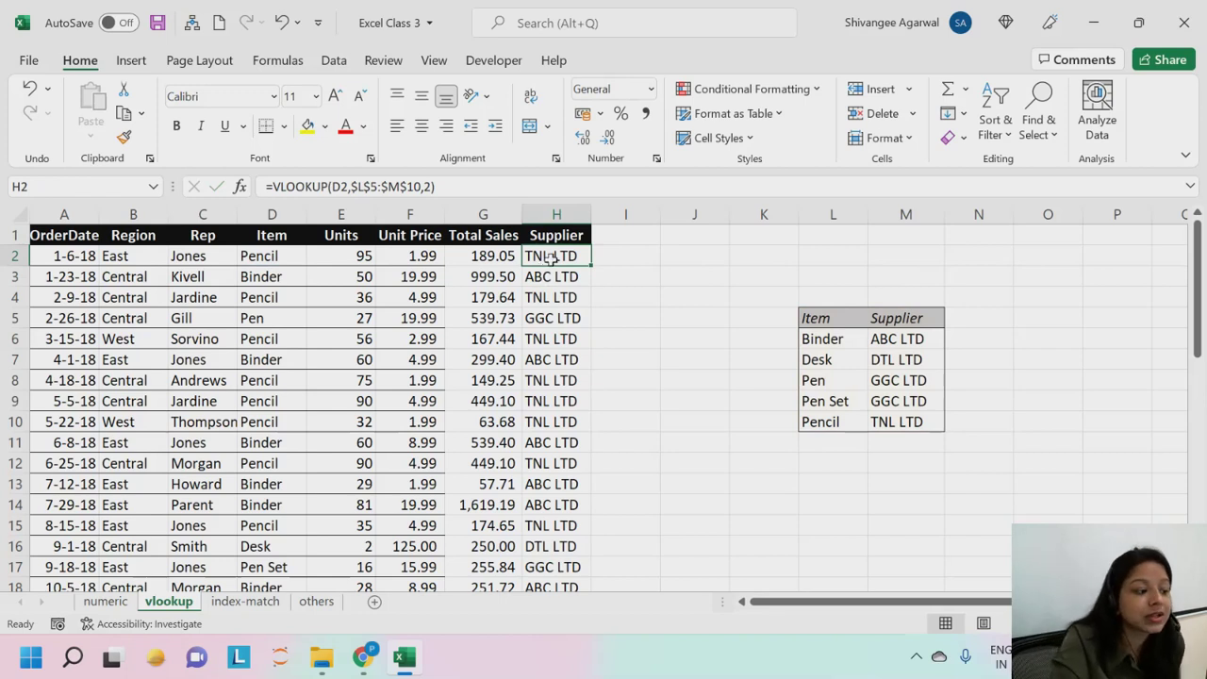
double_click(546, 261)
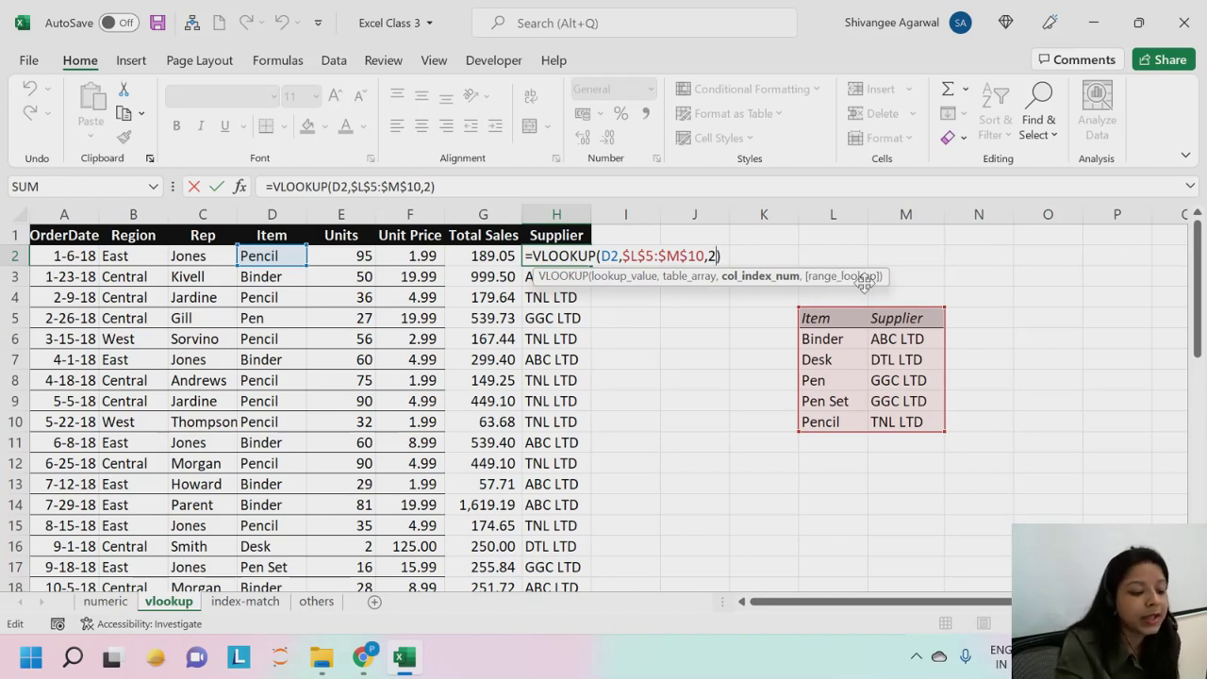
text(,)
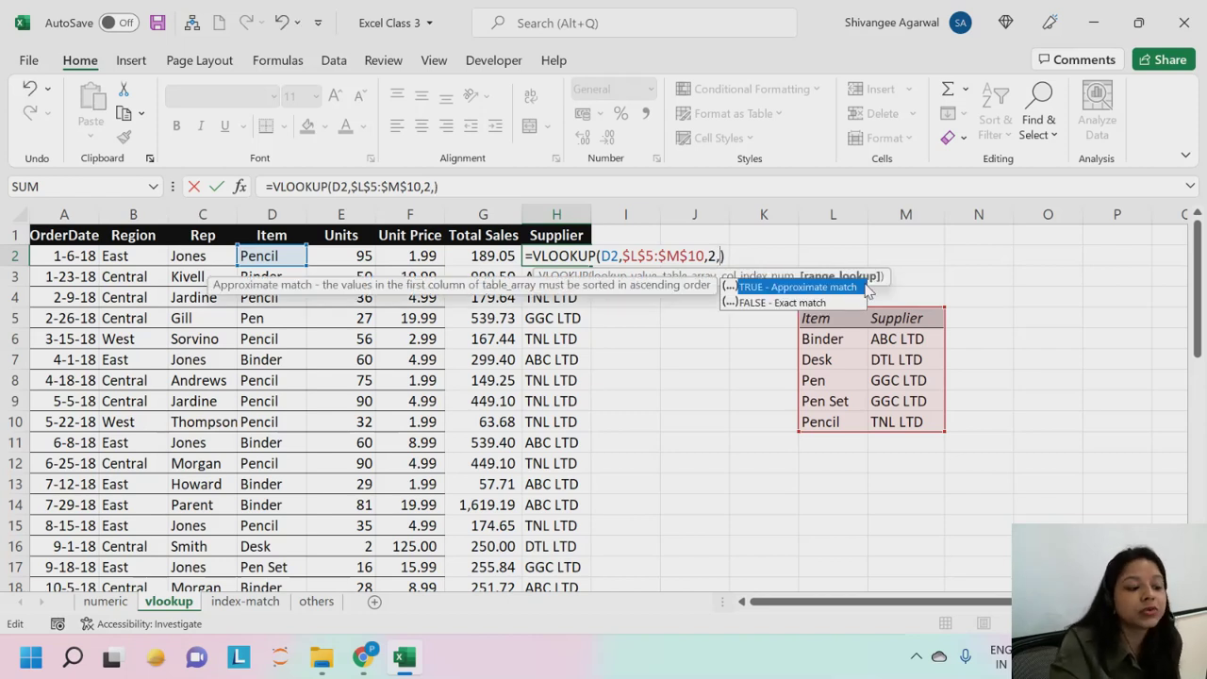
double_click(784, 302)
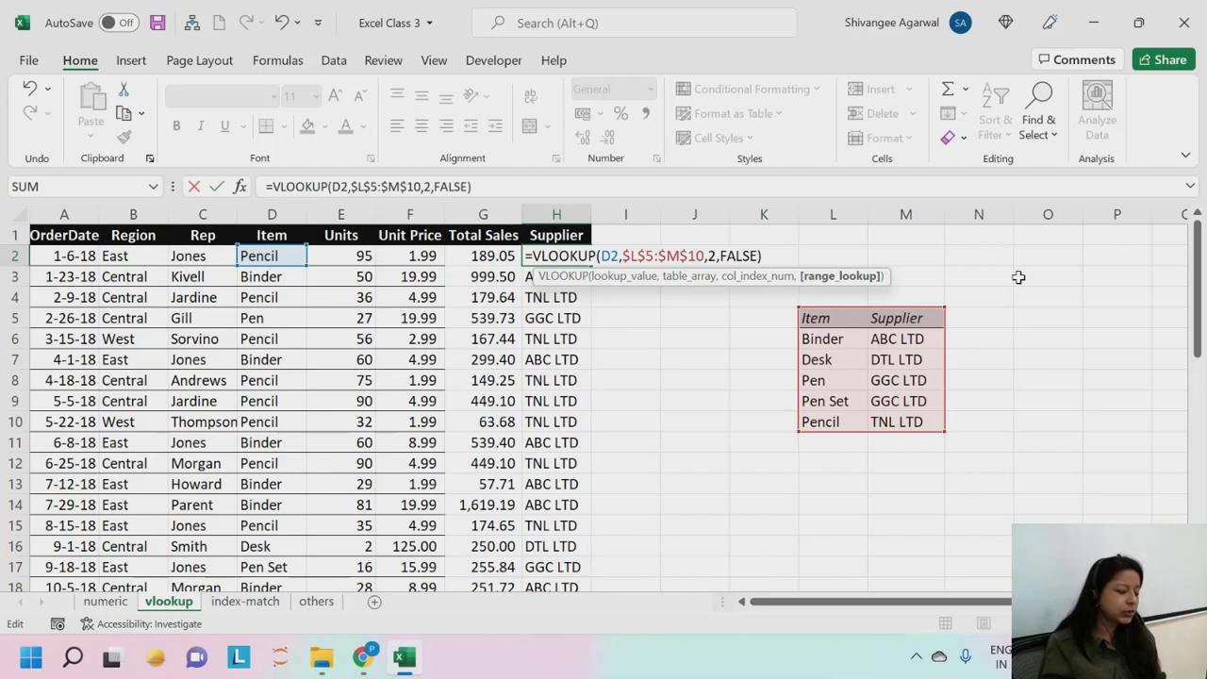
key(Left)
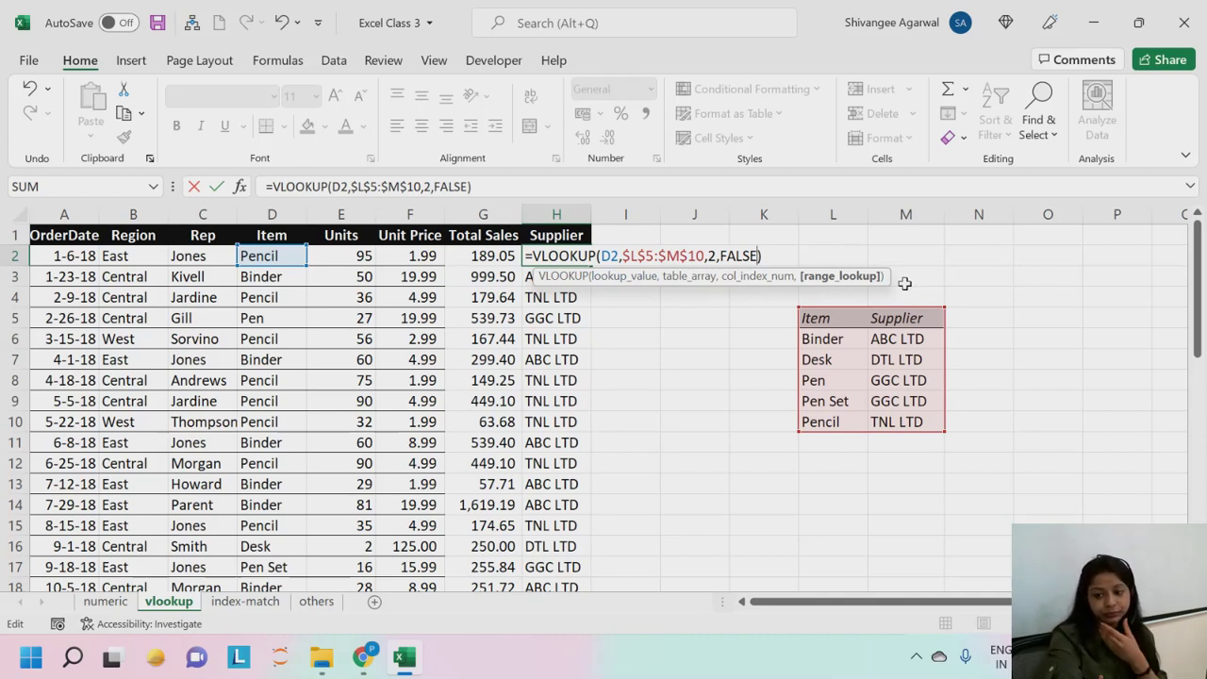
key(Return)
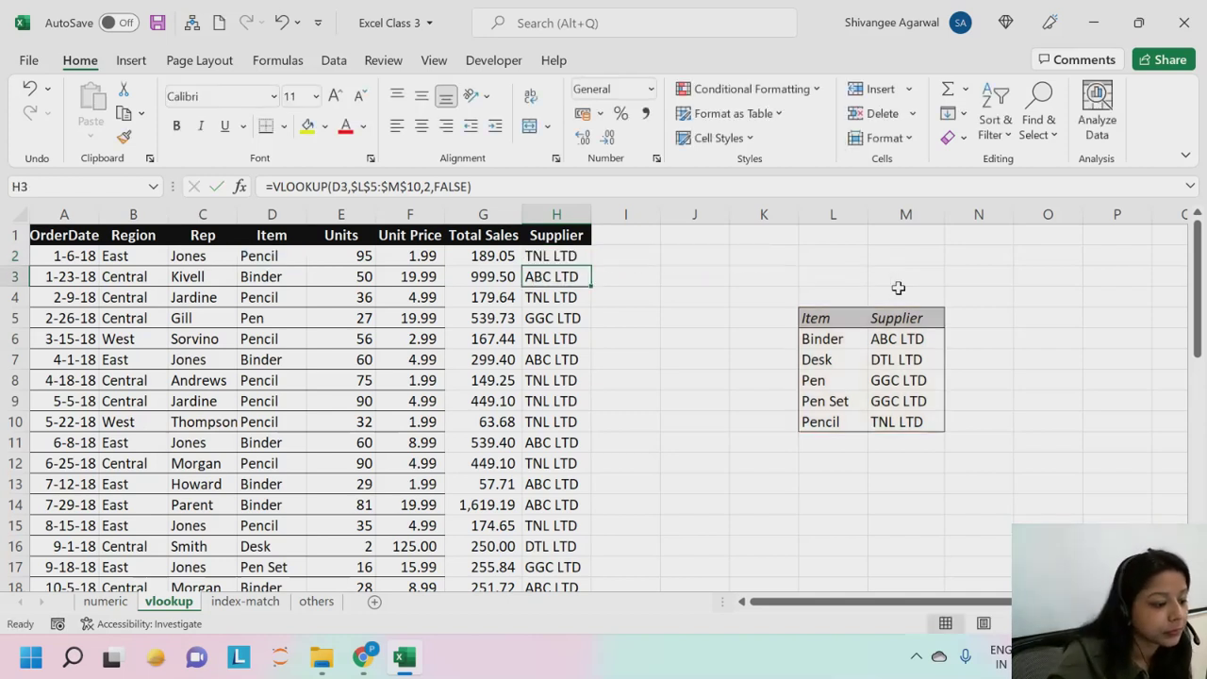
Step: Enter the header 'Sr No.' in K5, left of the Item header
drag(912, 320, 921, 412)
key(ctrl+c)
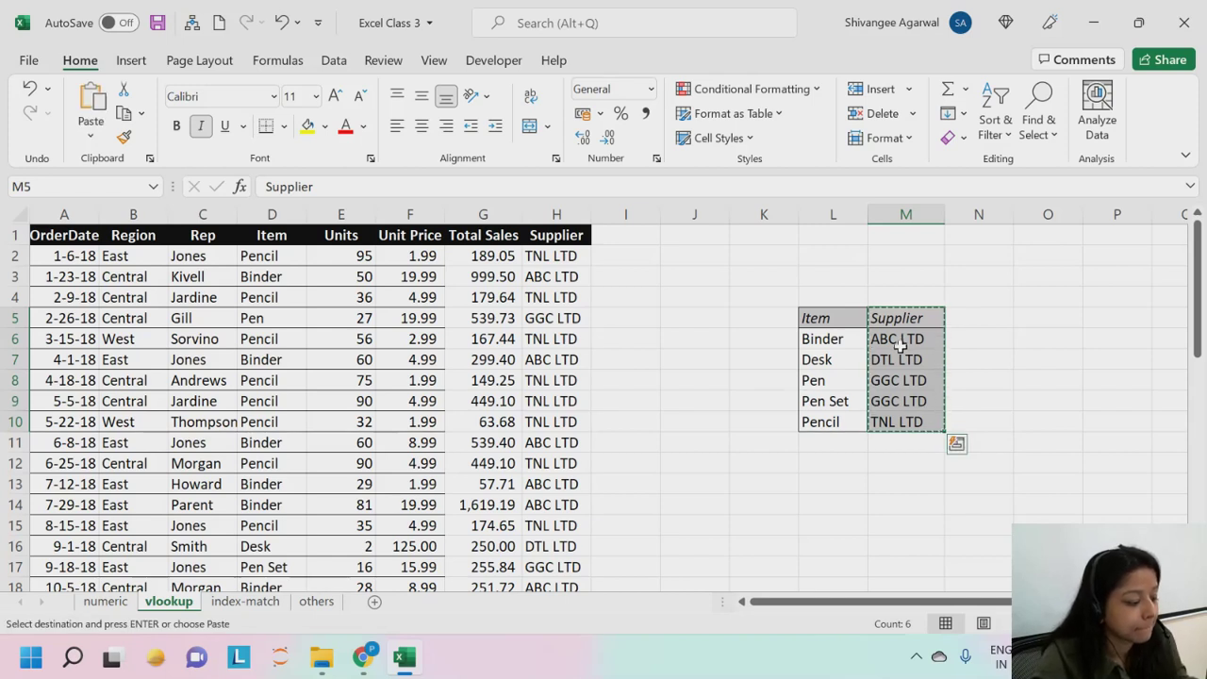
key(Escape)
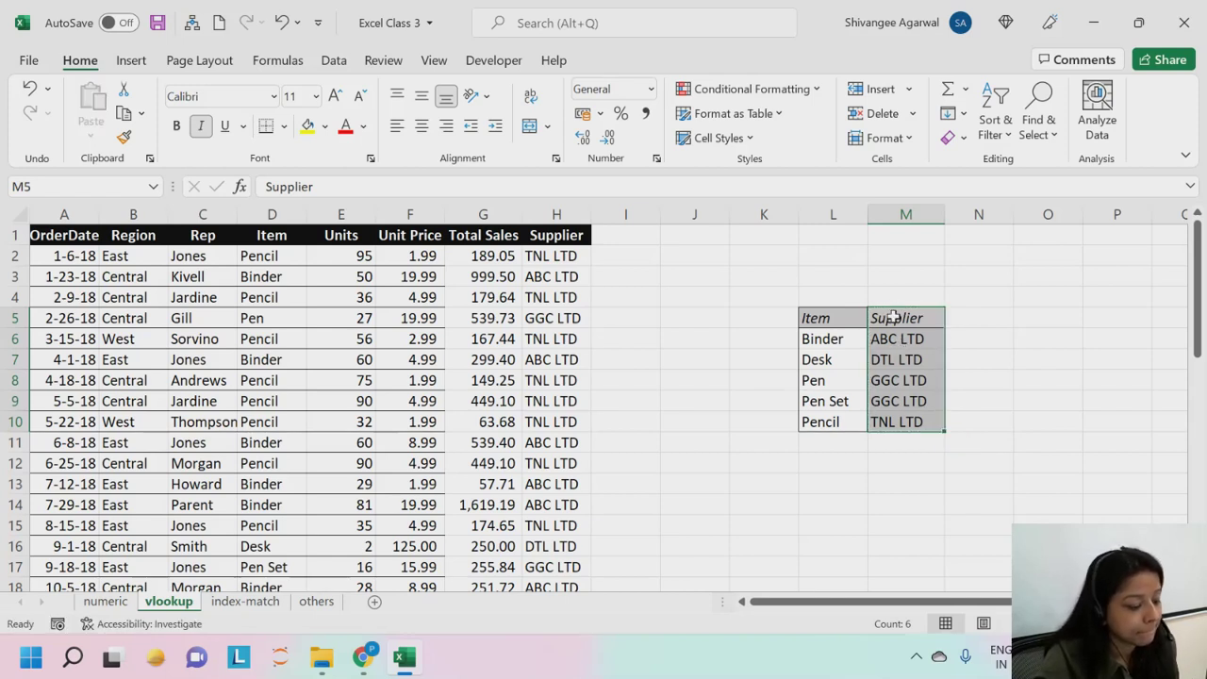
click(898, 359)
click(782, 322)
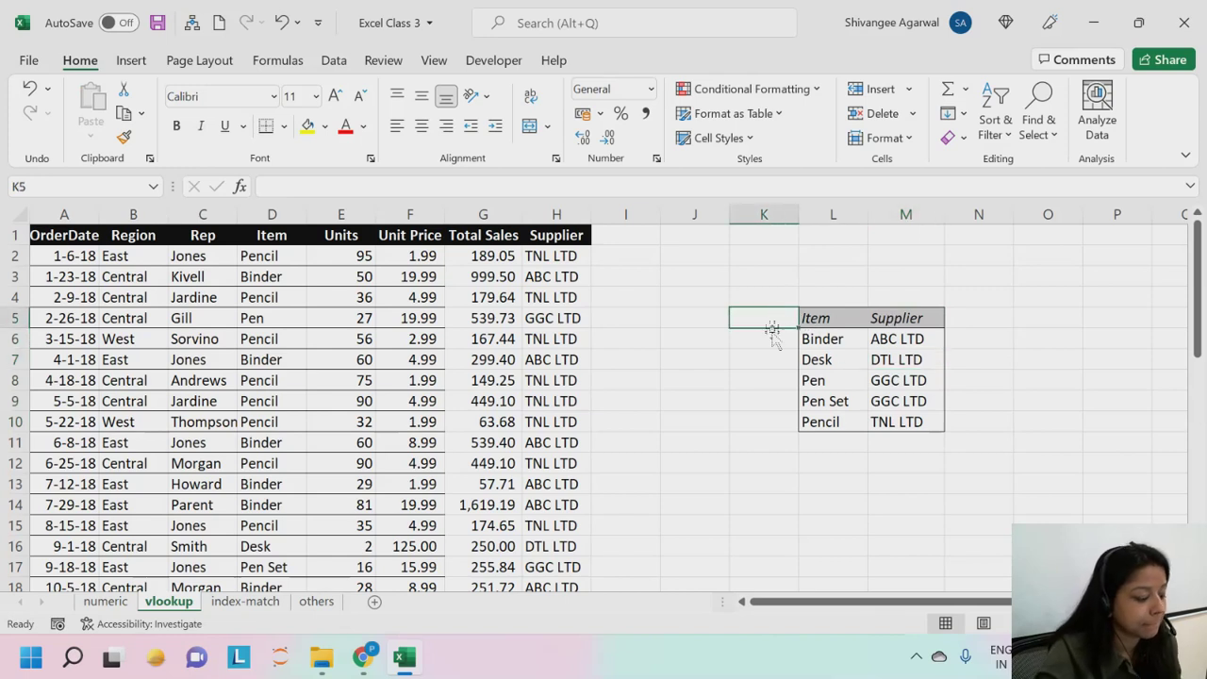
text(sR)
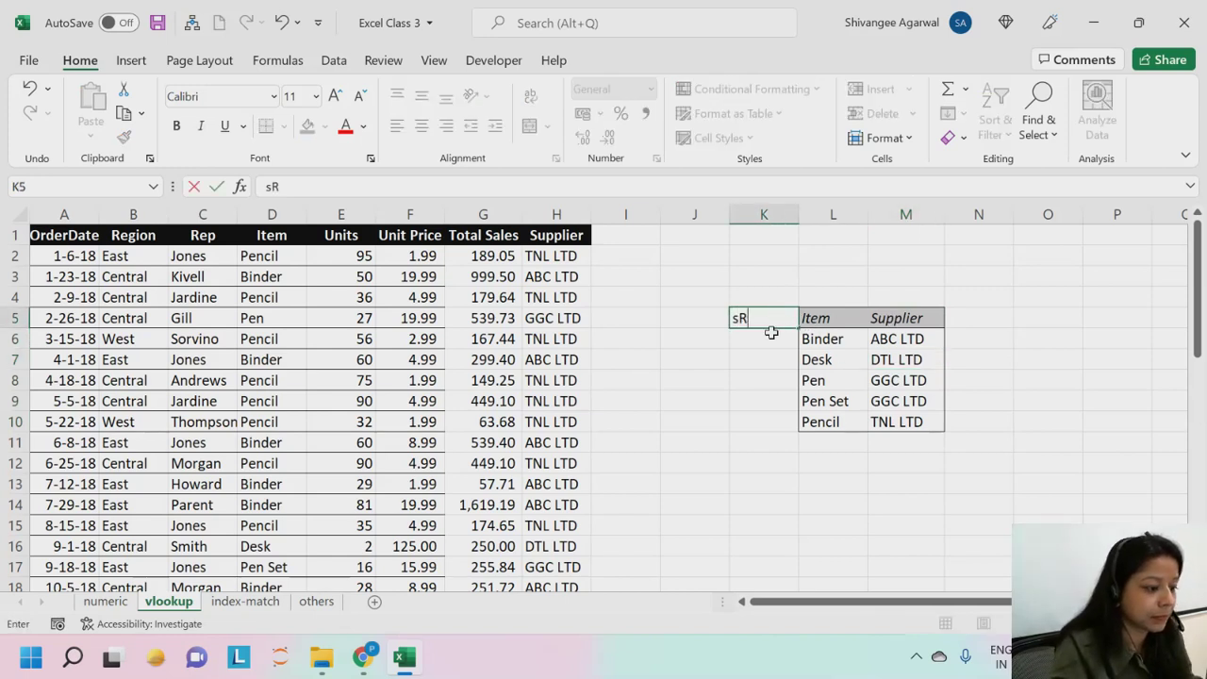
key(BackSpace)
key(BackSpace)
text(Sr)
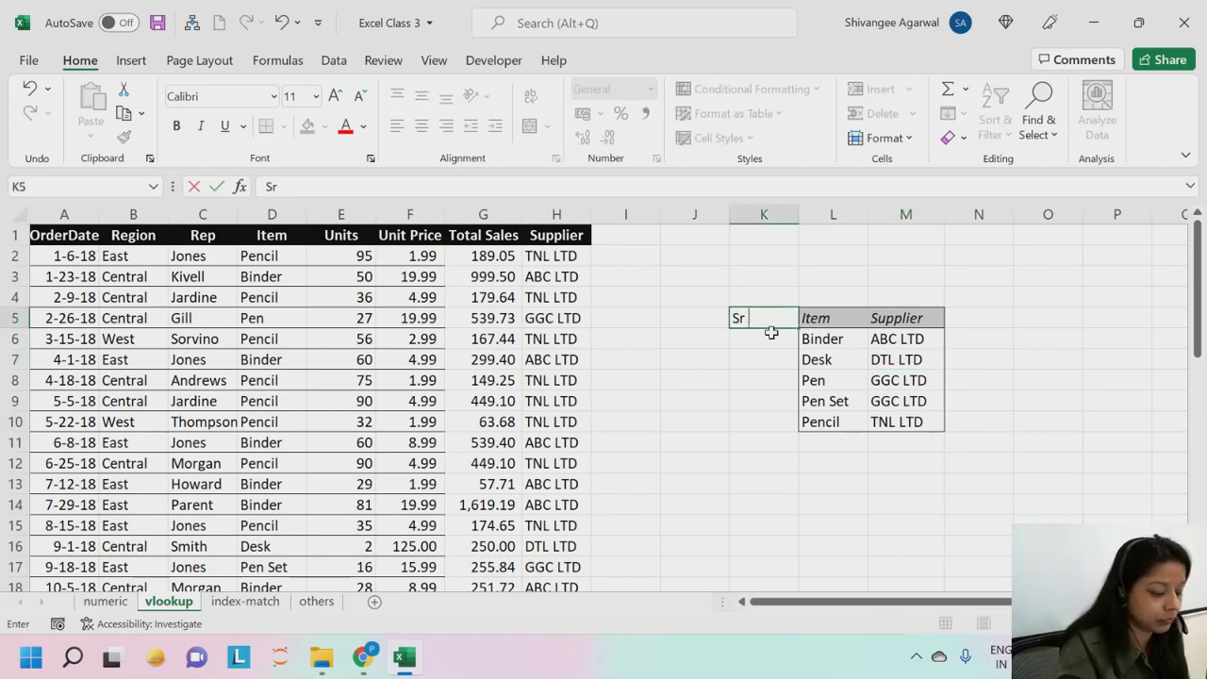
text( No.)
key(Return)
Step: Fill K6:K10 with the serial numbers 1 to 5
text(12)
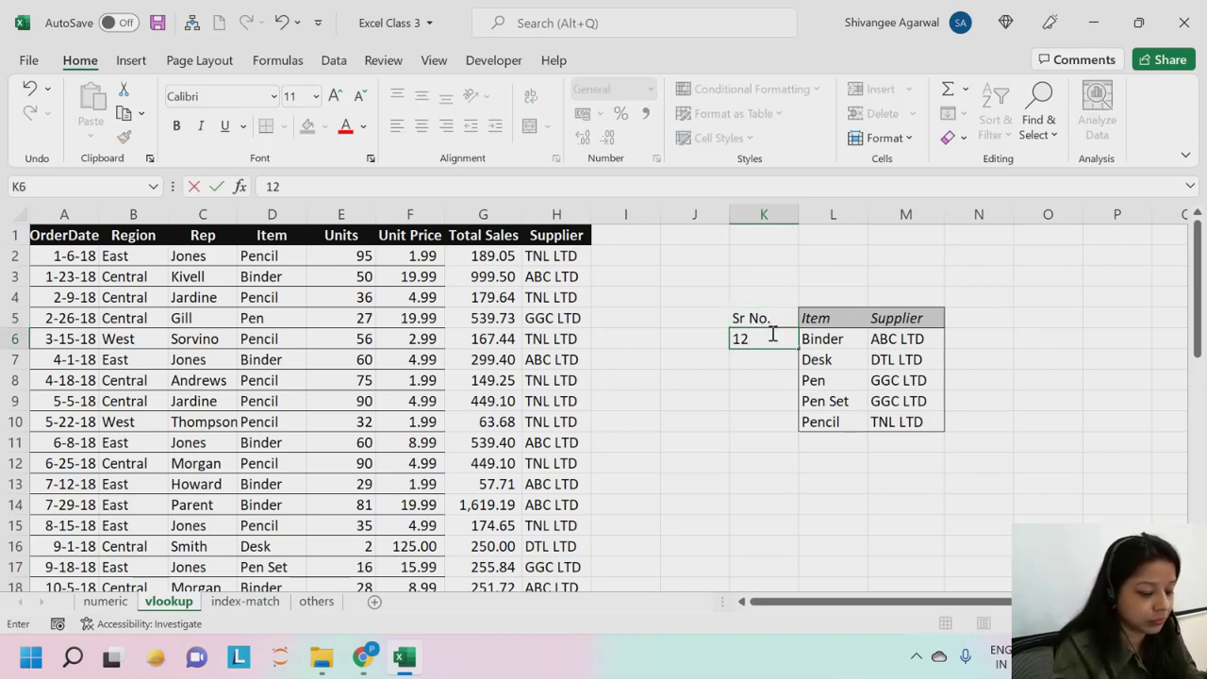
key(BackSpace)
key(Return)
text(2)
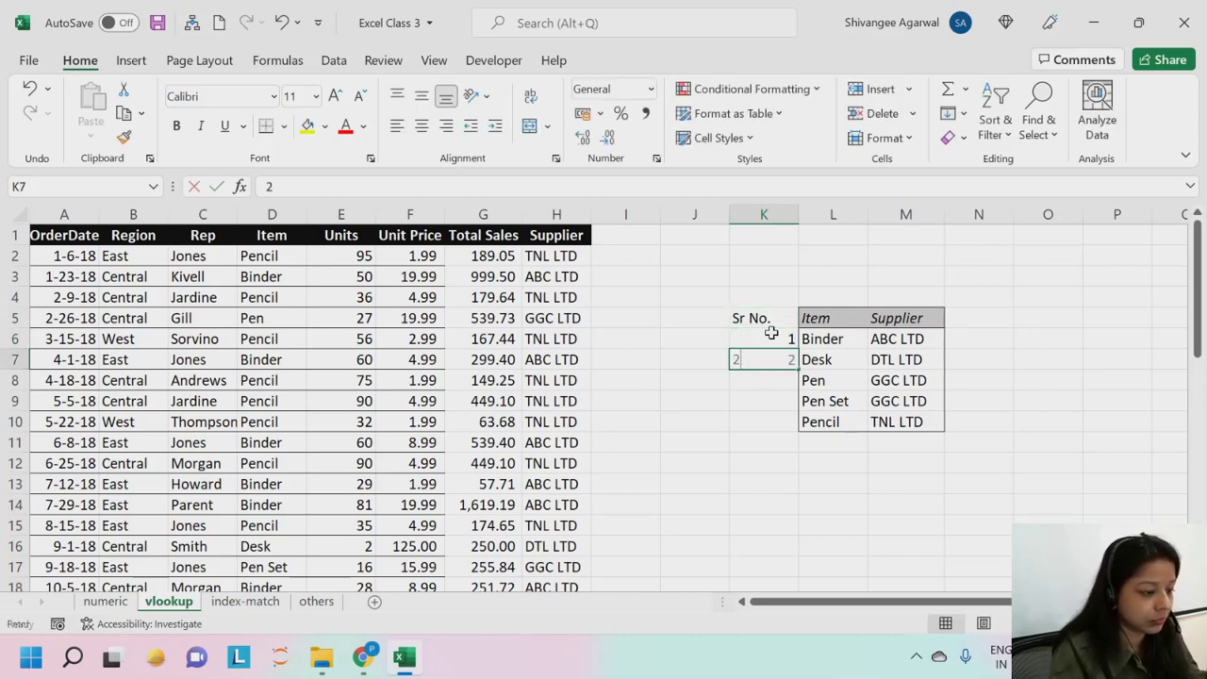
key(Return)
text(3)
key(Return)
text(4)
key(Return)
text(5)
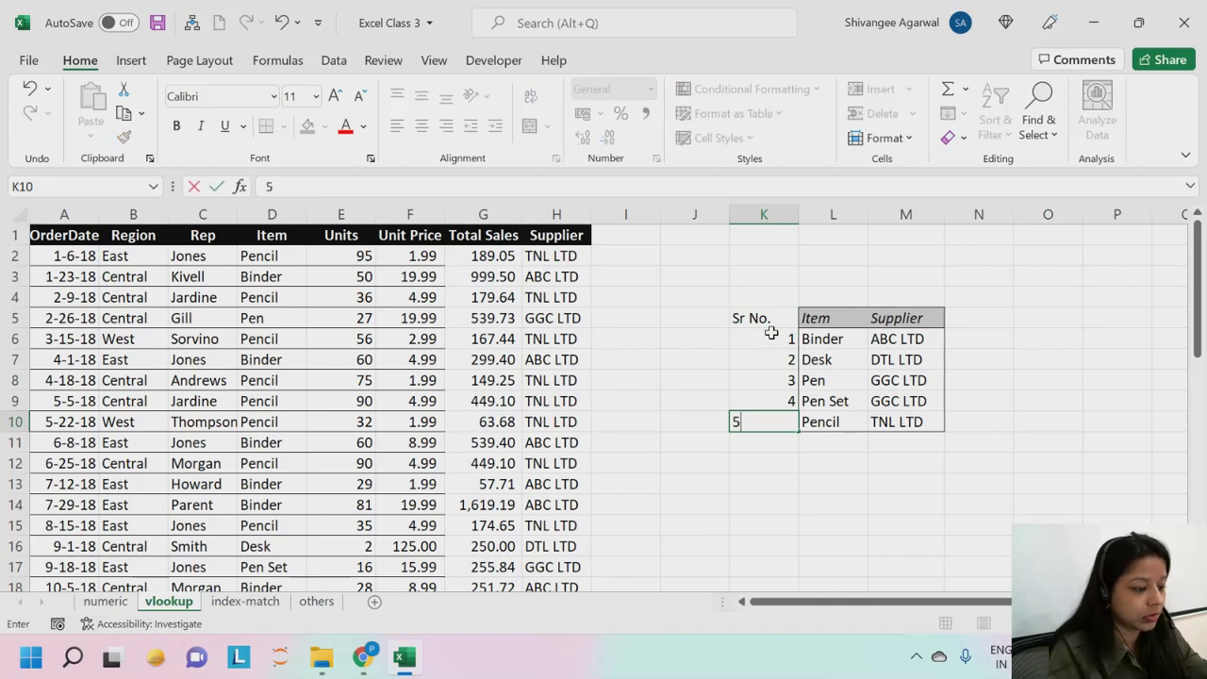
key(Return)
Step: Copy the Item header's formatting onto the Sr No. header with Format Painter
click(769, 315)
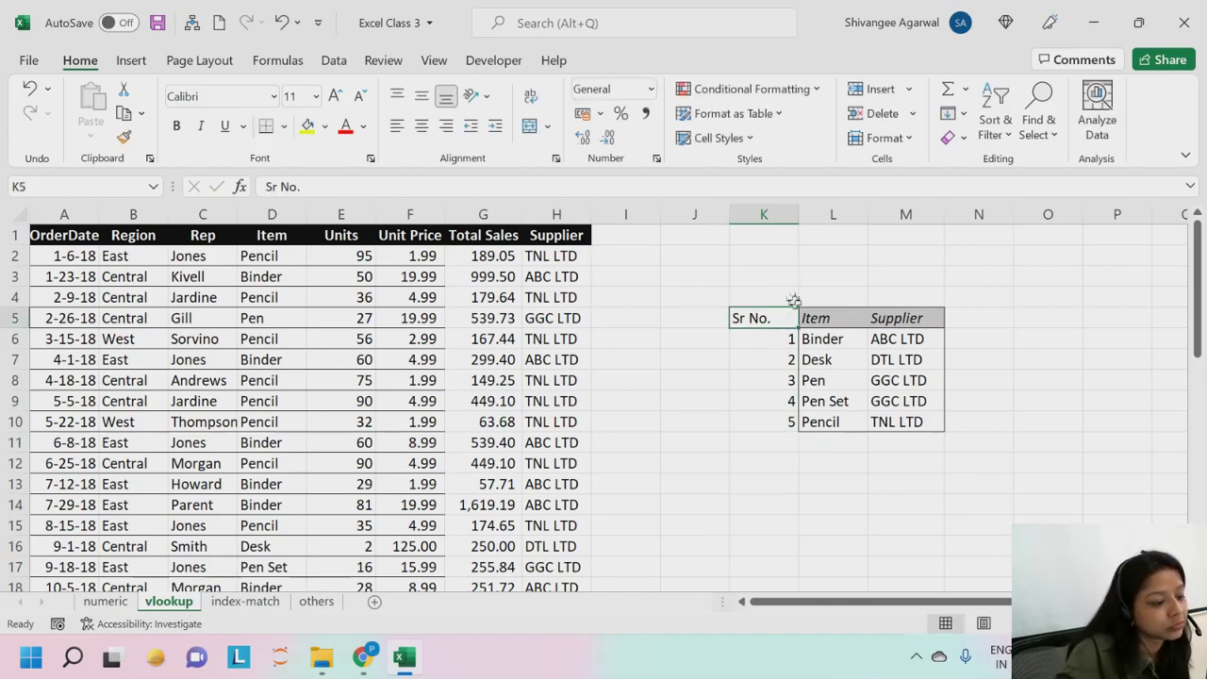
click(819, 318)
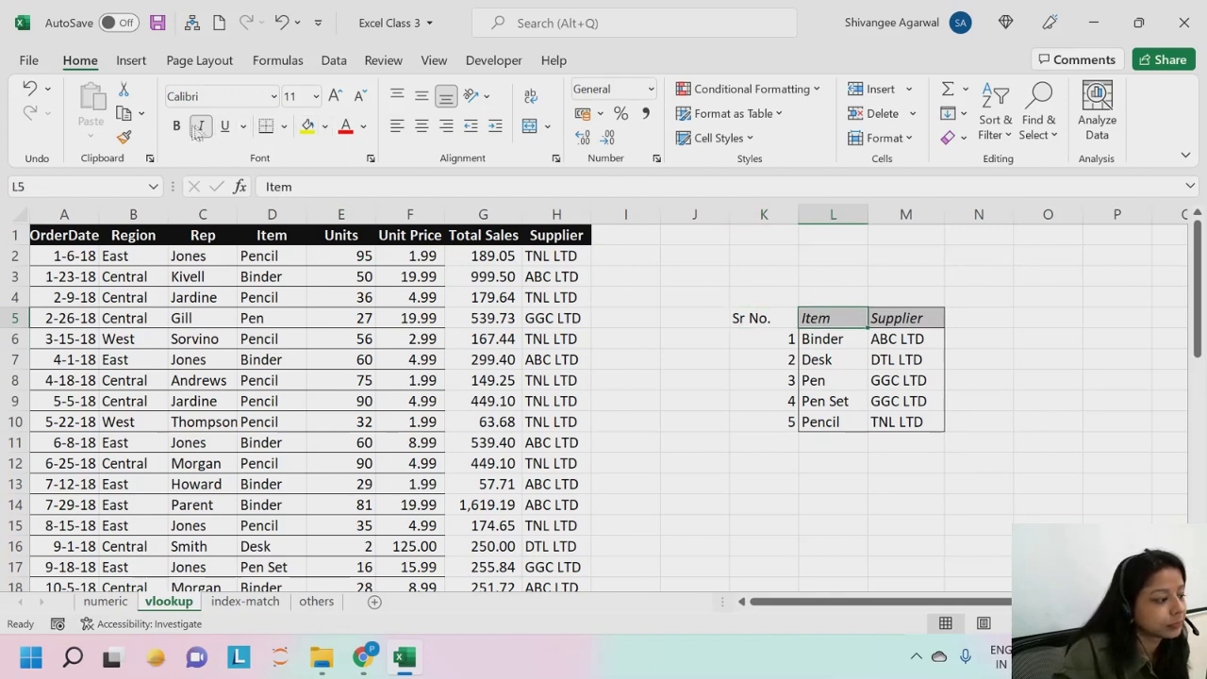
click(125, 136)
click(771, 318)
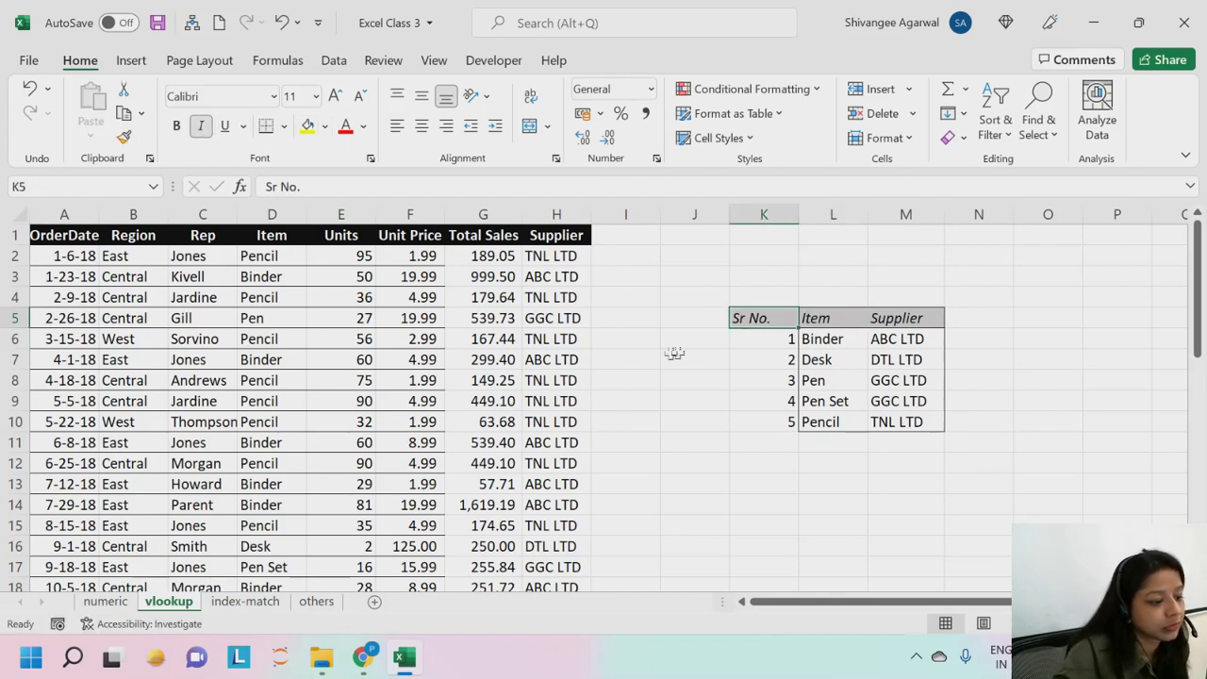
click(679, 359)
Step: Apply border lines to the Sr No. column K5:K10
click(840, 340)
drag(763, 318, 783, 424)
click(283, 127)
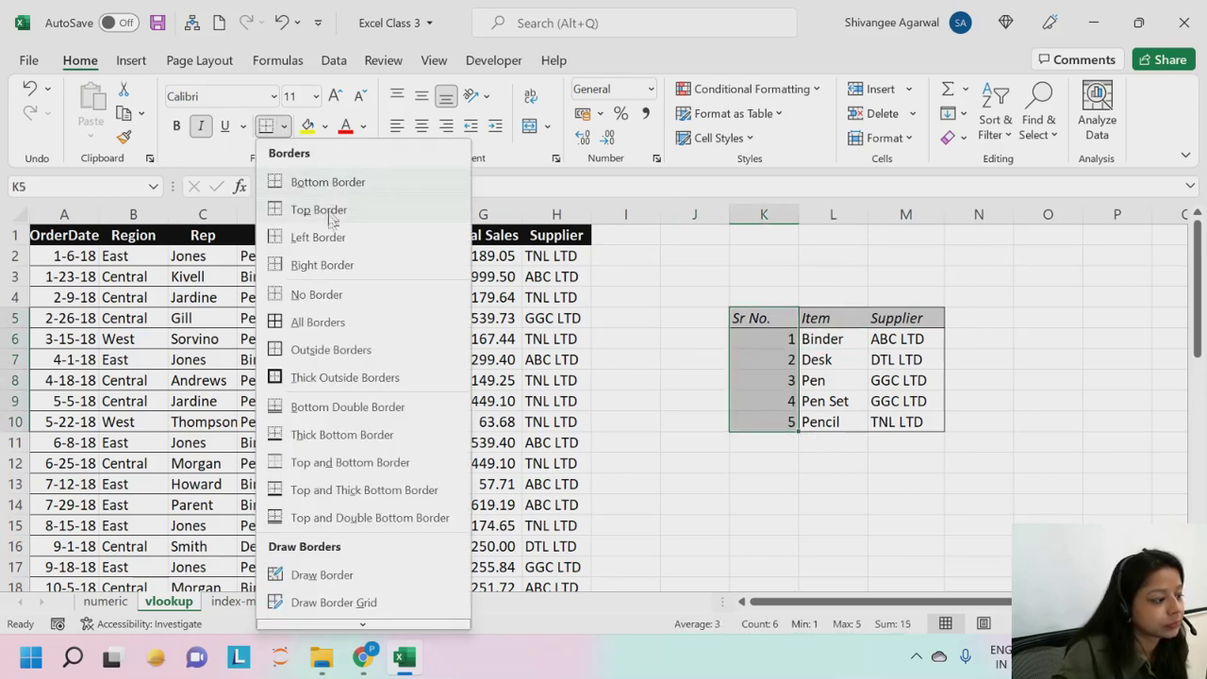
click(318, 238)
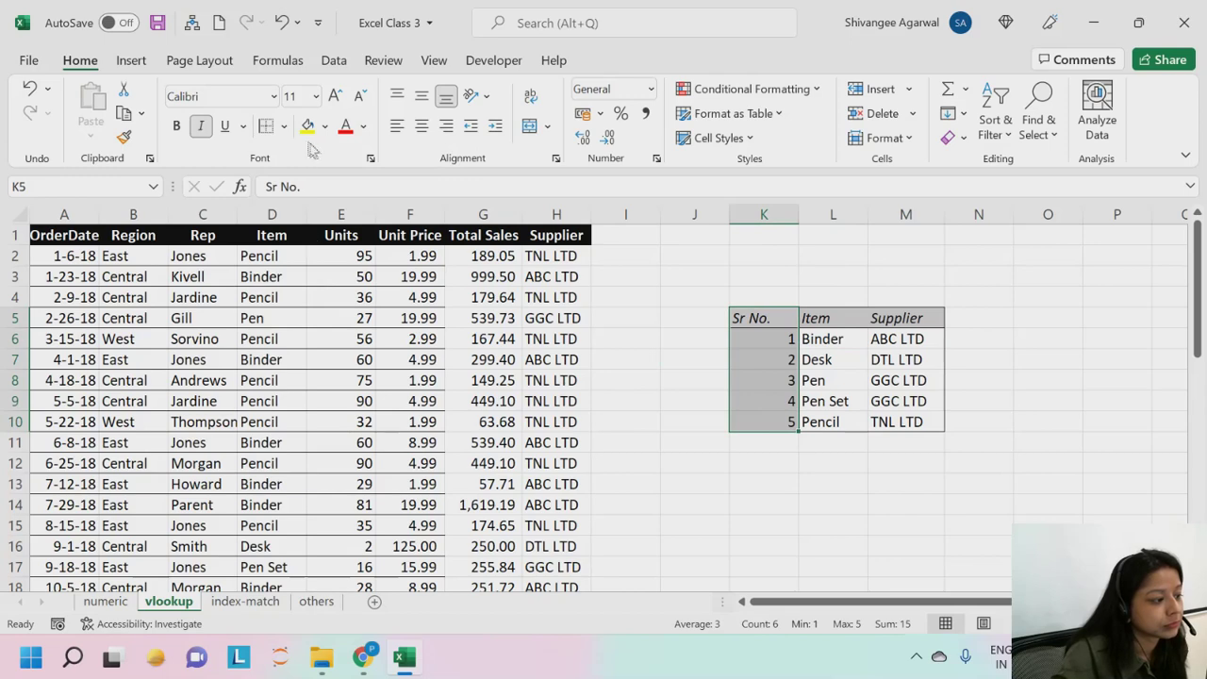
click(283, 126)
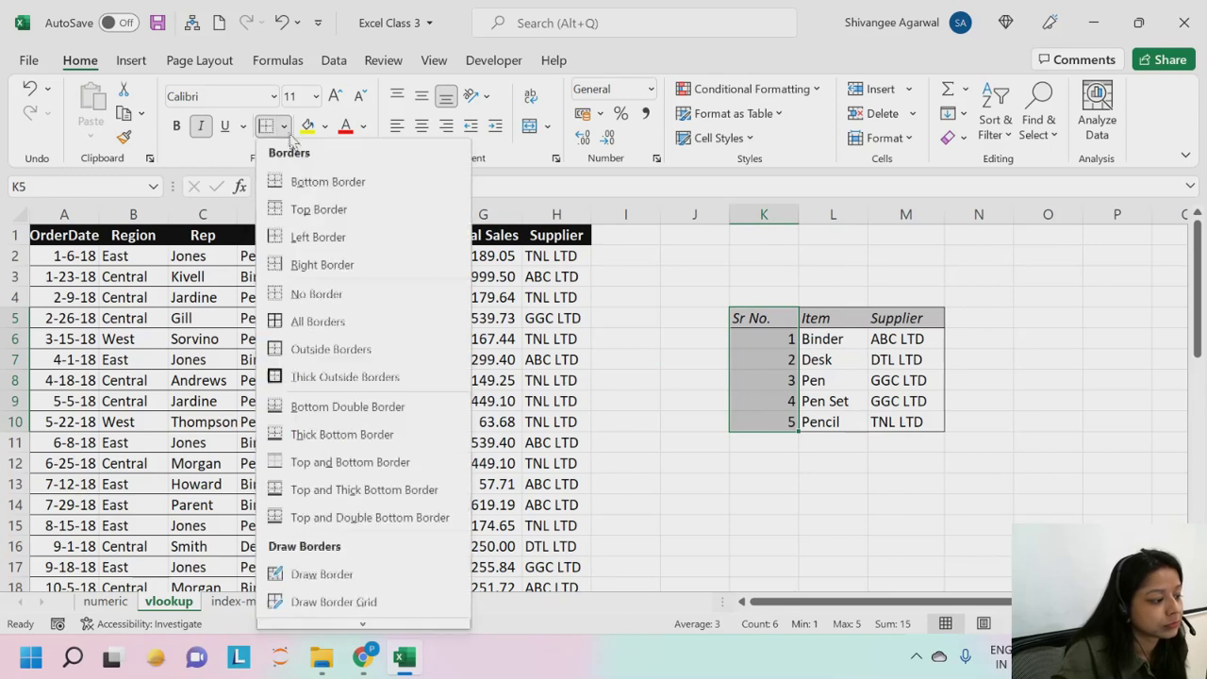
click(303, 293)
key(ctrl+z)
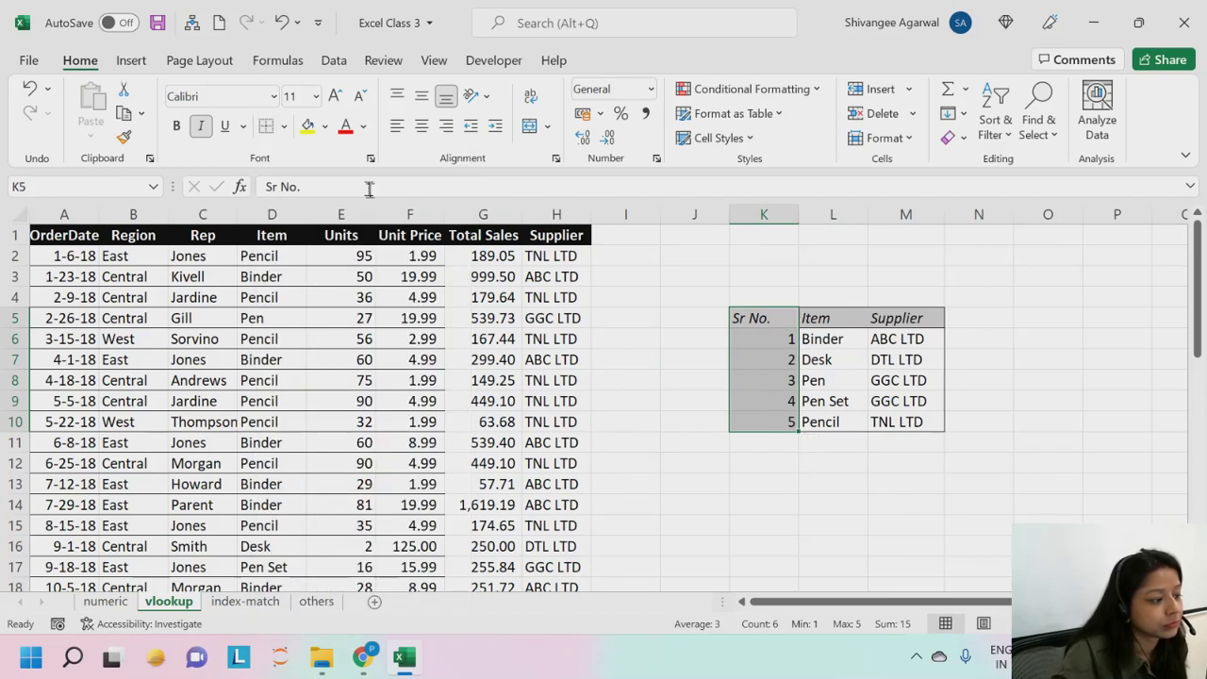
click(283, 127)
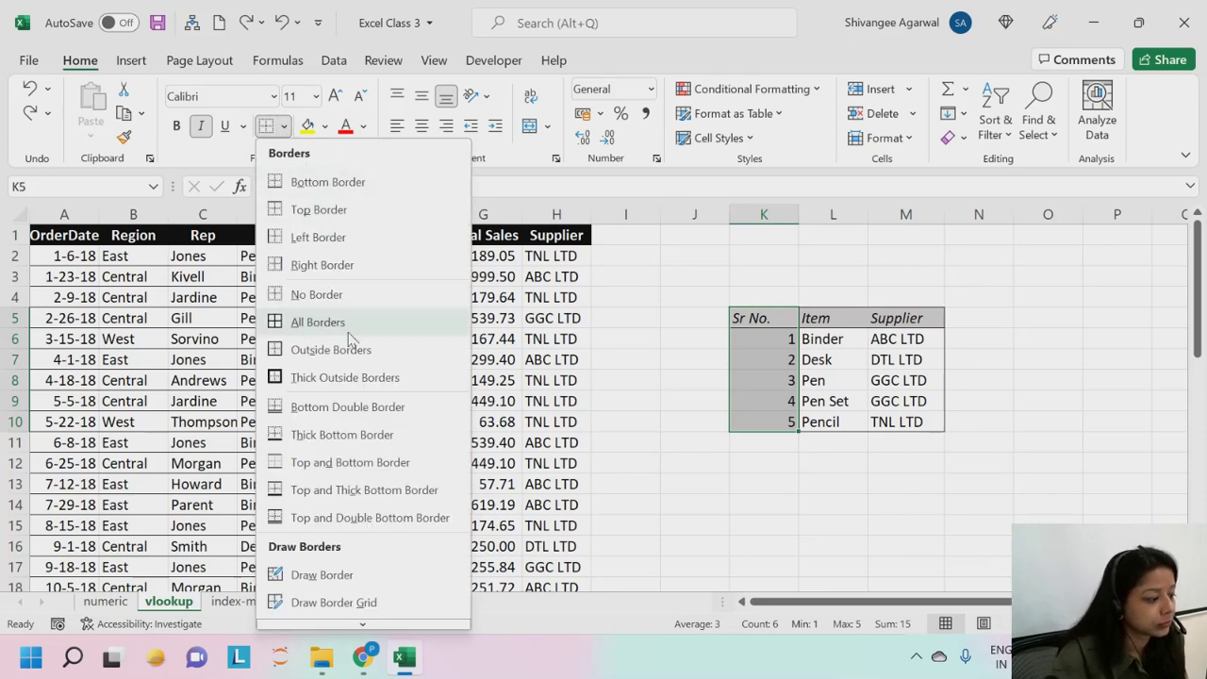
click(307, 184)
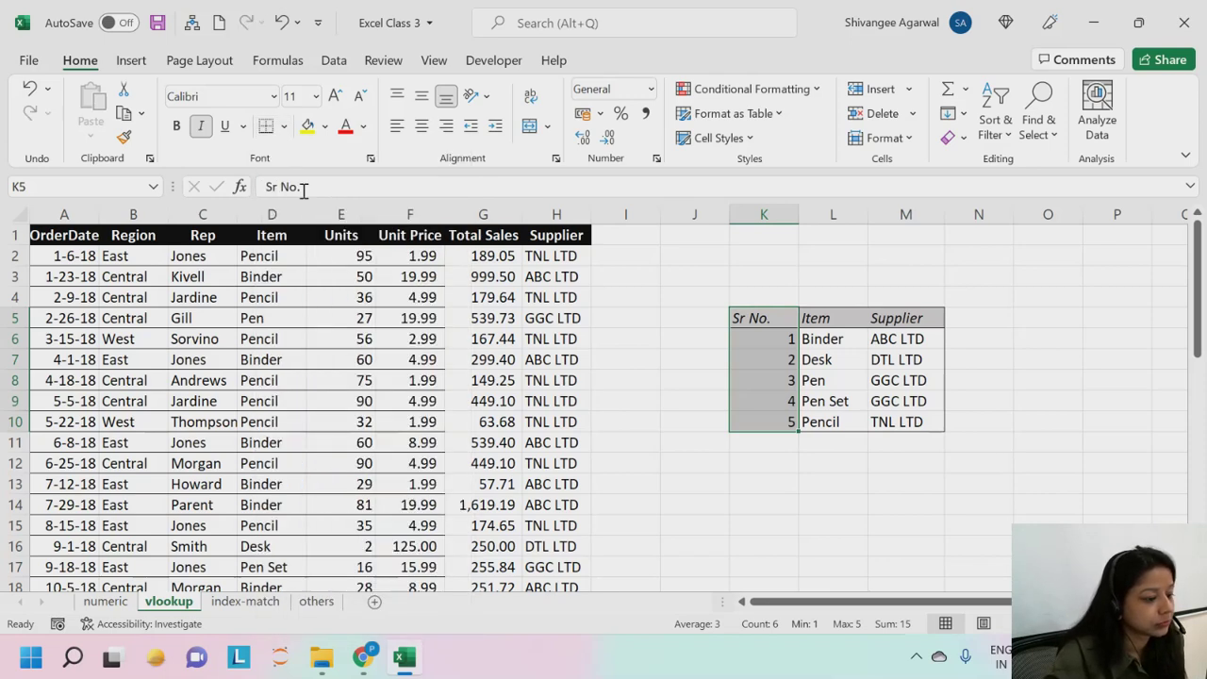
click(829, 339)
click(1084, 360)
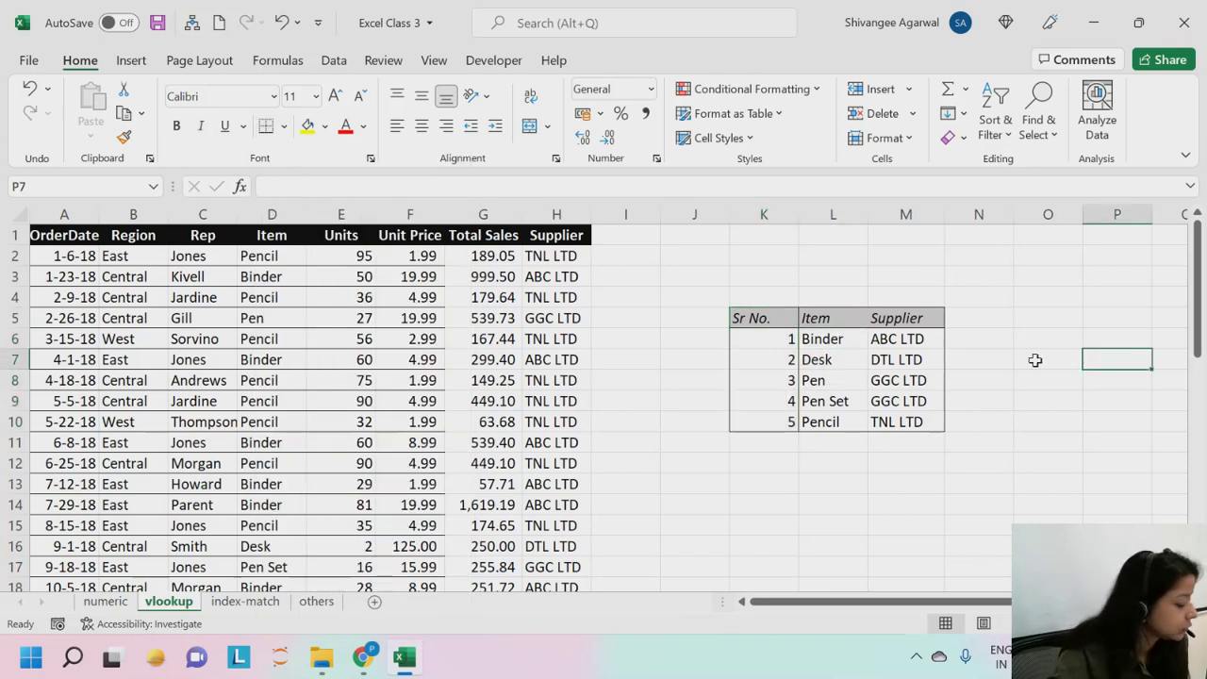
Step: Give the Item column L5:L10 a right border
drag(836, 321, 851, 421)
click(283, 126)
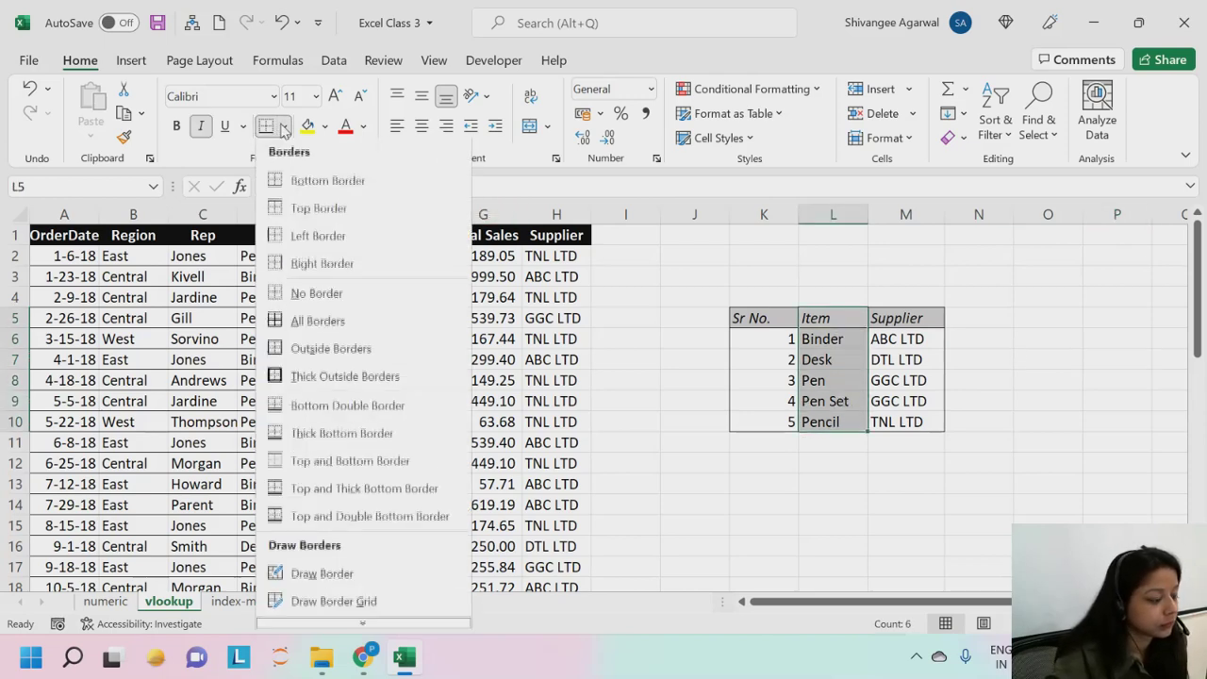
click(301, 266)
Step: Review H2's VLOOKUP unchanged and copy the Supplier heading from H1 into I1
click(541, 261)
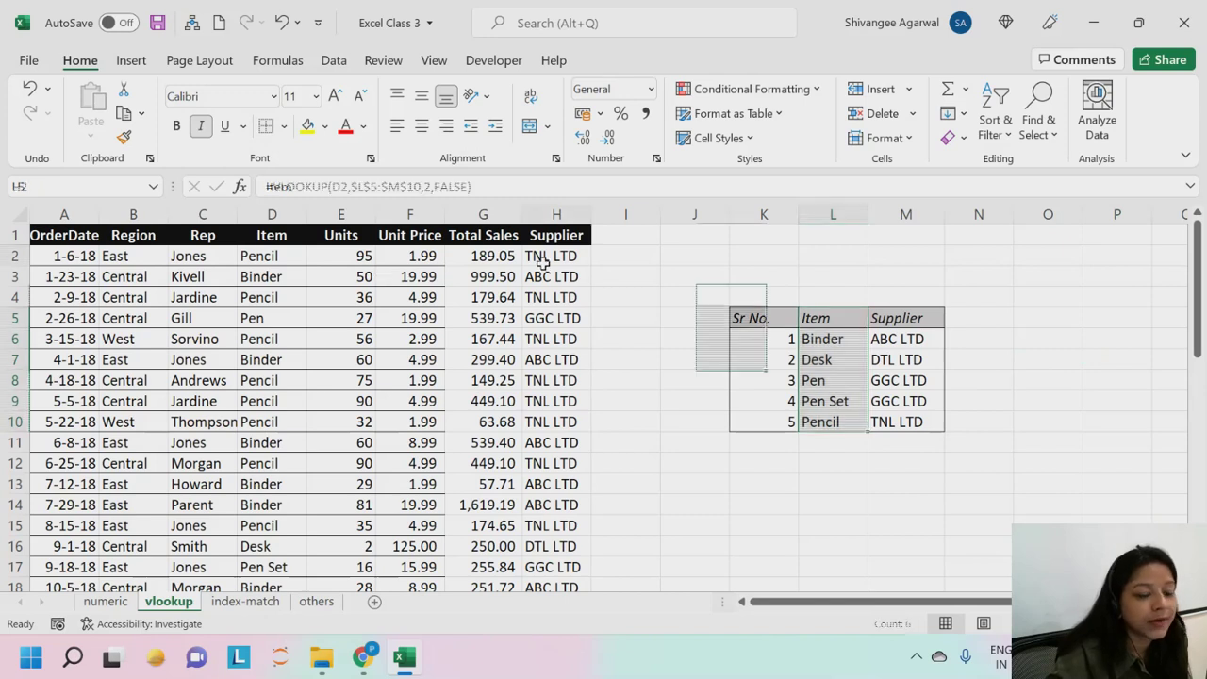
double_click(543, 259)
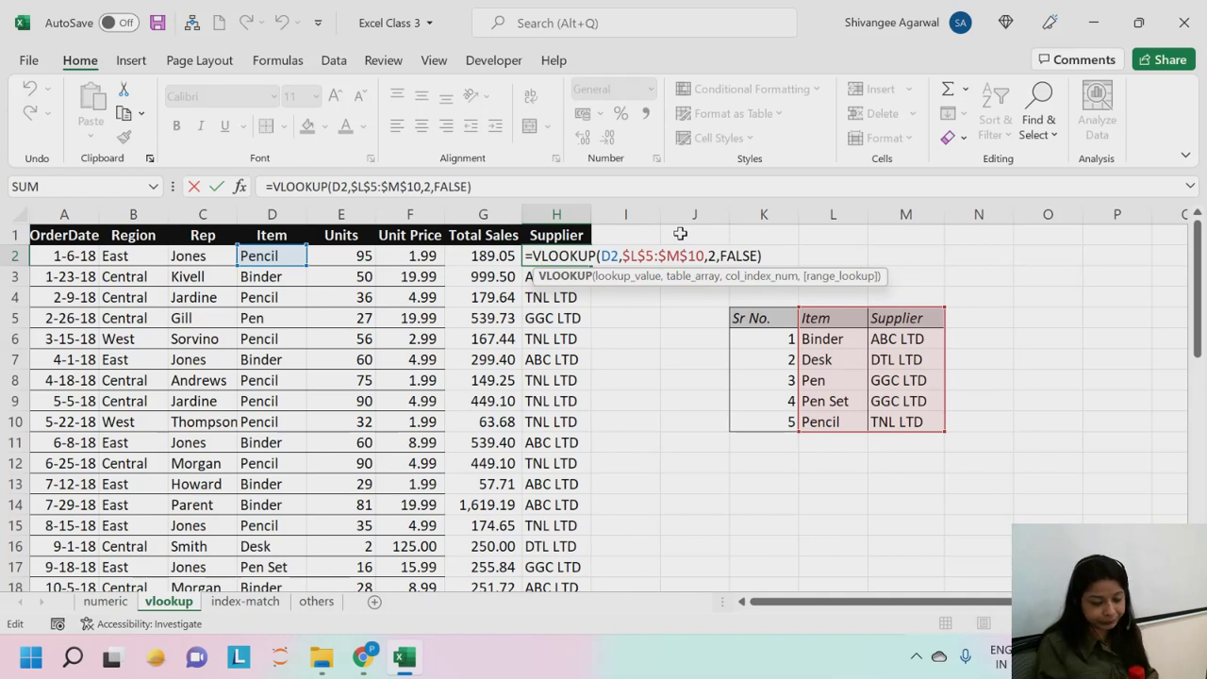
key(Return)
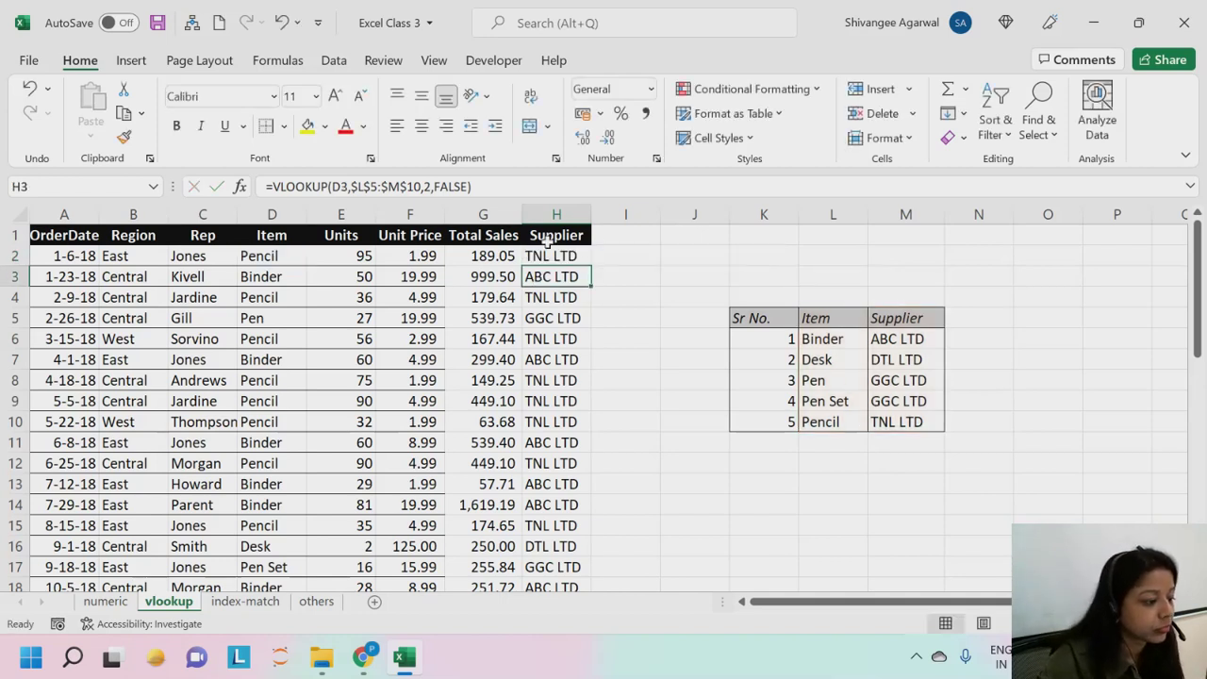
click(569, 238)
drag(591, 244, 658, 247)
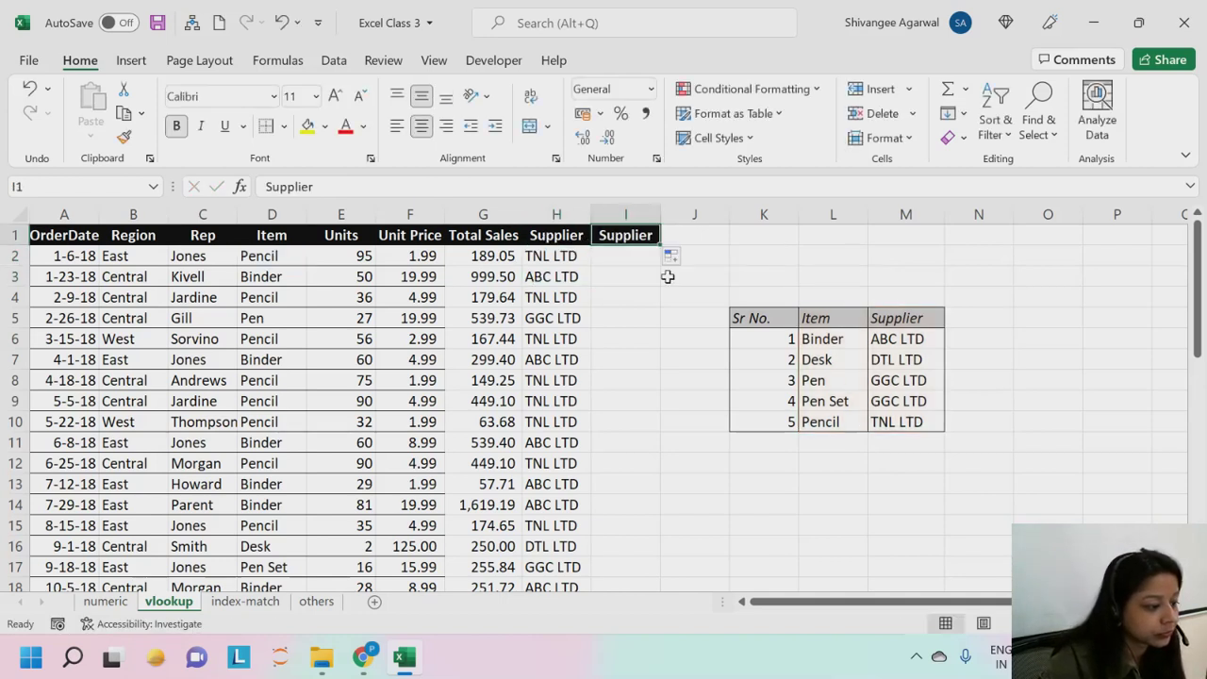
click(702, 323)
click(607, 259)
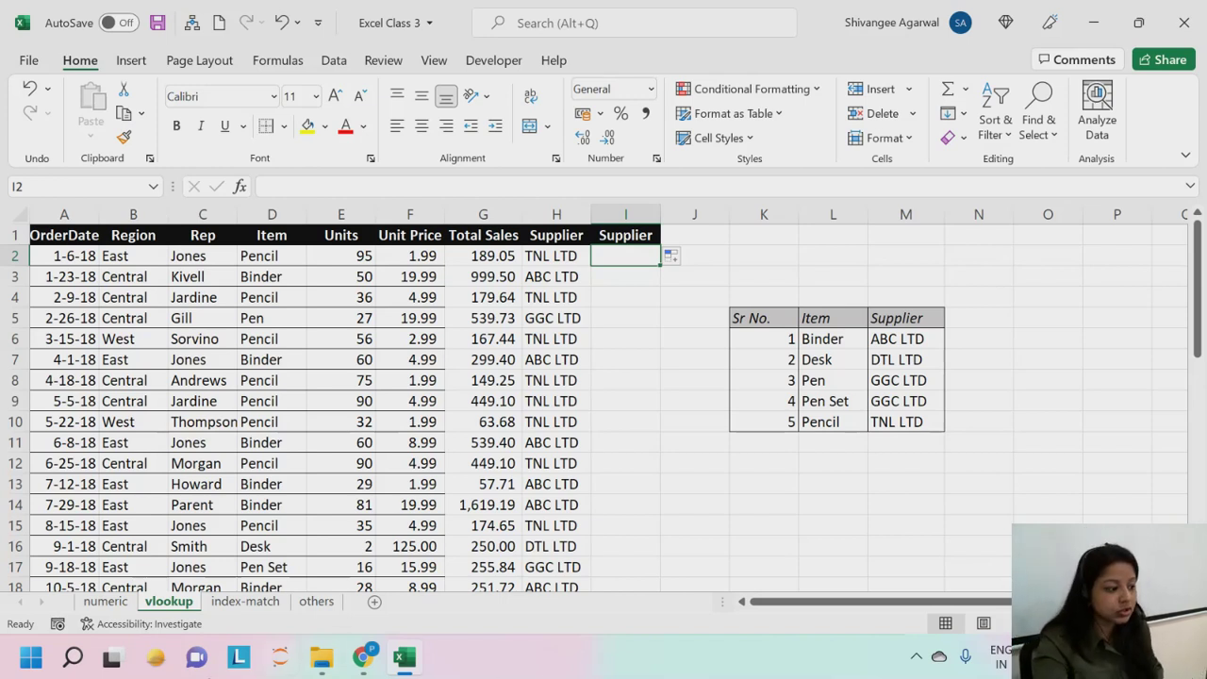
click(241, 262)
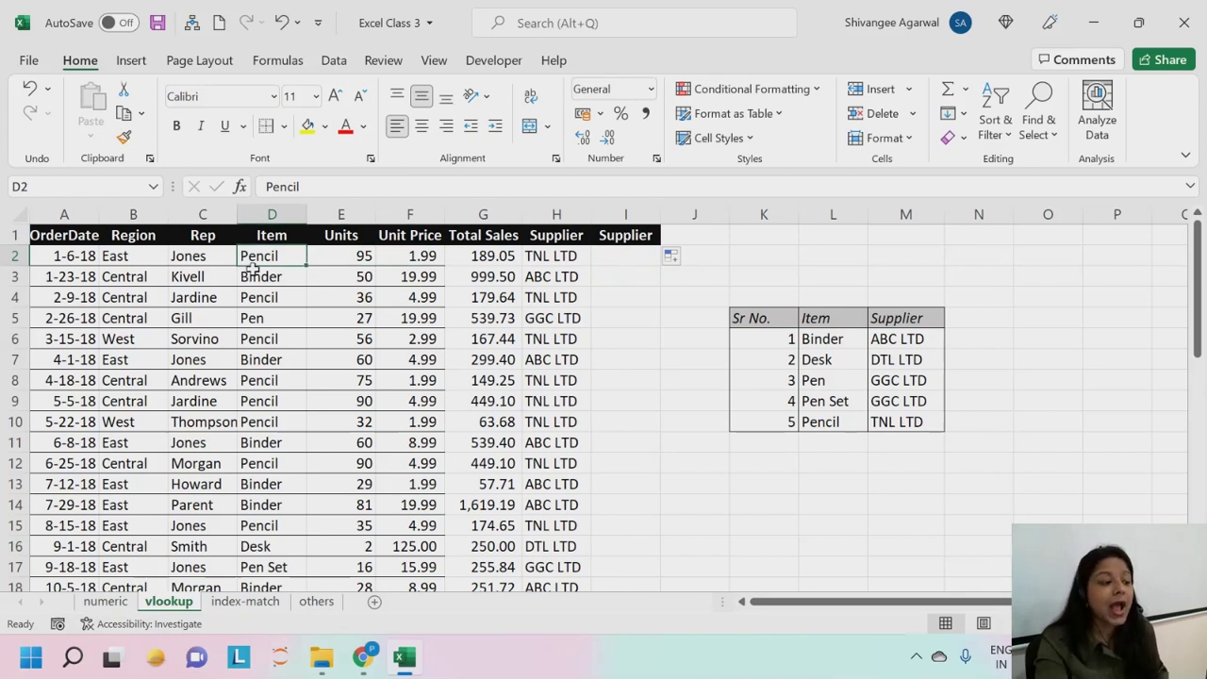
drag(821, 326, 941, 435)
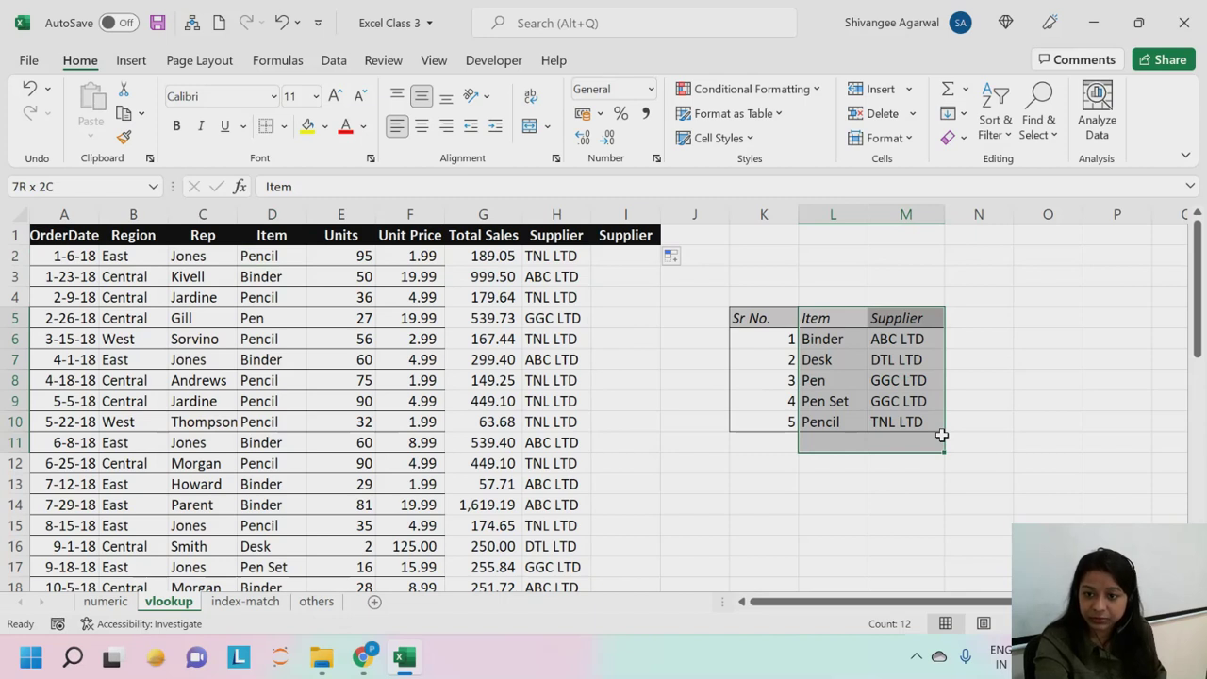
click(835, 361)
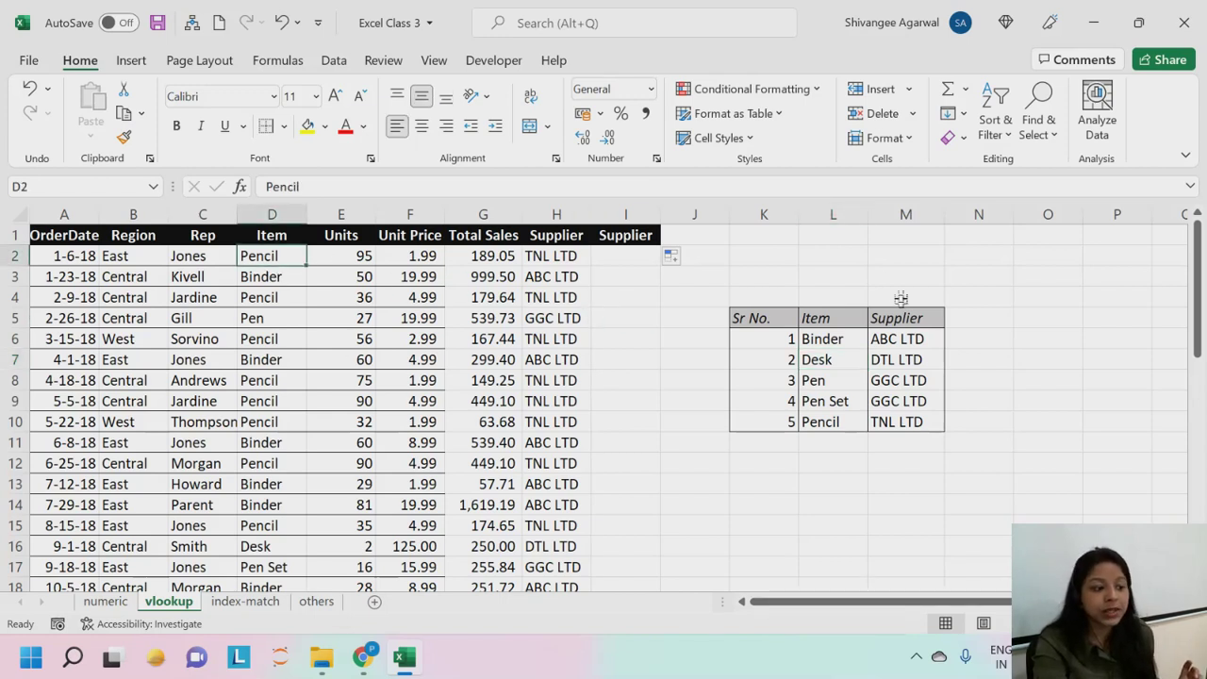
drag(842, 315, 931, 443)
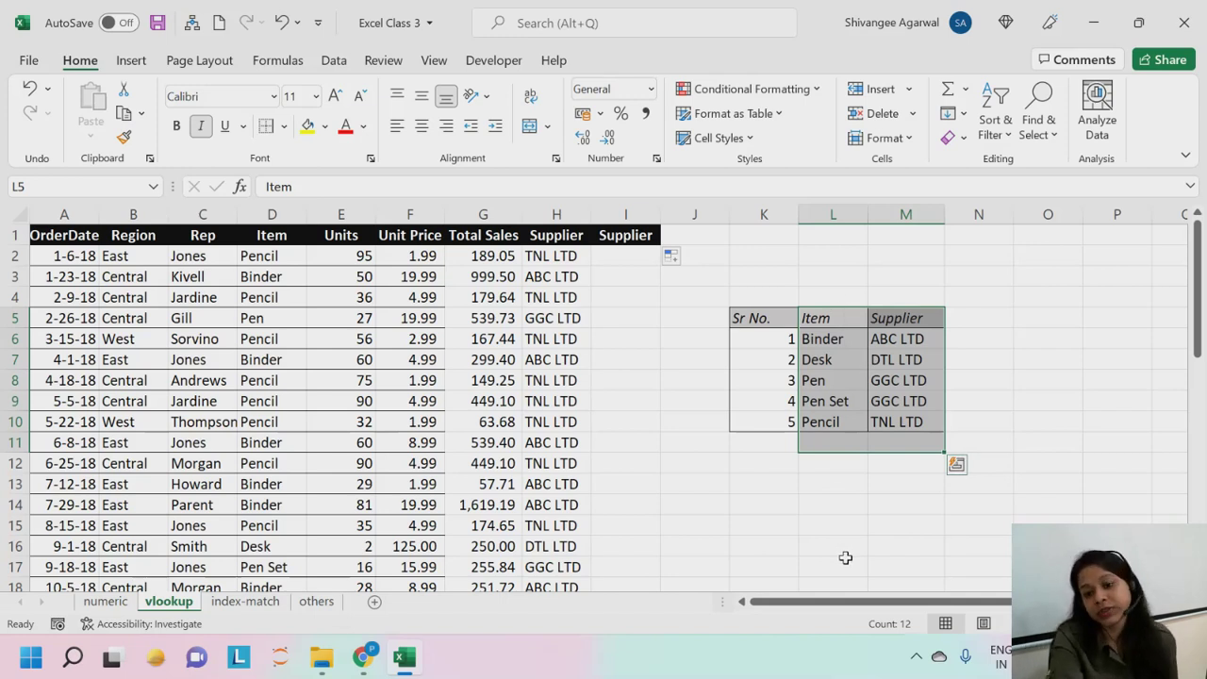
click(612, 262)
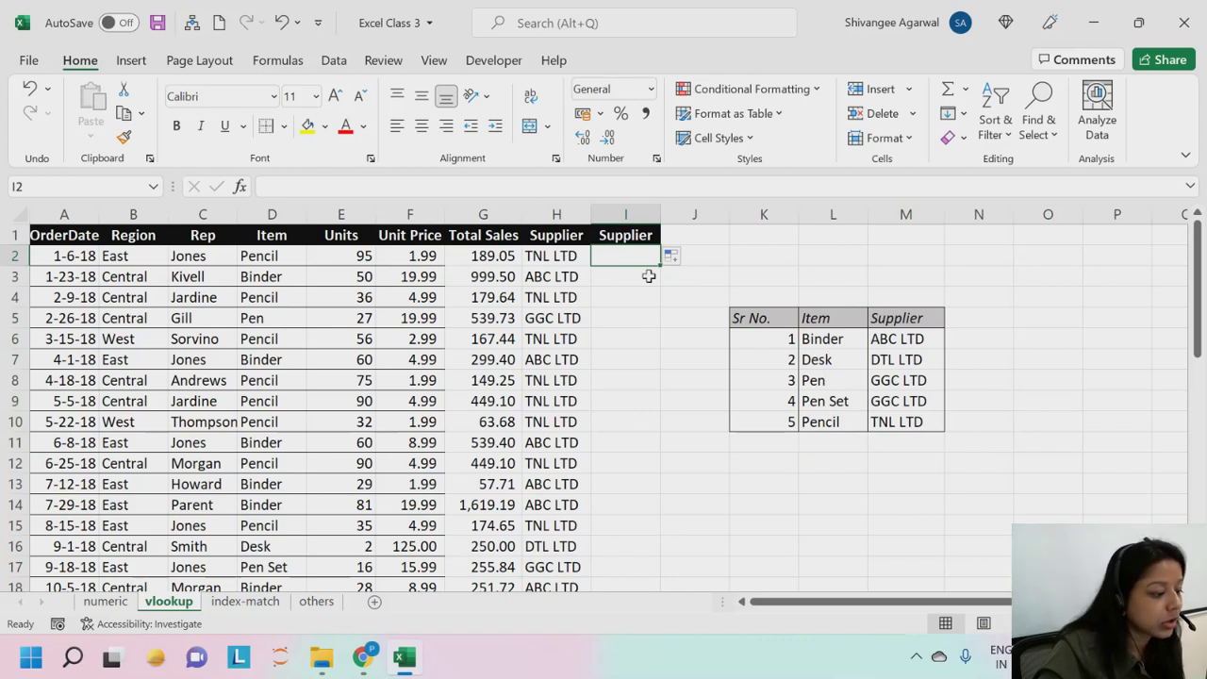
Step: Enter =VLOOKUP(D2,$K$5:$M$10,3,FALSE) in I2
text(=VLOOKUP()
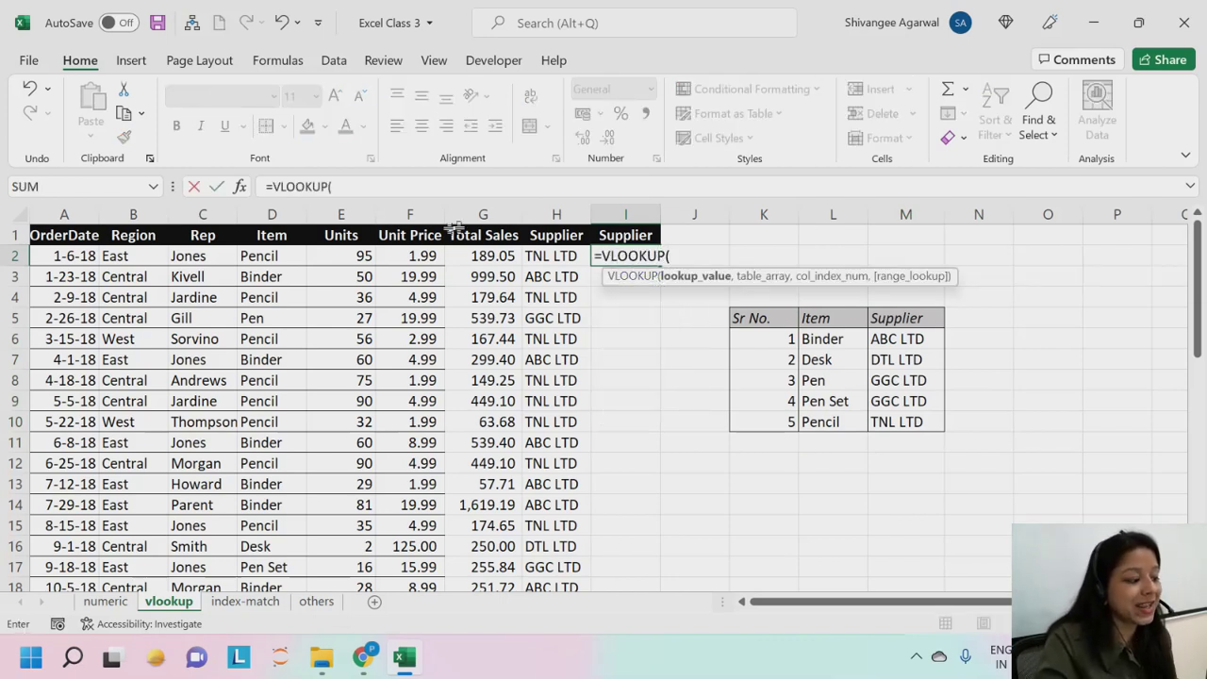
click(247, 261)
text(,)
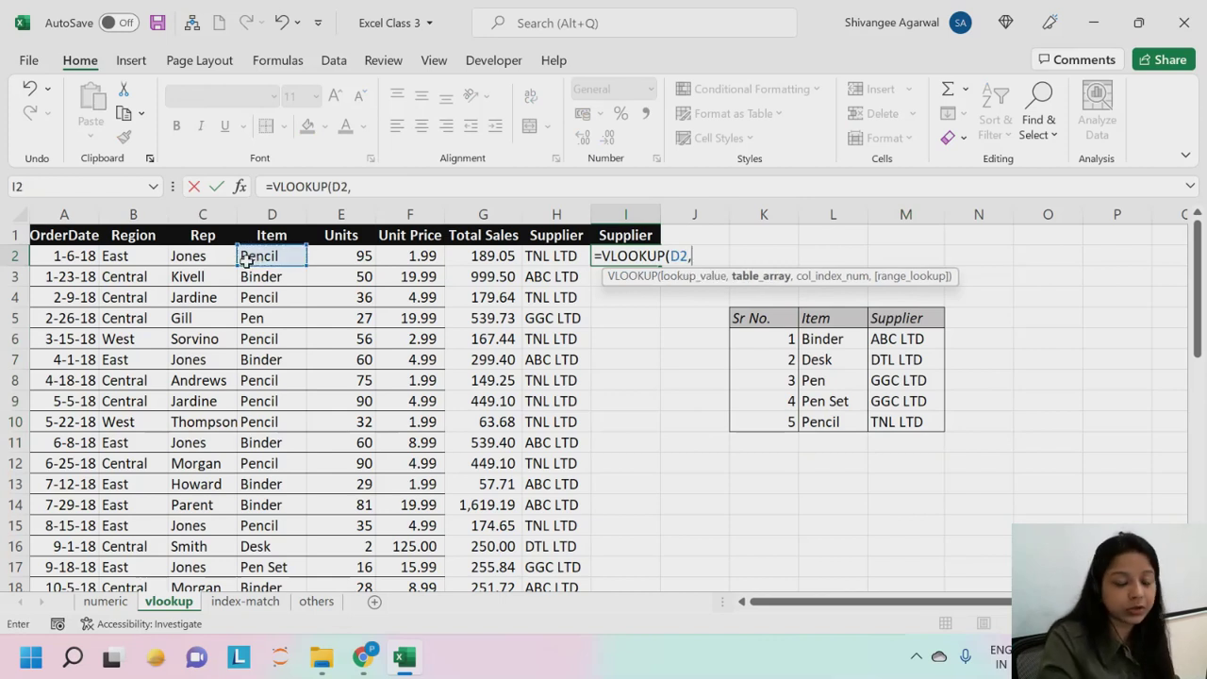
drag(807, 319, 910, 422)
drag(766, 316, 887, 421)
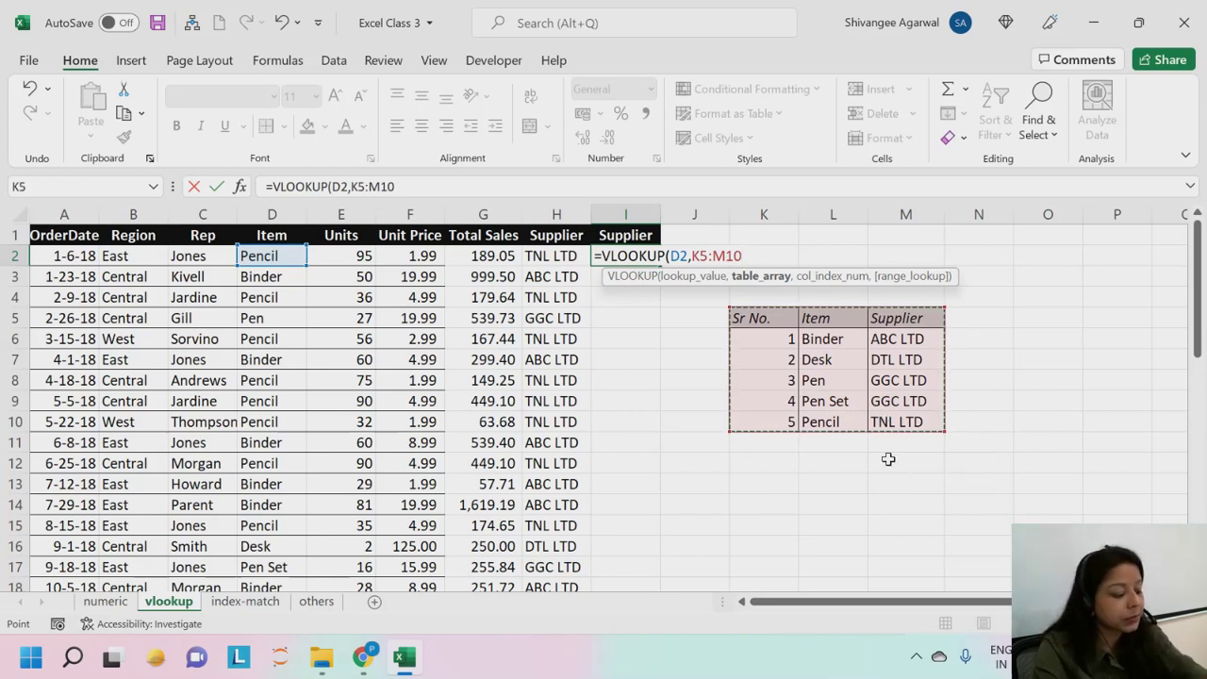
key(F4)
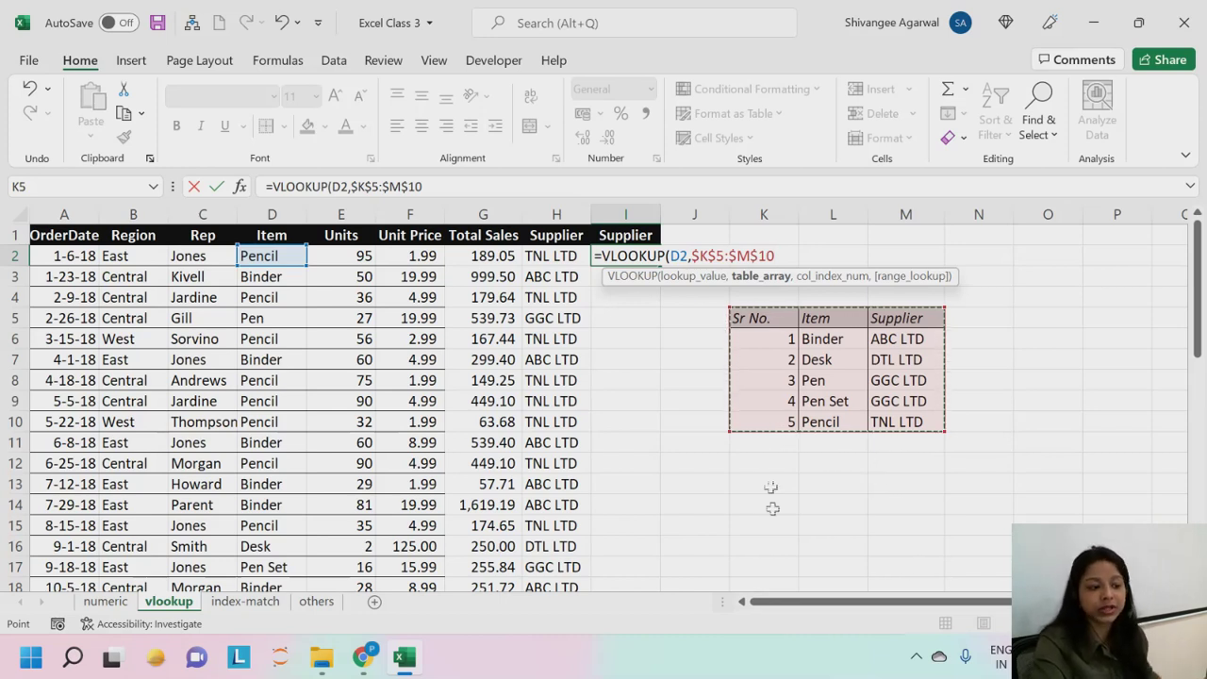
text(,)
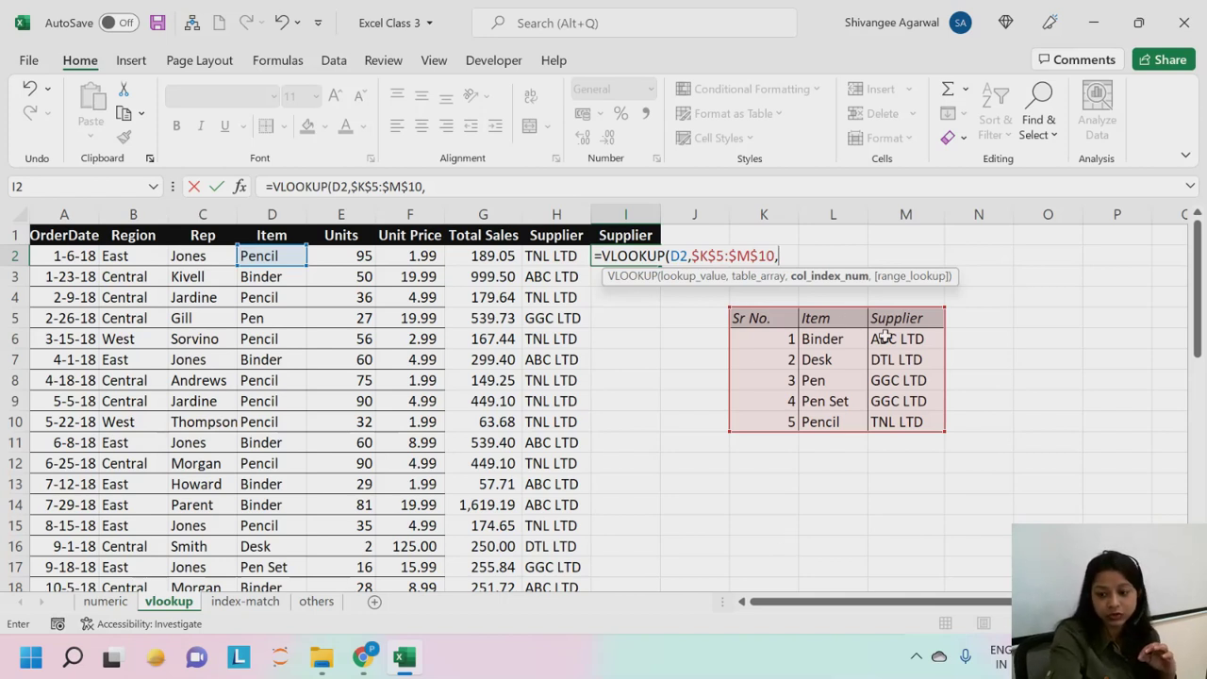
text(3)
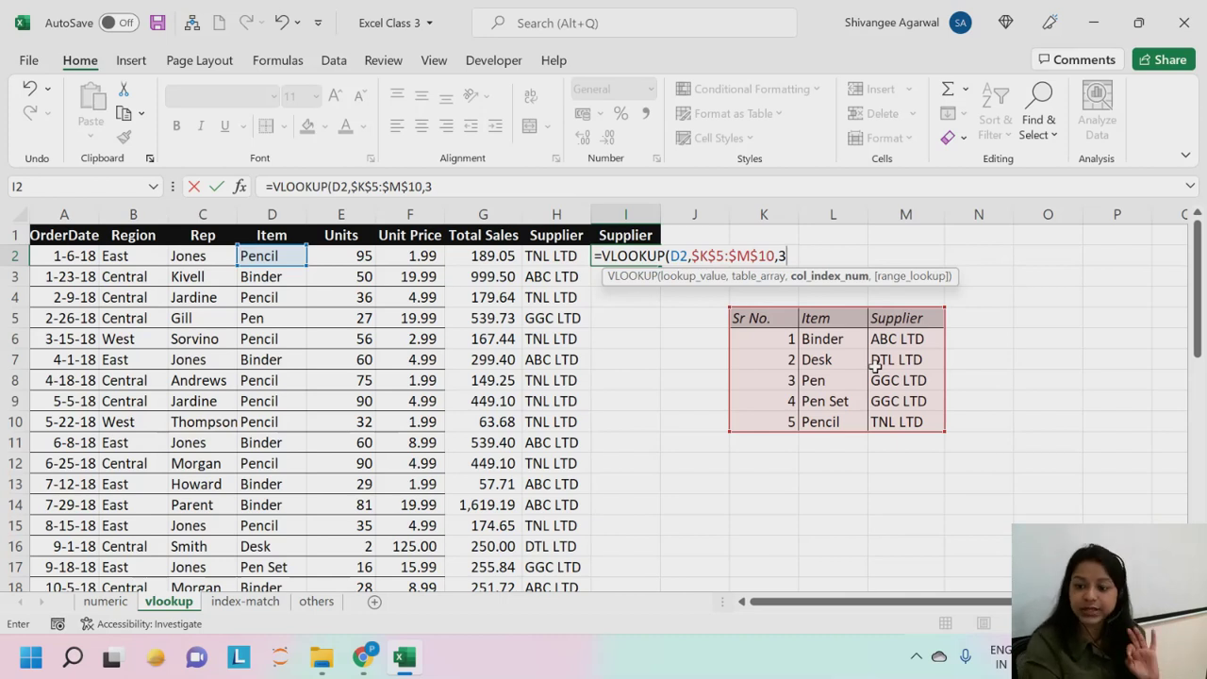
text(,)
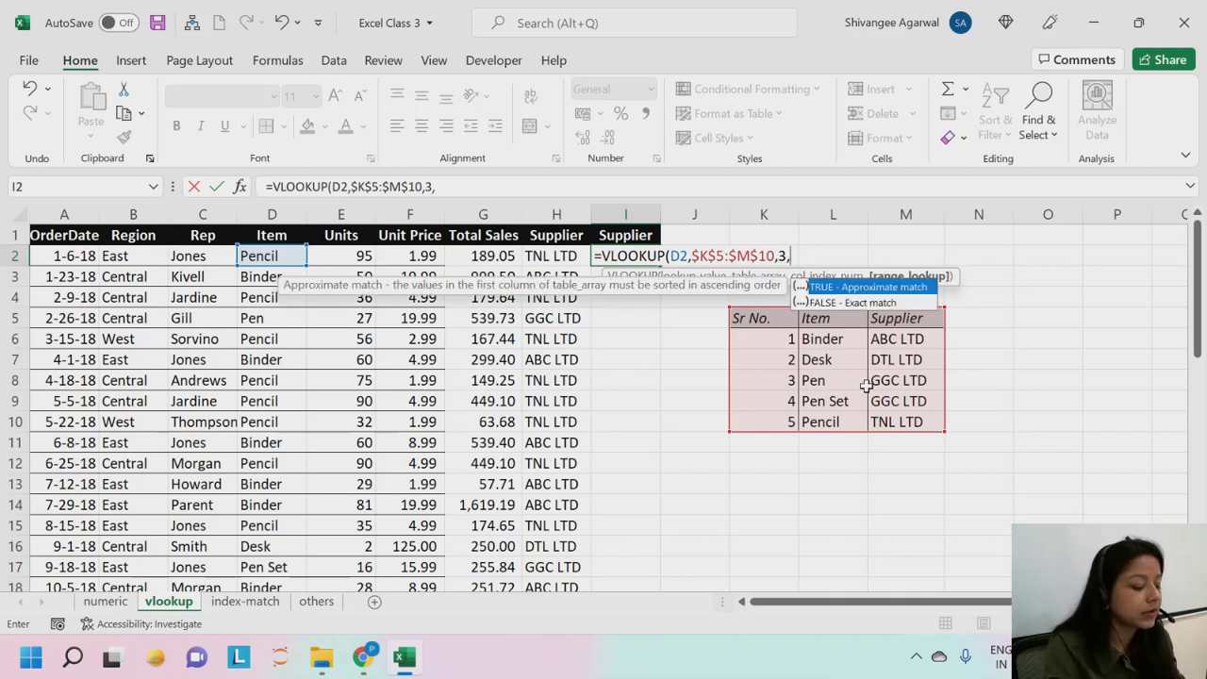
text(FALSE))
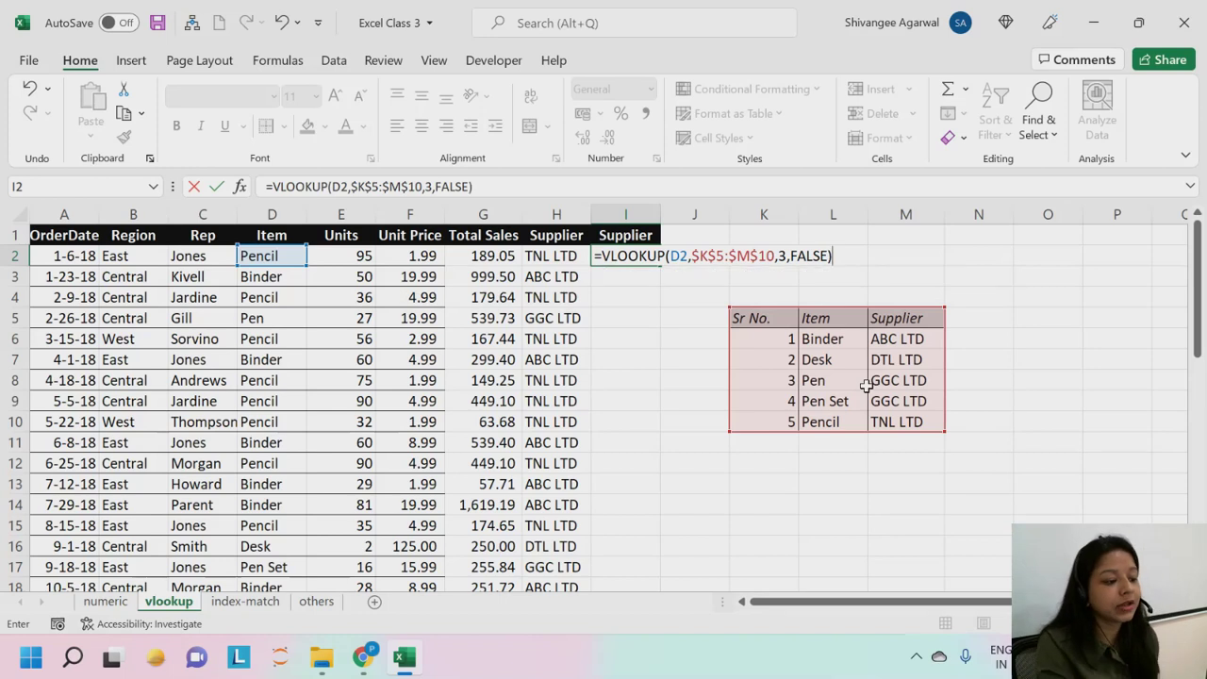
key(Return)
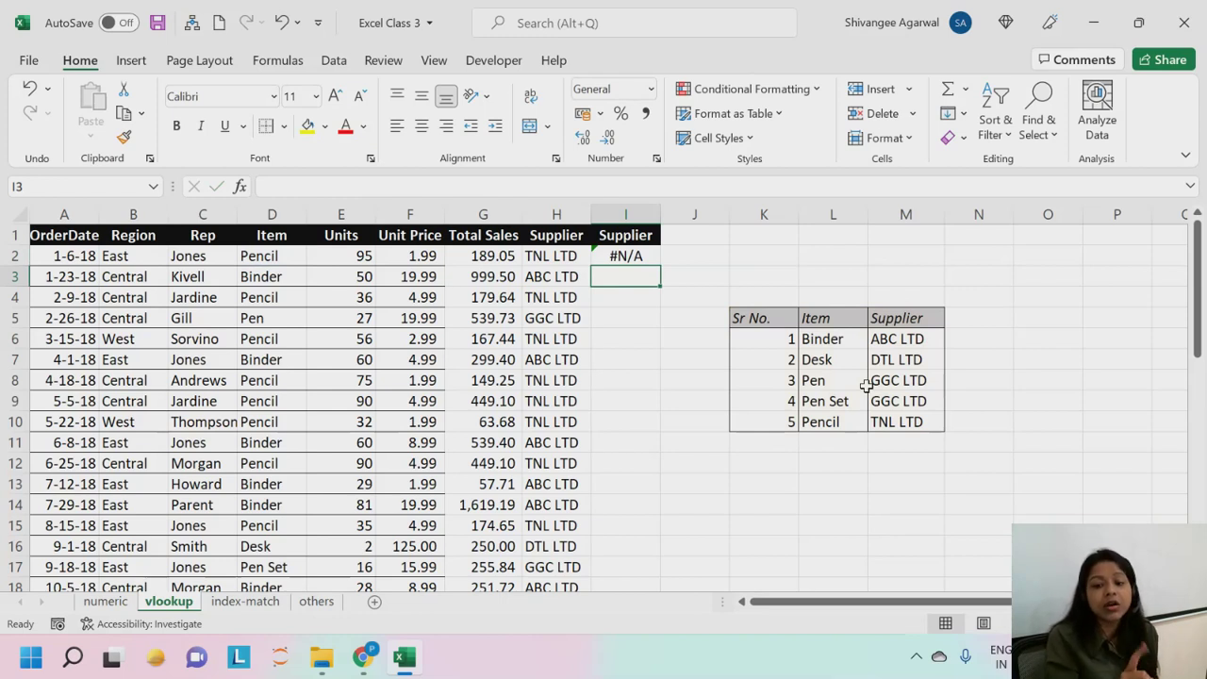
Step: Check D2 and the lookup table K5:M10 against I2's formula, then recommit it unchanged
click(291, 255)
drag(817, 320, 821, 443)
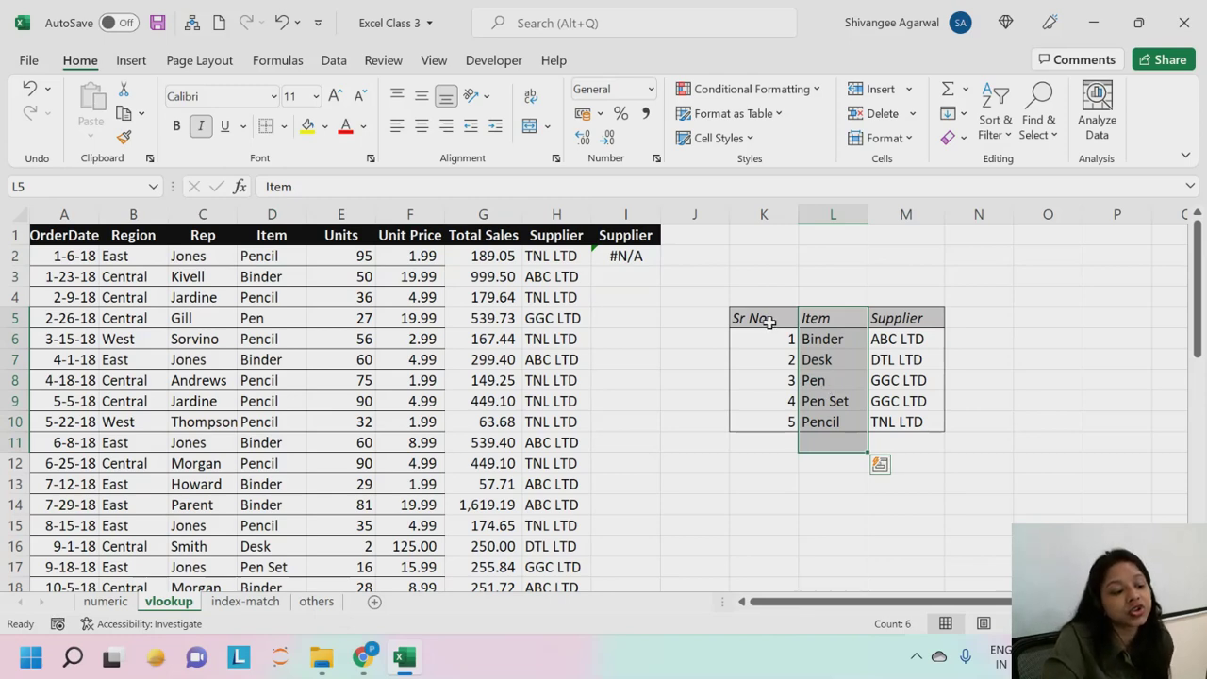
drag(763, 317, 934, 426)
double_click(605, 256)
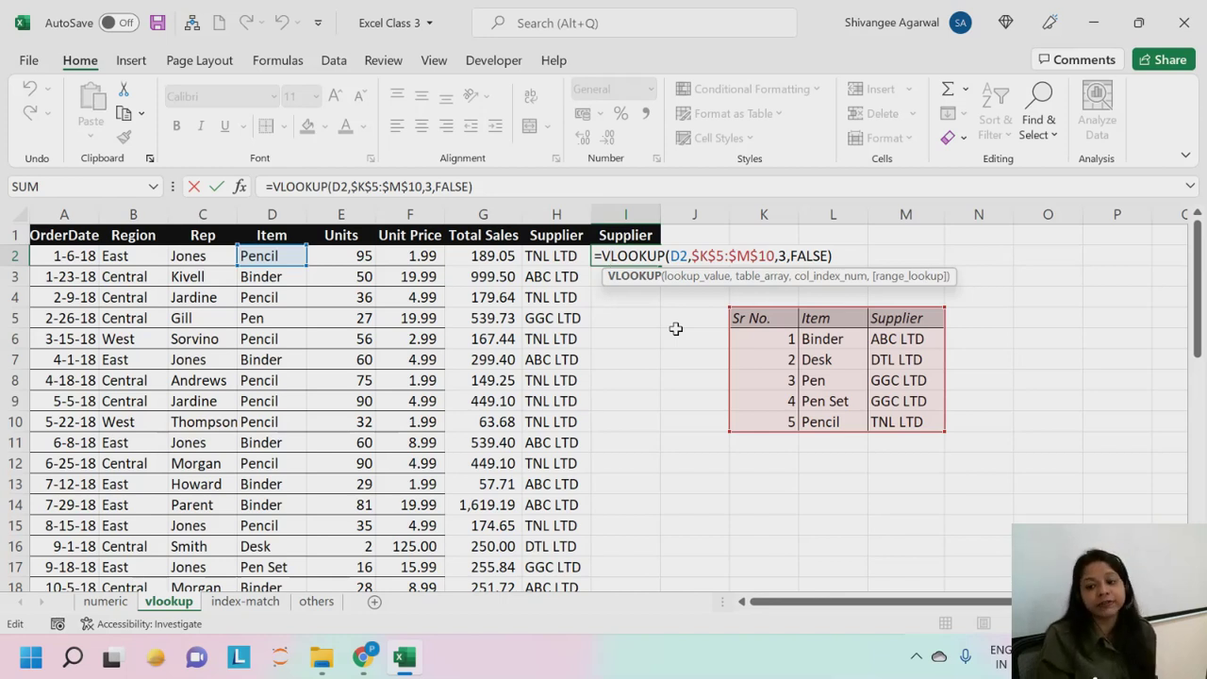
key(Return)
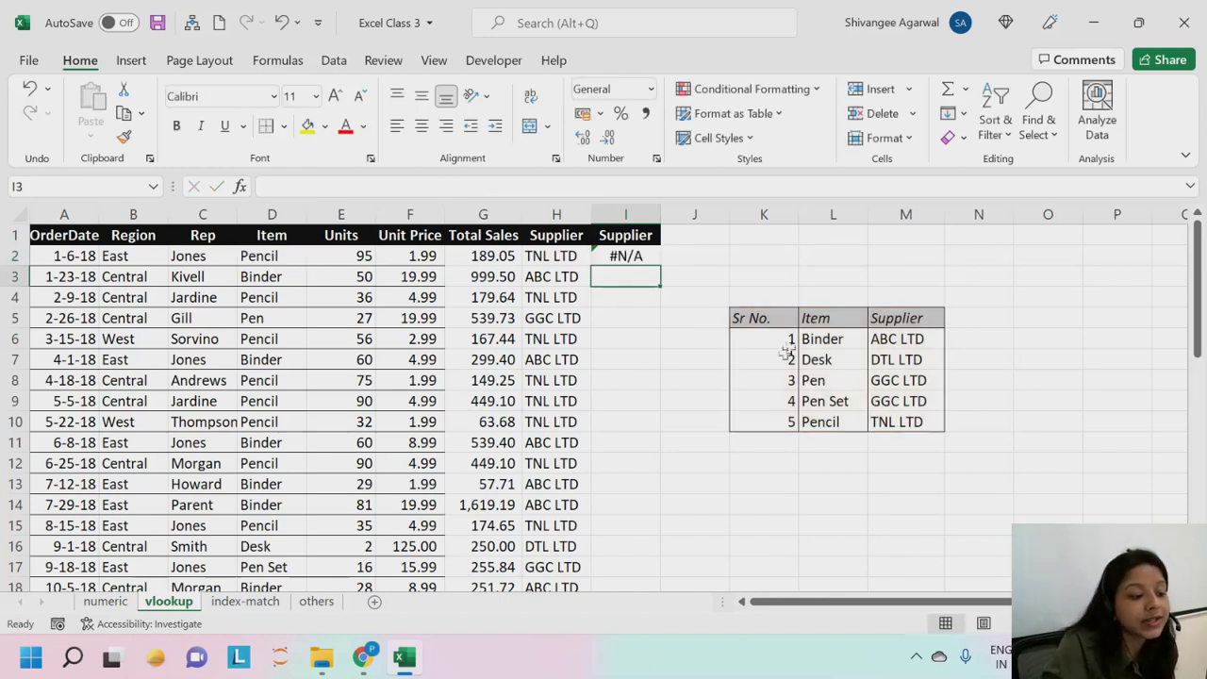
Step: Replace K10's serial number 5 with Pencil and recommit the K10 entry
click(764, 415)
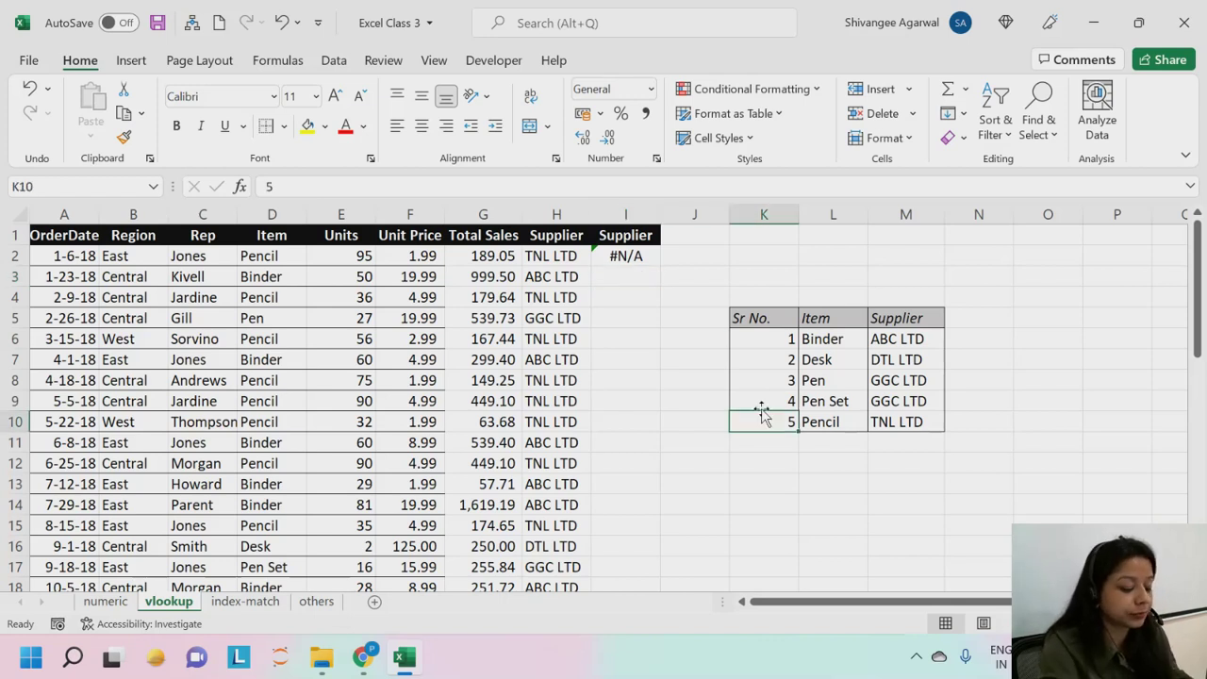
text(Pencil)
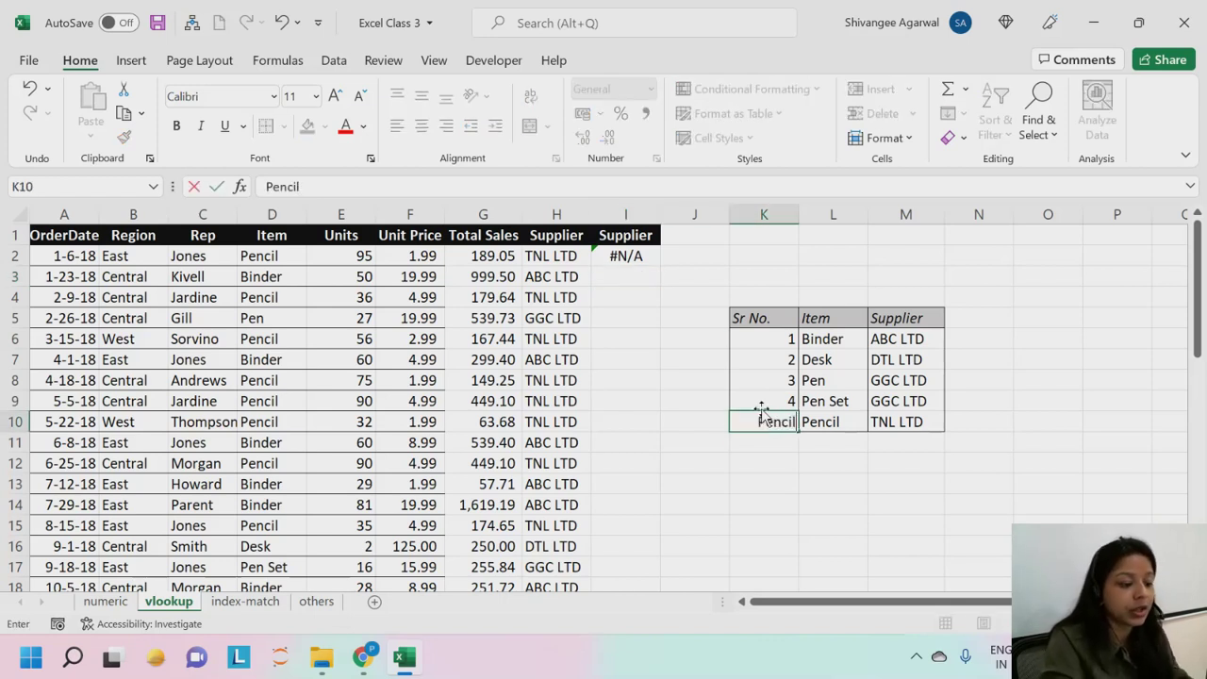
key(Return)
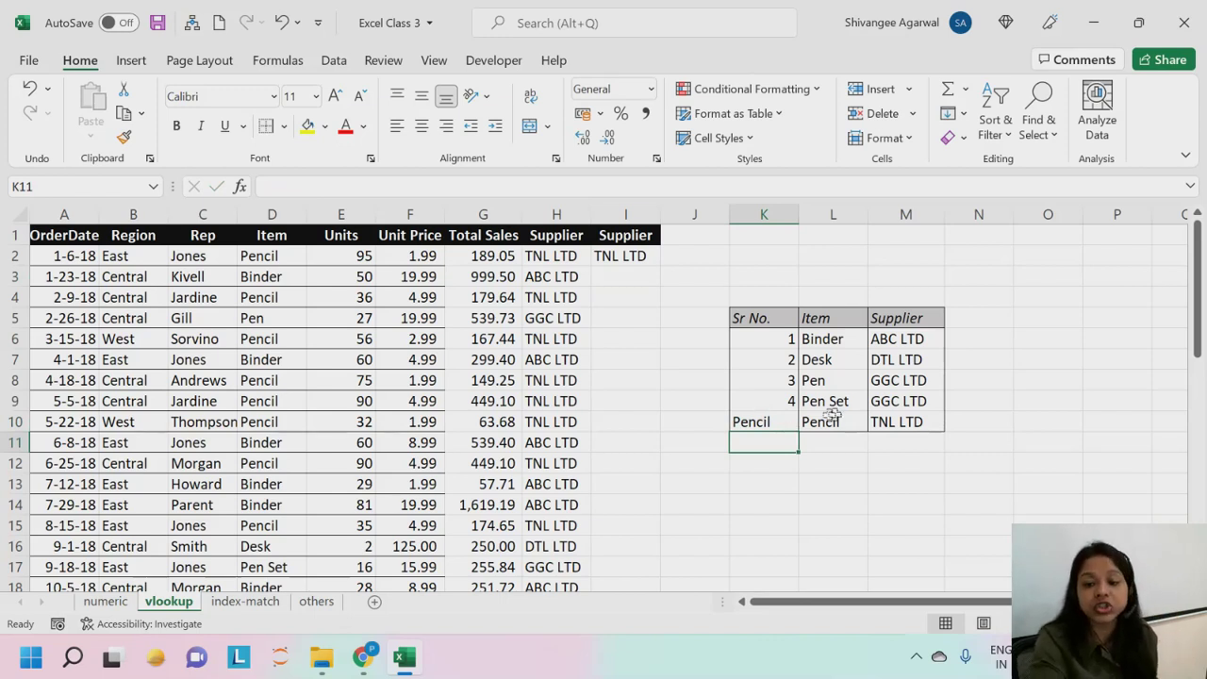
drag(766, 297, 734, 457)
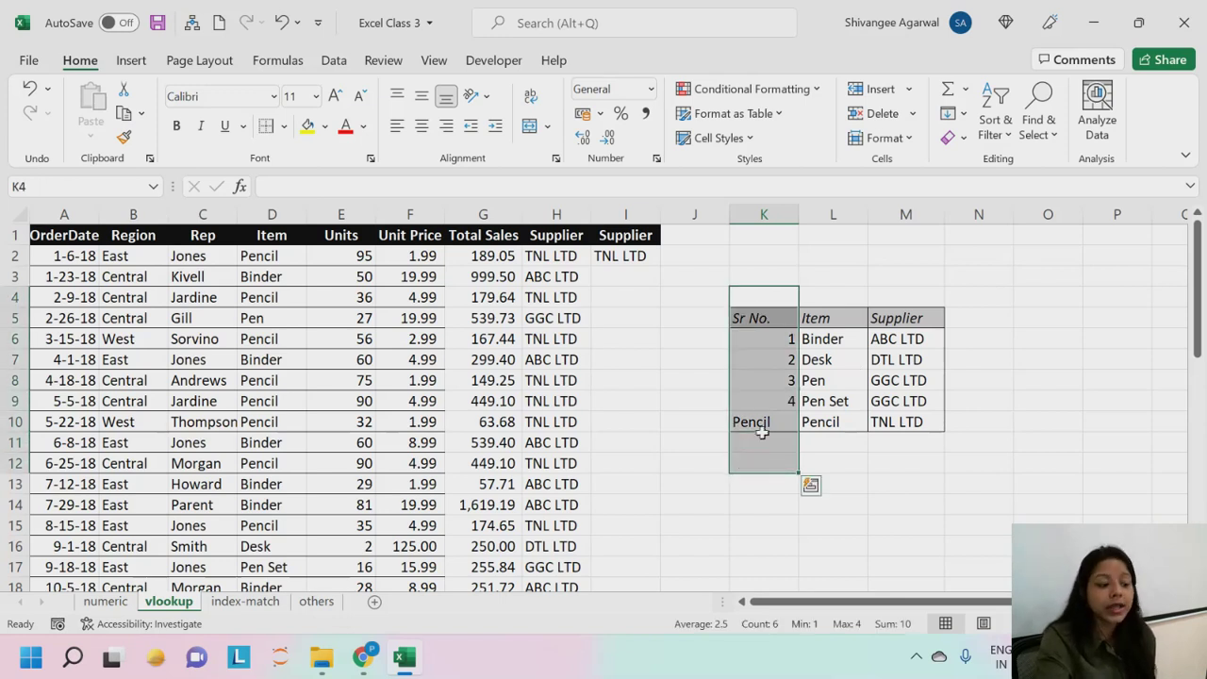
click(760, 427)
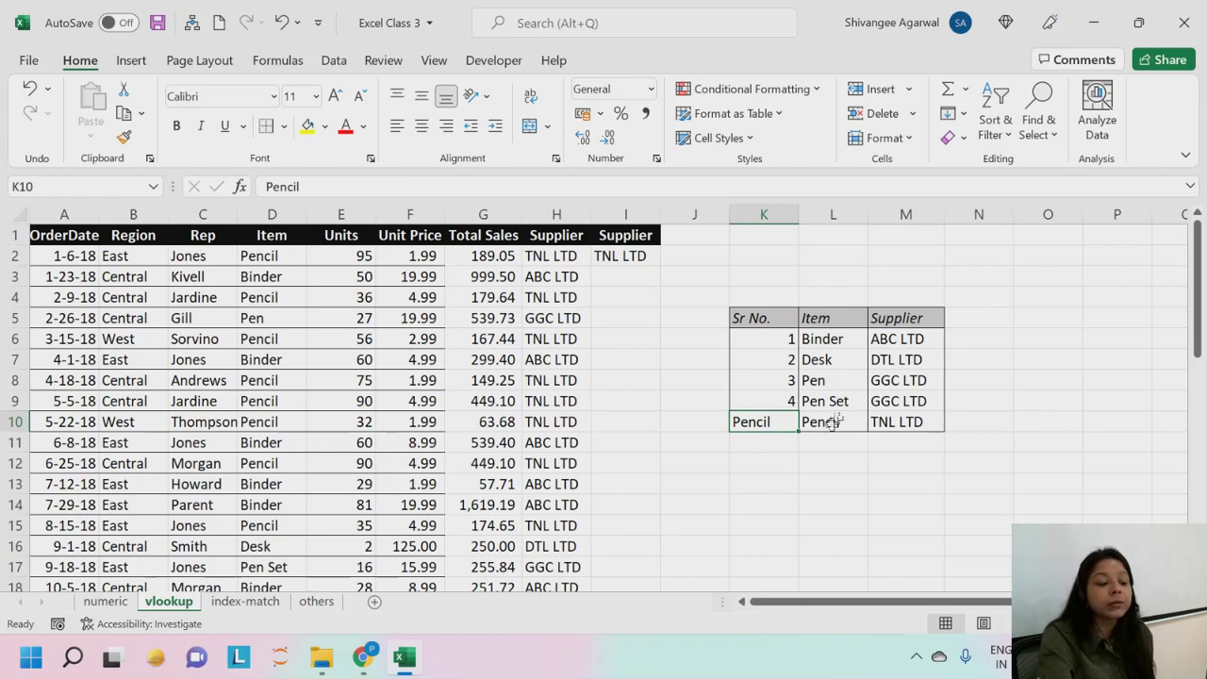
click(358, 186)
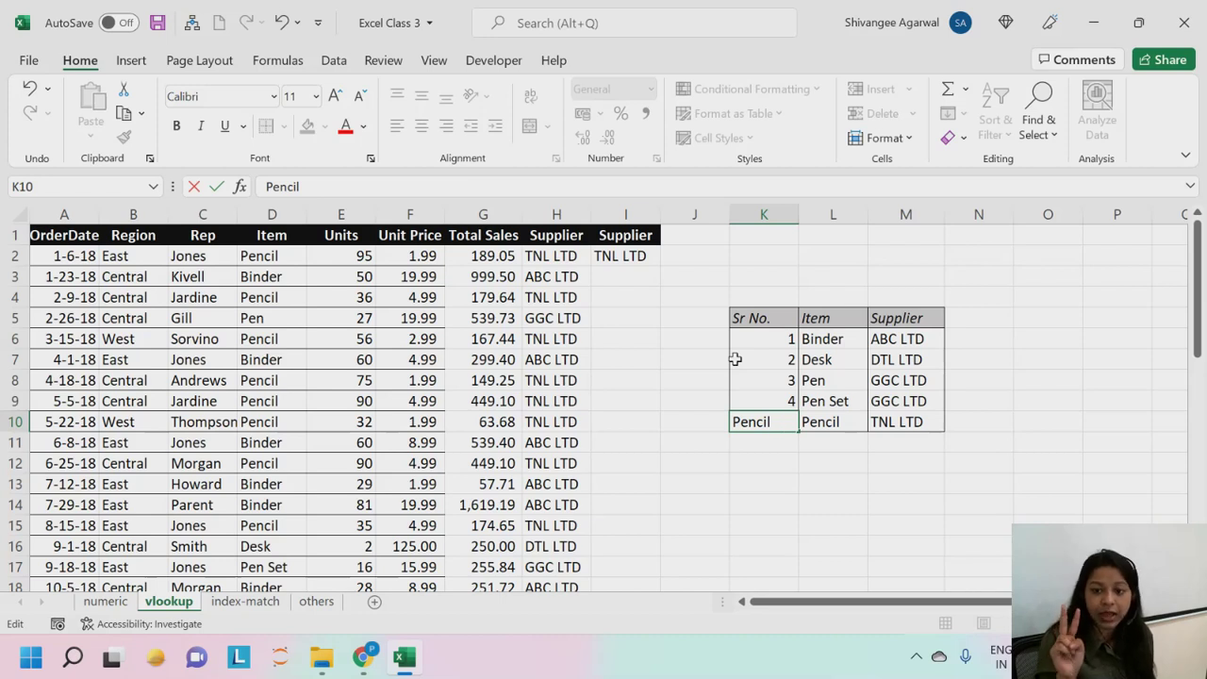
key(Return)
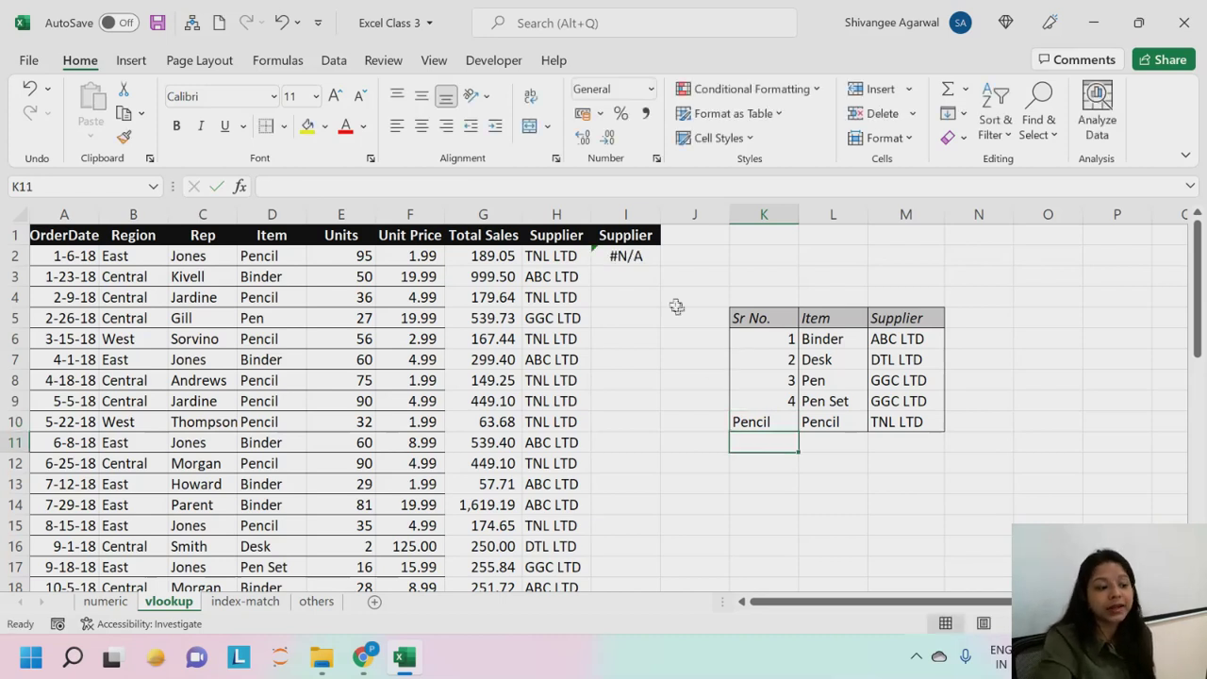
click(628, 261)
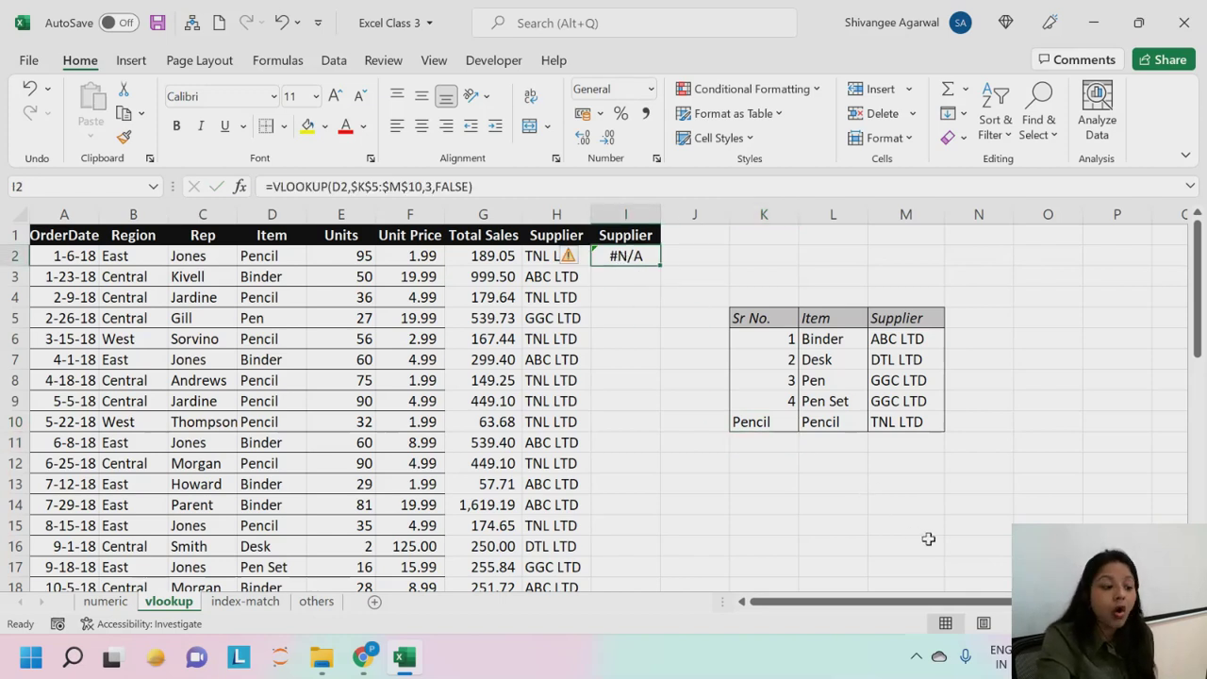
click(765, 435)
click(762, 424)
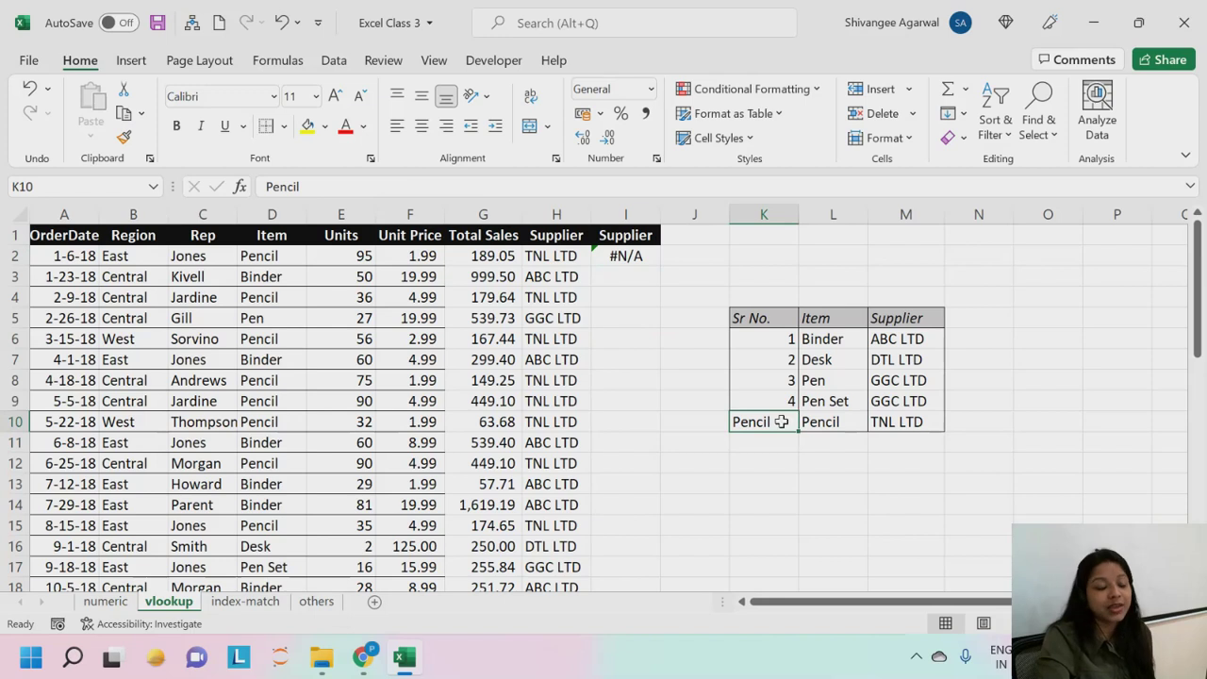
double_click(784, 421)
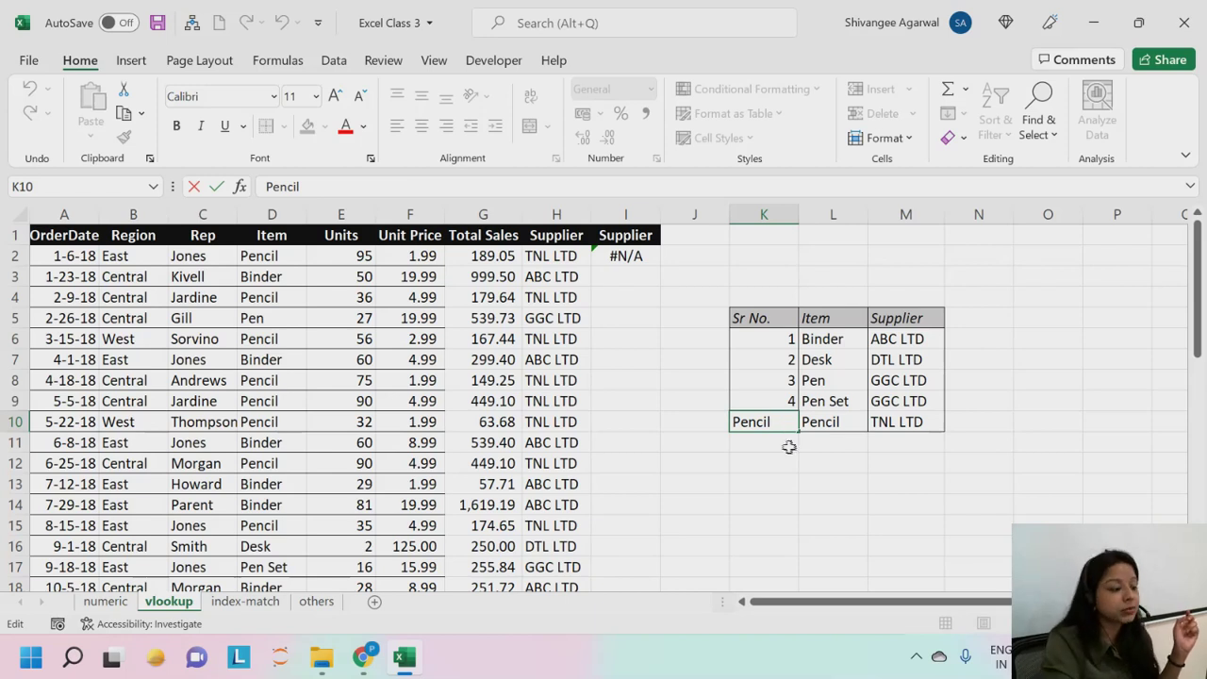
key(Return)
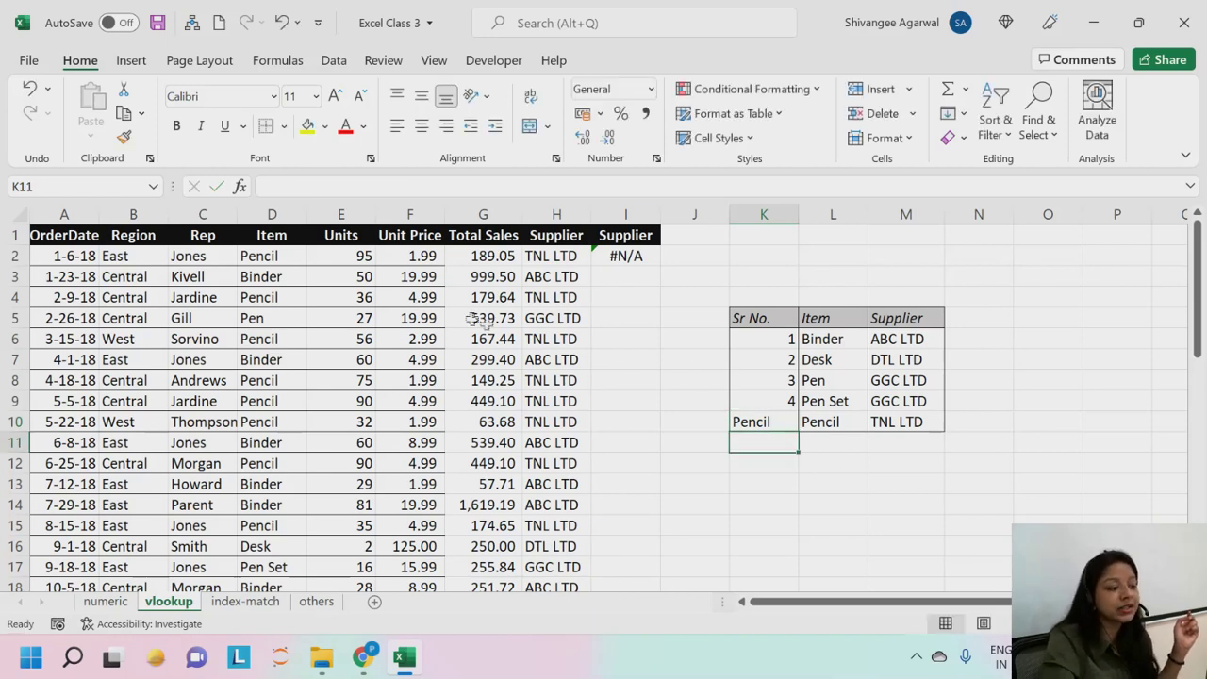
click(273, 254)
click(769, 422)
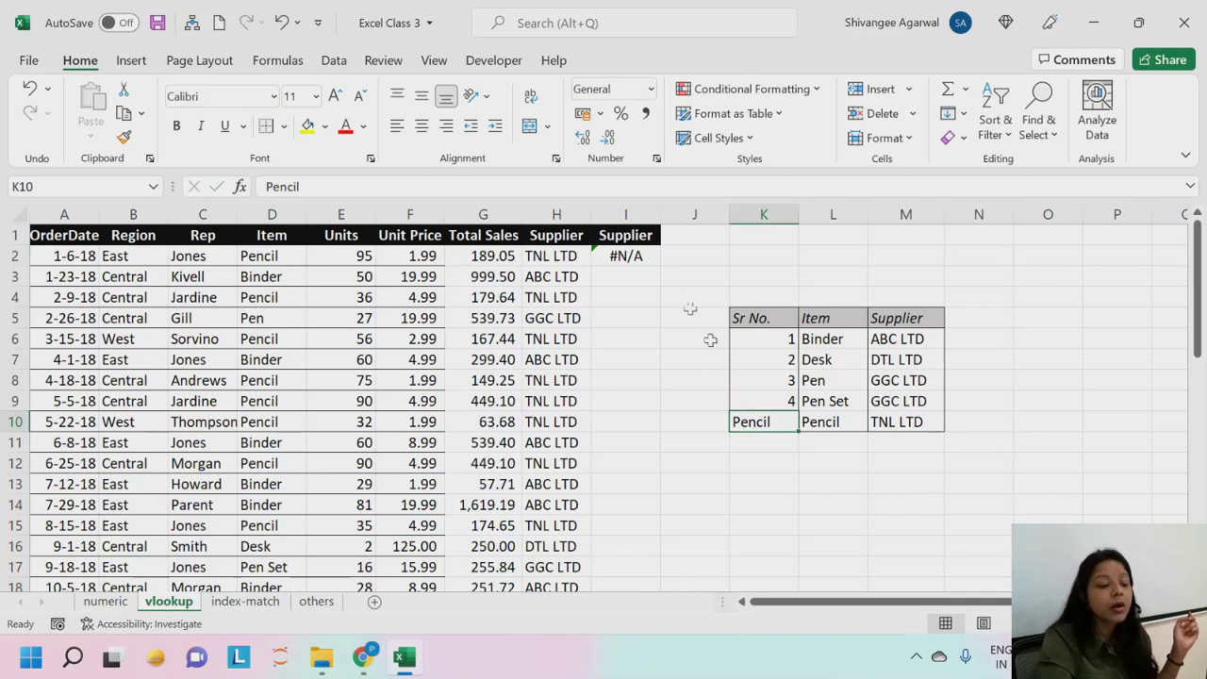
double_click(769, 422)
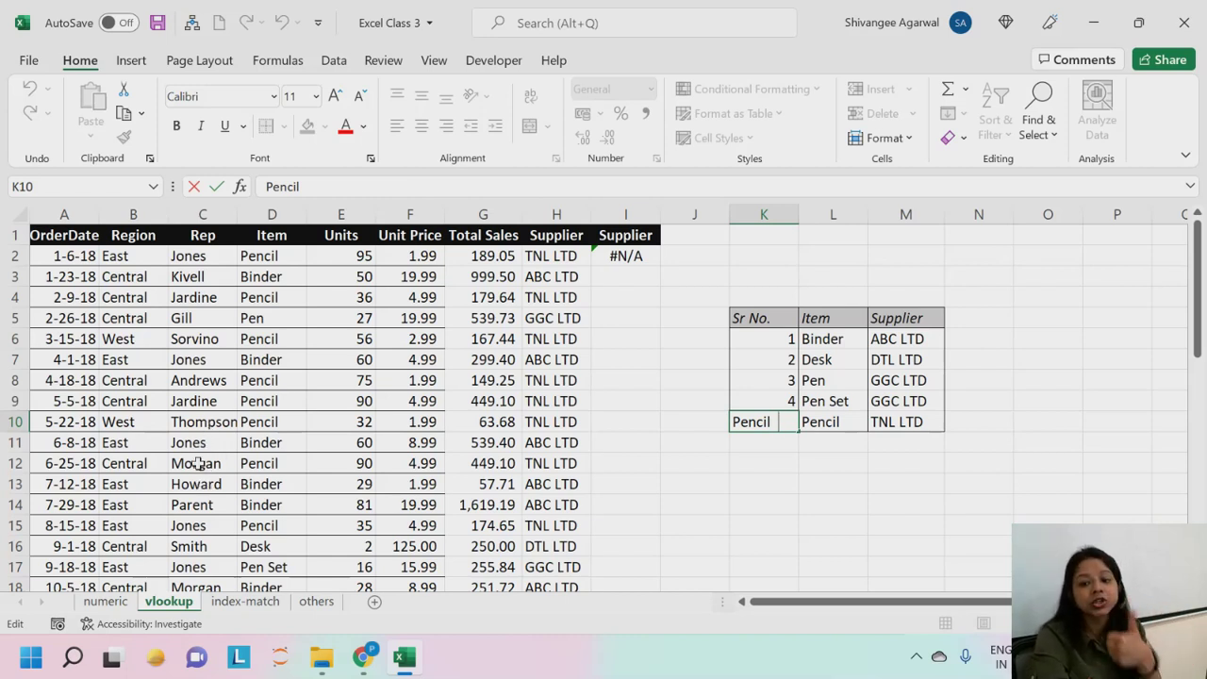
Step: Copy the Supplier column M5:M10 and paste it over the Sr No. column at K5
click(770, 407)
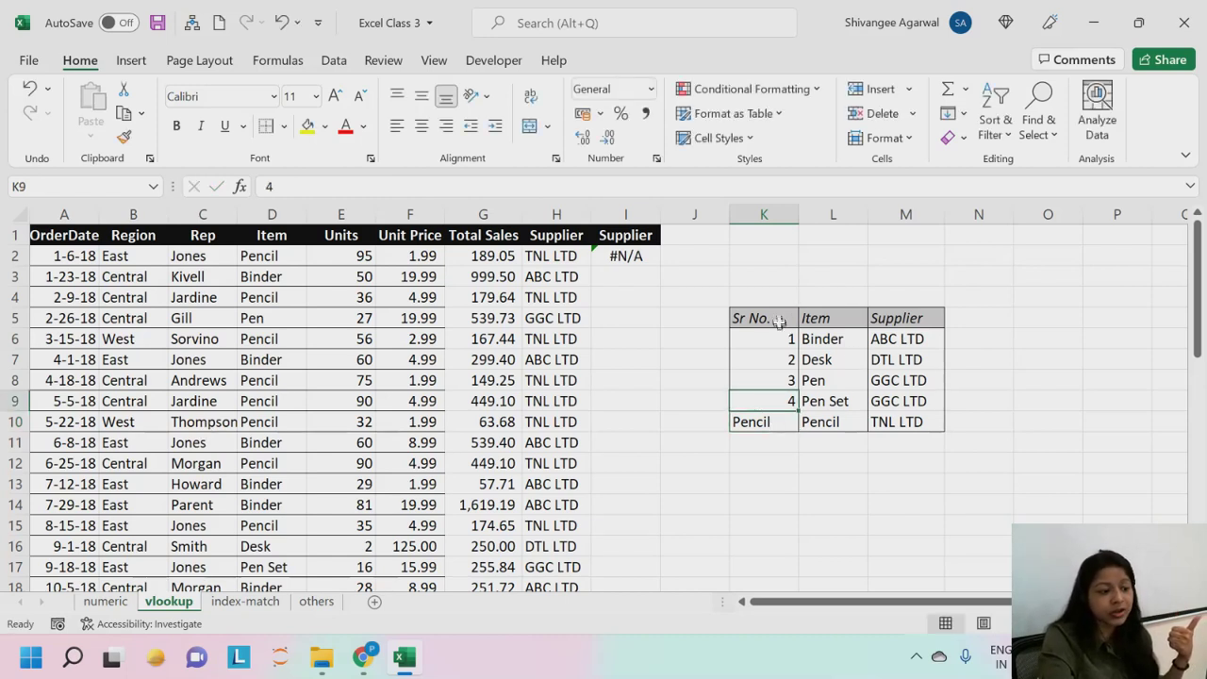
drag(778, 318, 779, 421)
click(910, 321)
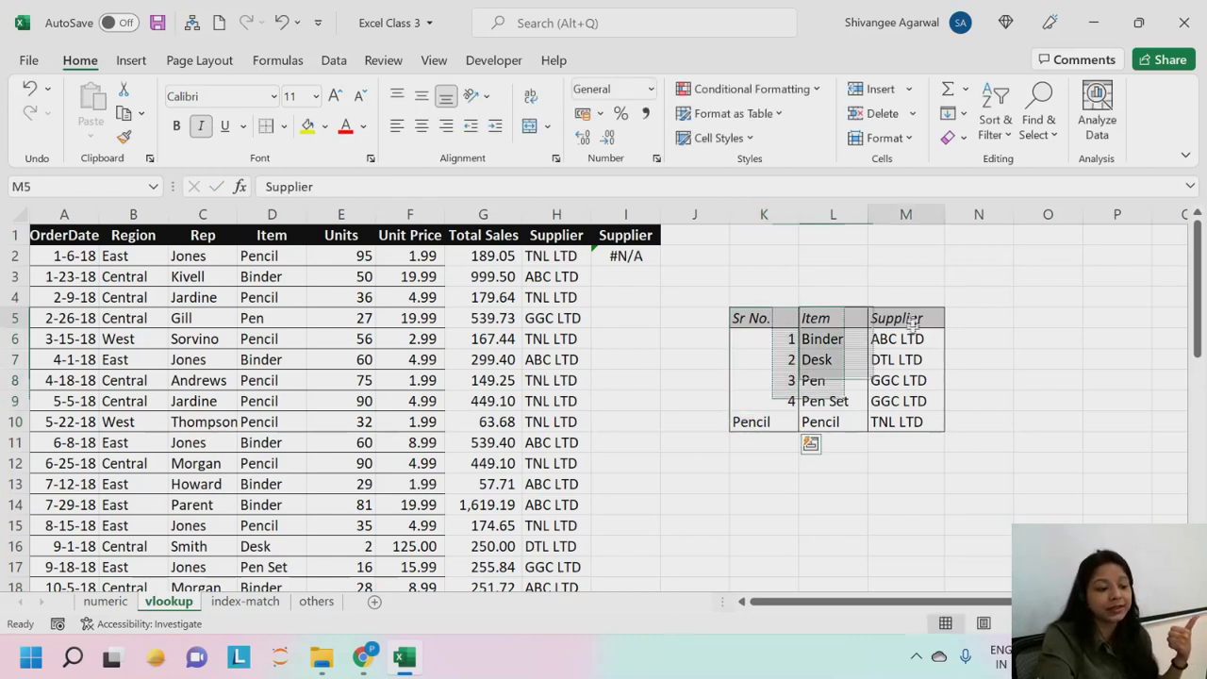
drag(910, 321, 911, 422)
key(ctrl+c)
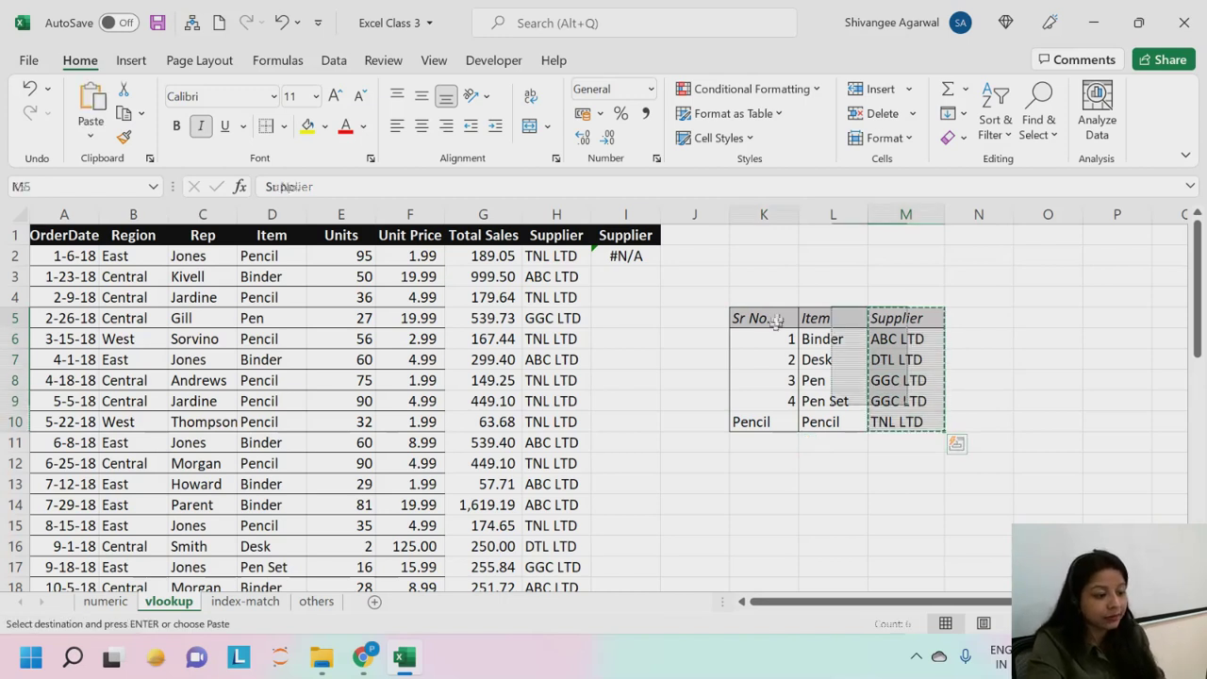
mouse_move(775, 320)
mouse_down()
mouse_move(761, 345)
mouse_move(760, 292)
mouse_move(761, 324)
mouse_up()
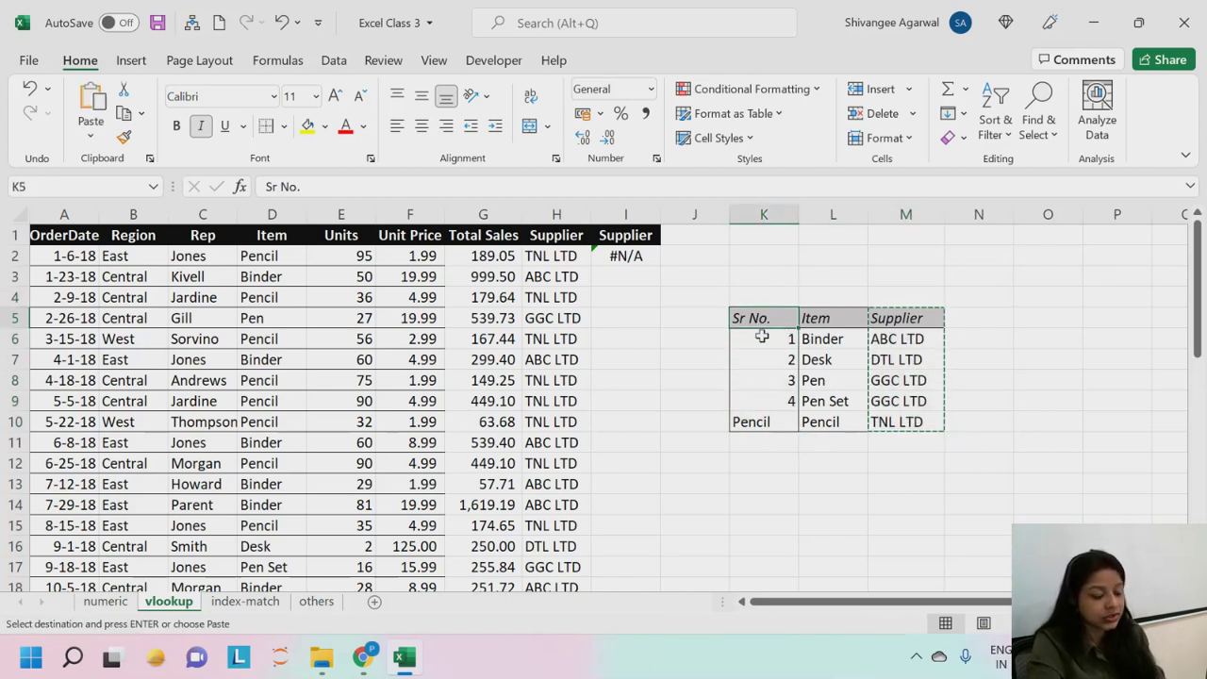
key(Return)
Step: Check the emptied column M and the Supplier and Item columns of the lookup table
click(896, 362)
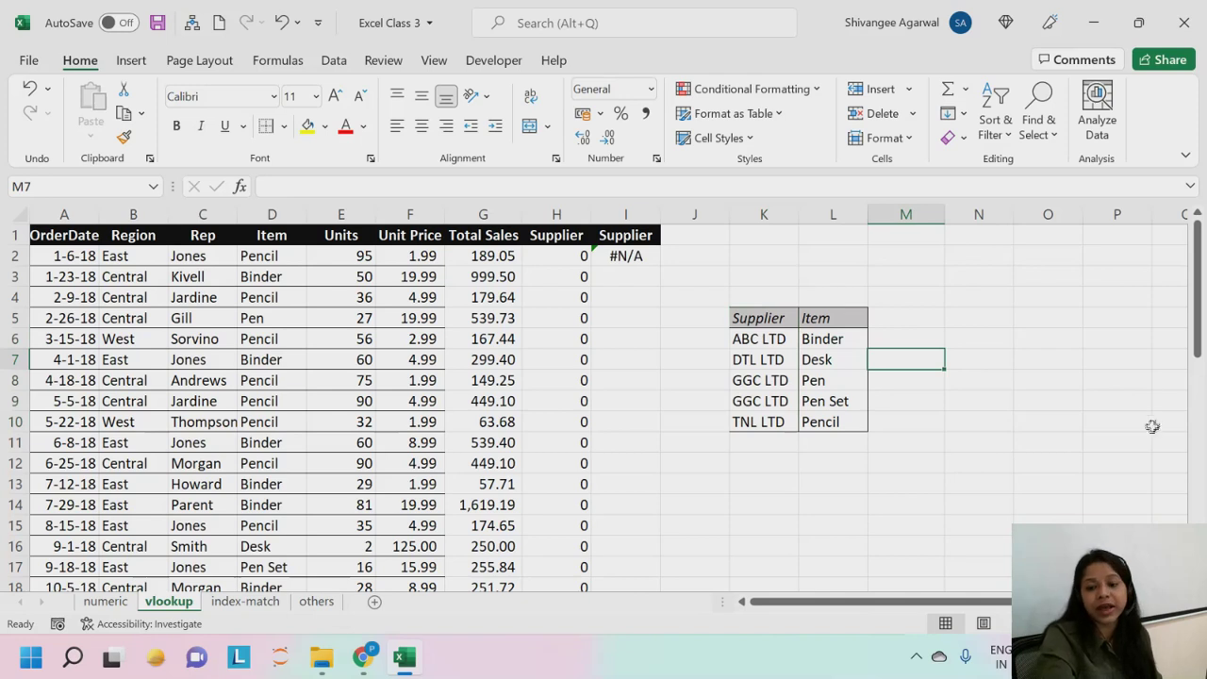
drag(911, 316, 914, 423)
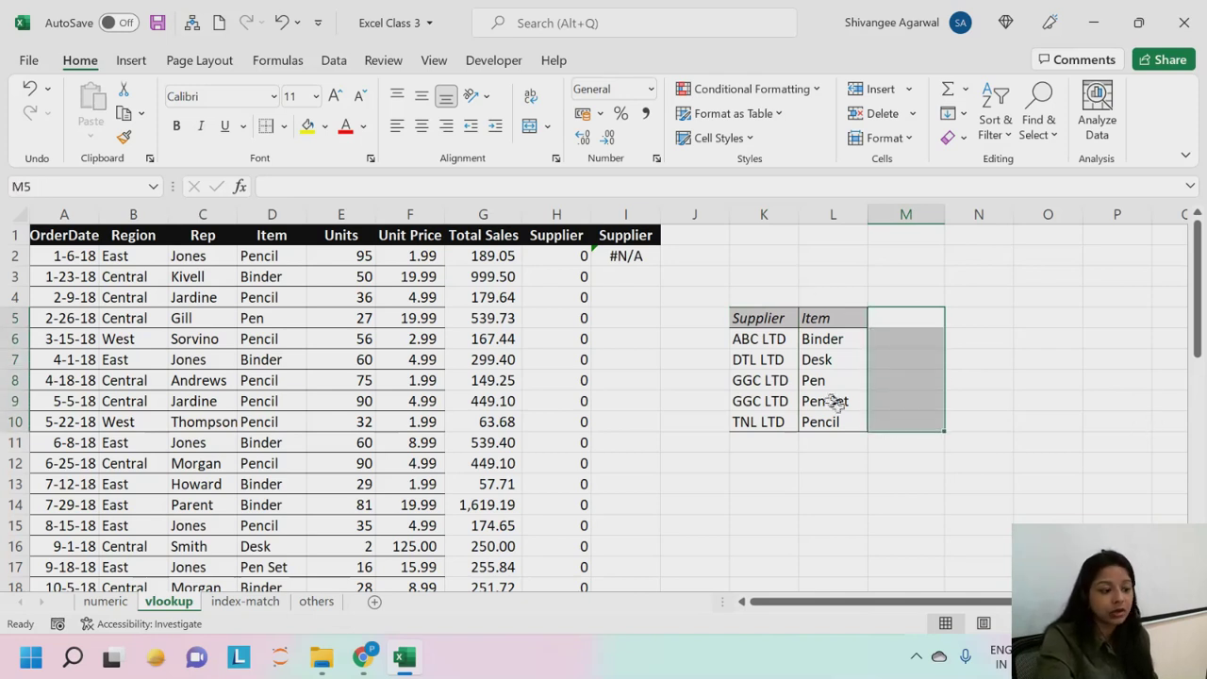
drag(766, 321, 775, 422)
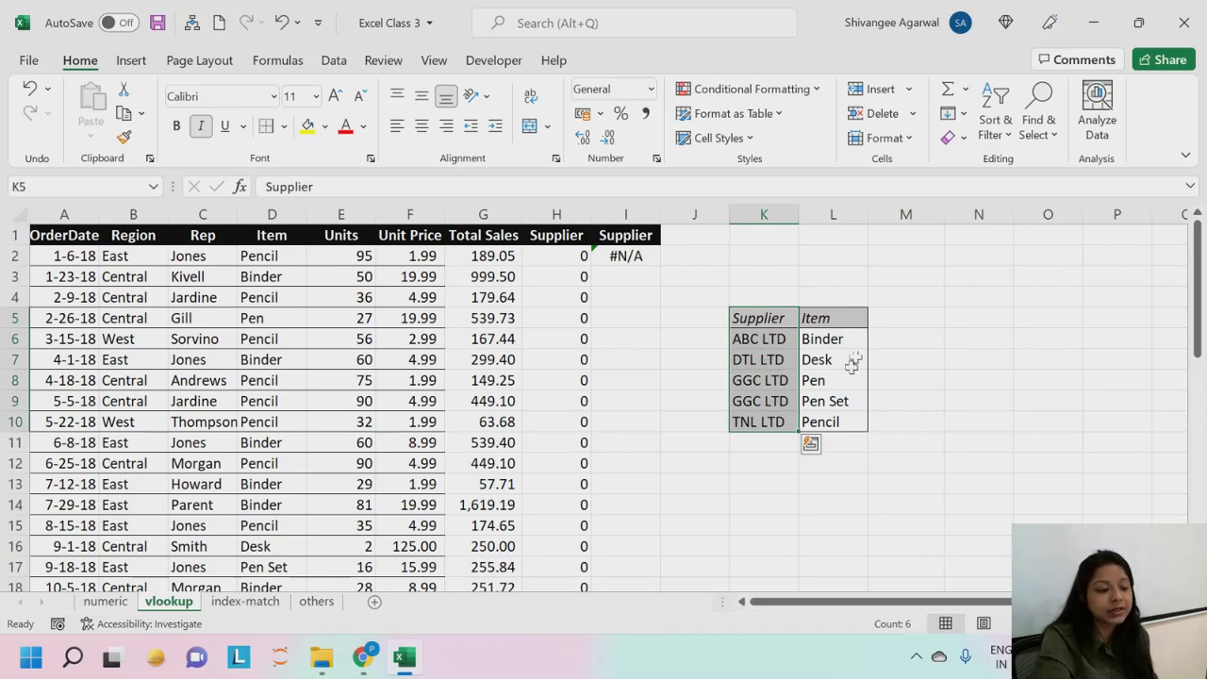
drag(844, 321, 848, 427)
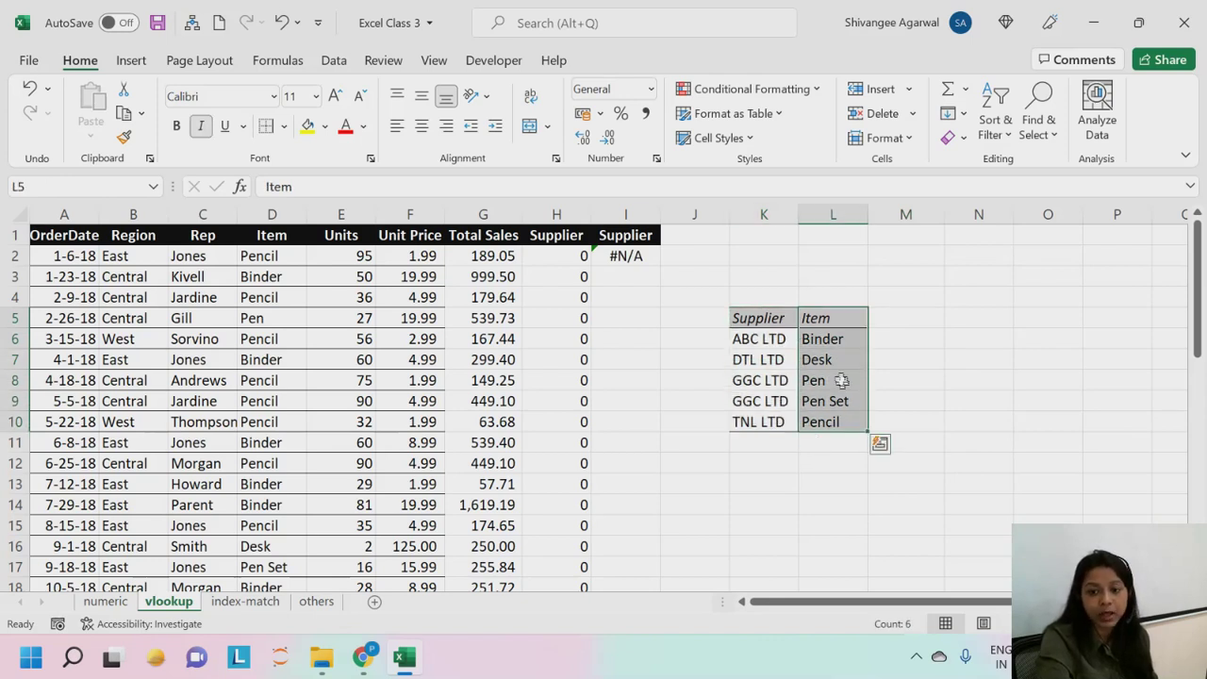
click(760, 357)
click(281, 256)
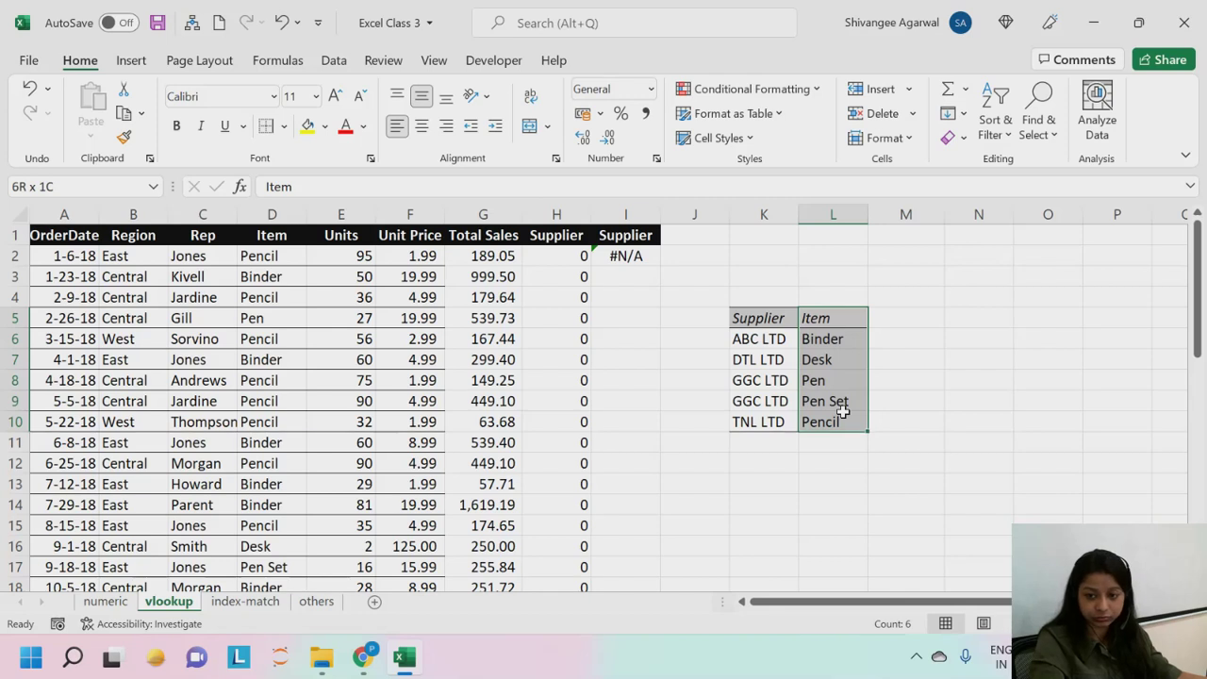
drag(842, 411, 843, 413)
drag(762, 321, 766, 420)
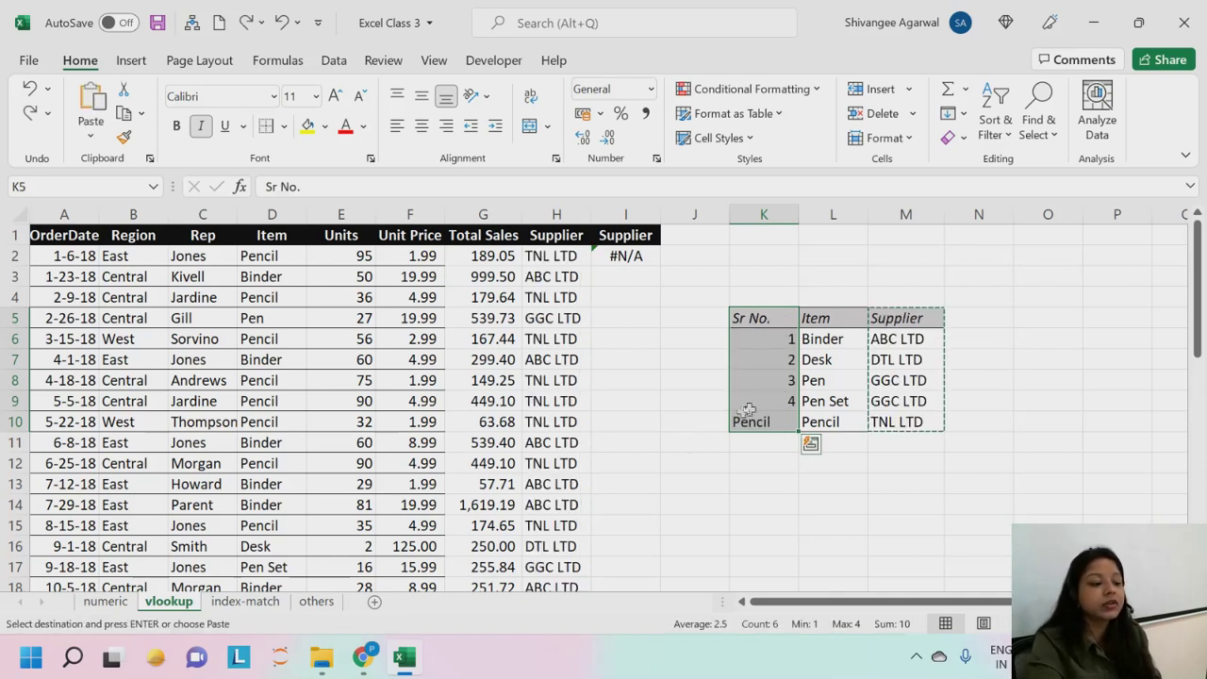
click(846, 323)
drag(896, 318, 896, 401)
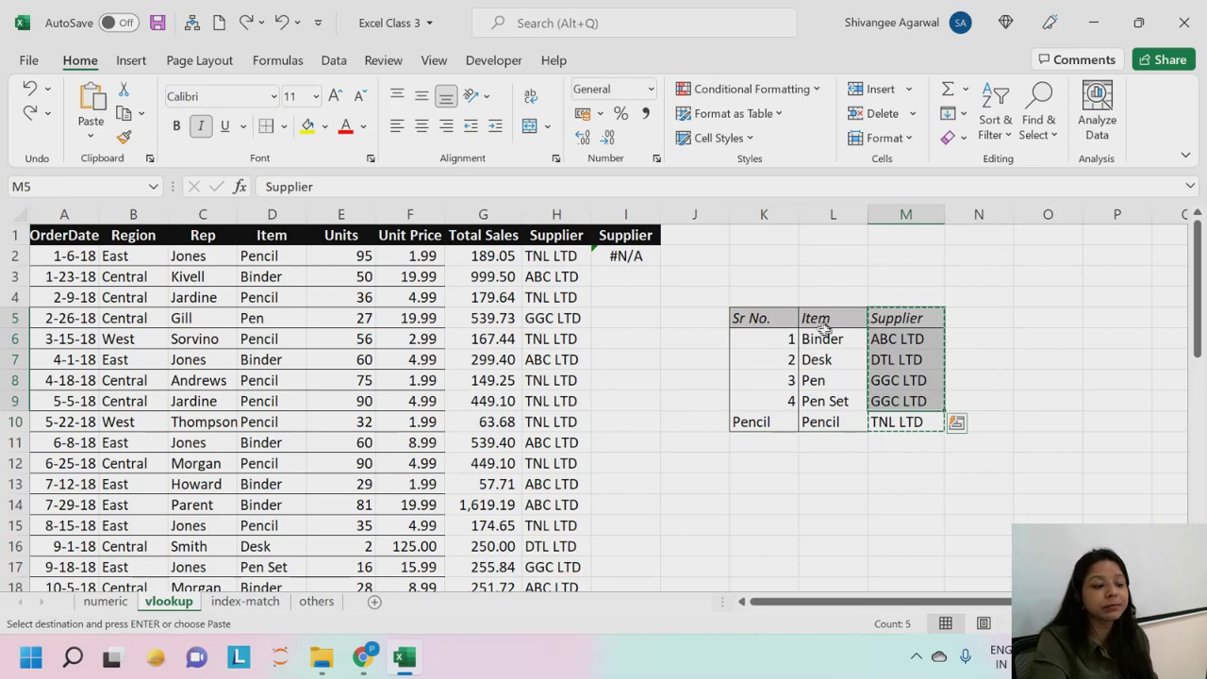
drag(823, 328, 931, 420)
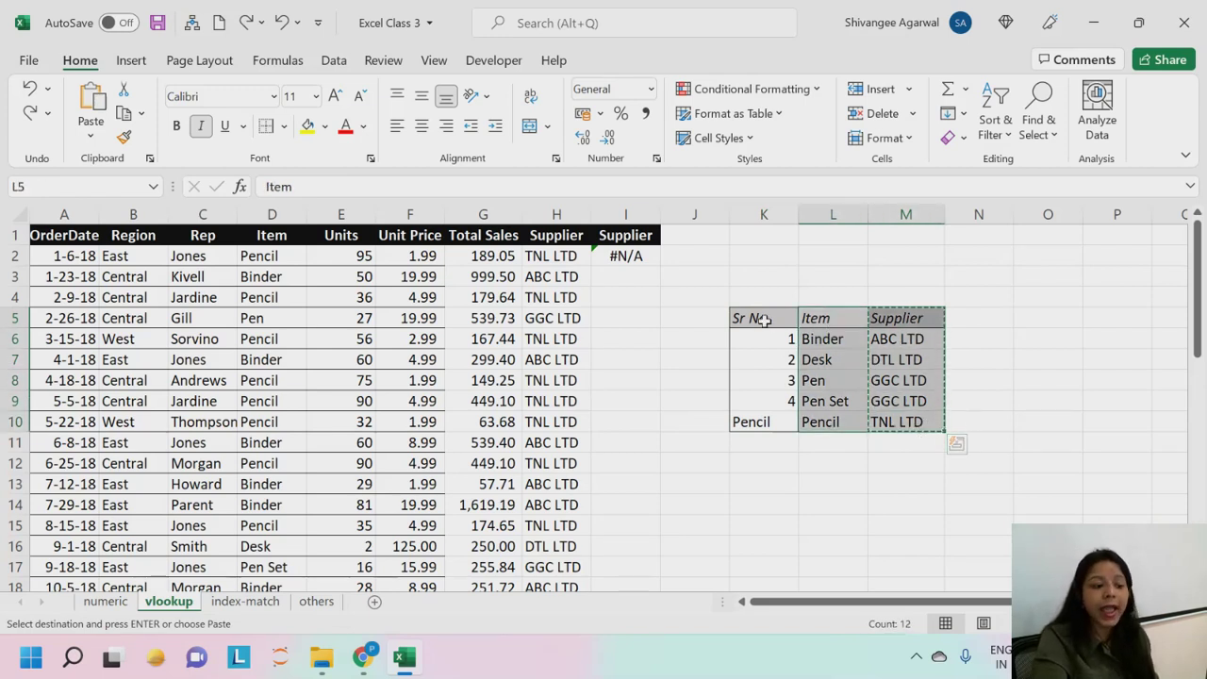
drag(764, 321, 907, 422)
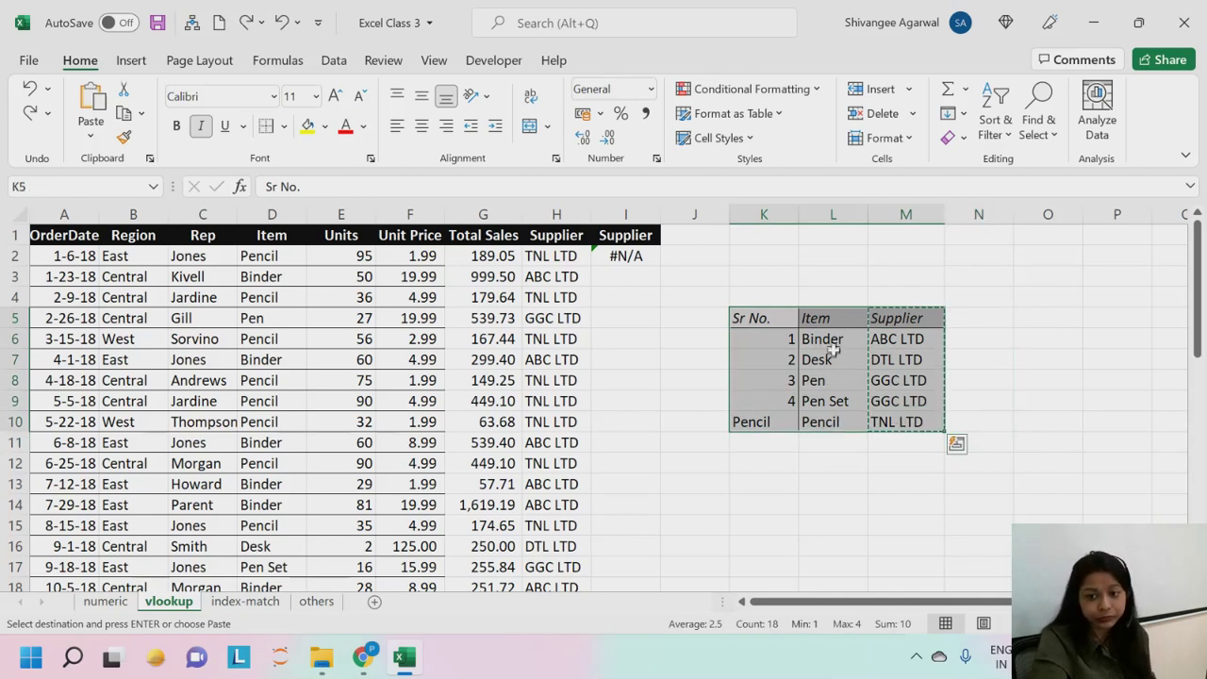
drag(825, 318, 1151, 426)
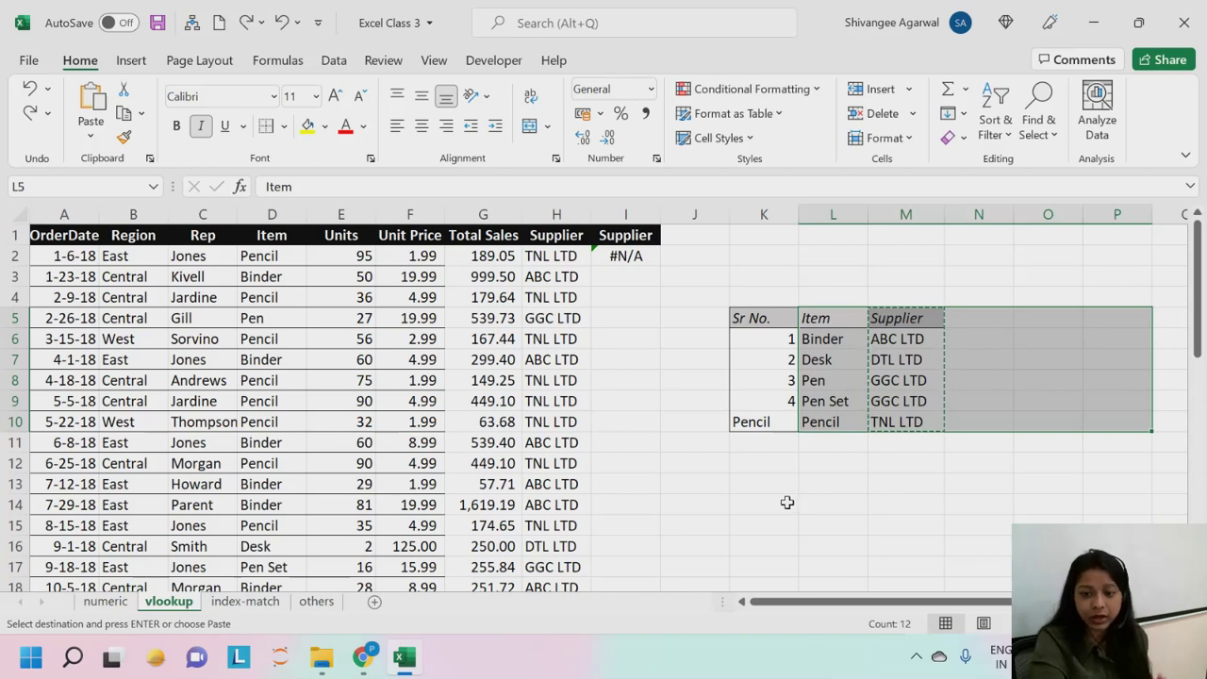
drag(762, 318, 762, 420)
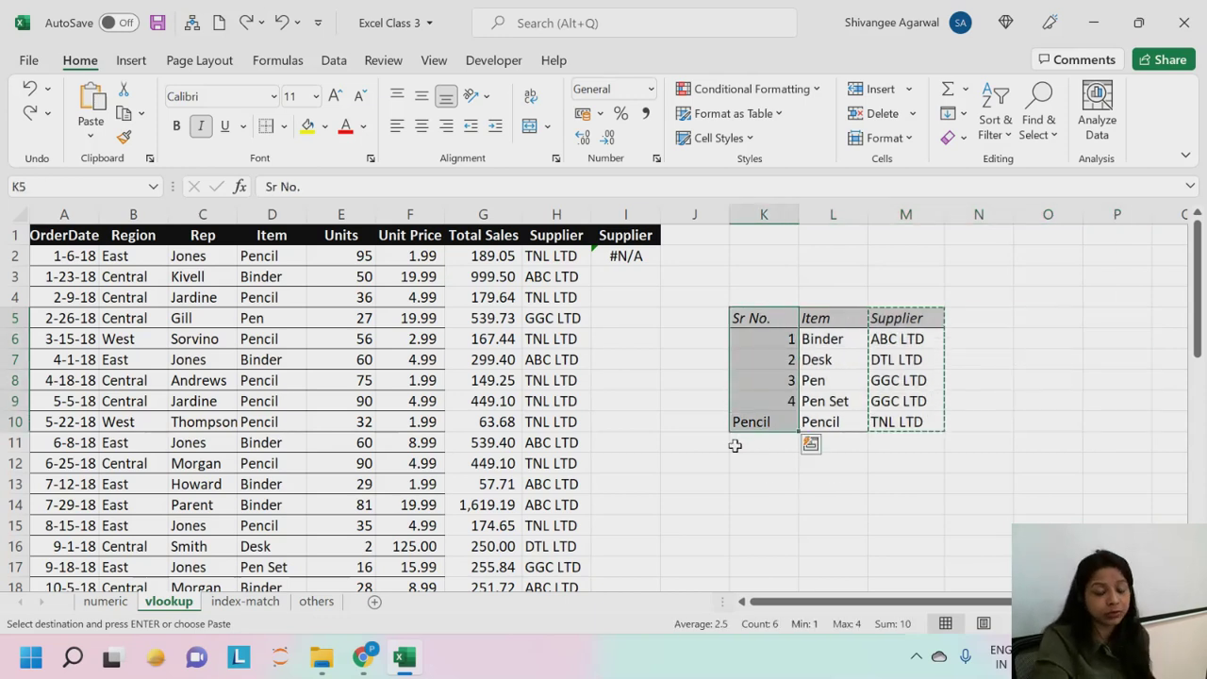
drag(838, 316, 1055, 422)
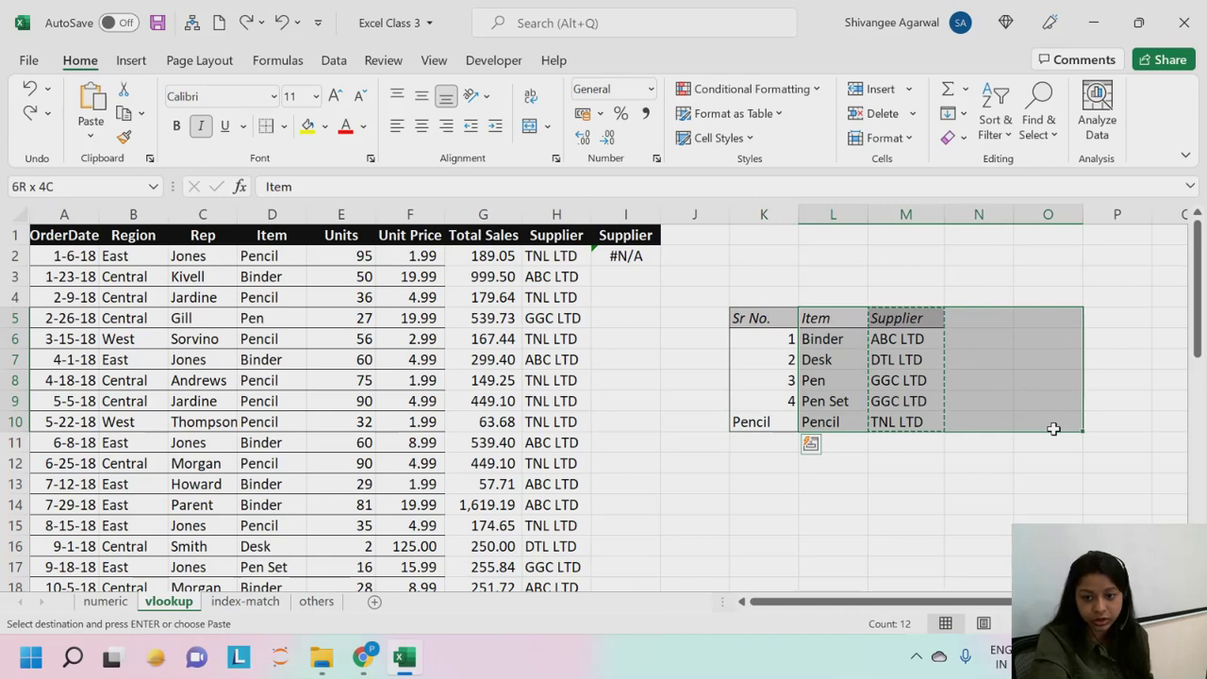
Step: Recommit H2's VLOOKUP, then undo the last two edits so I2 returns TNL LTD
click(623, 259)
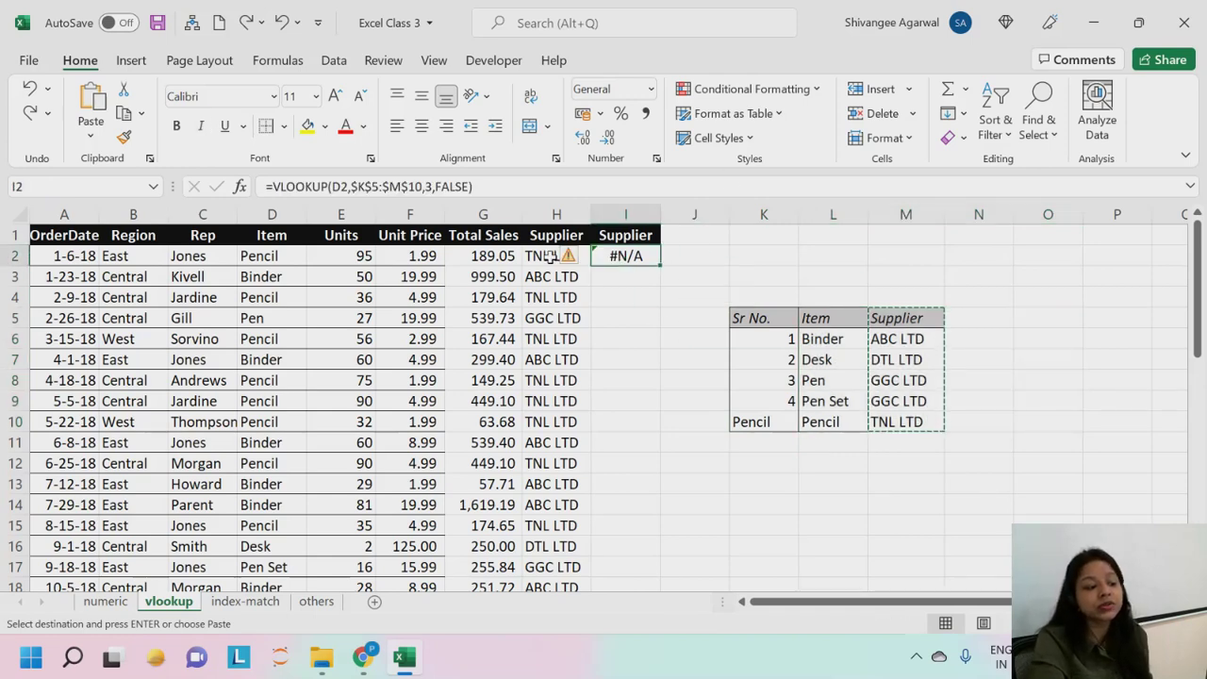
double_click(552, 256)
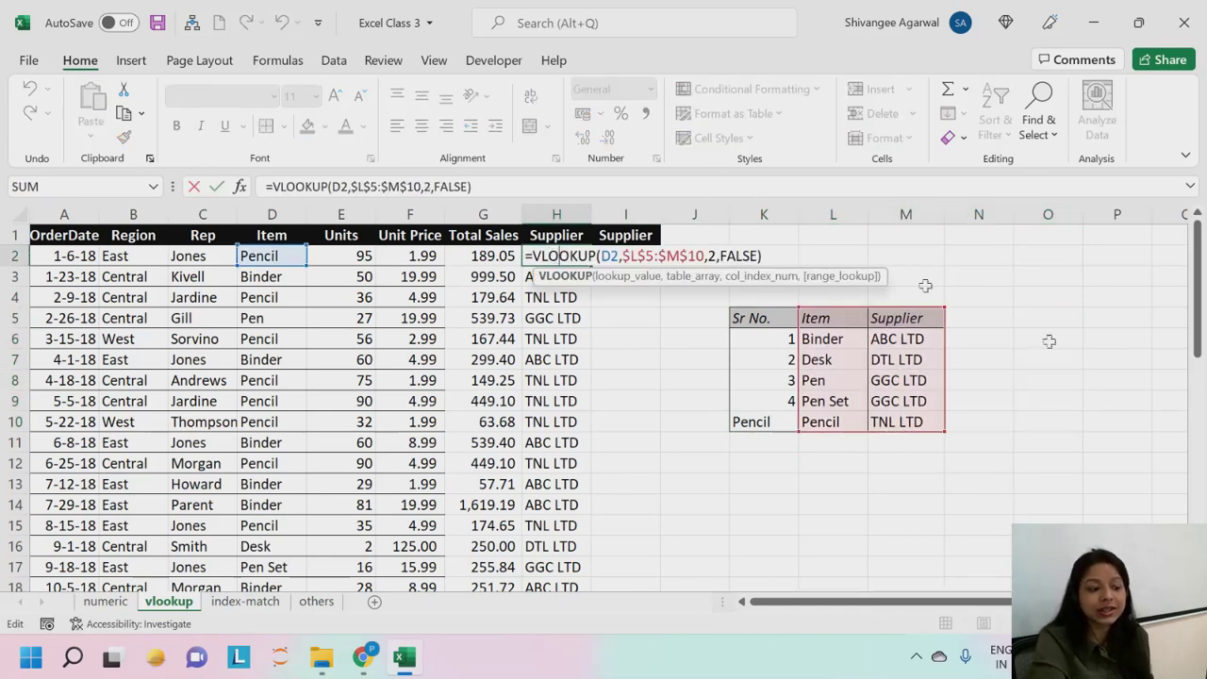
key(Return)
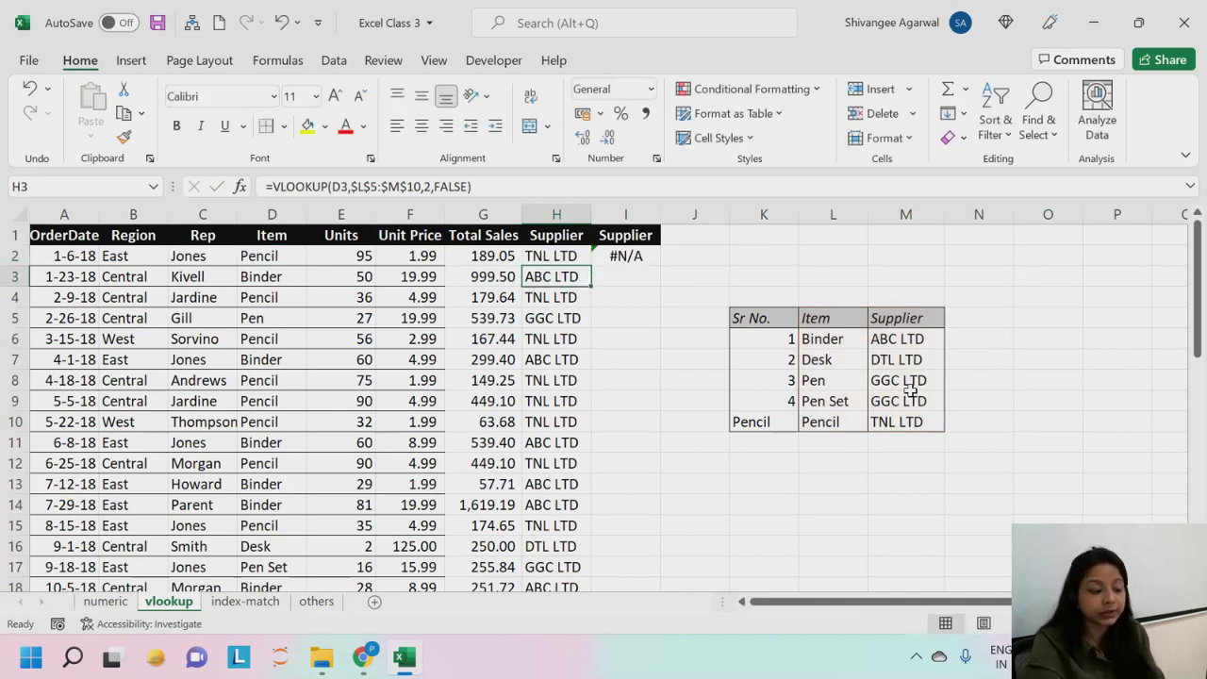
click(283, 23)
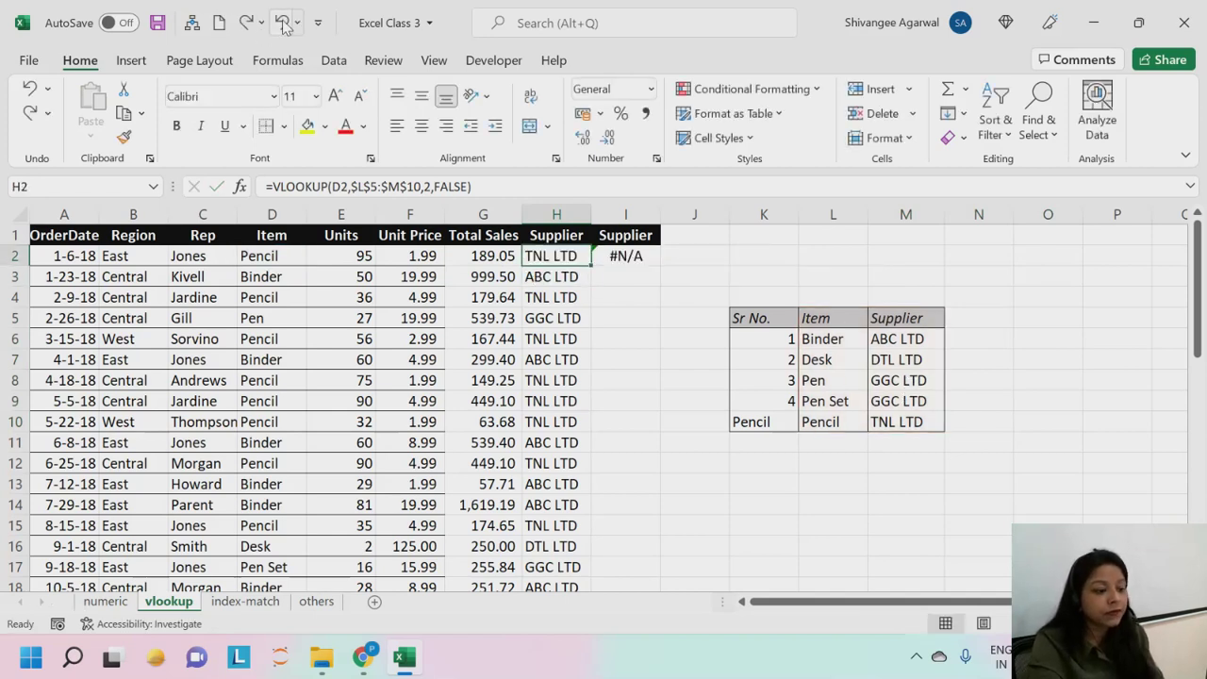
click(283, 23)
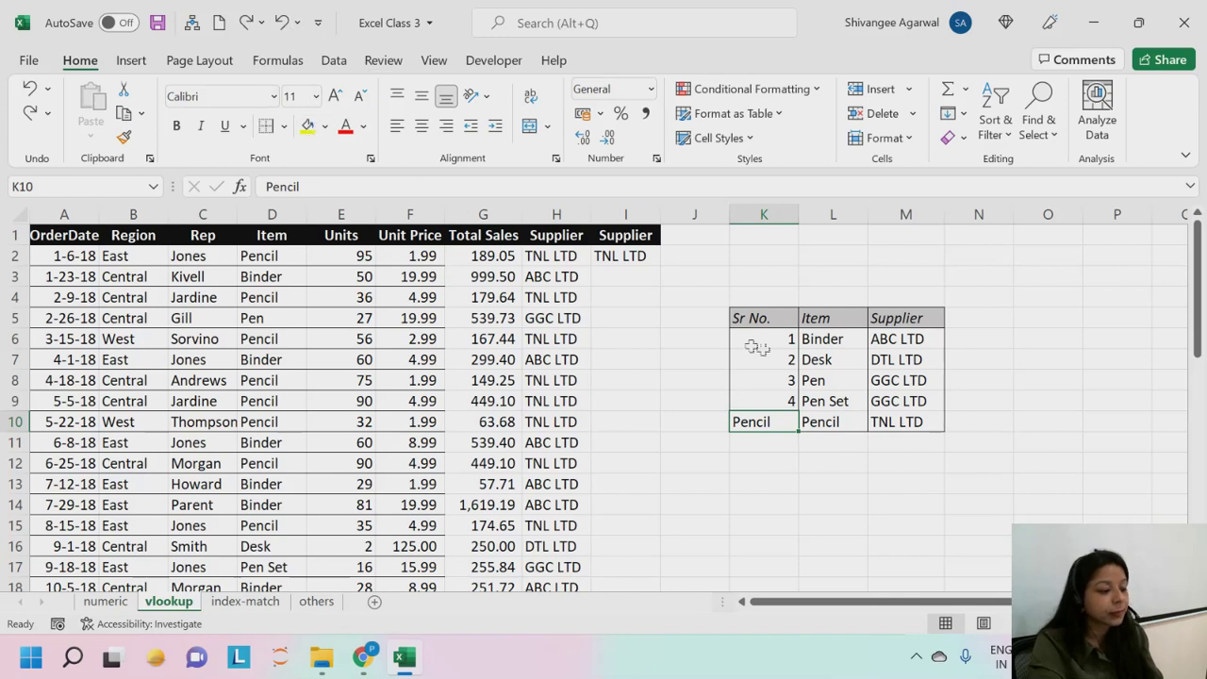
Step: Move the Supplier column M5:M10 into column K, replacing Sr No., ahead of Item
drag(894, 318, 903, 423)
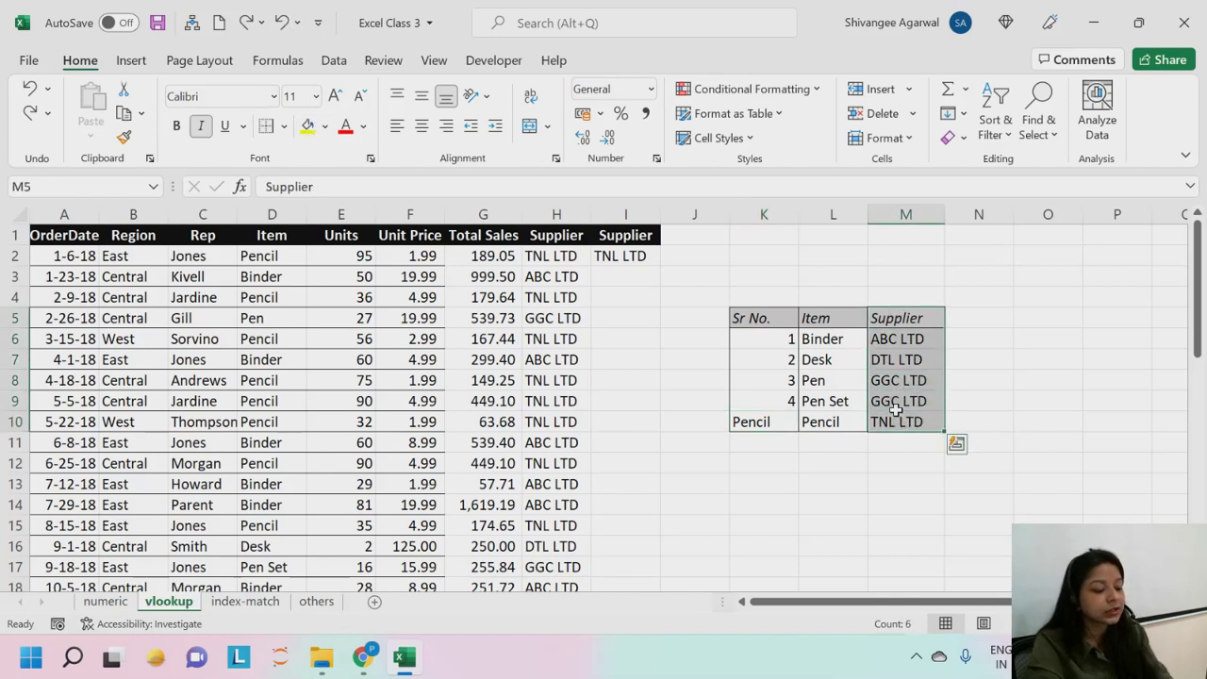
key(ctrl+c)
click(764, 314)
key(ctrl+v)
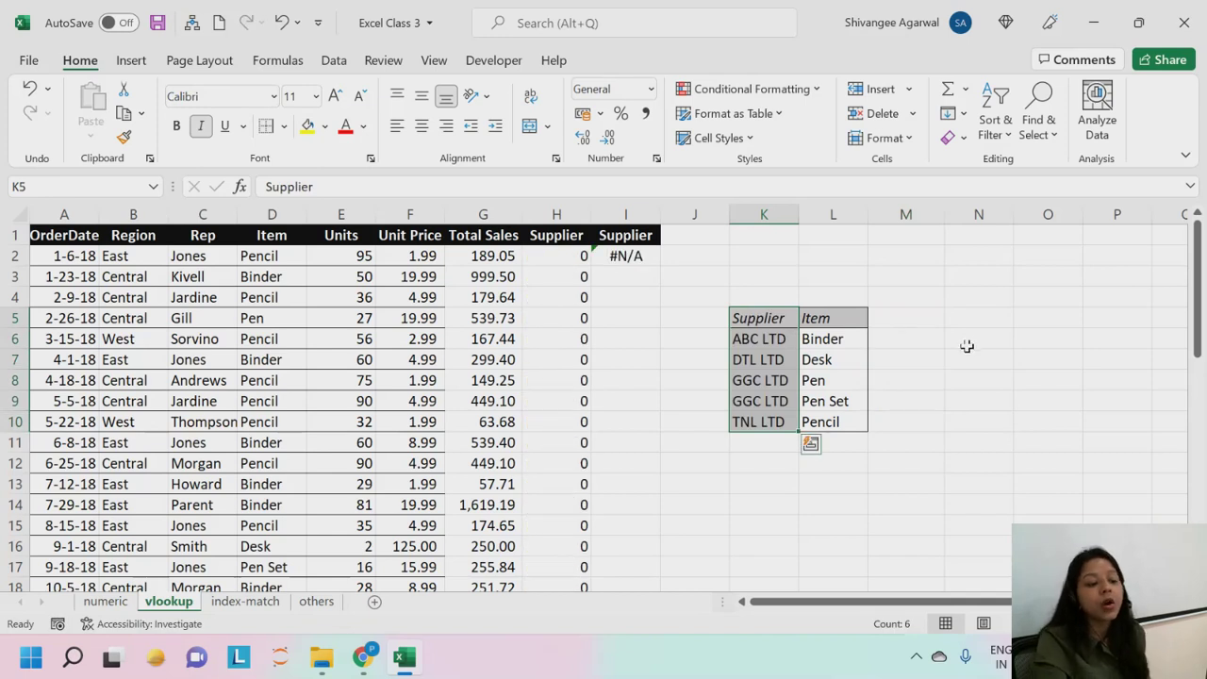
click(971, 341)
drag(765, 318, 768, 430)
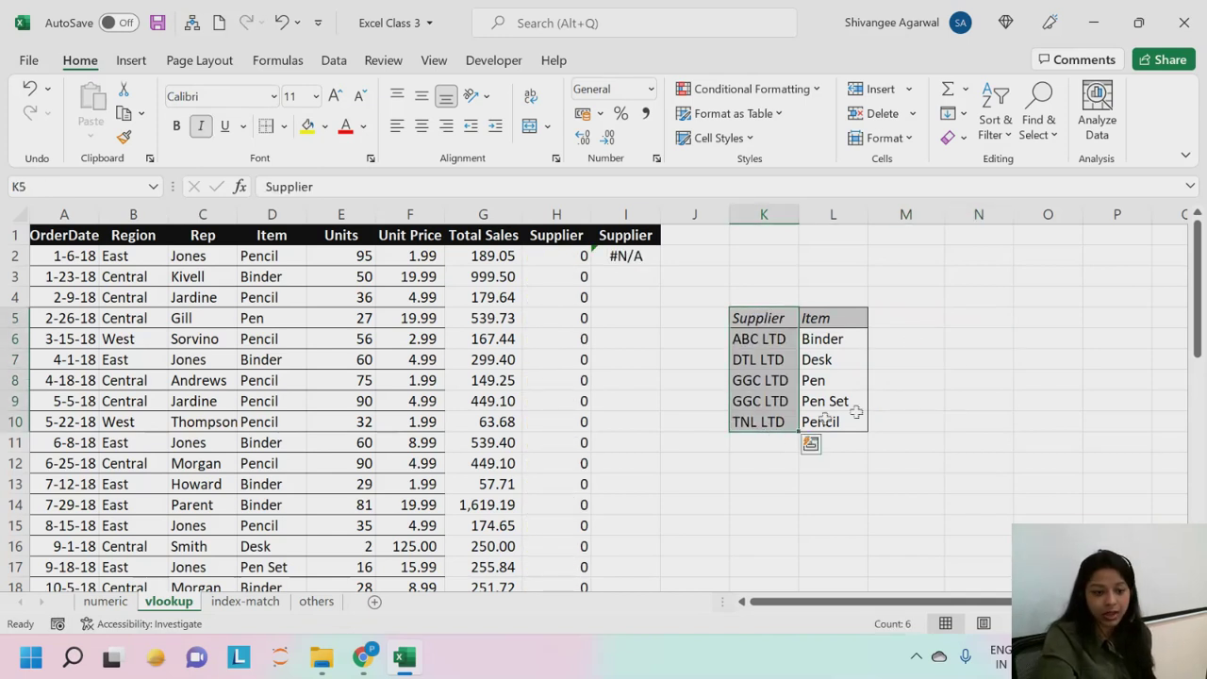
drag(841, 337, 836, 422)
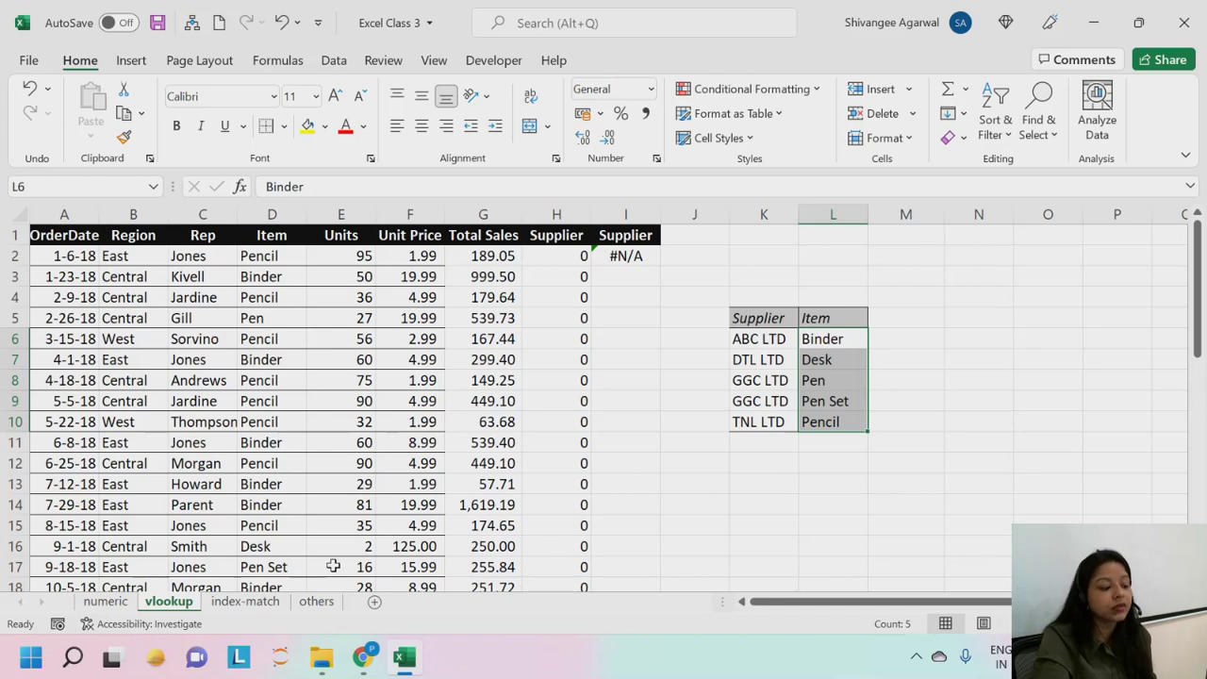
click(242, 608)
Step: Undo the Supplier column move on the vlookup sheet and set K10 to 4
click(171, 607)
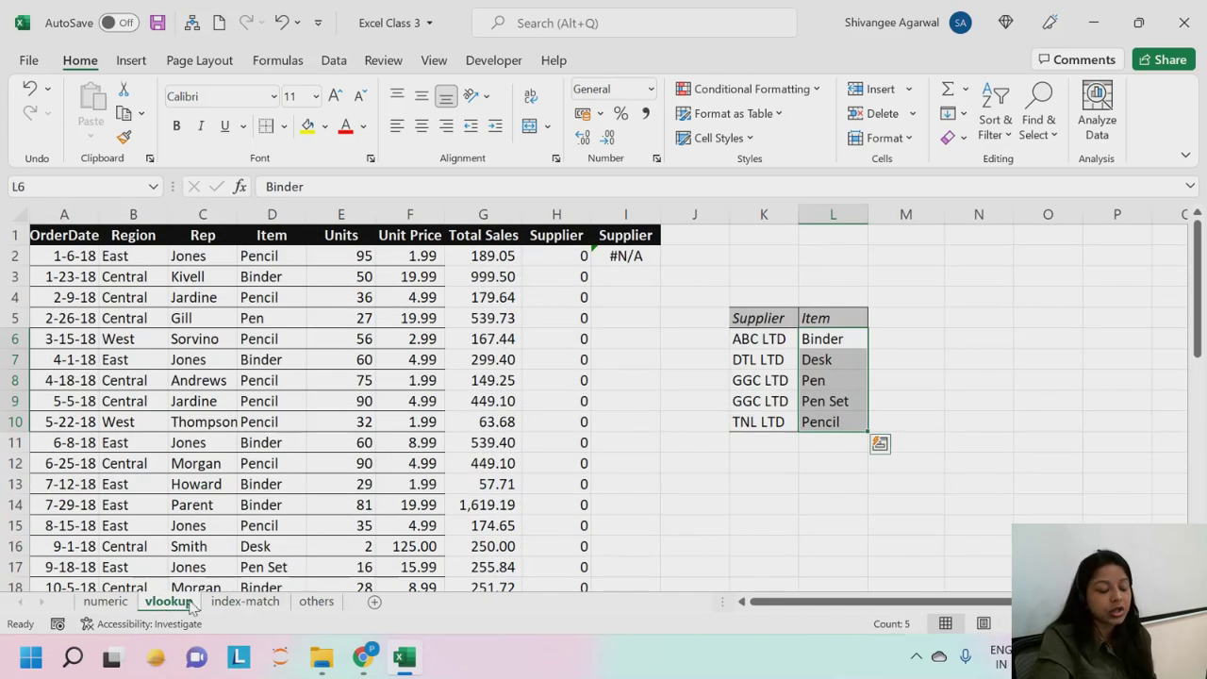
click(703, 386)
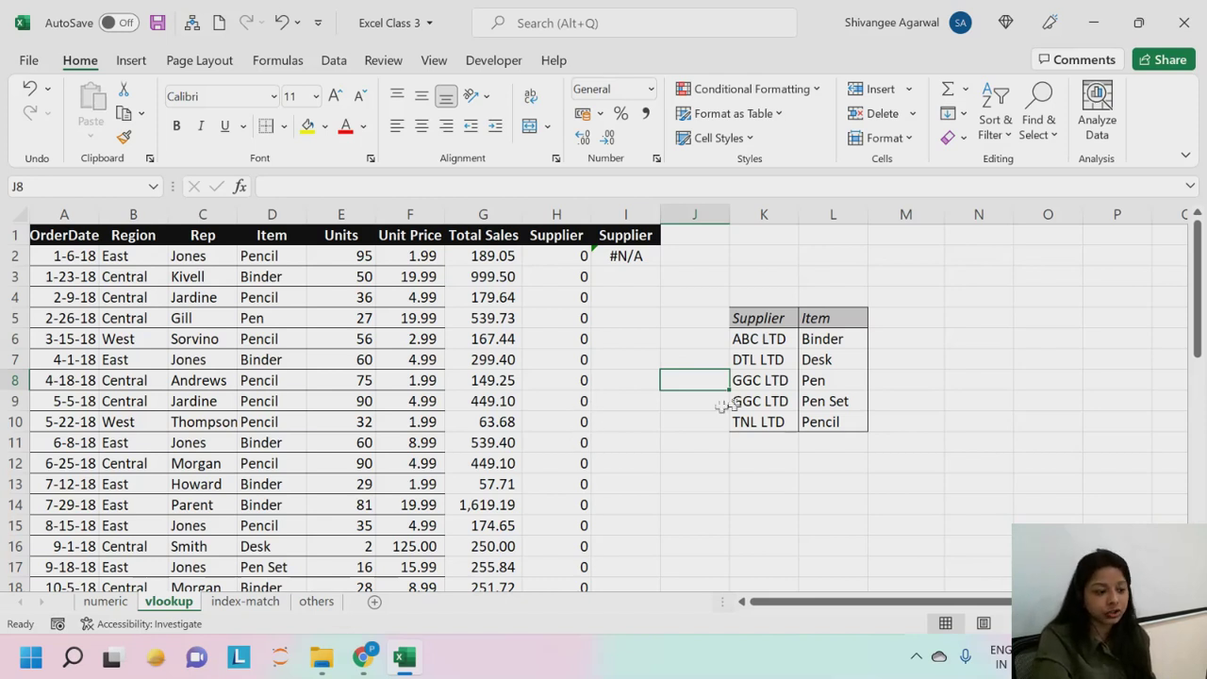
drag(762, 318, 781, 423)
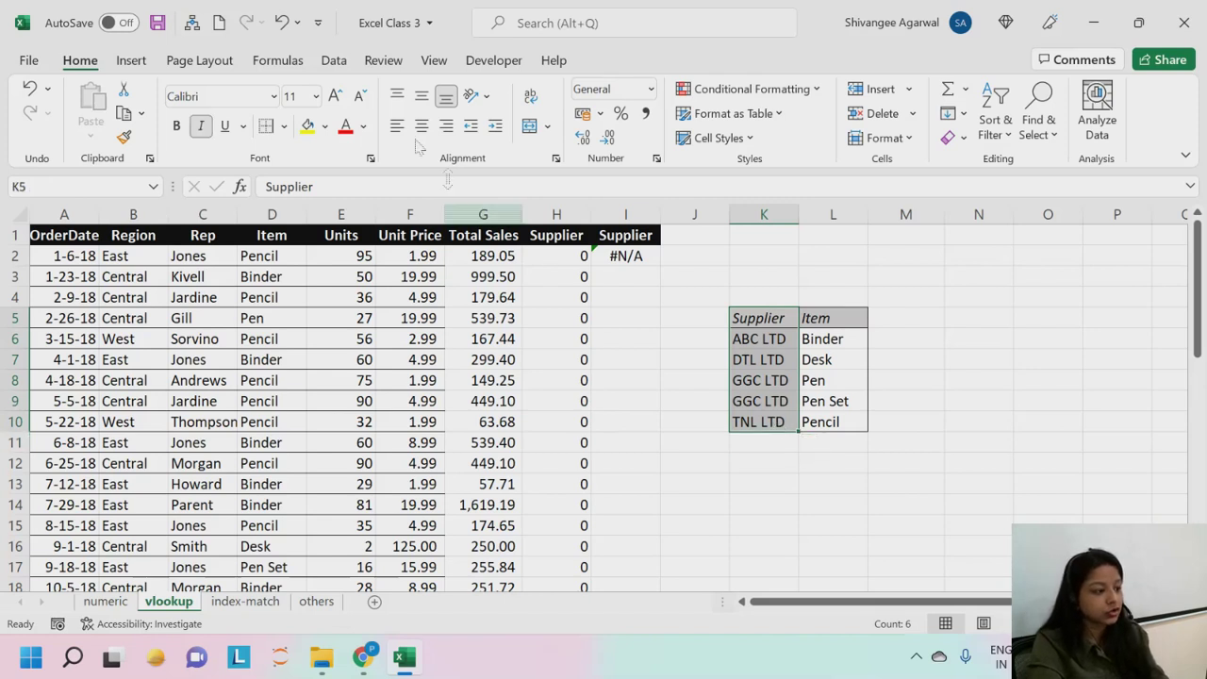
click(283, 22)
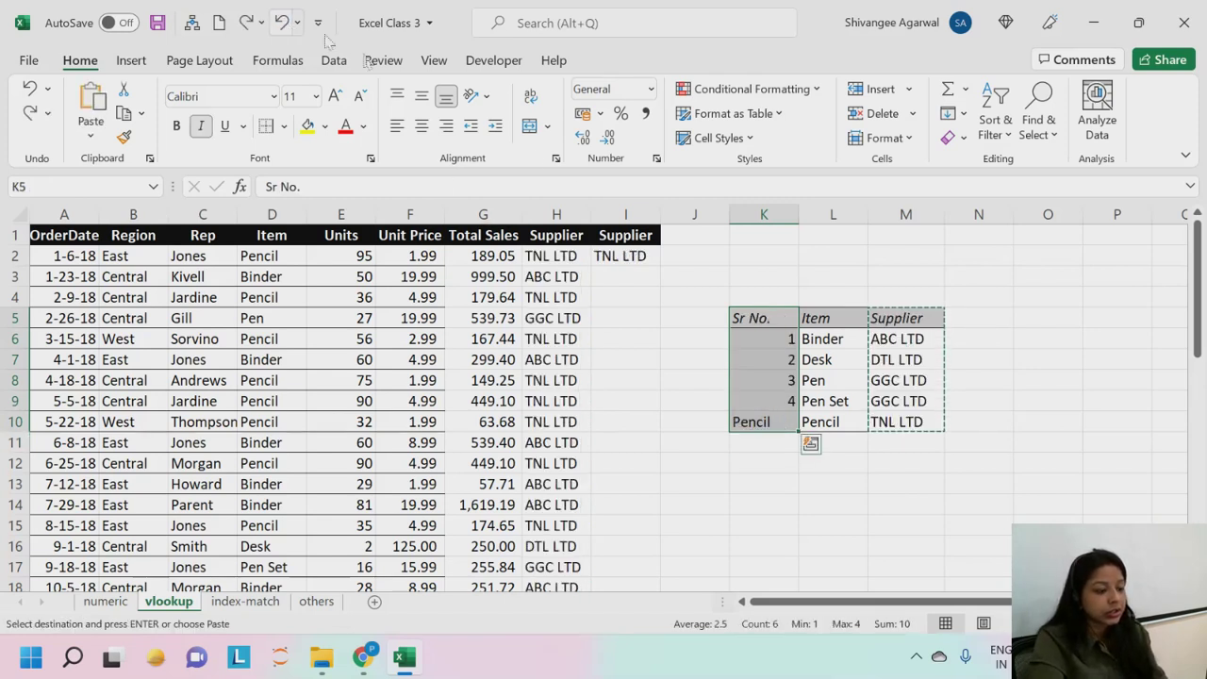
click(767, 377)
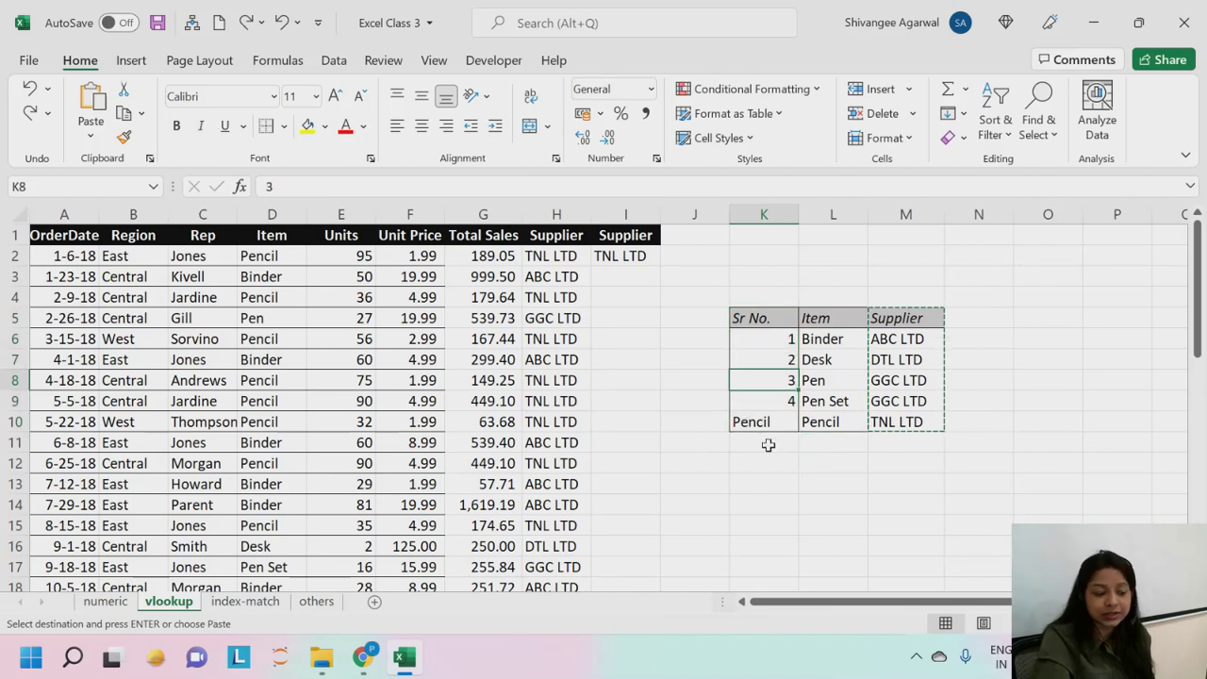
click(767, 424)
key(Escape)
text(4)
key(Return)
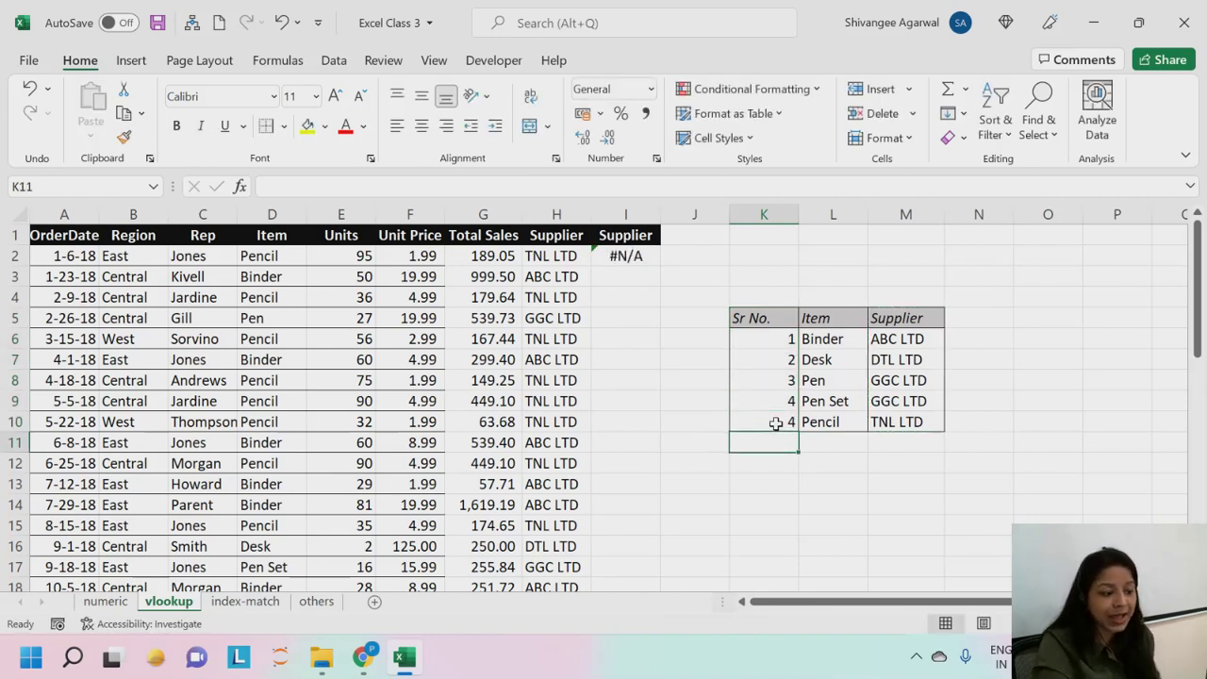
Step: Make a copy of the vlookup sheet, placed before the index-match sheet
right_click(161, 604)
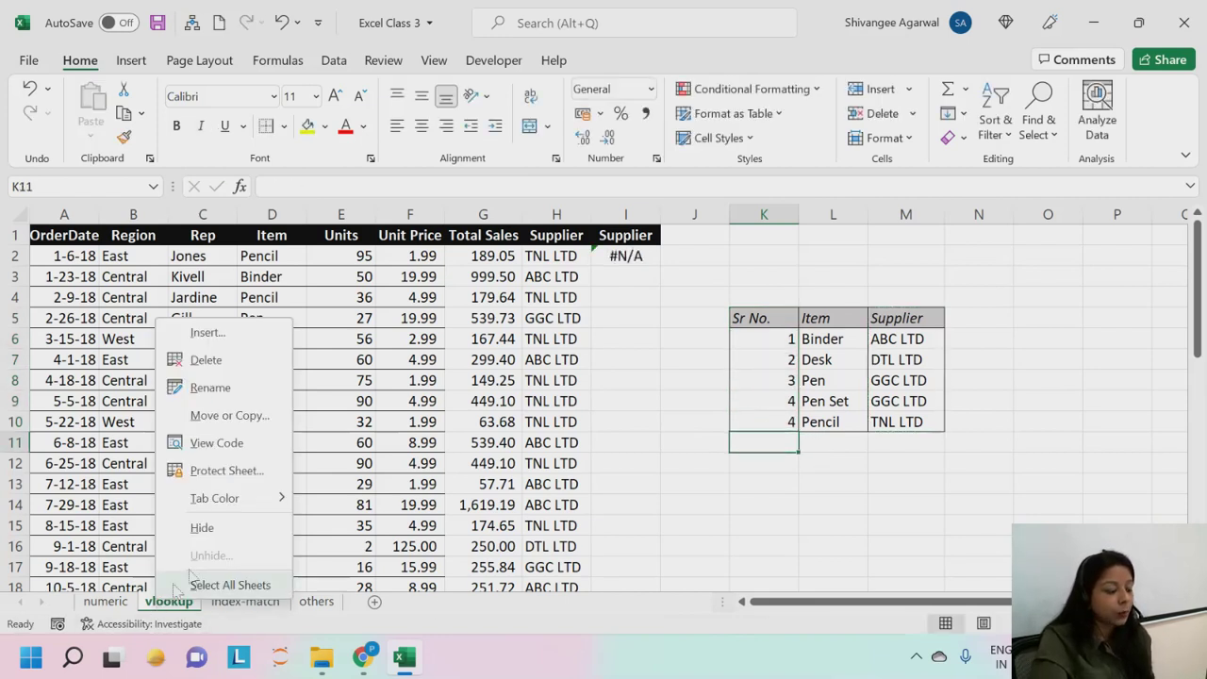
click(233, 416)
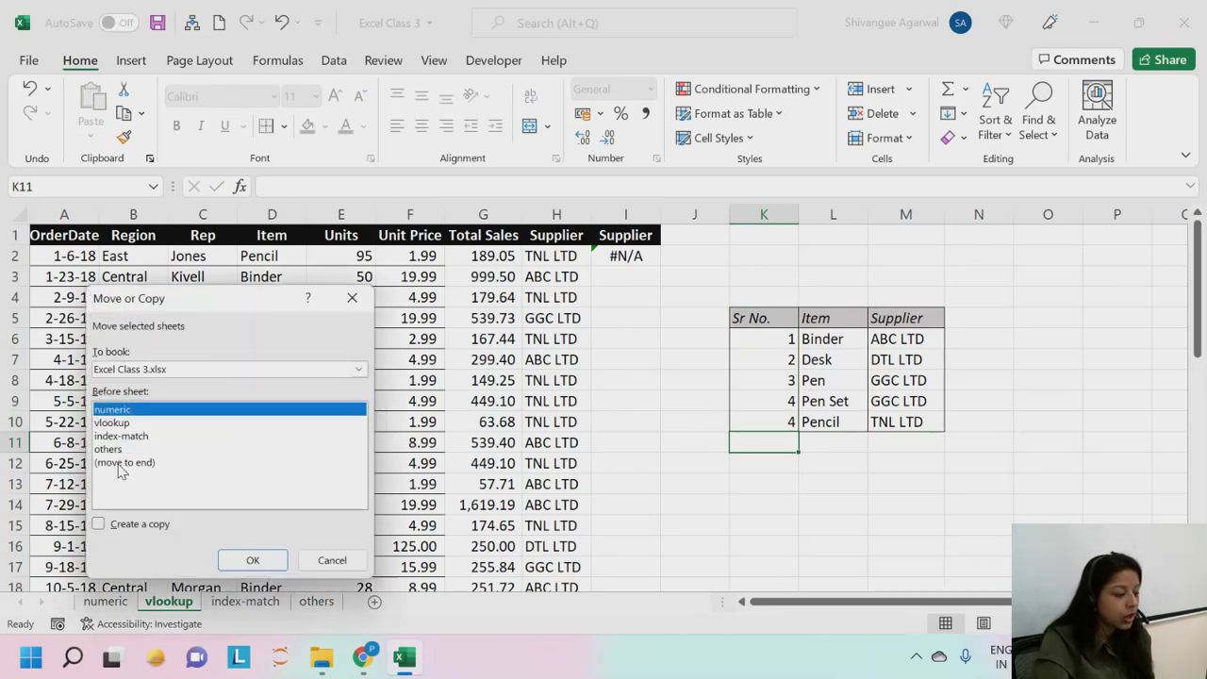
click(120, 524)
click(125, 463)
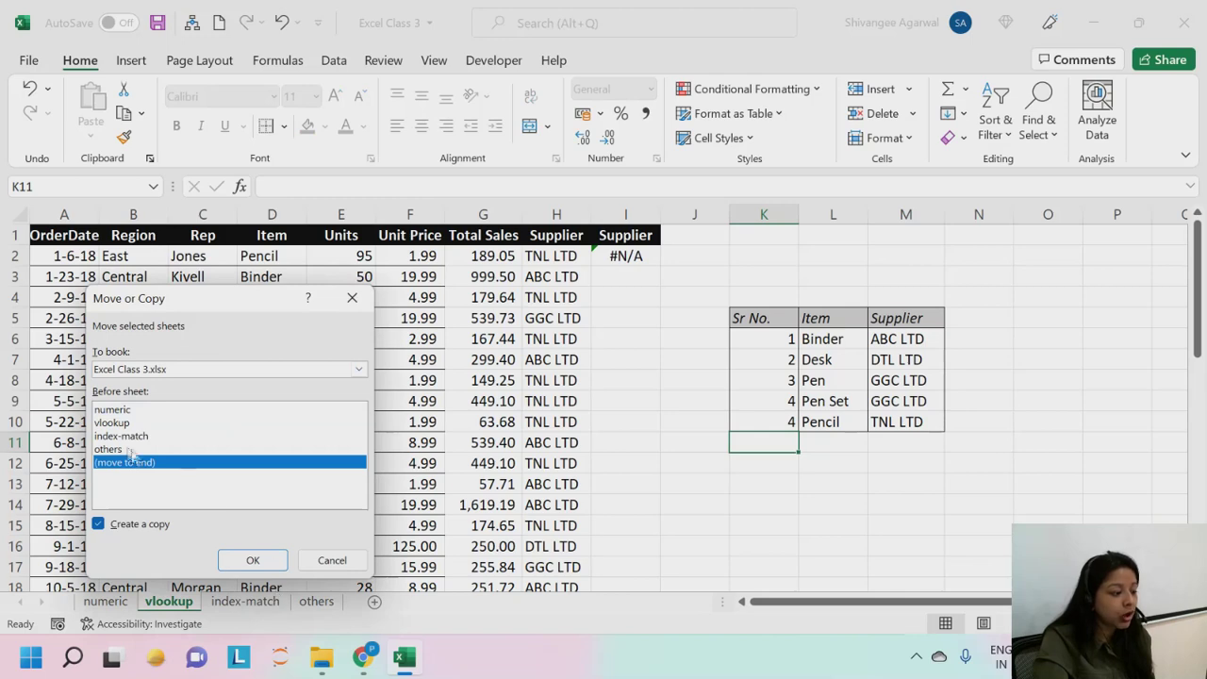
click(113, 423)
click(118, 435)
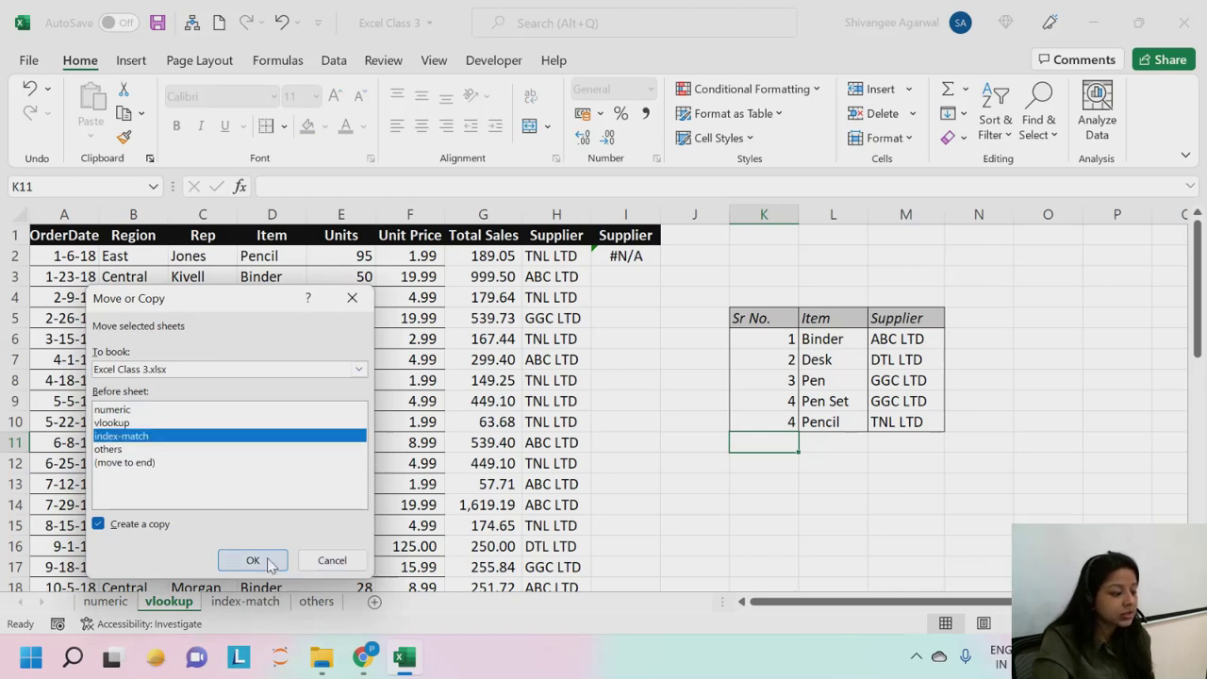
click(253, 560)
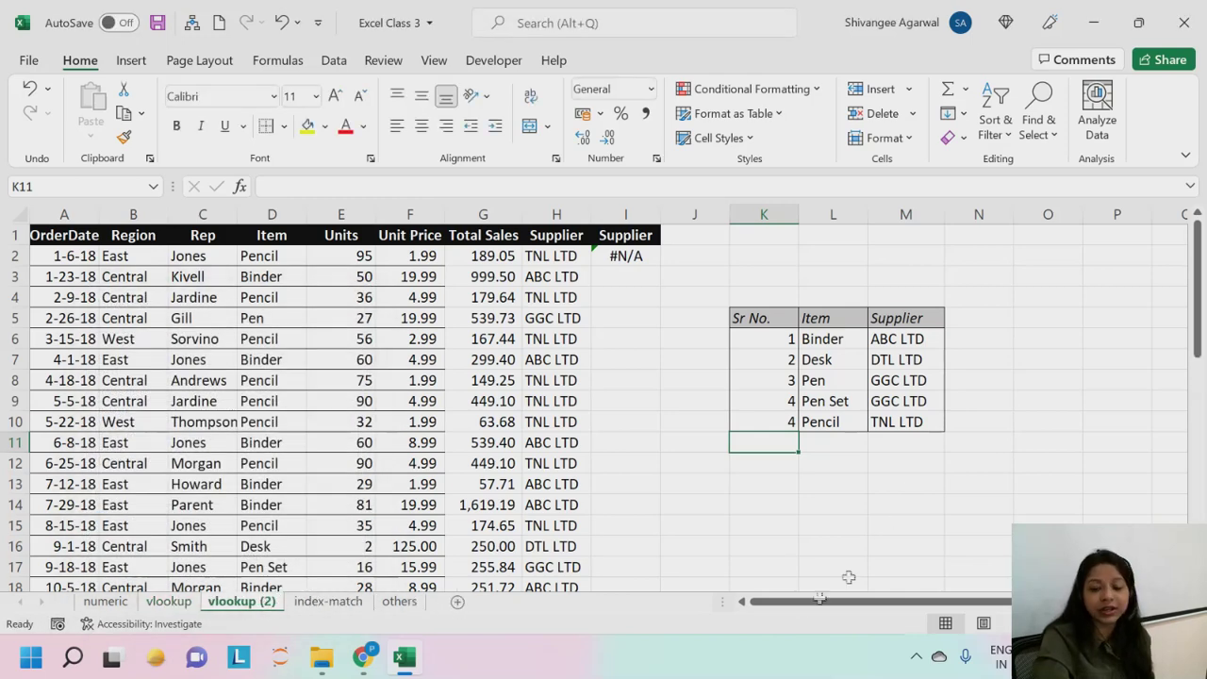
Step: Rename the copied 'vlookup (2)' sheet to 'homework'
double_click(242, 602)
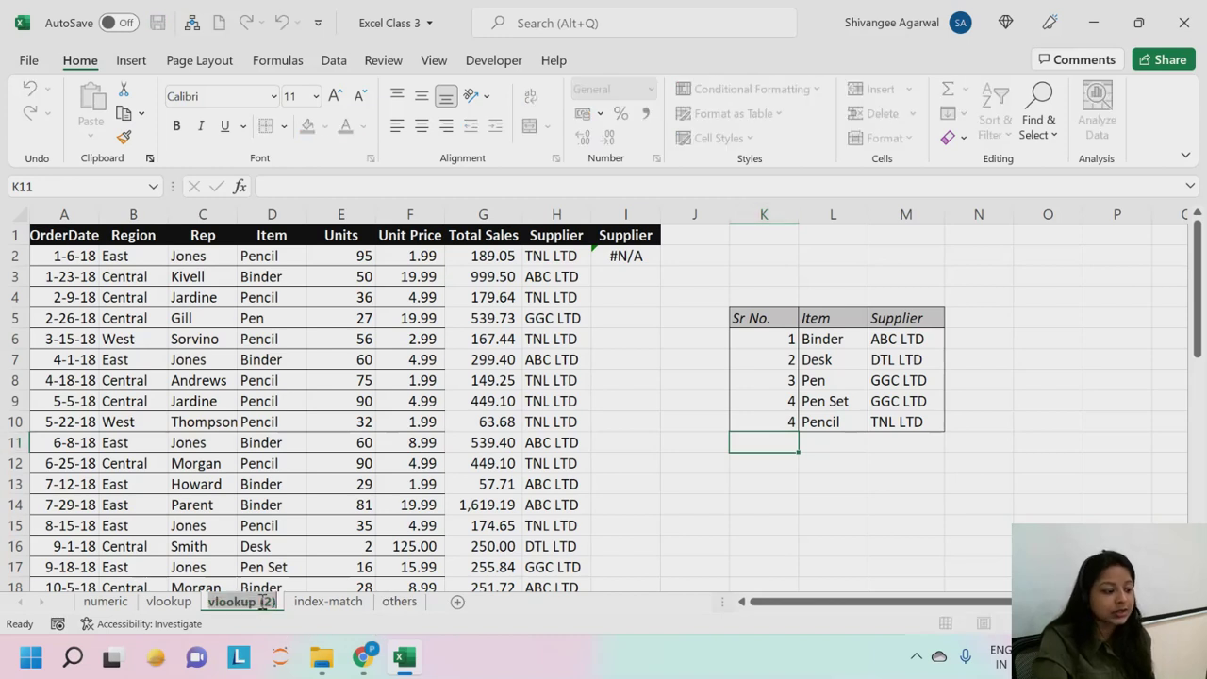
text(homework)
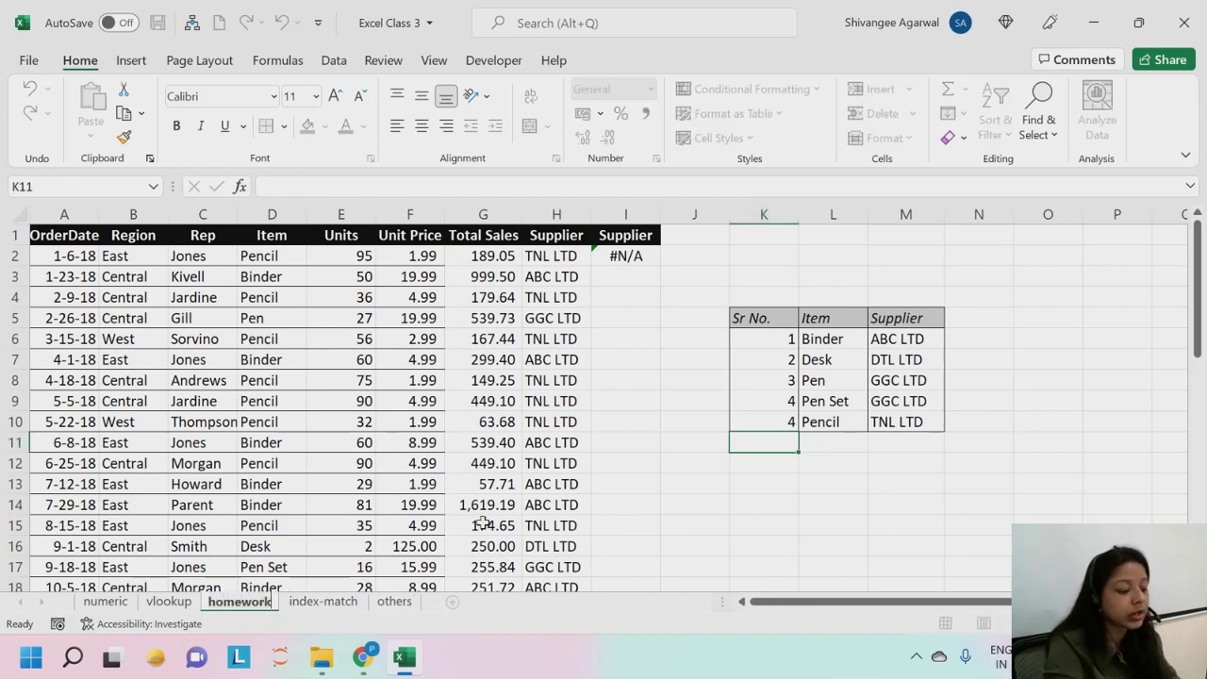
key(Return)
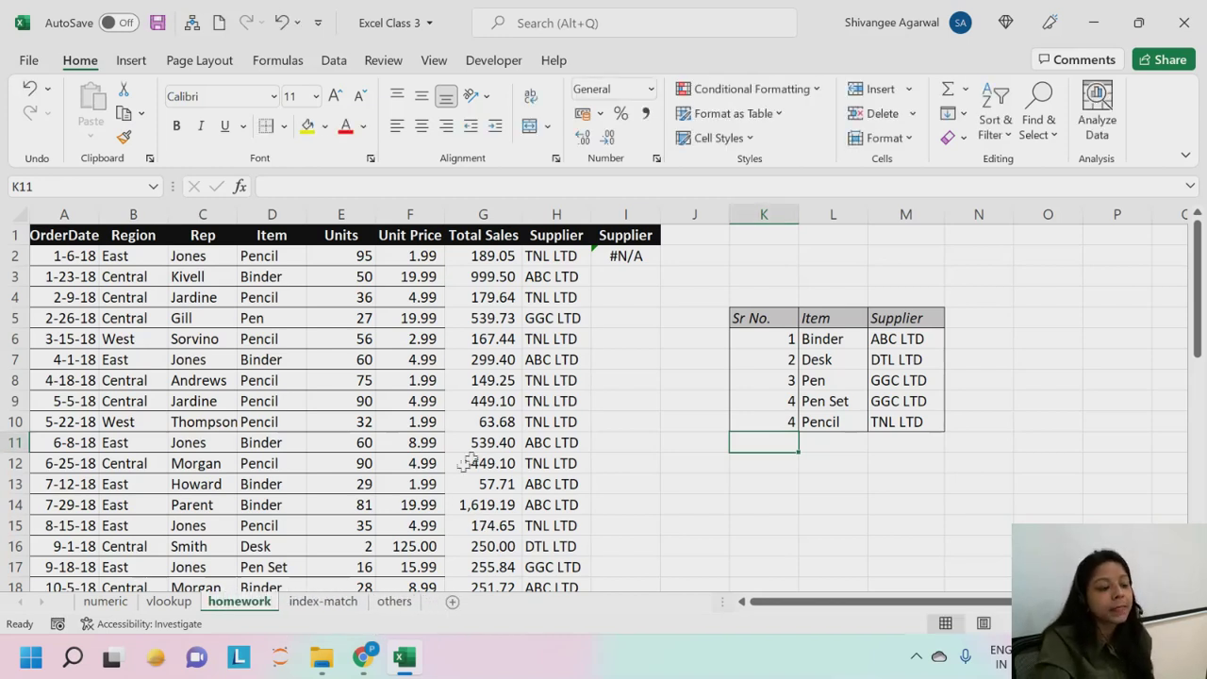
click(769, 214)
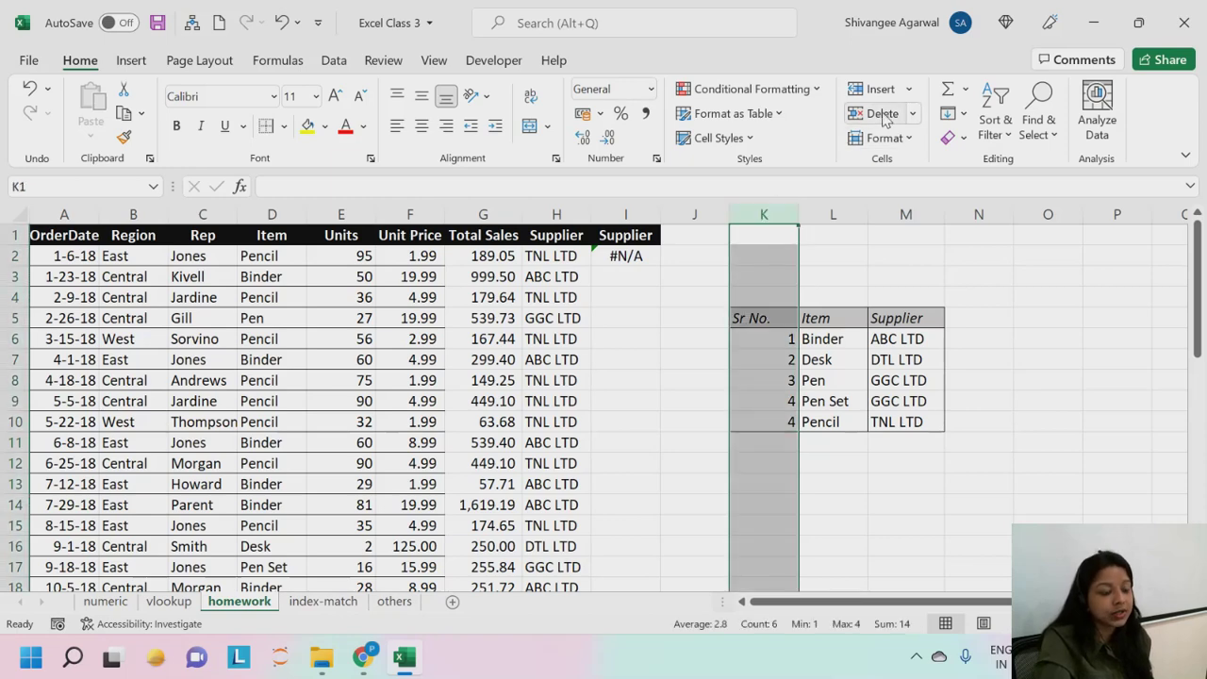
Step: Delete the Sr No. column and the extra #REF! Supplier column
click(879, 113)
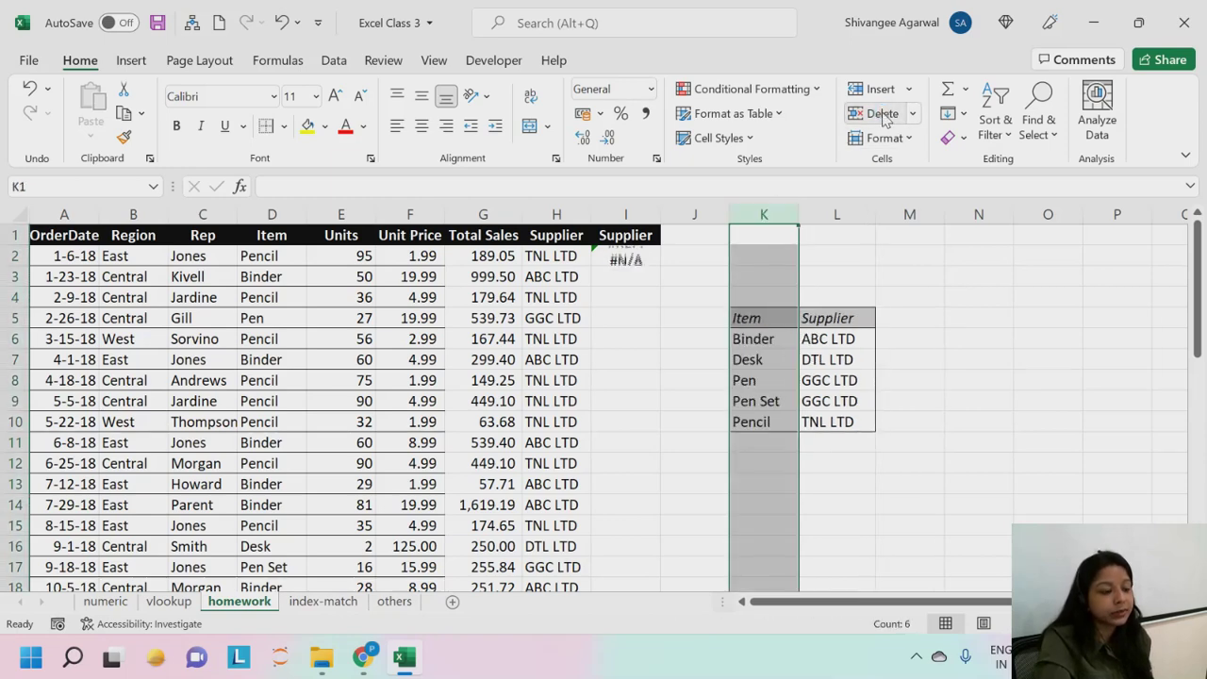
click(629, 215)
click(870, 114)
Step: Insert a blank column at I and move the lookup Supplier values before Item
click(865, 92)
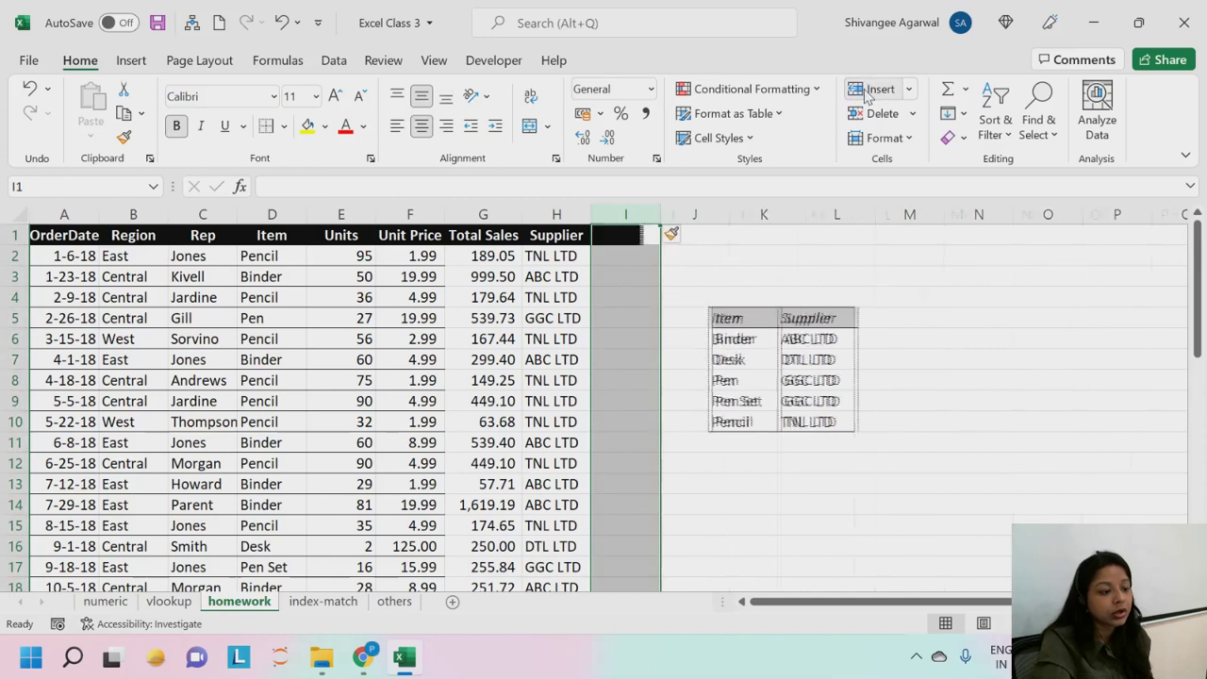
click(809, 357)
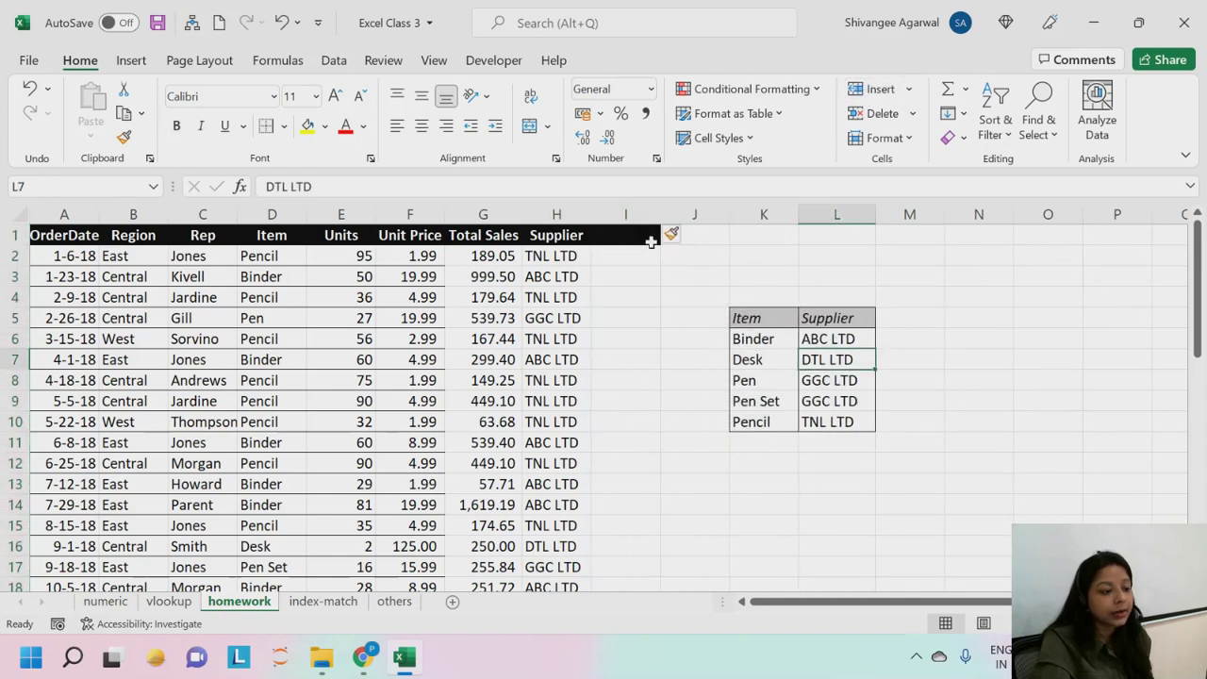
drag(852, 316, 851, 412)
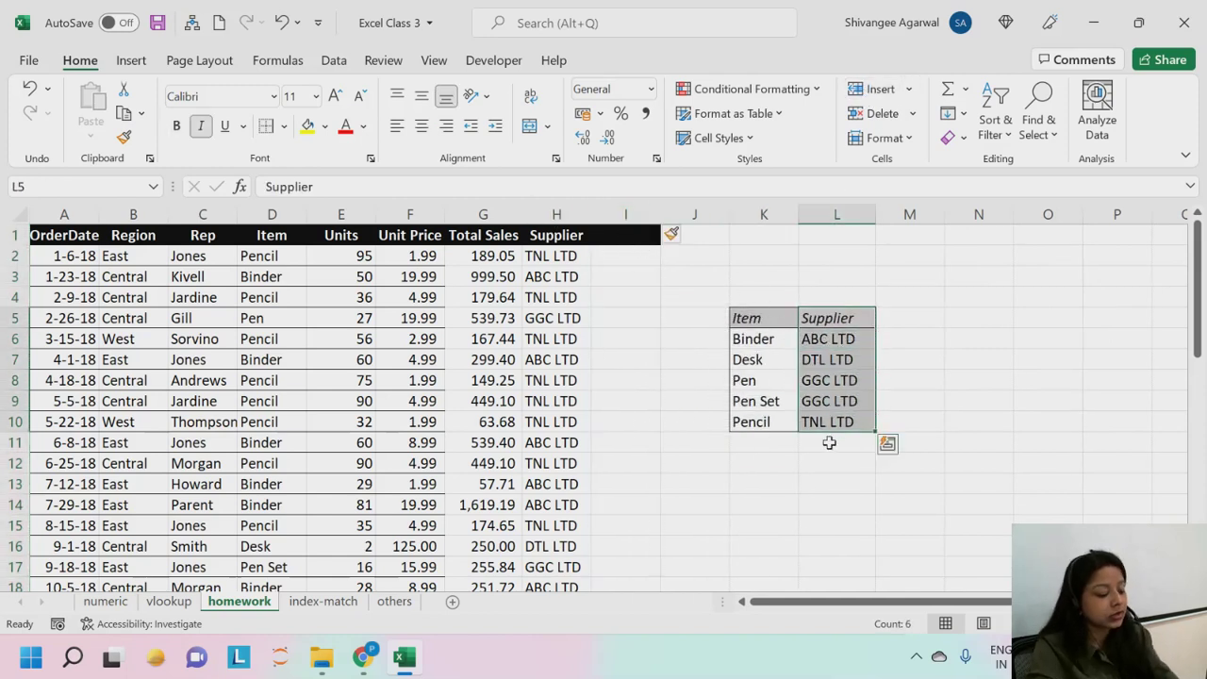
key(ctrl+c)
click(683, 321)
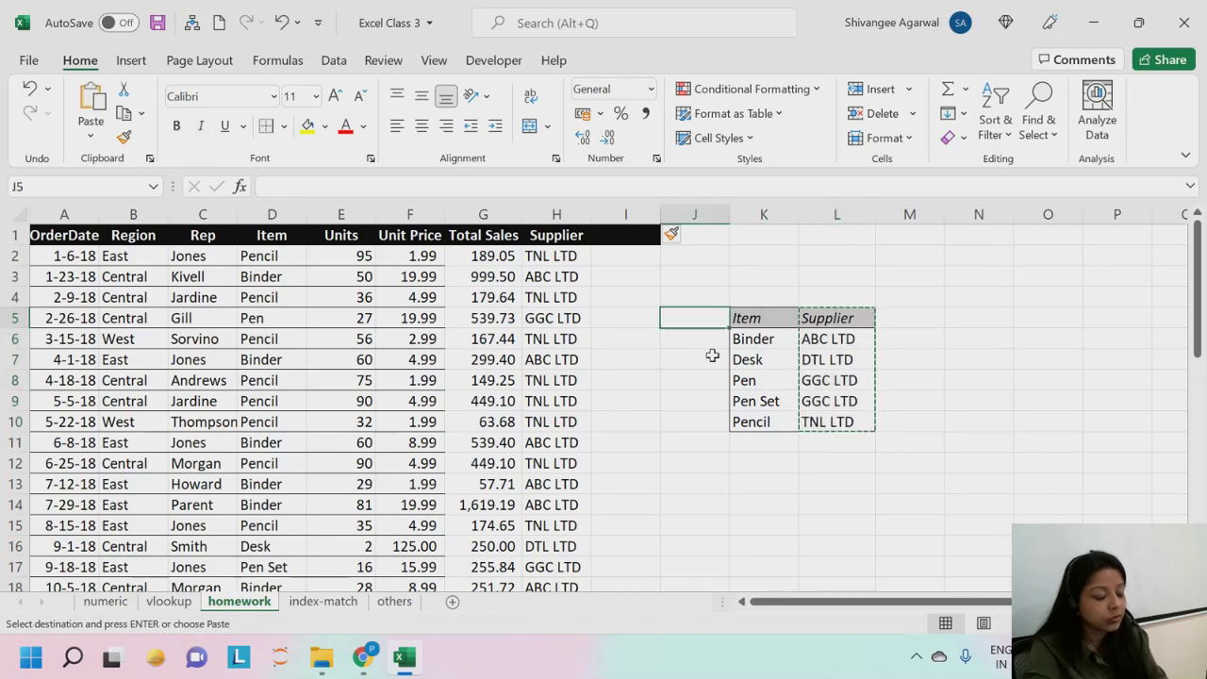
key(Return)
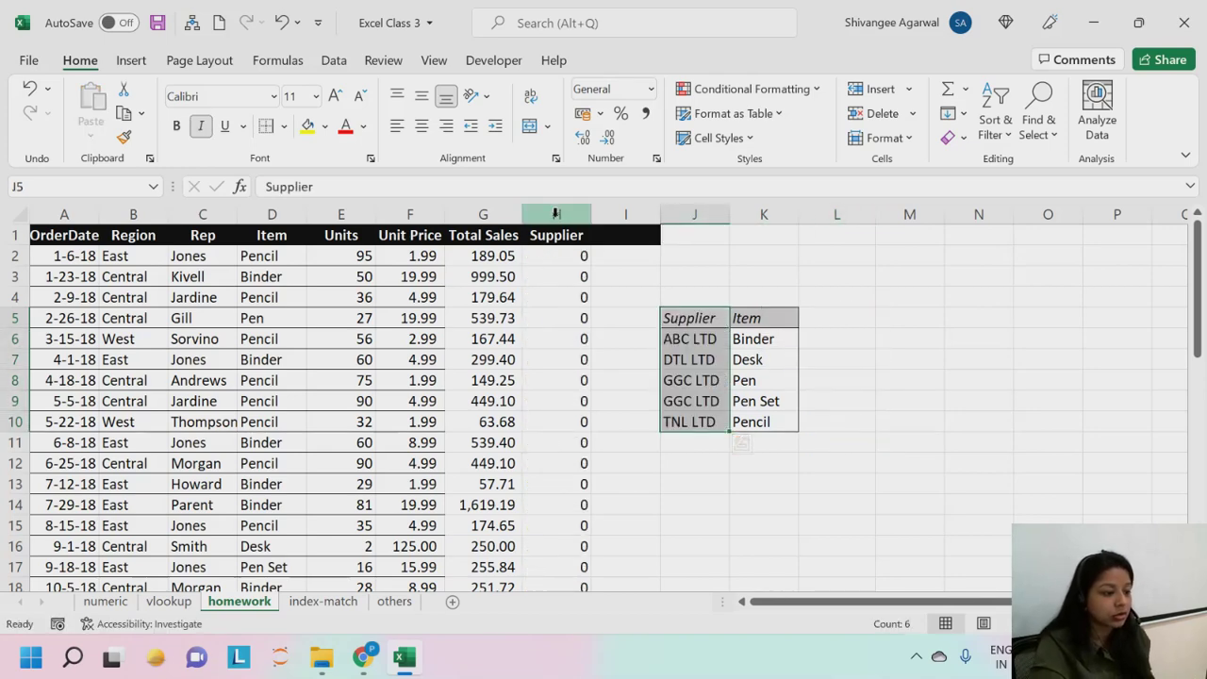
Step: Clear the main table's Supplier column H
click(555, 211)
key(Delete)
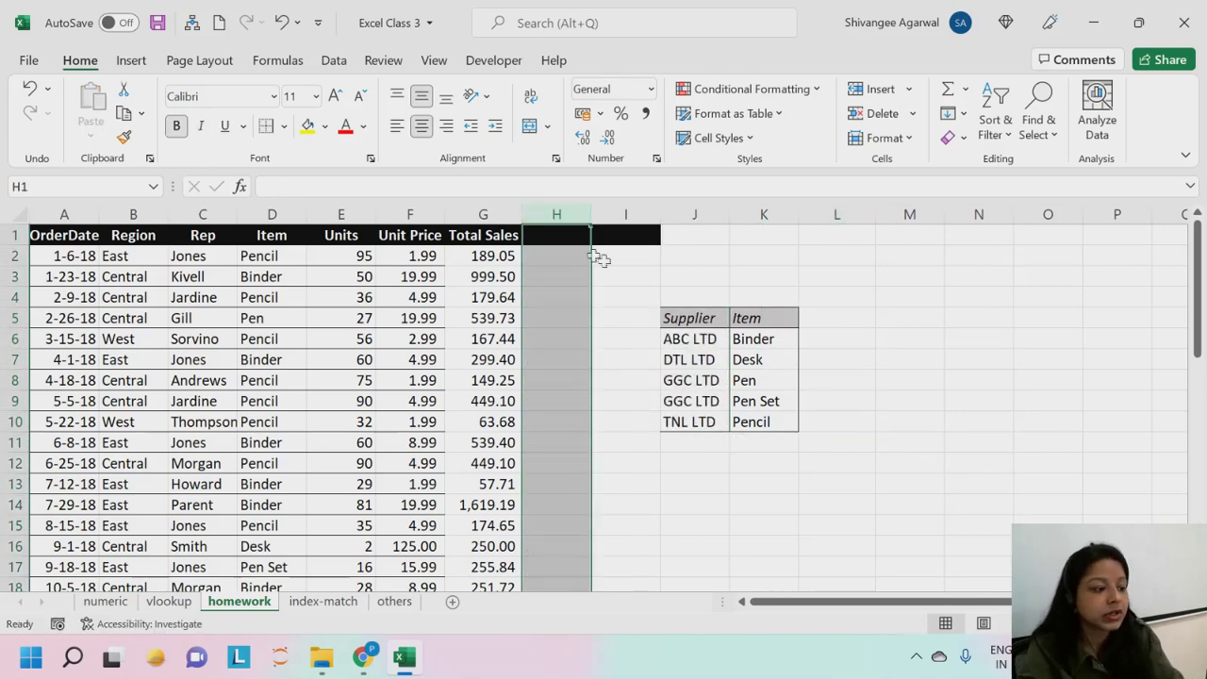
click(623, 275)
Step: Add a left border to the lookup table's Supplier entries
click(702, 300)
drag(701, 319, 701, 418)
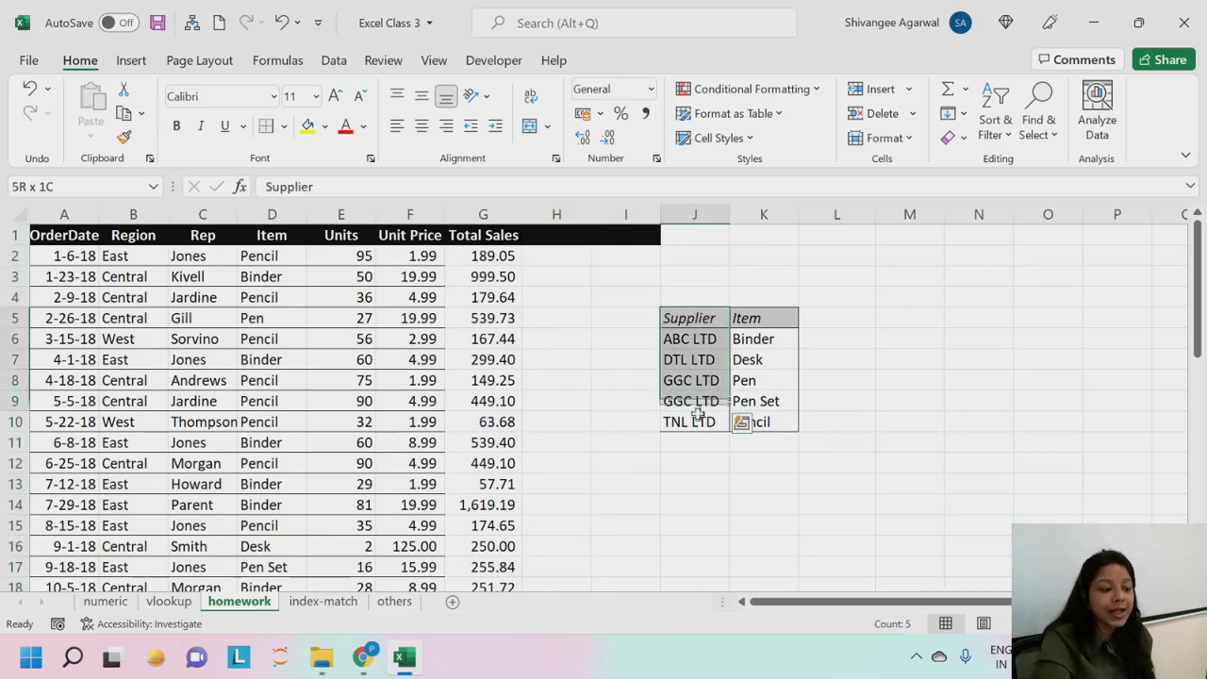
click(283, 125)
click(319, 241)
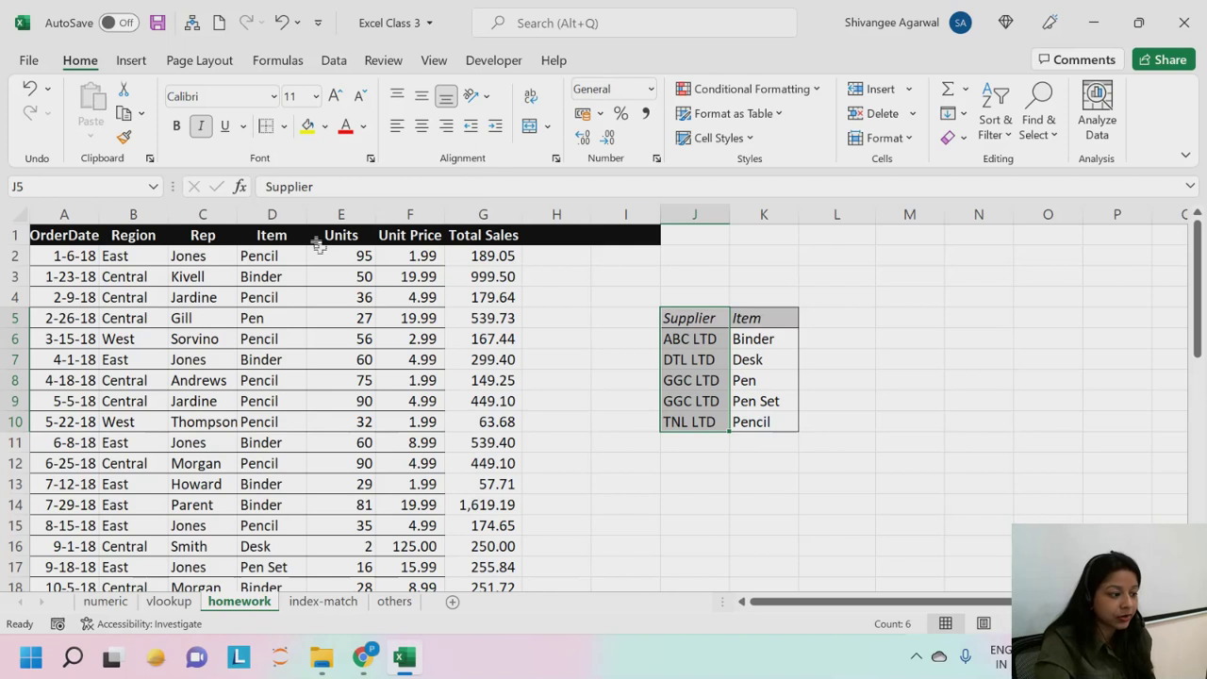
click(622, 426)
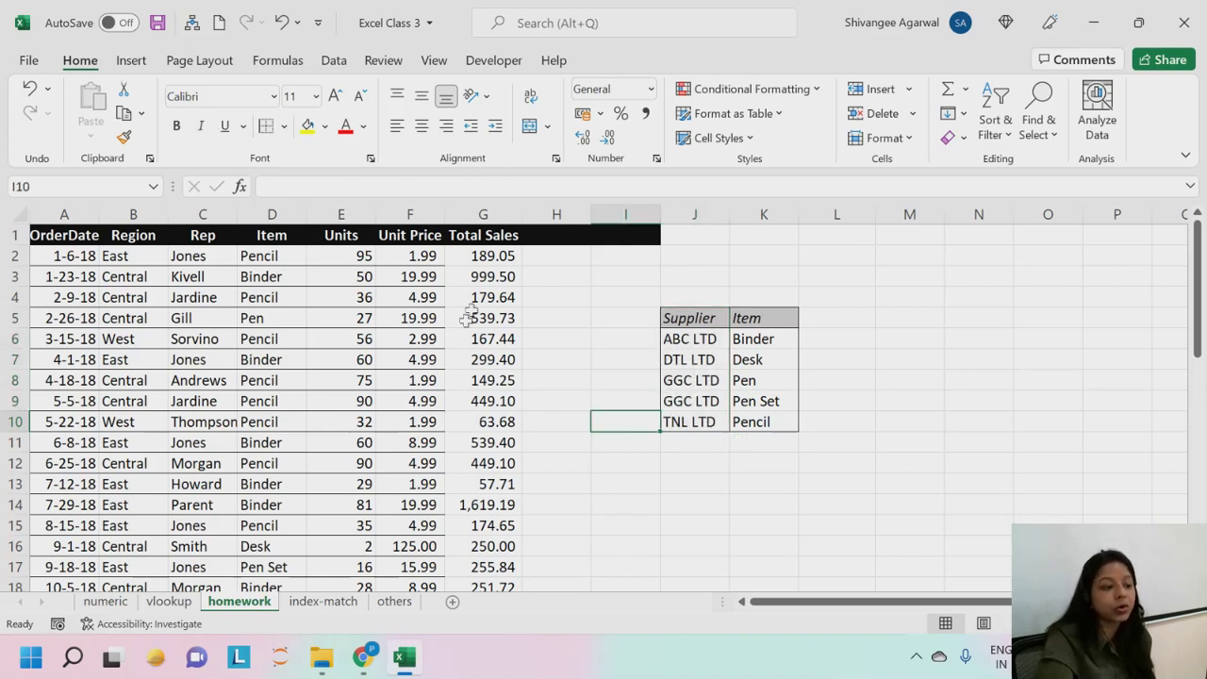
Step: Enter the heading 'Supplier' in cell H1
click(534, 239)
text(Su)
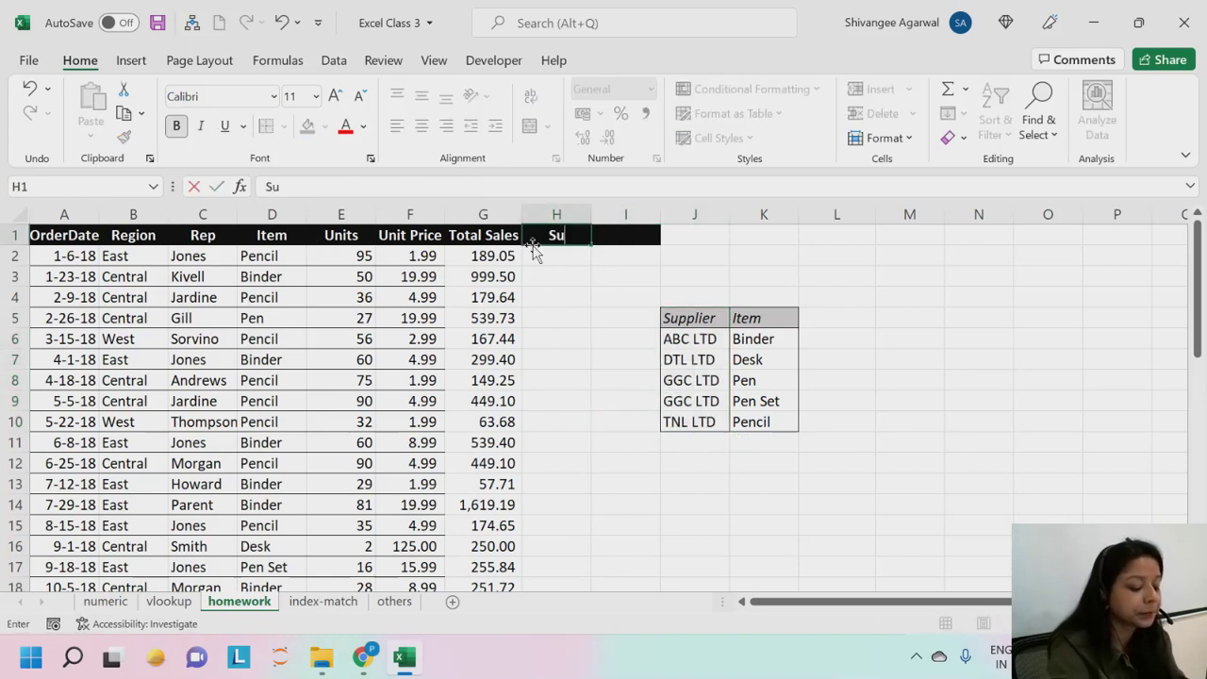
text(pplier)
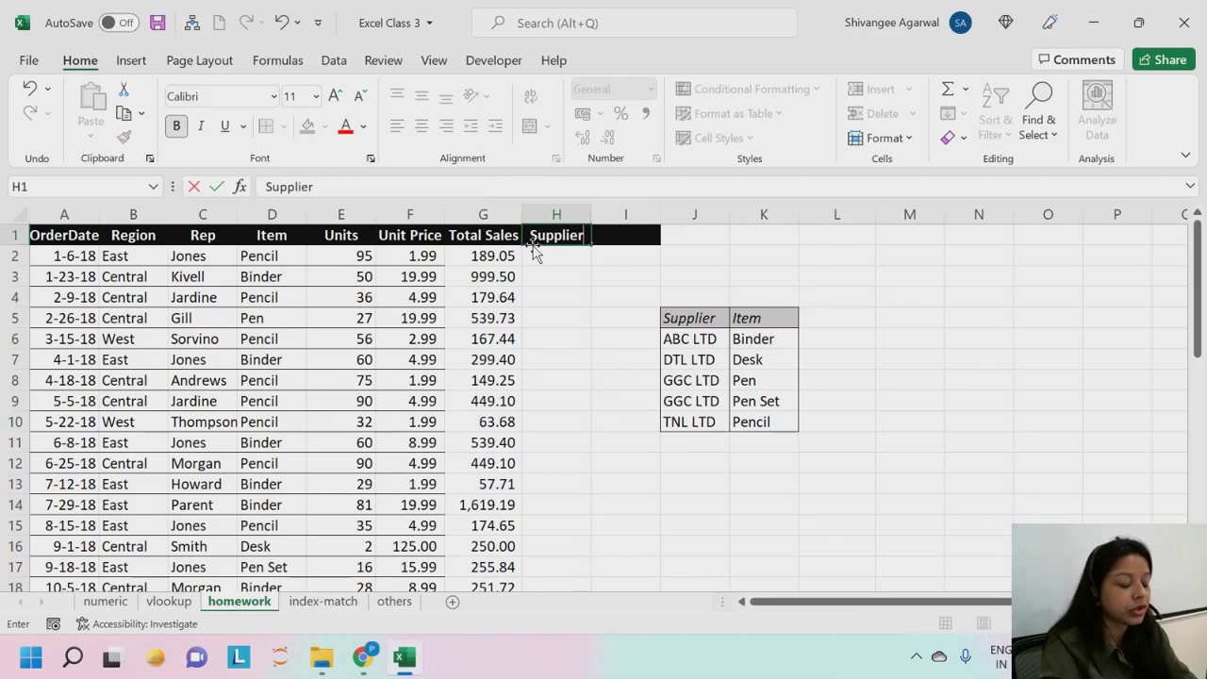
key(Return)
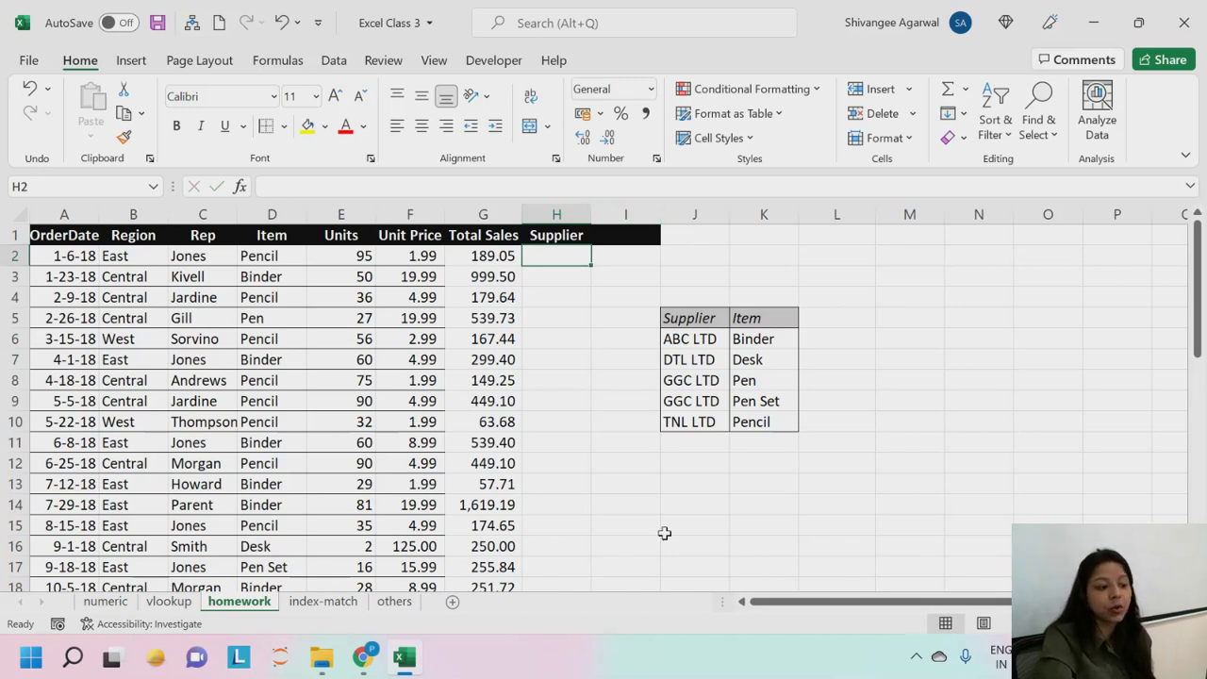
Step: Review the Supplier and Item lookup ranges, then go to the index-match sheet
drag(712, 318, 717, 425)
drag(783, 298, 785, 443)
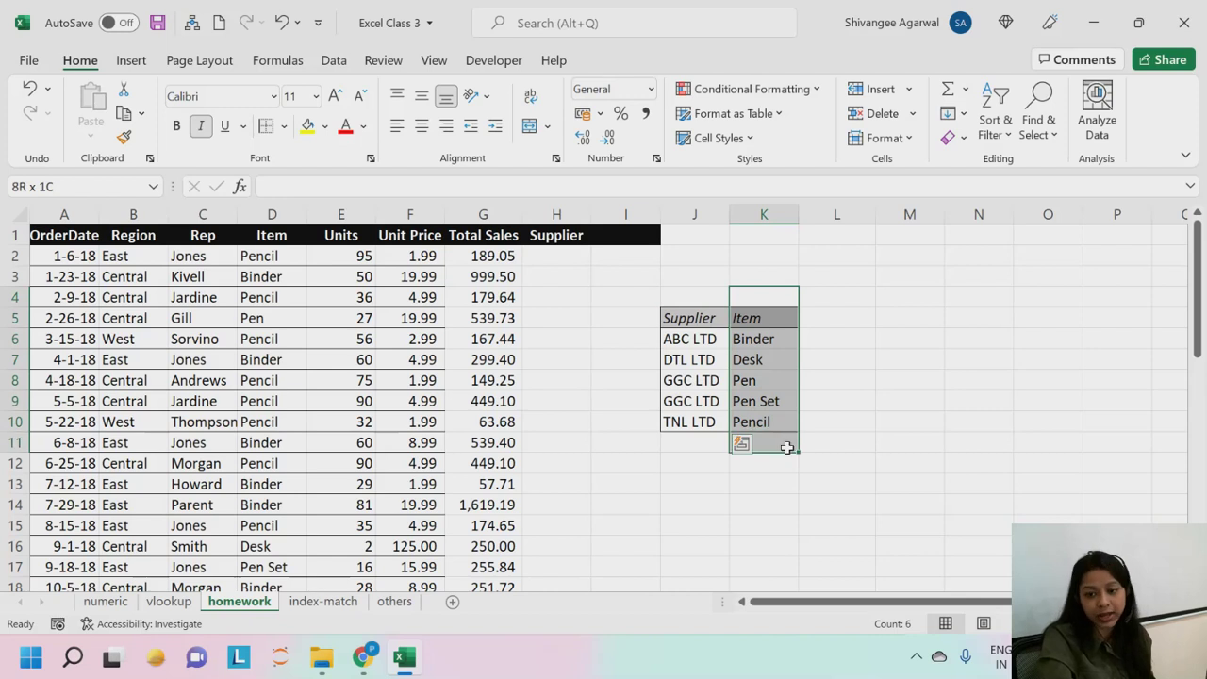
click(293, 262)
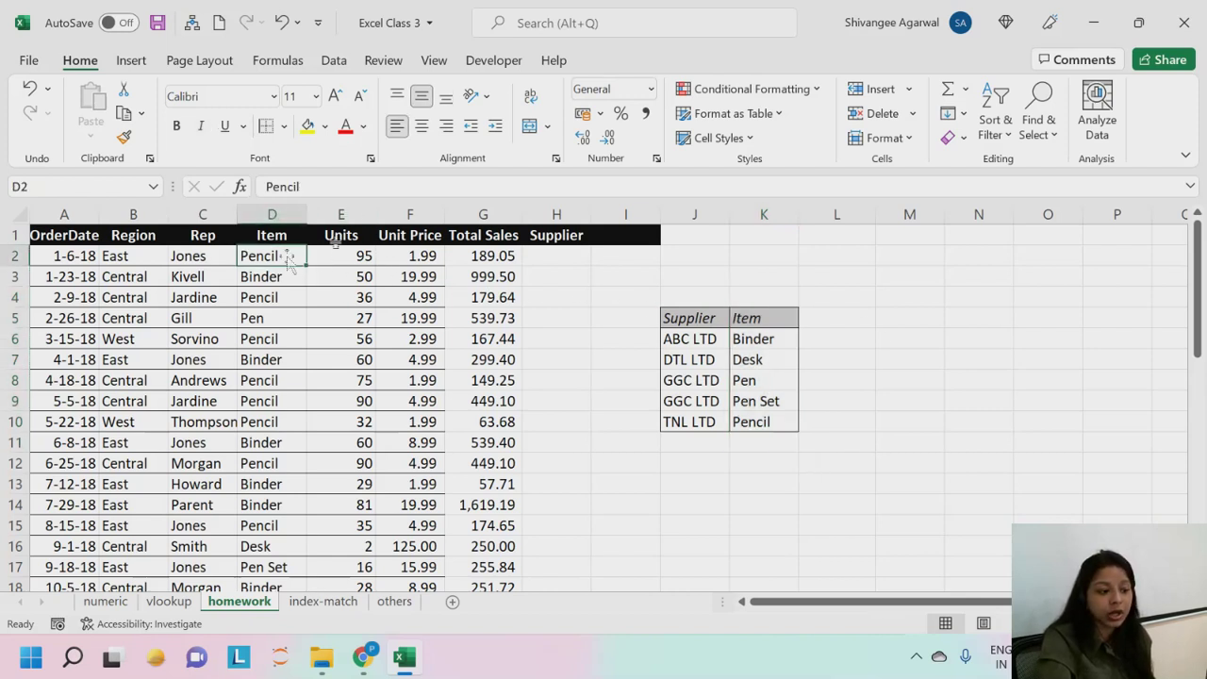
drag(304, 257, 766, 494)
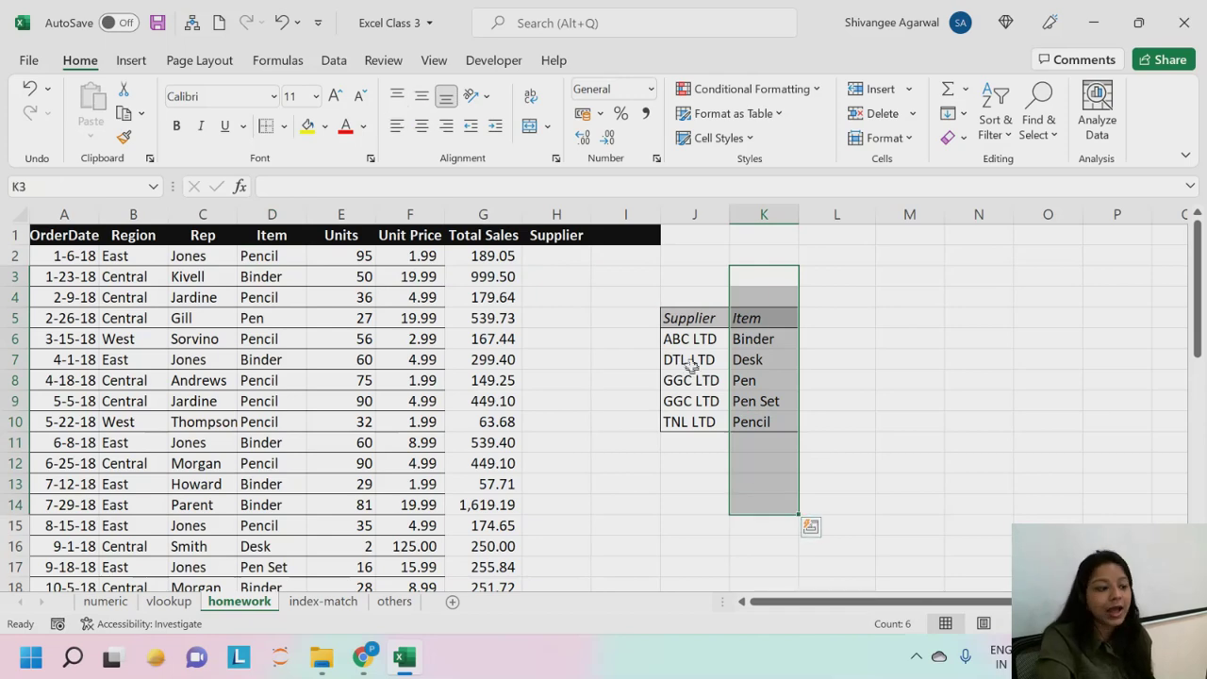
drag(669, 277, 673, 495)
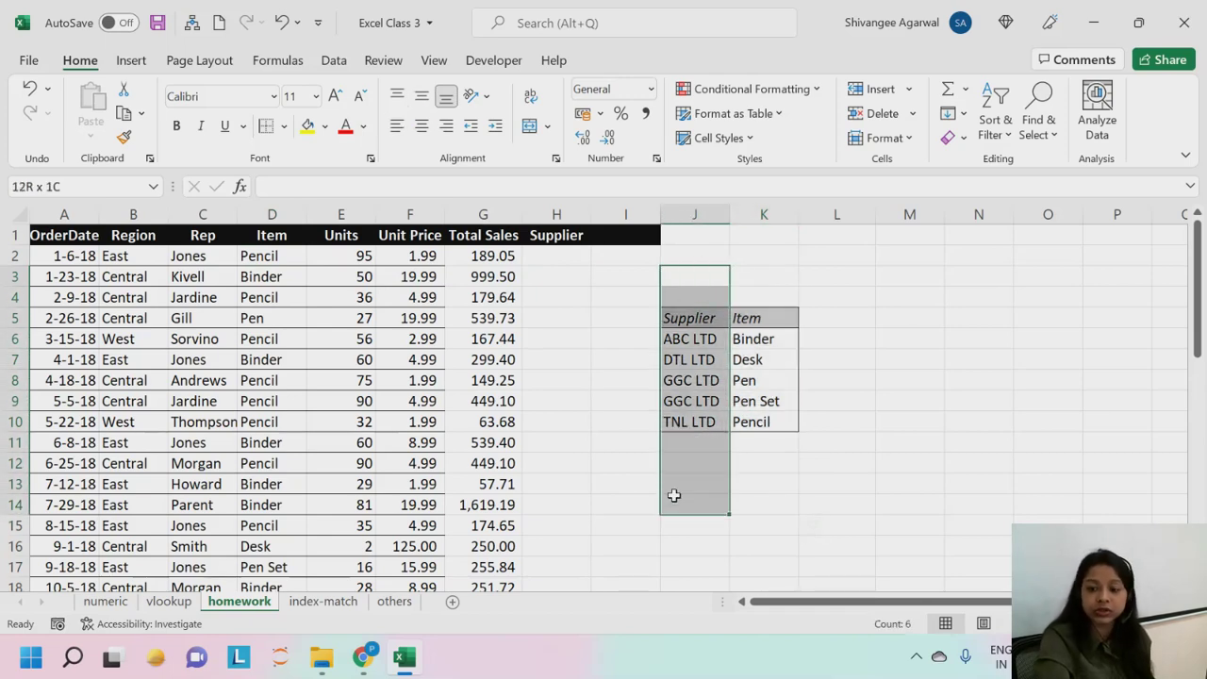
click(415, 256)
click(323, 600)
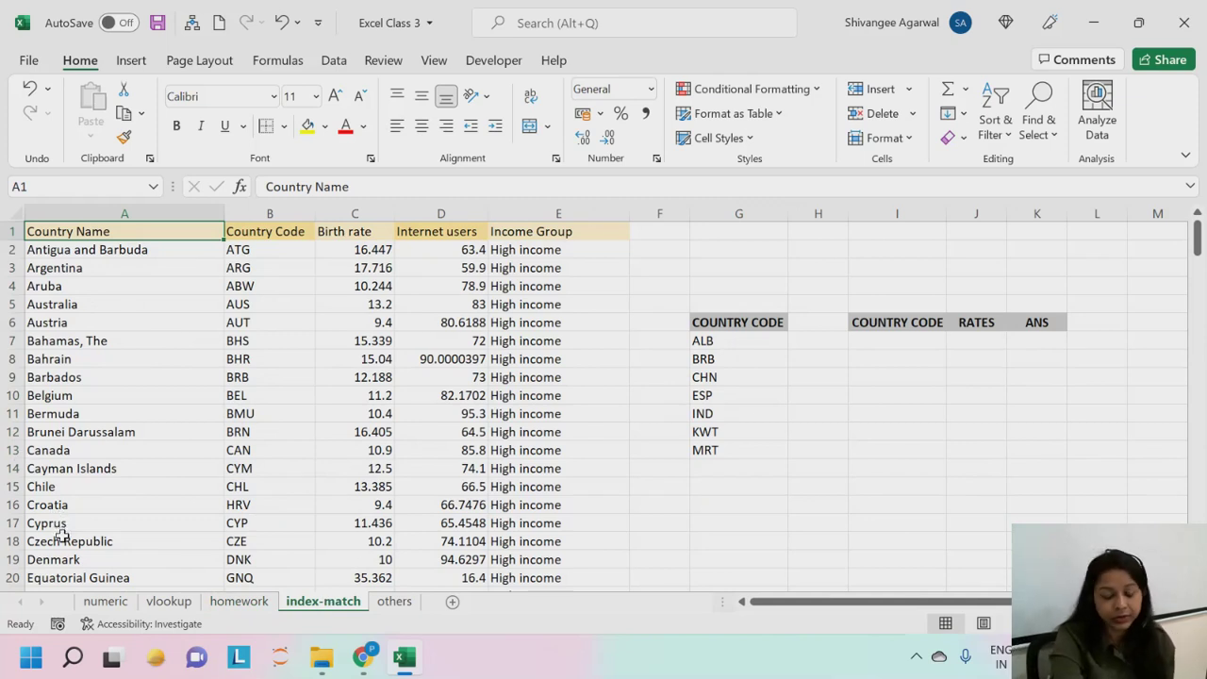
click(184, 601)
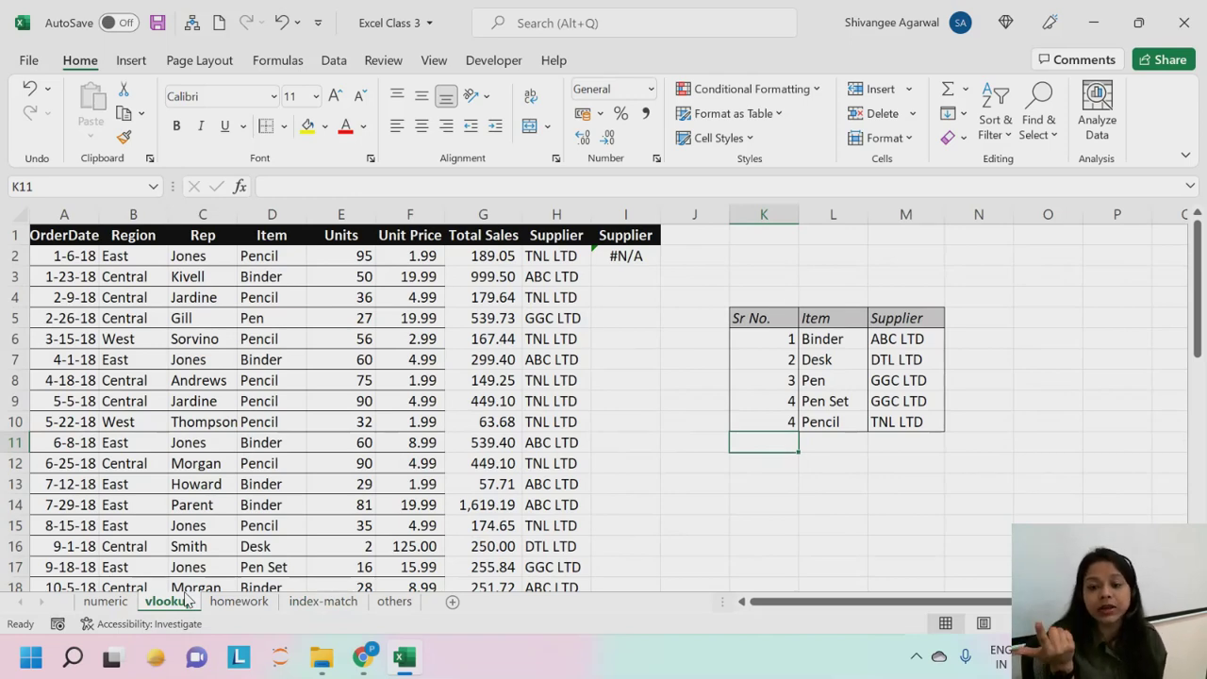
click(231, 603)
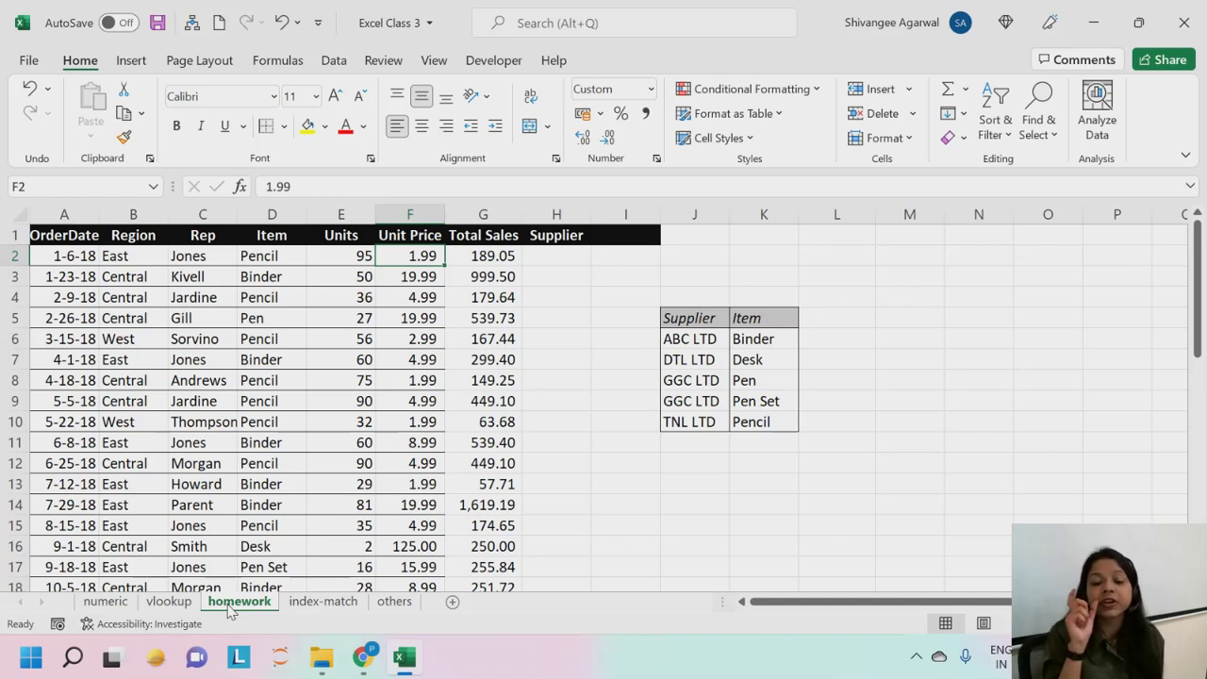
drag(689, 257, 666, 467)
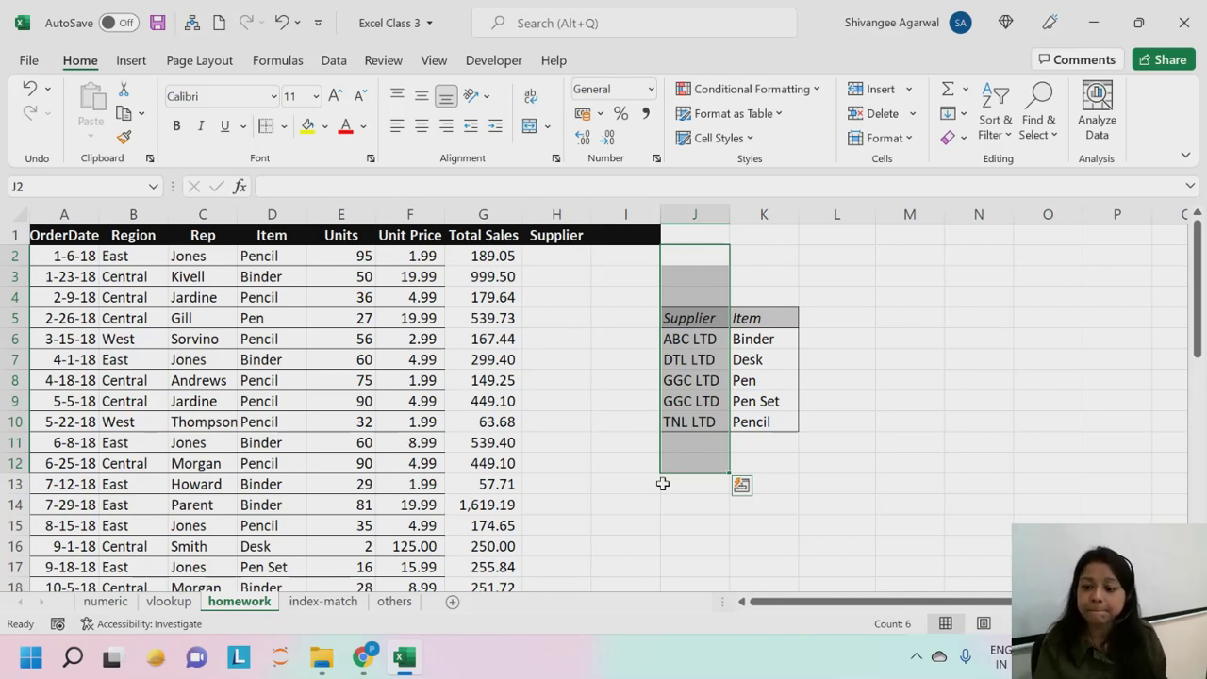
click(695, 317)
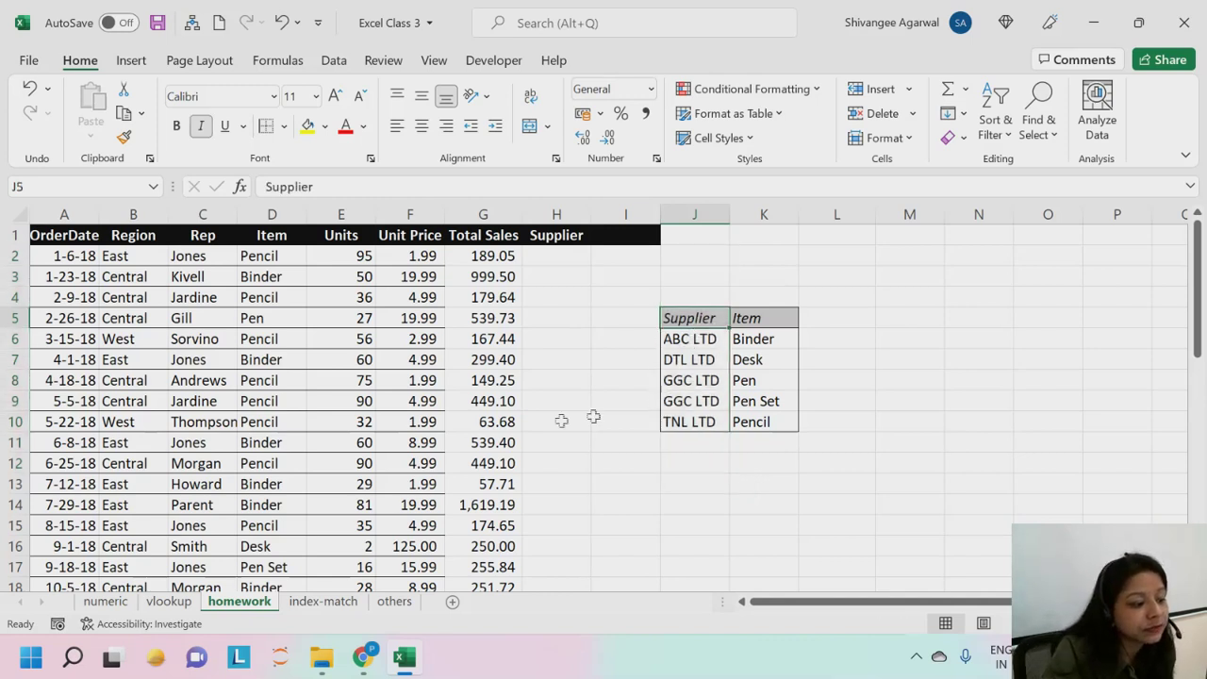
click(318, 601)
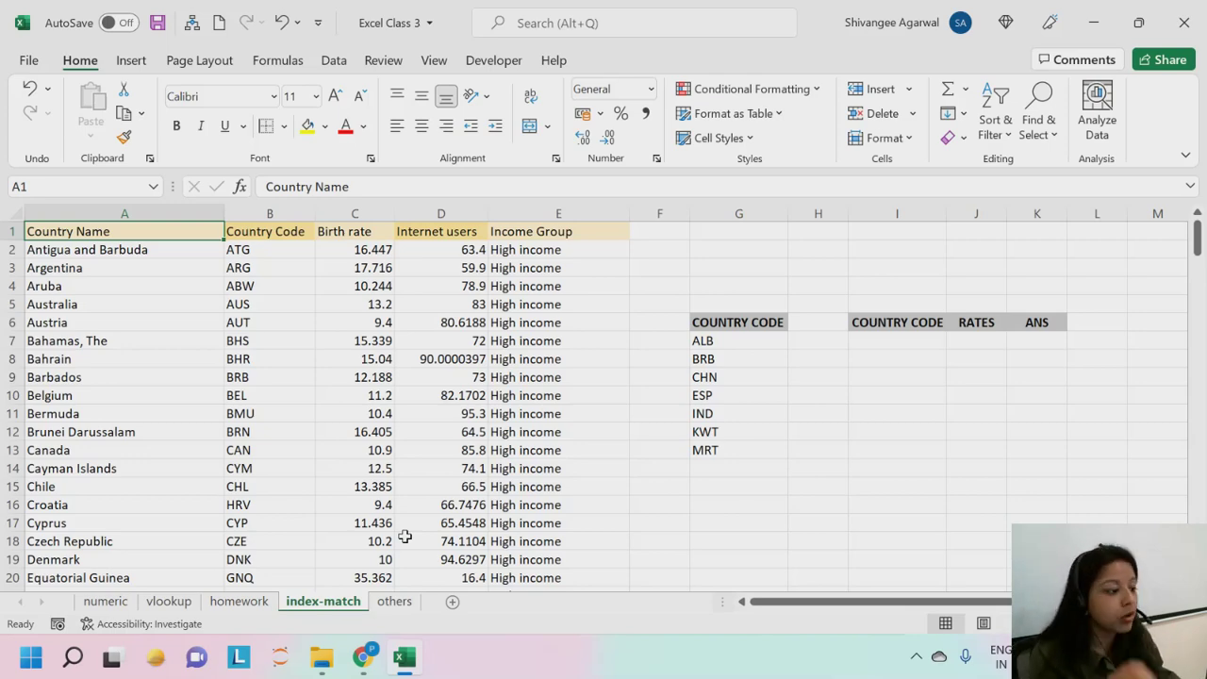
Step: Jump through the country list and select the codes from Argentina to Chile
scroll(776, 404, up, 1)
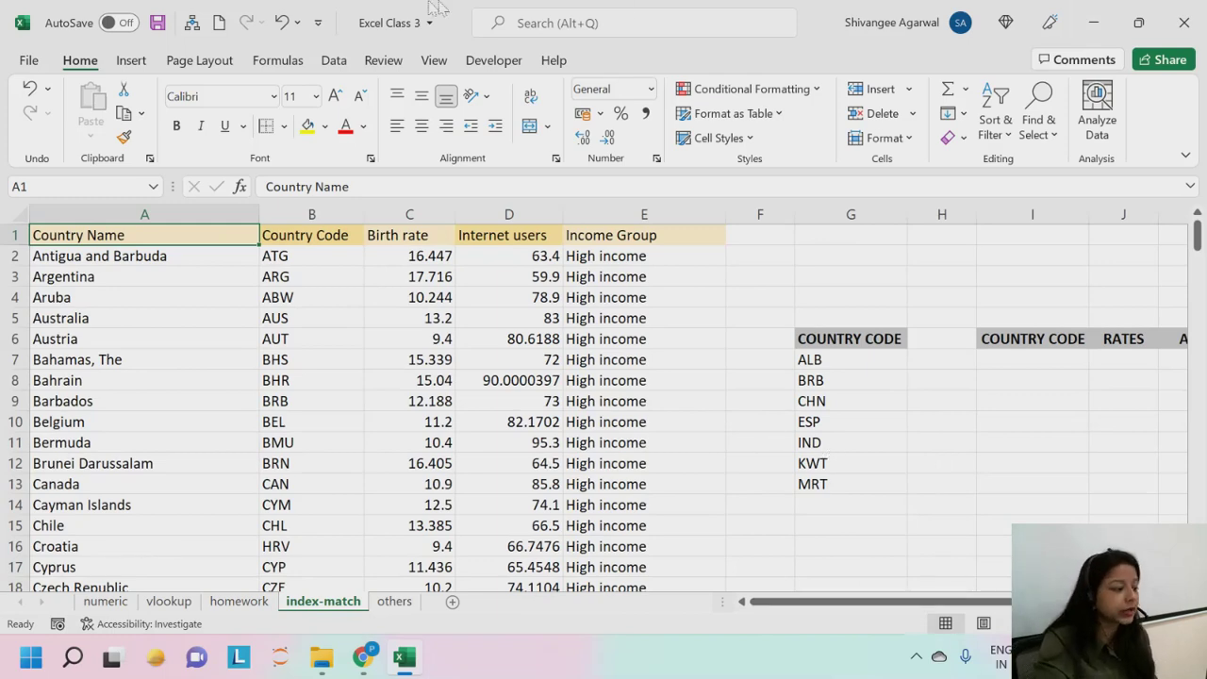
key(Down)
key(ctrl+Down)
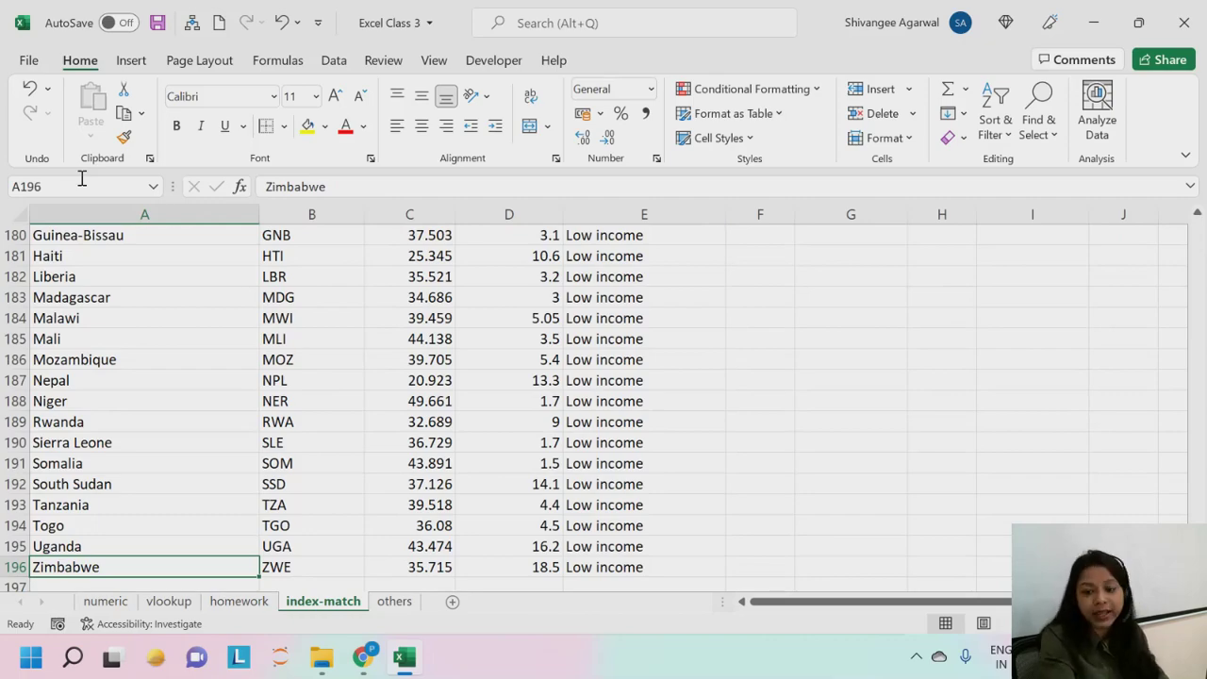
key(ctrl+Up)
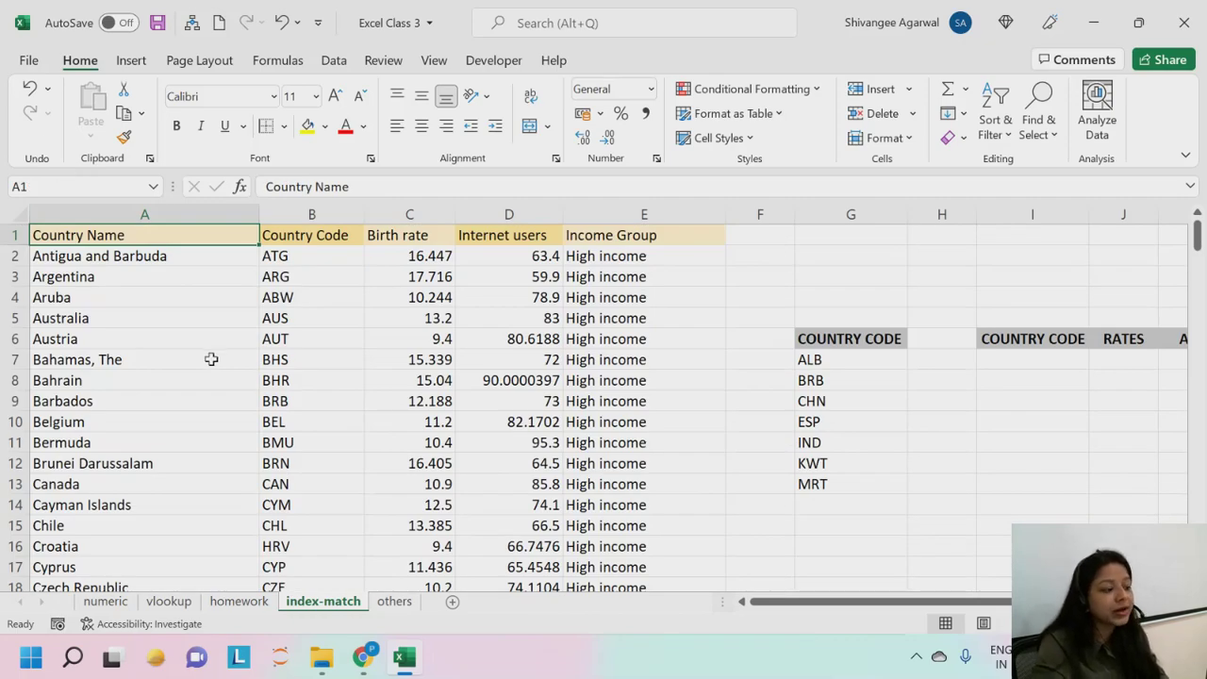
scroll(201, 345, down, 1)
drag(94, 268, 119, 477)
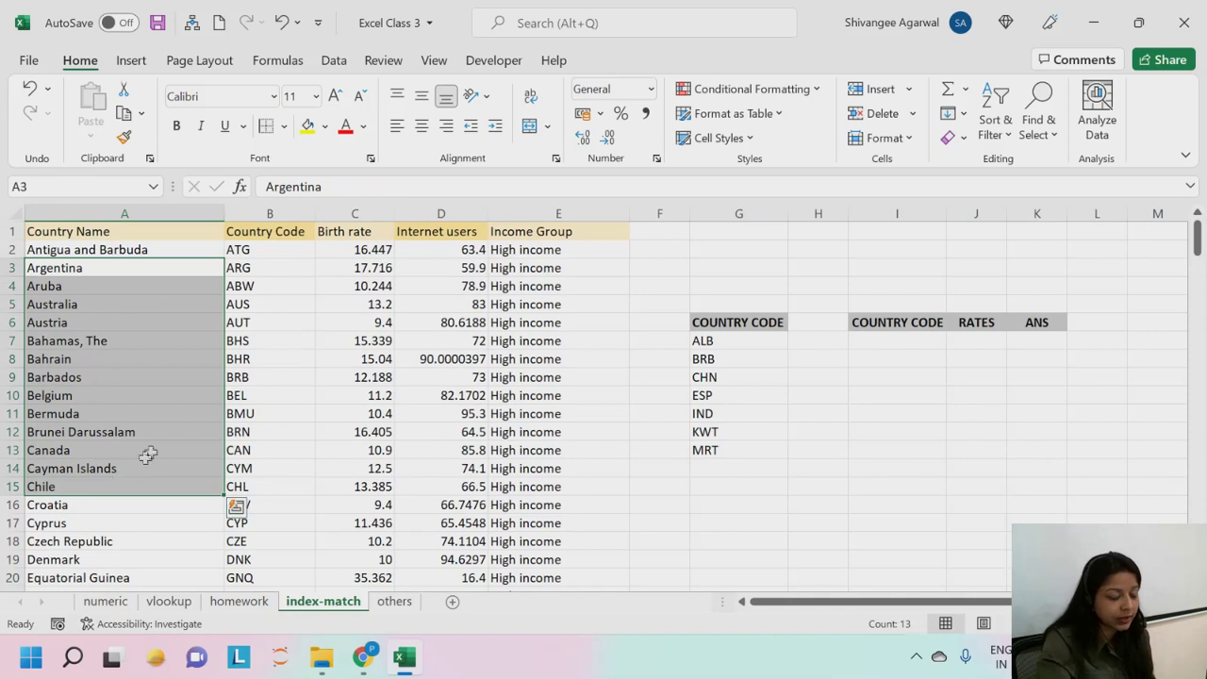
drag(251, 268, 251, 483)
Step: View the 3-letter input note on Chile, Bahrain, Aruba, Bermuda and Australia codes
click(251, 483)
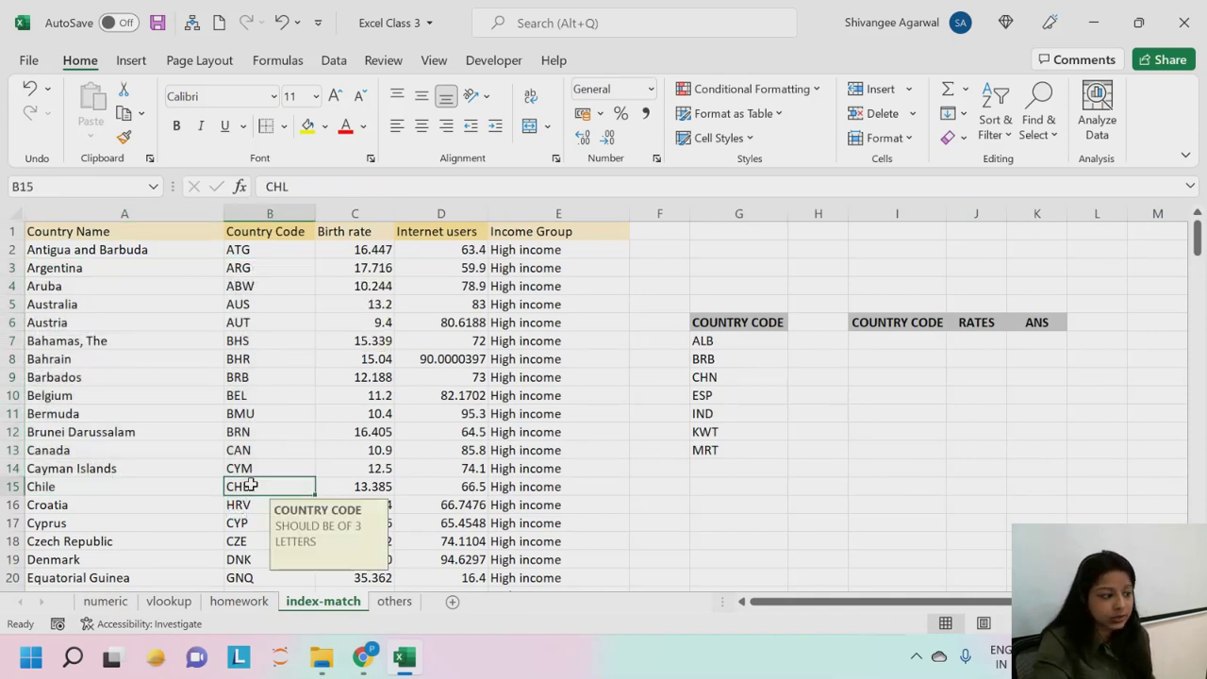
click(254, 361)
click(262, 286)
click(251, 412)
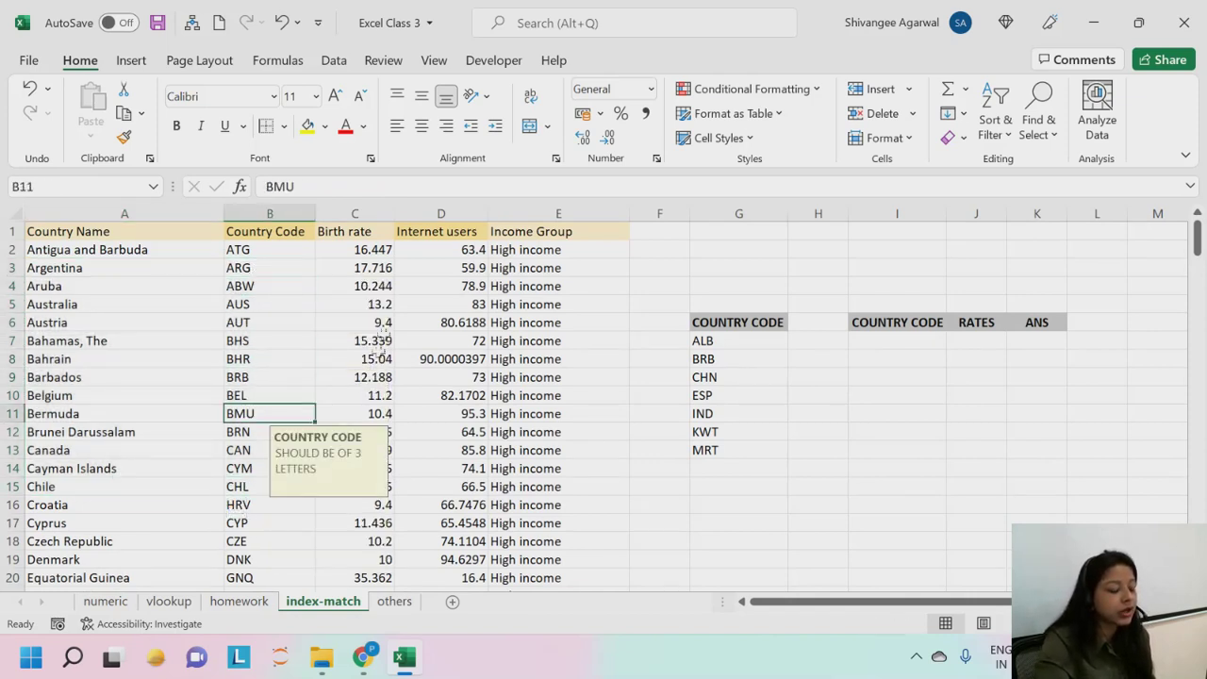
click(347, 337)
click(278, 297)
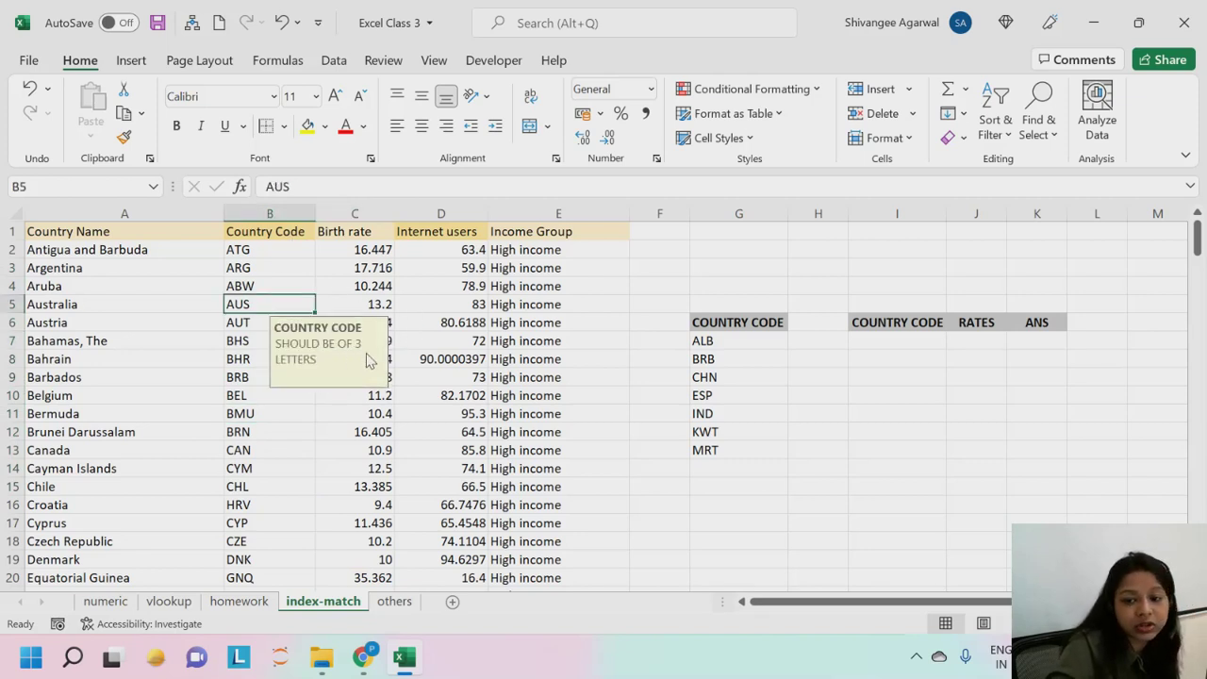
click(375, 272)
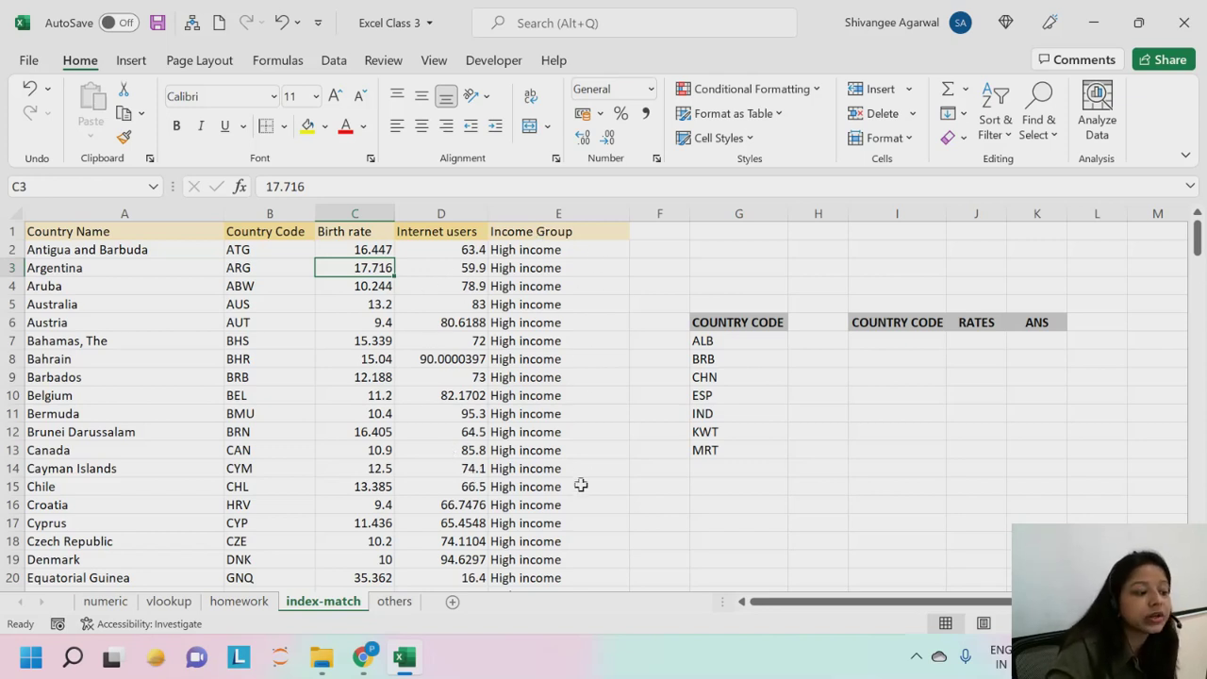
Step: Recheck the 3-letter input note on Aruba's and Bahrain's codes
scroll(580, 488, down, 6)
scroll(579, 487, up, 6)
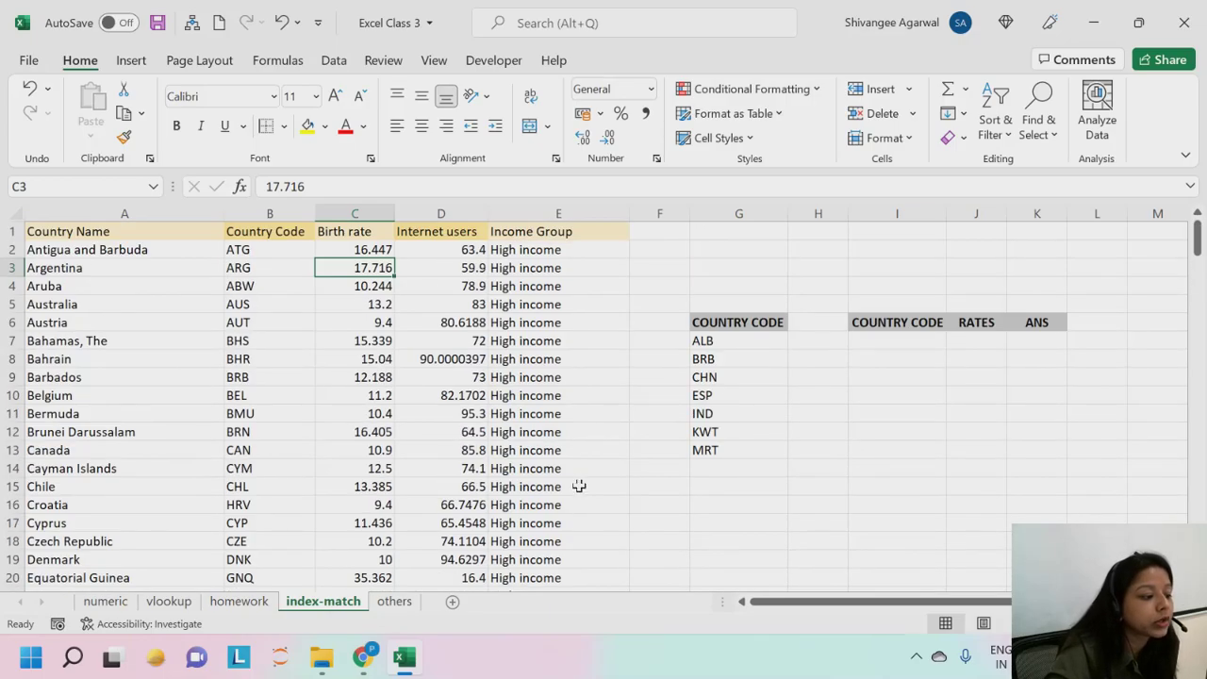
drag(1196, 238, 1196, 136)
click(304, 286)
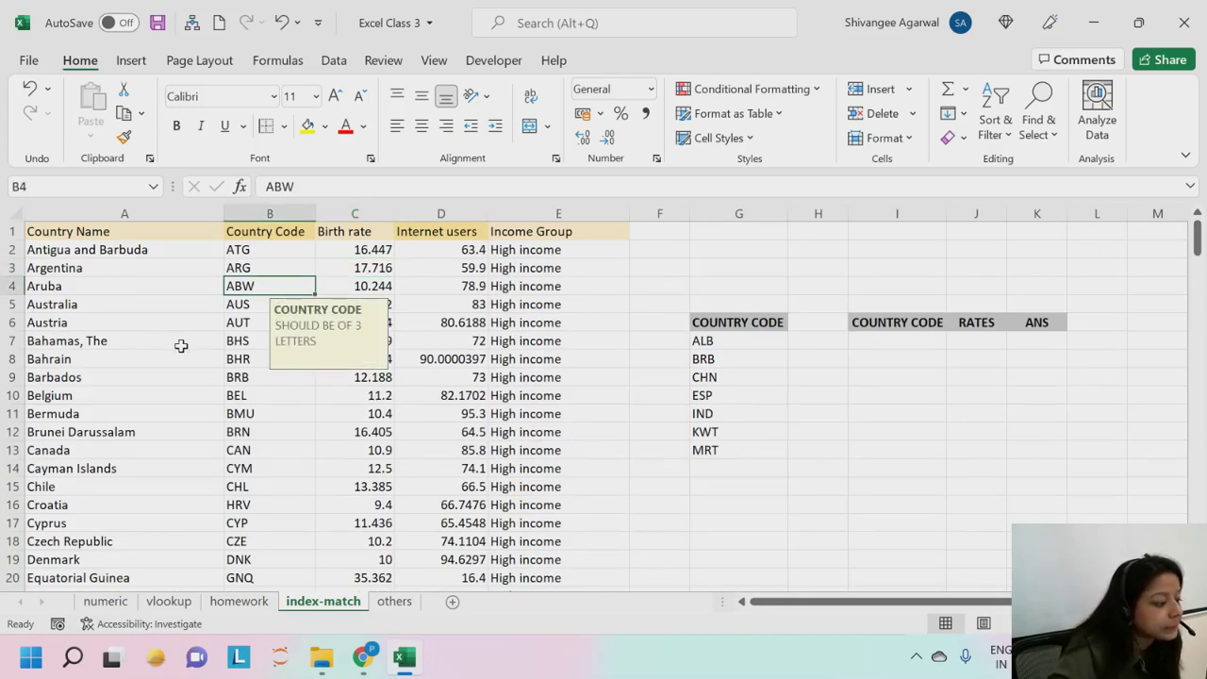
click(72, 253)
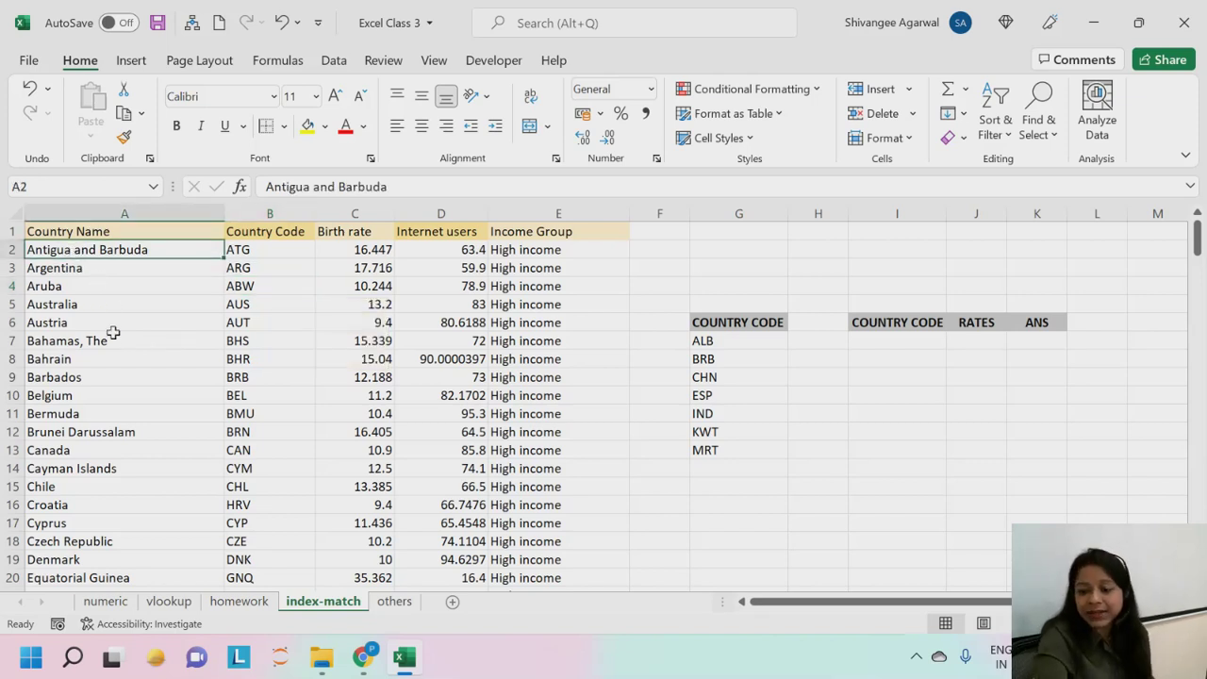
click(218, 355)
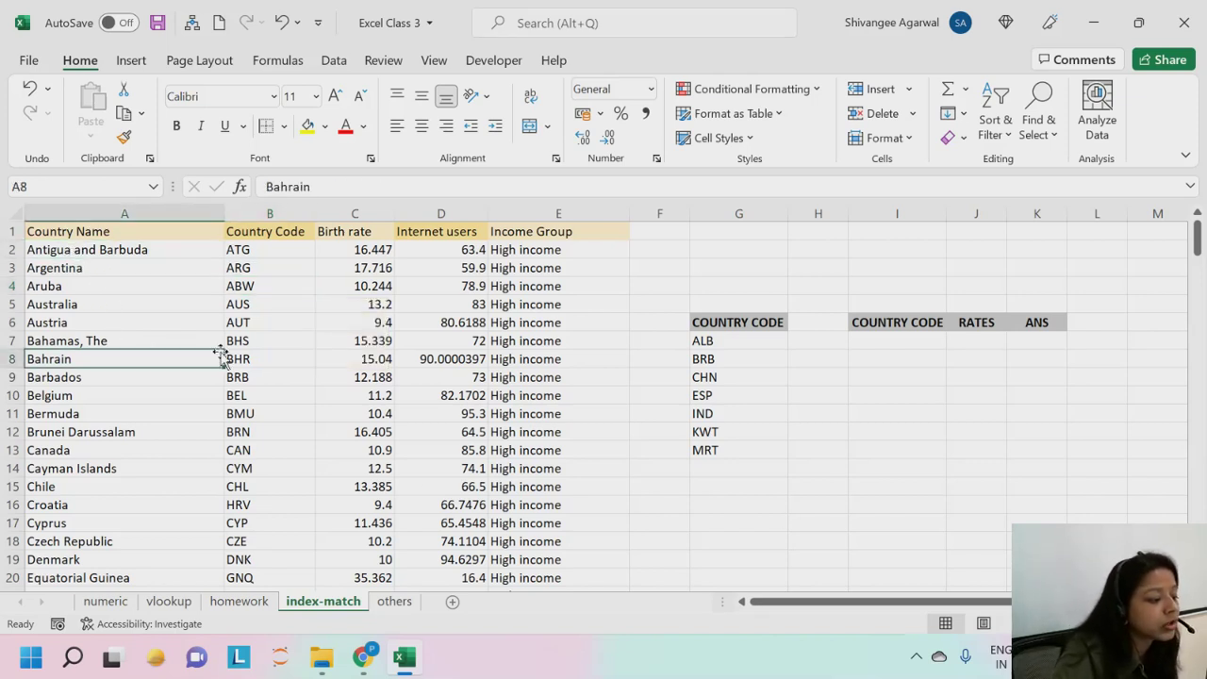
click(279, 356)
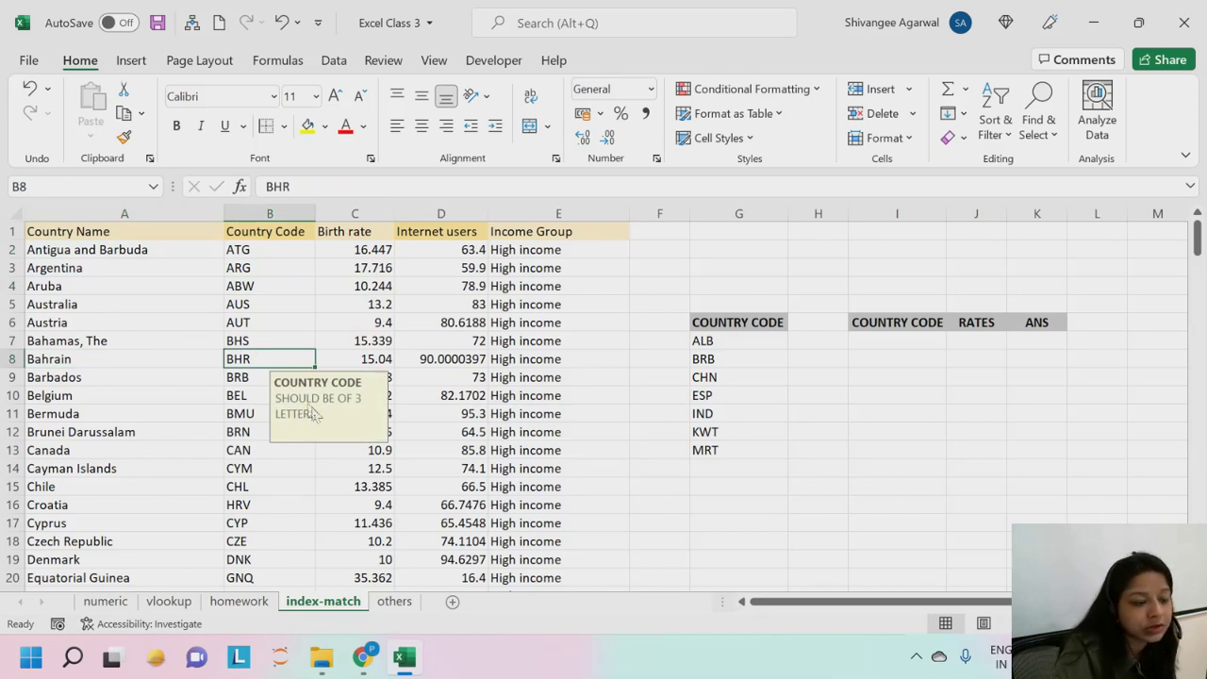
click(357, 283)
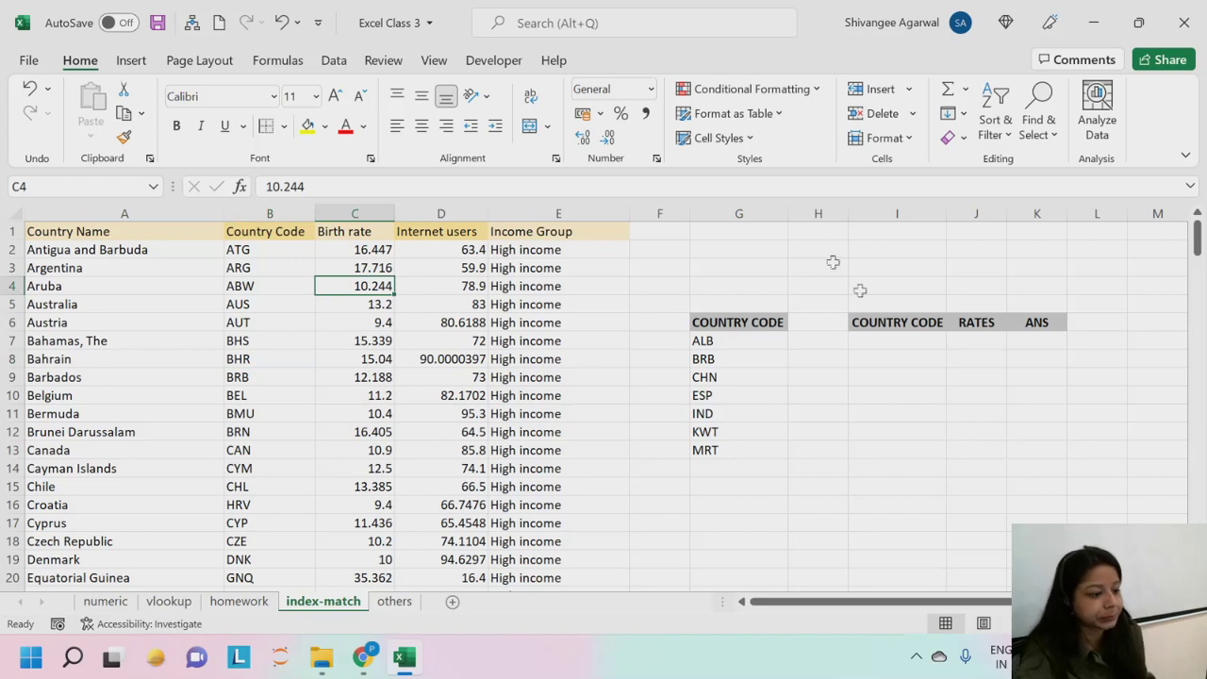
drag(788, 211, 766, 215)
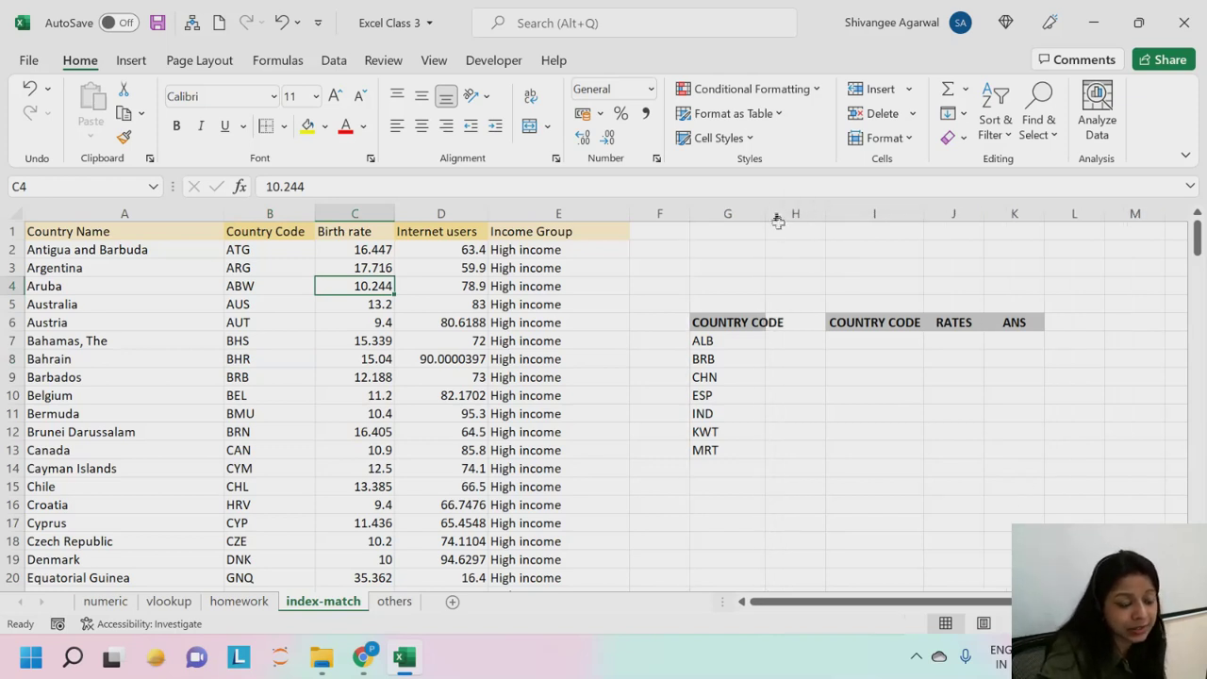
double_click(766, 214)
click(733, 345)
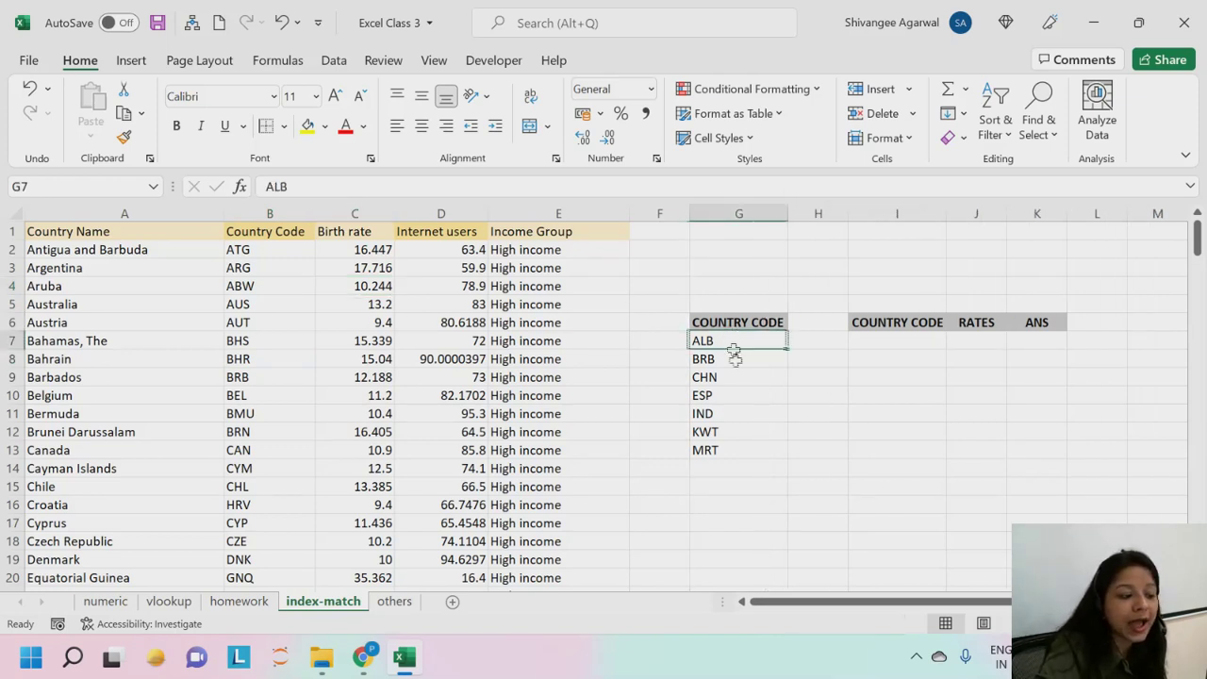
drag(734, 351, 736, 444)
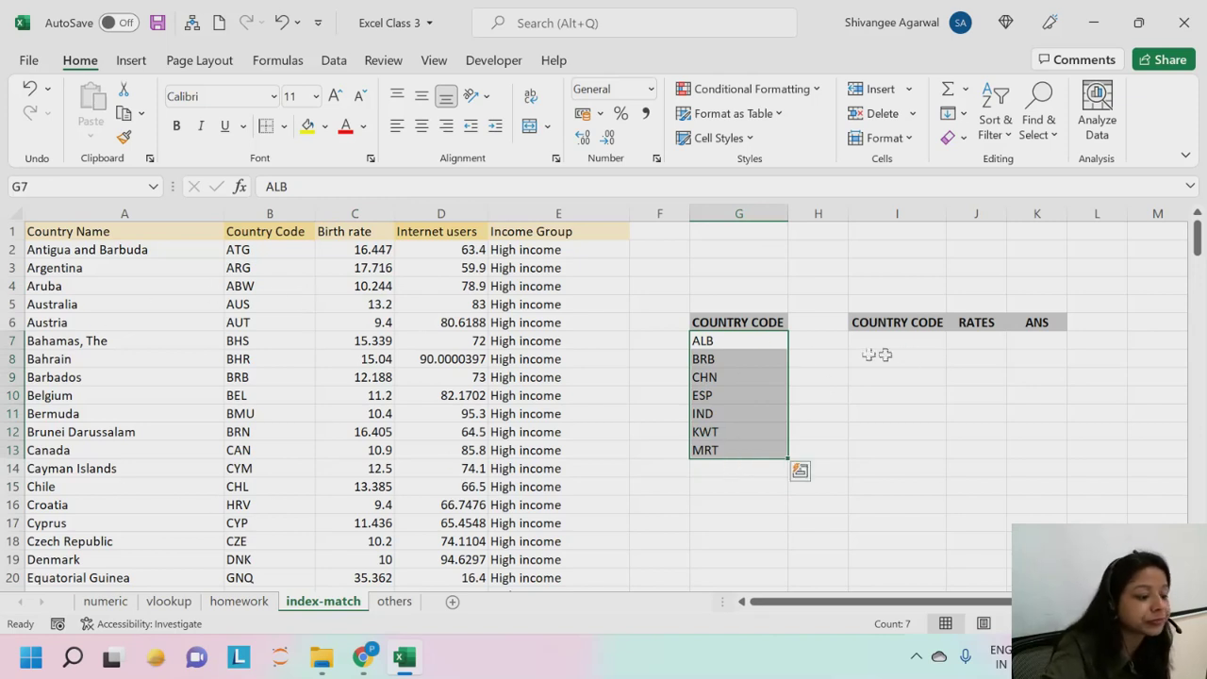
click(718, 361)
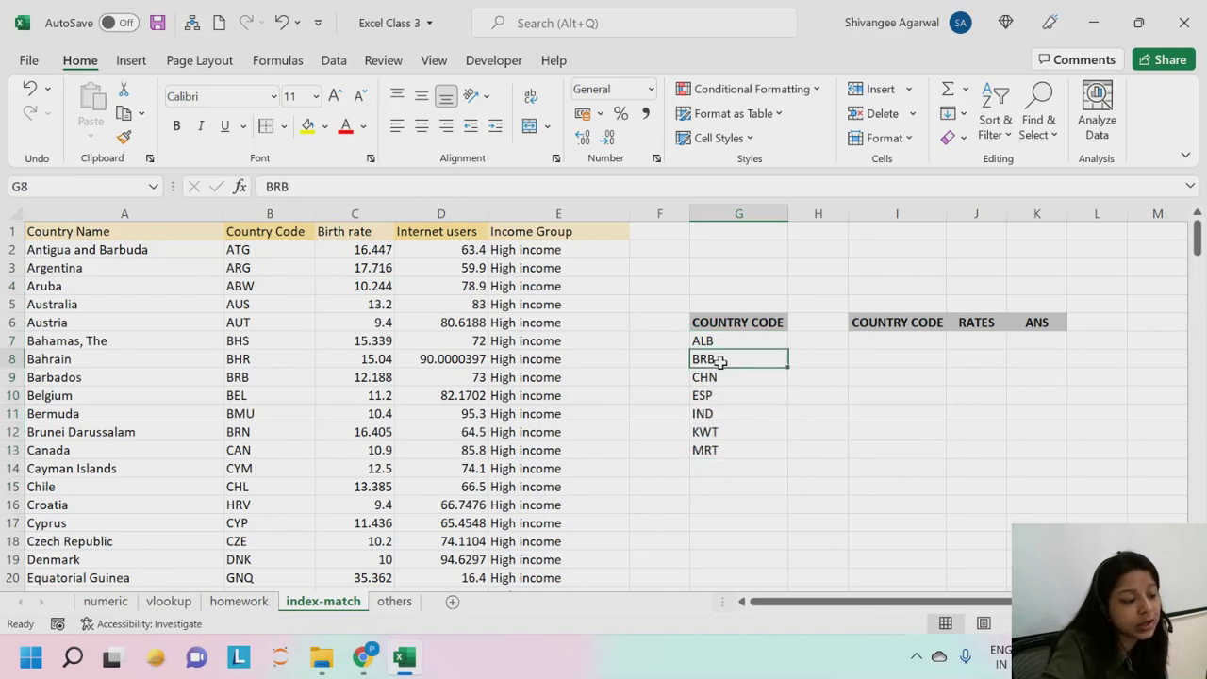
drag(741, 342, 743, 448)
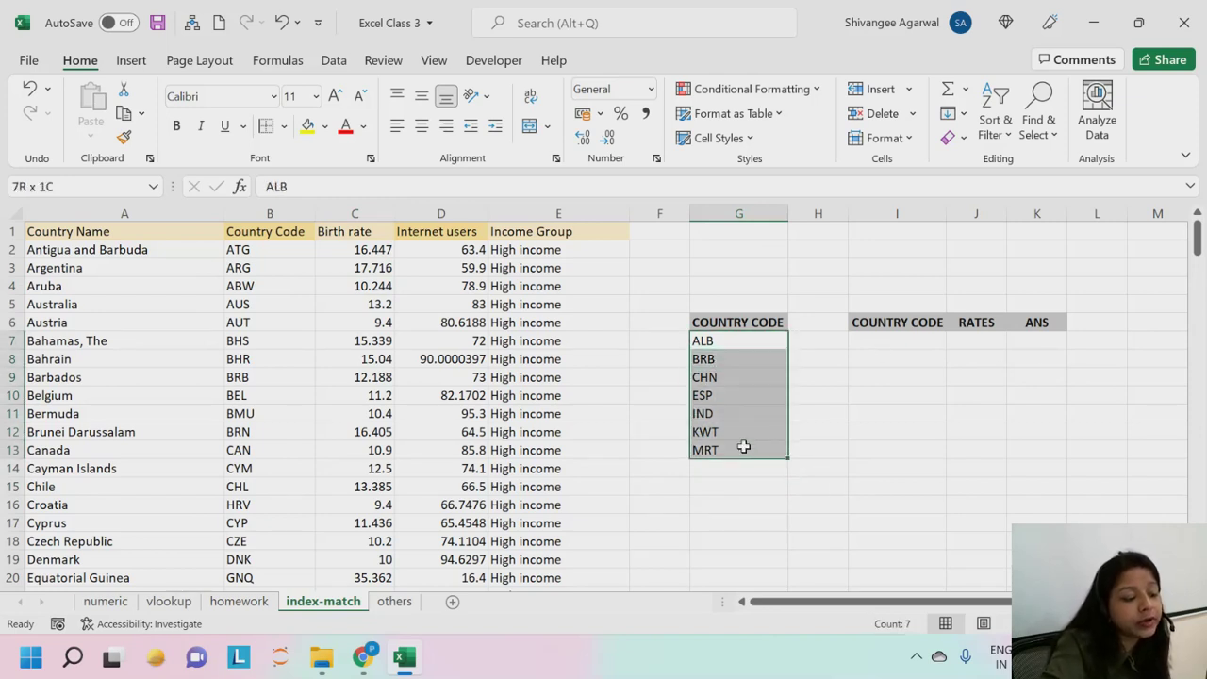
click(744, 393)
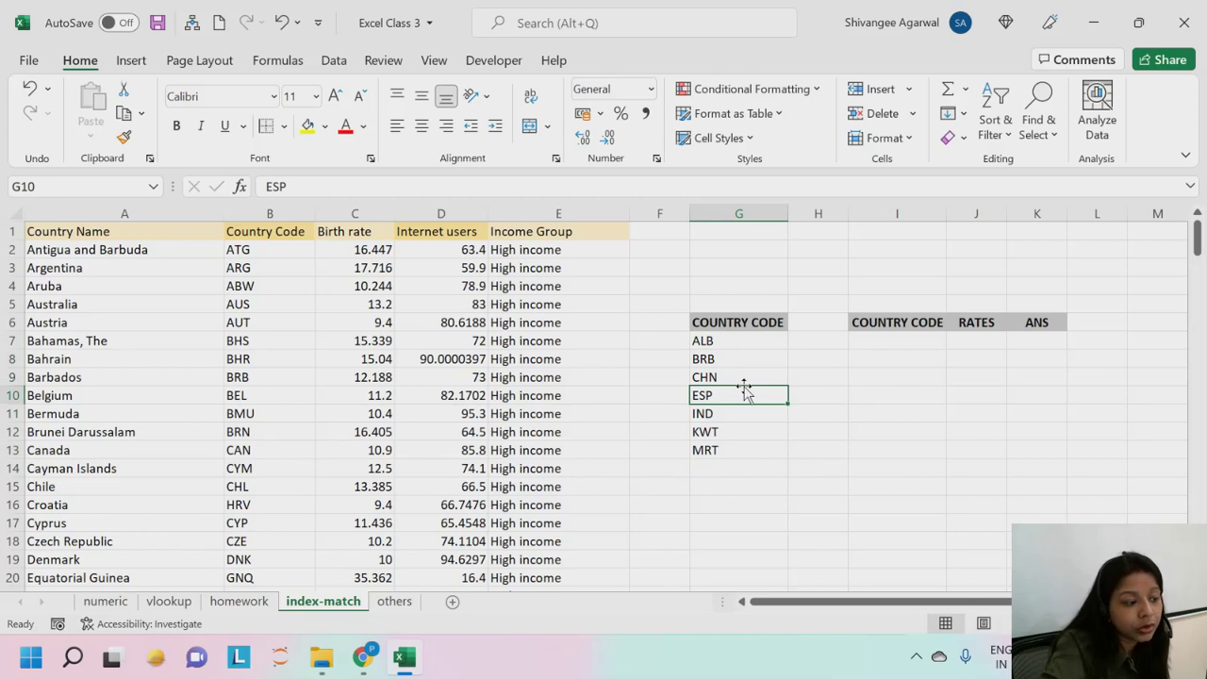
click(366, 283)
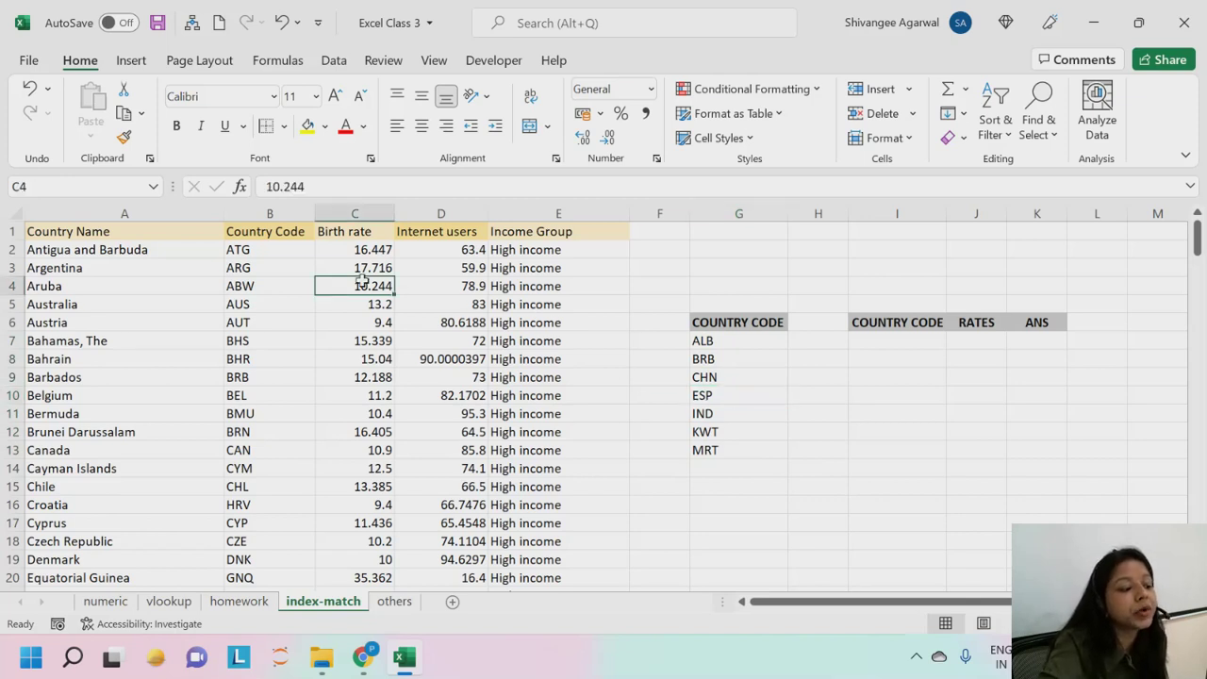
click(459, 284)
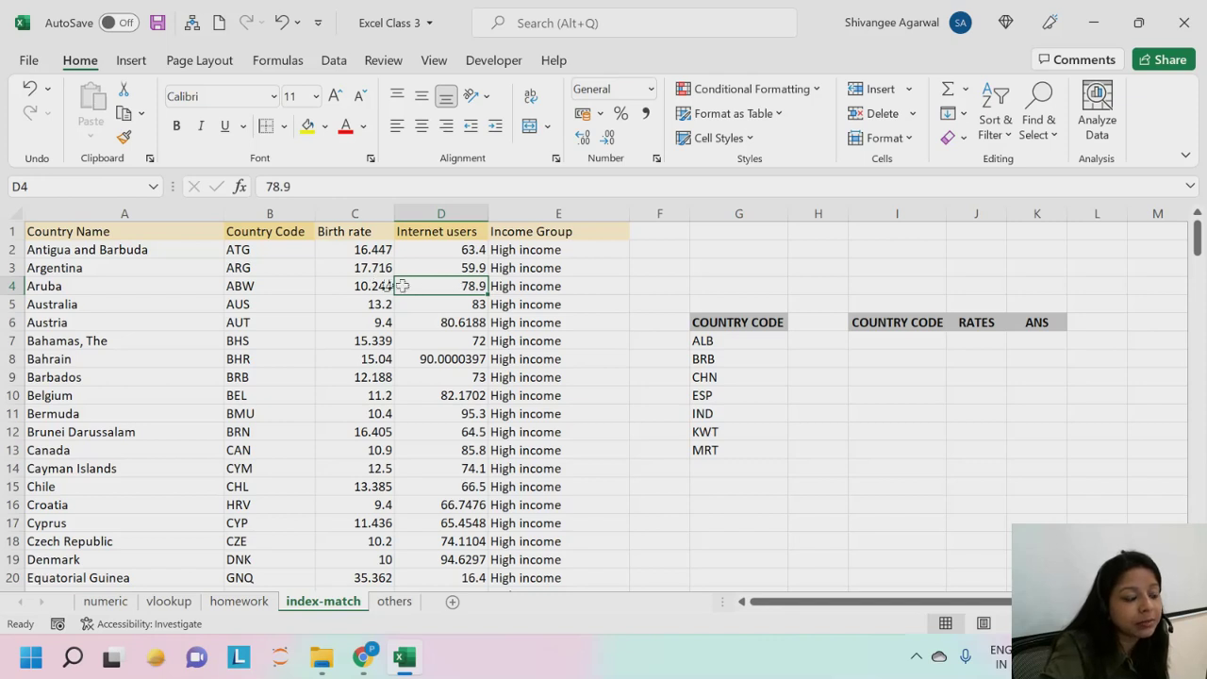
click(368, 286)
click(453, 287)
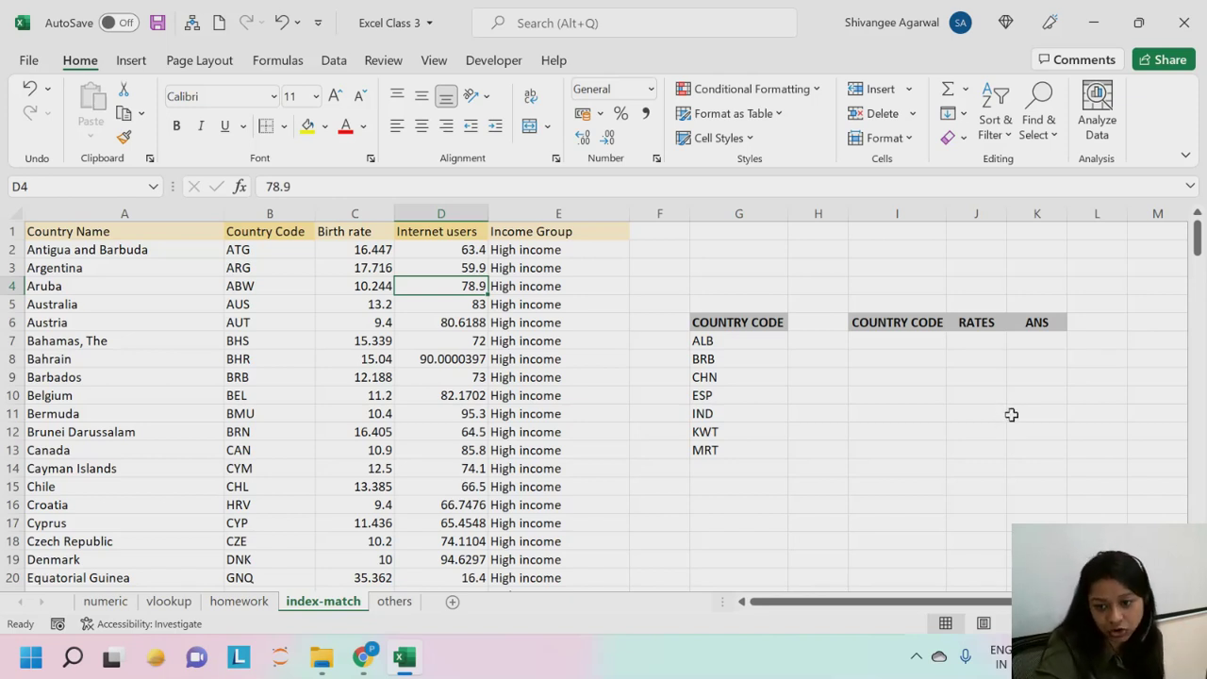
click(901, 344)
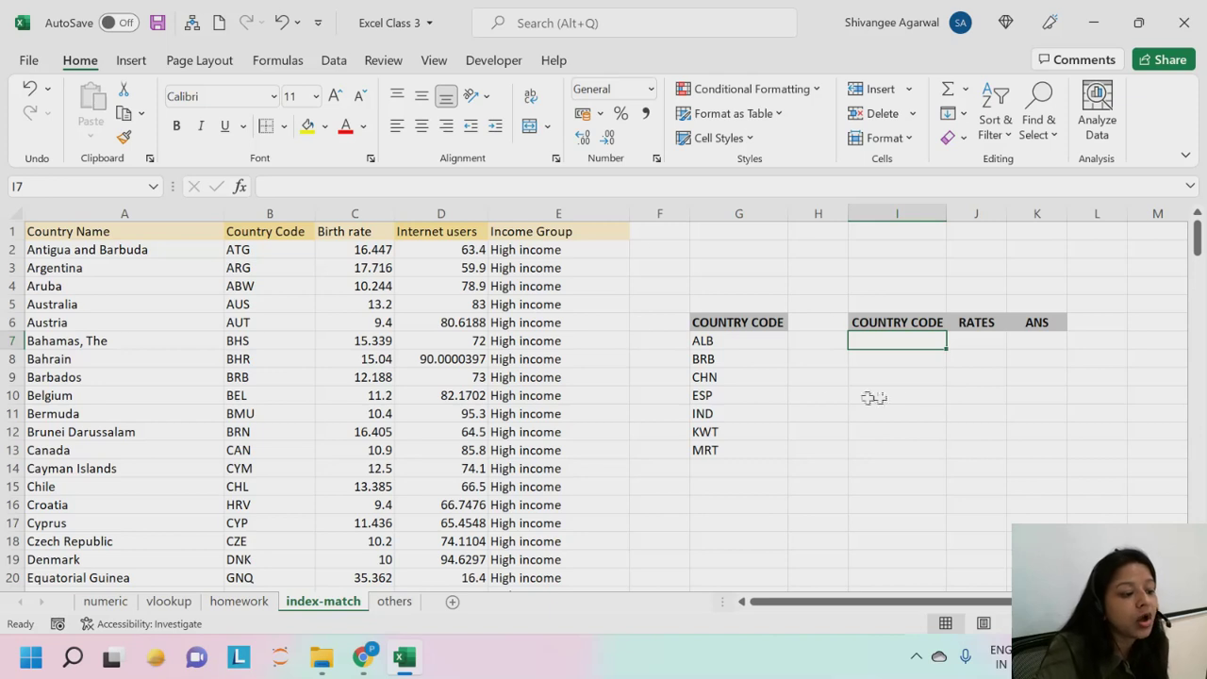
Step: With I7 selected as the country-code input, bring up the Data Validation options
drag(760, 343, 760, 453)
click(941, 345)
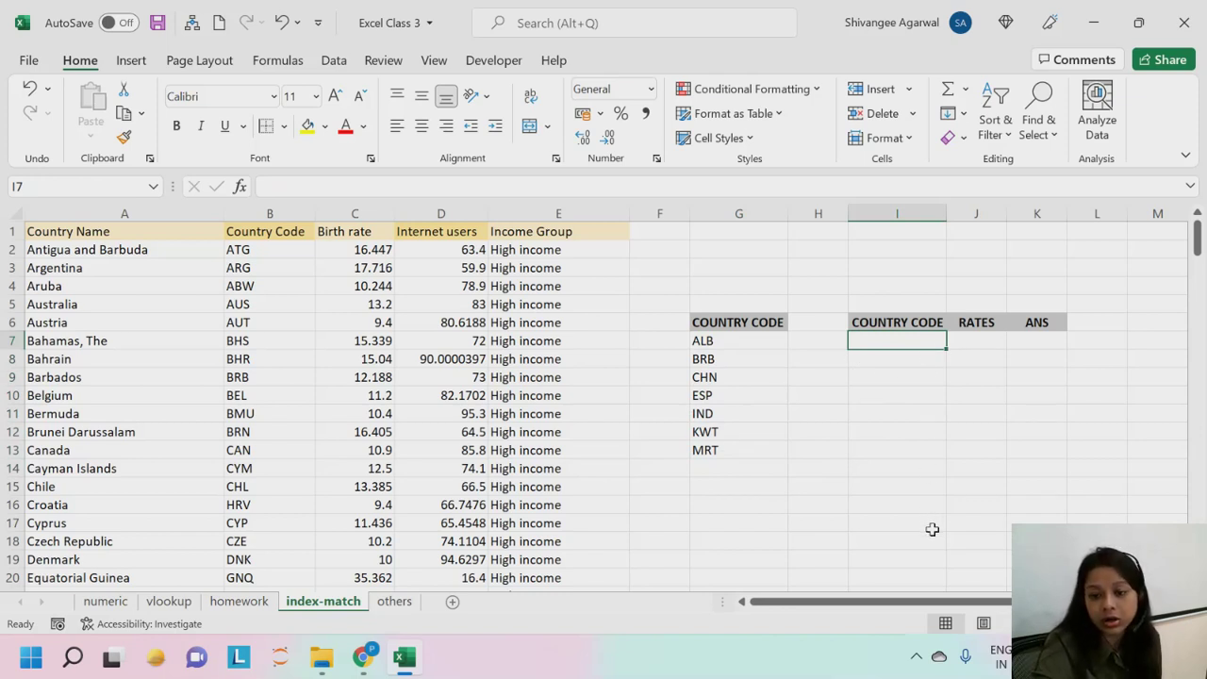
click(332, 63)
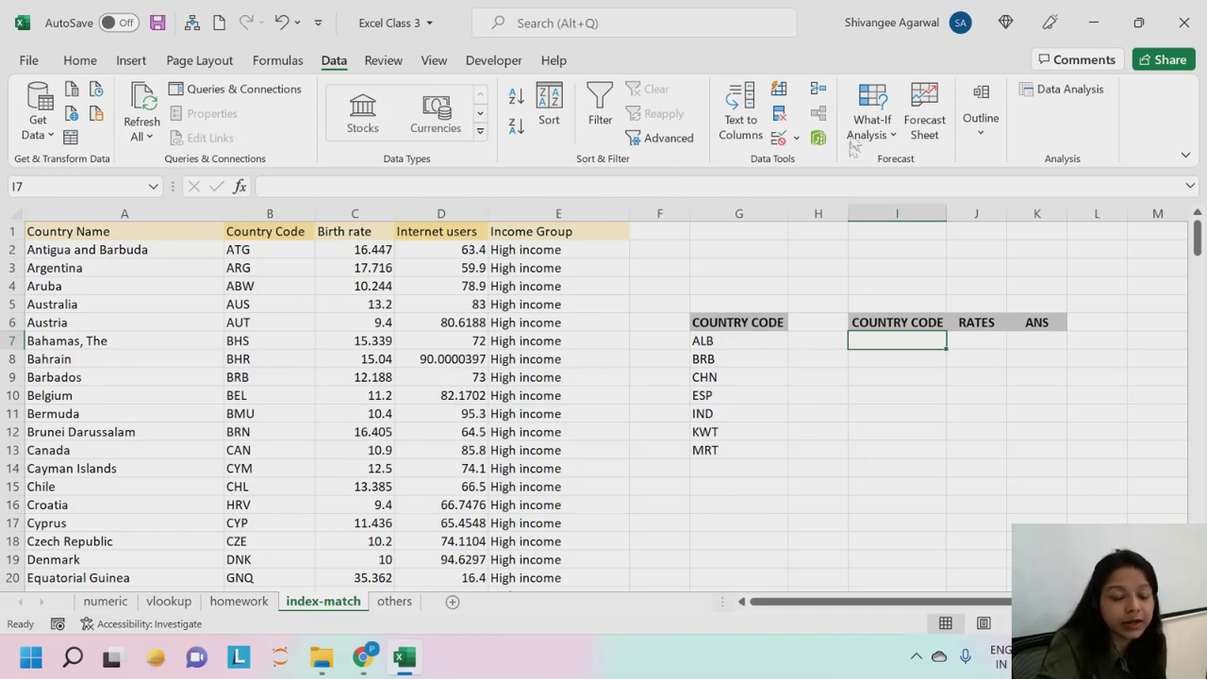
click(796, 140)
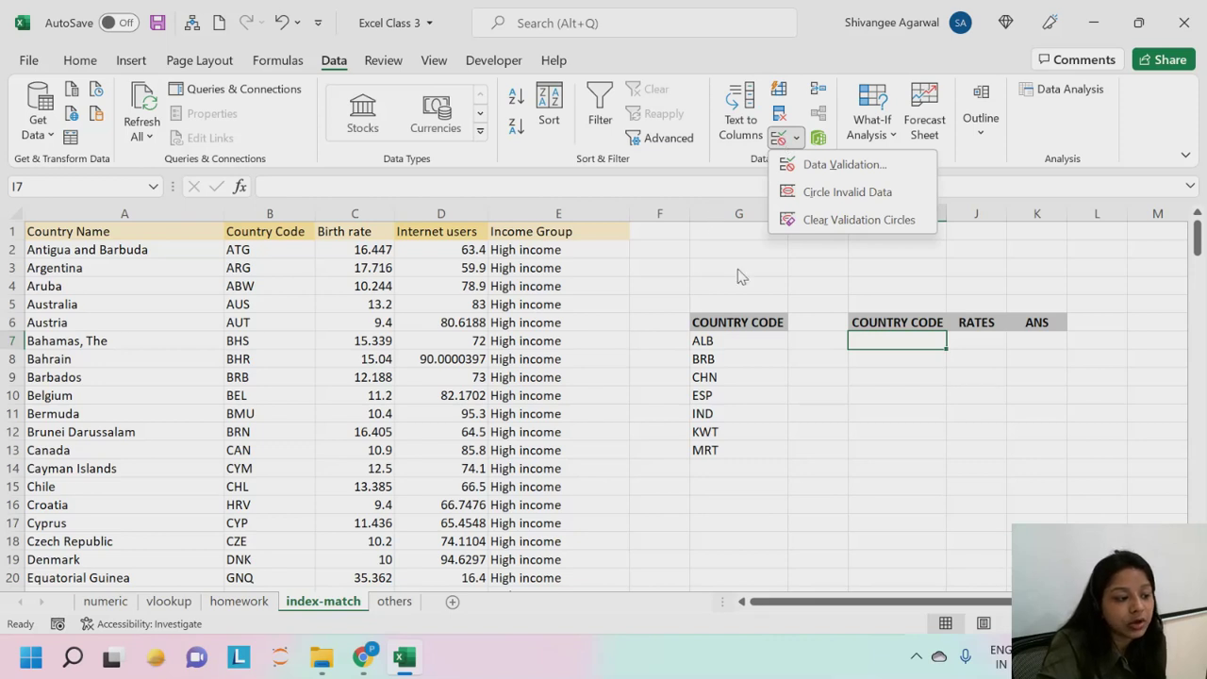
click(777, 140)
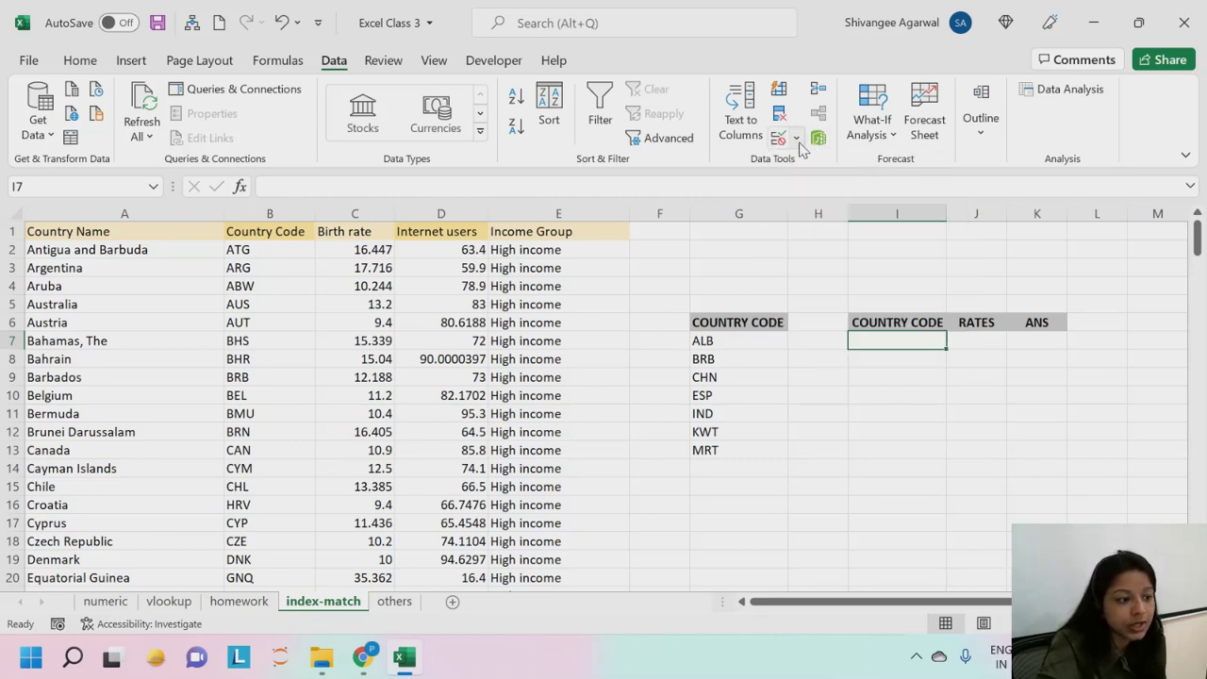
click(797, 139)
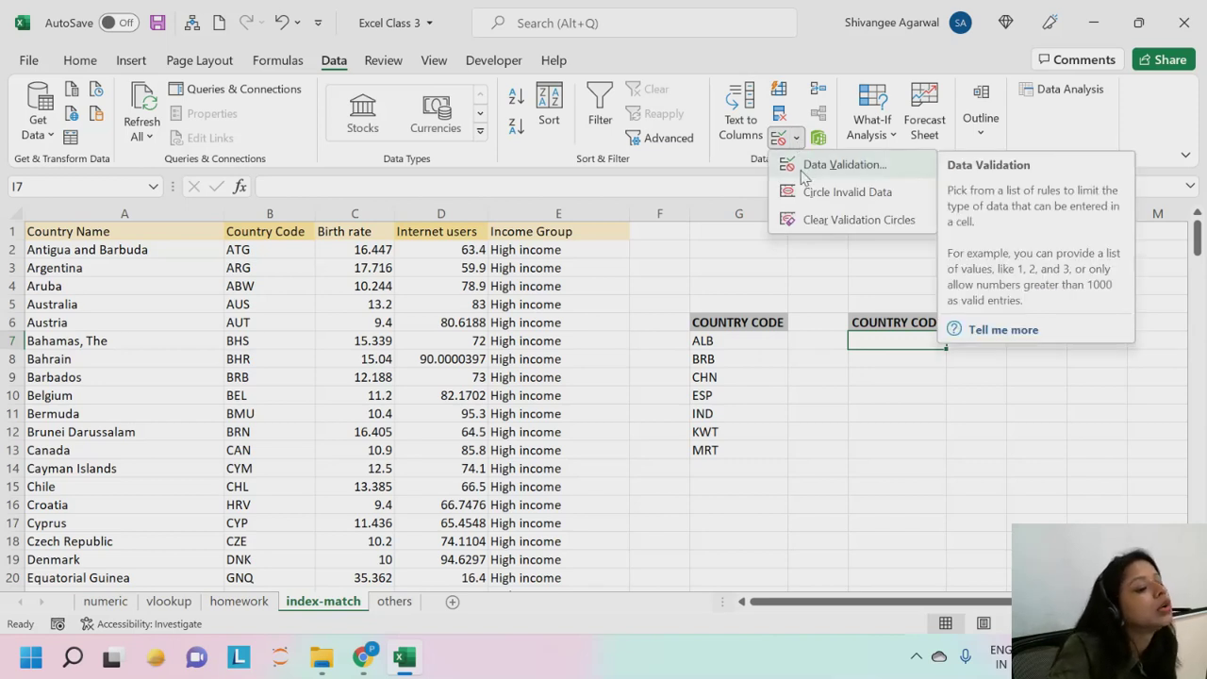
Step: Set I7's validation to Allow List with source =$G$7:$G$13
click(804, 168)
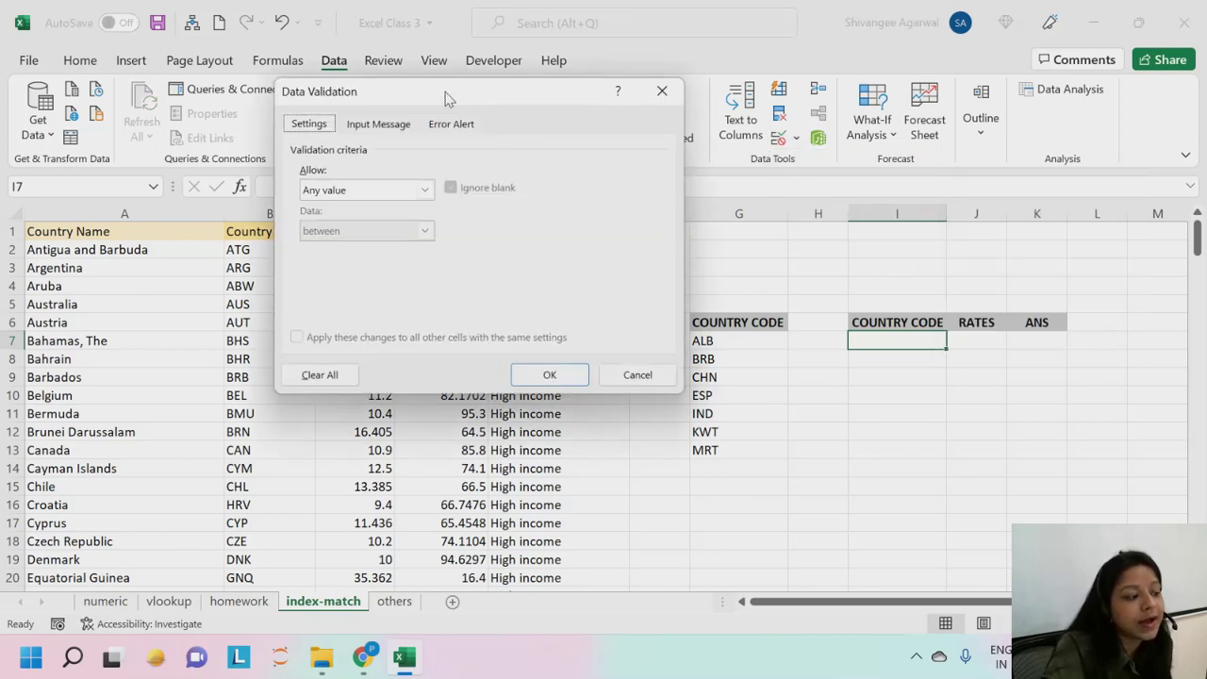
drag(448, 99, 400, 173)
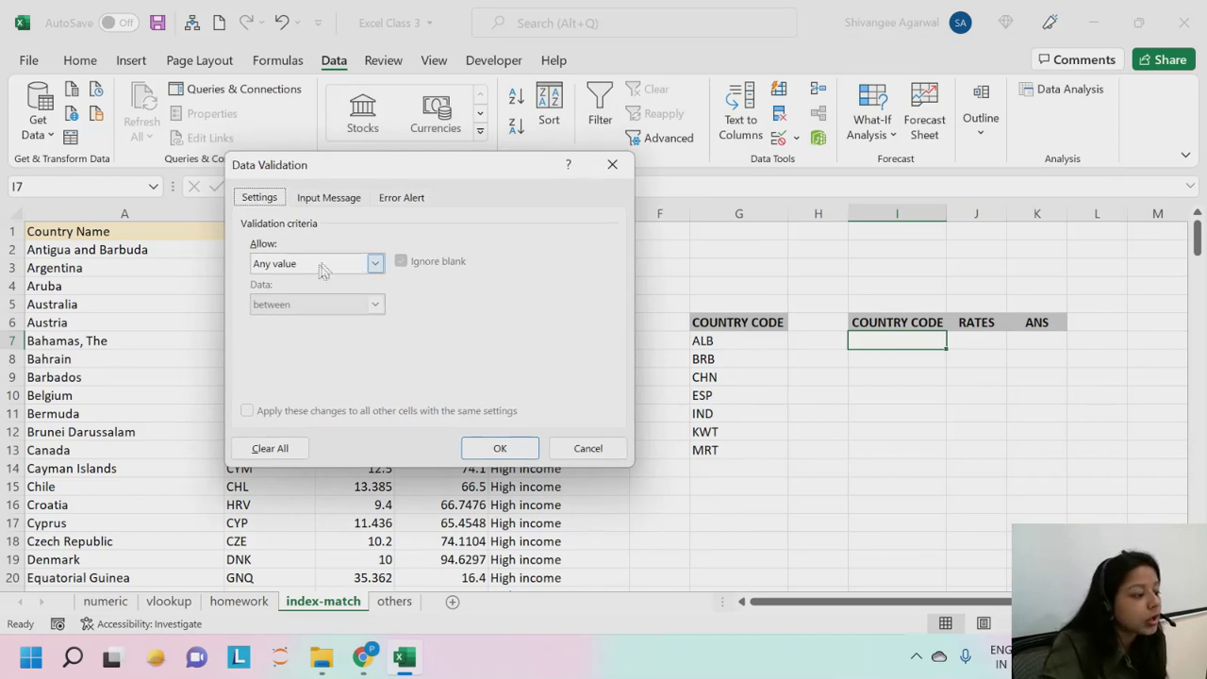
click(375, 264)
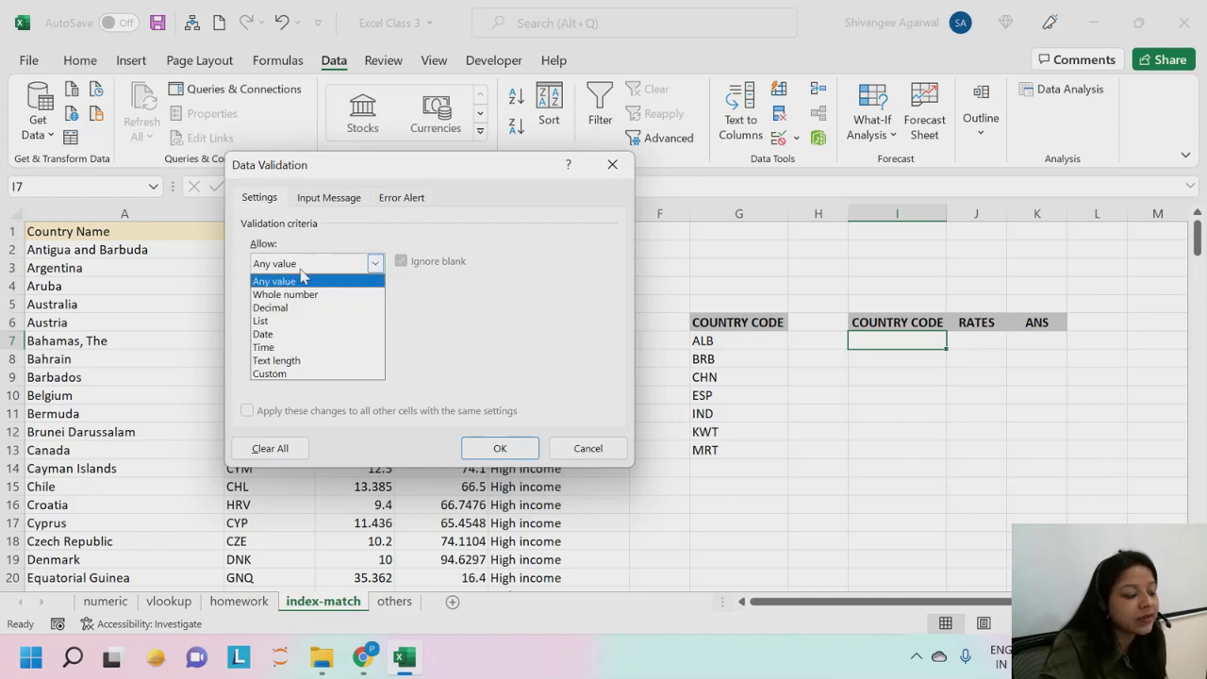
click(274, 320)
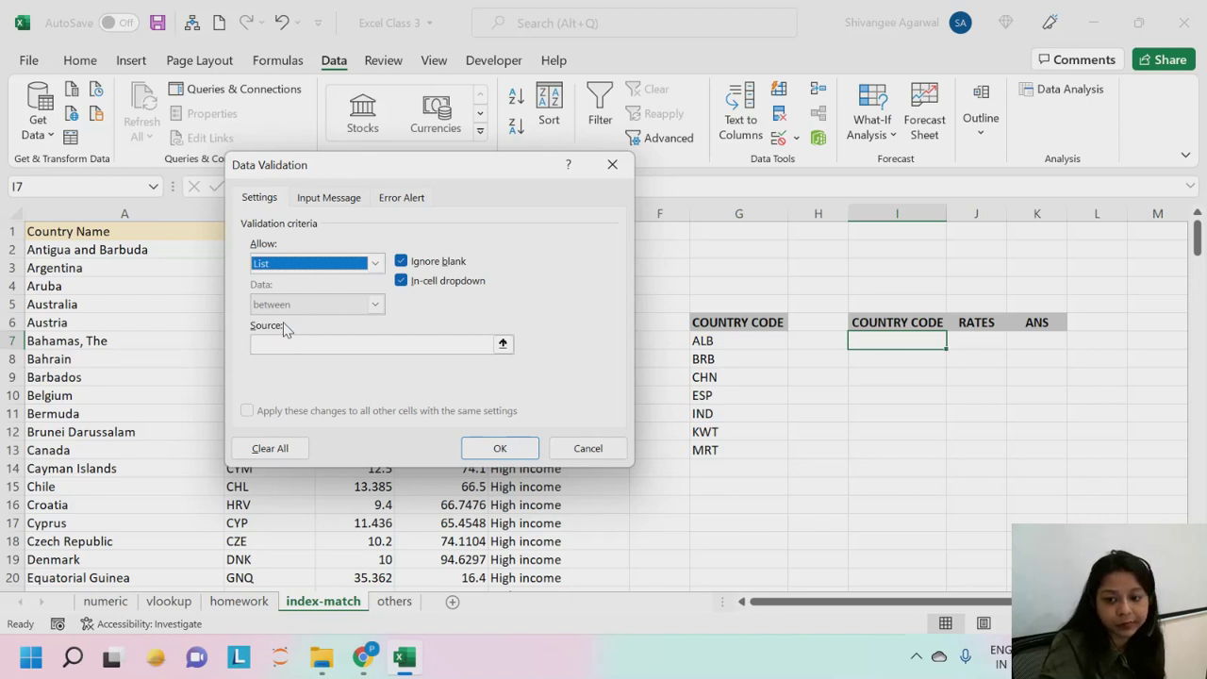
click(273, 344)
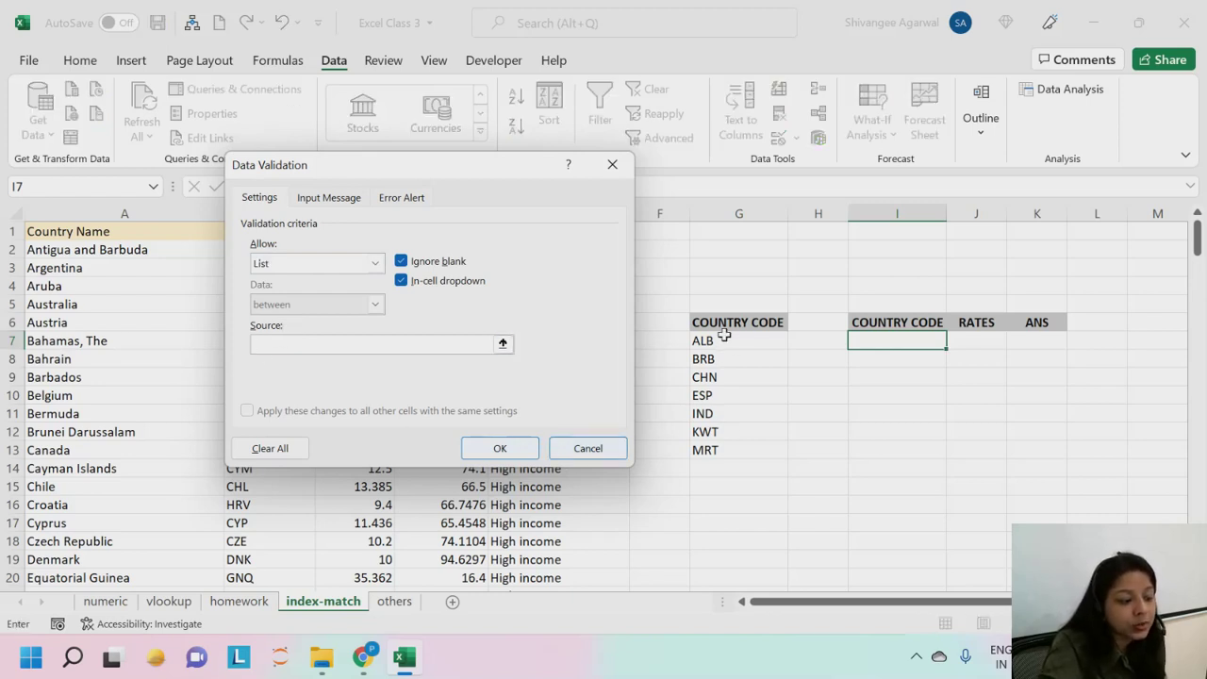
drag(723, 338, 725, 452)
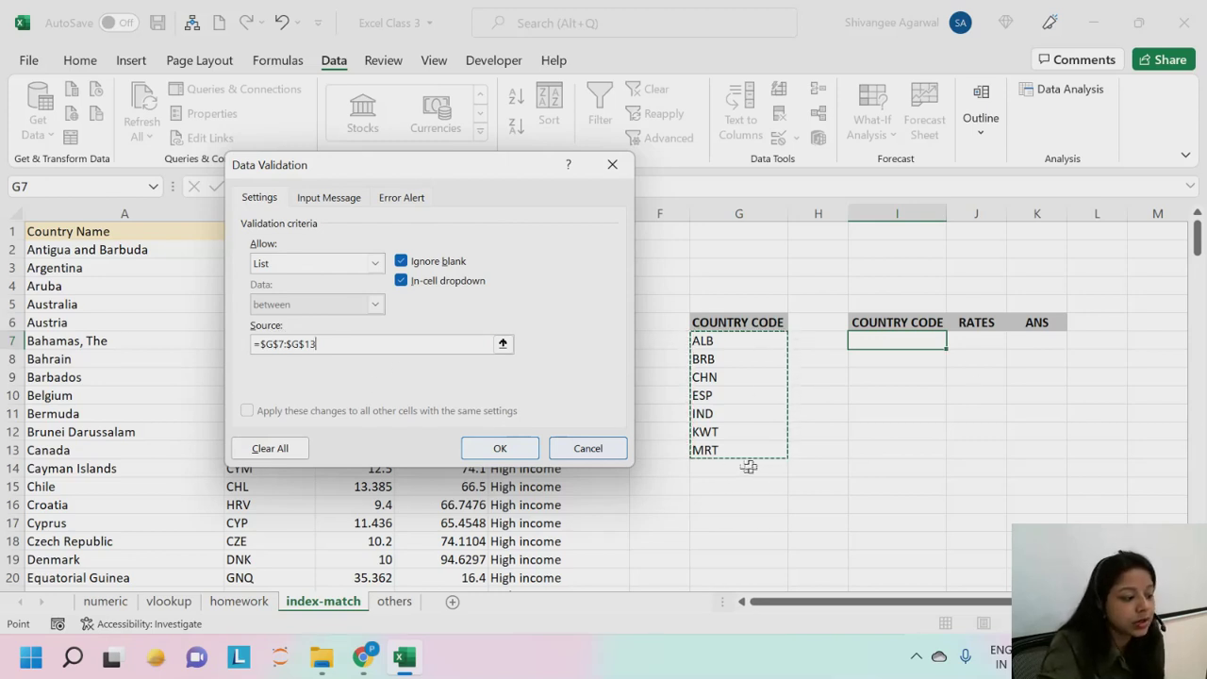
click(500, 448)
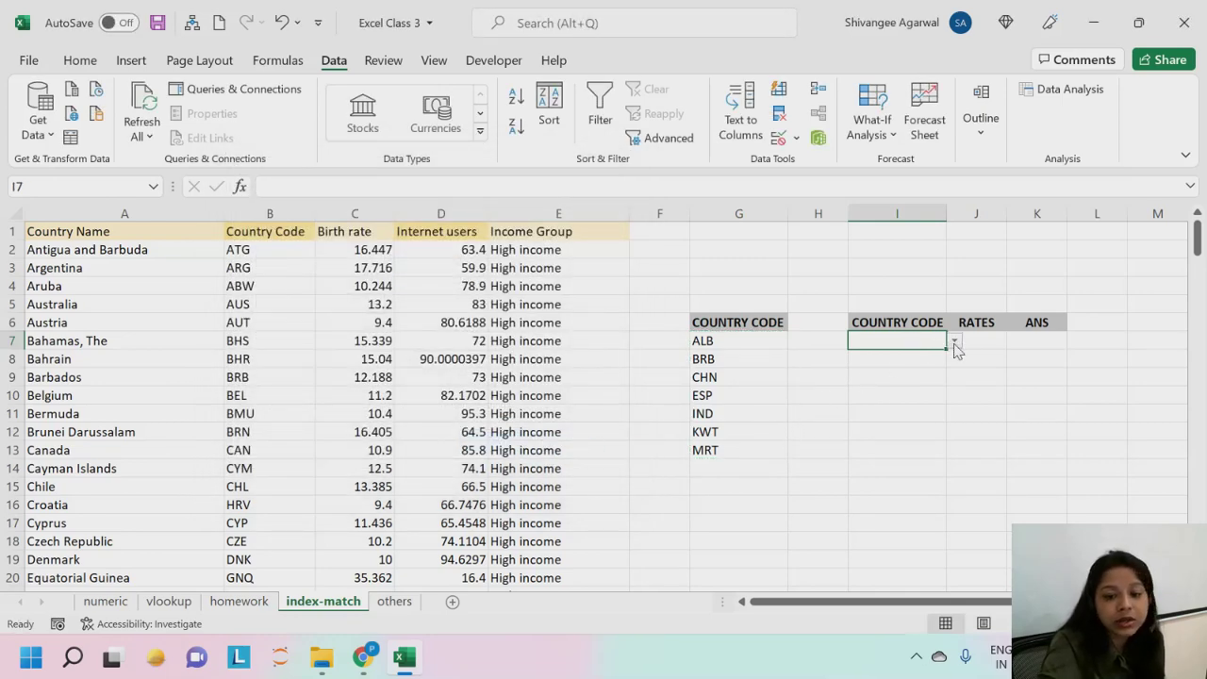
Step: Try I7's dropdown with CHN, KWT and ESP, settle on KWT, and reopen its validation settings
click(955, 347)
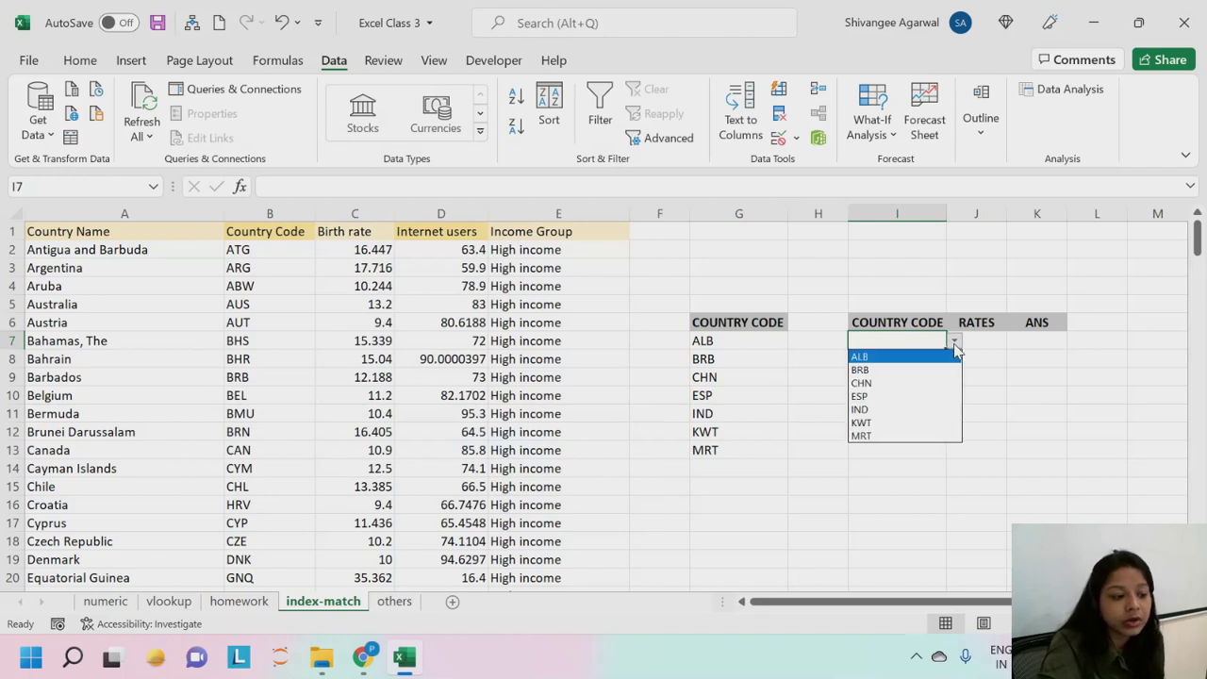
click(927, 383)
click(952, 349)
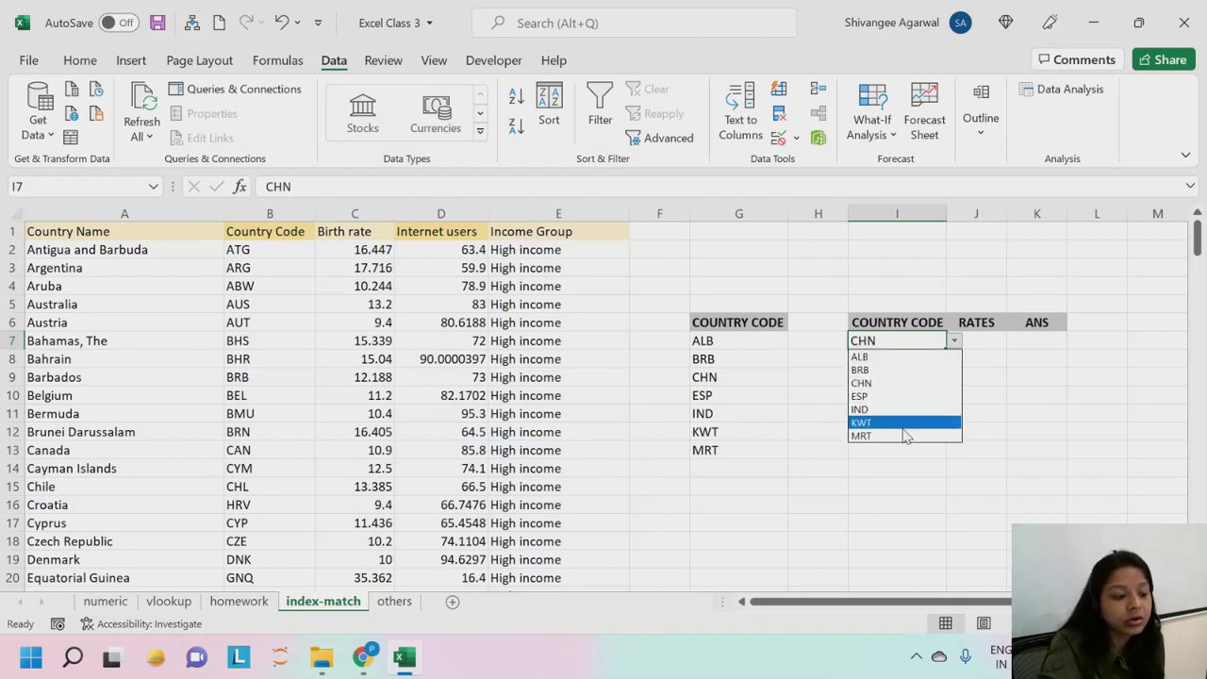
click(896, 423)
click(954, 343)
click(901, 387)
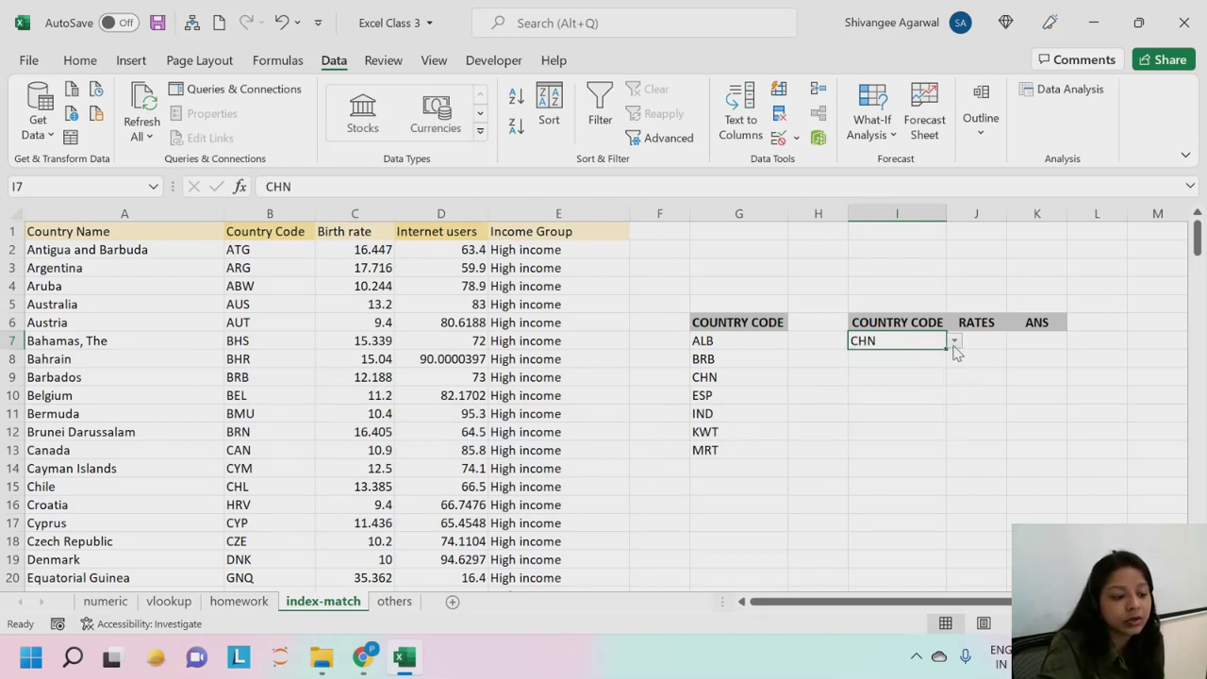
click(955, 344)
click(908, 396)
click(955, 344)
click(910, 422)
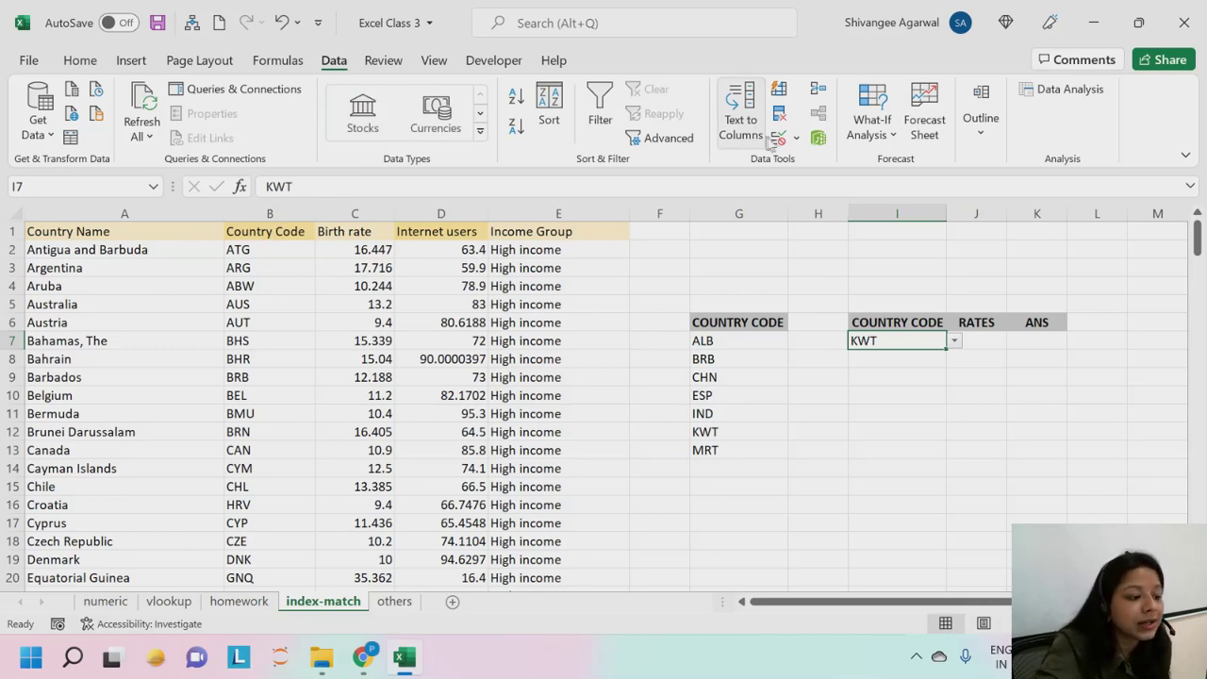
click(797, 139)
click(811, 165)
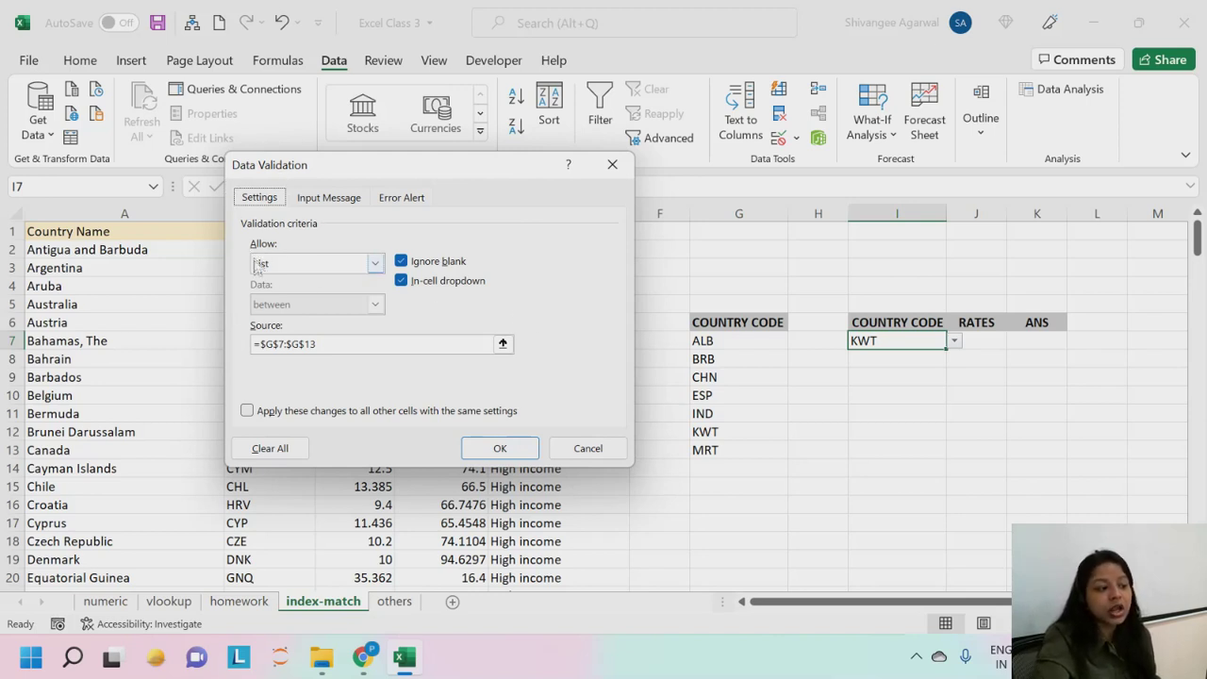
Step: Confirm List with source G7:G13, close validation unchanged, then select J7 and I9
click(375, 263)
click(283, 317)
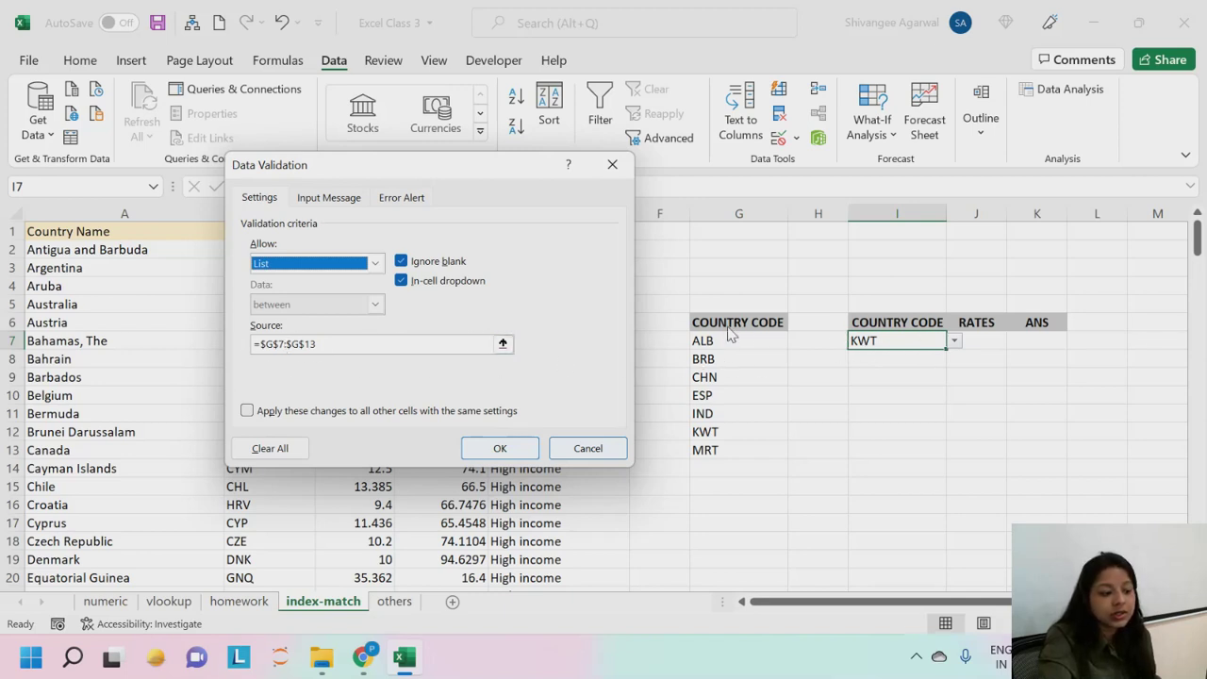
click(440, 344)
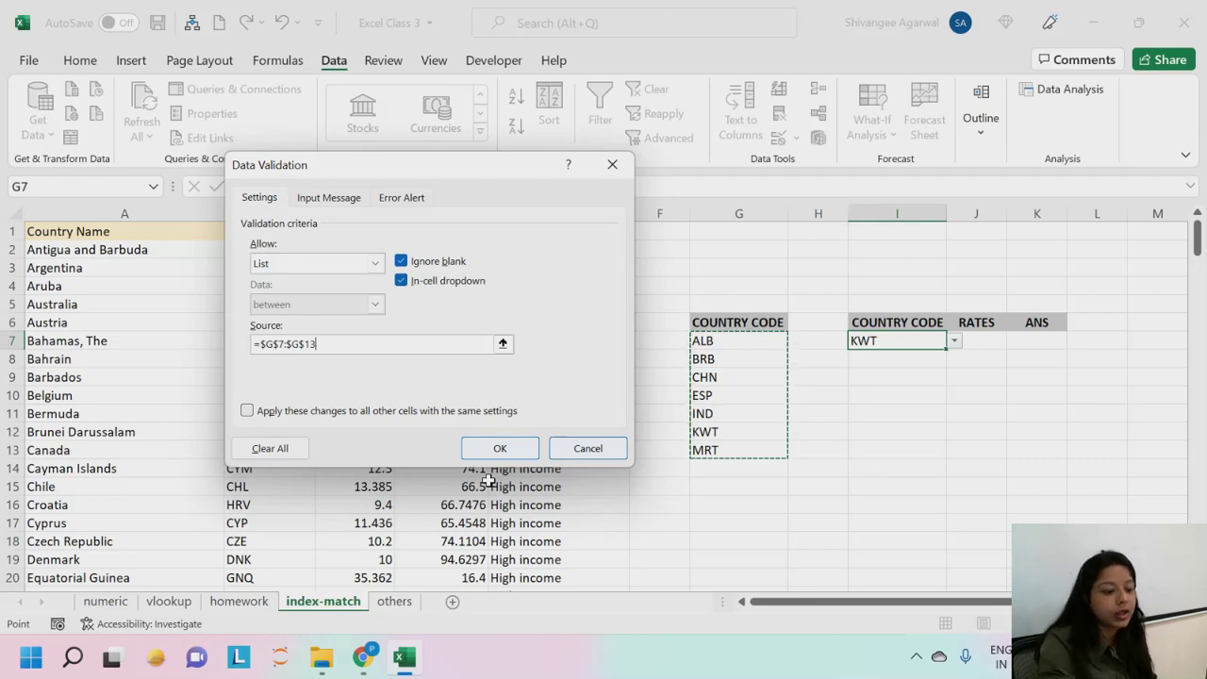
key(Return)
click(994, 341)
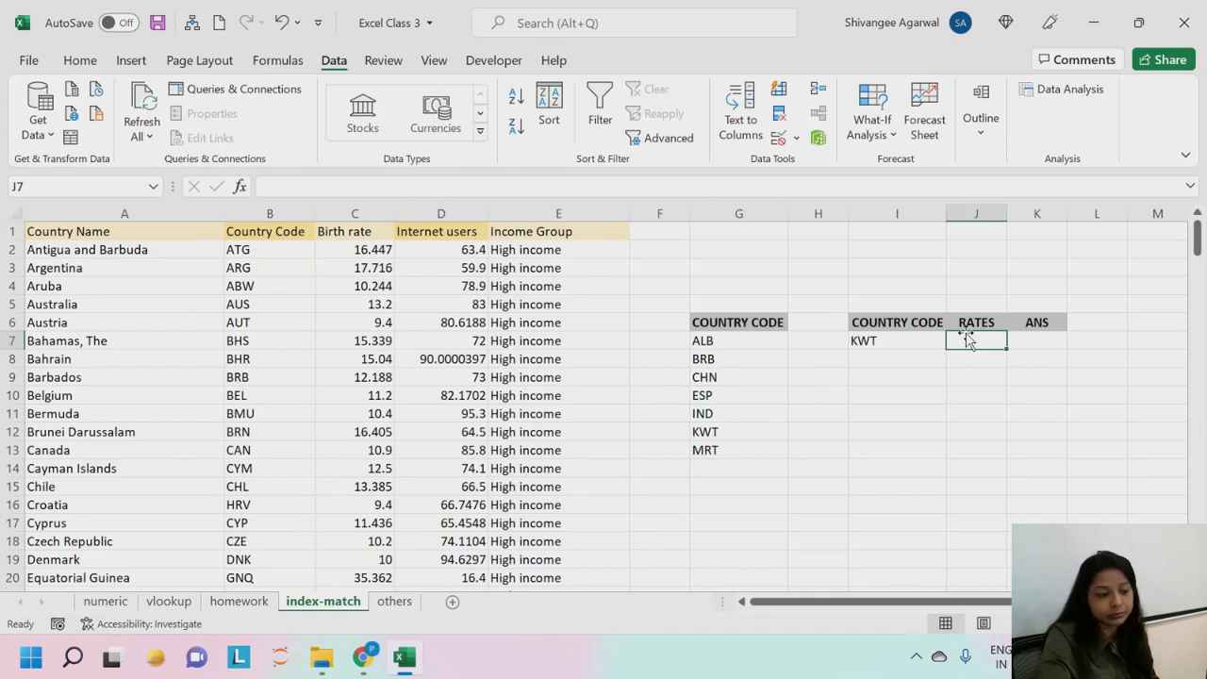
click(885, 381)
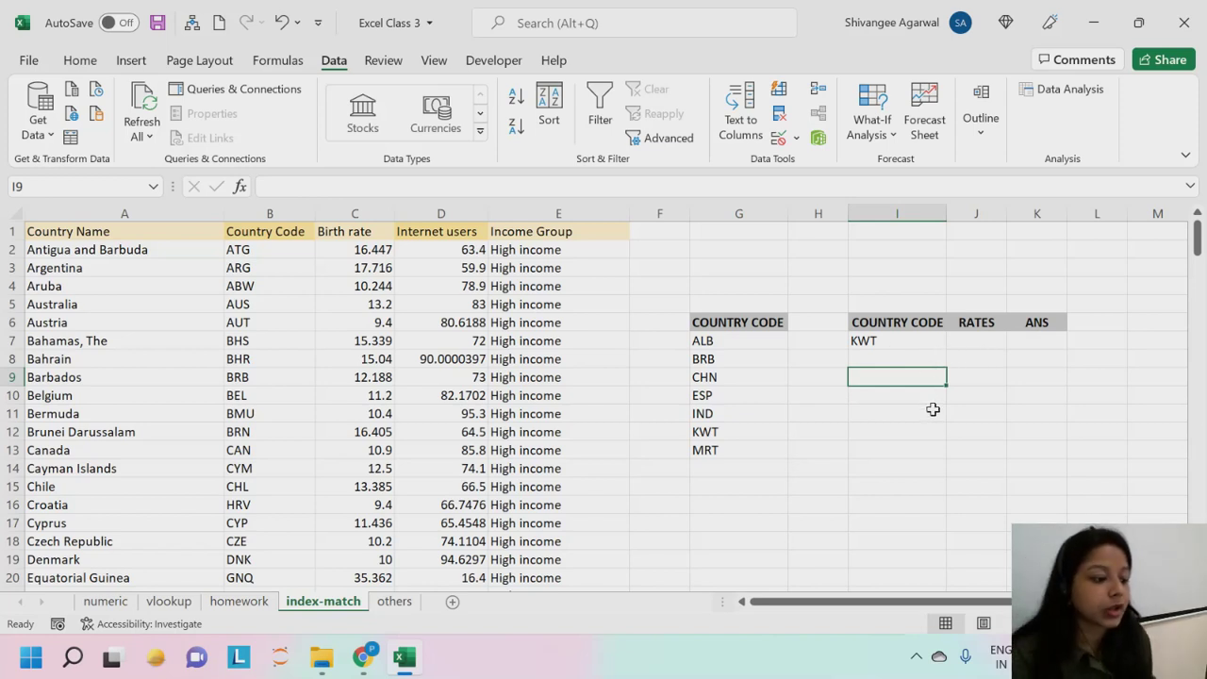
Step: Narrow column I slightly and select the empty block G2:K4
mouse_move(946, 213)
mouse_down()
mouse_move(928, 213)
mouse_move(940, 219)
mouse_up()
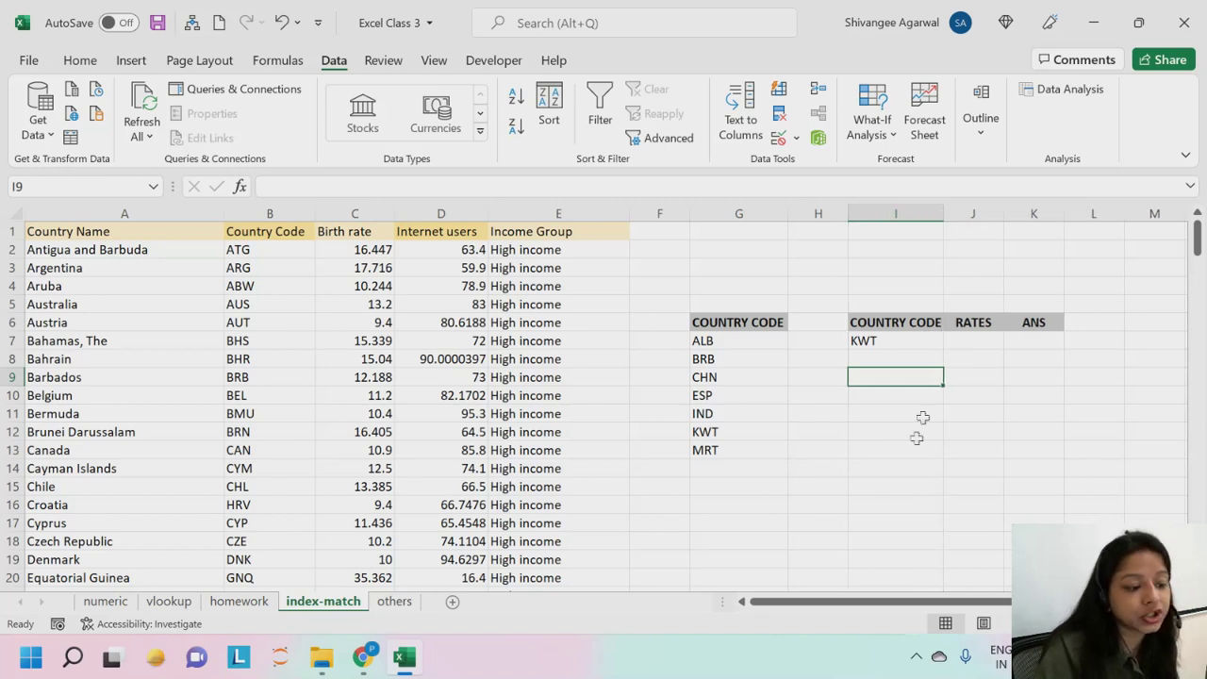
click(879, 486)
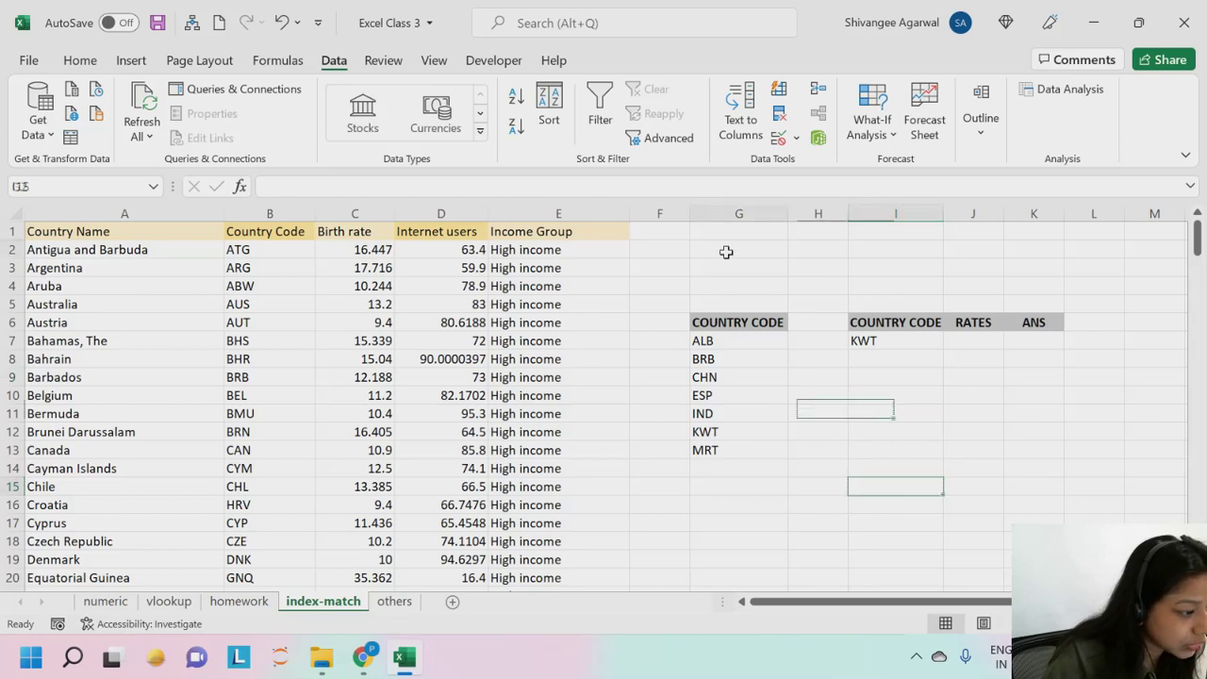
drag(725, 250, 1047, 287)
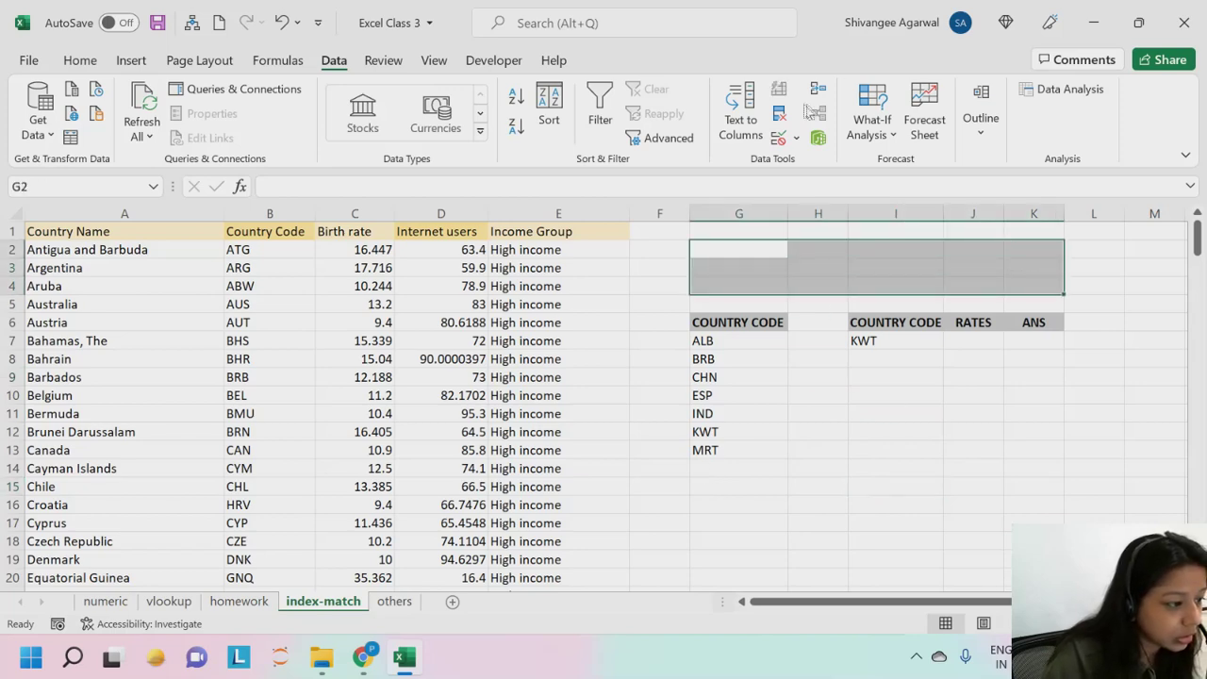
Step: Delete the empty G2:K4 cells so the tables shift up
click(80, 60)
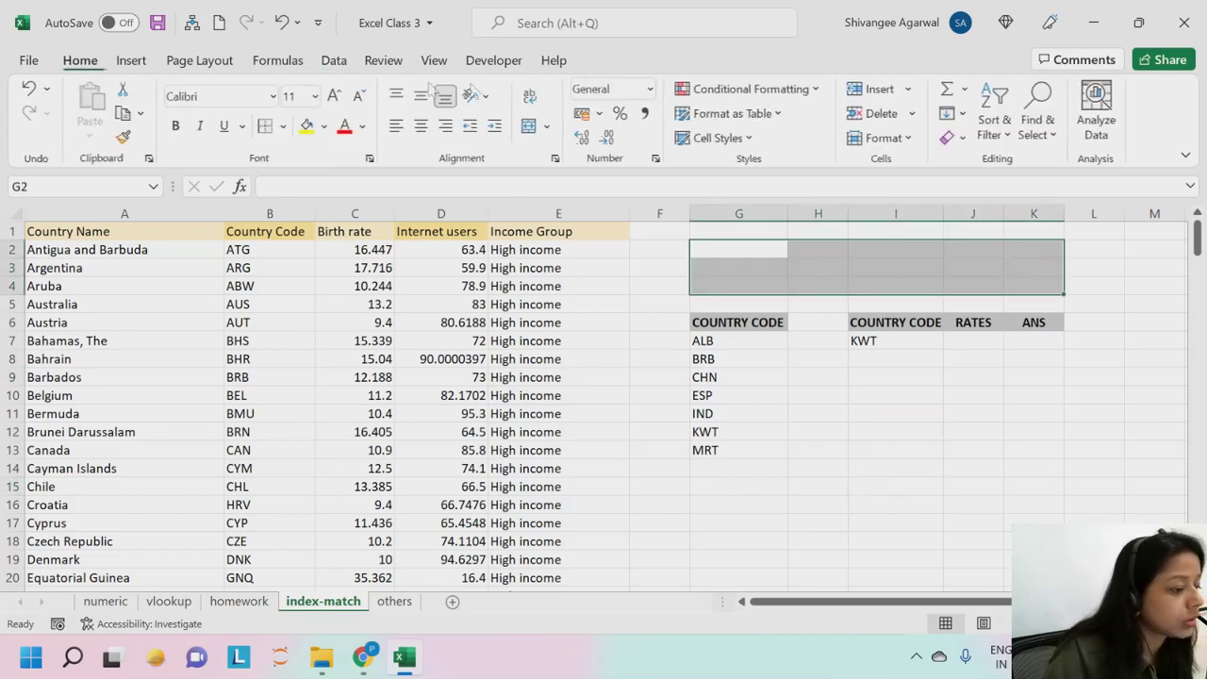
click(877, 113)
click(755, 431)
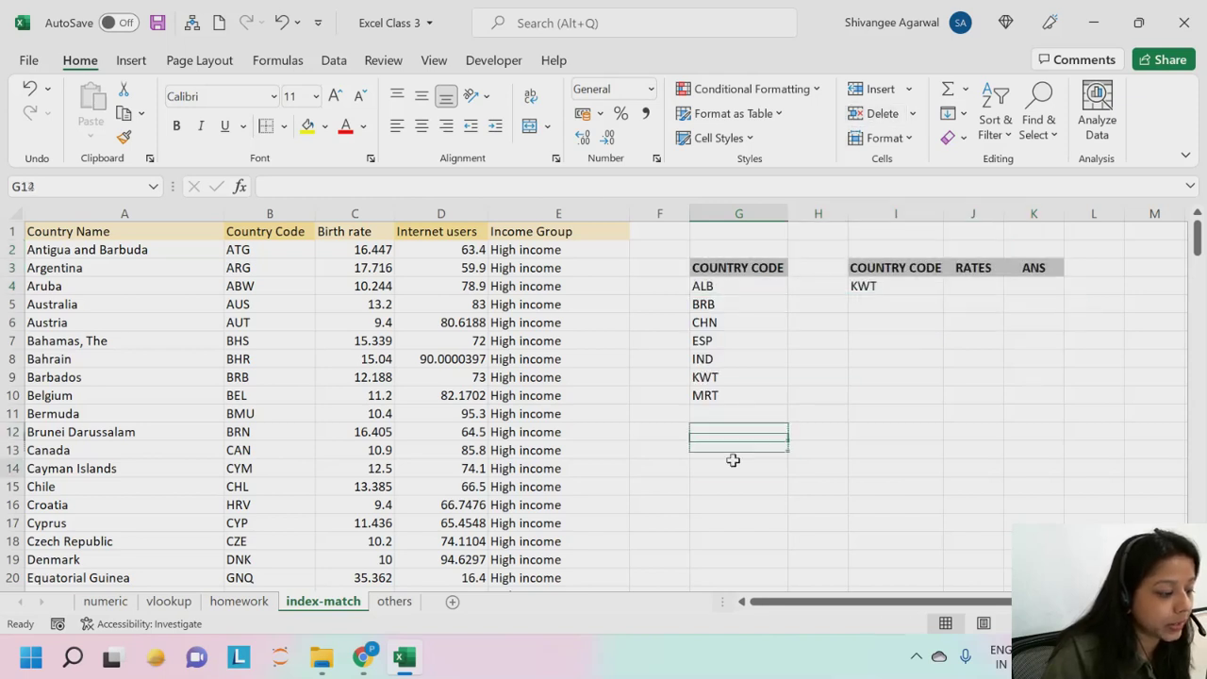
Step: Enter the label INDEX in G13 and fill it orange
click(728, 451)
text(INDEX)
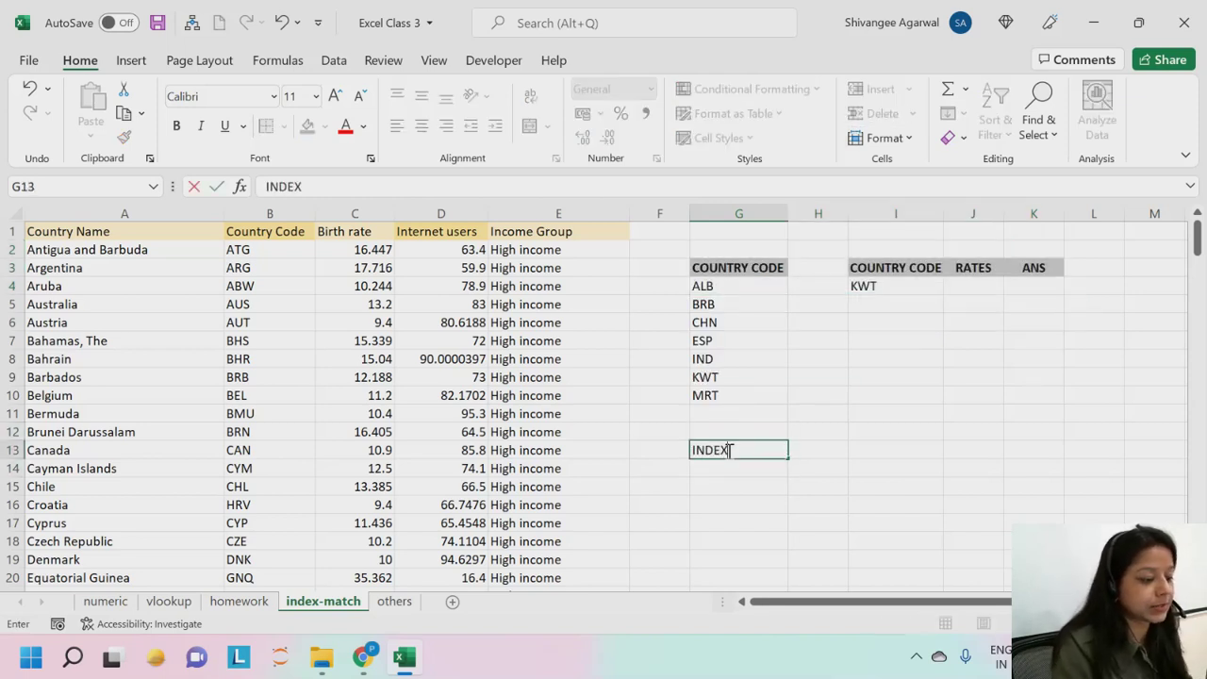
key(Return)
click(728, 451)
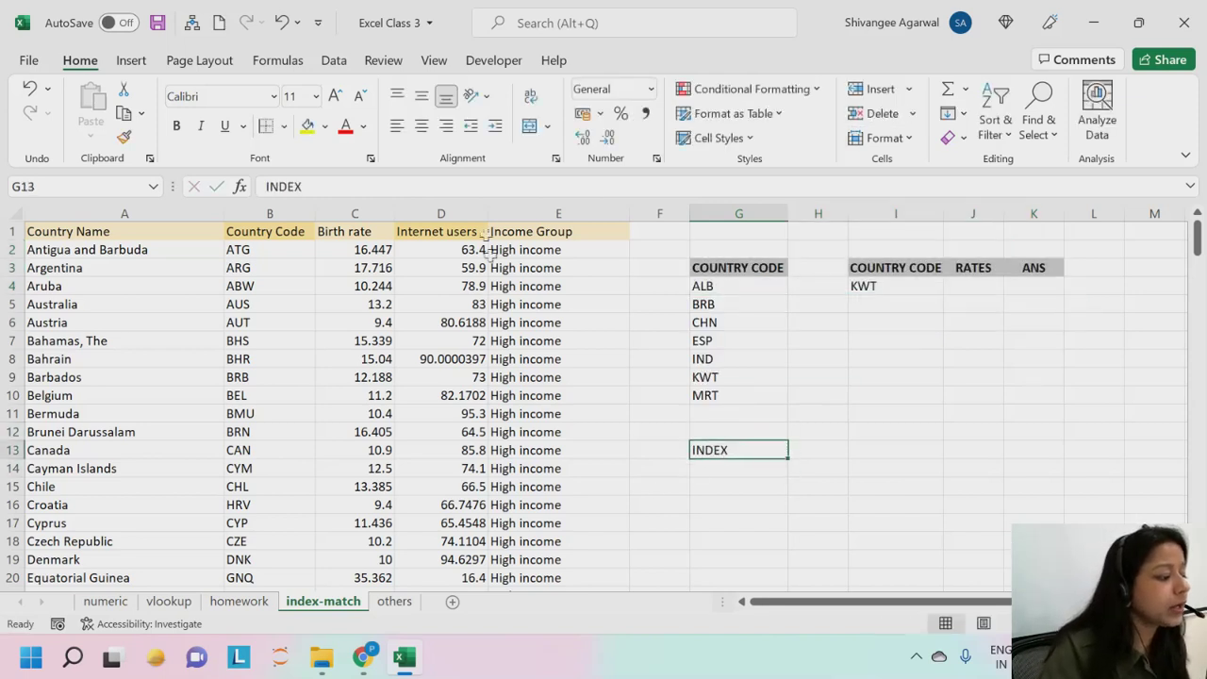
click(324, 126)
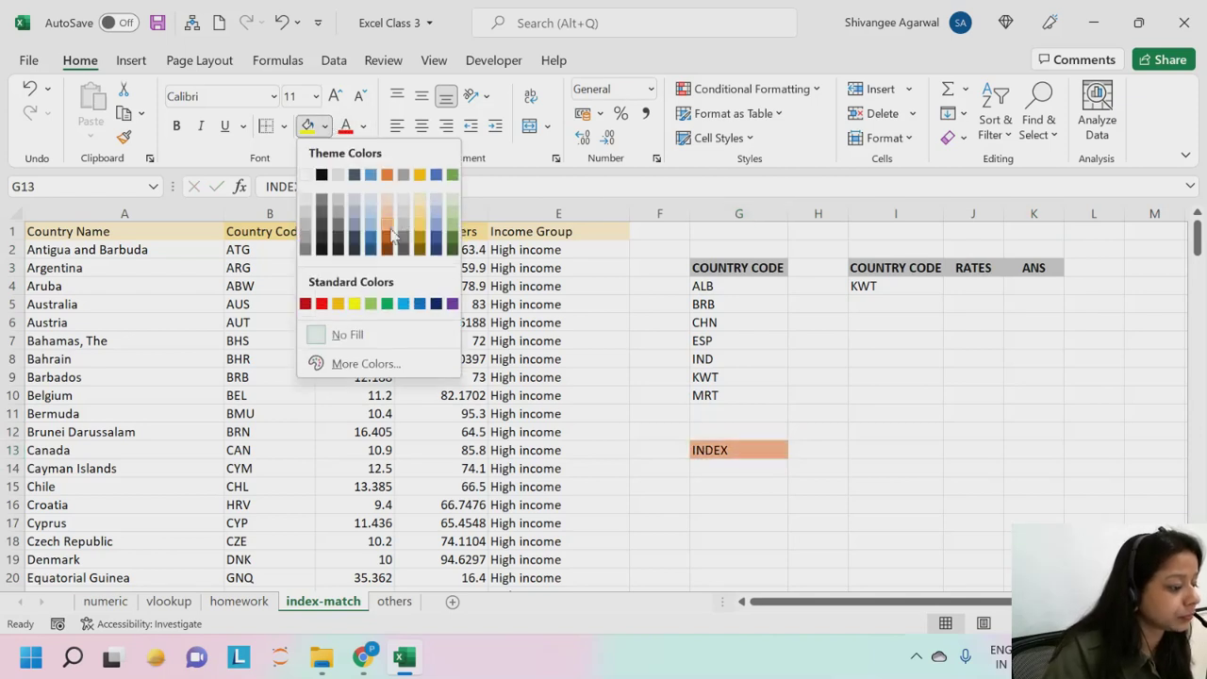
click(392, 235)
click(746, 466)
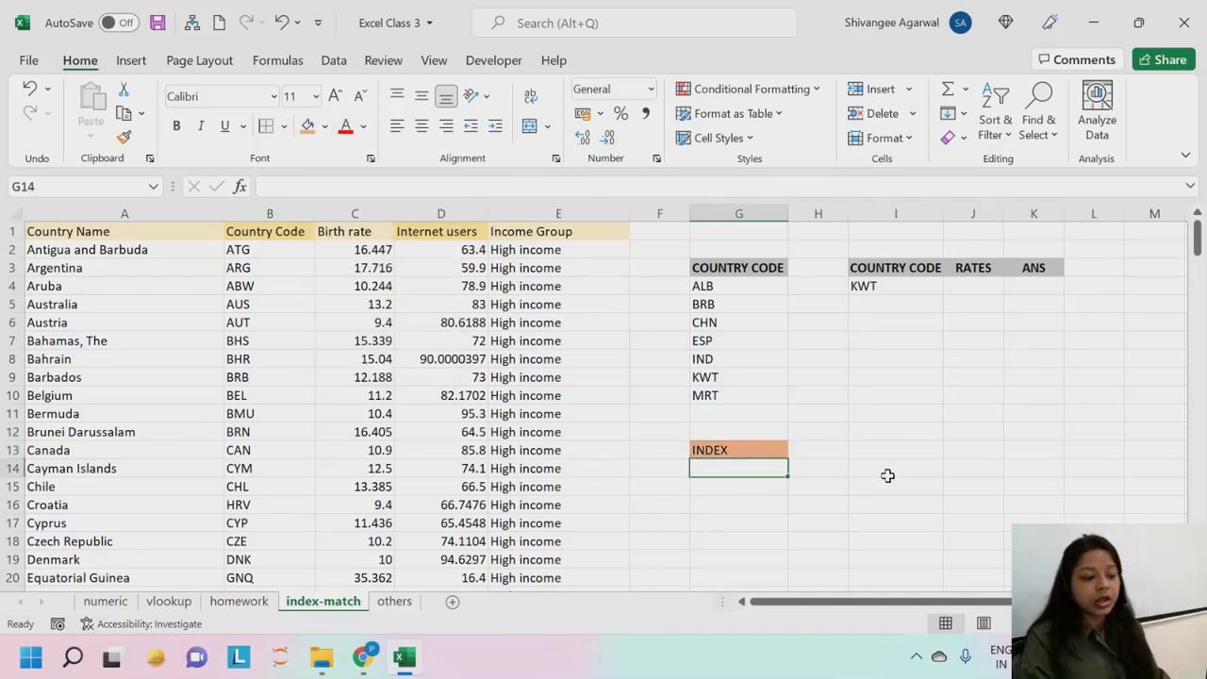
click(830, 455)
Step: Enter the INDEX definition text 'Gives you the cell output for a column and' in H13
text(Giv)
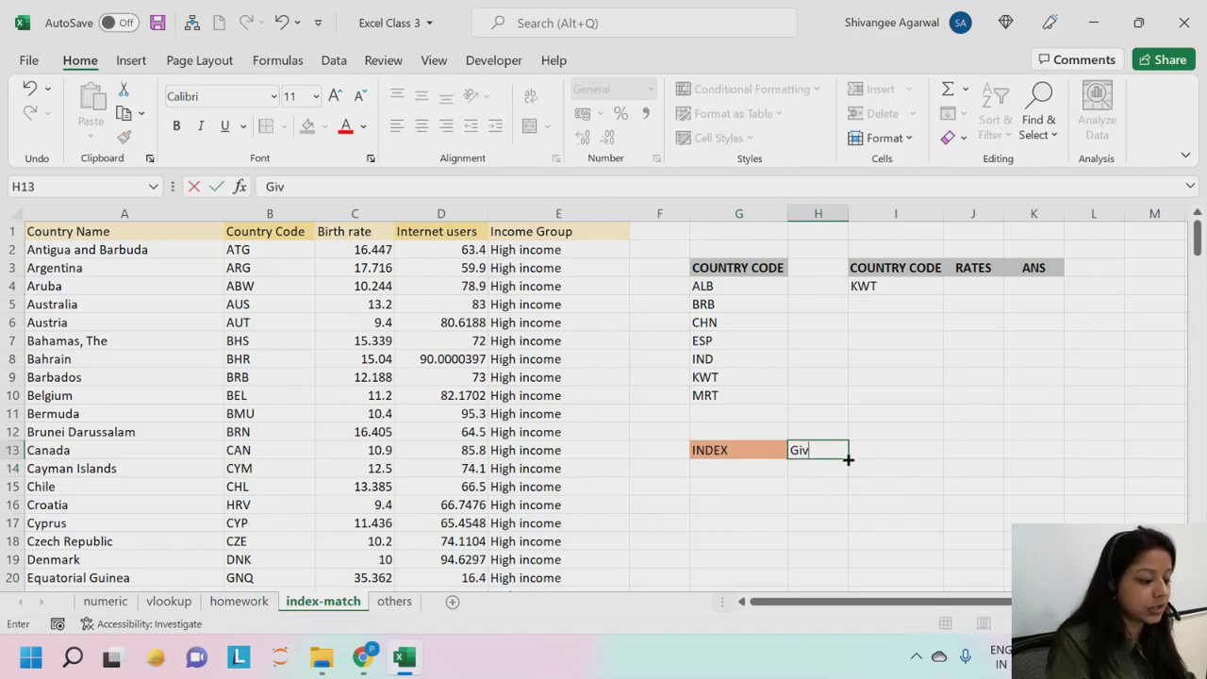
text(es you the c)
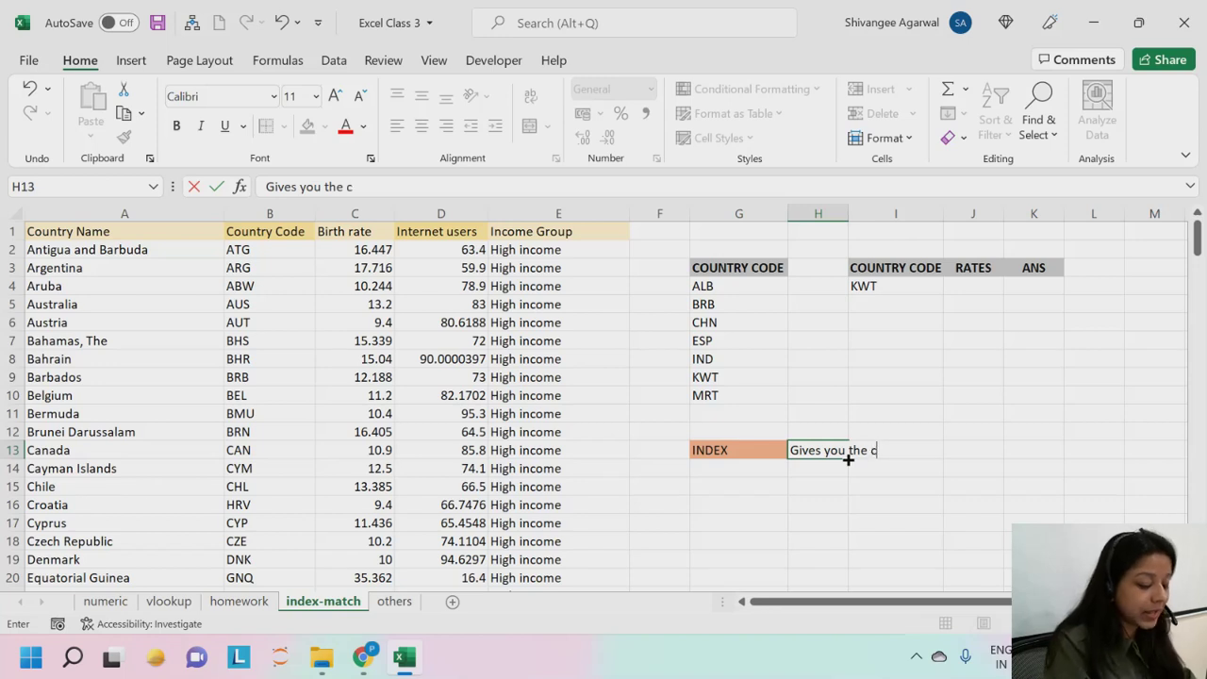
text(ell output)
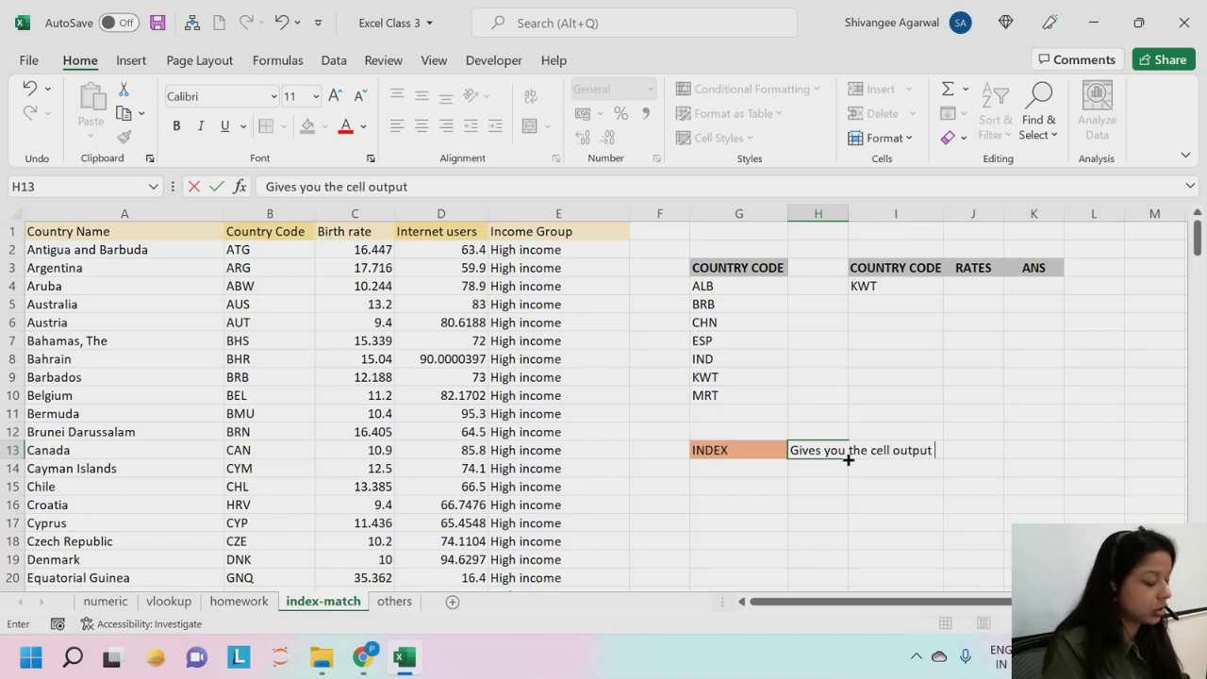
text( for a)
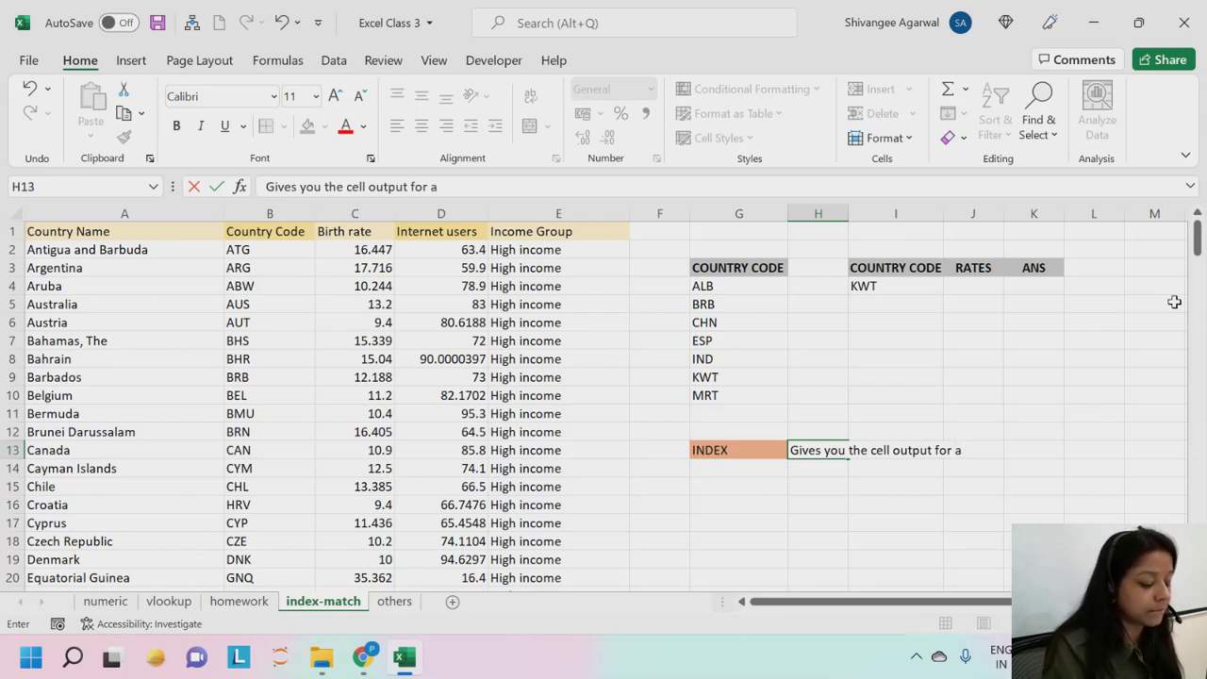
text(column and row)
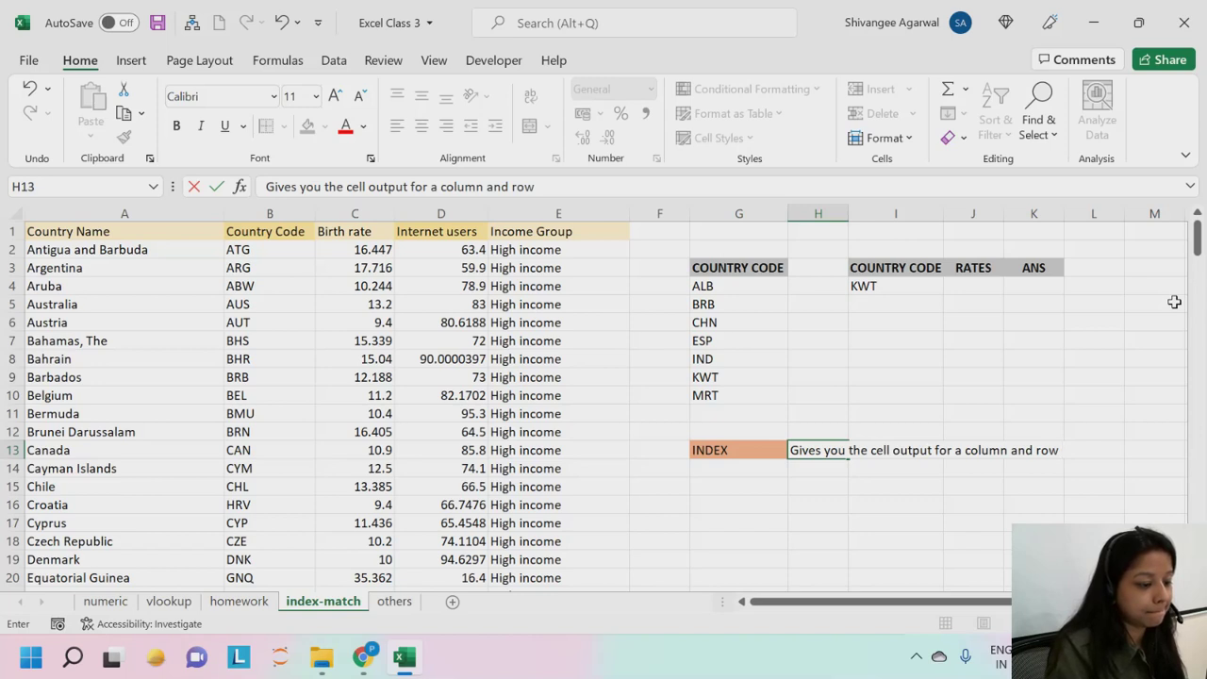
key(Return)
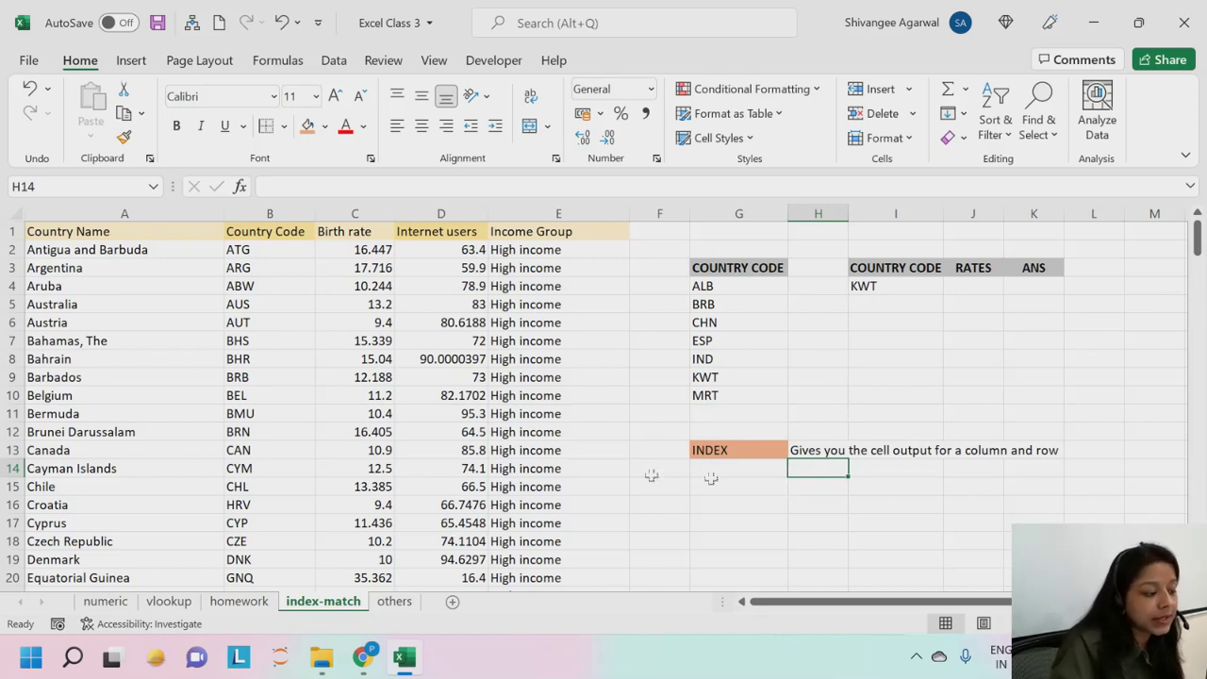
drag(255, 232, 293, 584)
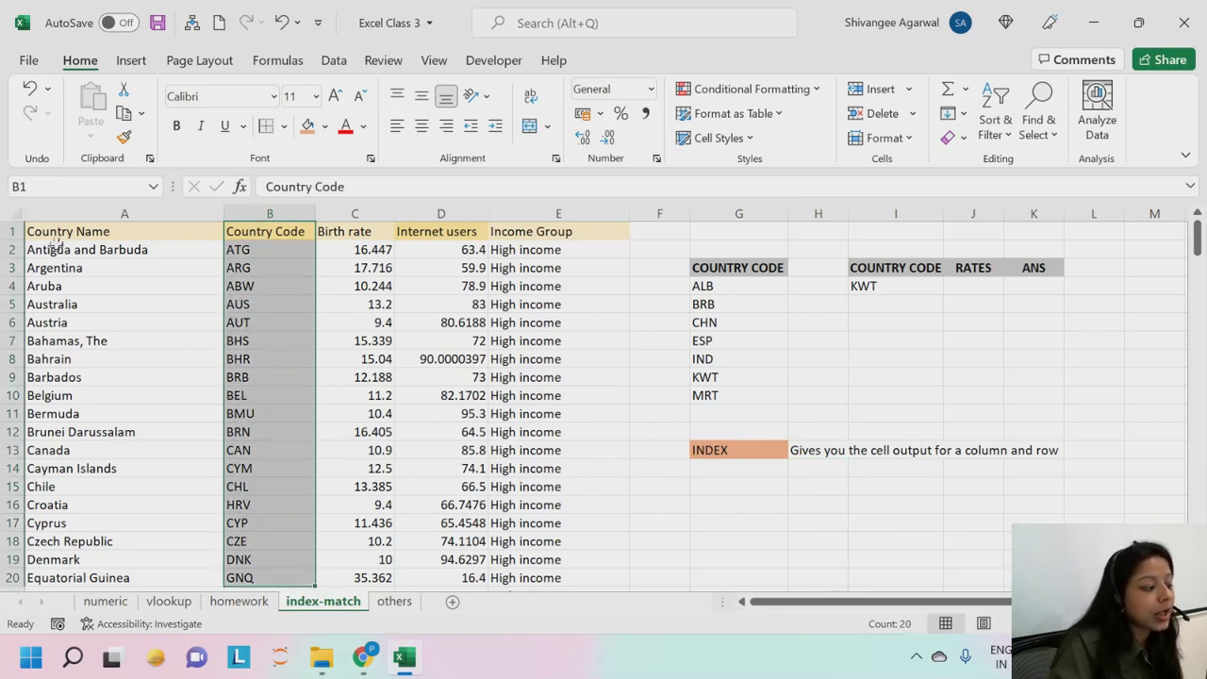
Step: Append 'intersection' to H13's definition so it ends 'for a column and row intersection'
click(815, 450)
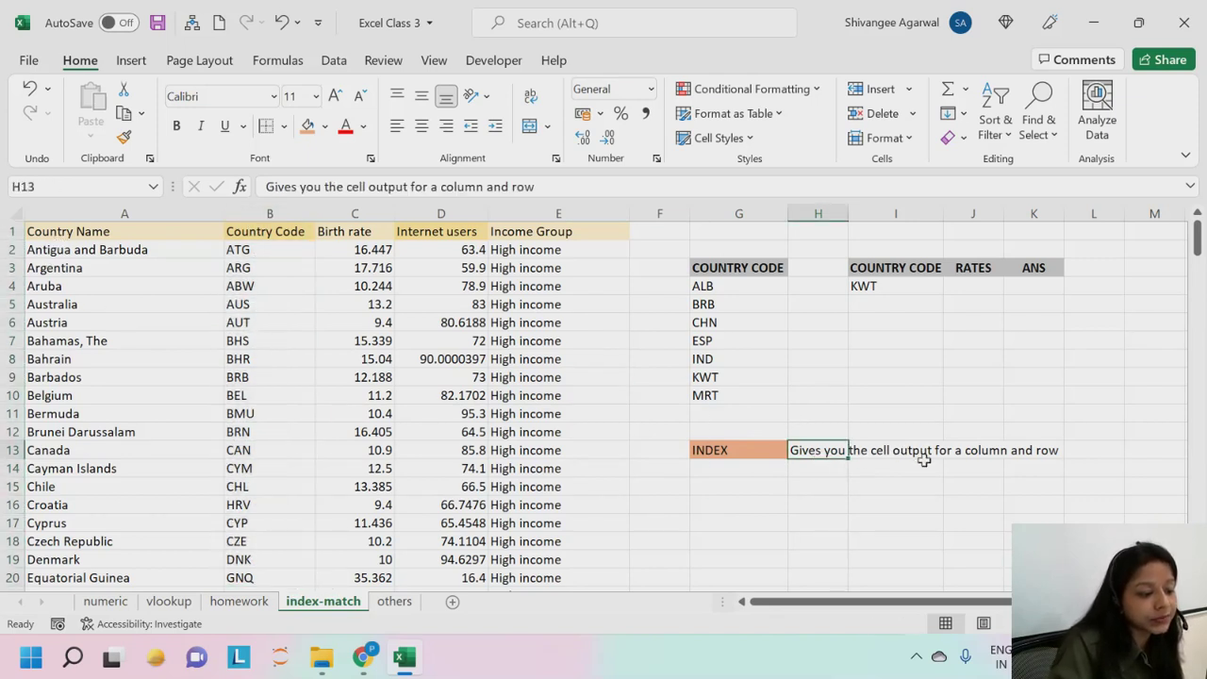
click(564, 186)
text(int)
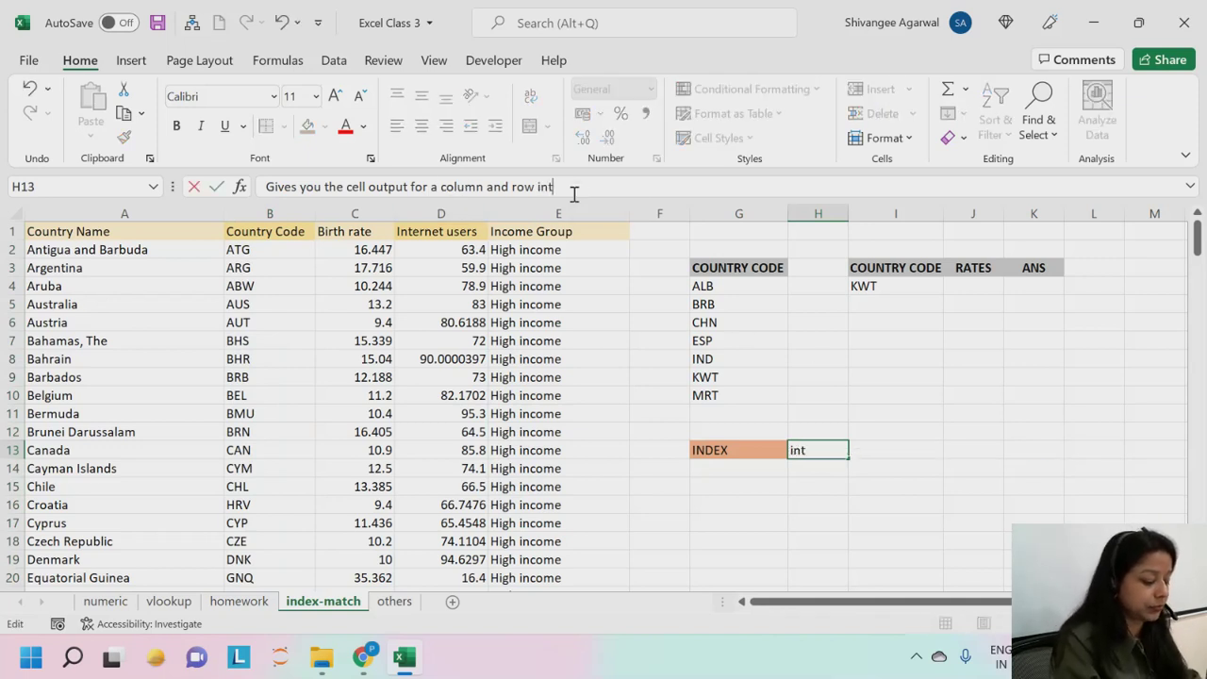
text(ersection)
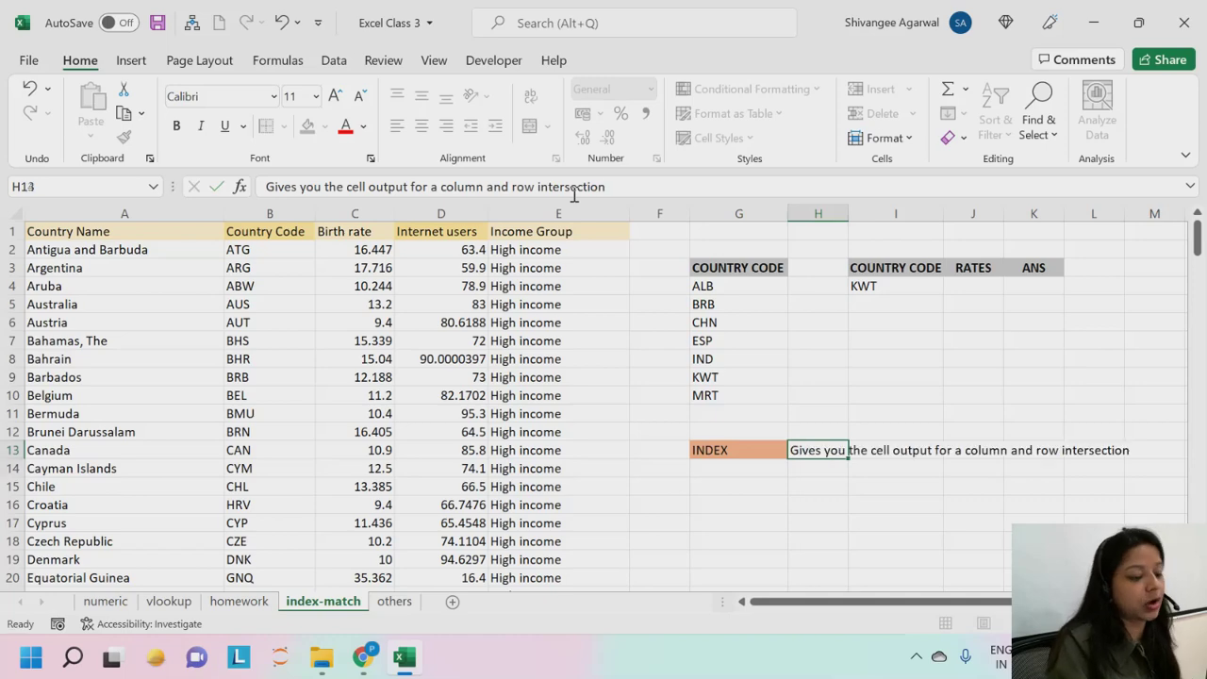
key(Return)
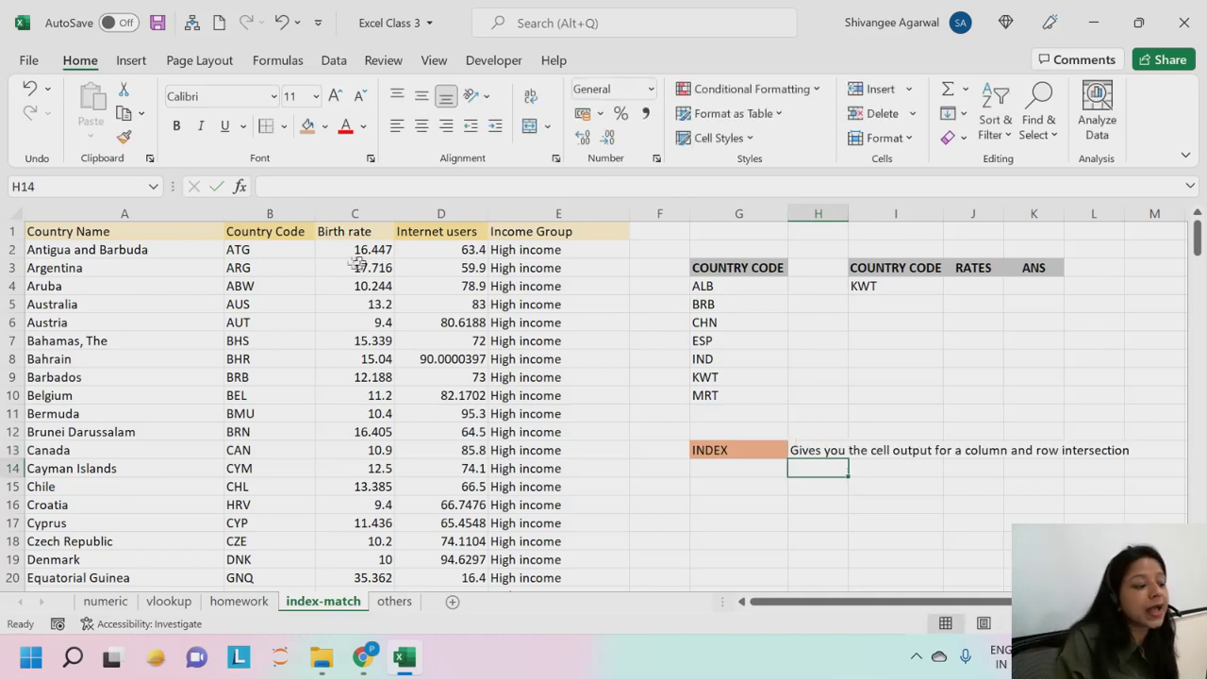
click(262, 214)
click(264, 283)
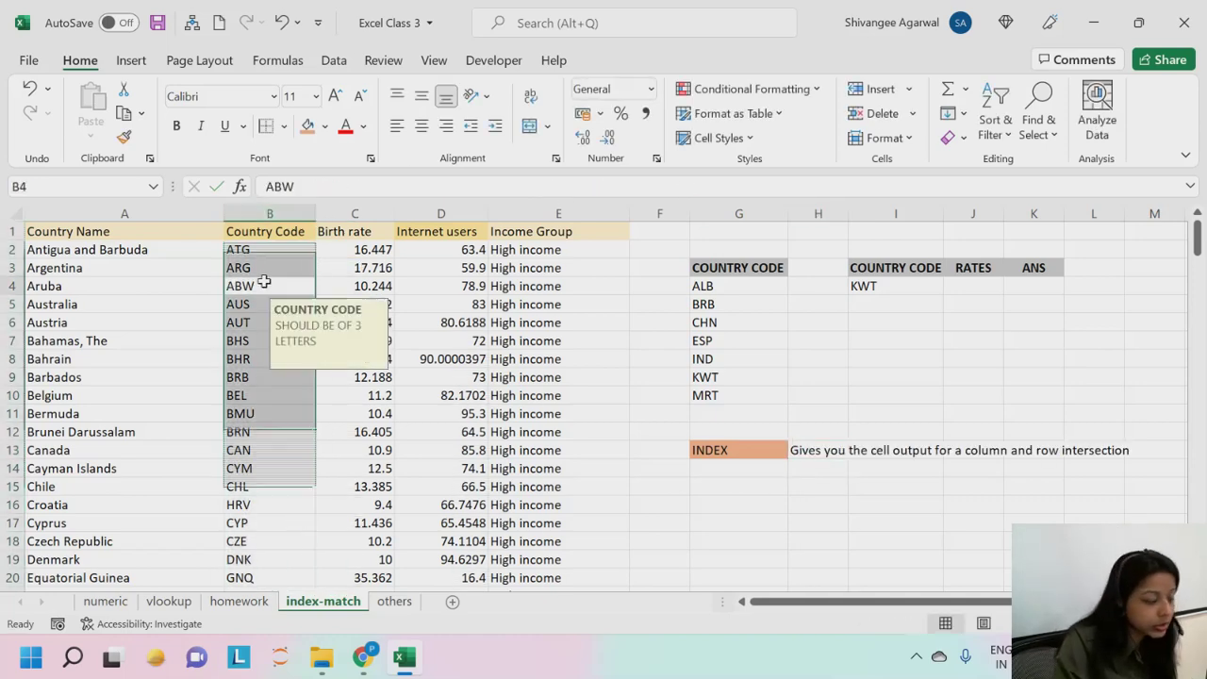
click(61, 252)
drag(61, 252, 609, 250)
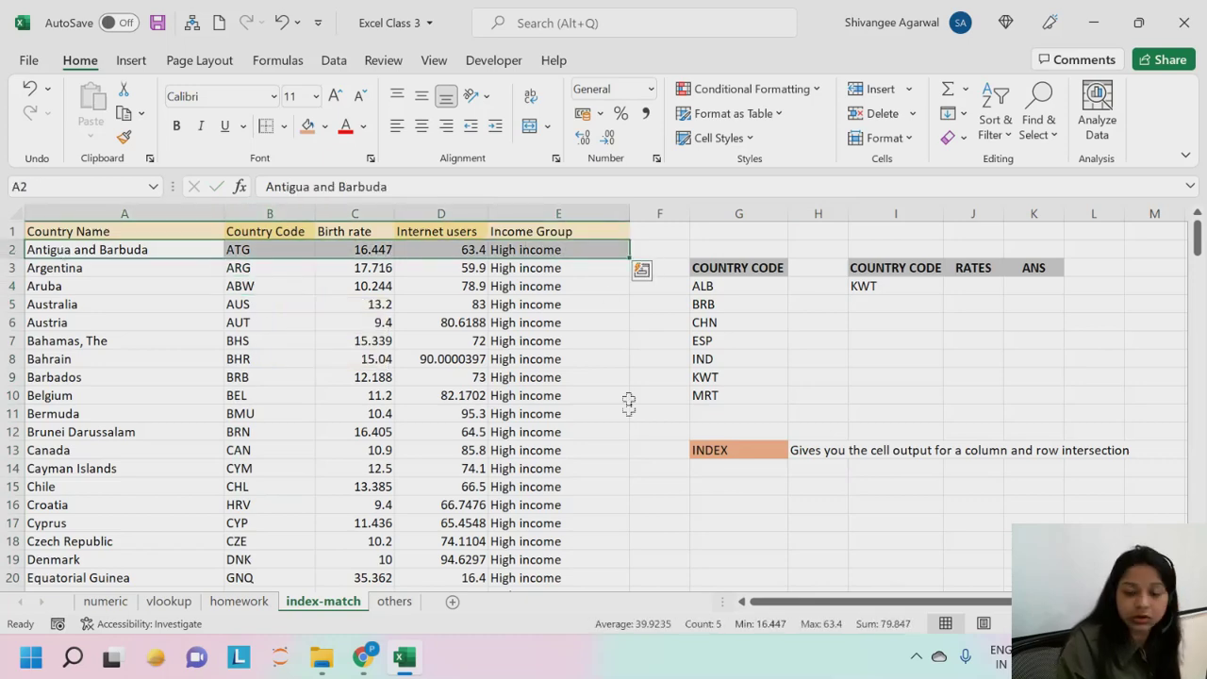
click(270, 208)
drag(154, 249, 588, 240)
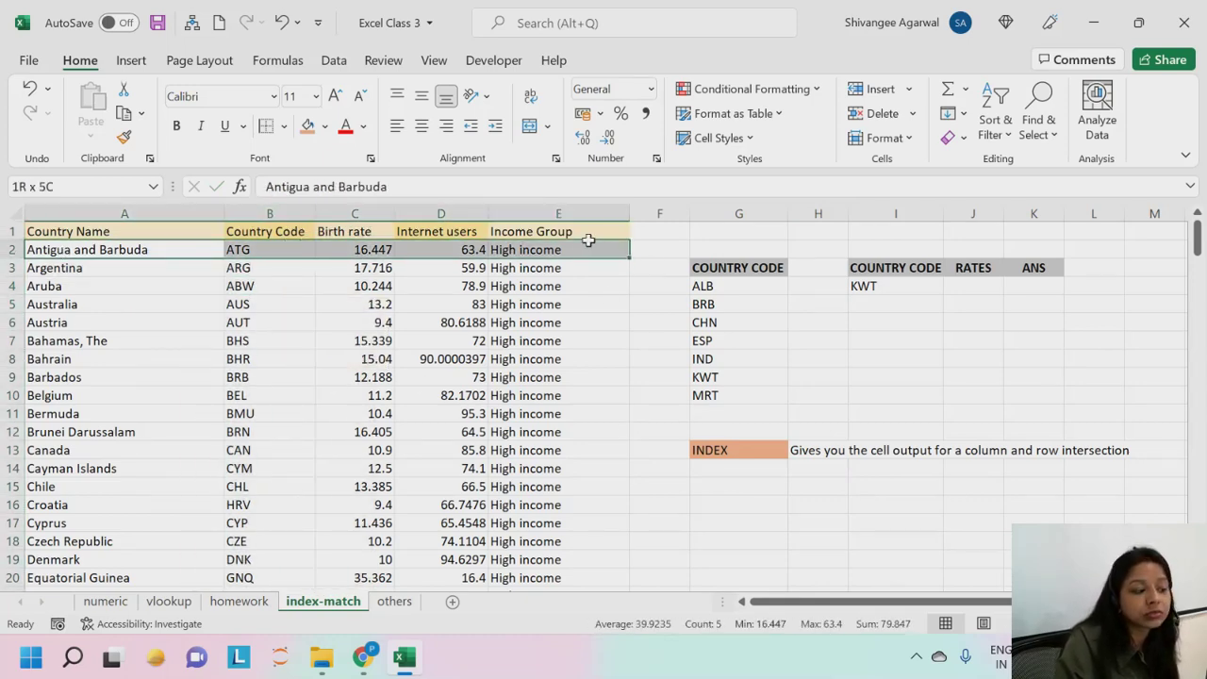
click(264, 253)
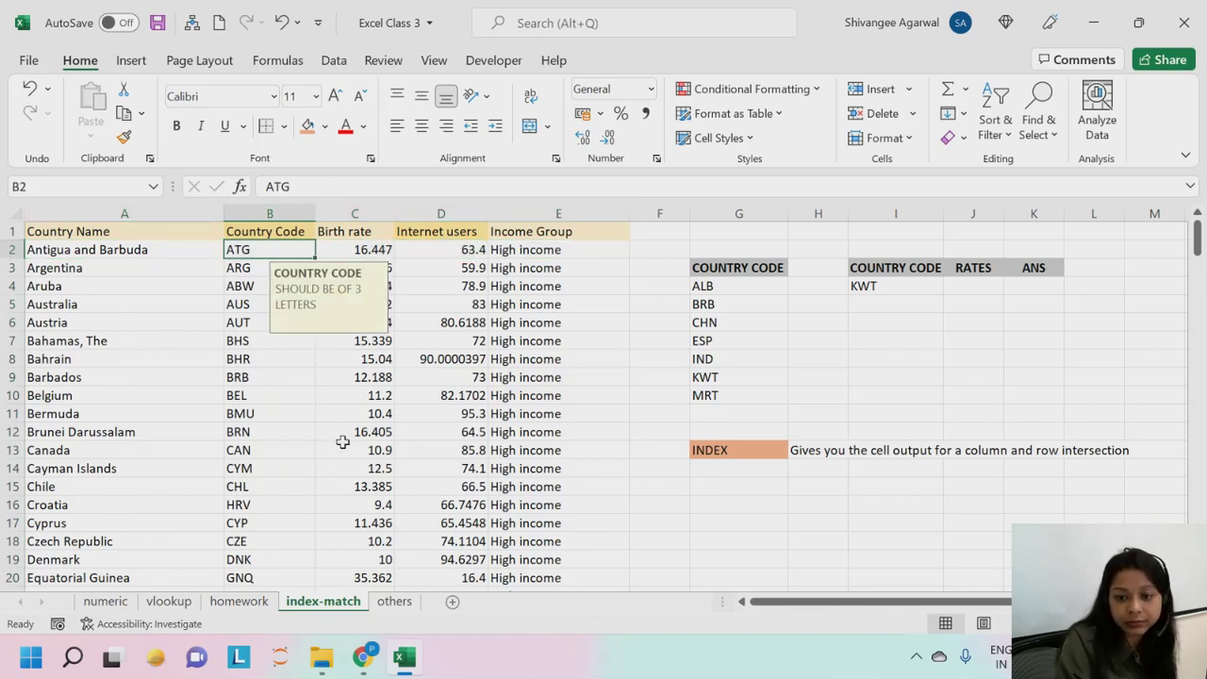
click(270, 213)
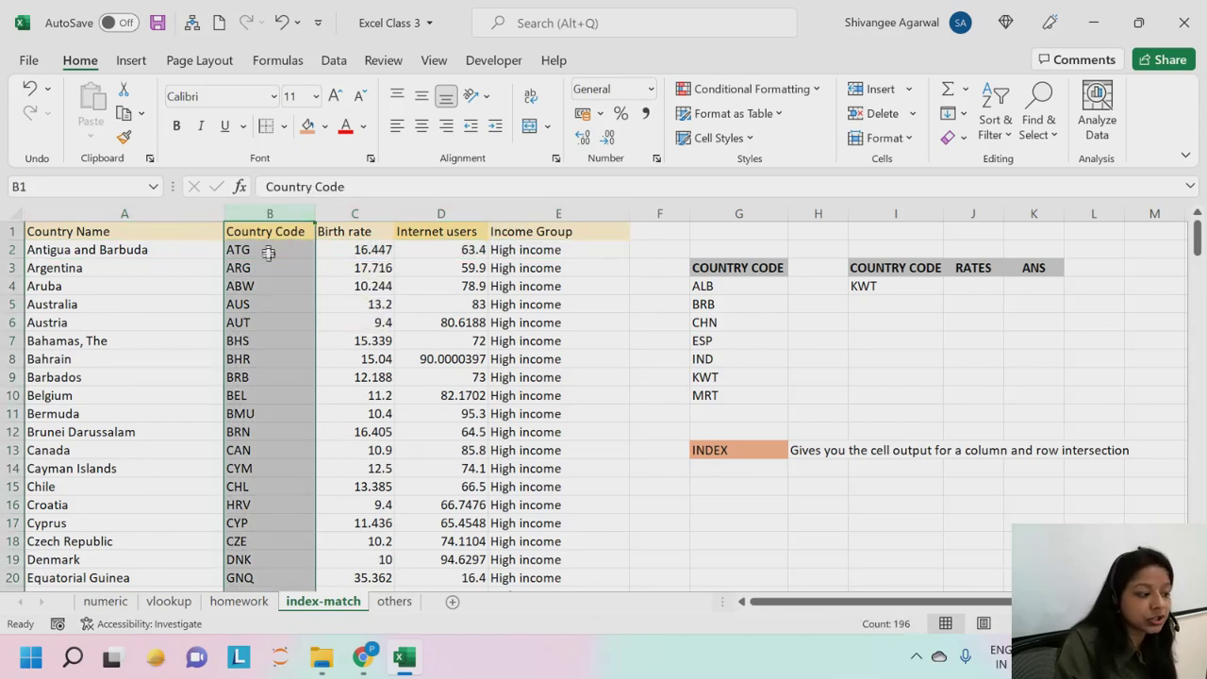
drag(172, 249, 598, 242)
click(283, 249)
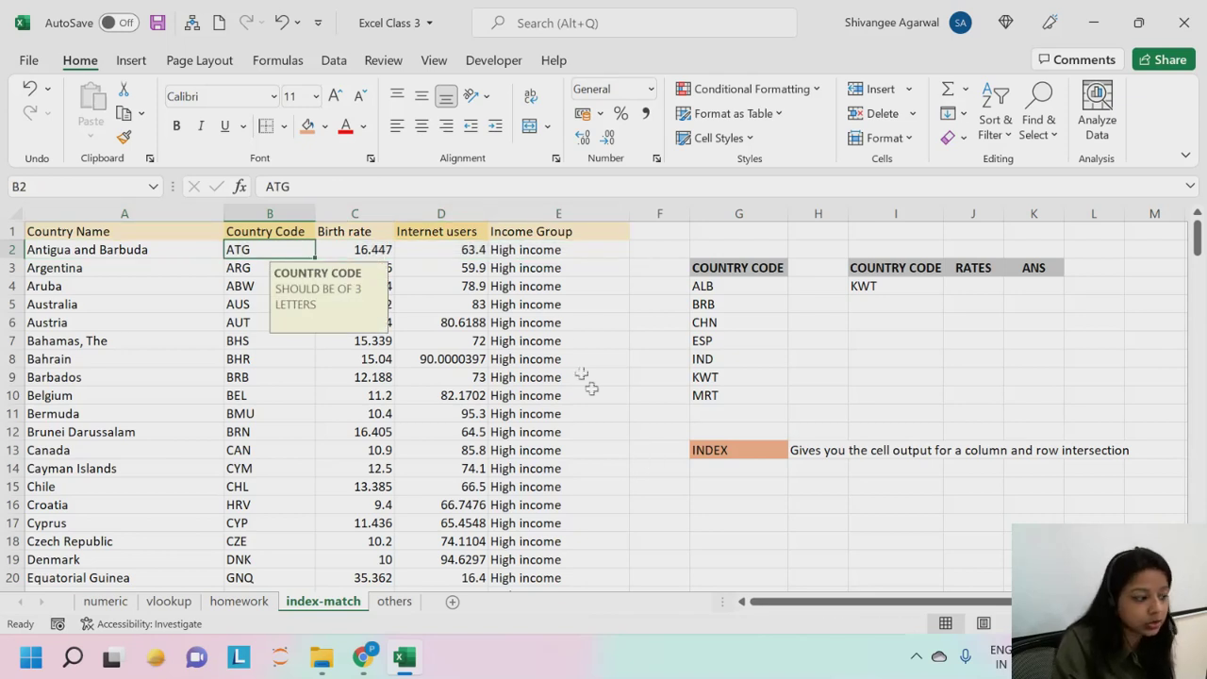
click(281, 208)
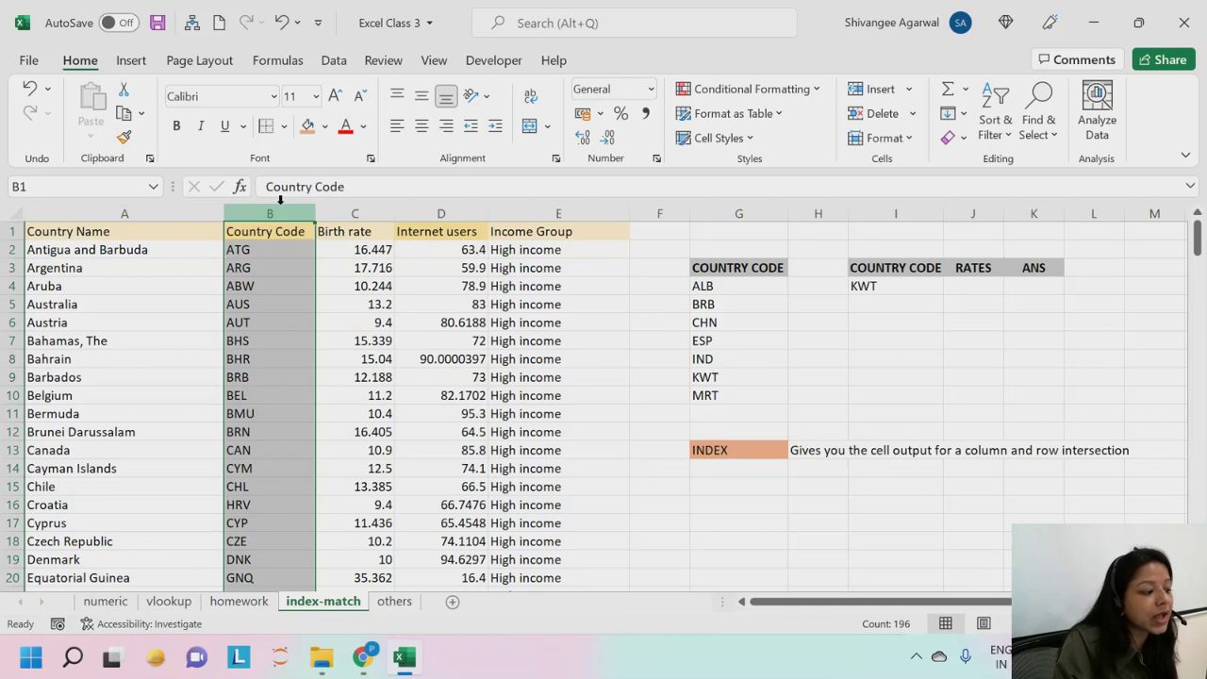
click(367, 206)
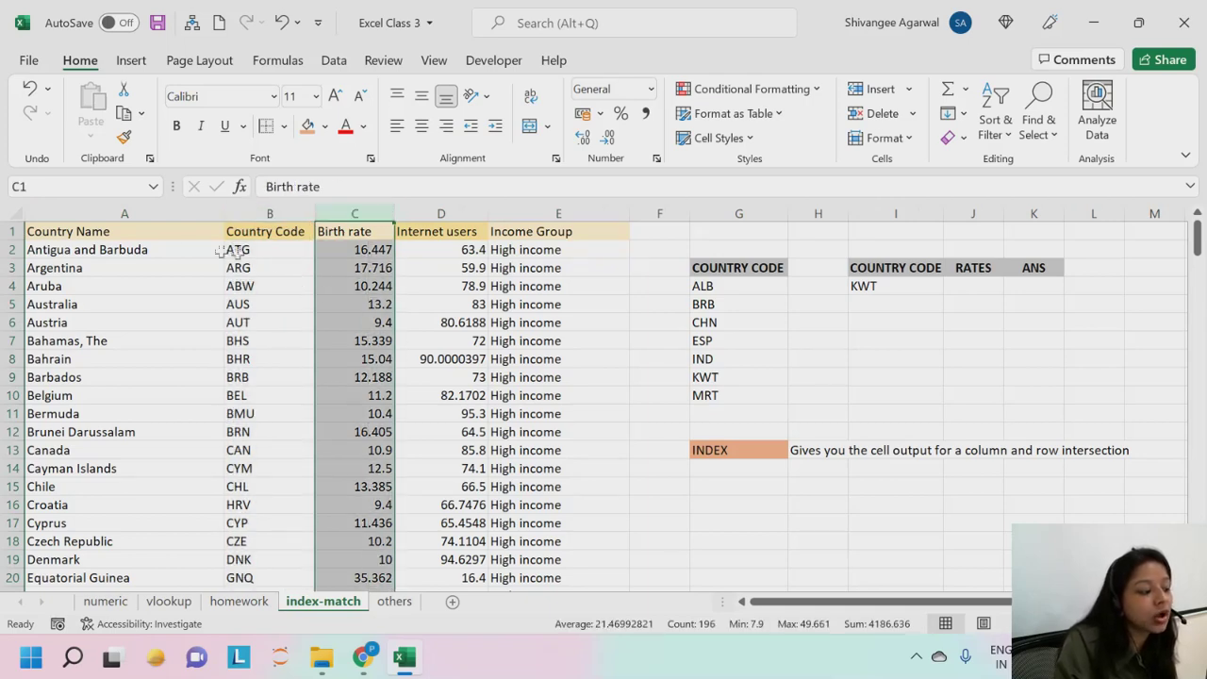
drag(141, 250, 589, 249)
click(345, 248)
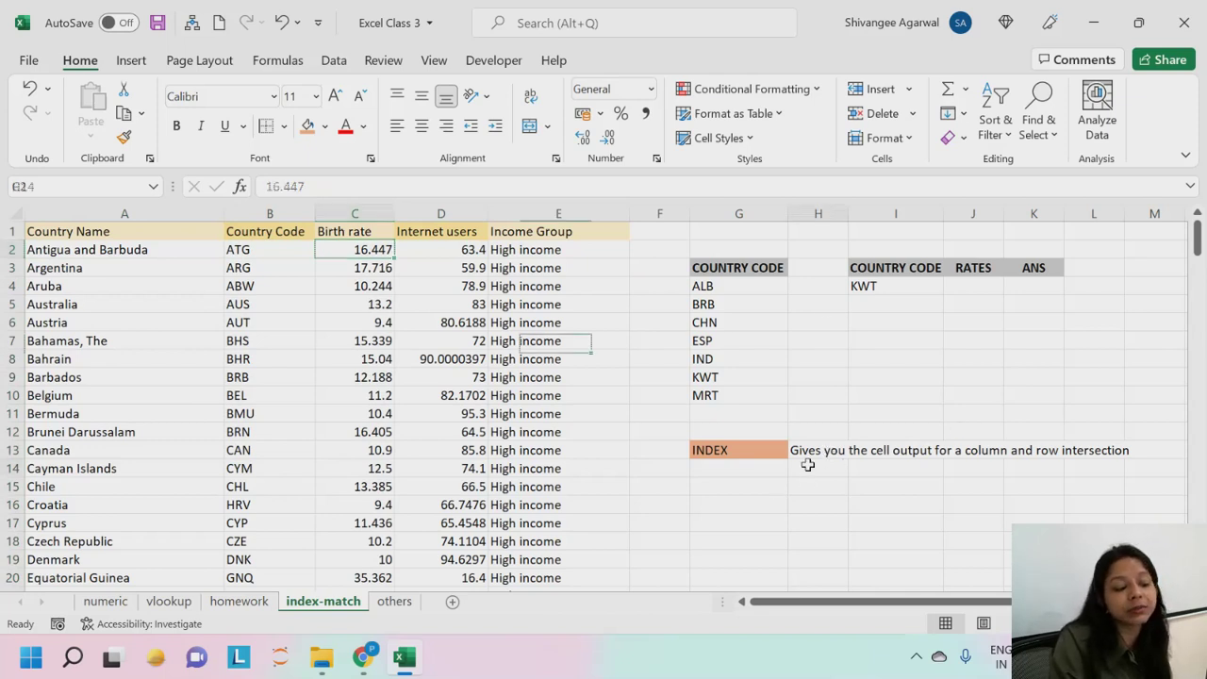
click(809, 465)
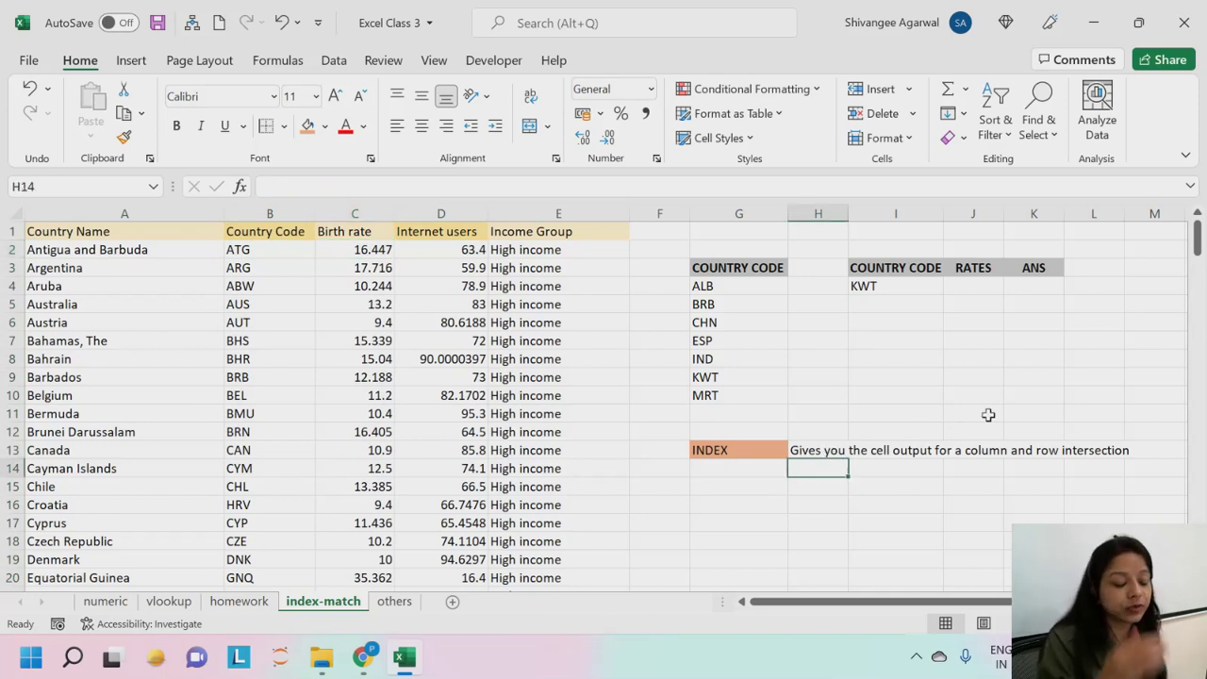
Step: Begin =INDEX($A$1:$E$196, in H14, using the absolute table A1:E196 as the array
text(=)
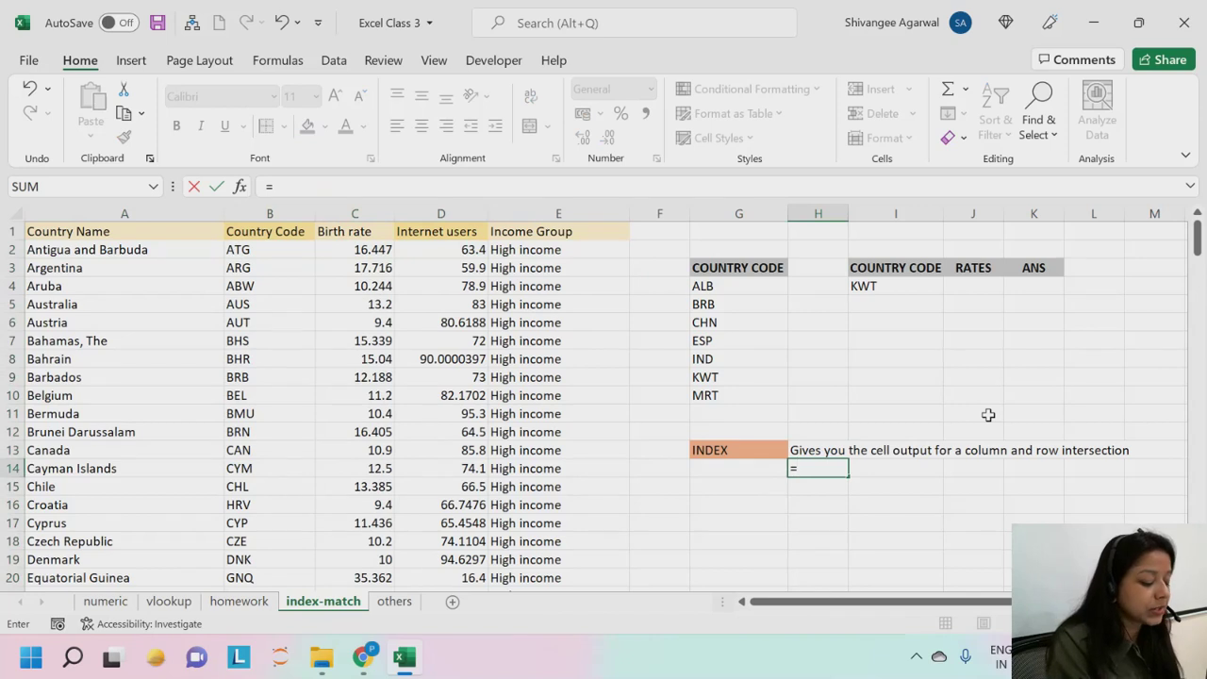
text(INDEX)
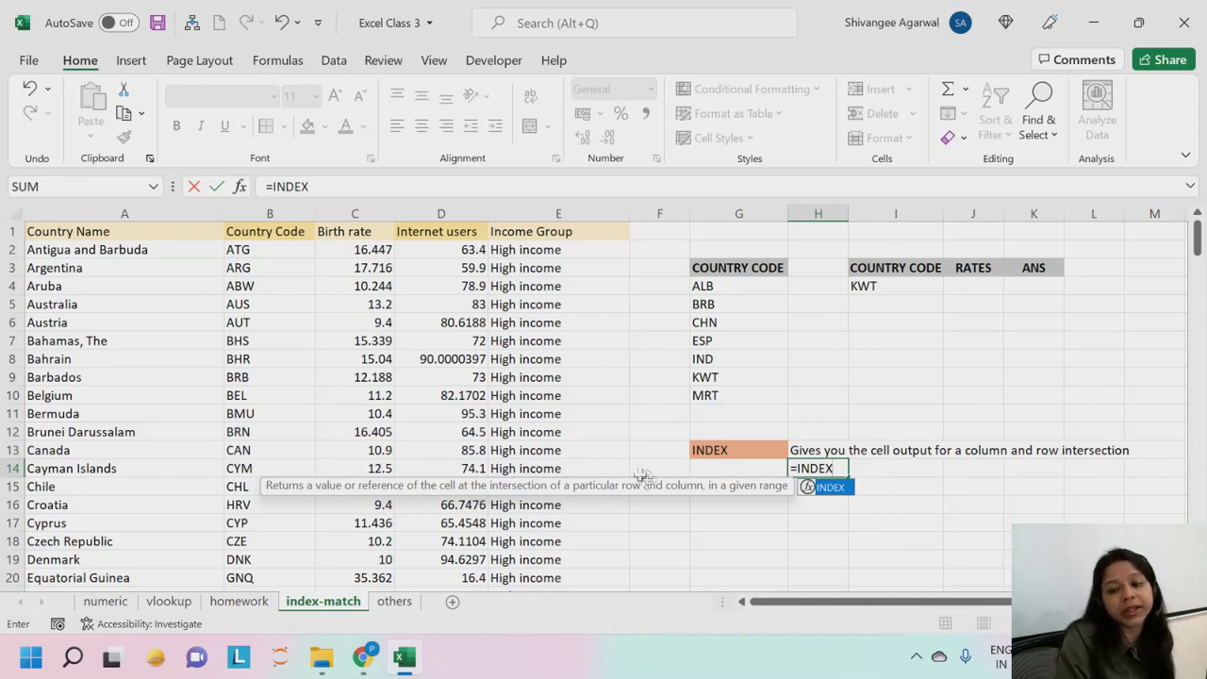
text(()
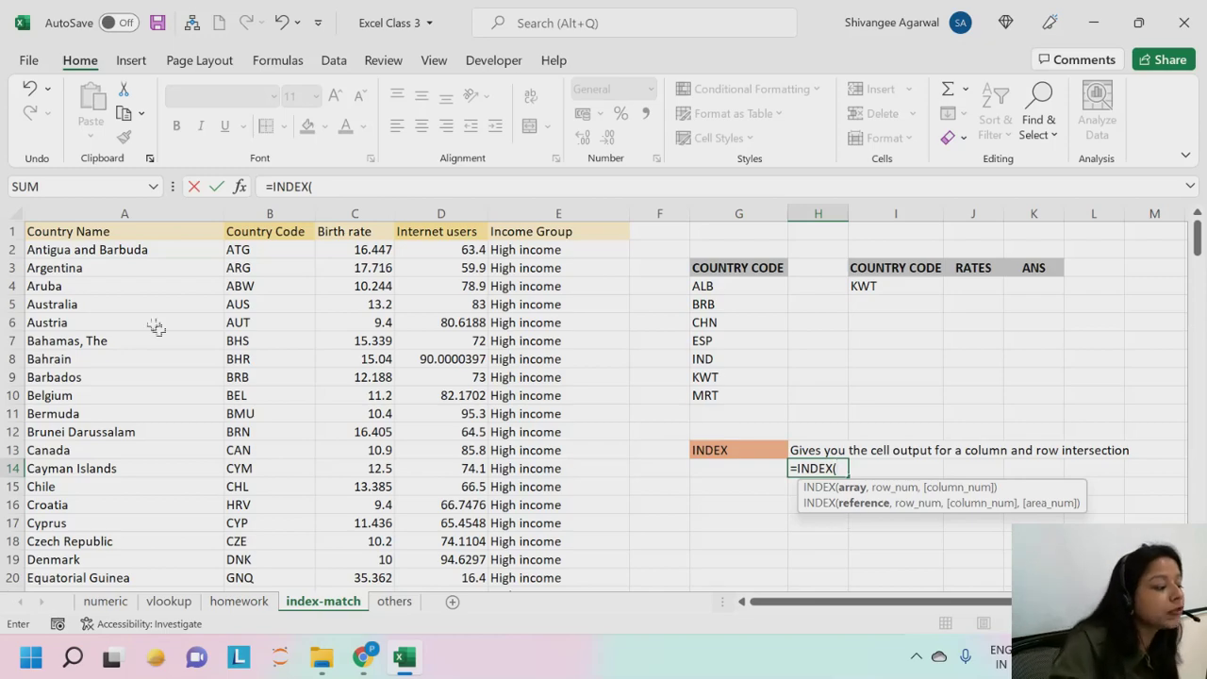
drag(59, 232, 581, 563)
scroll(427, 458, up, 20)
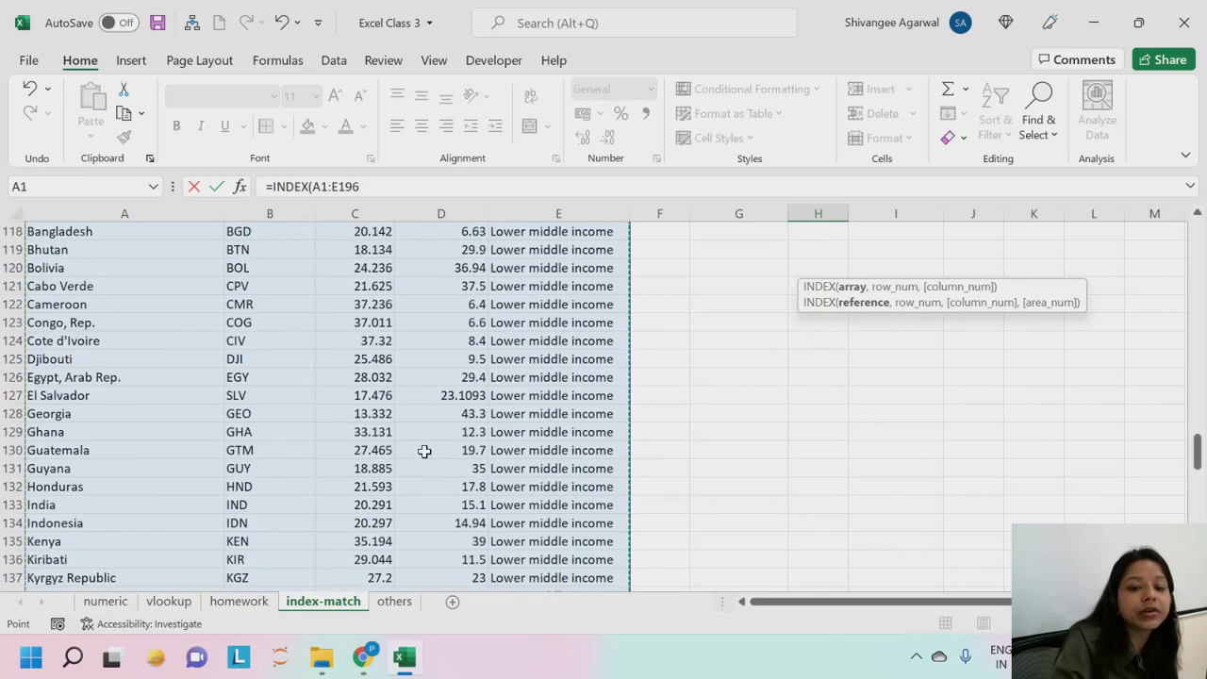
scroll(424, 451, up, 19)
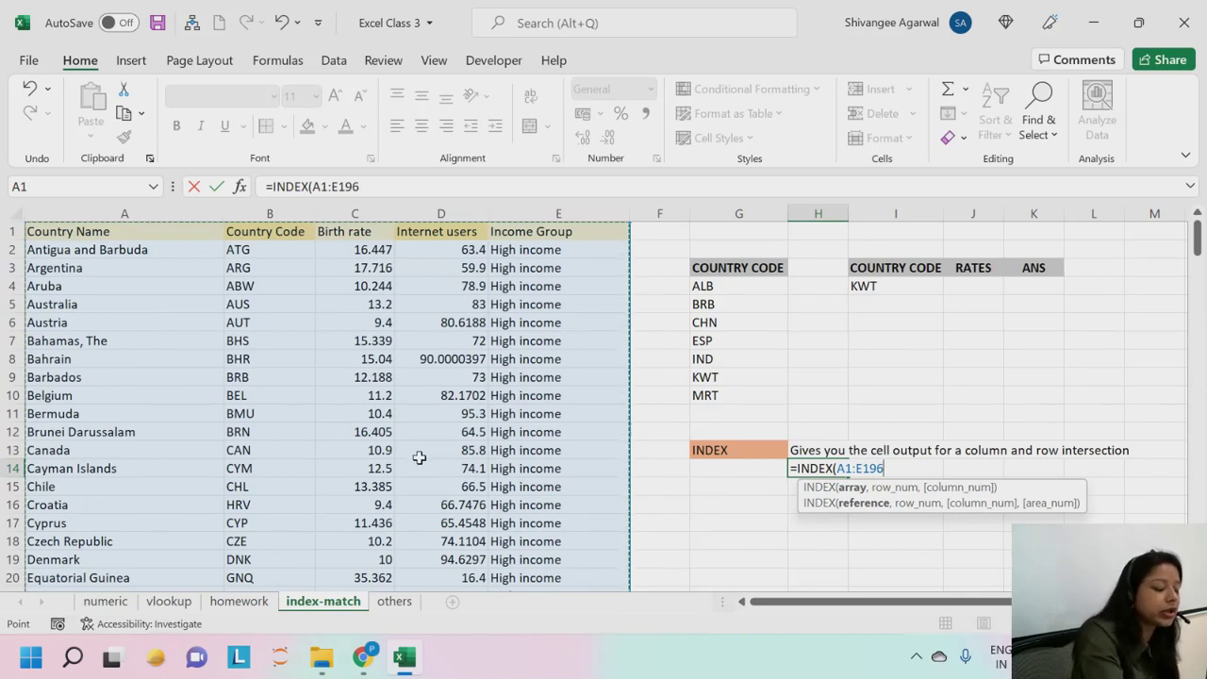
key(F4)
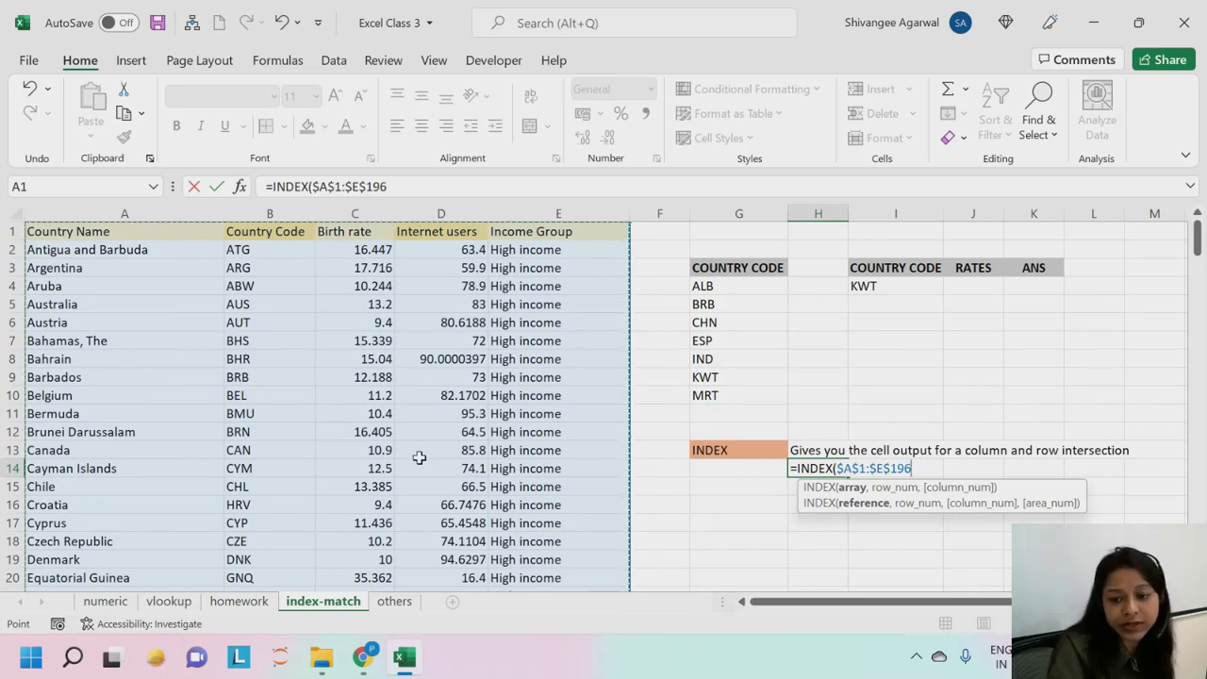
text(,2,3)
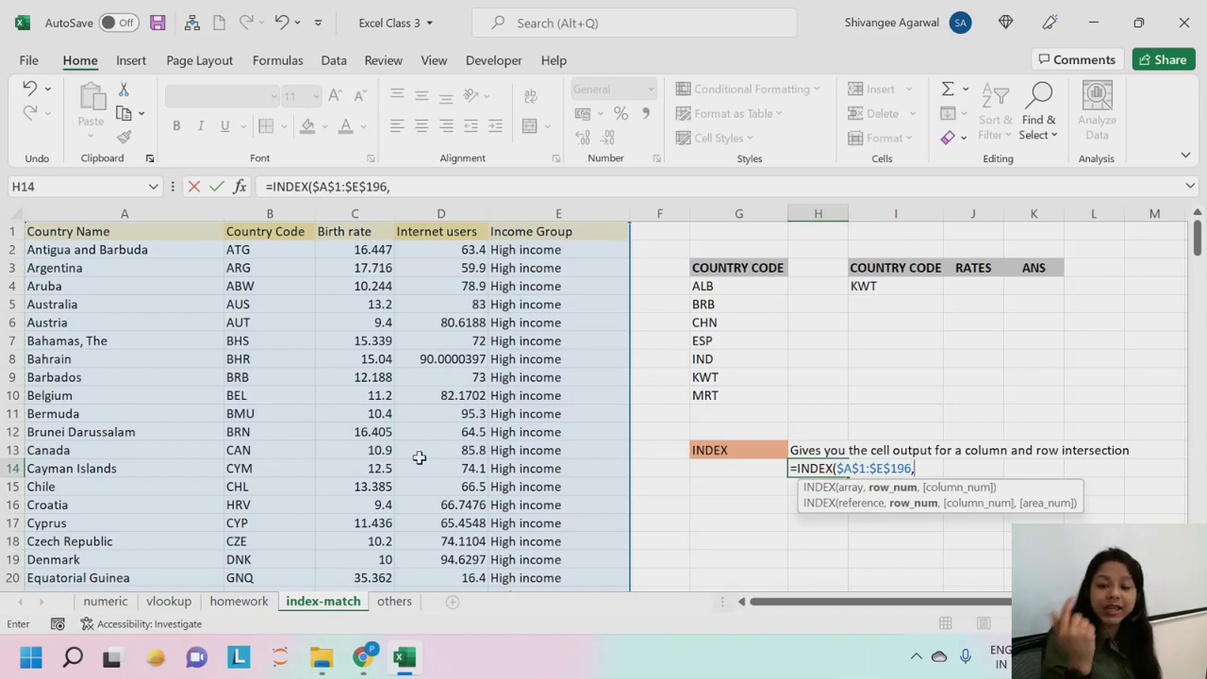
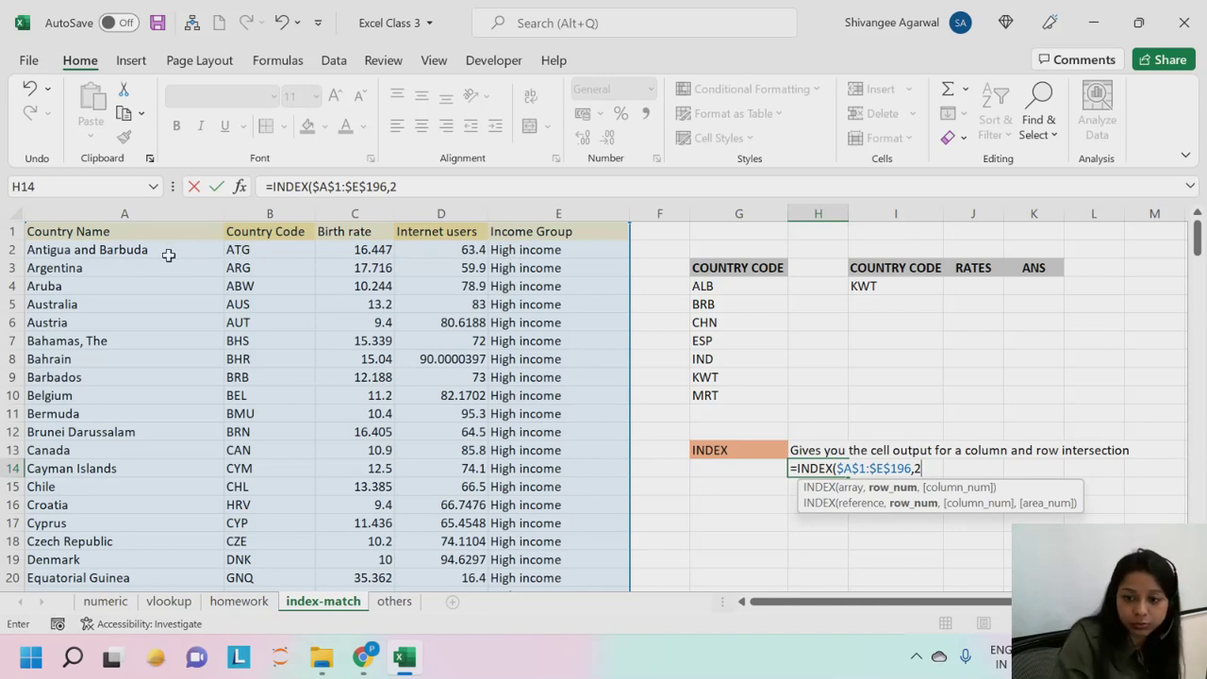
Step: Complete H14 as =INDEX($A$1:$E$196,2,3) so it returns 16.447
text(,)
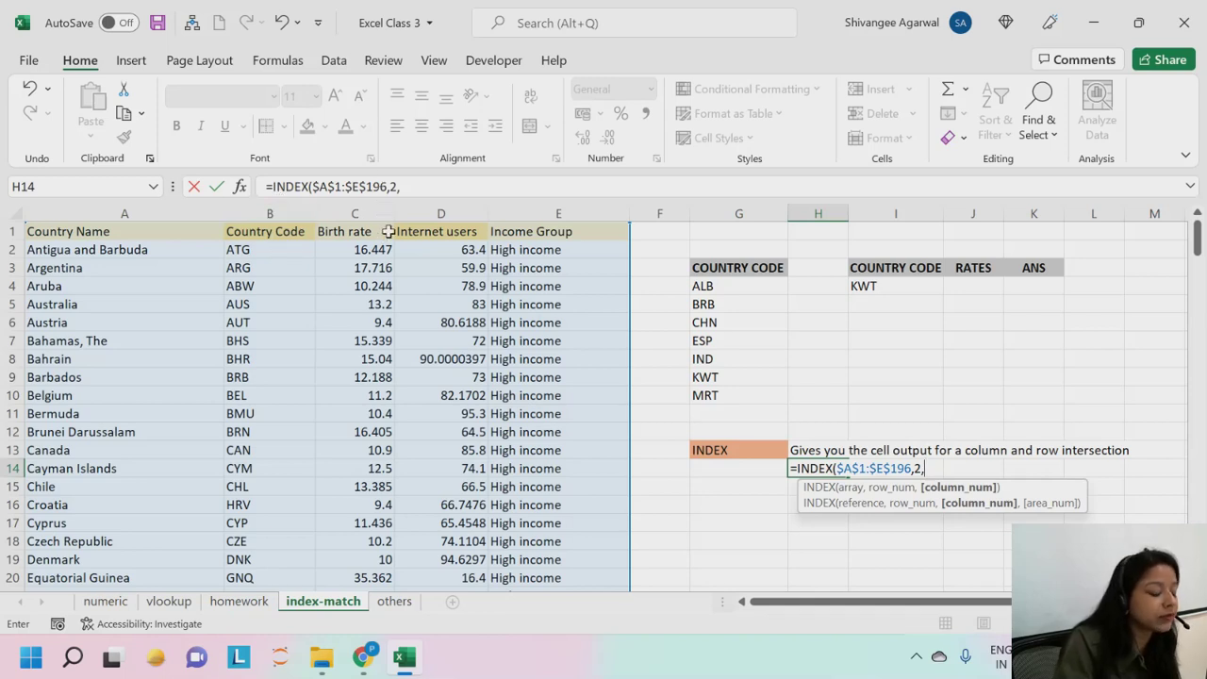
text(3)
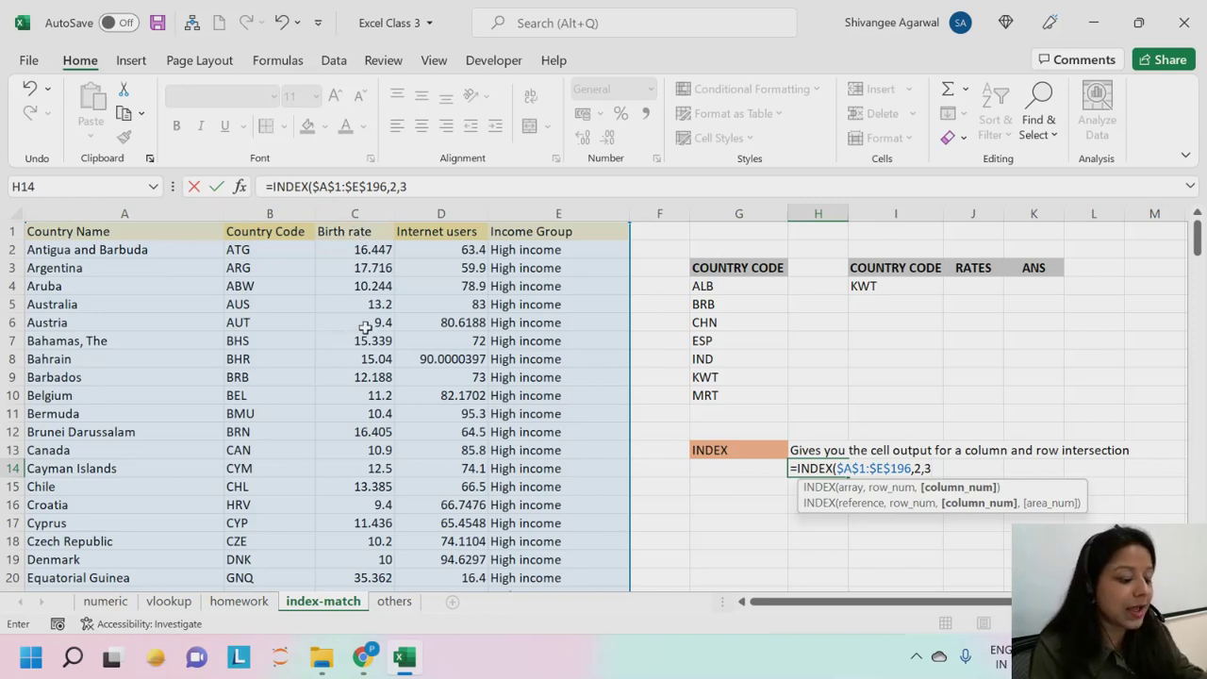
text())
key(Return)
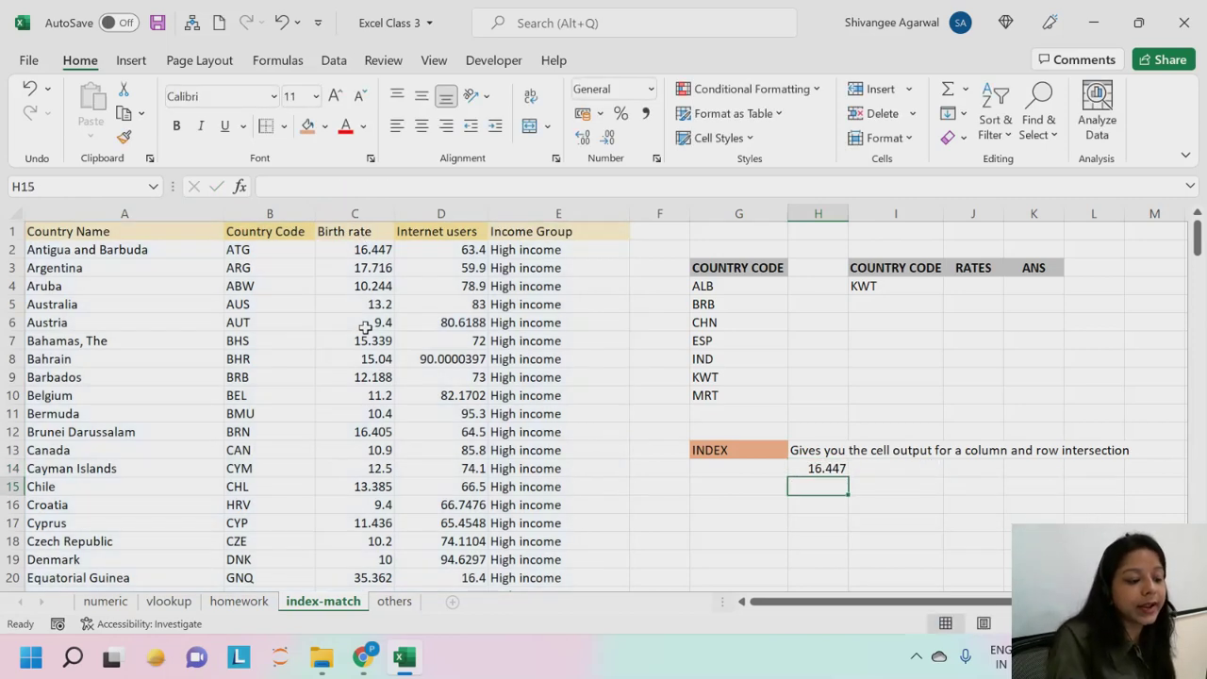
click(839, 467)
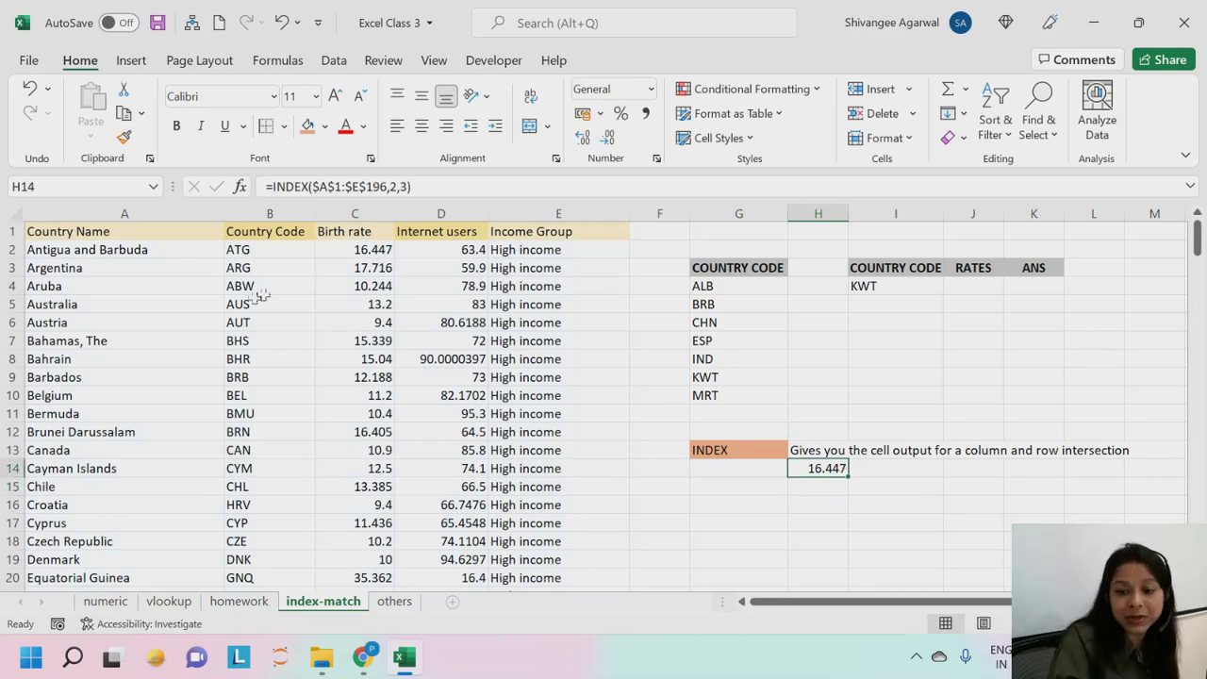
click(363, 213)
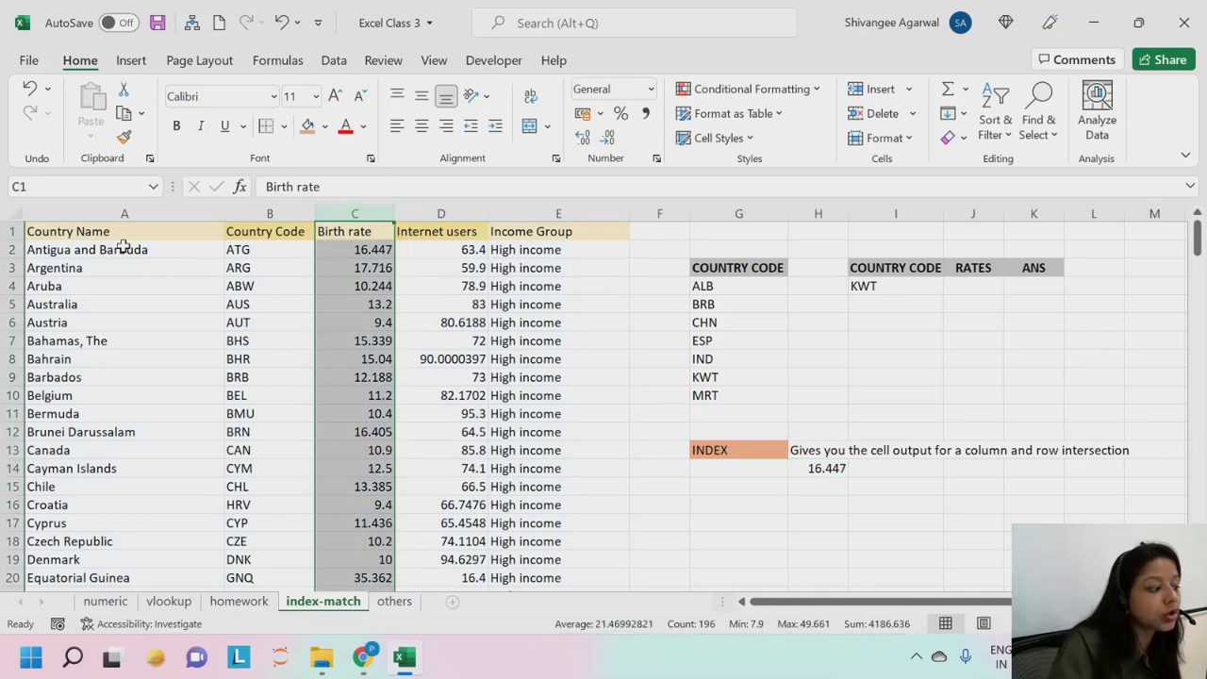
drag(122, 247, 588, 260)
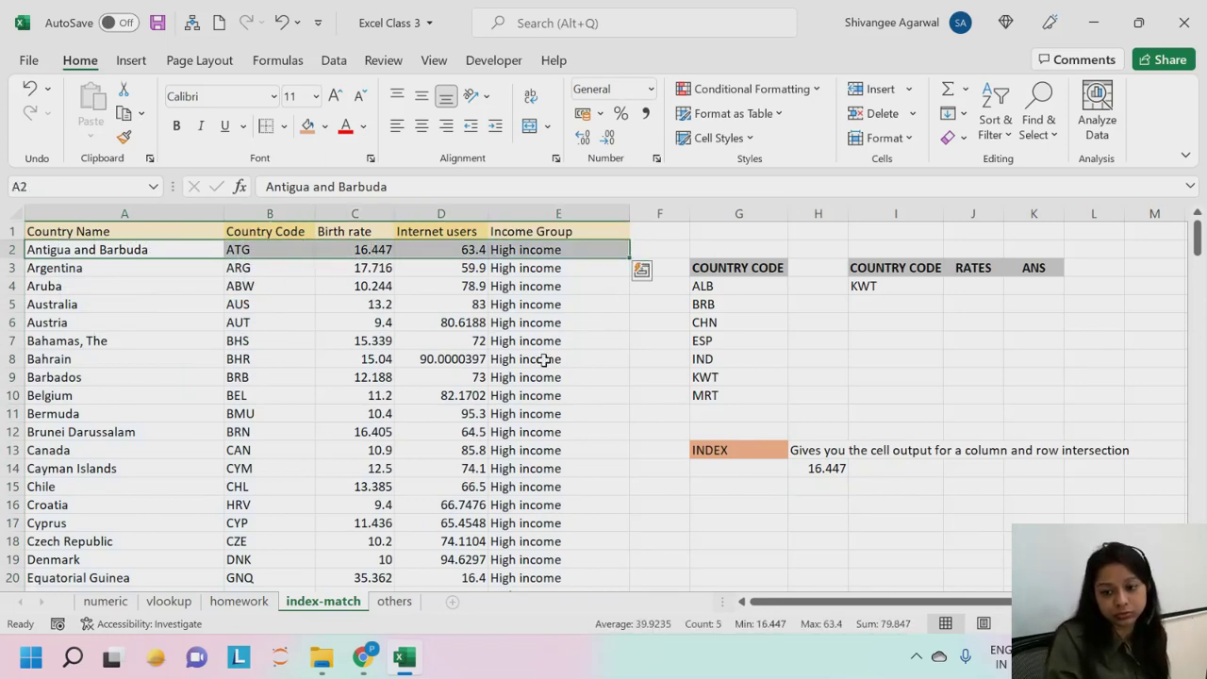
click(830, 467)
click(370, 216)
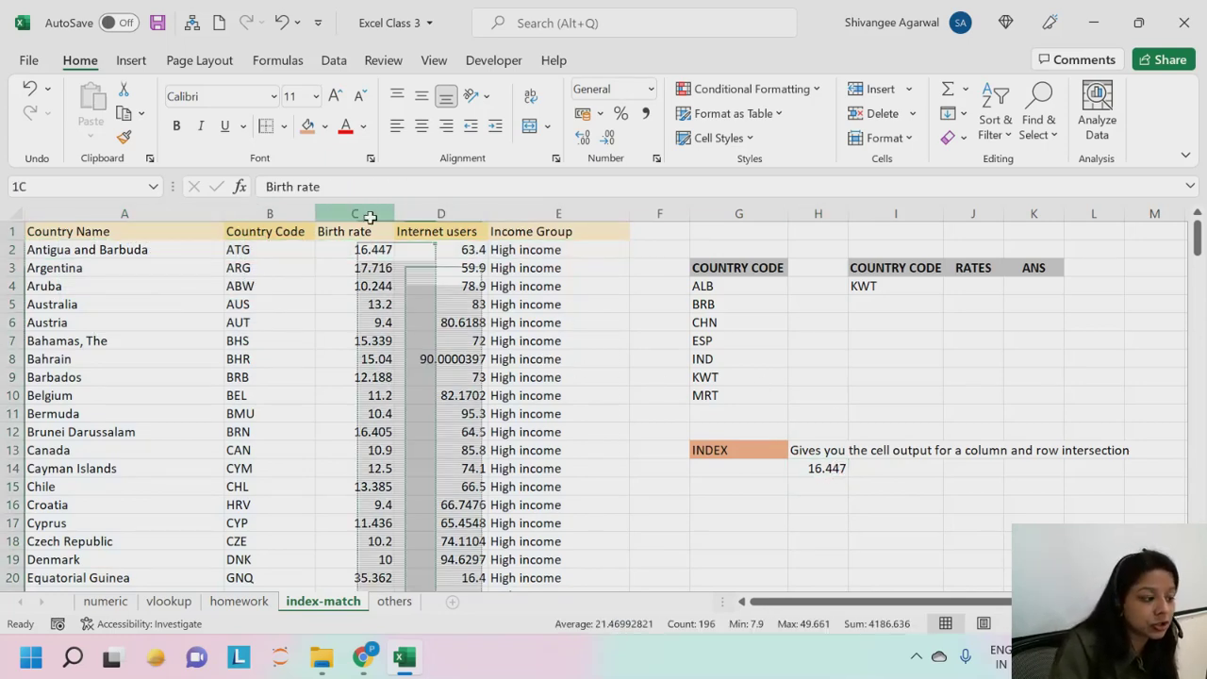
drag(161, 253, 623, 256)
click(821, 452)
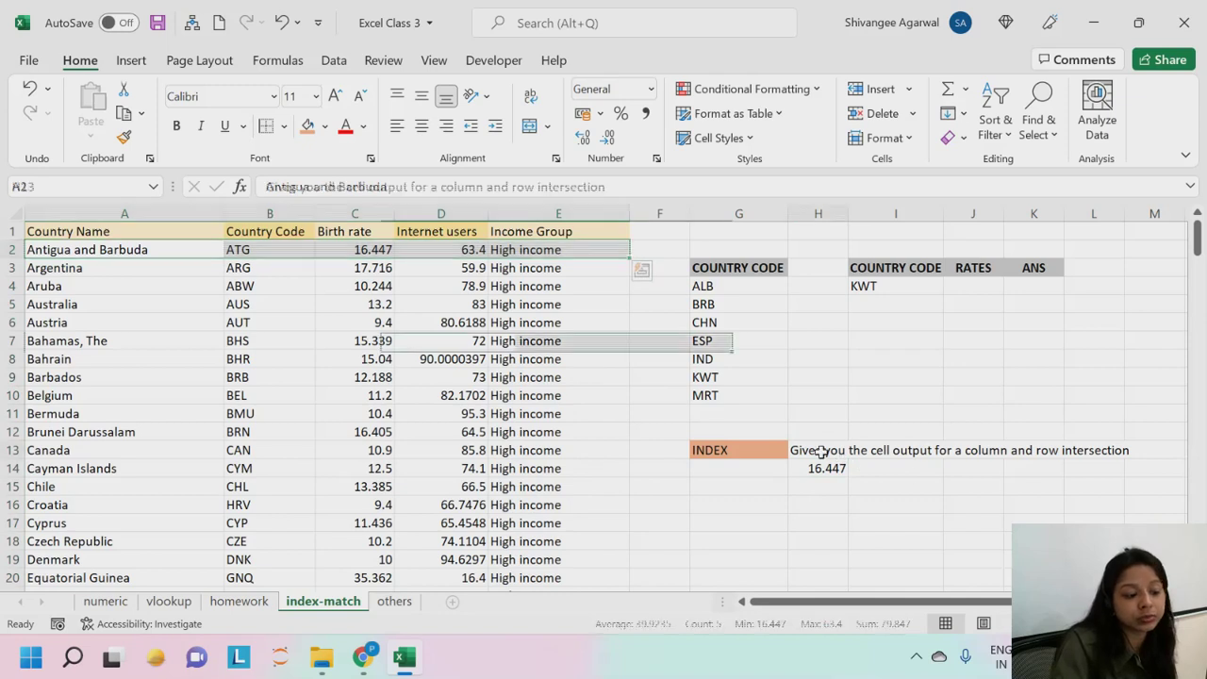
click(822, 468)
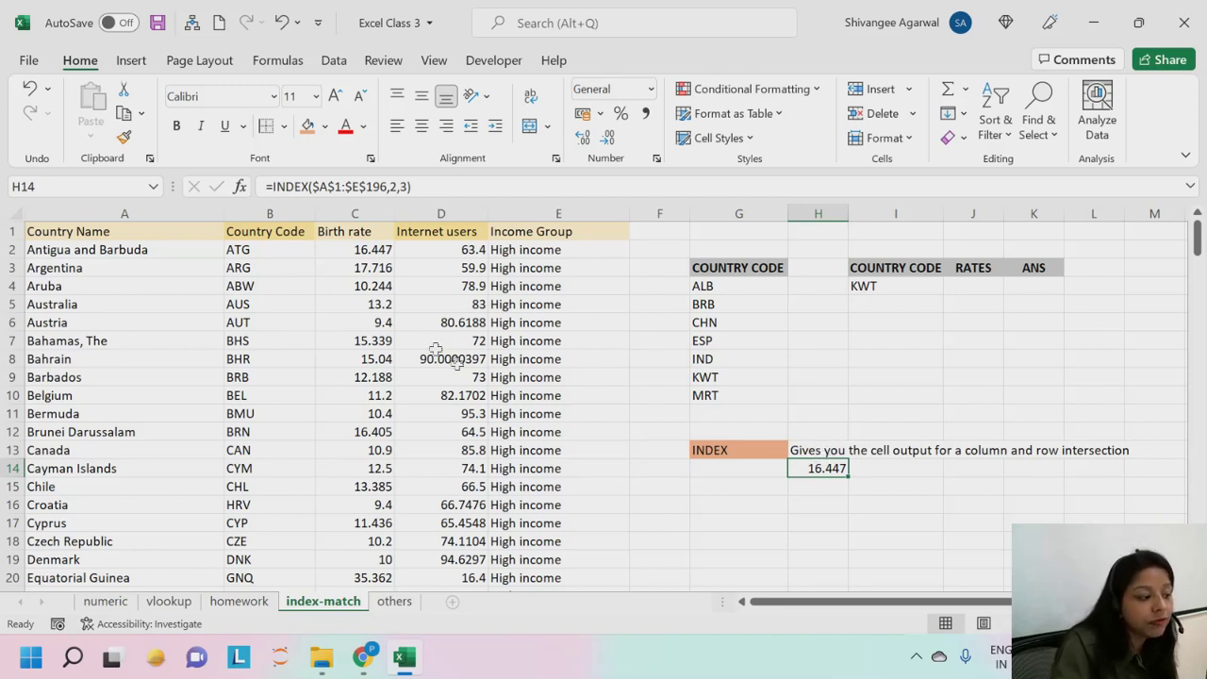
click(258, 254)
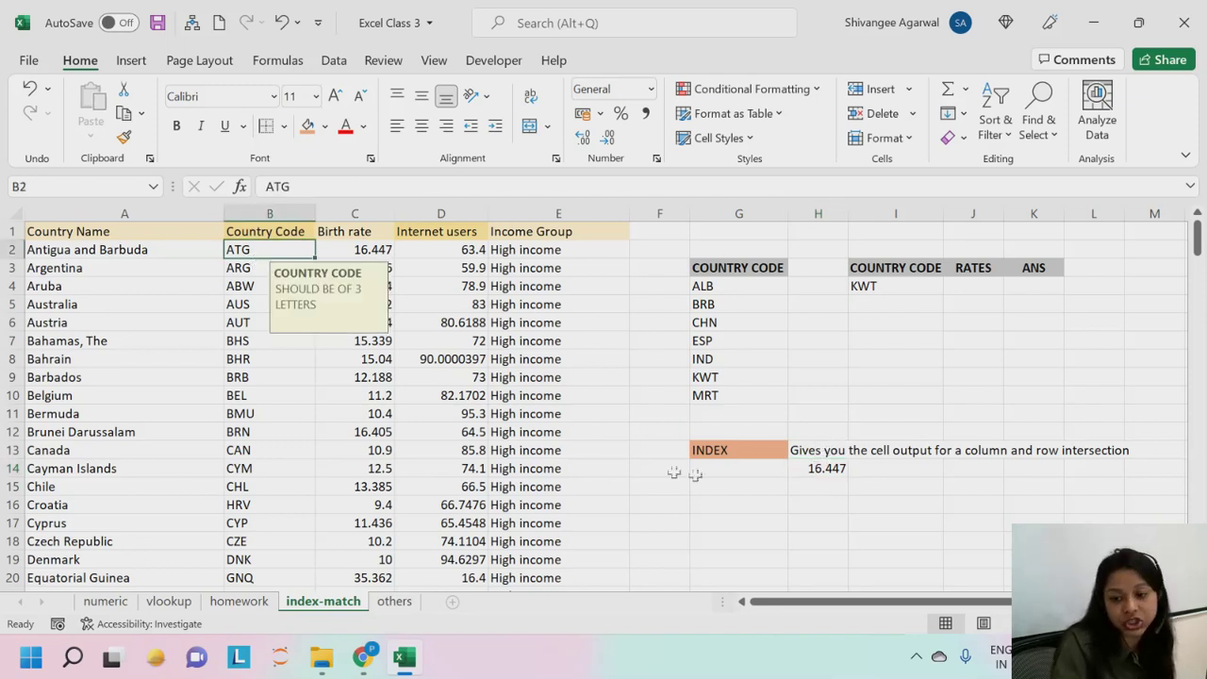
click(811, 467)
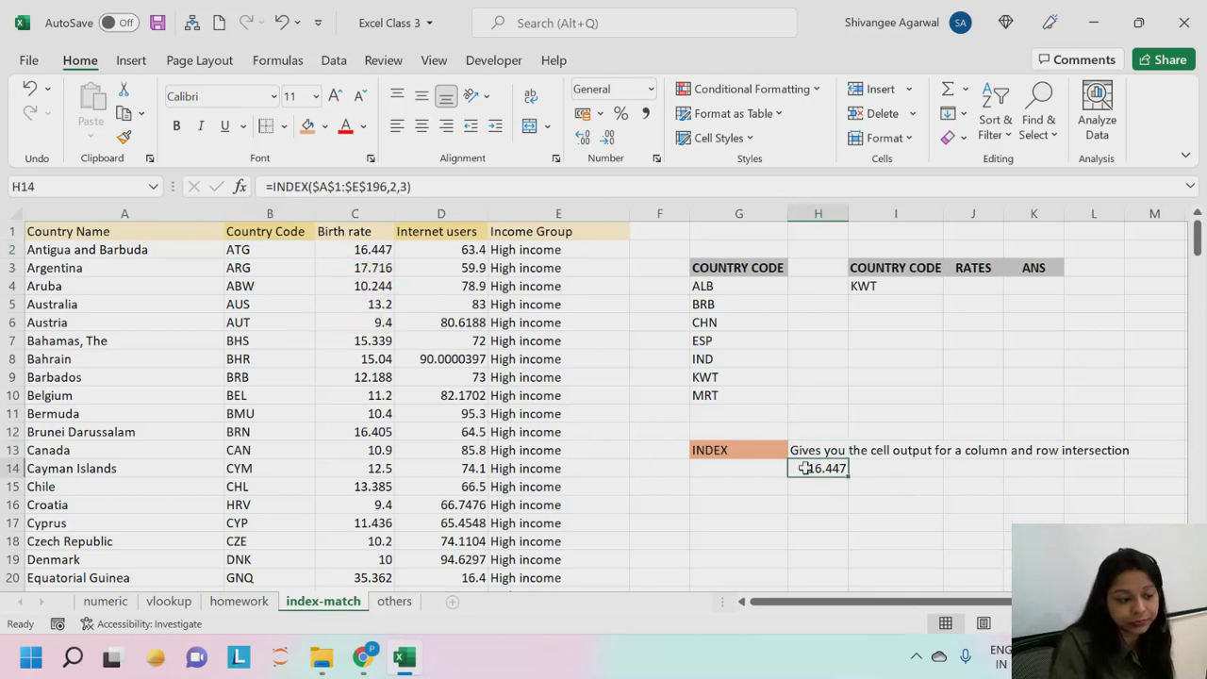
double_click(811, 467)
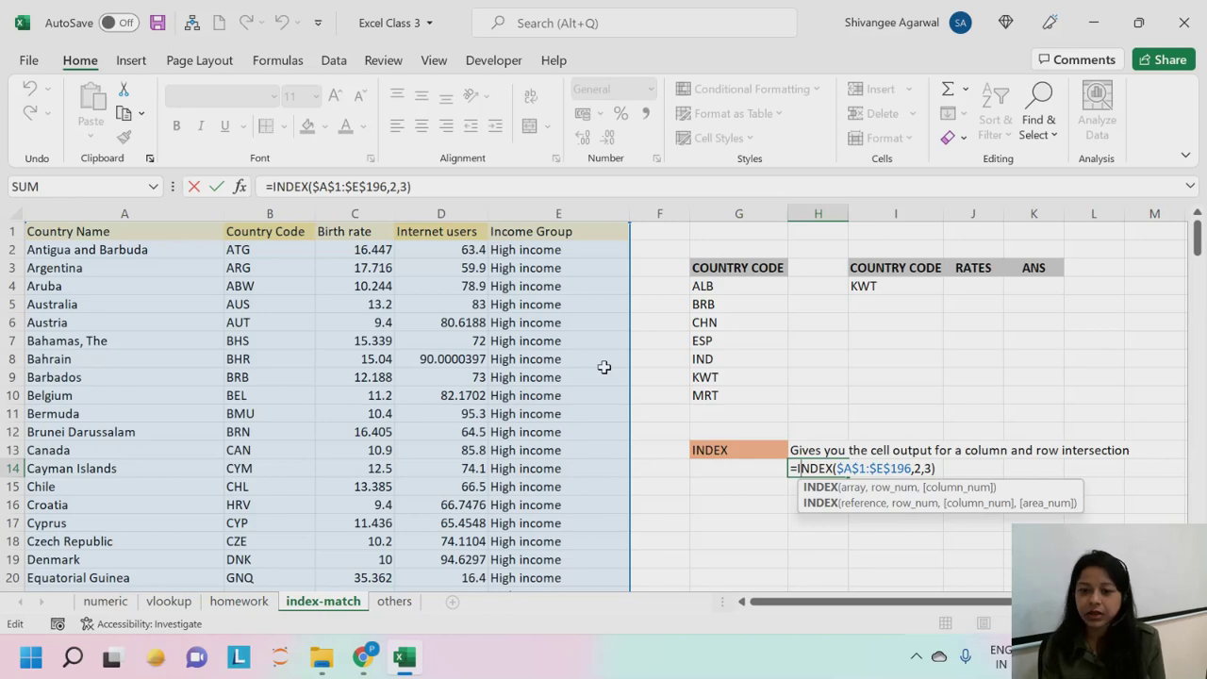
Step: Review H14's INDEX formula and recommit it unchanged, keeping the result 16.447
key(Return)
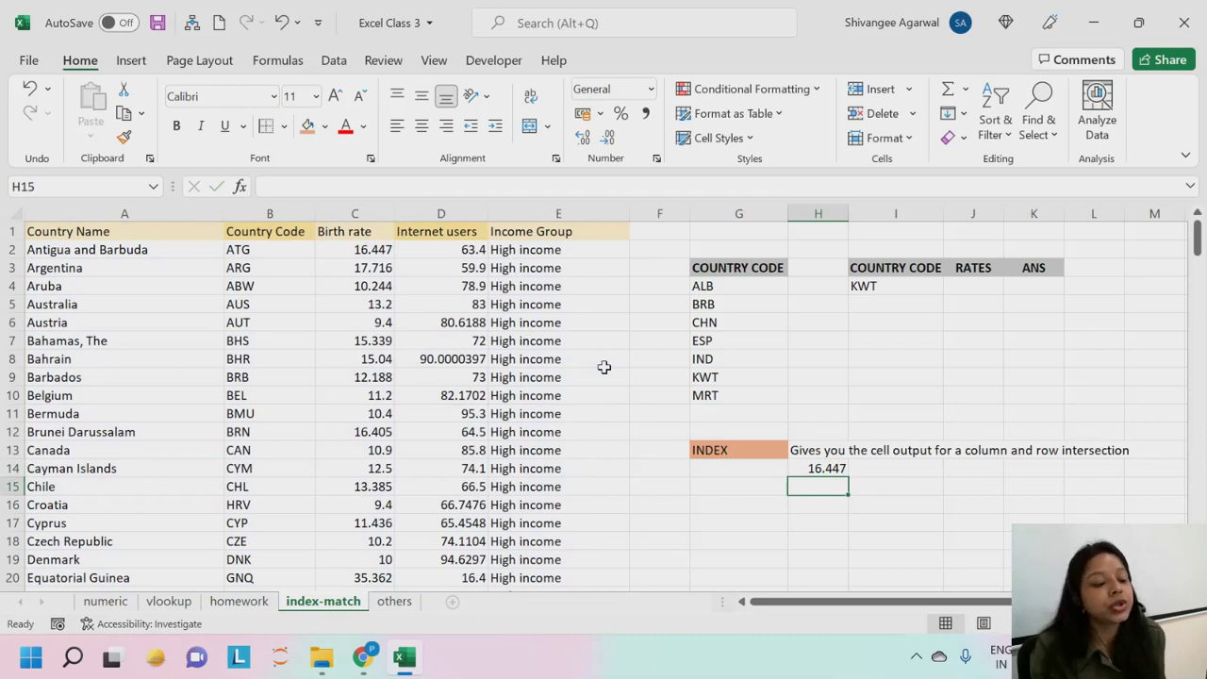
click(841, 471)
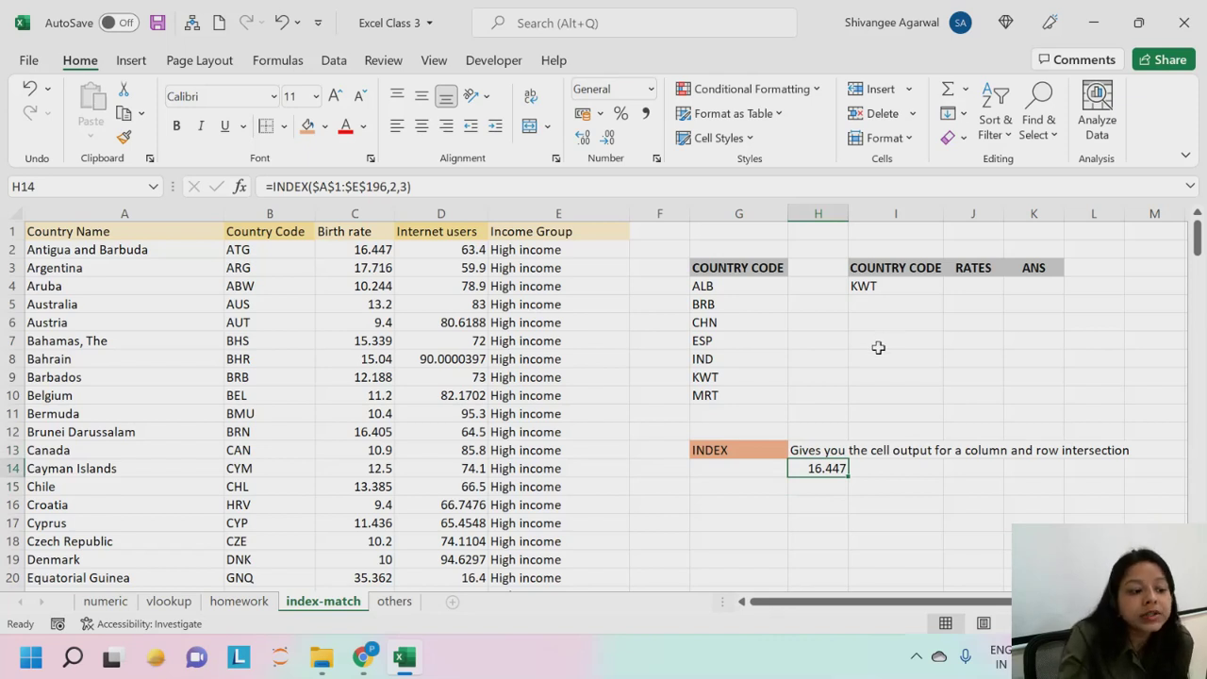
click(876, 288)
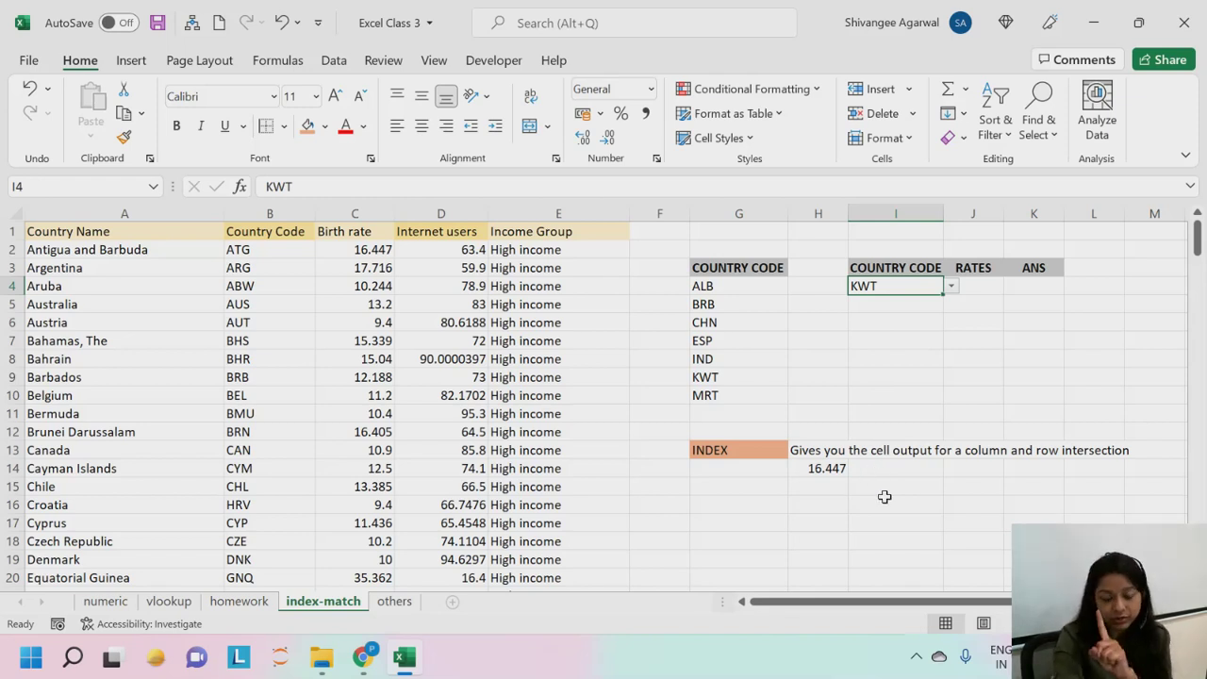
double_click(809, 469)
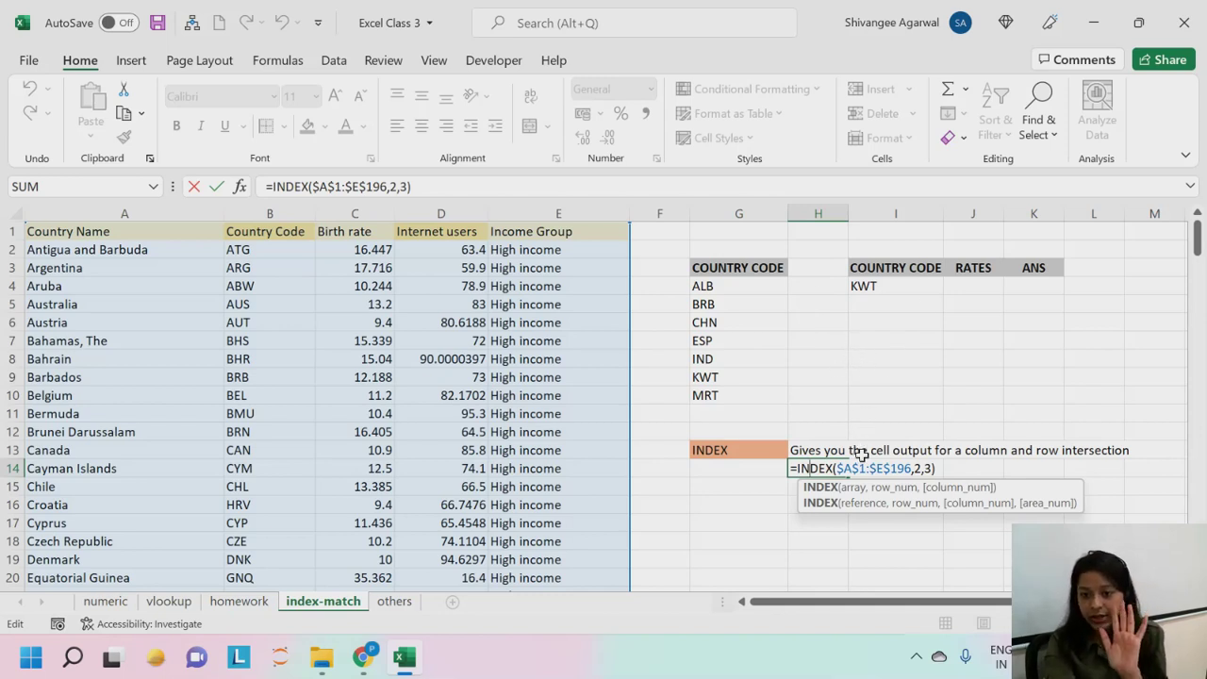
click(918, 468)
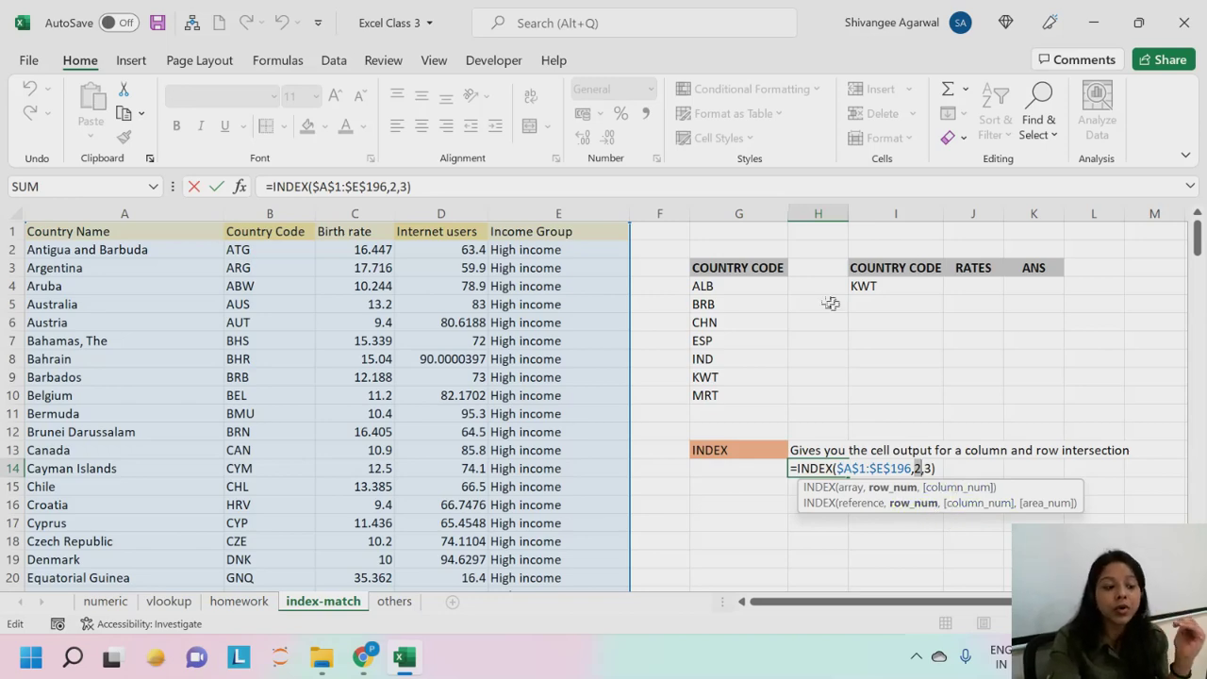
scroll(124, 389, down, 9)
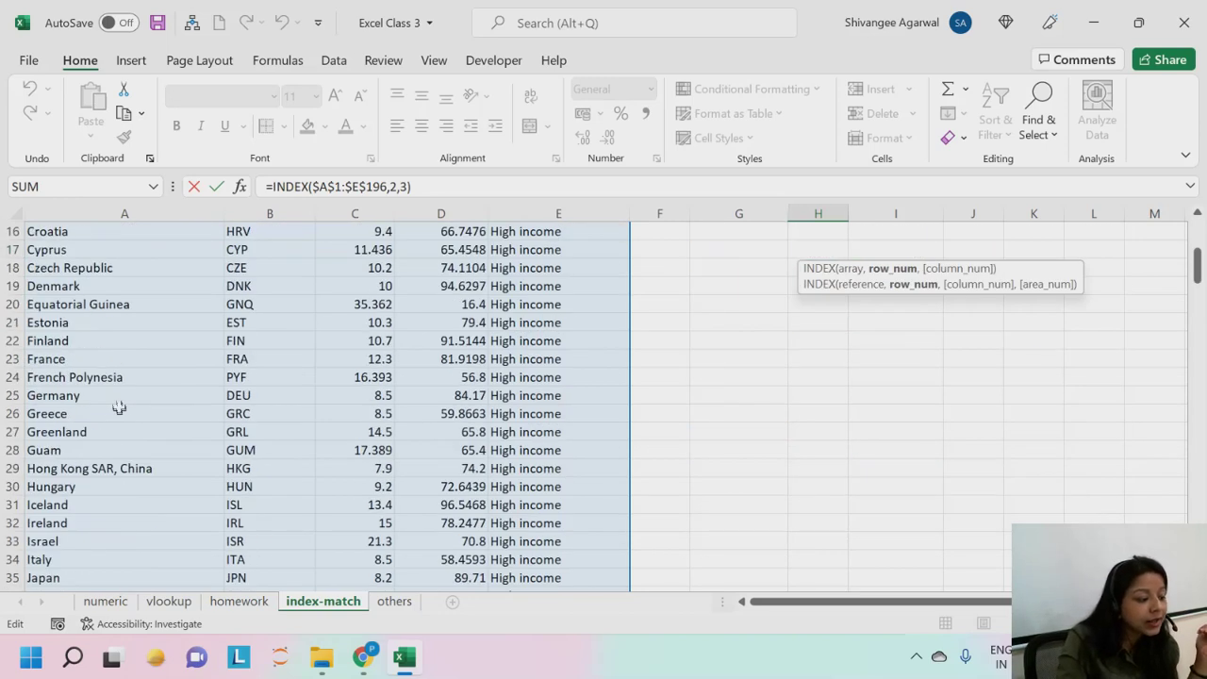
scroll(267, 452, up, 9)
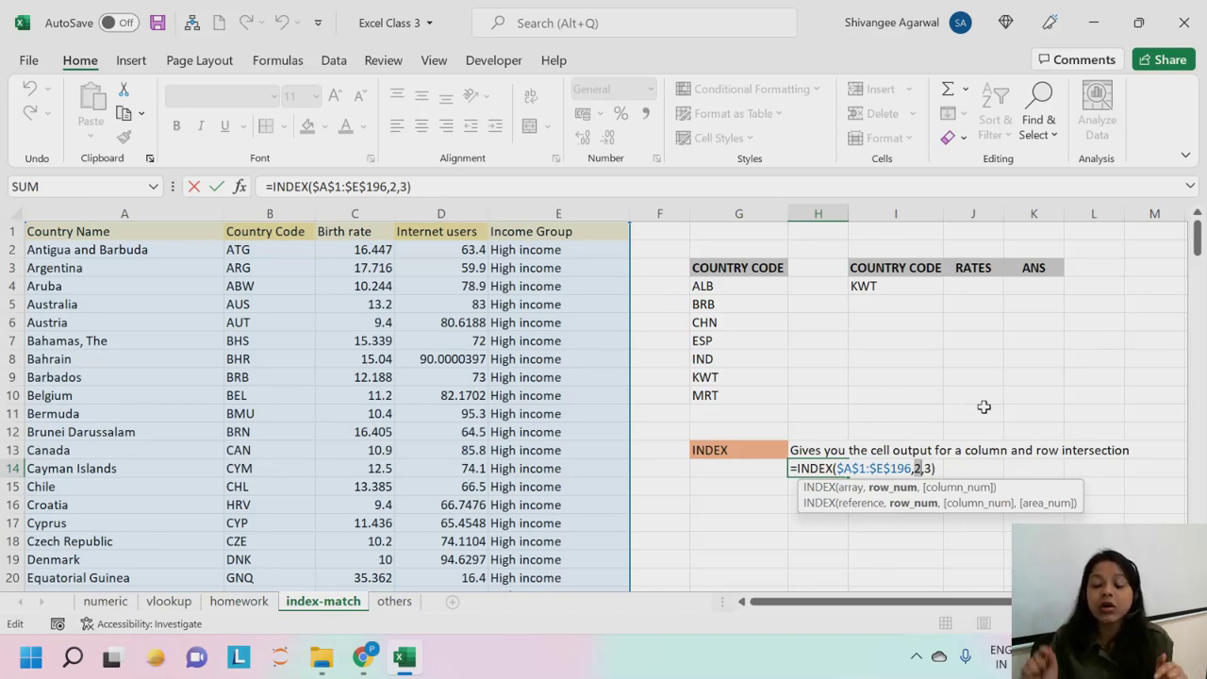
key(Return)
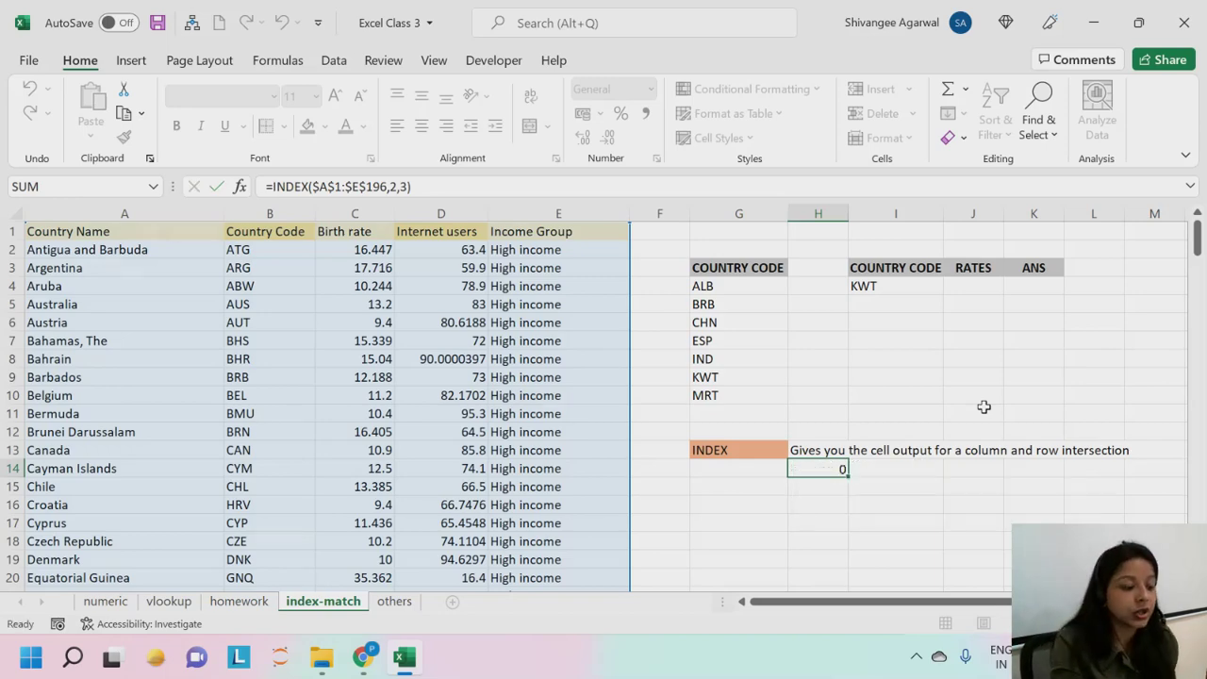
Step: Copy the orange INDEX label cell G13 for reuse below
key(Up)
key(Left)
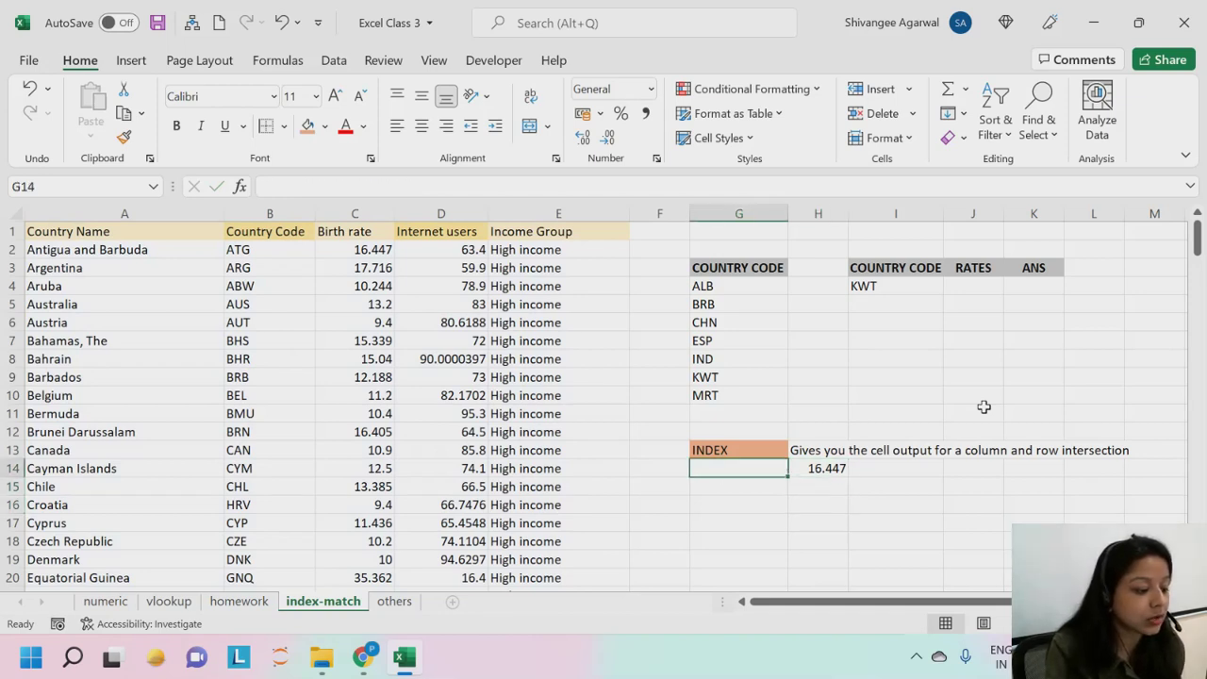
key(Up)
key(ctrl+c)
key(Down)
key(Down)
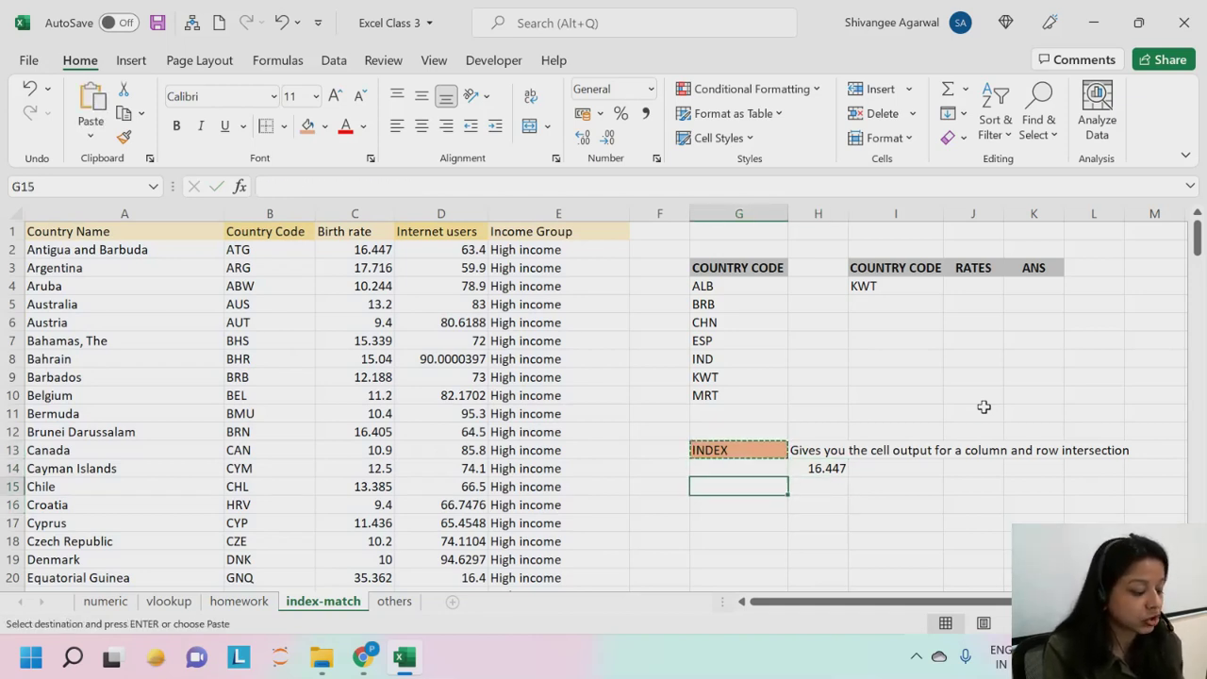
Step: Paste the orange label into G15 and relabel it MATCH
key(ctrl+v)
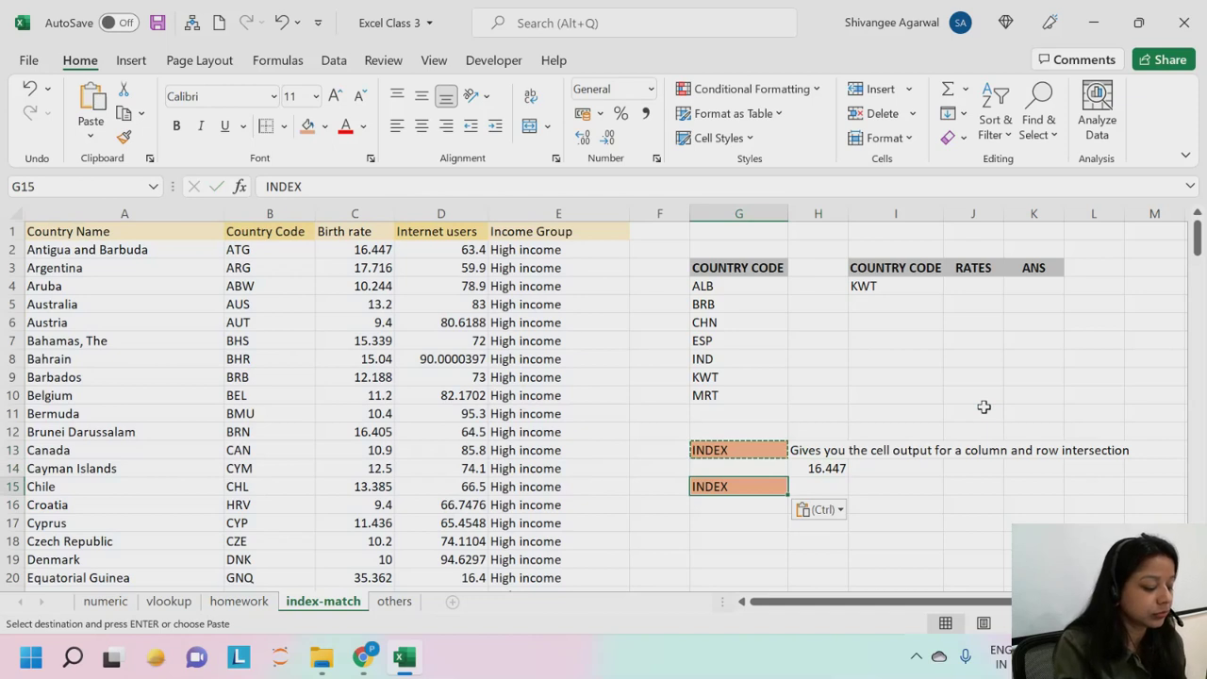
text(matc)
key(BackSpace)
key(BackSpace)
key(BackSpace)
key(BackSpace)
text(MATCH)
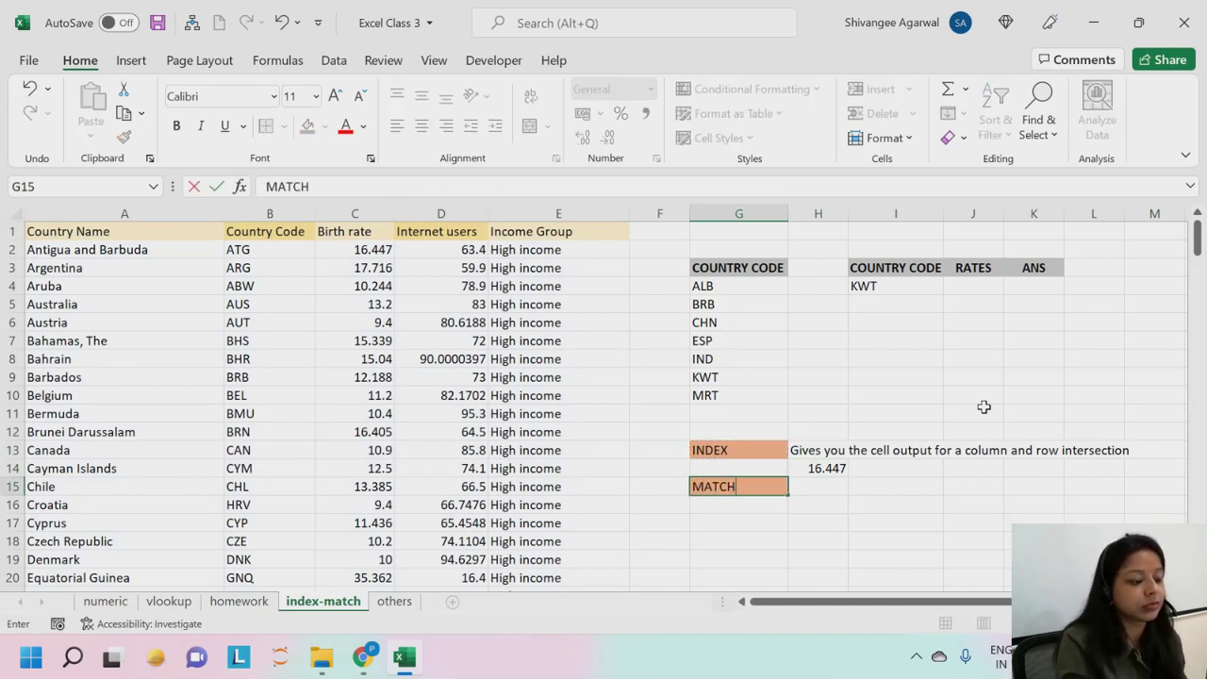
key(Tab)
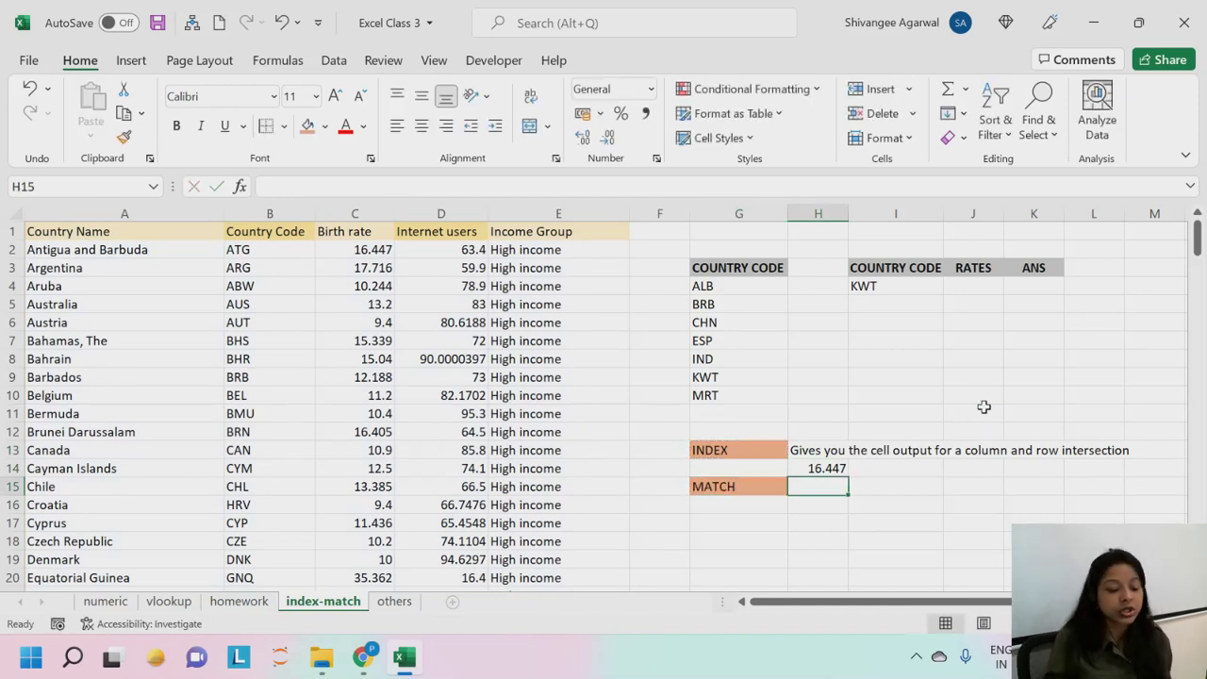
Step: Write 'Gives us the row or col number for a lookup value' in H15
text(Gives )
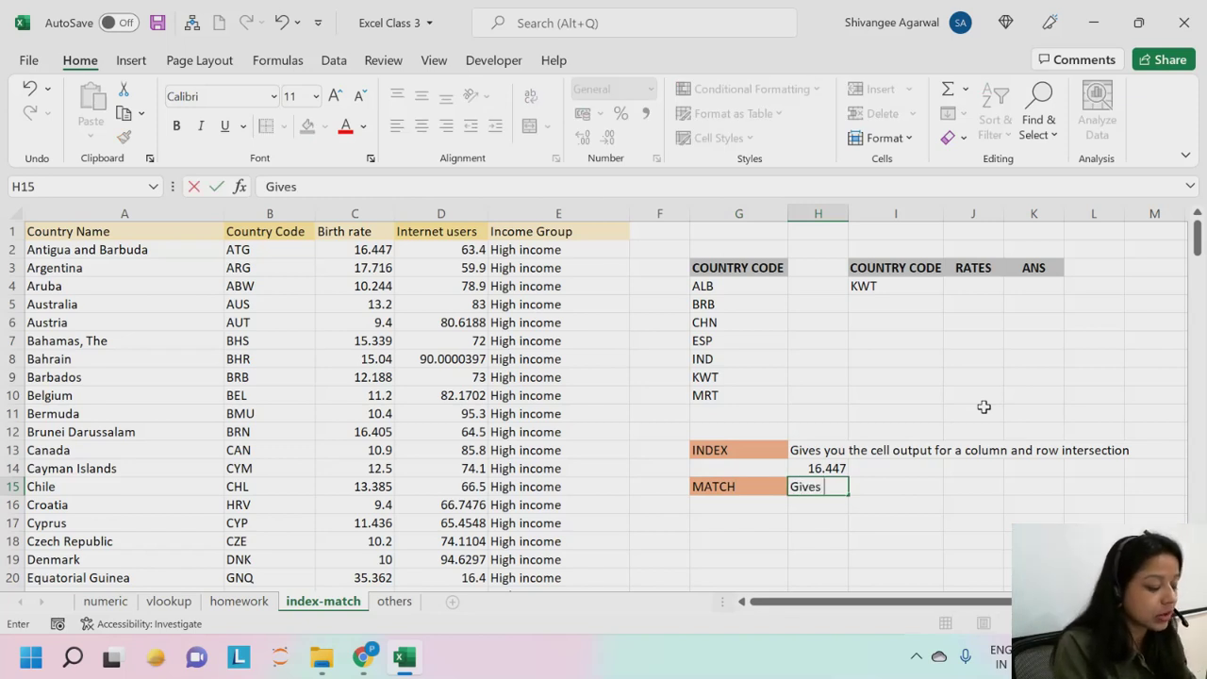
text(us th)
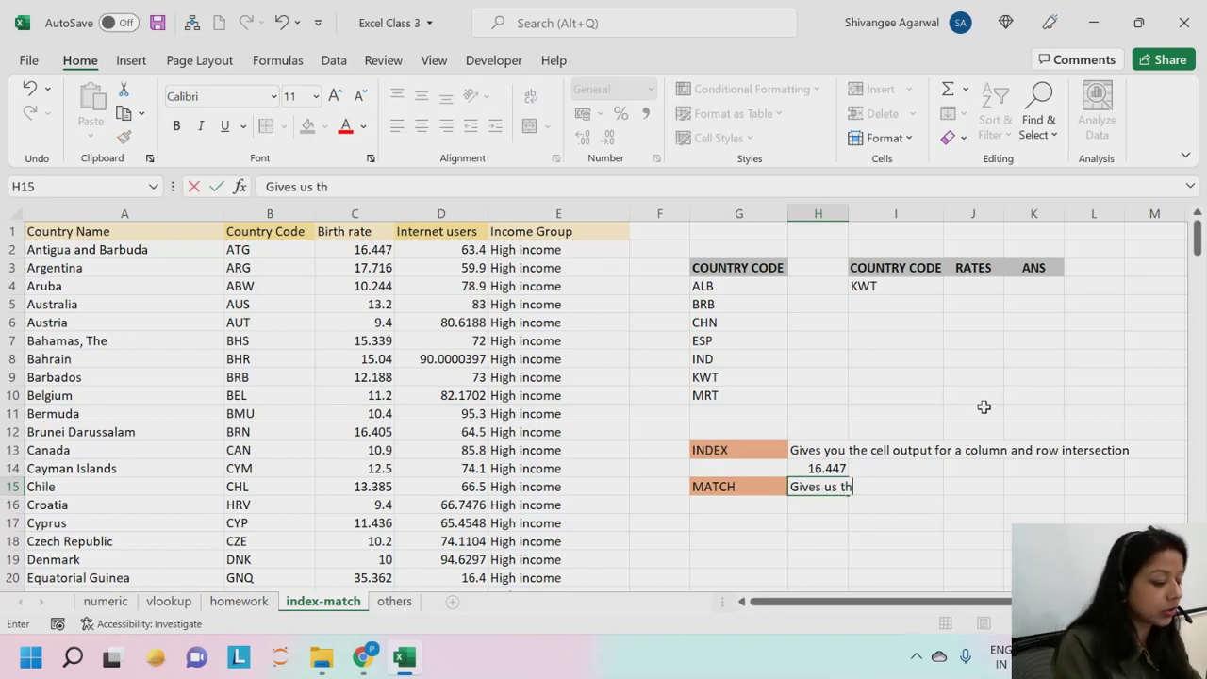
text(e row)
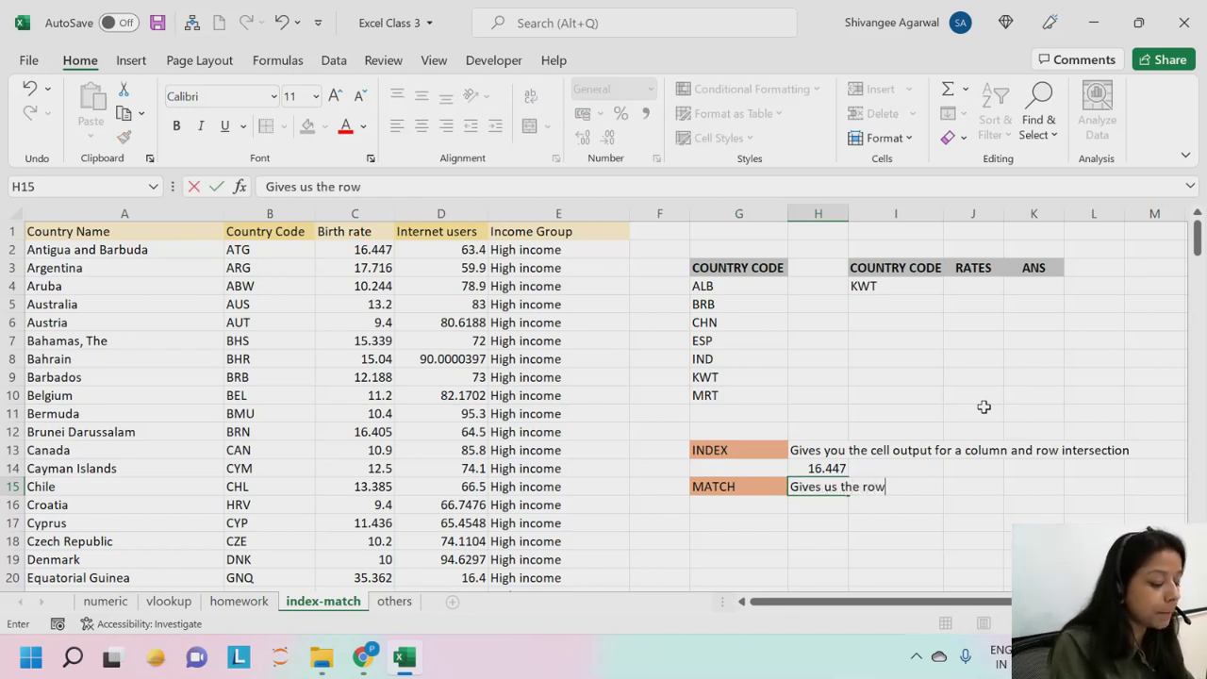
text( or col )
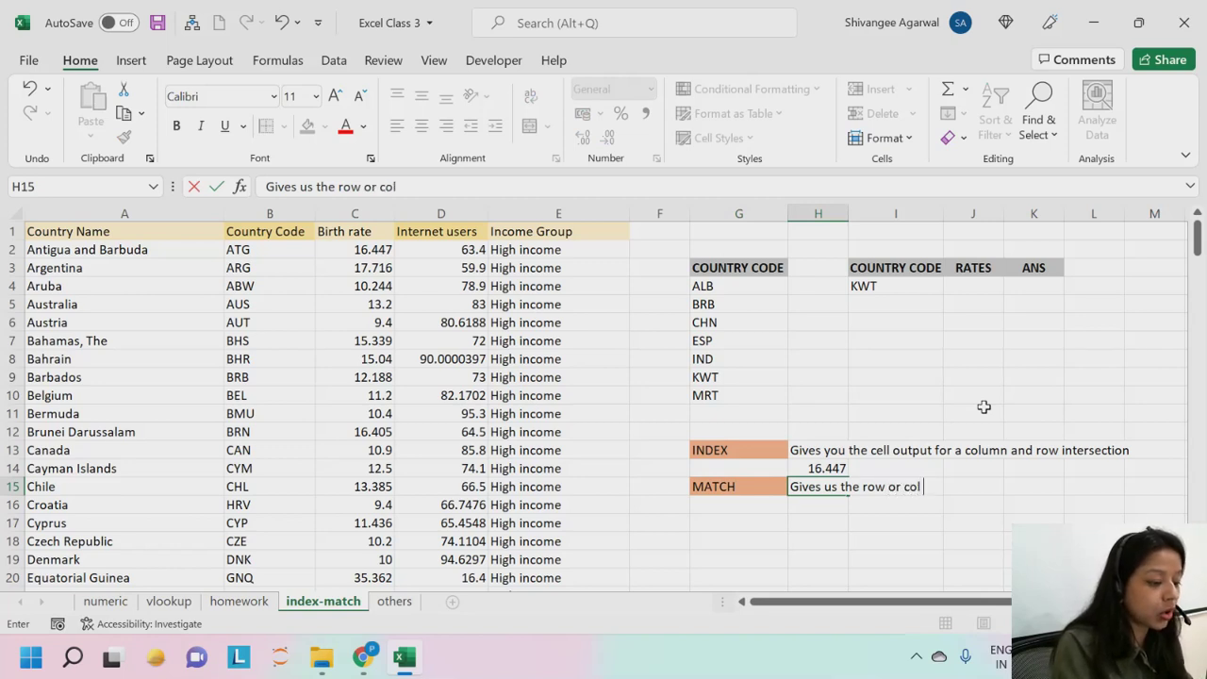
text(number)
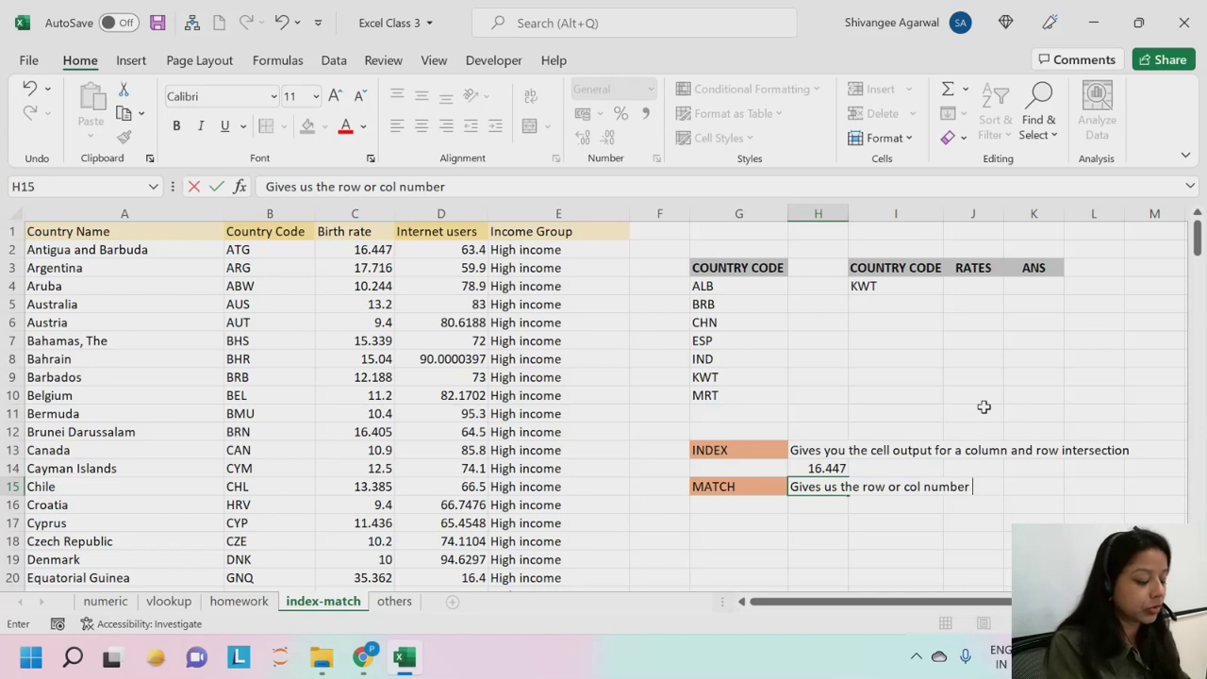
text( for a)
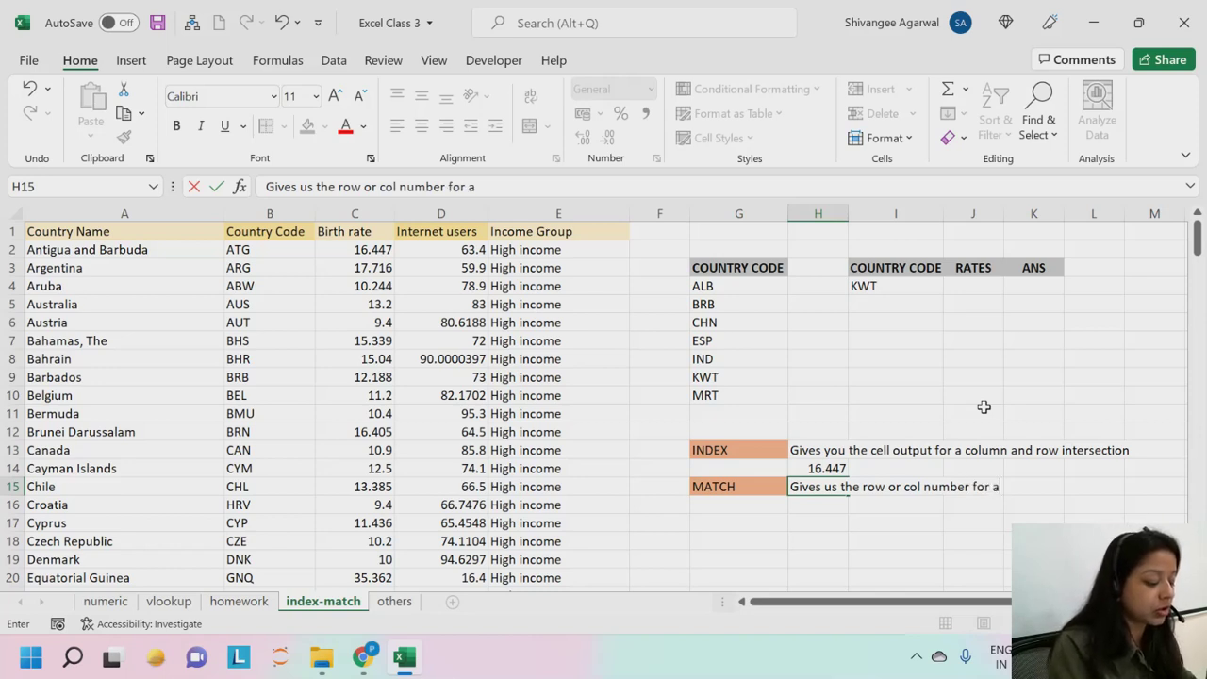
text( lookup value)
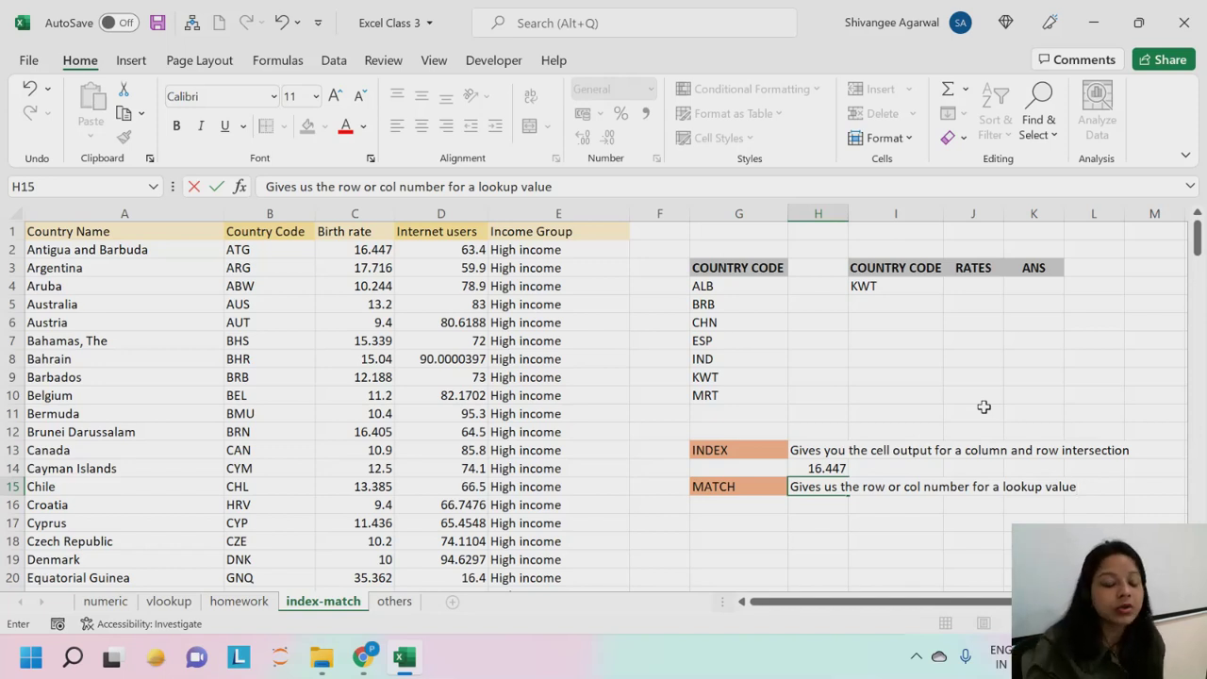
key(Return)
key(Left)
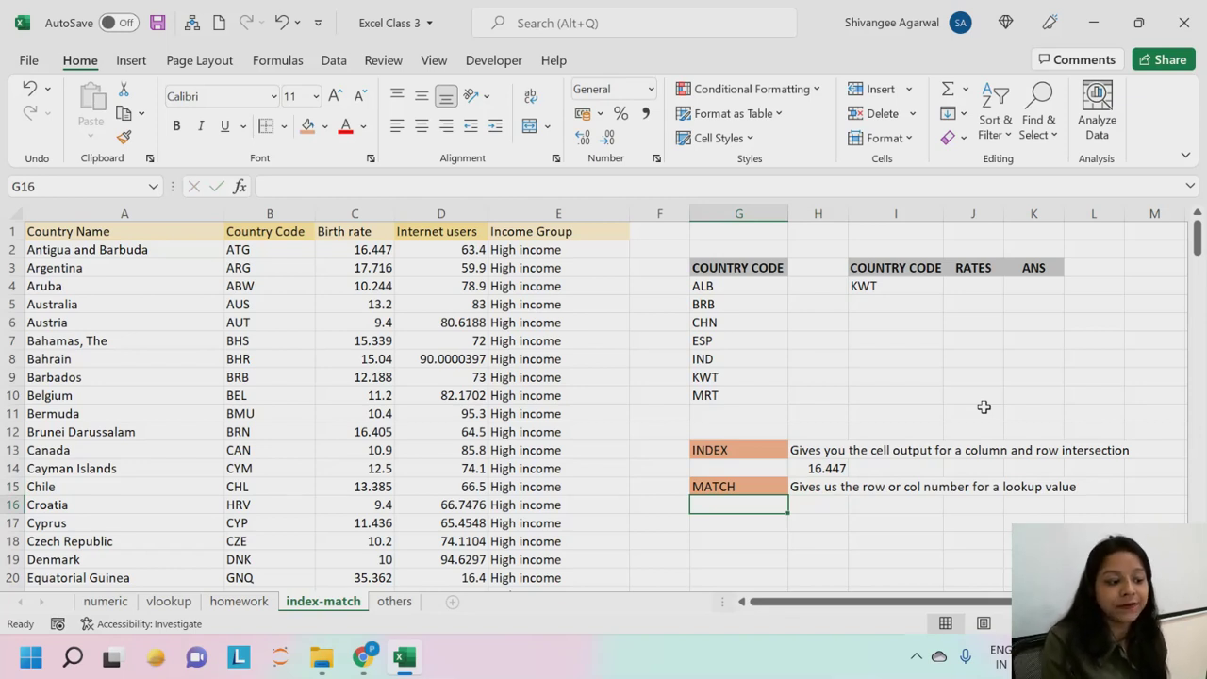
Step: Enter KWT in G16 and check the Country Code column's 196 entries
text(KWT)
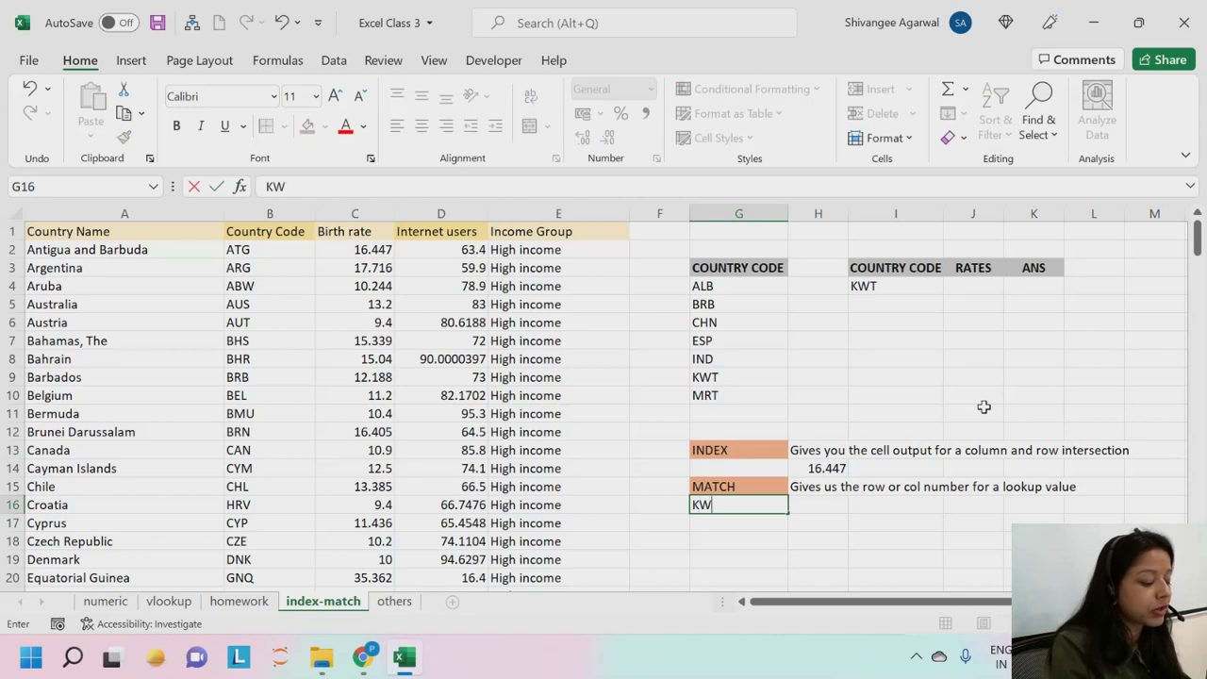
click(802, 521)
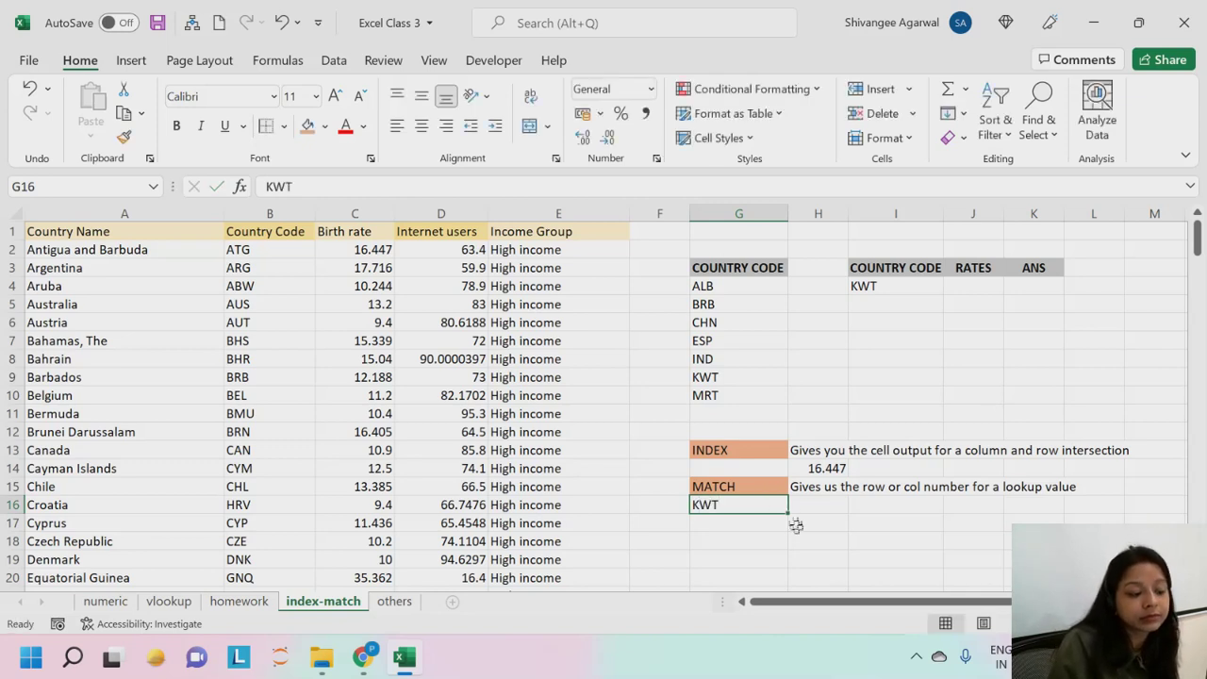
key(Up)
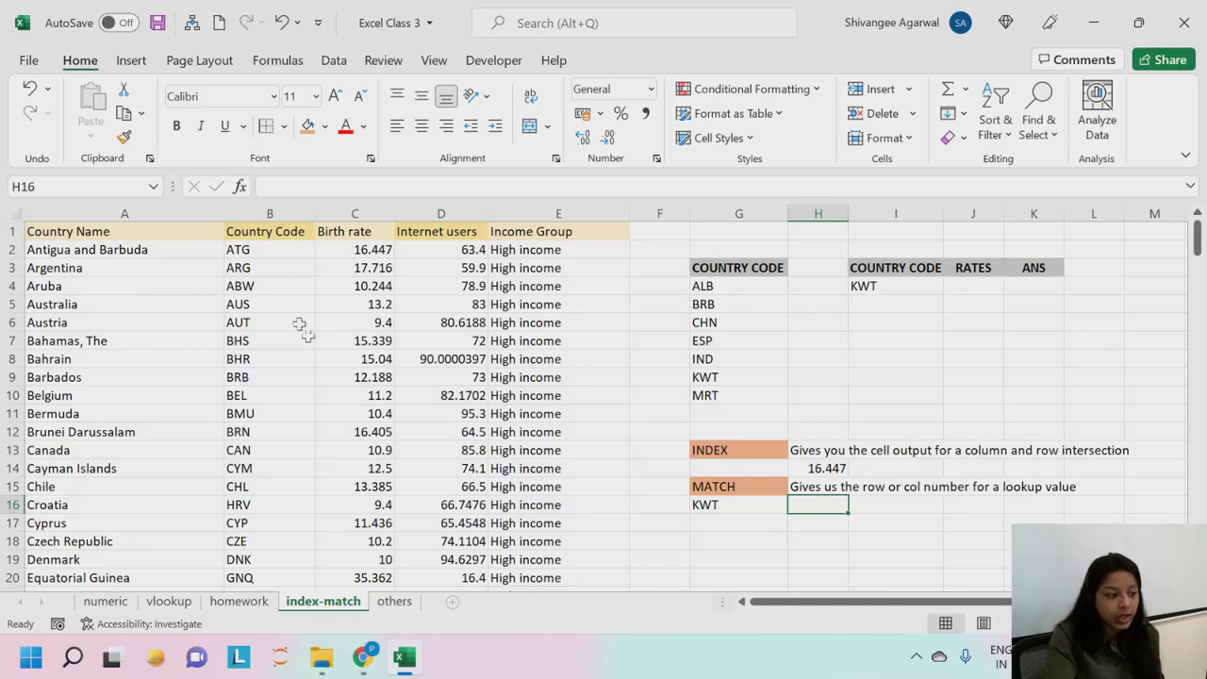
click(285, 198)
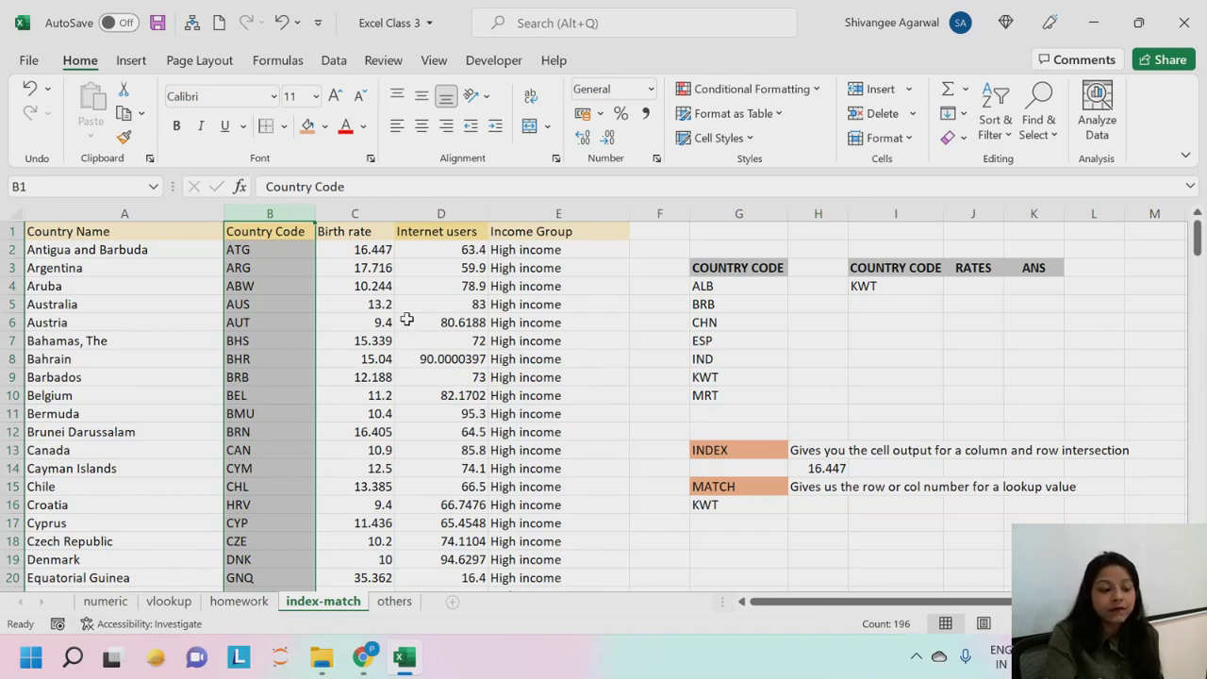
click(790, 508)
click(741, 521)
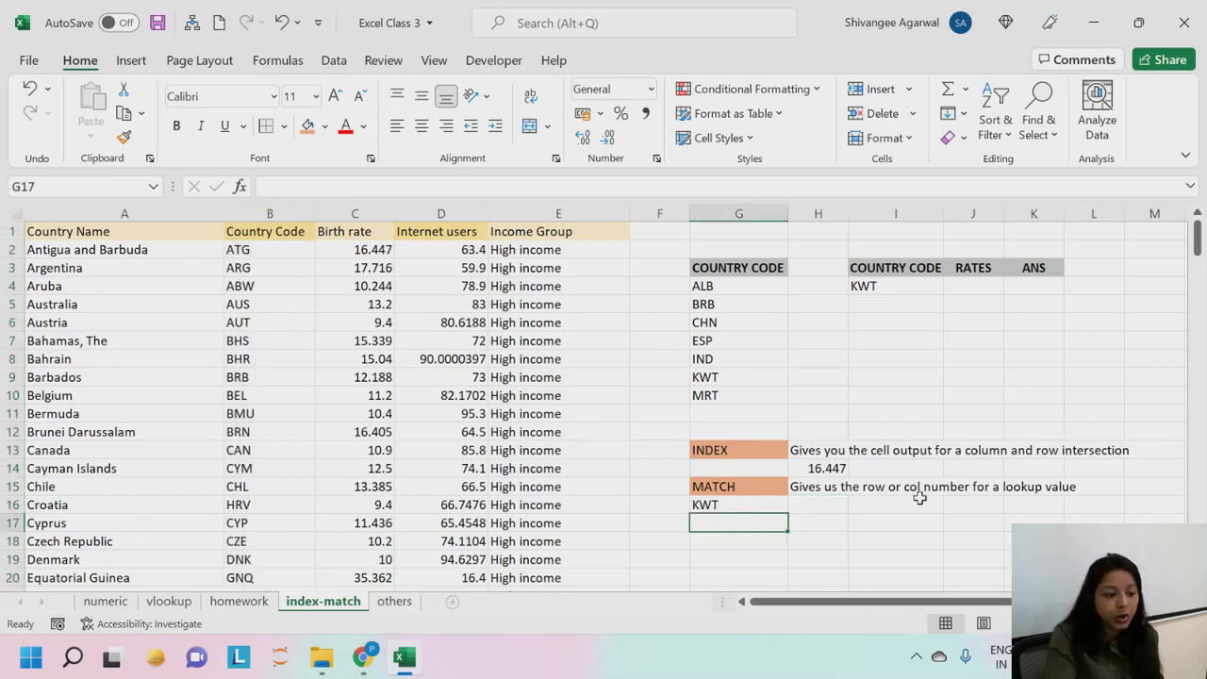
Step: Start =MATCH(G16,B1:B196, in H16, looking up KWT in the Country Code column
click(819, 507)
text(=M)
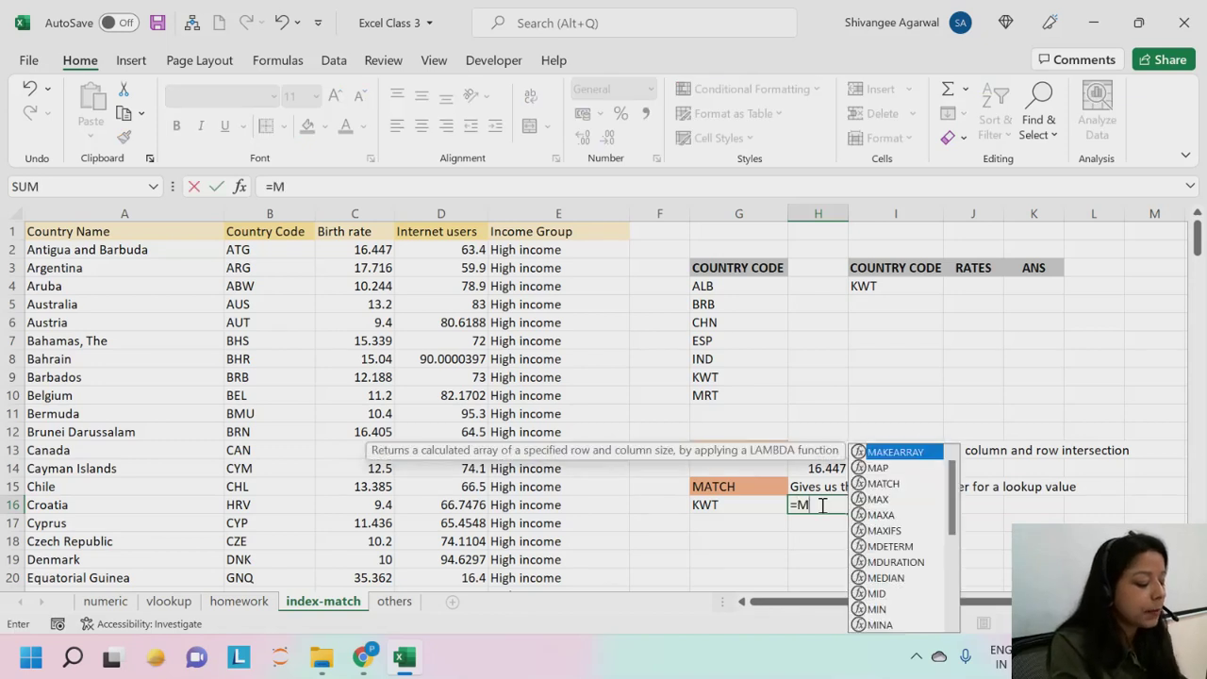
text(ATCH()
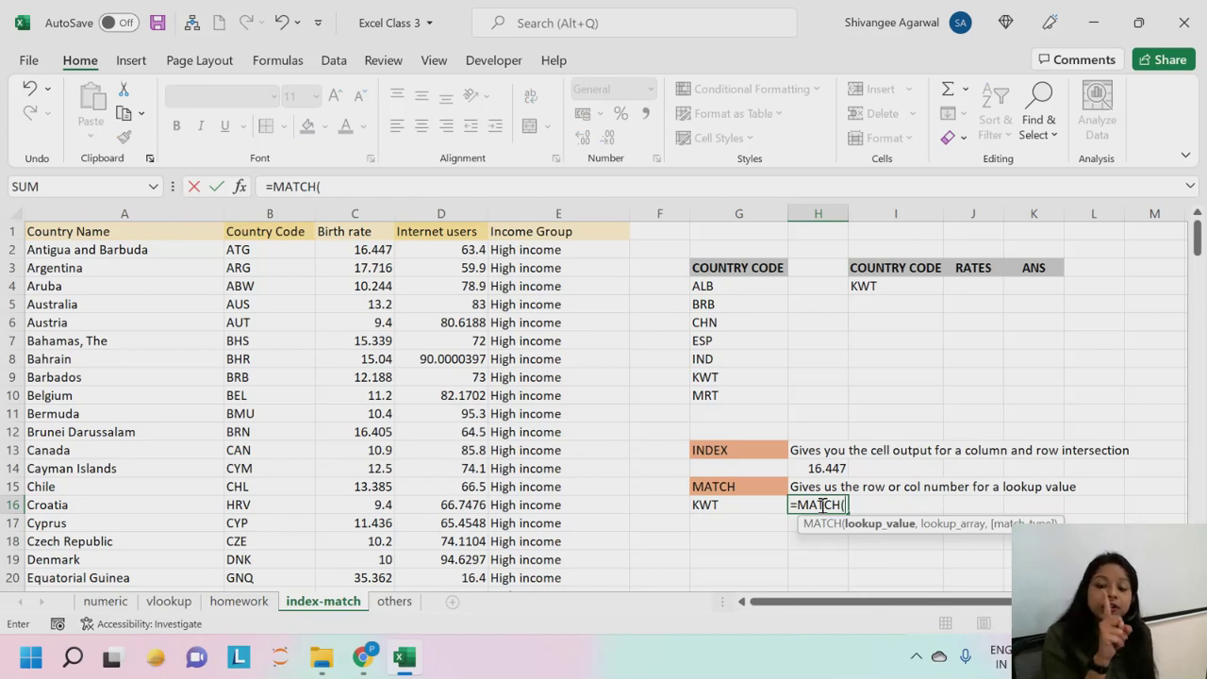
click(714, 508)
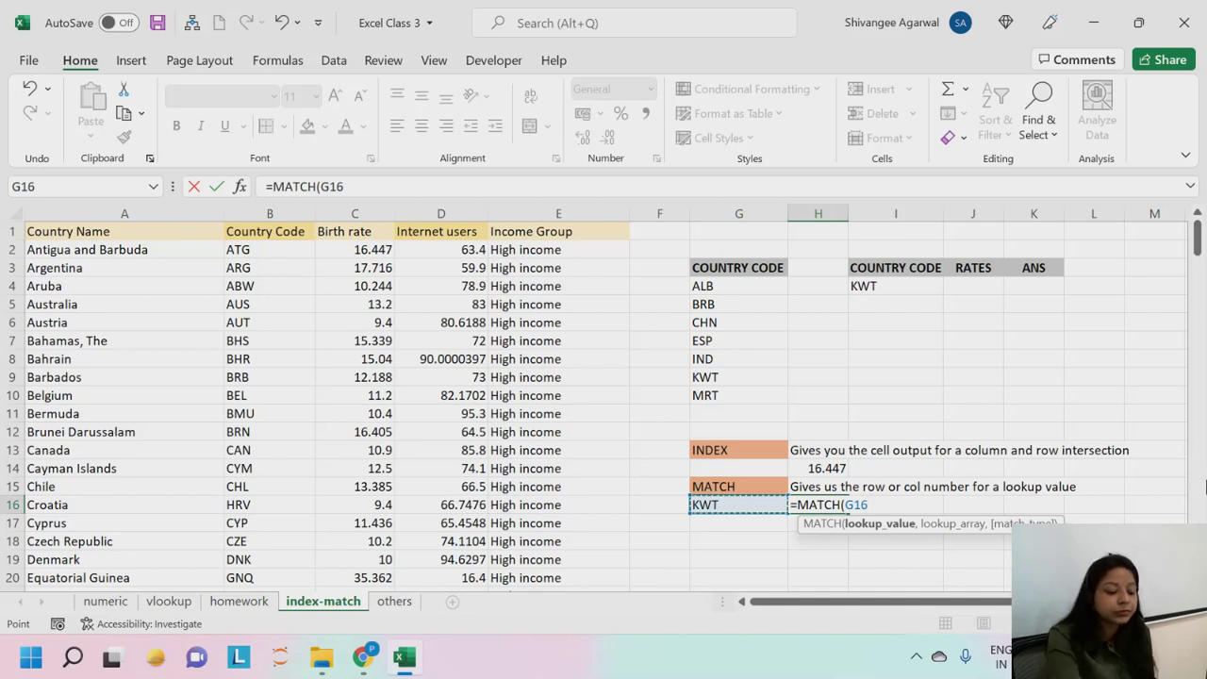
text(,)
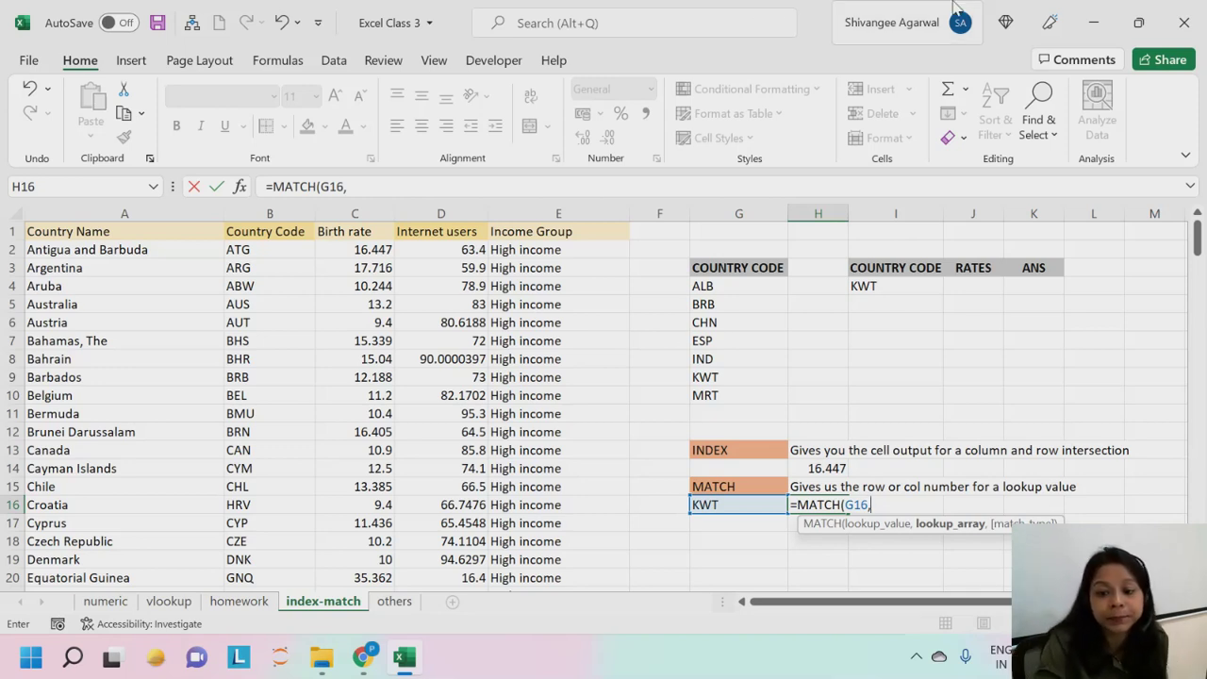
drag(296, 237, 265, 231)
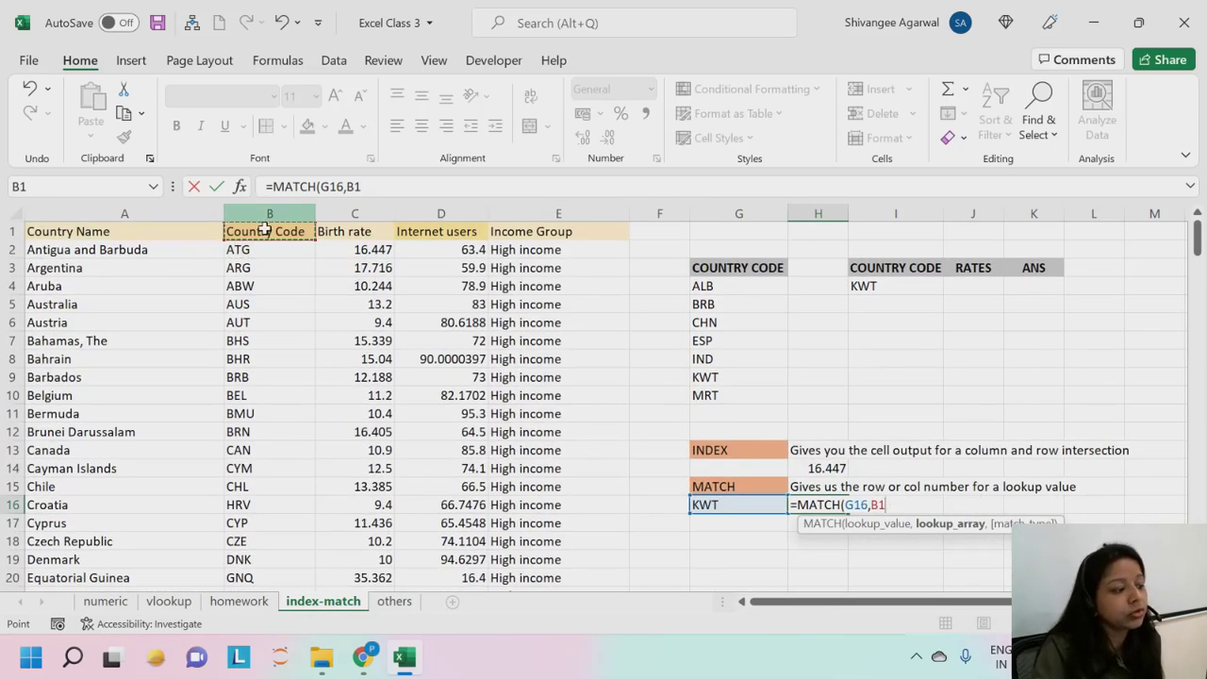
key(ctrl+shift+Down)
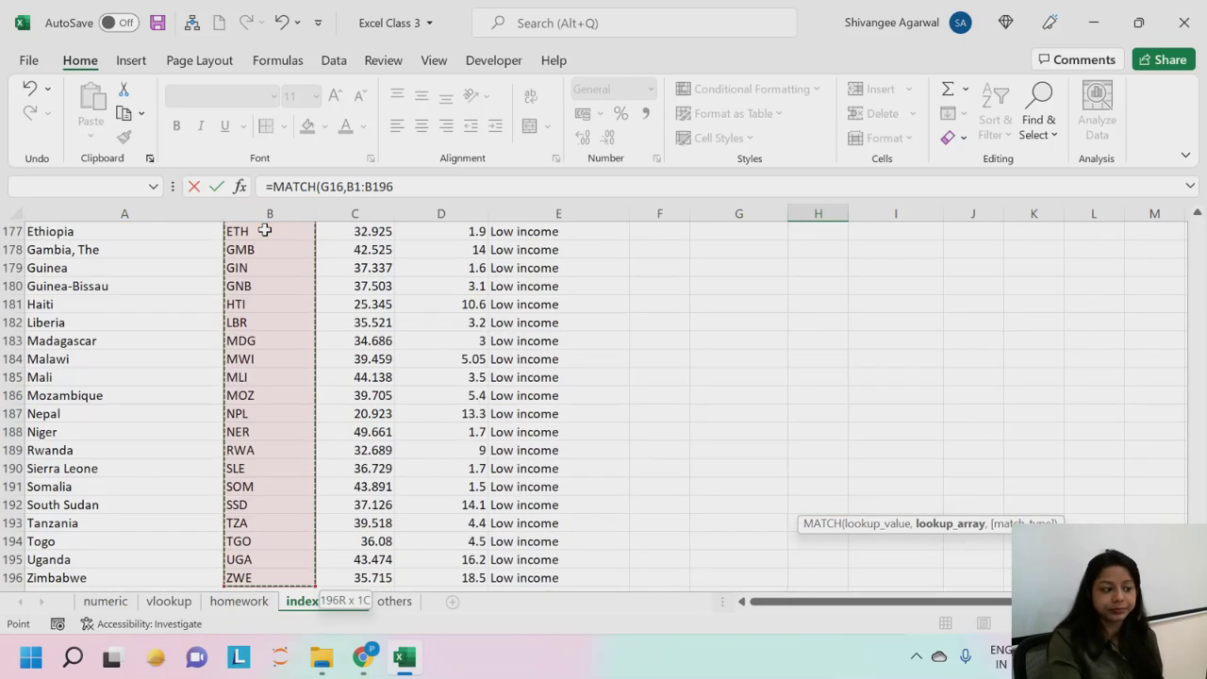
scroll(265, 230, up, 20)
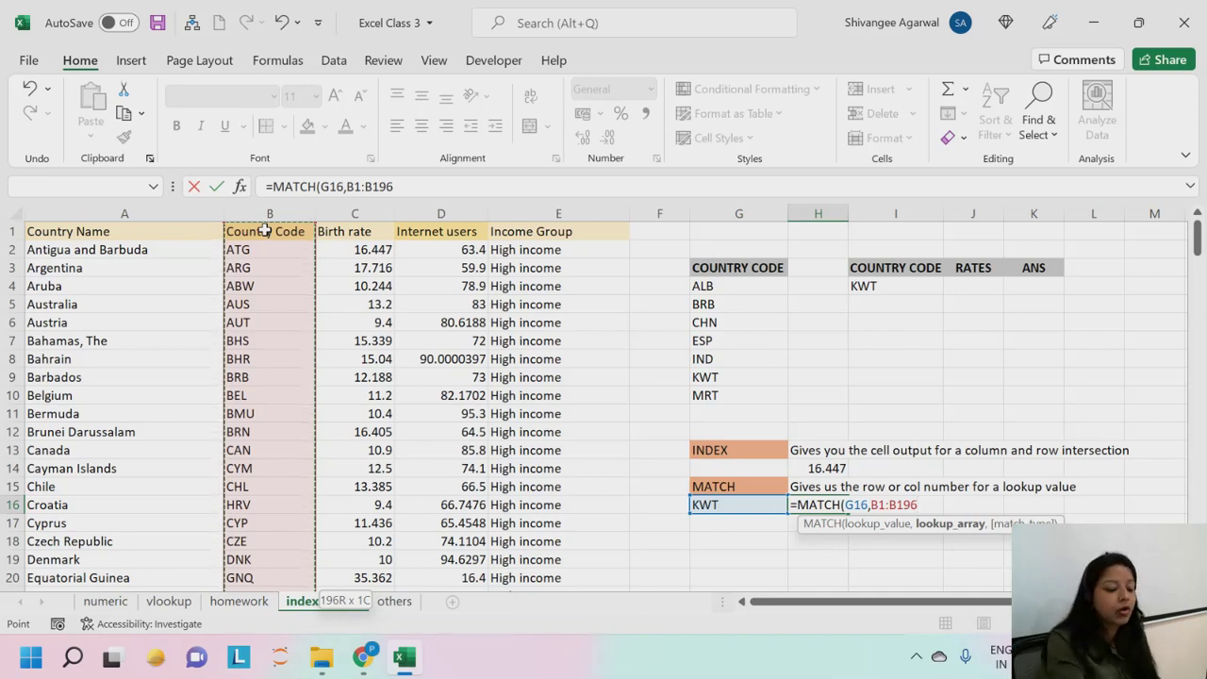
text(,)
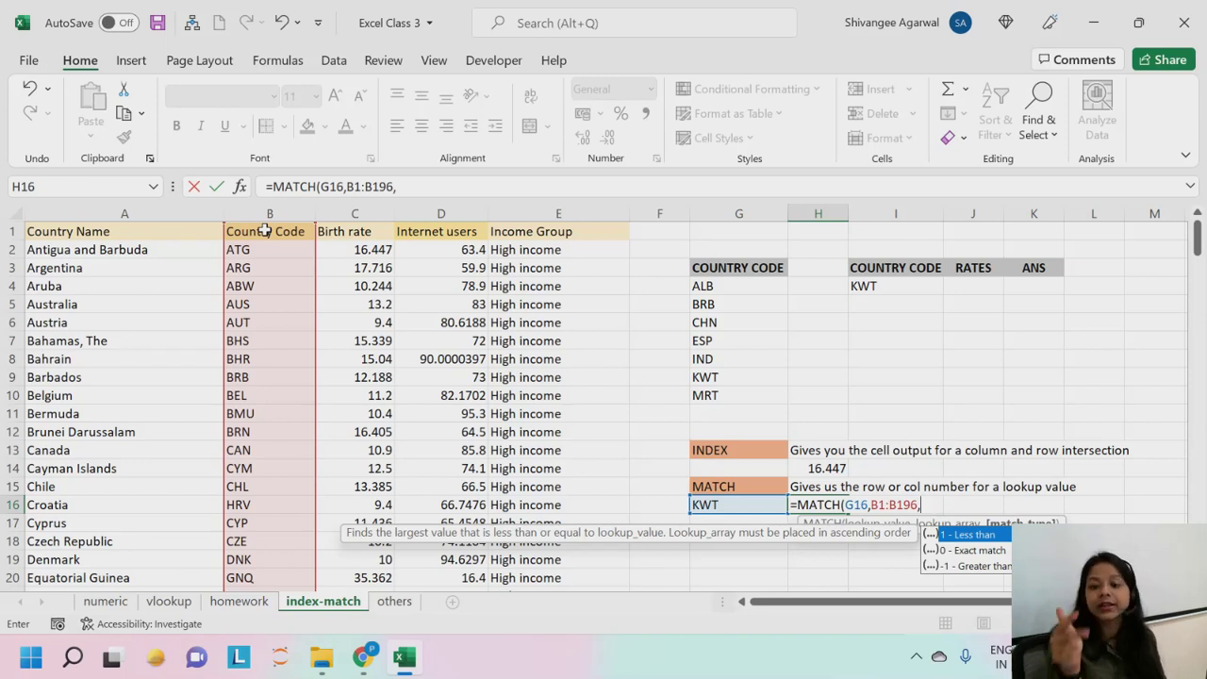
Step: Finish H16 as =MATCH(G16,B1:B196,0) with exact match, returning 37 for KWT
key(Down)
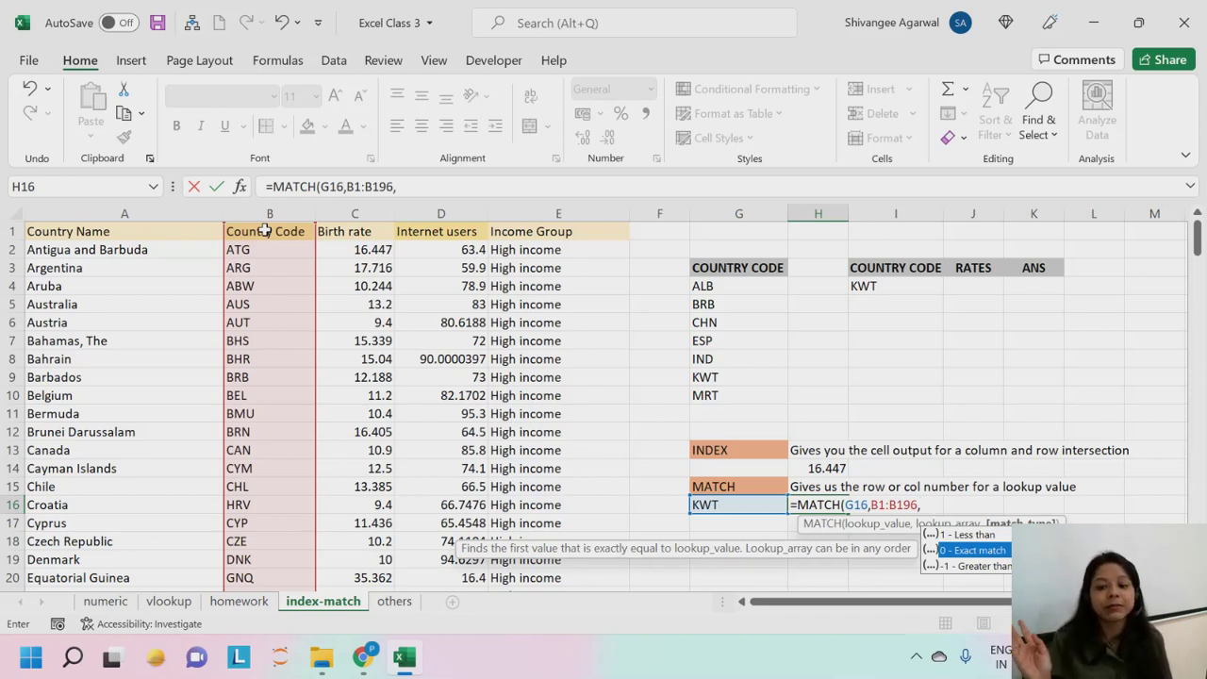
text(0)
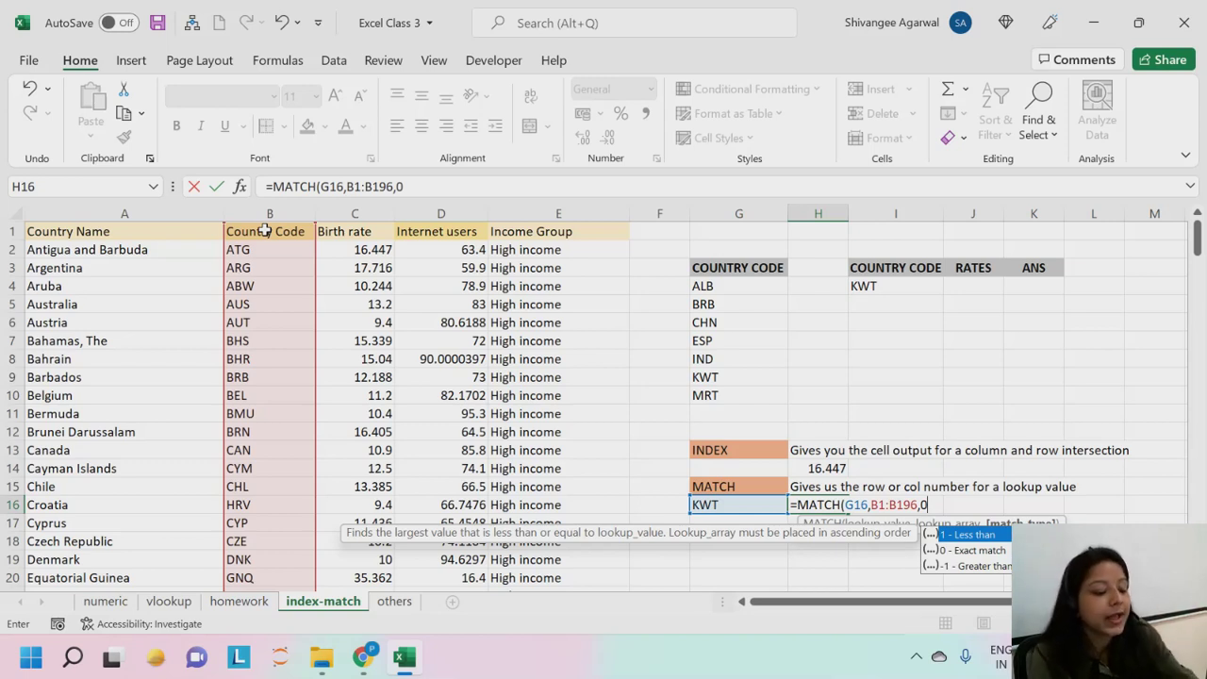
text())
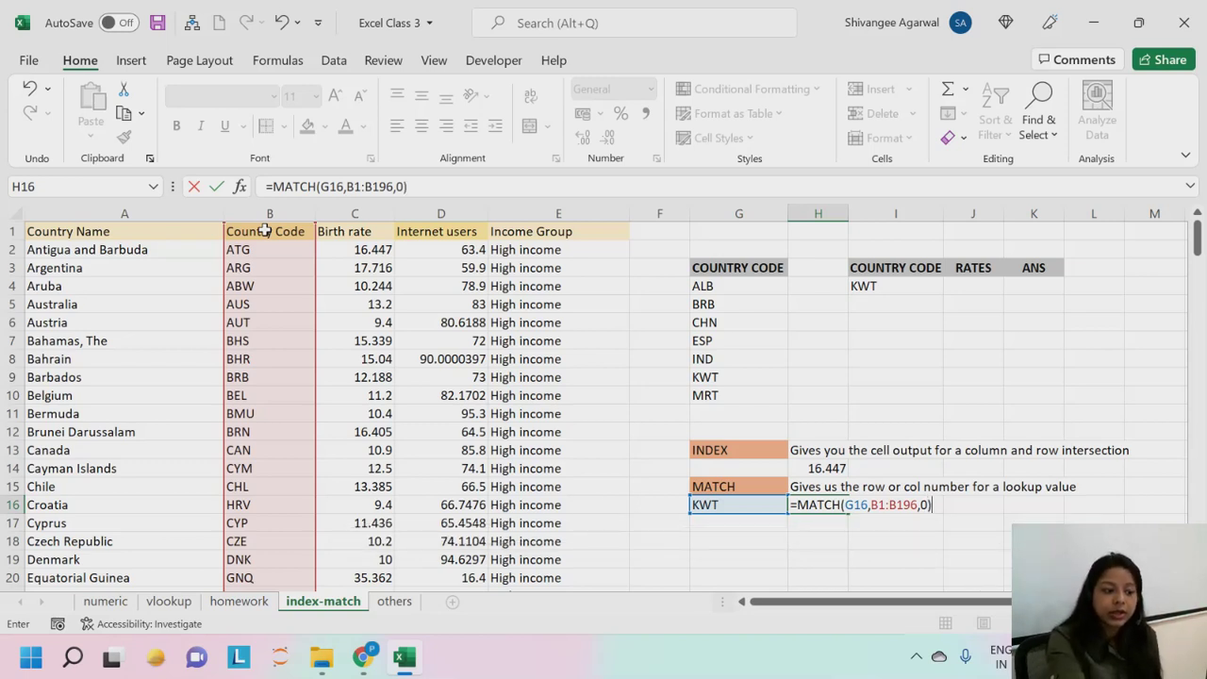
key(Return)
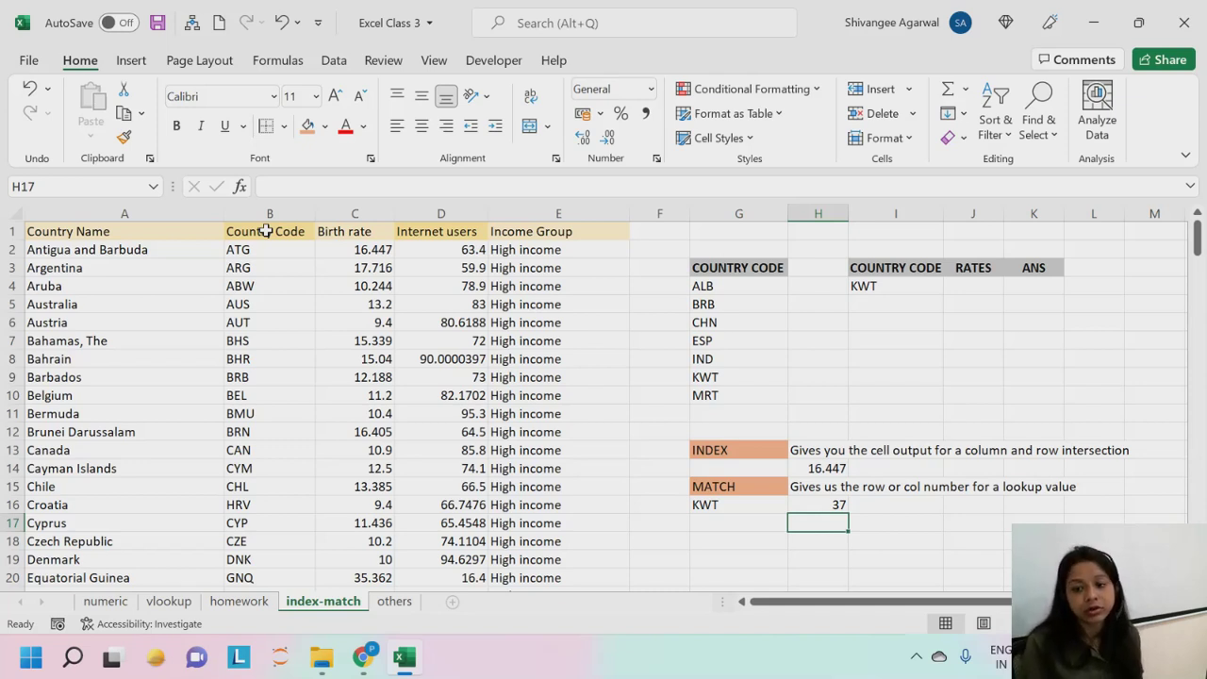
scroll(189, 394, down, 7)
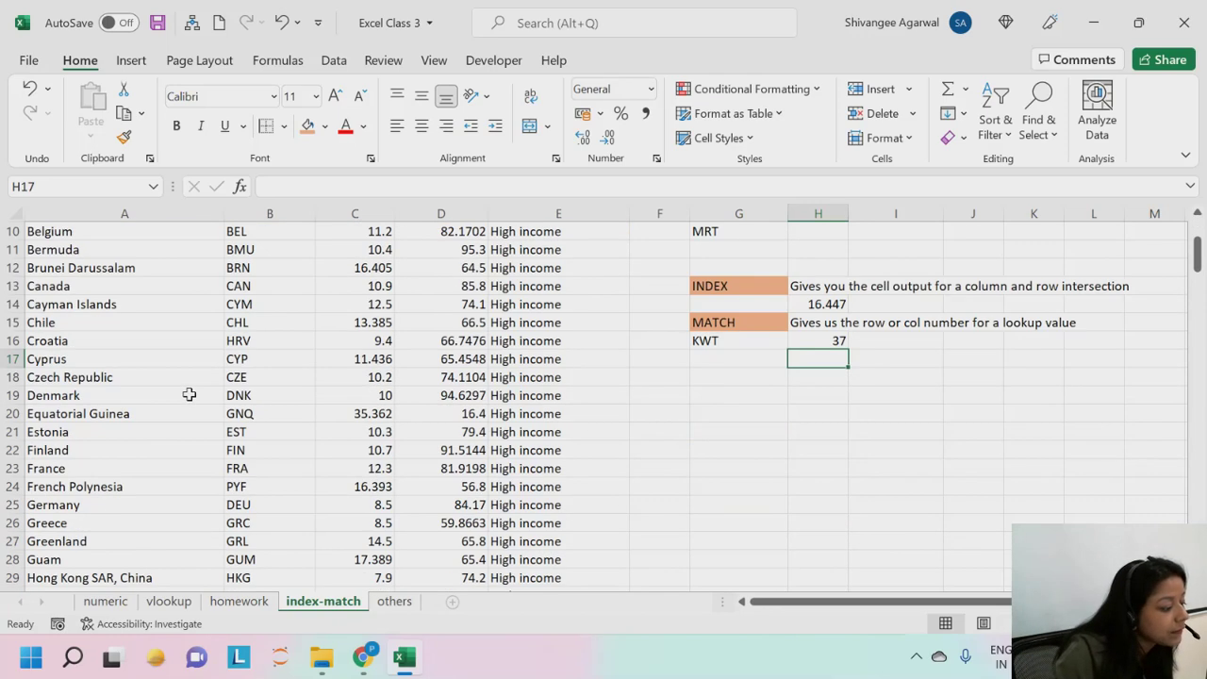
scroll(188, 394, down, 3)
scroll(188, 394, up, 1)
drag(247, 396, 276, 395)
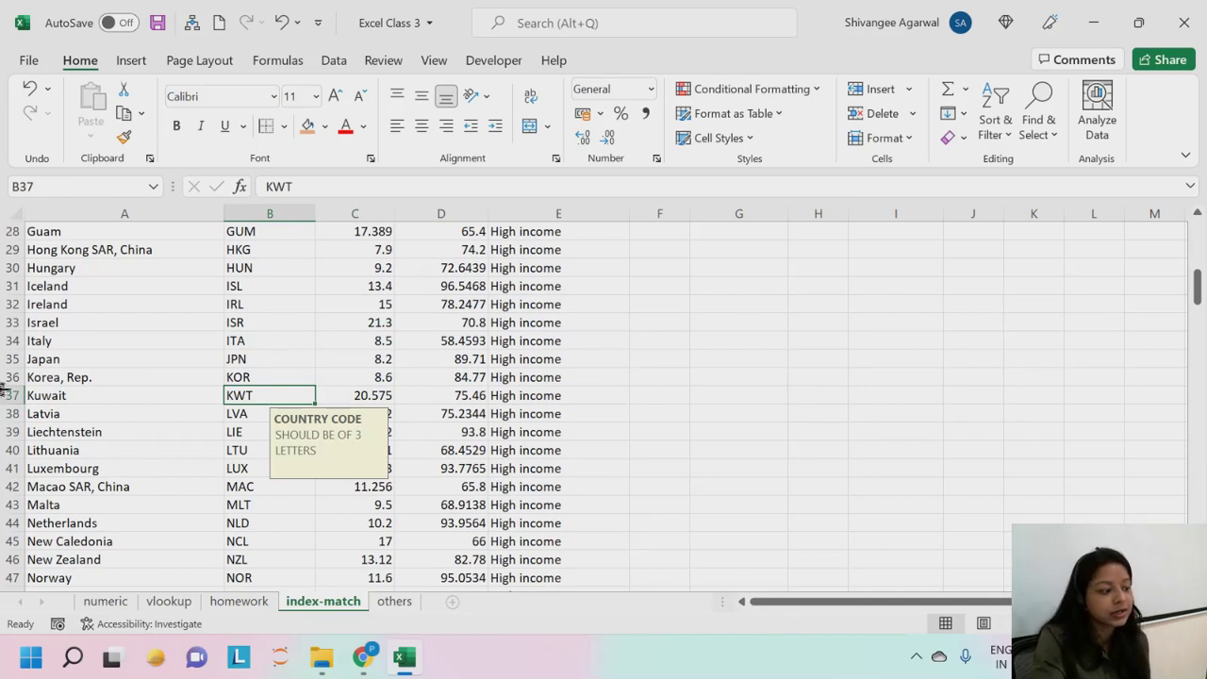
drag(6, 392, 279, 392)
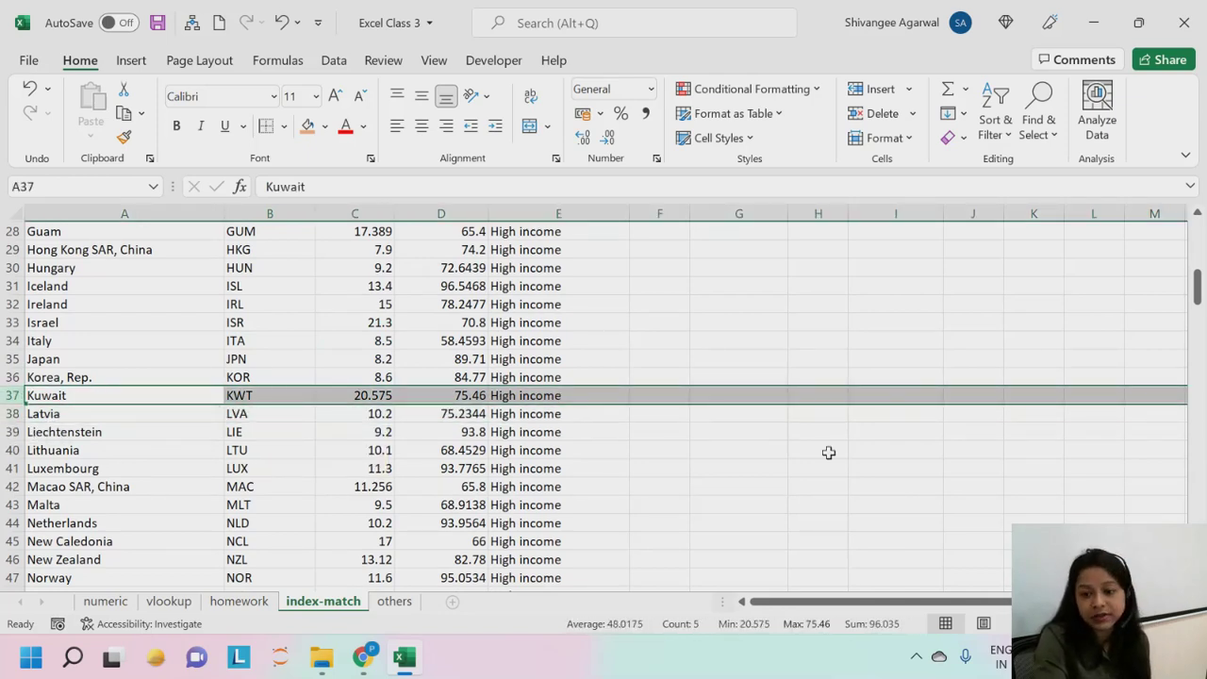
click(292, 396)
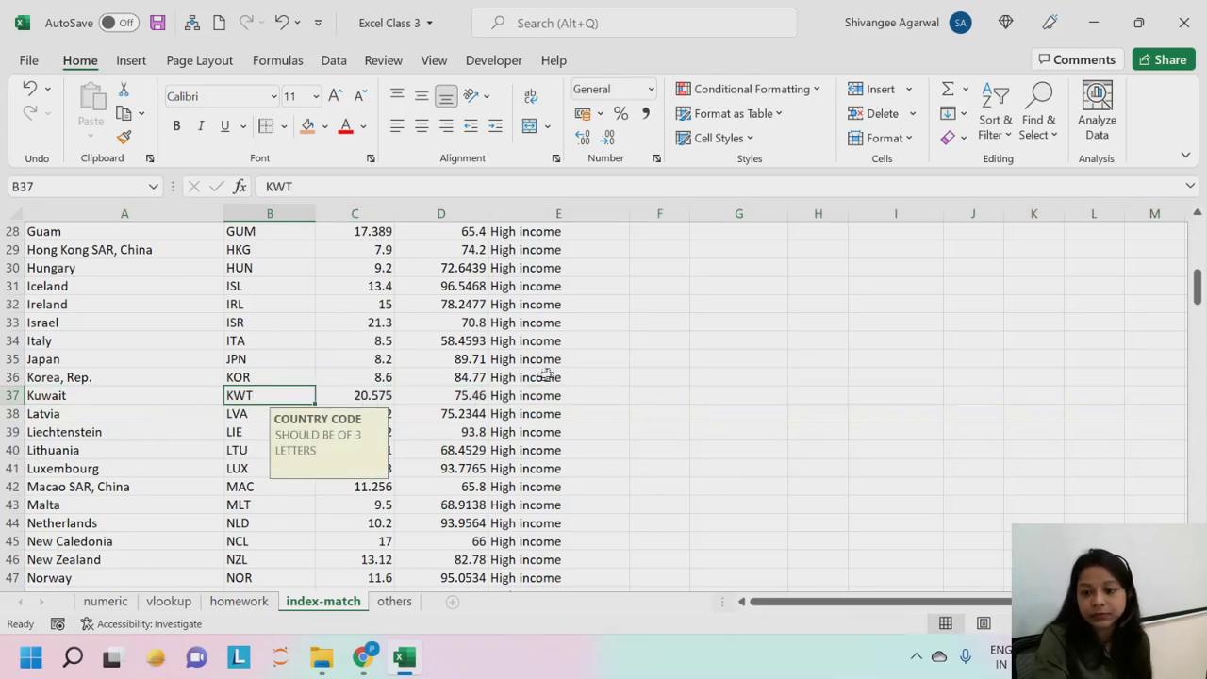
scroll(382, 330, up, 9)
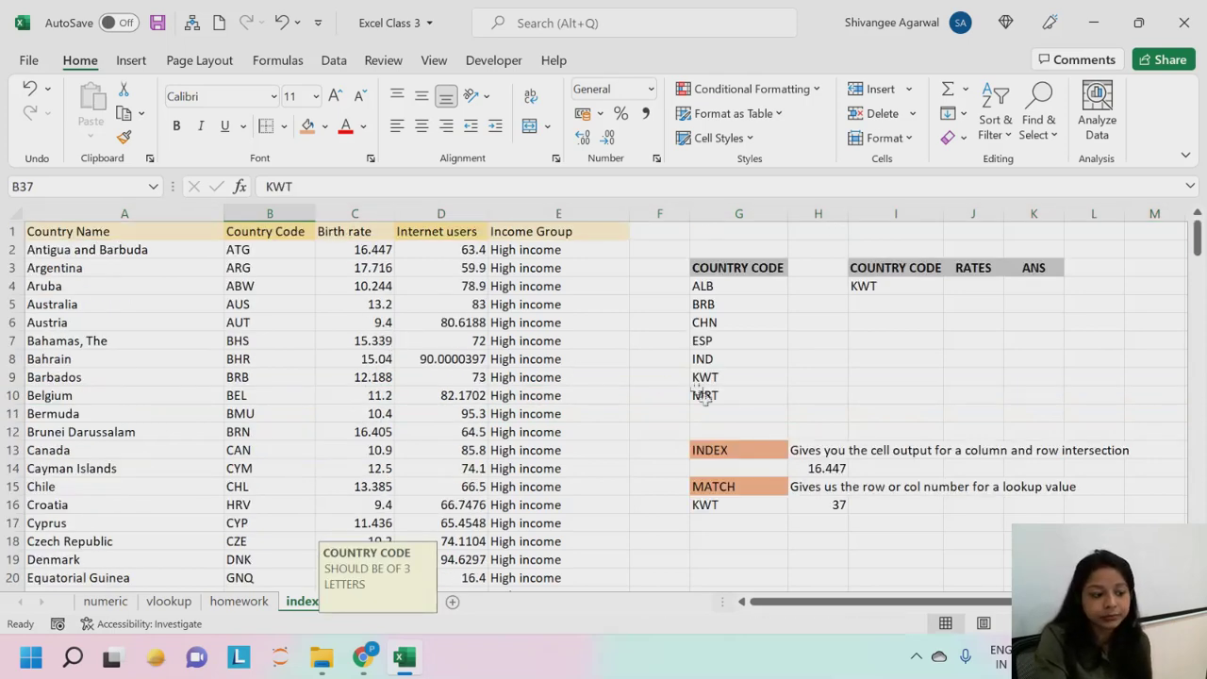
click(755, 524)
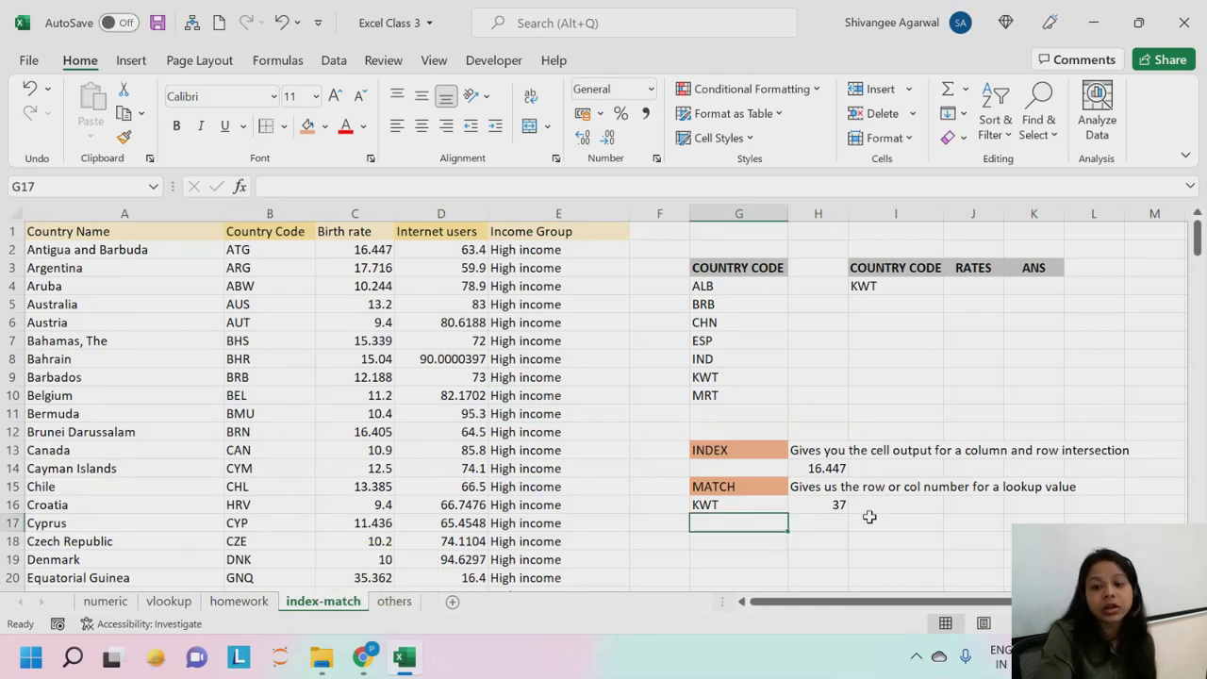
Step: Note 'Get the row number when you select column' in I16 and select the blank cells above the INDEX notes
click(917, 507)
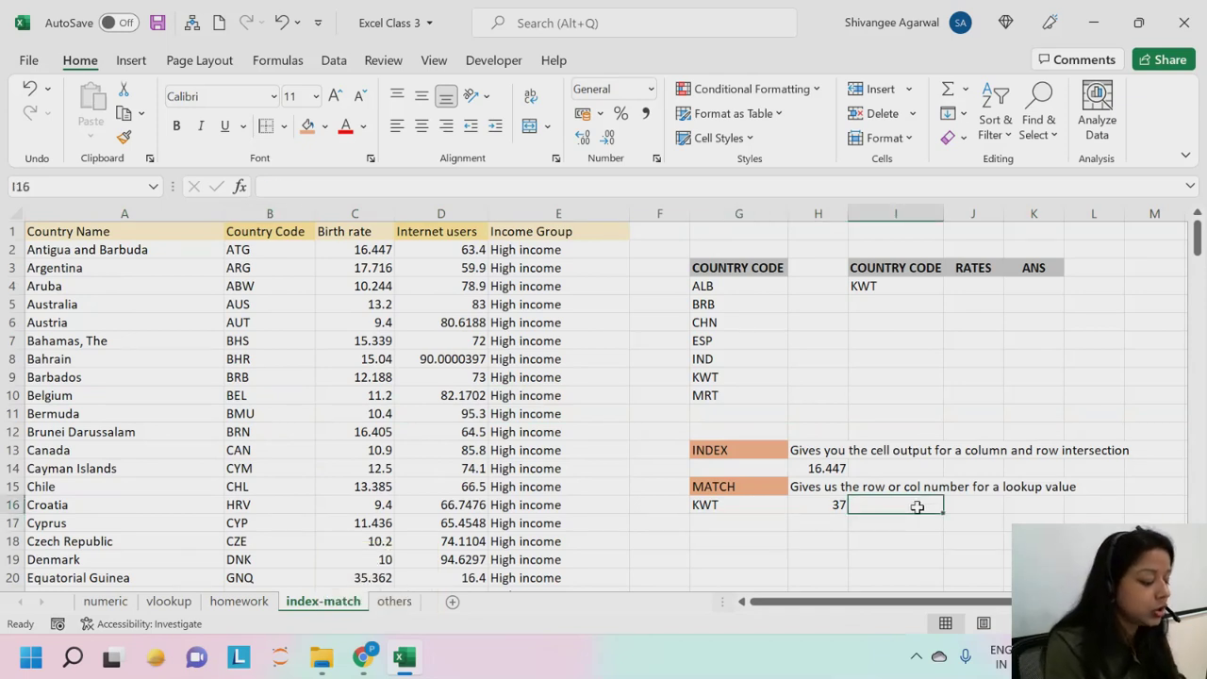
text(Get the ro)
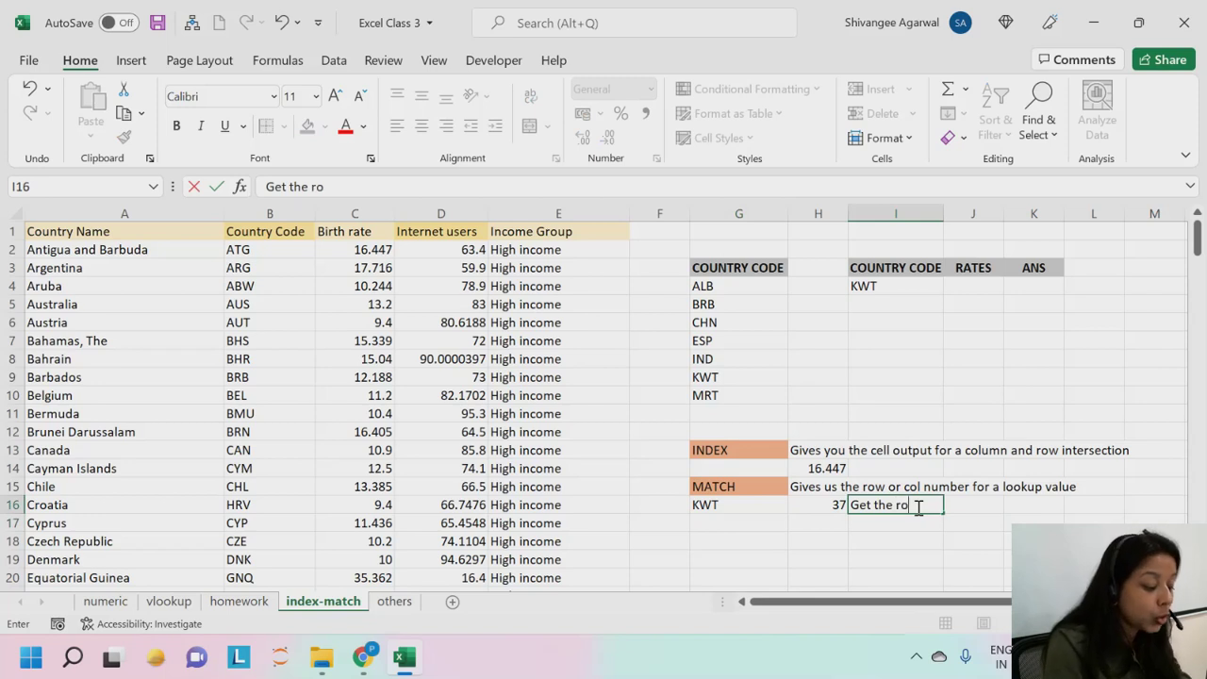
text(w number when)
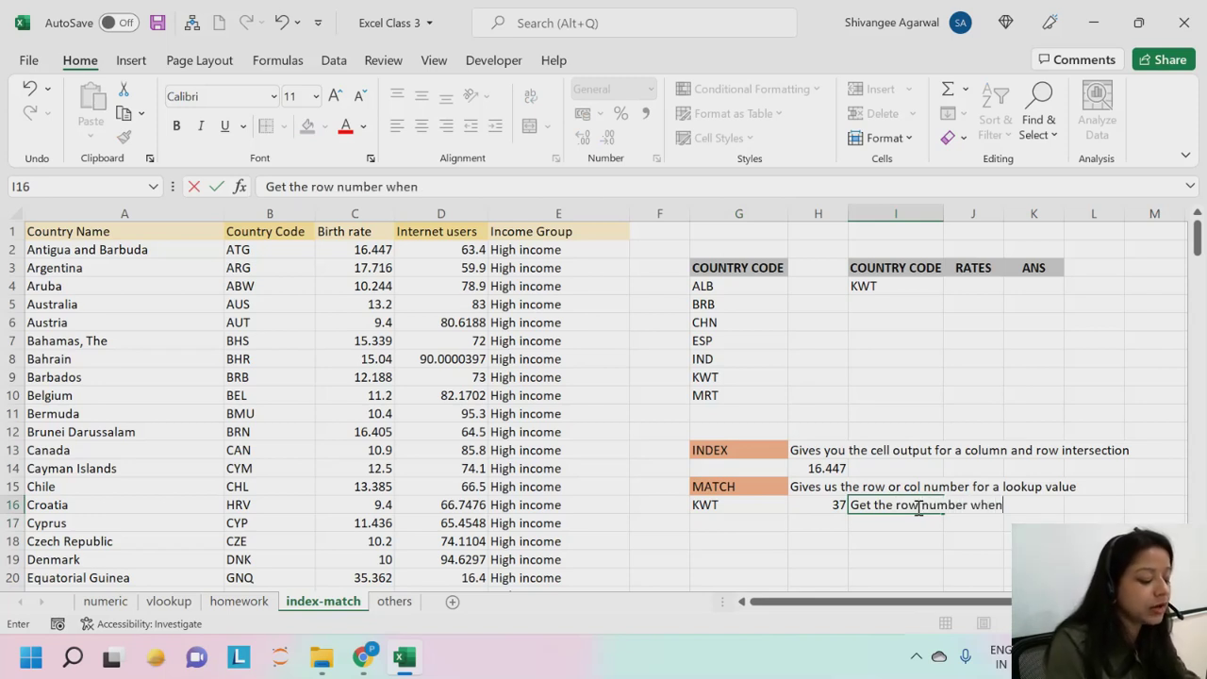
text( yo)
key(BackSpace)
key(BackSpace)
key(BackSpace)
text(yo)
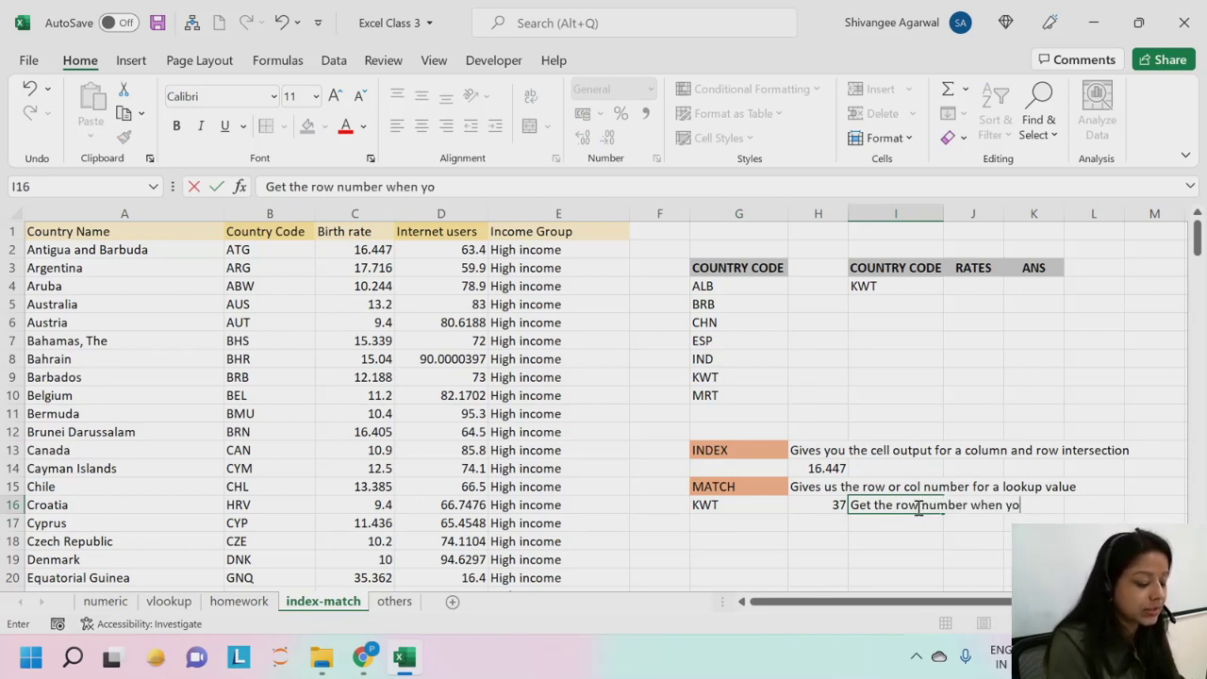
text(u select)
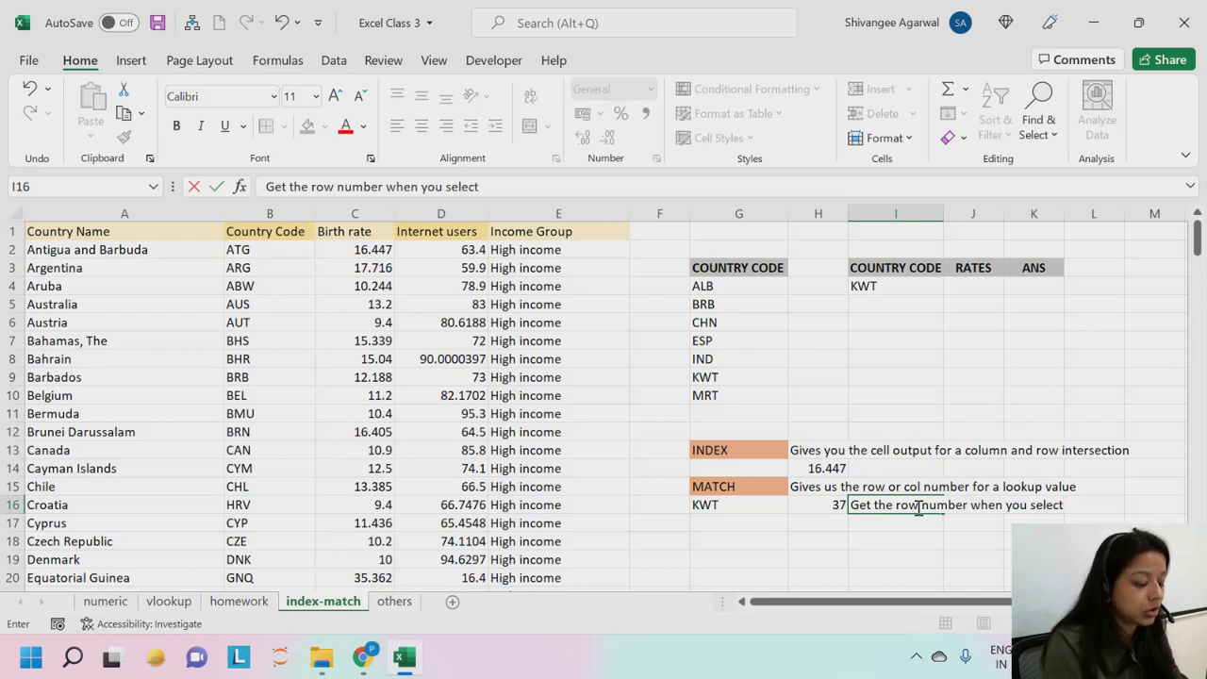
text( column)
key(Return)
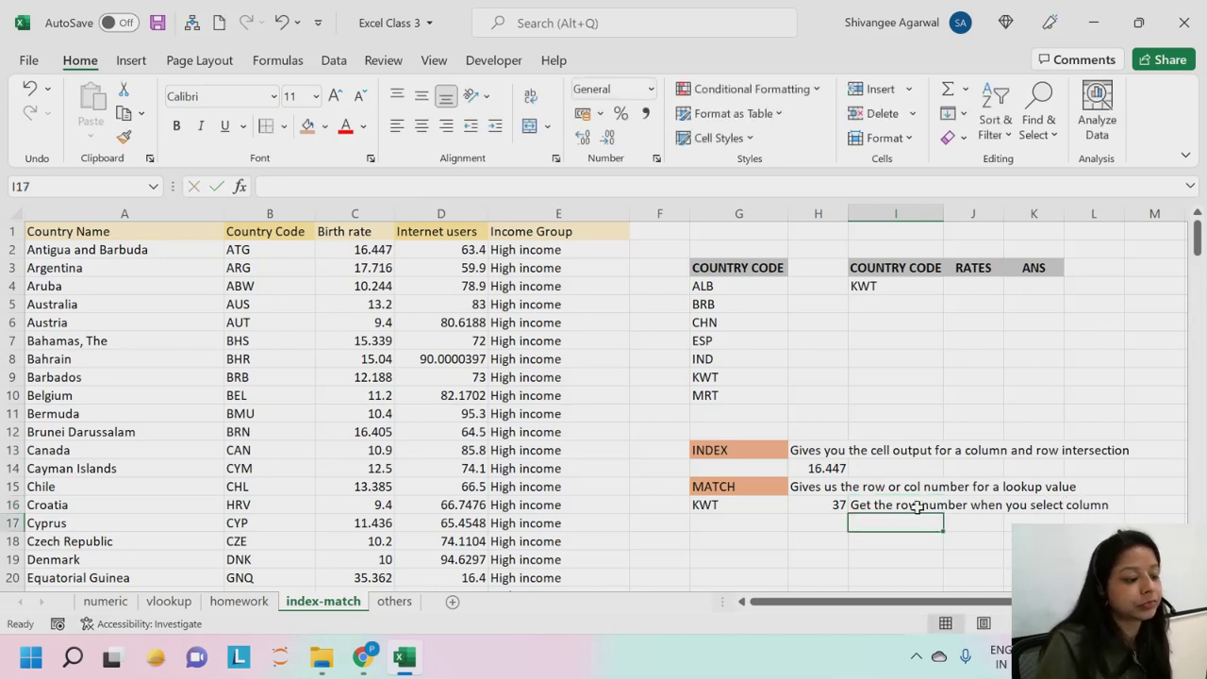
drag(741, 409, 1136, 414)
Step: Delete the blank rows so the notes and lookup tables shift up
click(879, 113)
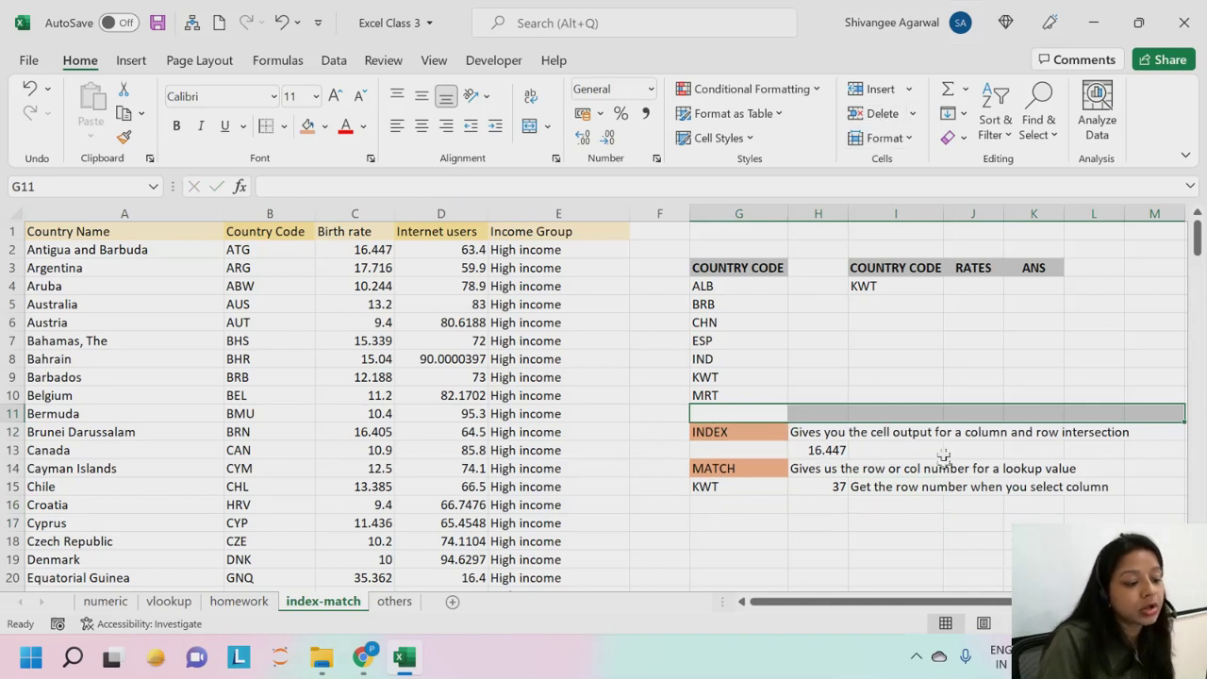
click(962, 485)
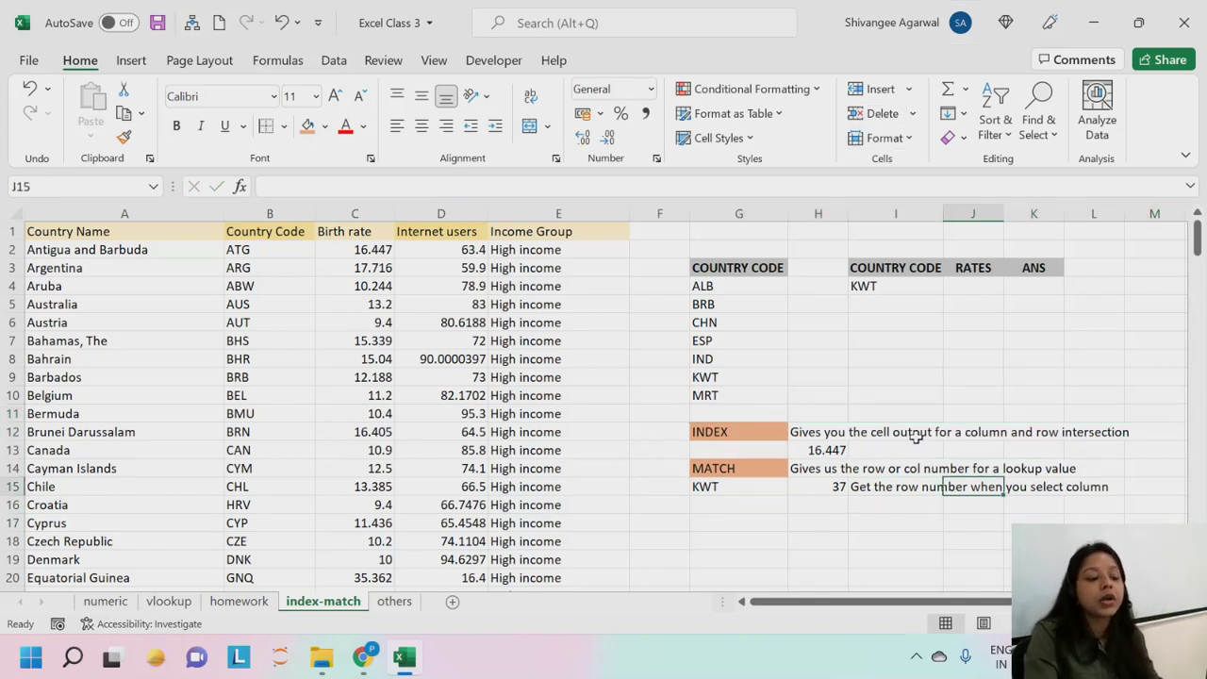
drag(745, 236, 1037, 250)
click(855, 116)
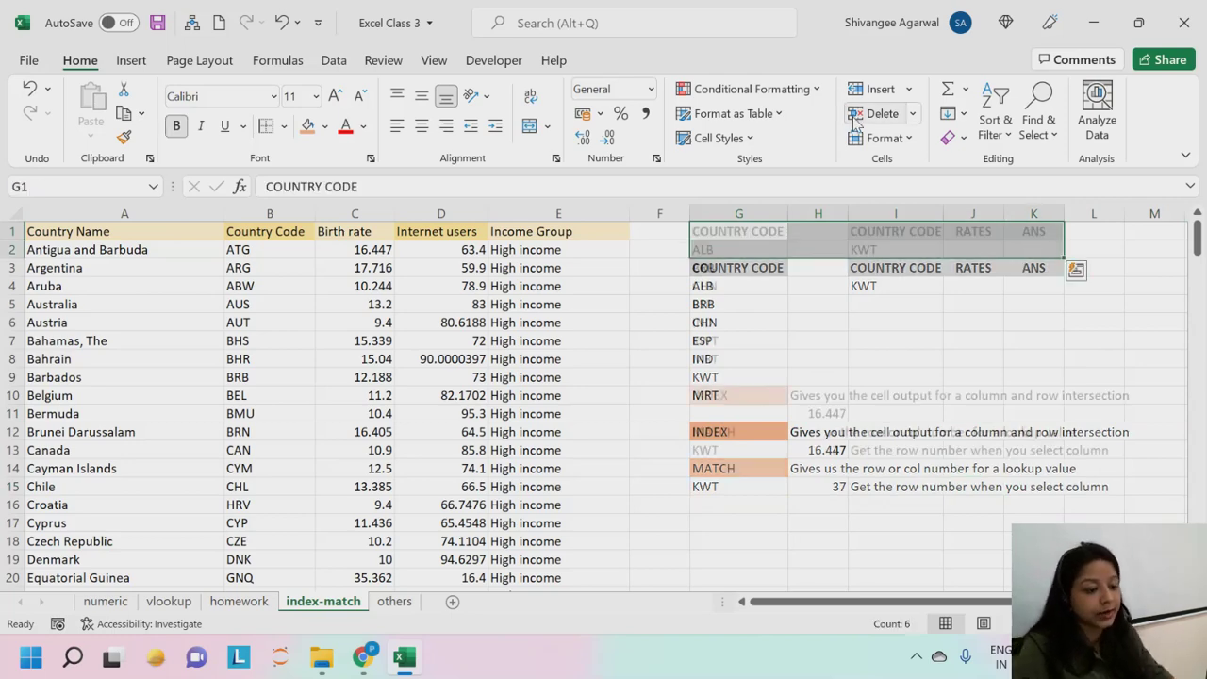
click(745, 377)
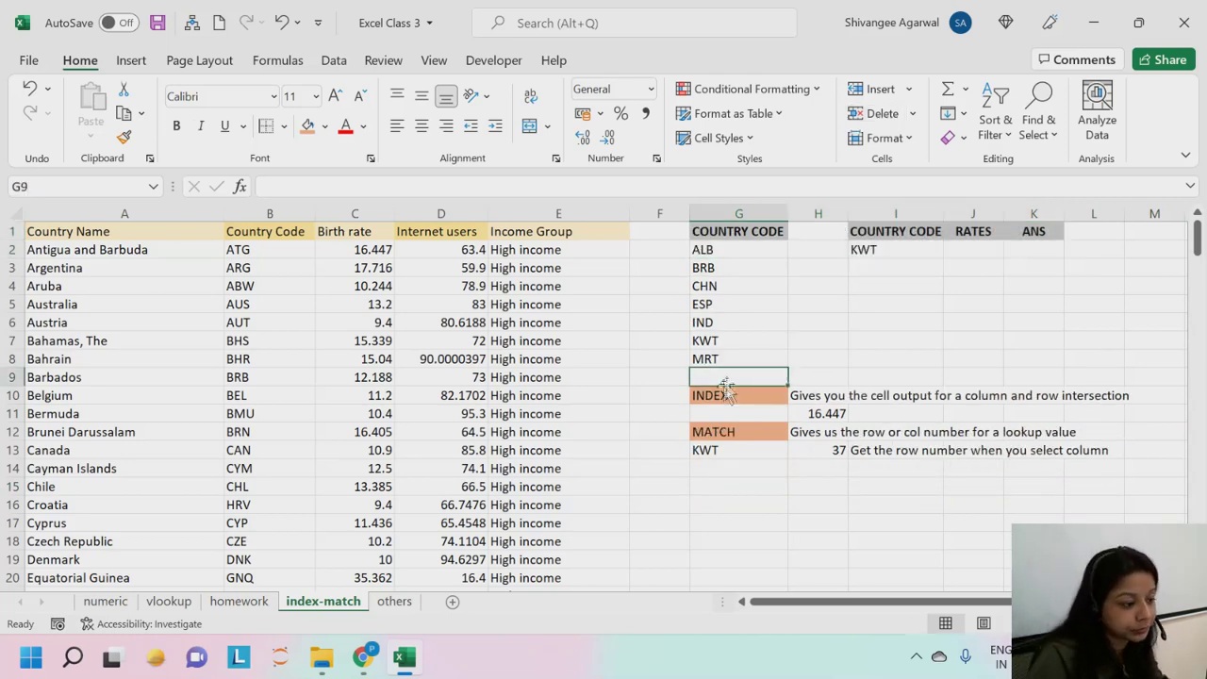
Step: Give the MATCH result 37 an orange fill
click(836, 452)
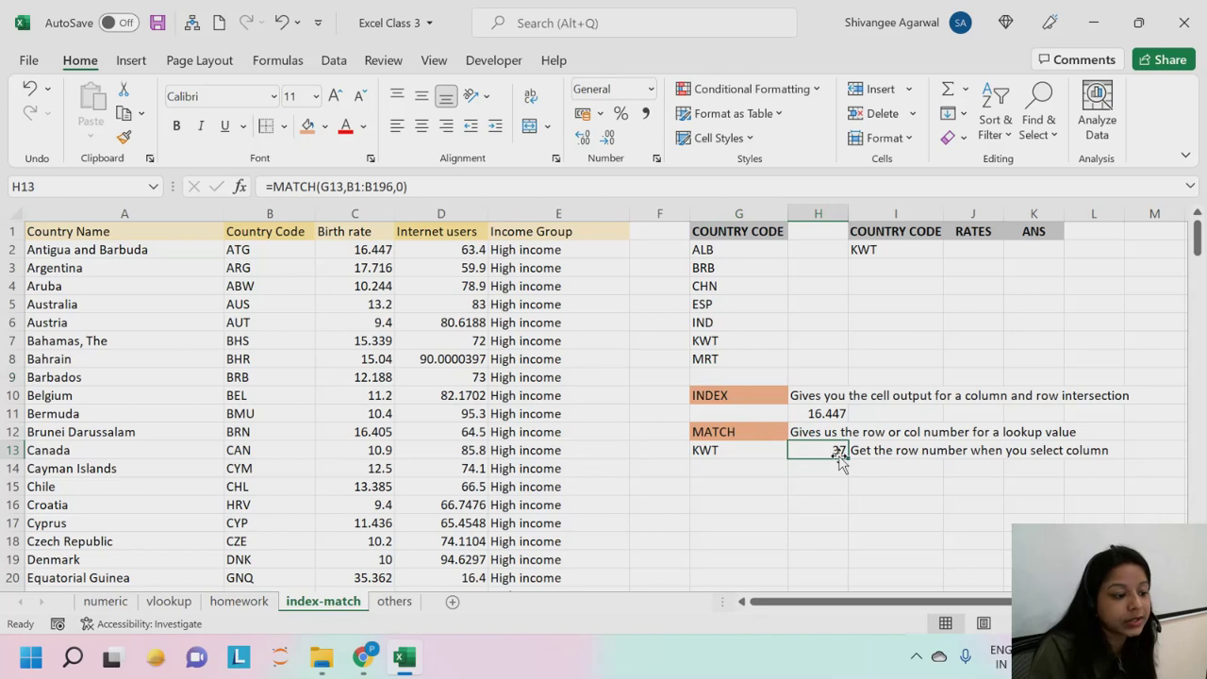
click(311, 129)
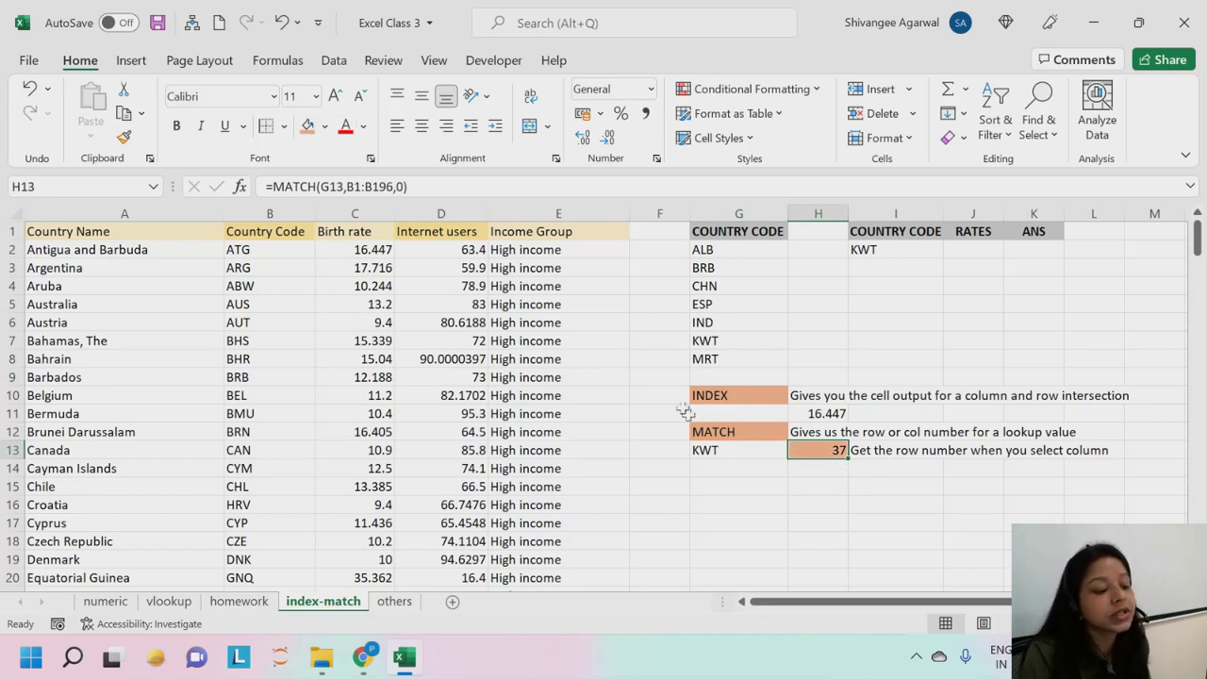
click(863, 438)
click(871, 450)
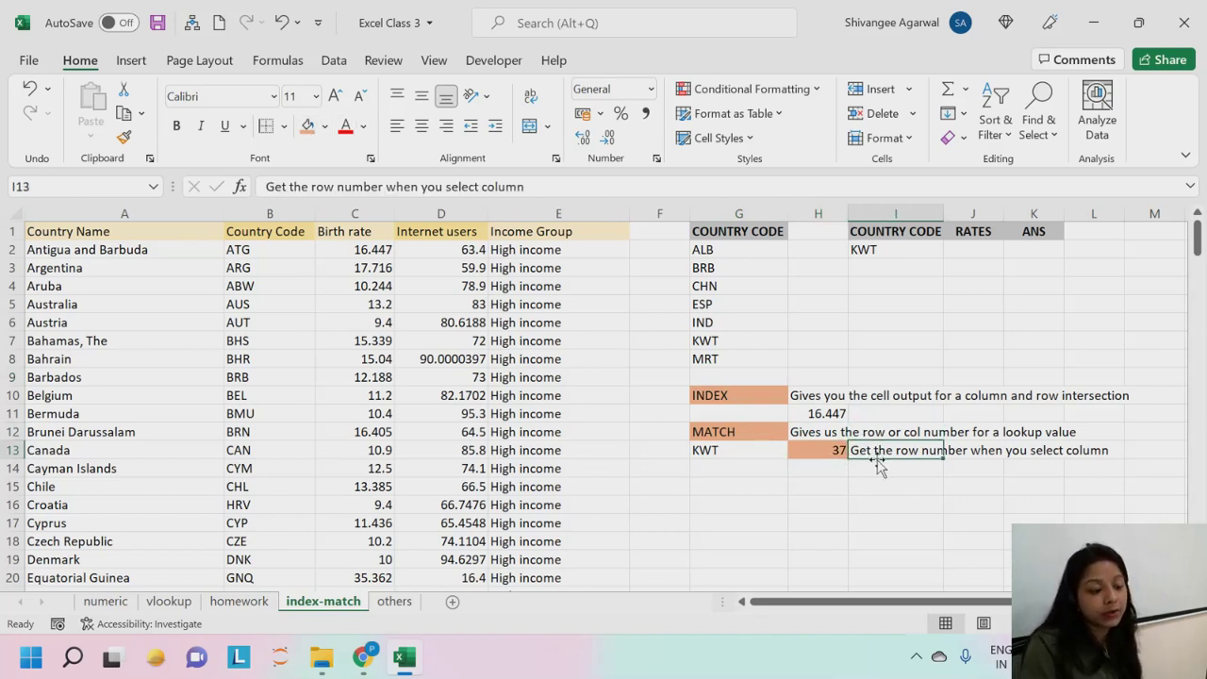
Step: Highlight the Country Code column and the Bahrain, Barbados and Belgium rows as lookup examples
click(264, 213)
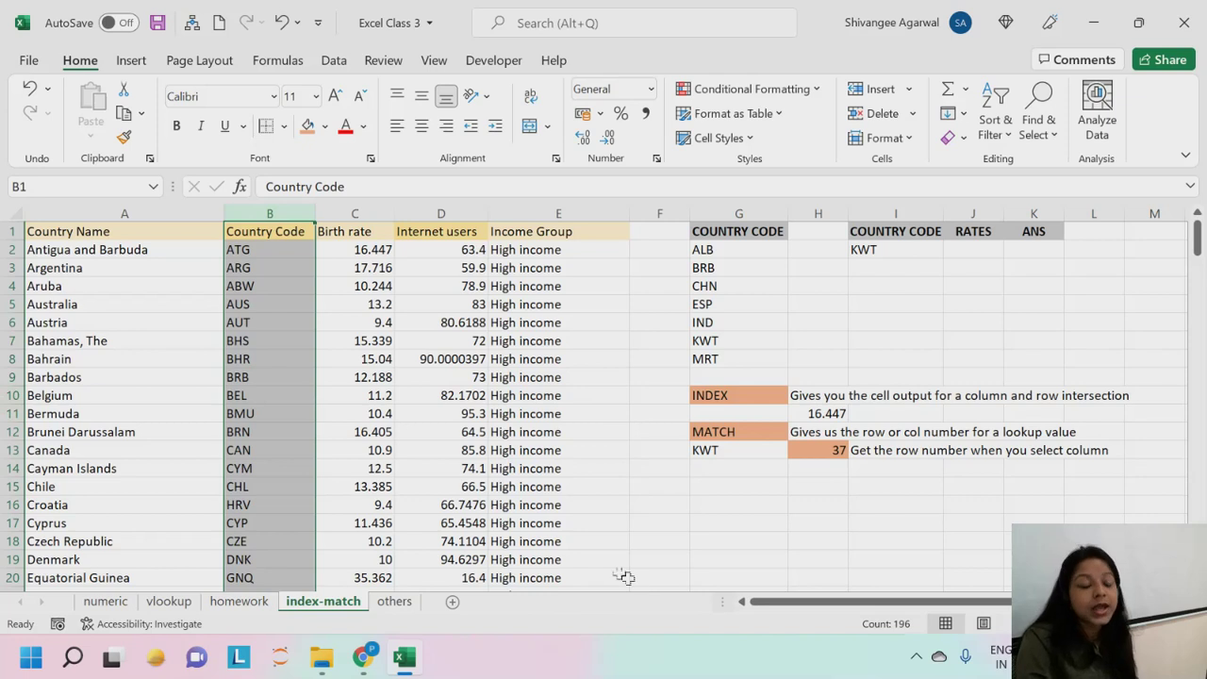
drag(132, 358, 582, 377)
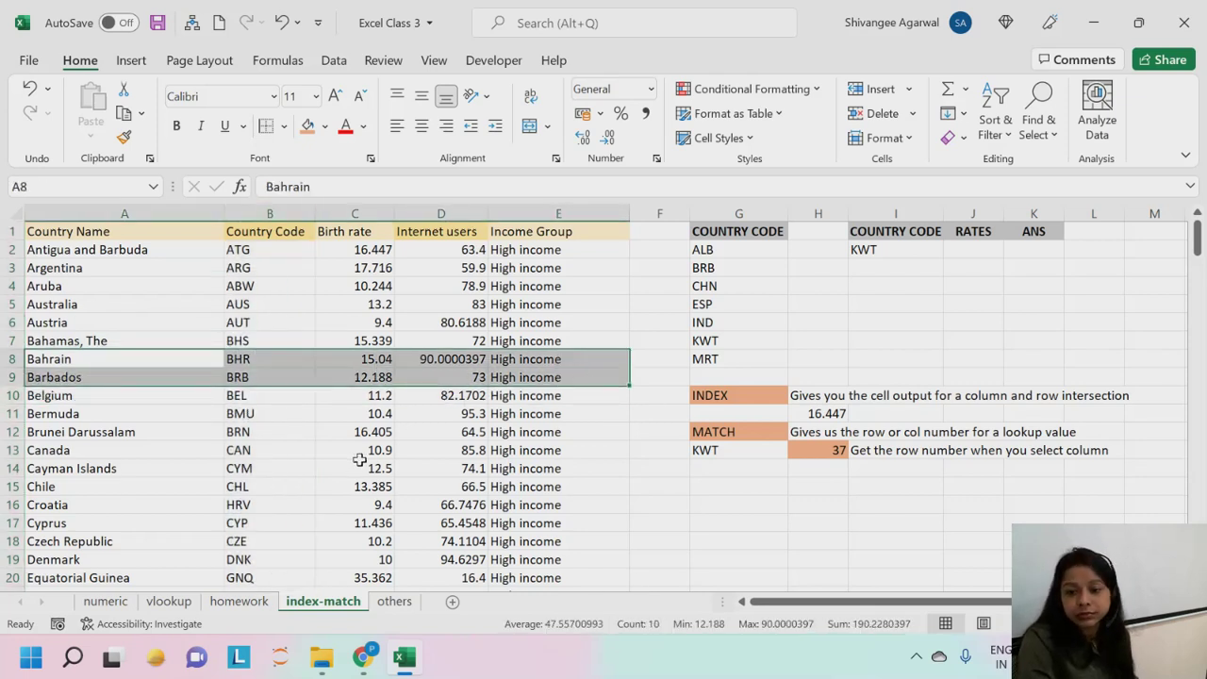
drag(167, 396, 635, 401)
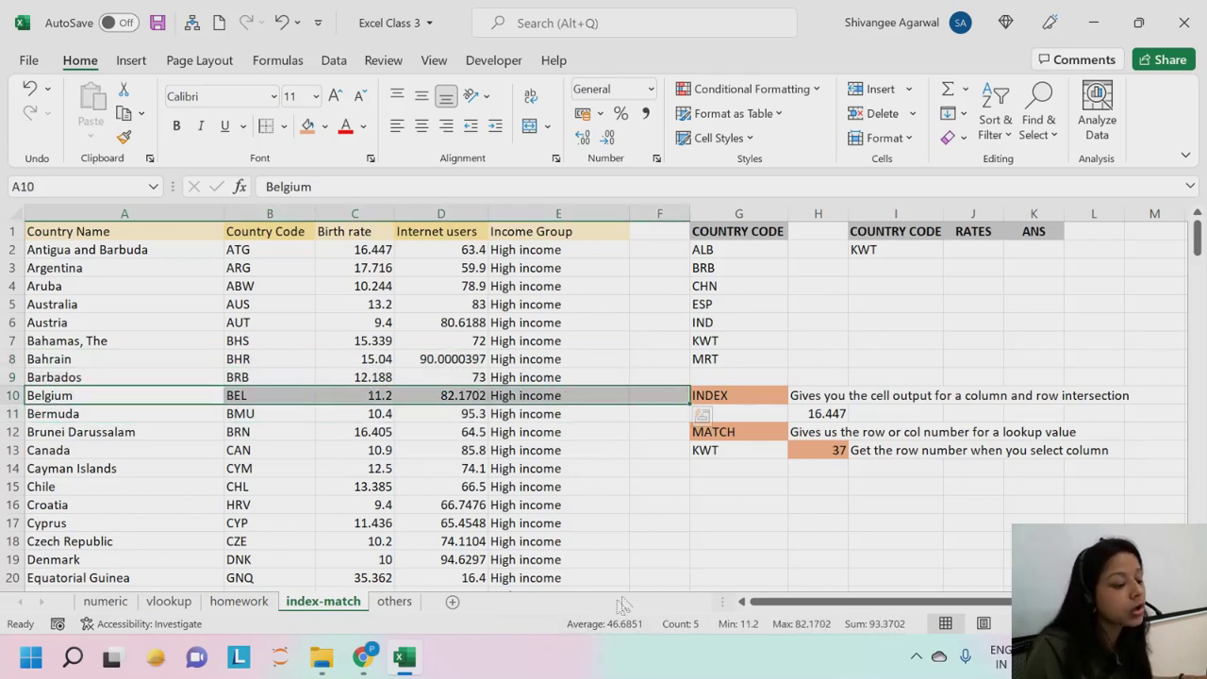
click(740, 466)
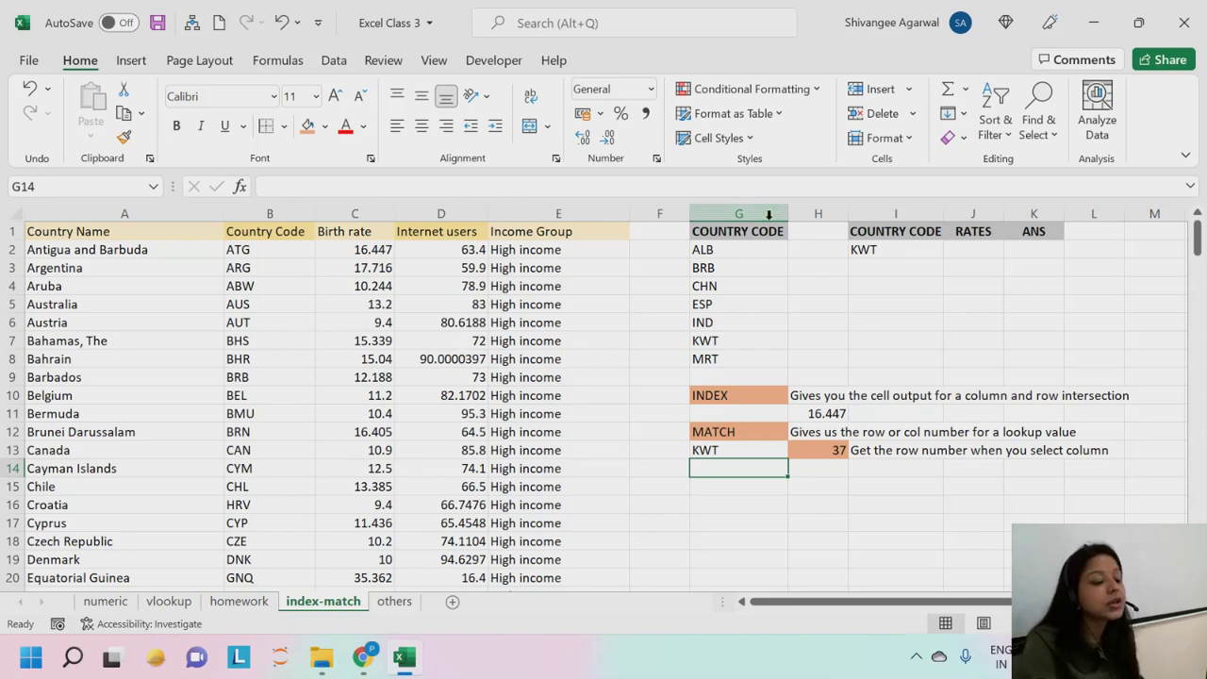
Step: Review the INDEX formula behind 16.447 and recommit it unchanged
click(831, 413)
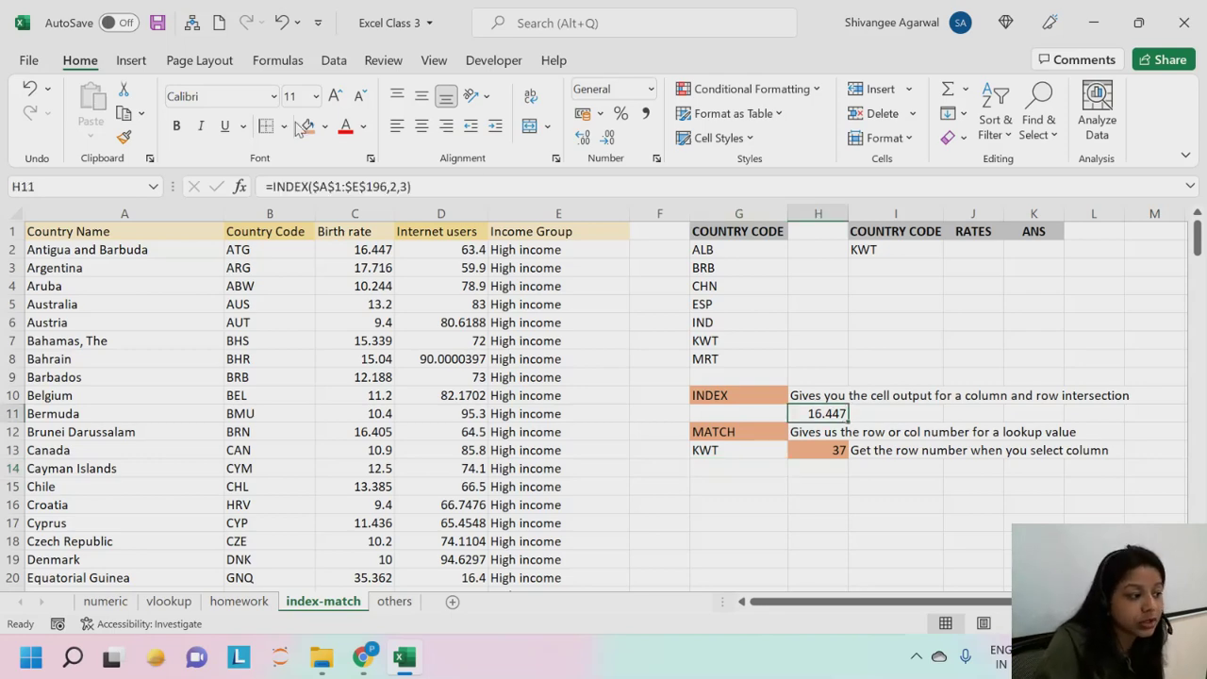
double_click(813, 413)
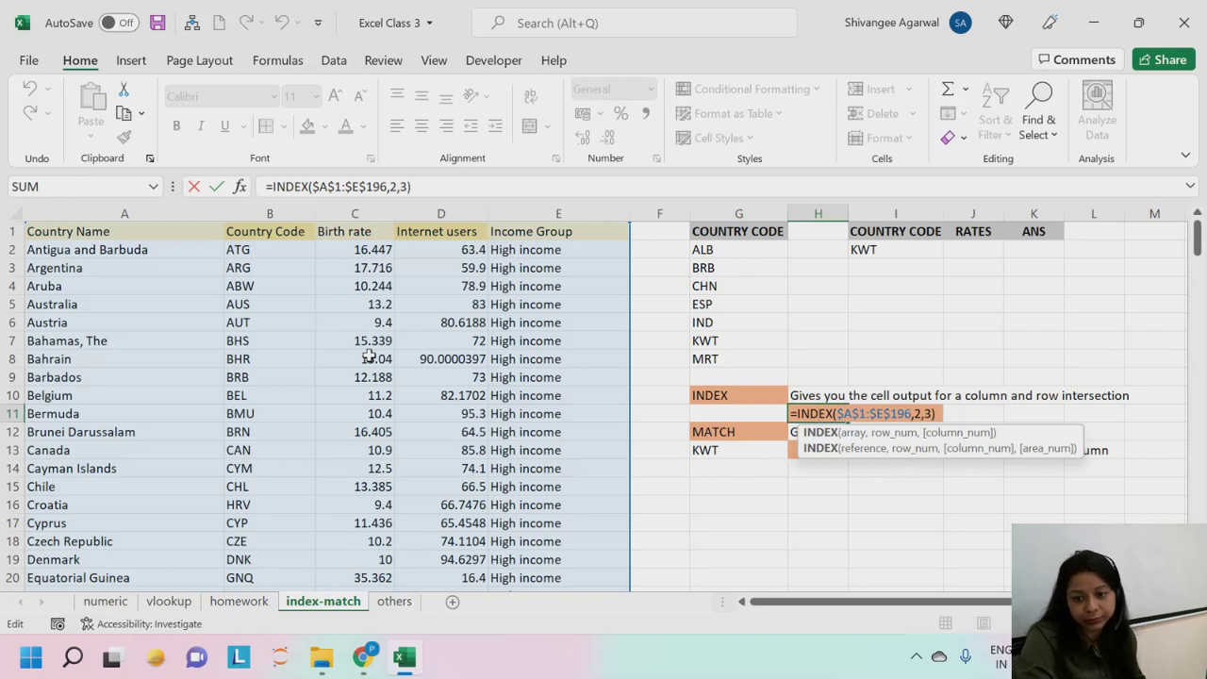
key(Return)
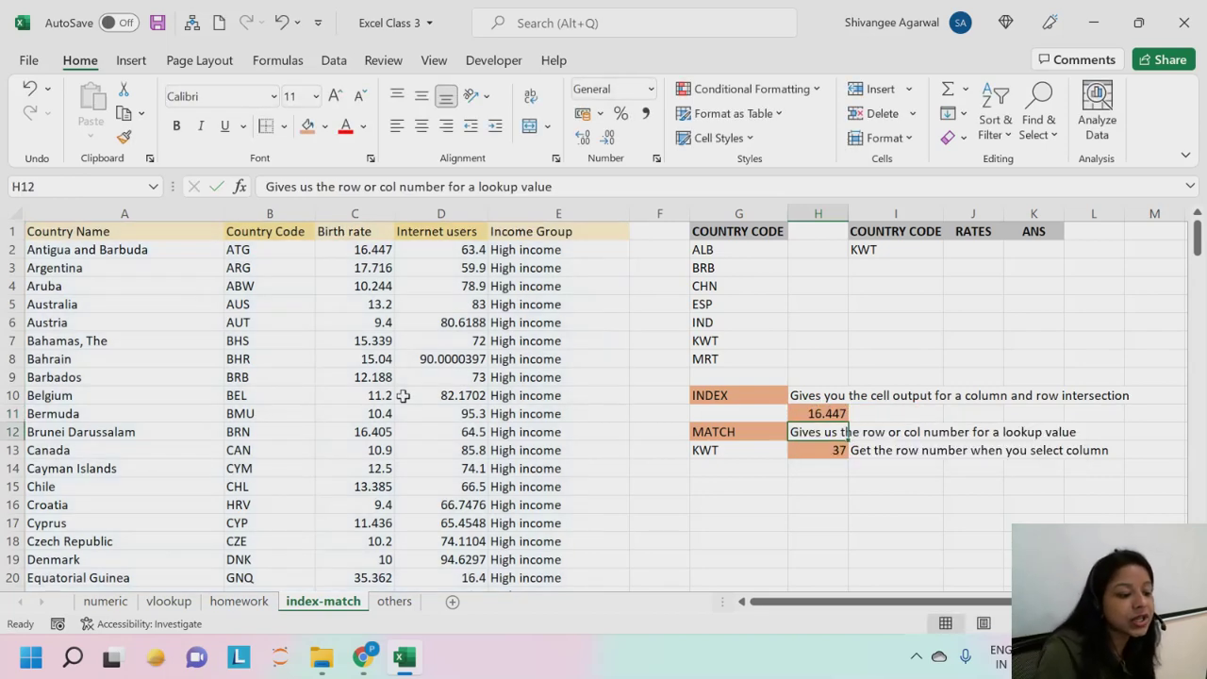
Step: Add a 'Birth Rate' label in the cell below KWT
click(760, 470)
text(B)
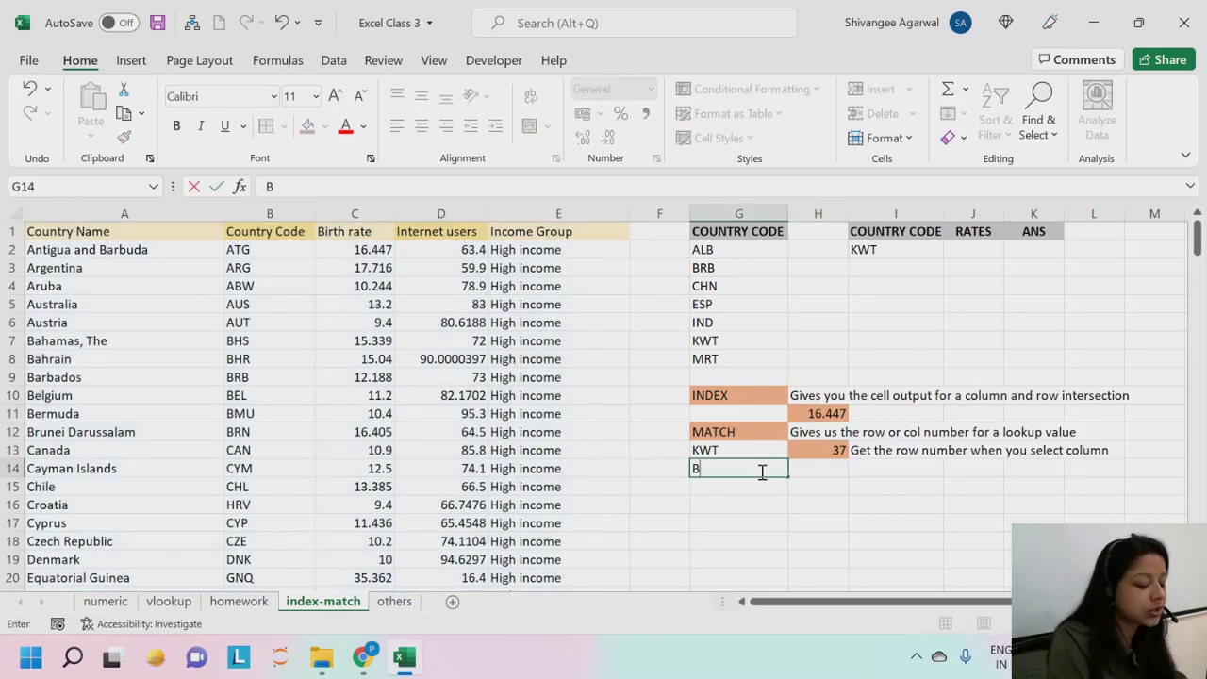
text(irth Rate)
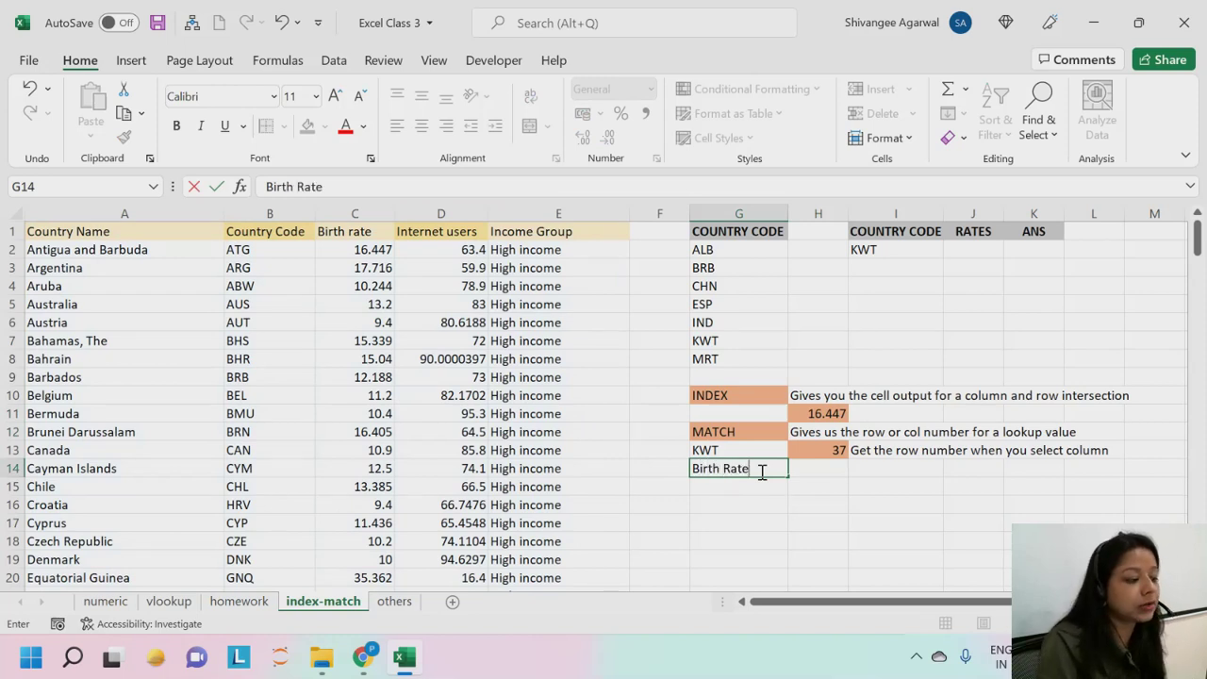
key(Tab)
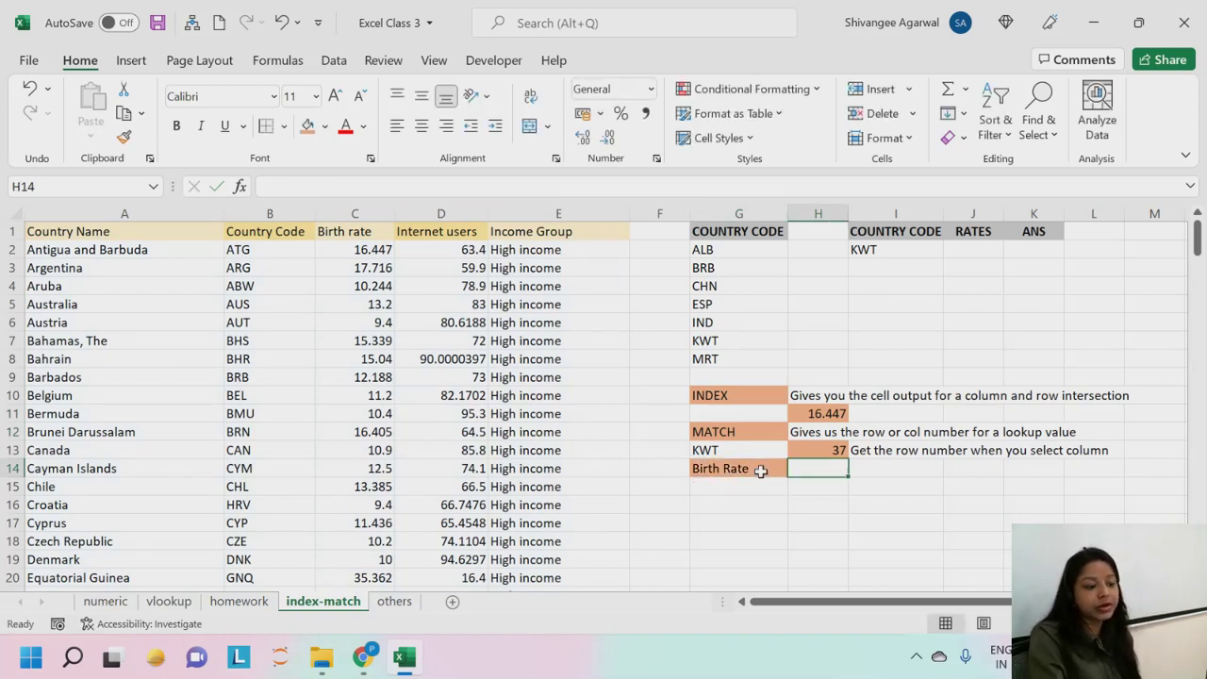
click(760, 469)
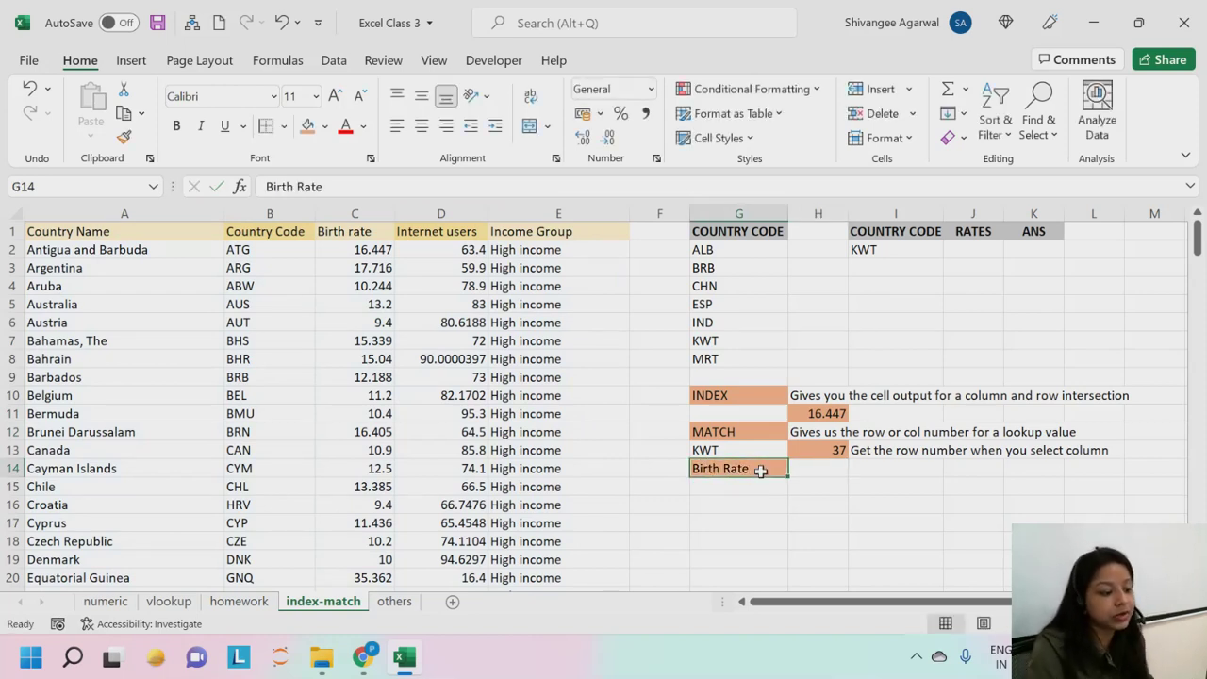
Step: Remove the Birth Rate label's fill and begin =MATCH(G14, in H14
click(325, 126)
click(340, 334)
click(815, 472)
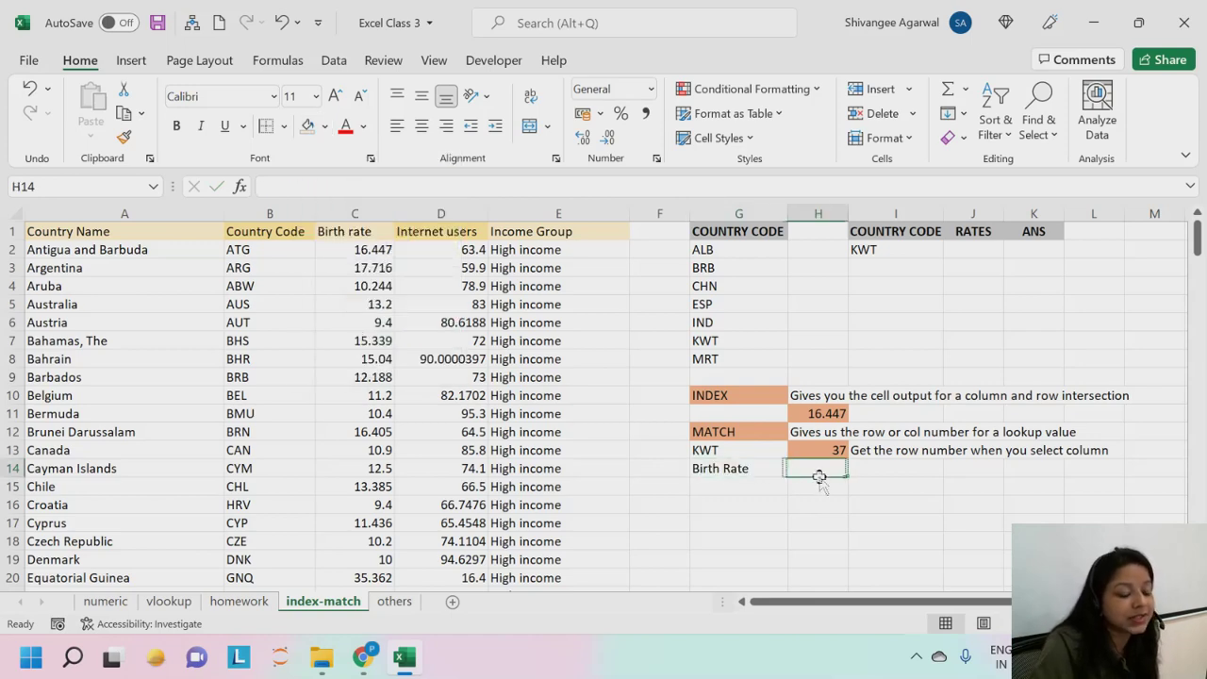
text(=MATCH()
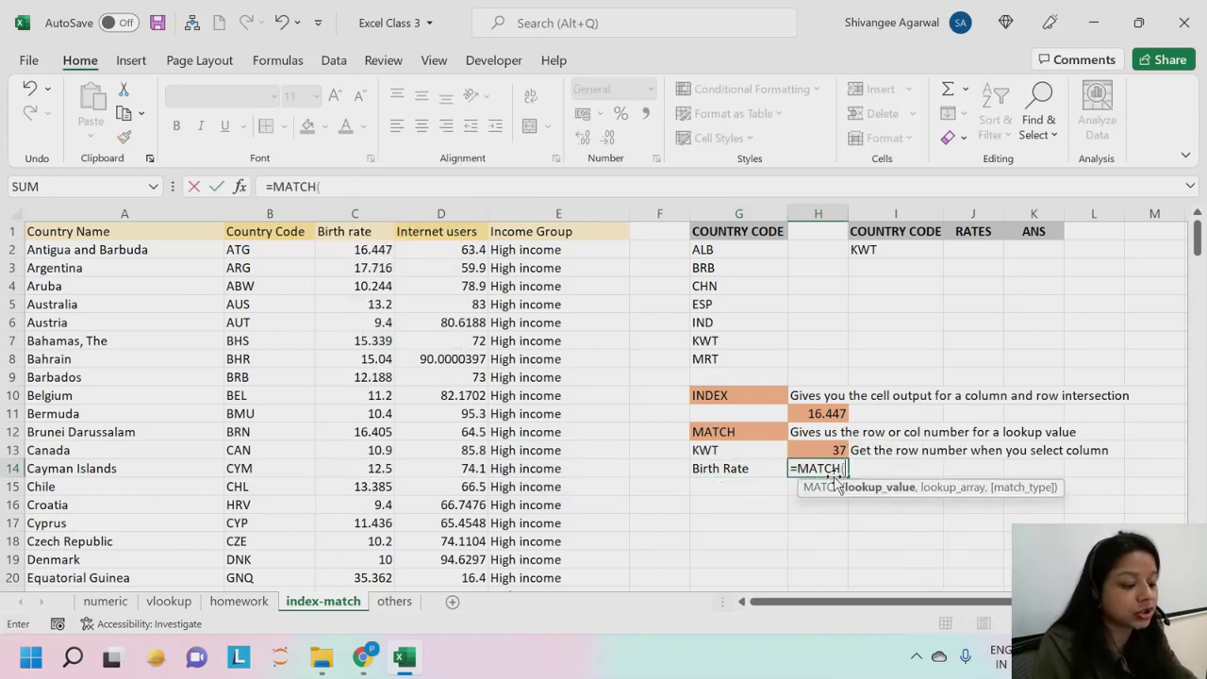
click(774, 468)
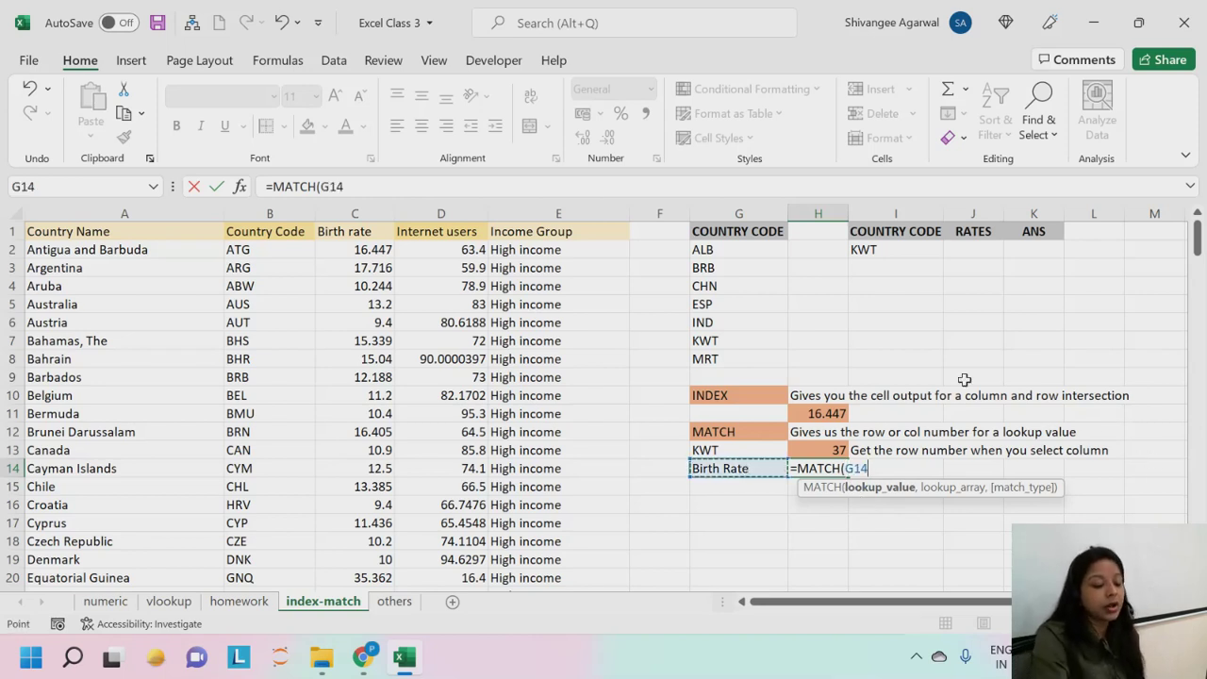
text(,)
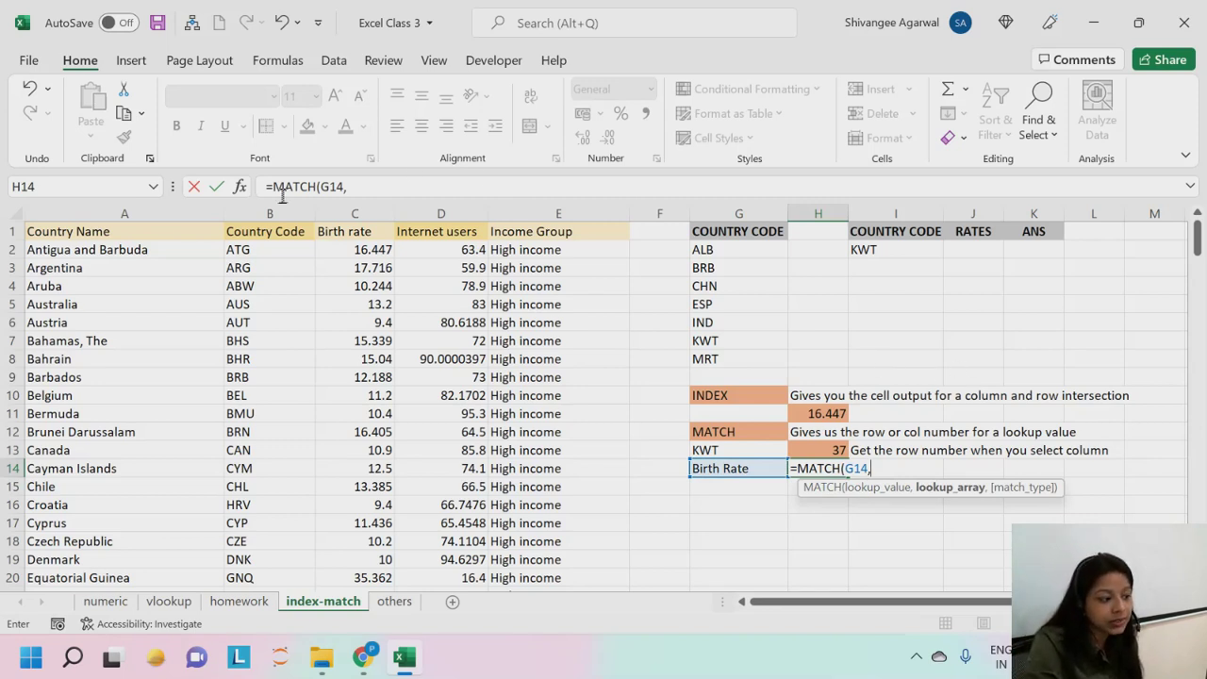
Step: Use header row A1:E1 with exact match 0, so H14 returns 3
drag(164, 234, 573, 235)
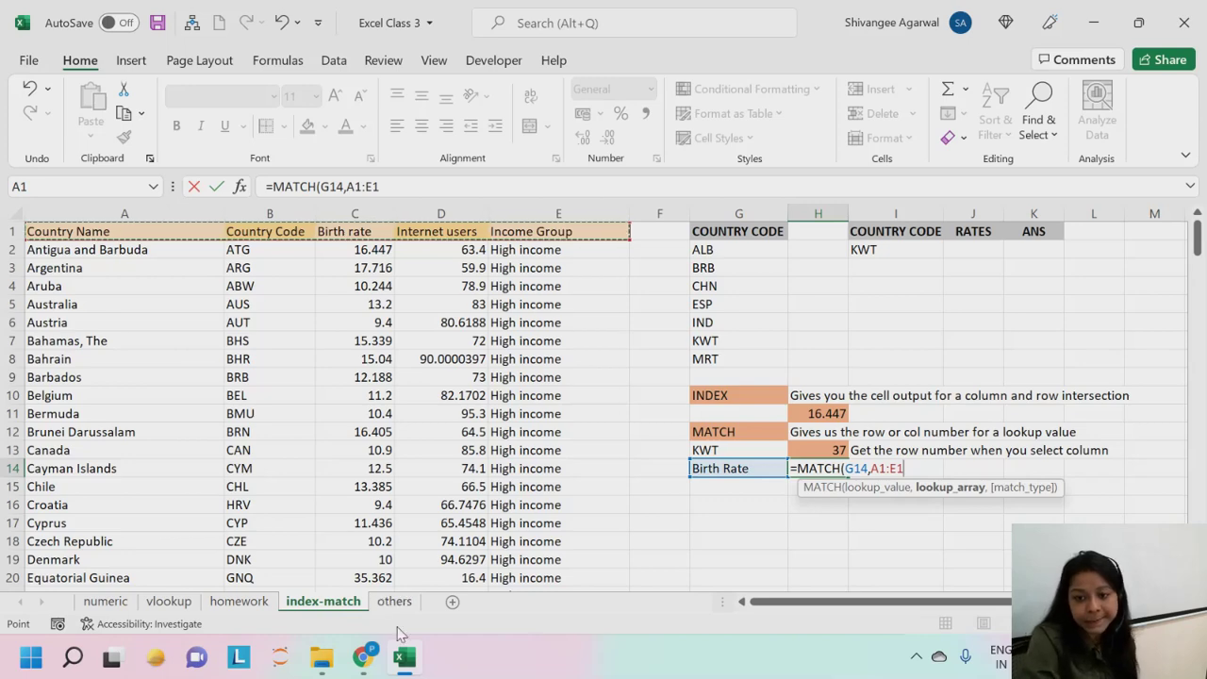
mouse_move(357, 666)
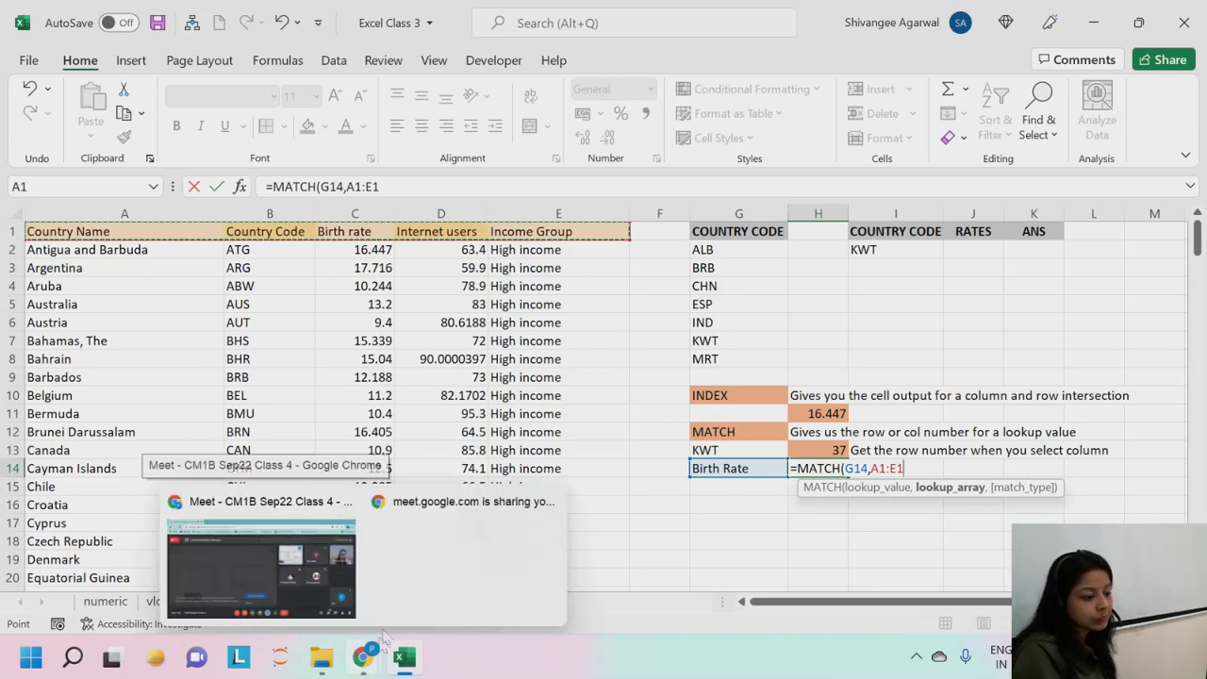
drag(124, 304, 441, 303)
drag(124, 358, 566, 361)
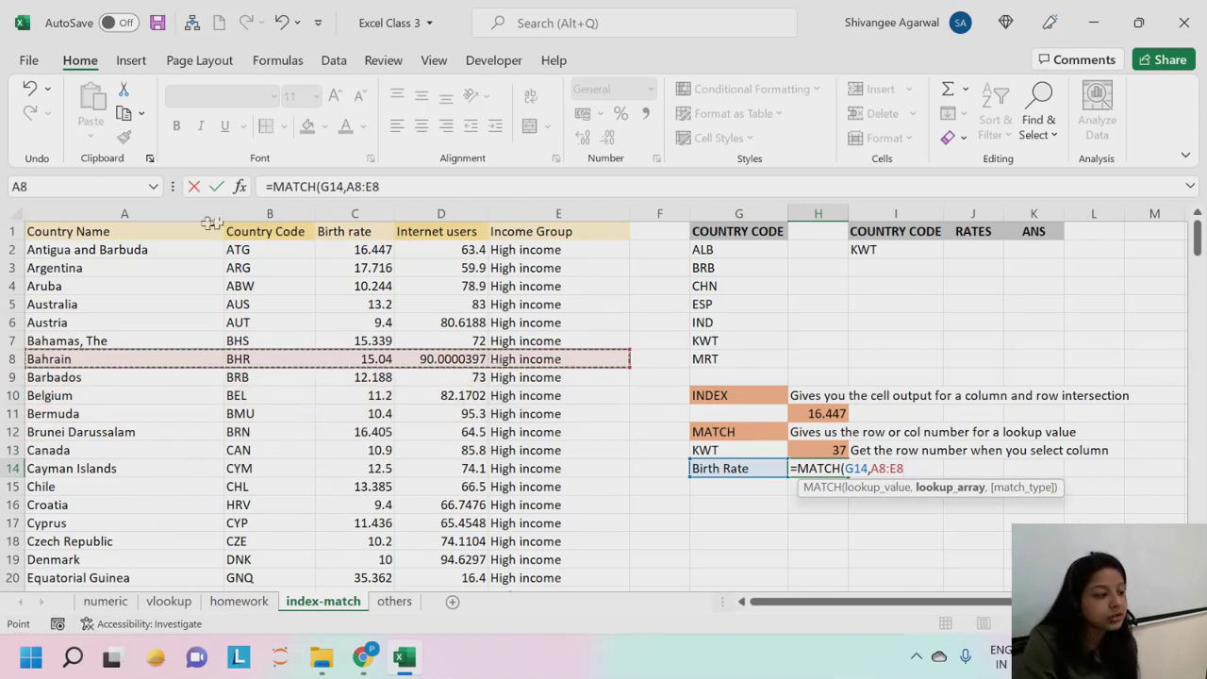
drag(203, 231, 588, 232)
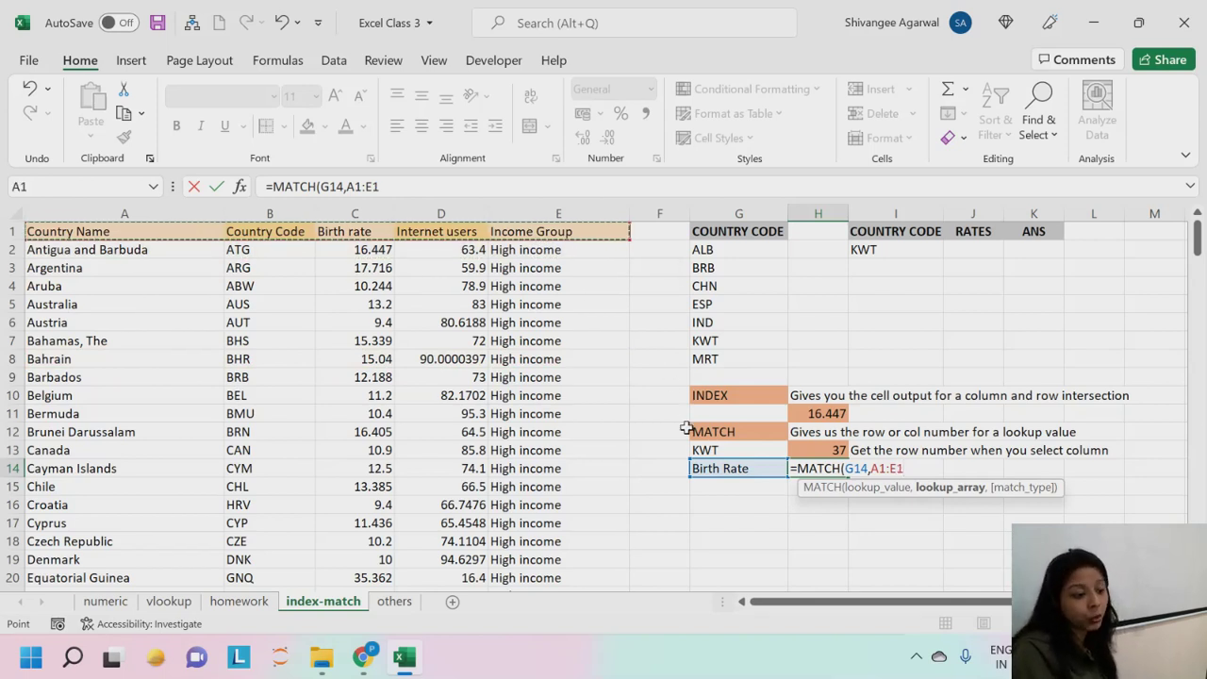
text(,0)
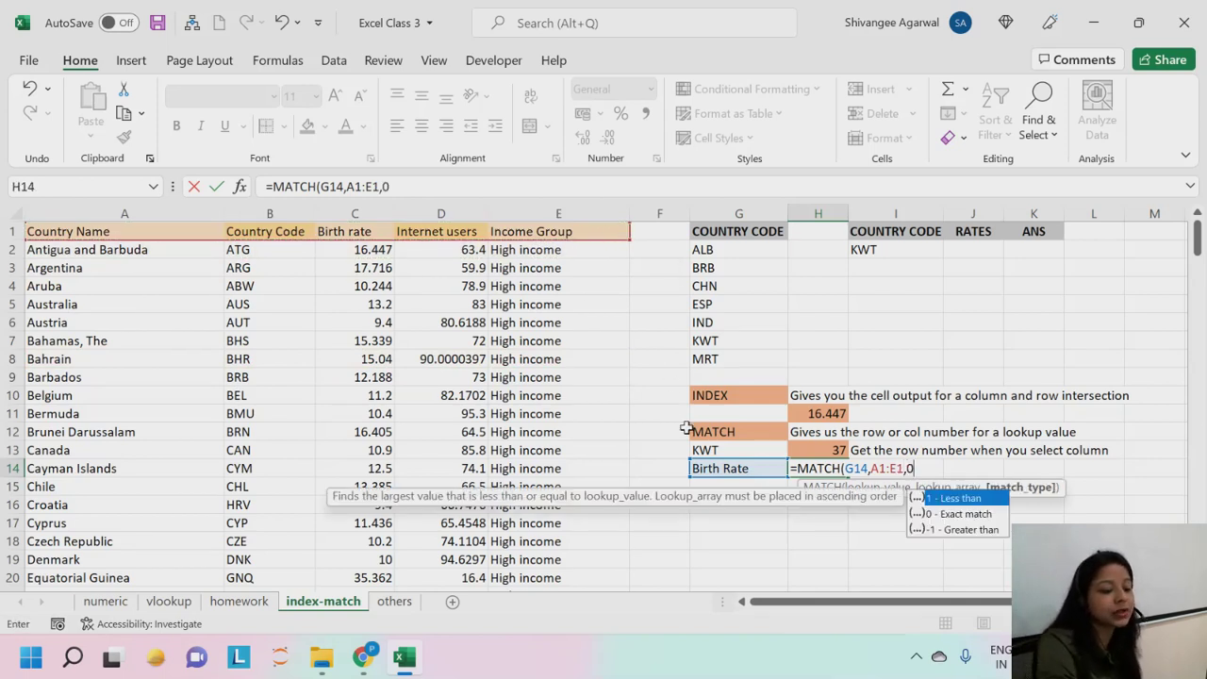
key(Tab)
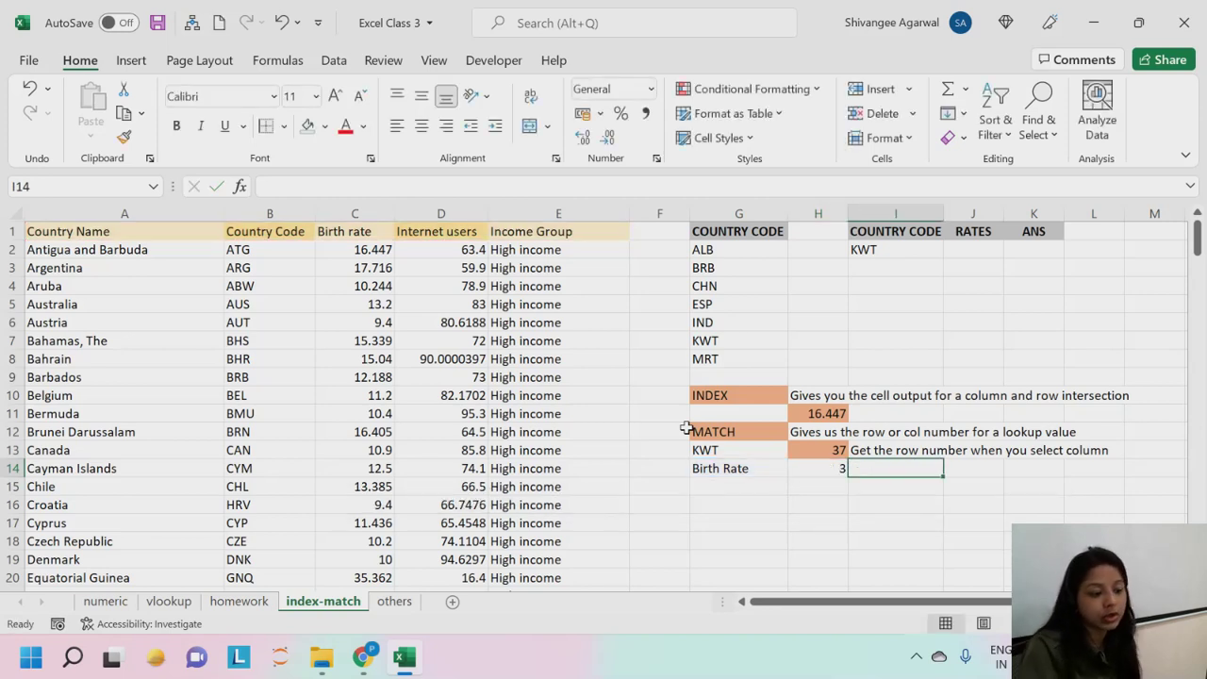
Step: Fill H14 orange
click(809, 469)
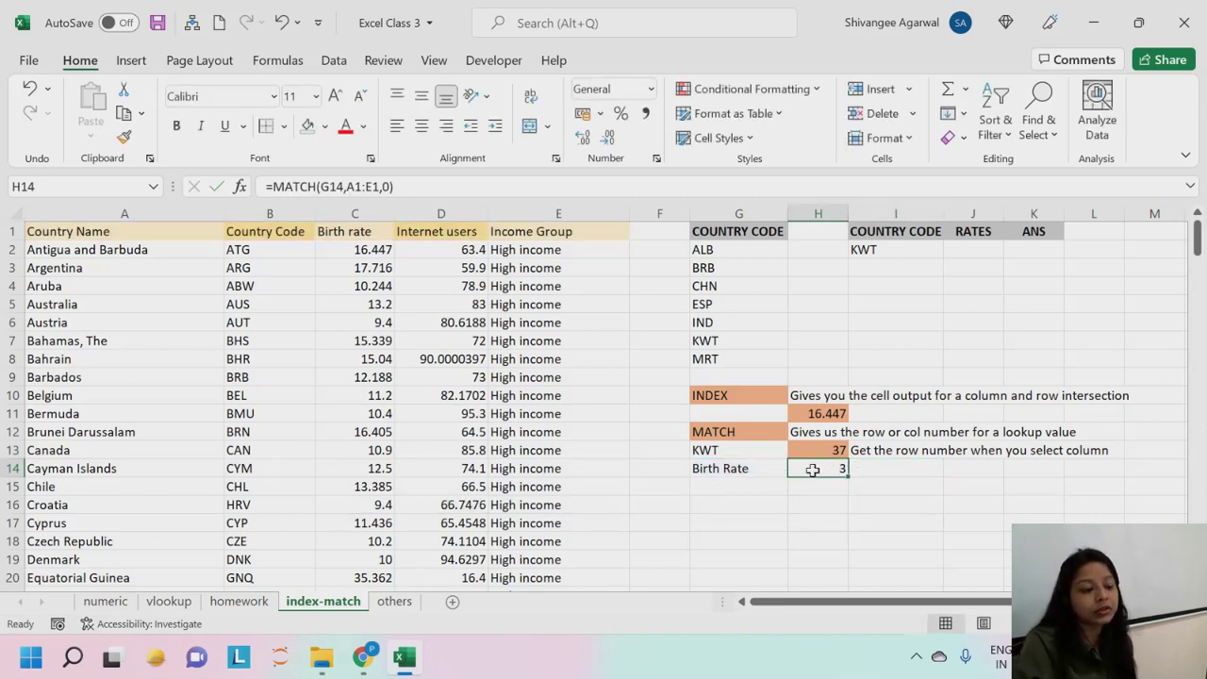
click(325, 126)
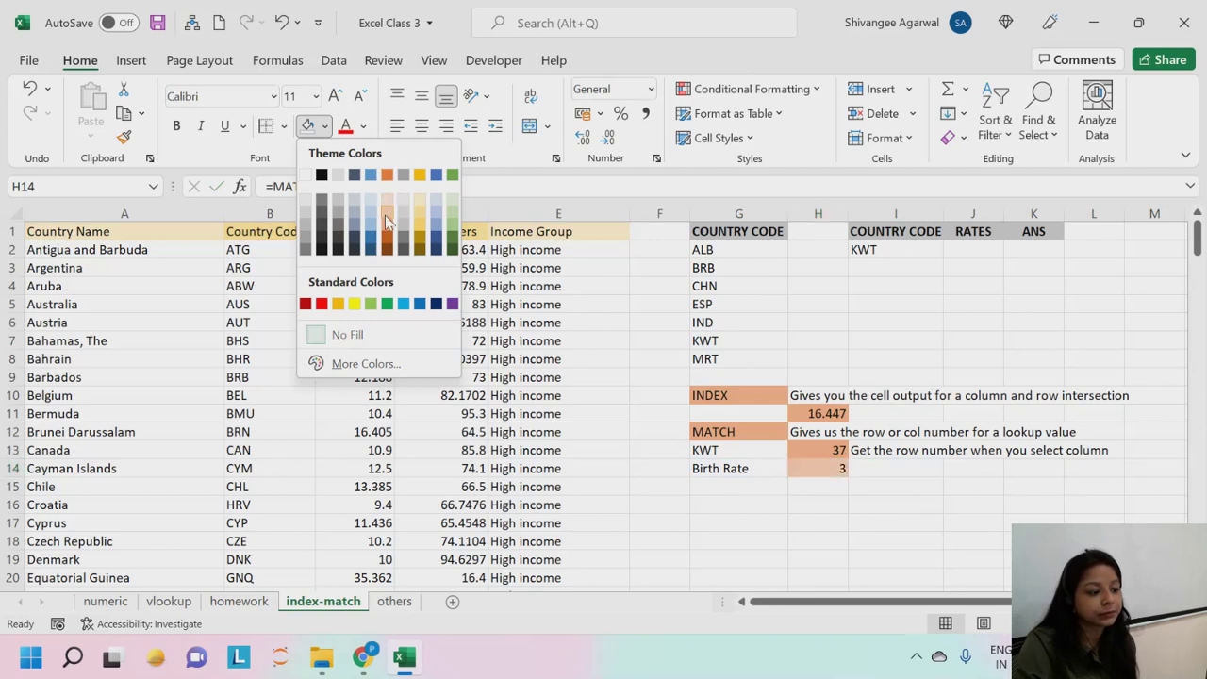
click(387, 223)
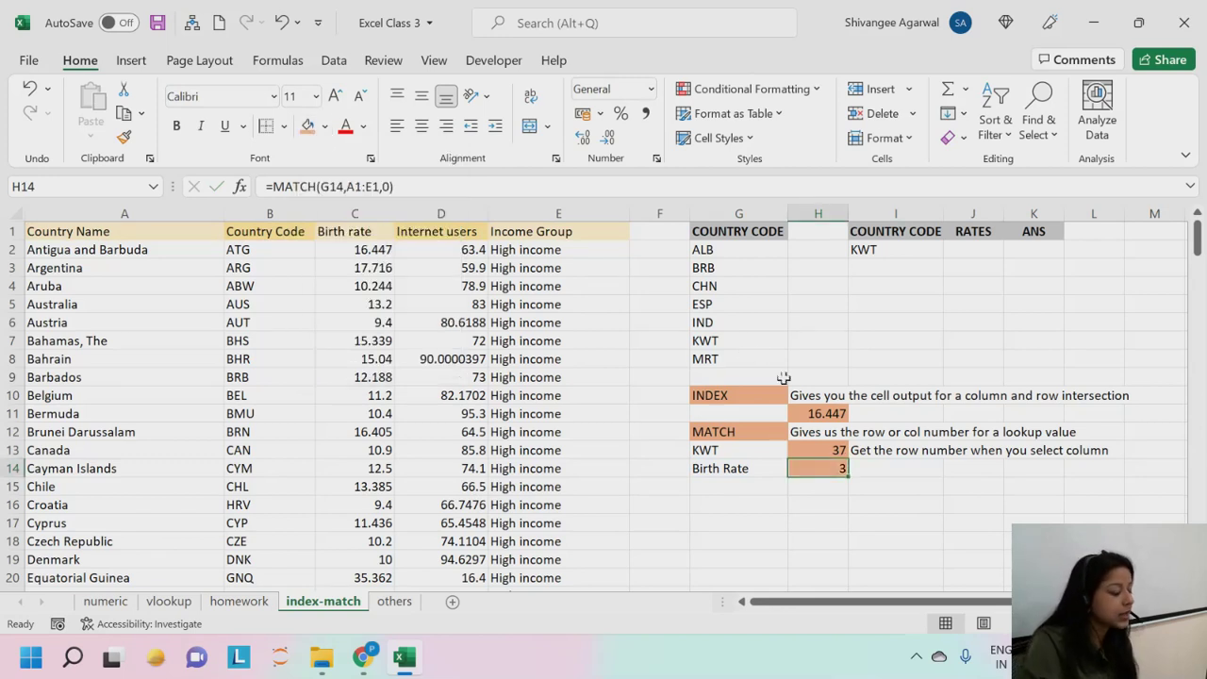
click(778, 524)
click(845, 471)
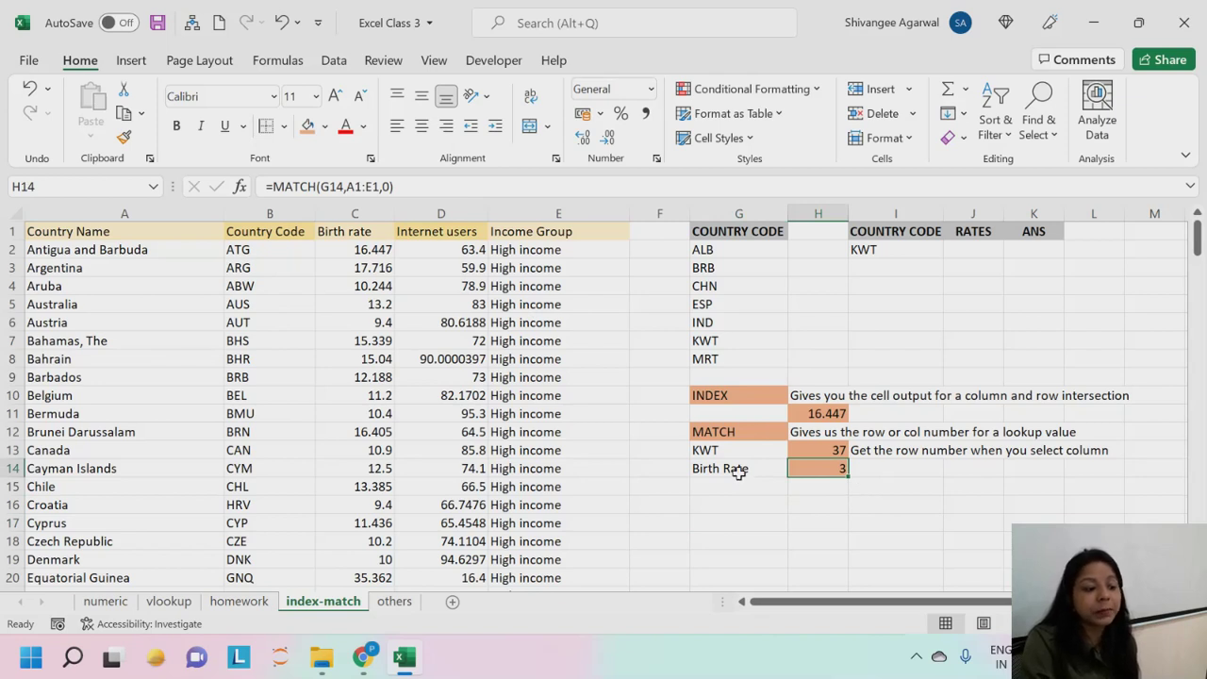
Step: Copy I13's note into I14 and edit it to 'Get the col number when you select row'
click(894, 452)
drag(944, 459, 944, 483)
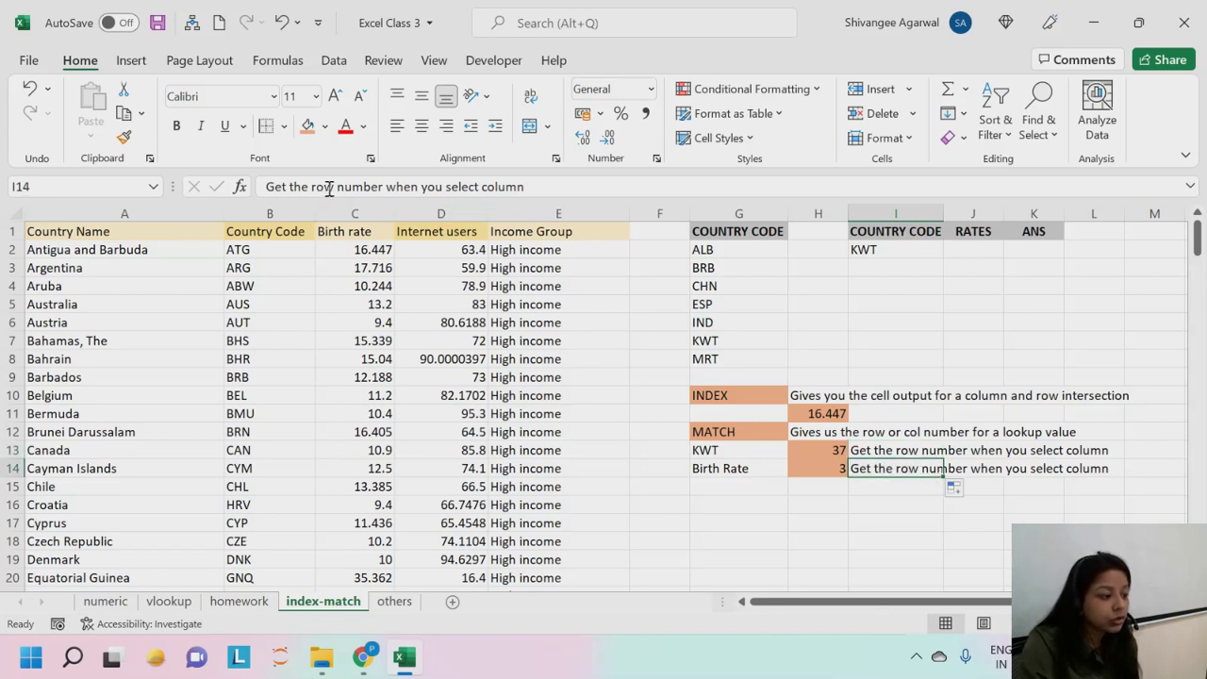
double_click(324, 186)
text(C)
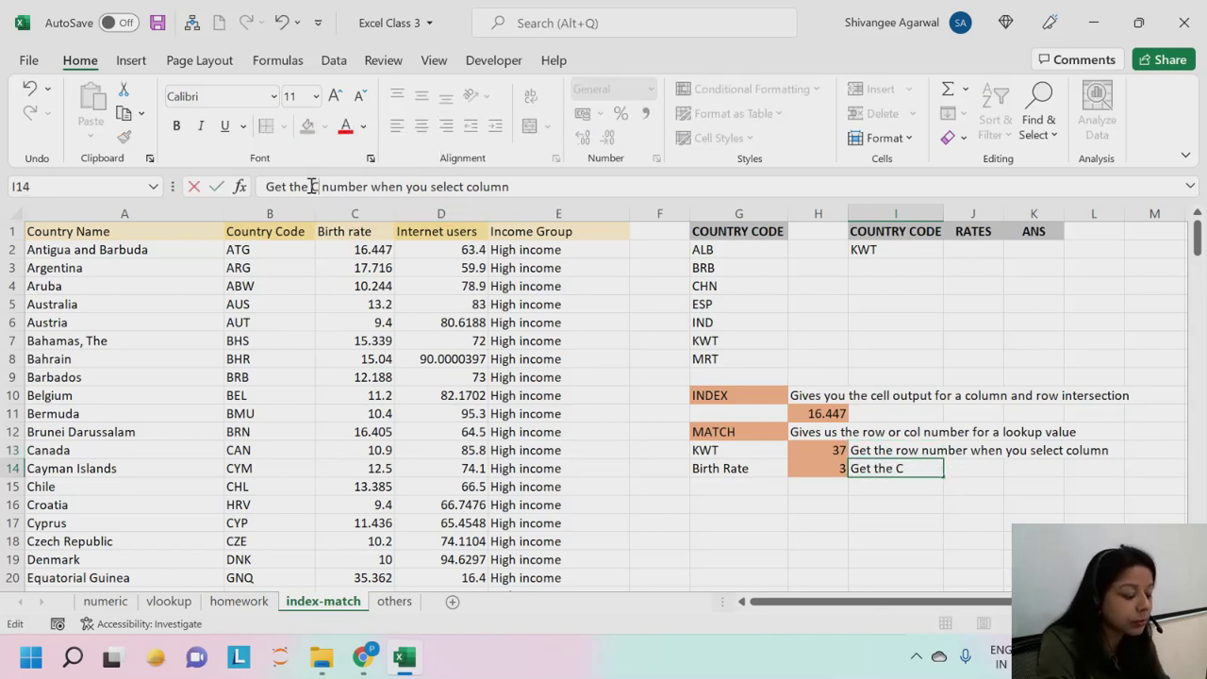
key(BackSpace)
text(co)
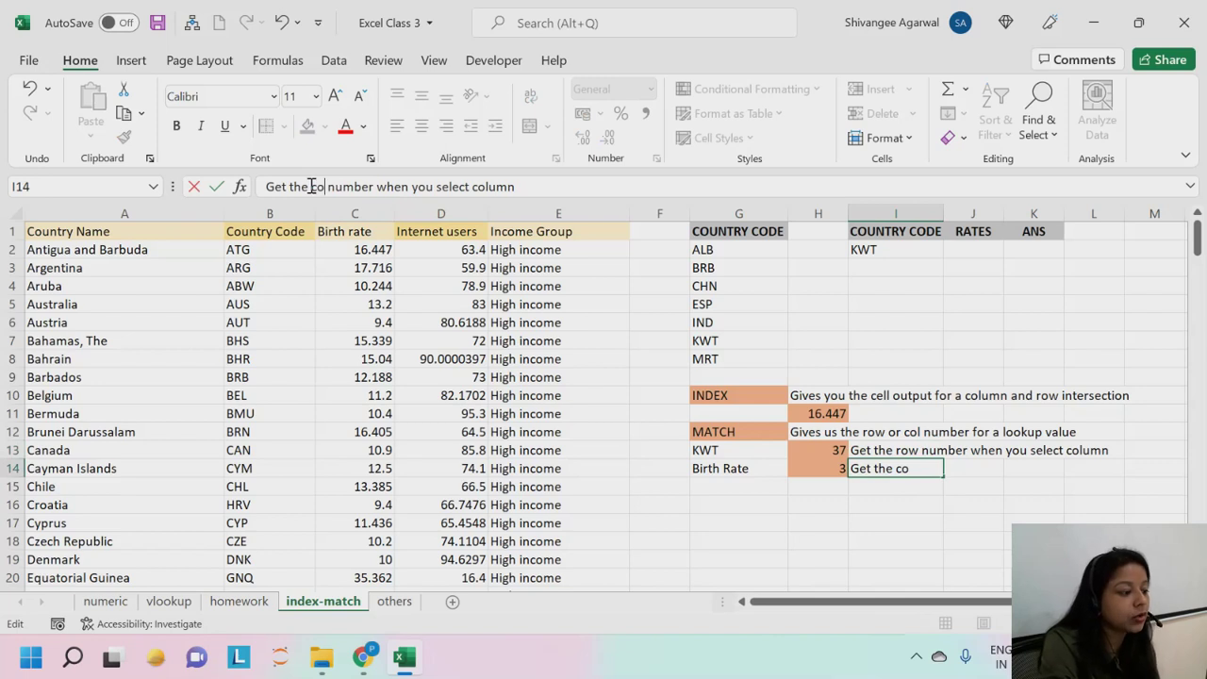
text(l)
double_click(508, 186)
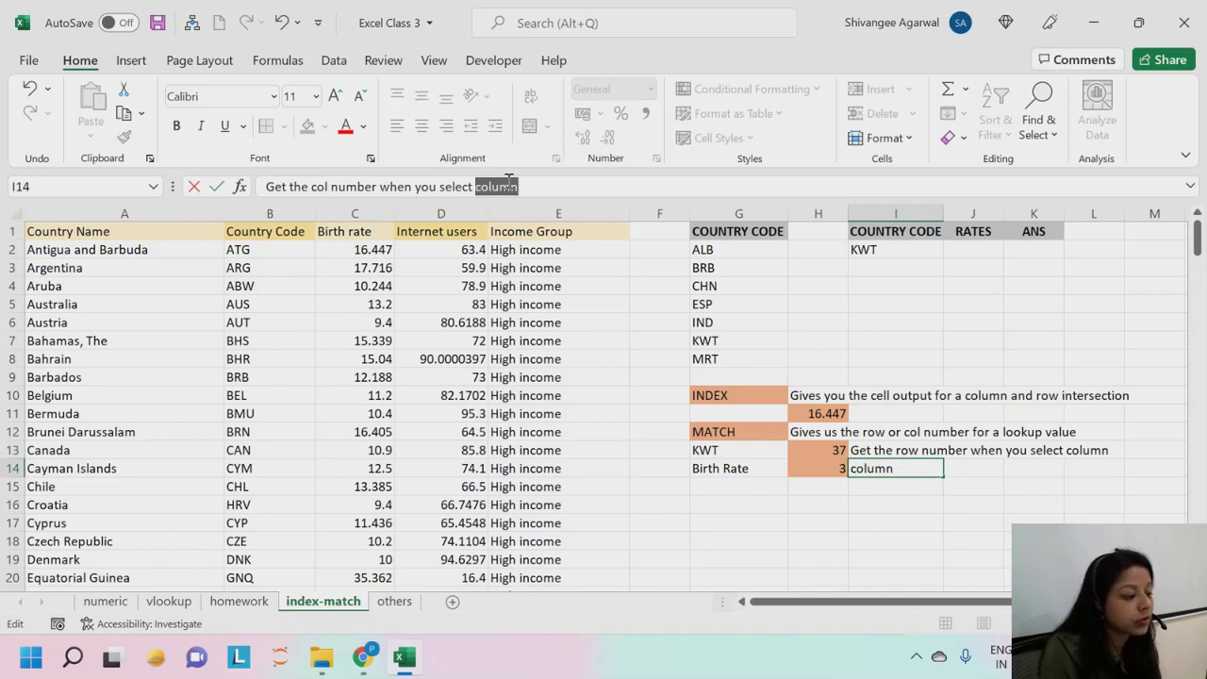
text(row)
key(Return)
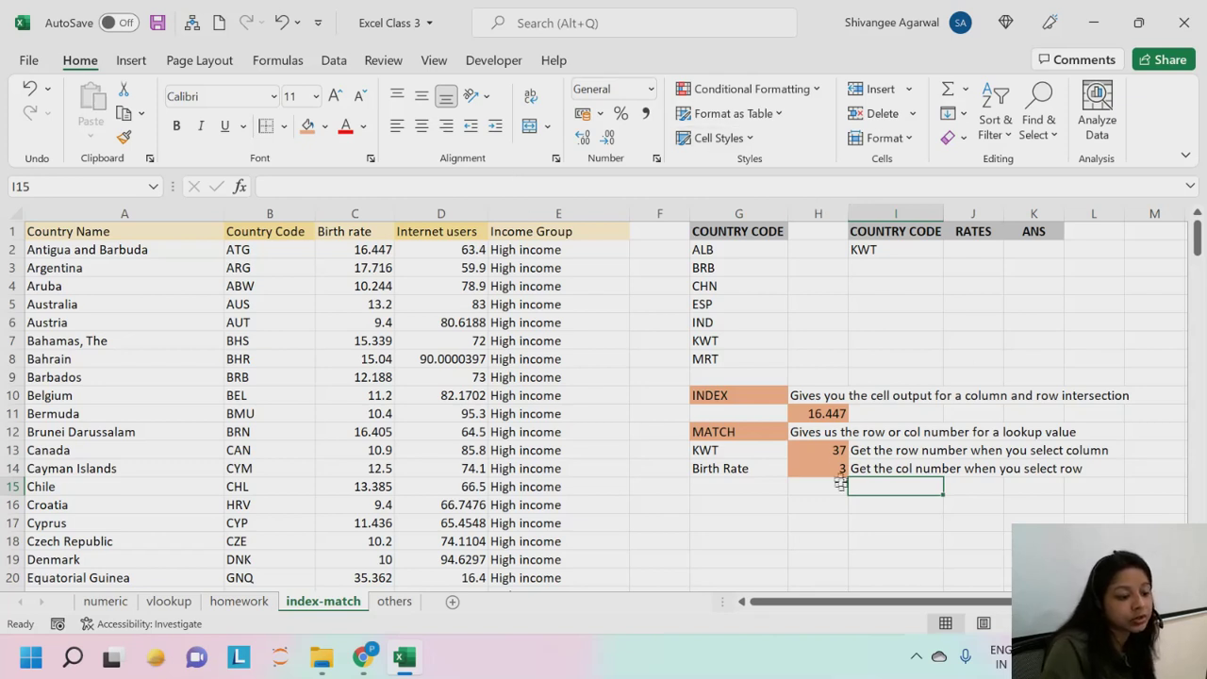
double_click(838, 449)
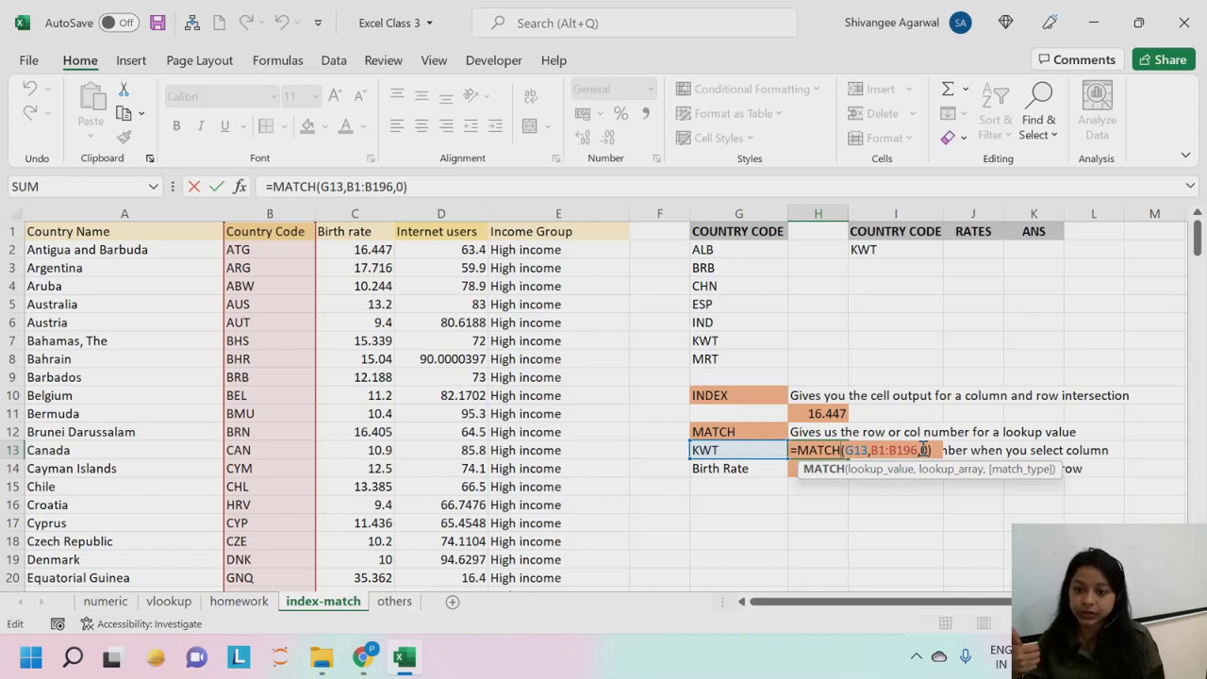
key(Return)
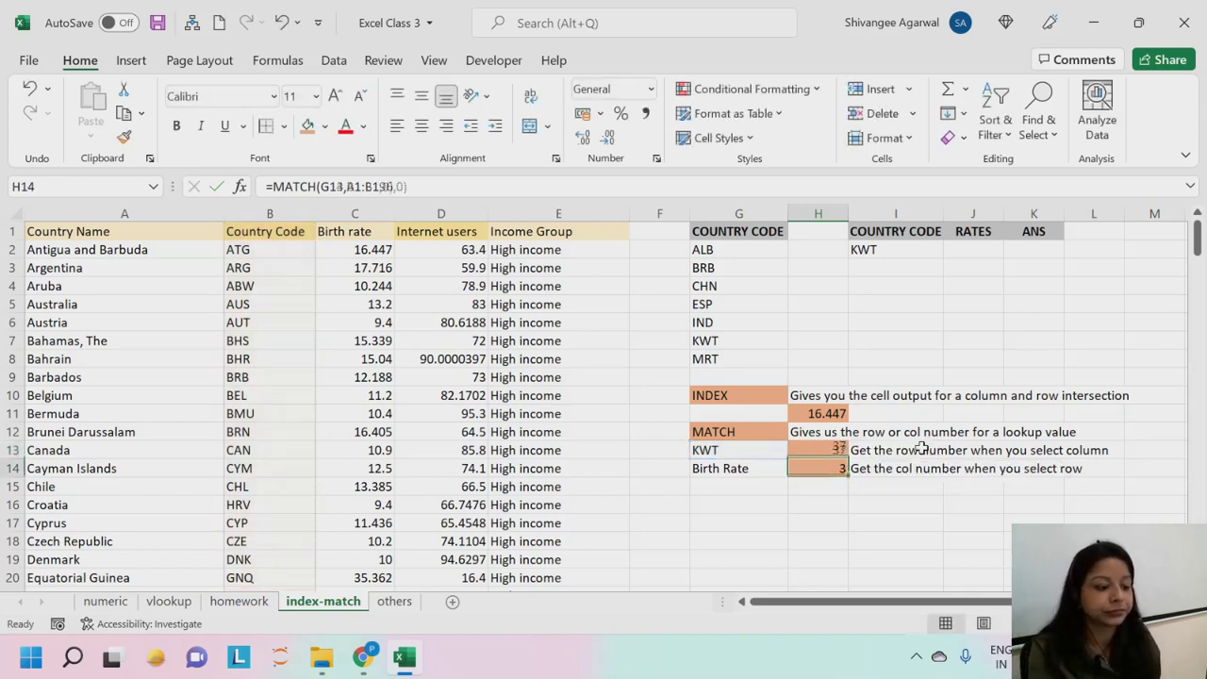
click(1034, 247)
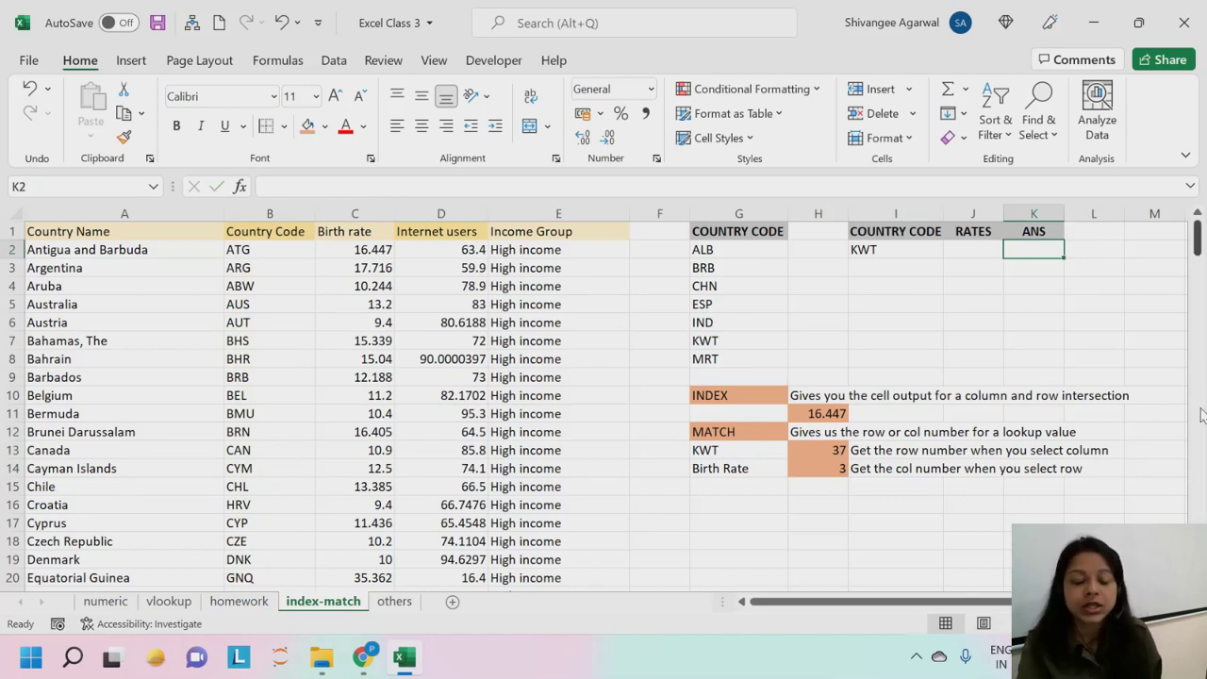
Step: Switch I2's country code from KWT to CHN, trying ESP along the way
click(911, 253)
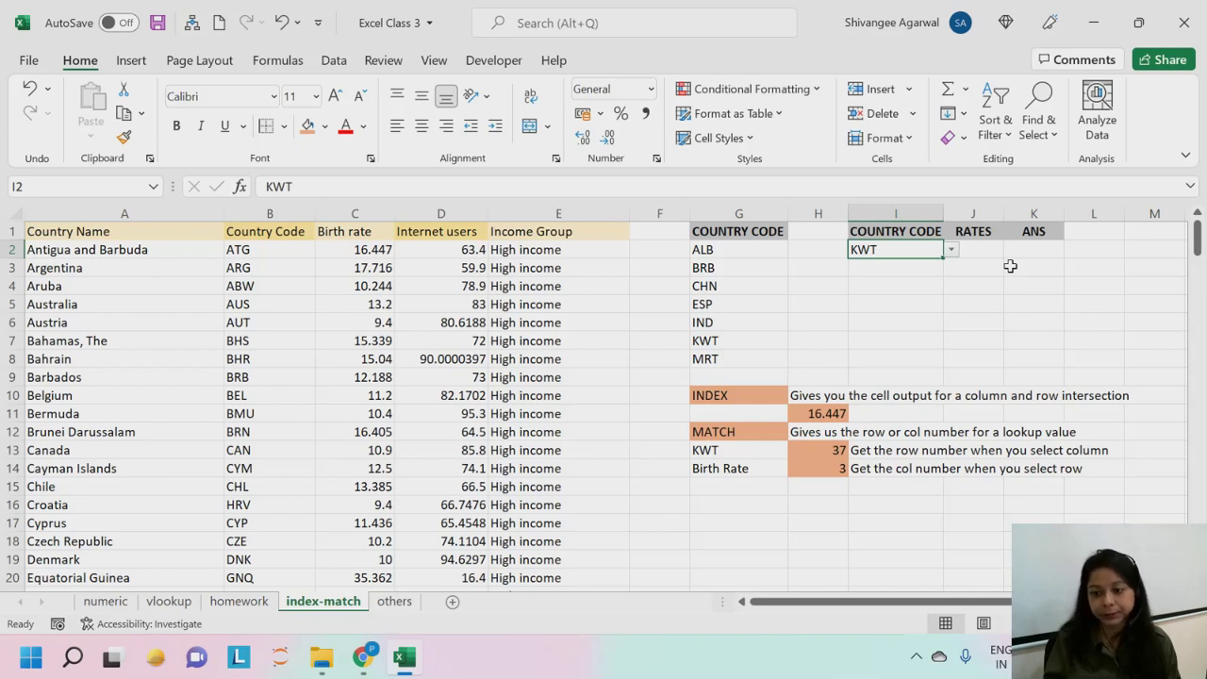
key(Return)
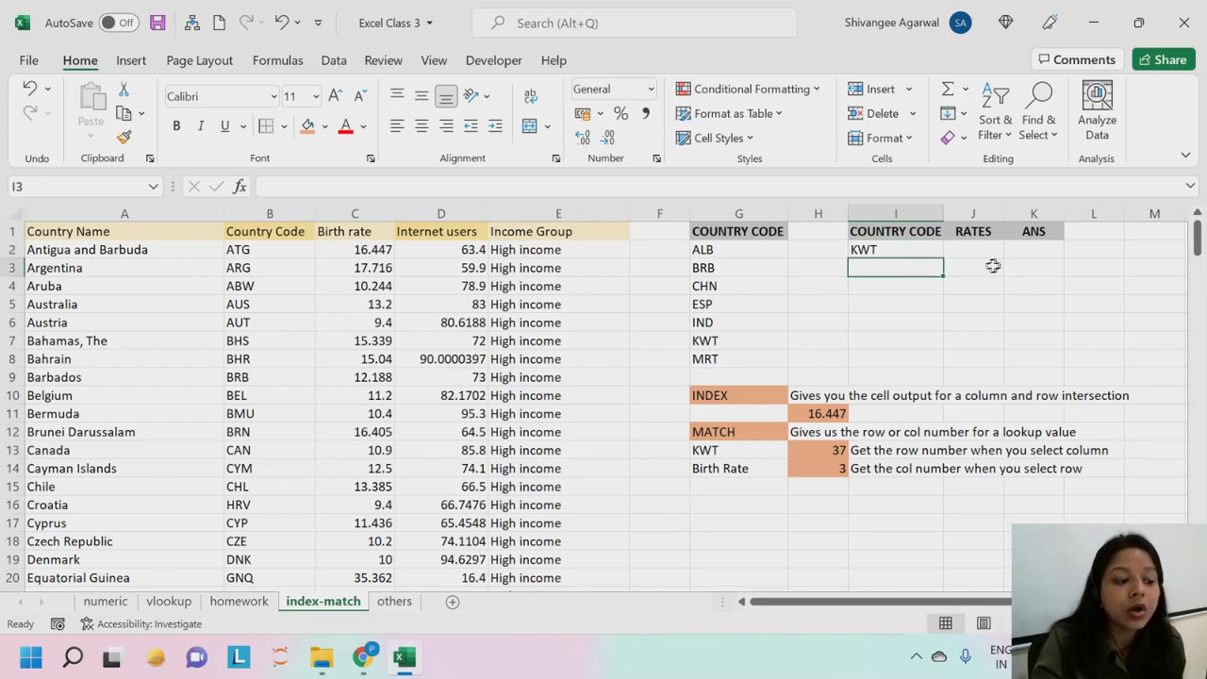
drag(965, 231, 961, 337)
click(903, 251)
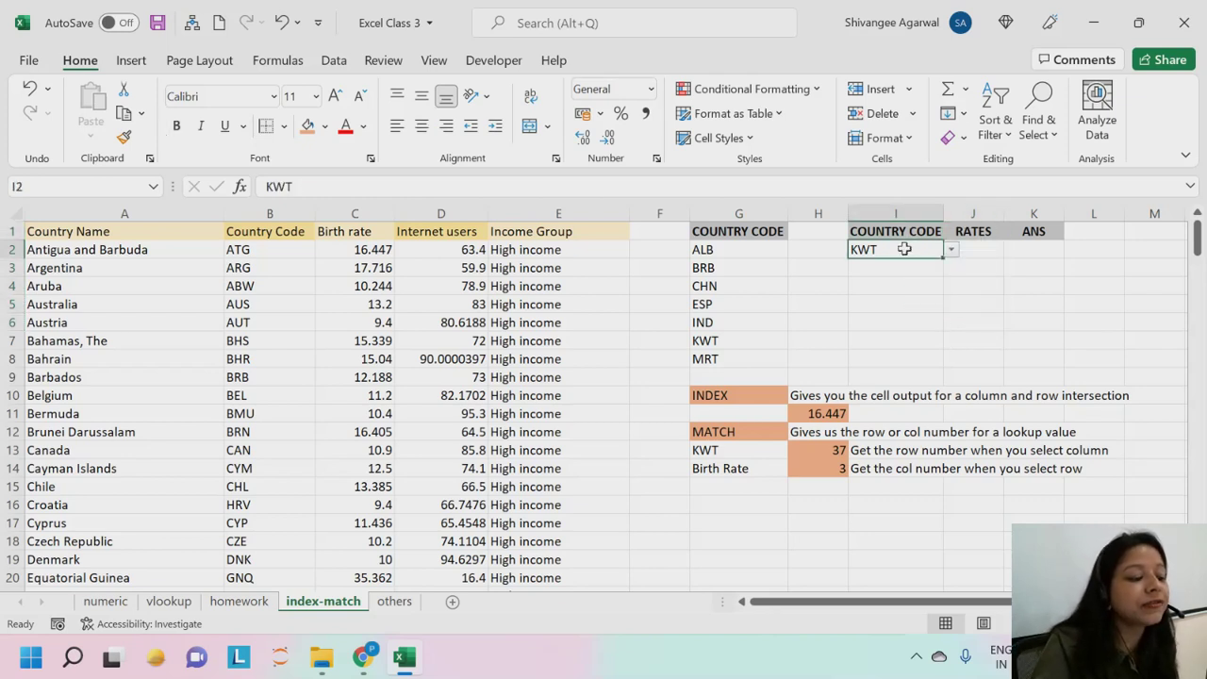
click(952, 251)
click(910, 305)
click(951, 251)
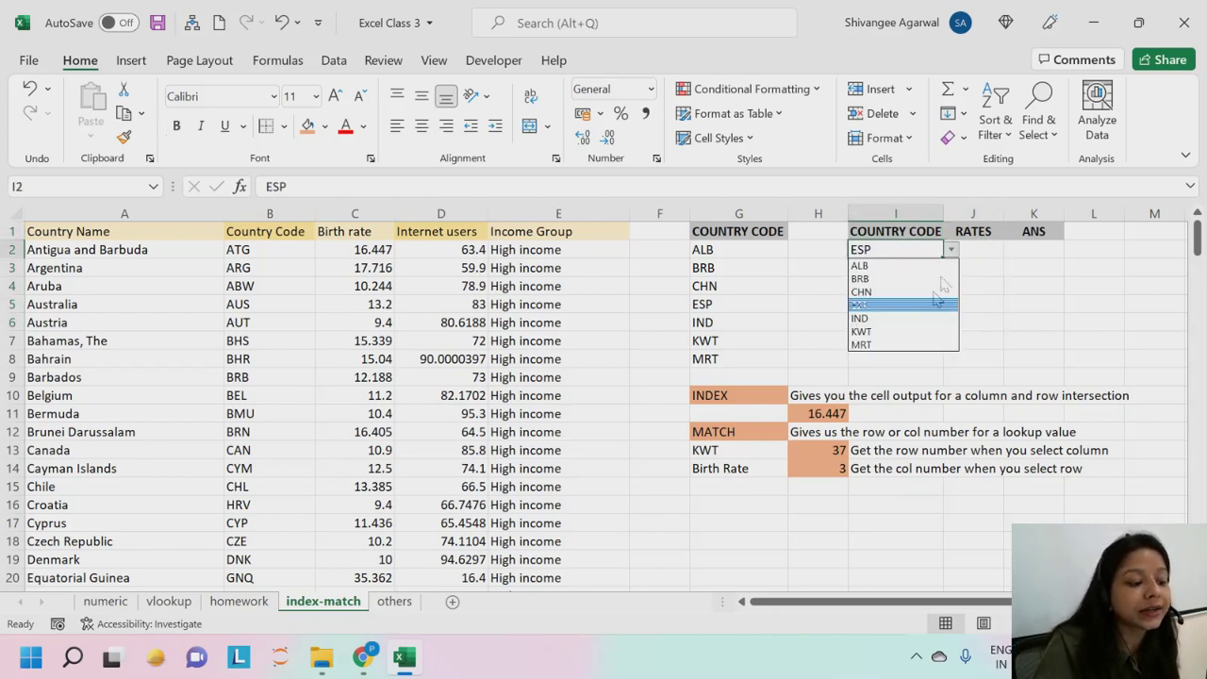
click(878, 293)
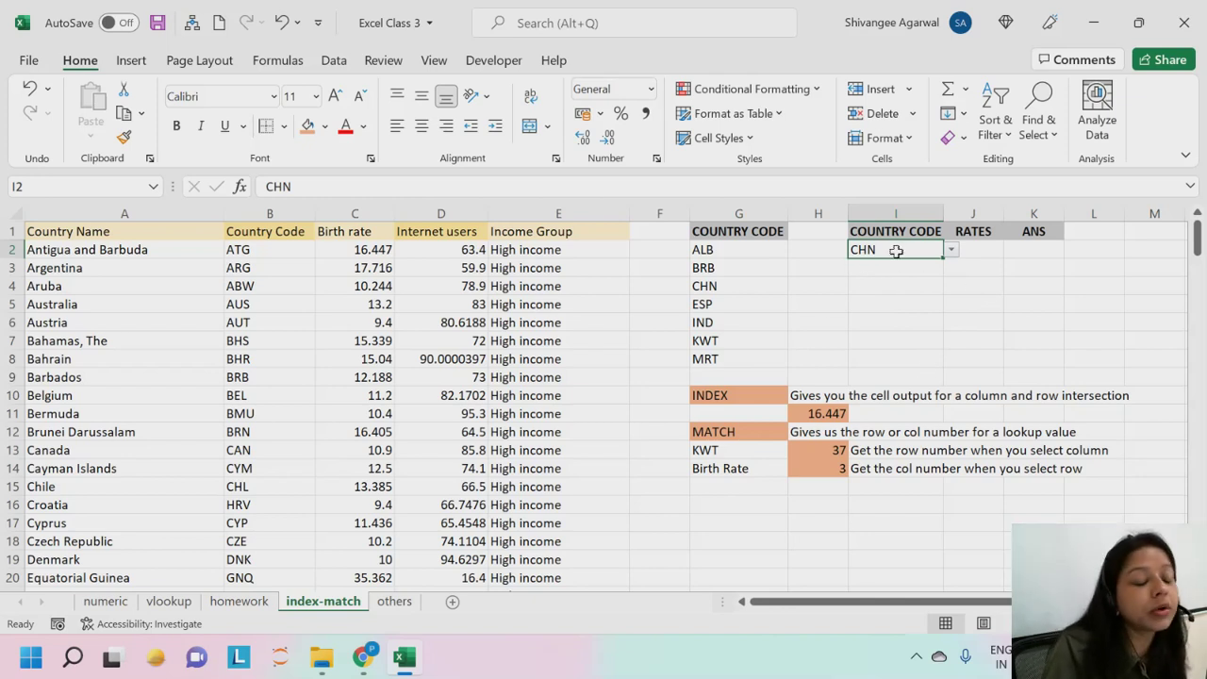
click(1041, 250)
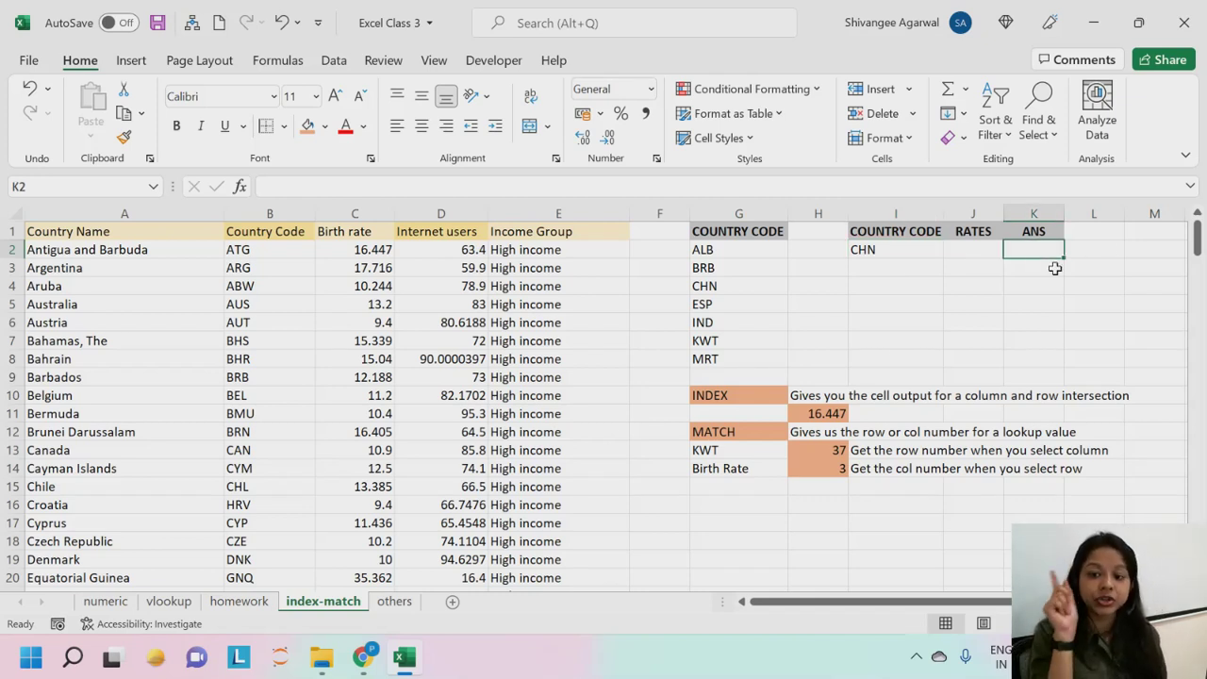
Step: Type =INDEX( into K2 to begin the formula
text(=INDEX()
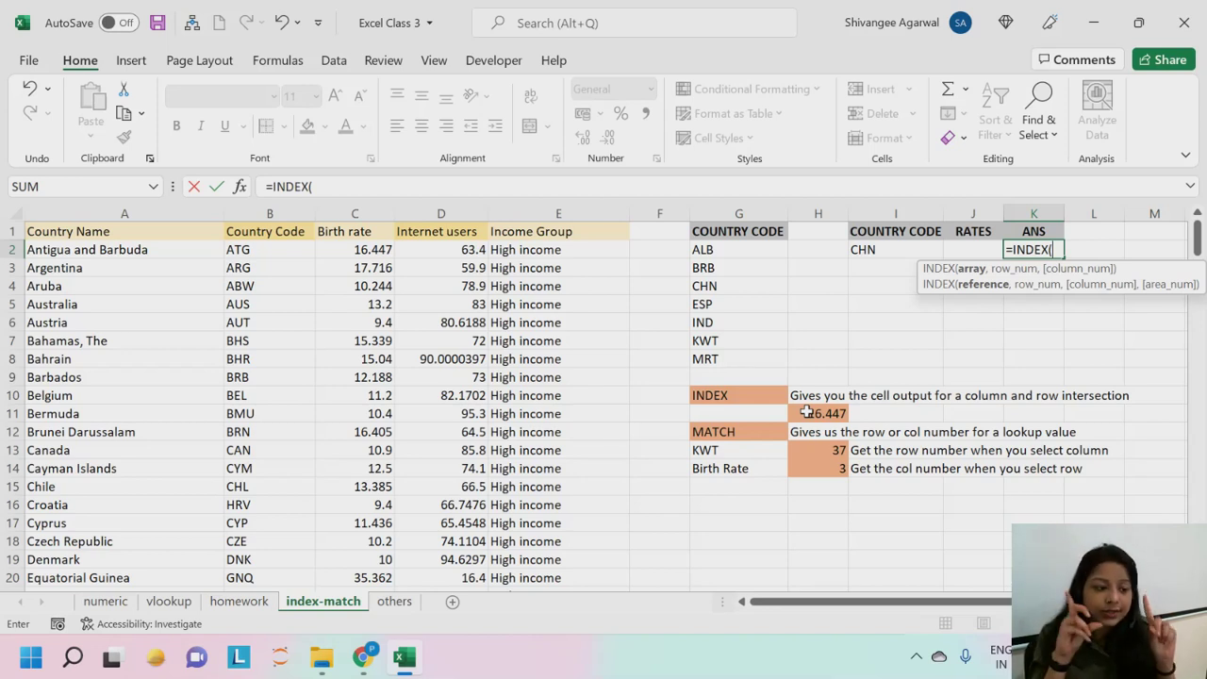
Step: Enter =INDEX(C1:C196,5) in K2 so it returns 13.2
click(343, 232)
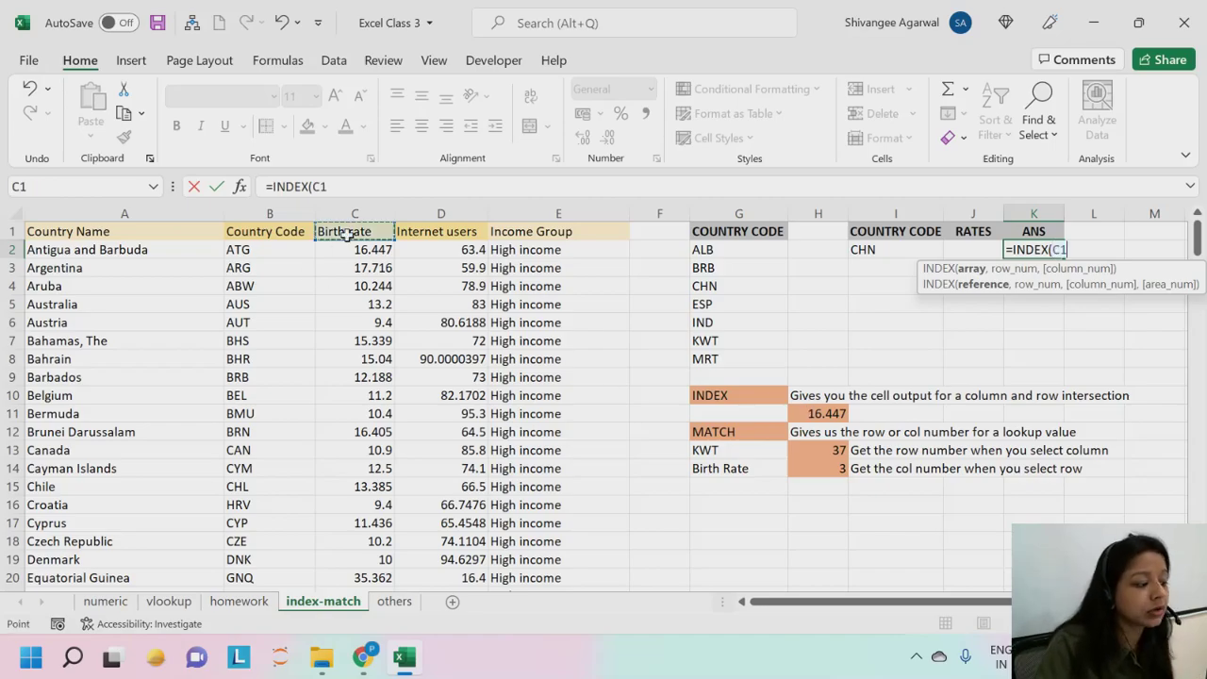
key(ctrl+shift+Down)
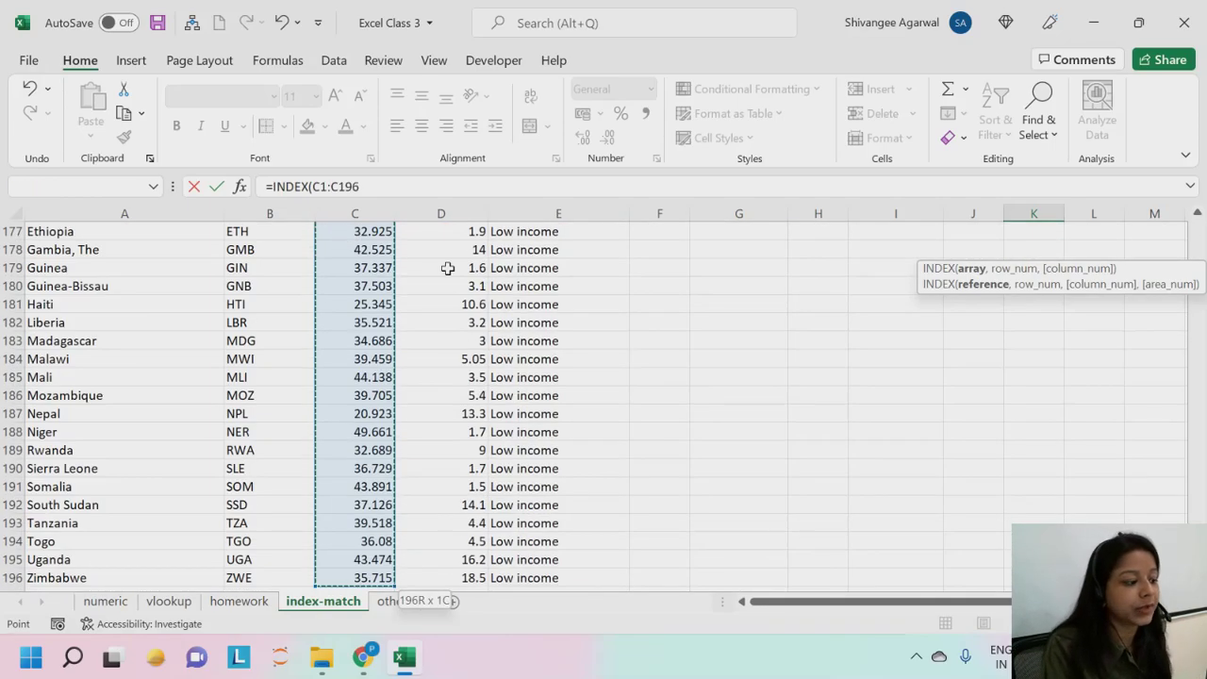
scroll(448, 268, up, 20)
scroll(448, 268, up, 20)
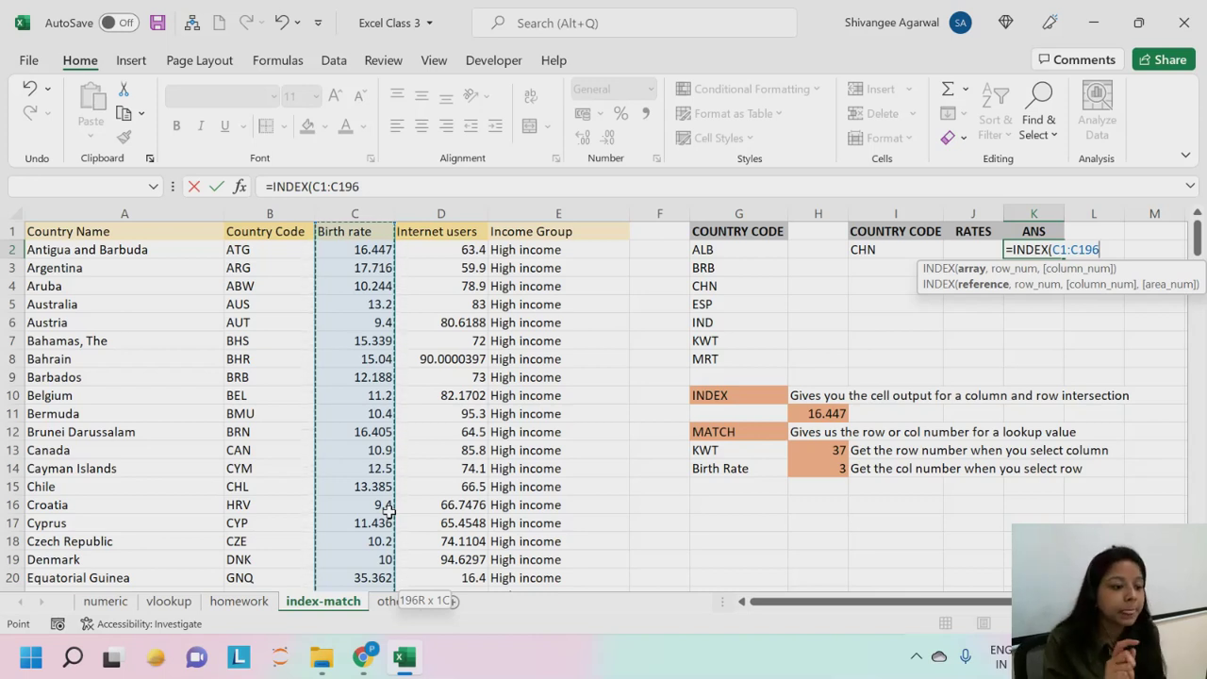
text(,)
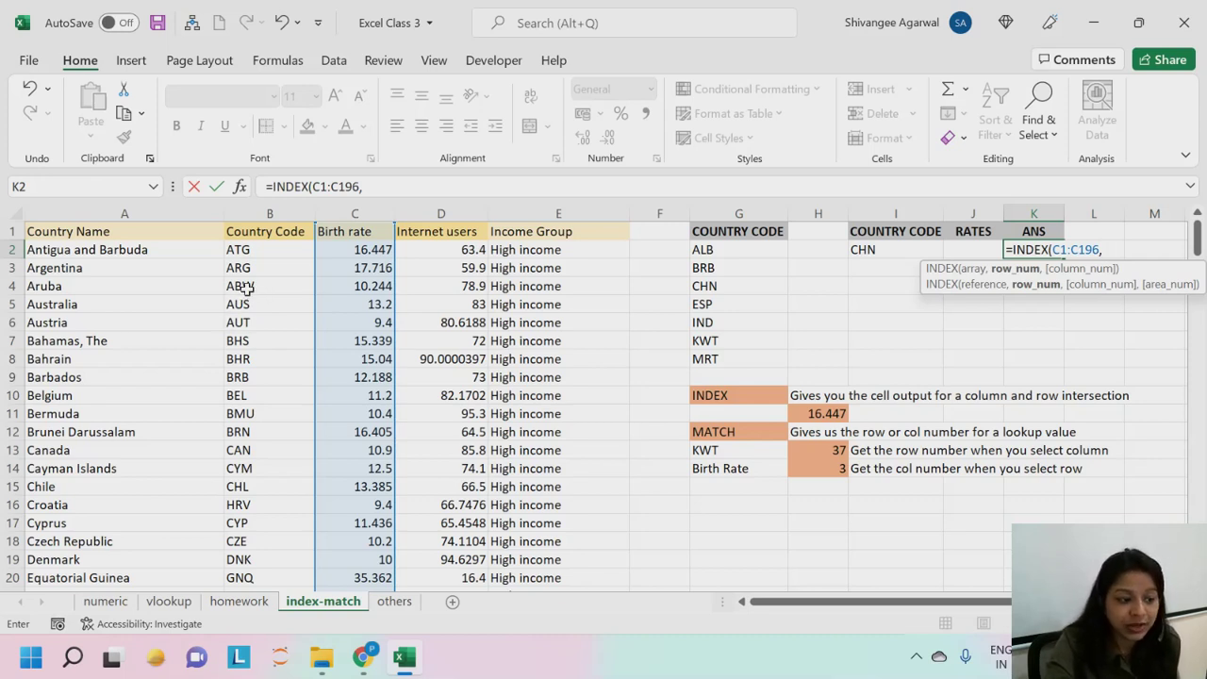
text(5)
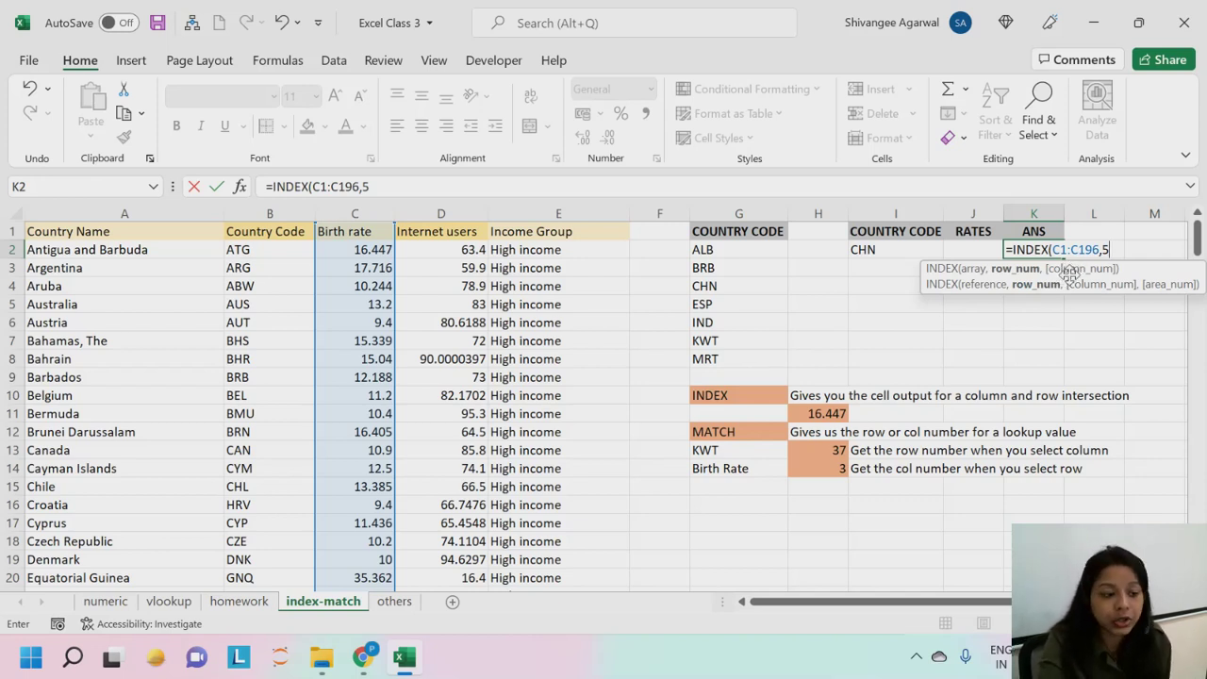
text())
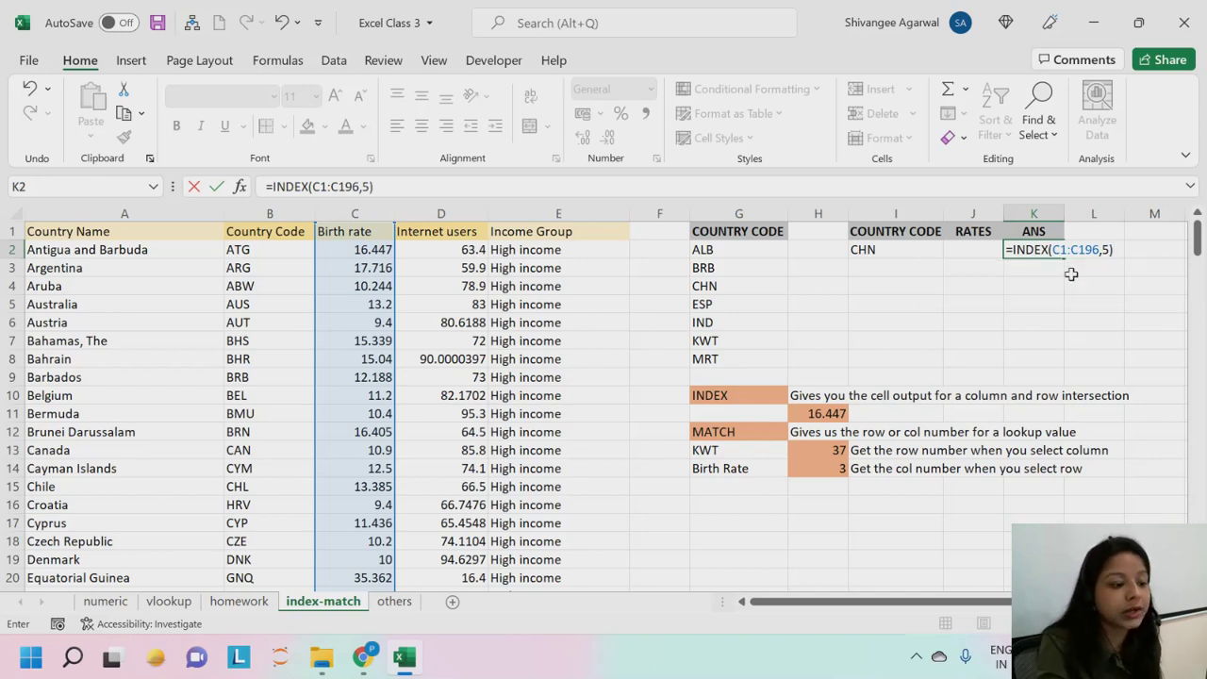
key(Return)
Step: Compare Australia's B5:C5 with 13.2, then delete the 5 from K2's INDEX formula
click(268, 307)
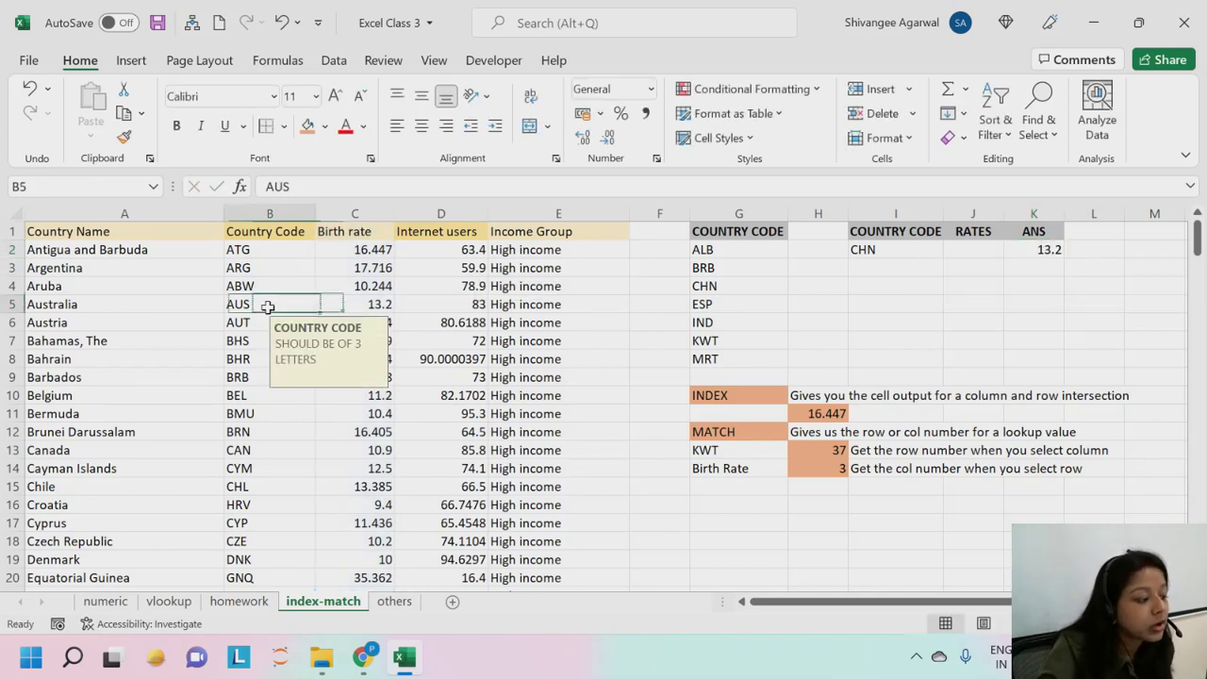
drag(268, 307, 382, 304)
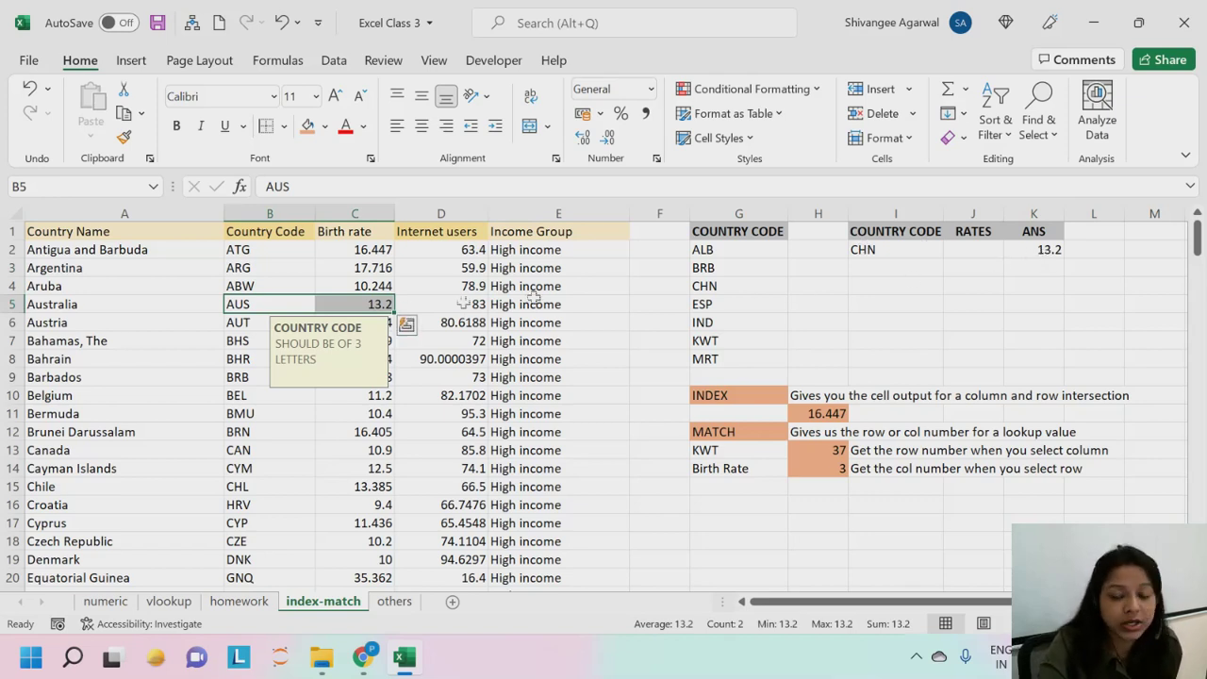
double_click(1044, 247)
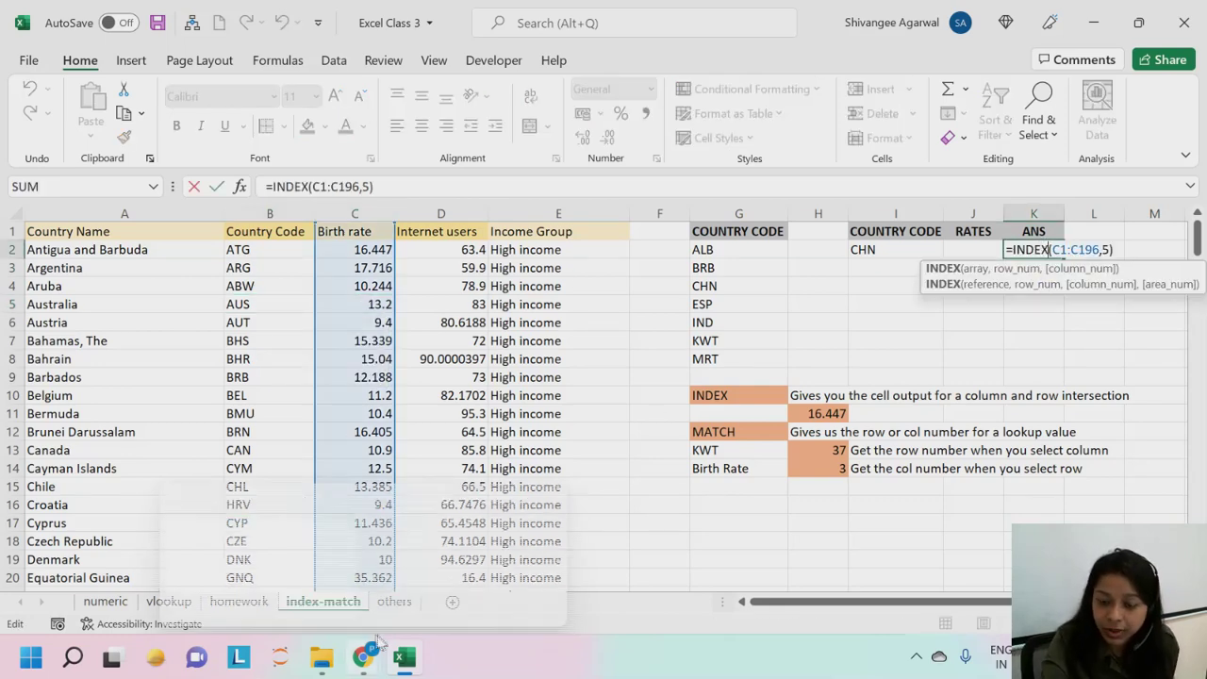
click(1101, 249)
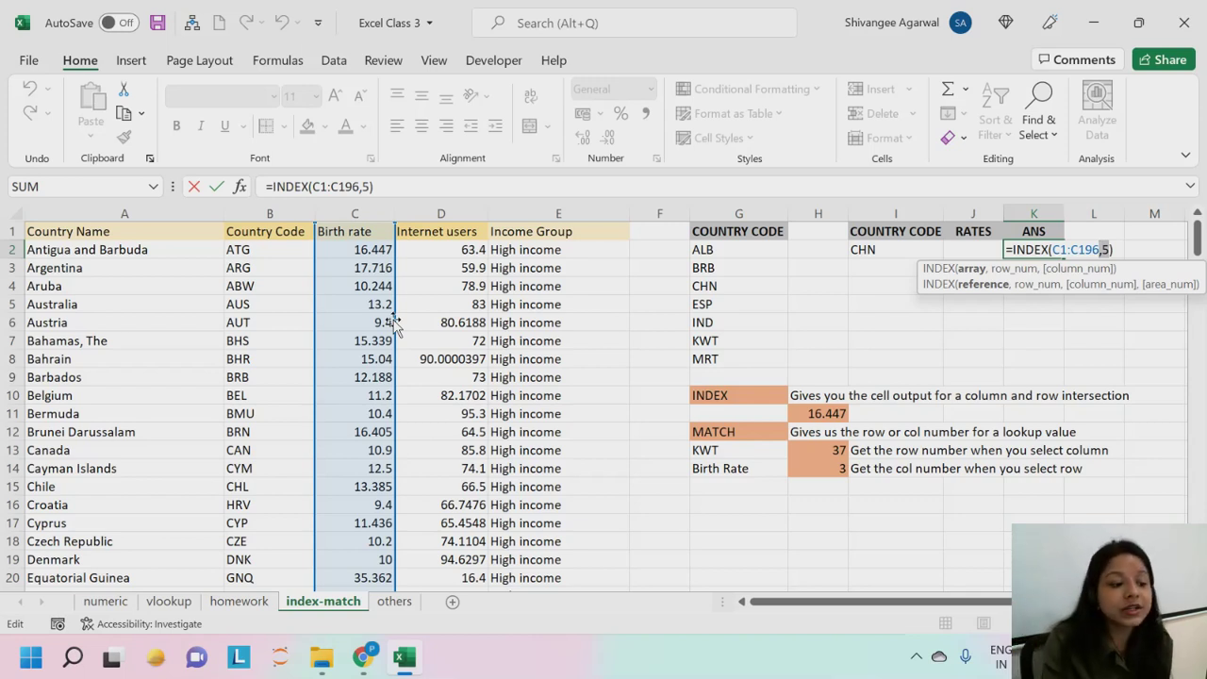
key(BackSpace)
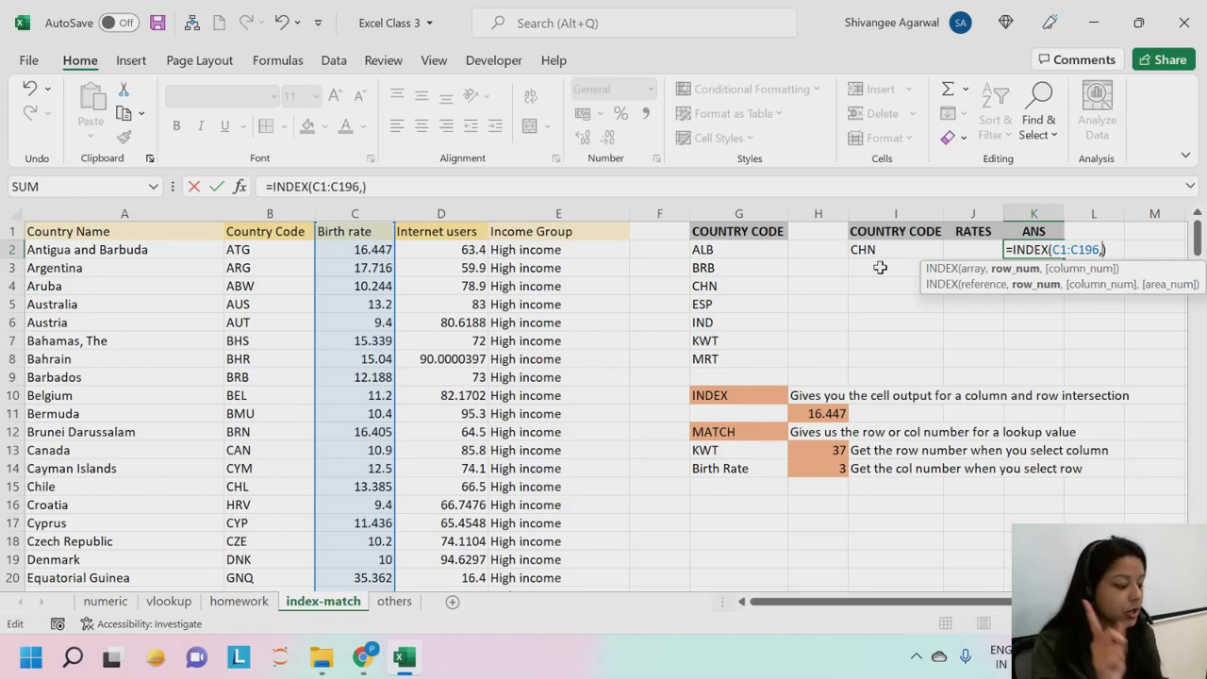
Step: Insert MATCH(I2, as the row argument inside K2's INDEX formula
text(MATCH()
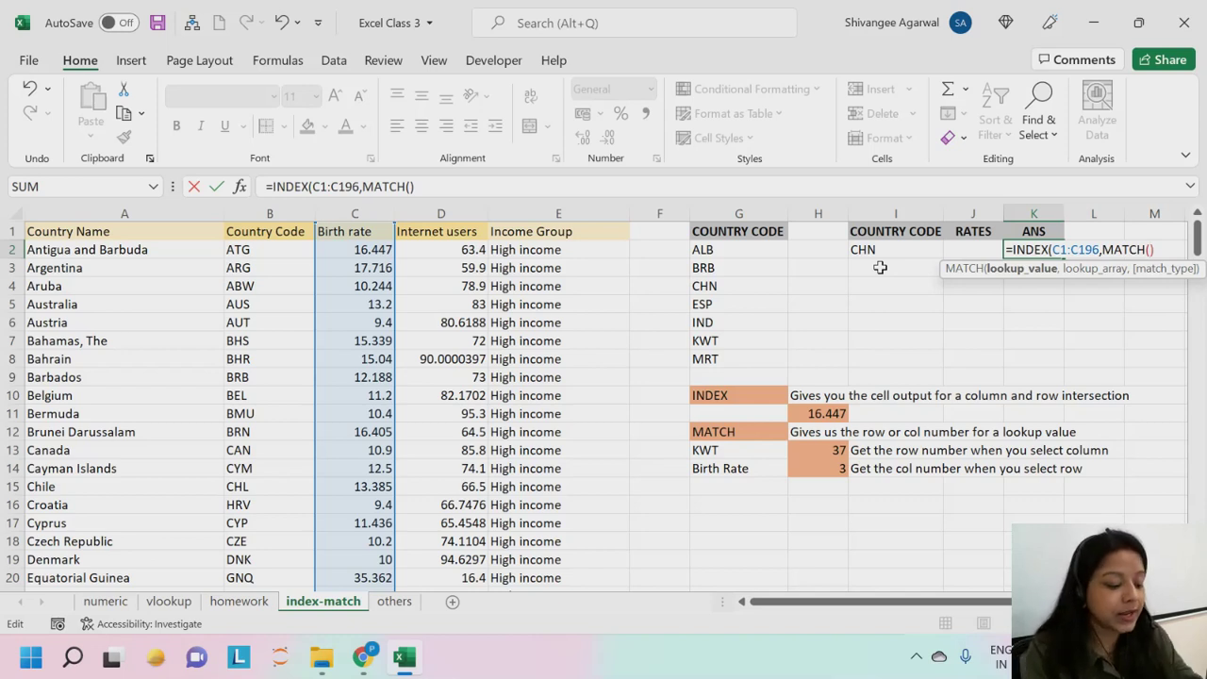
text())
key(Left)
key(Left)
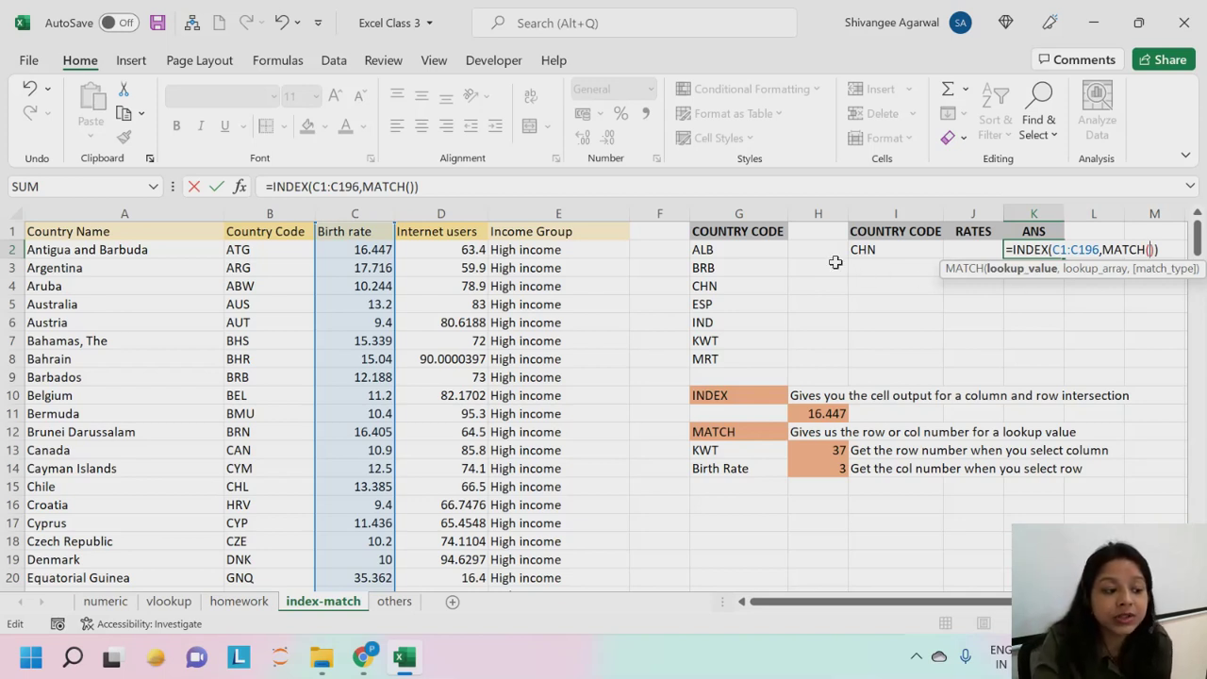
click(862, 249)
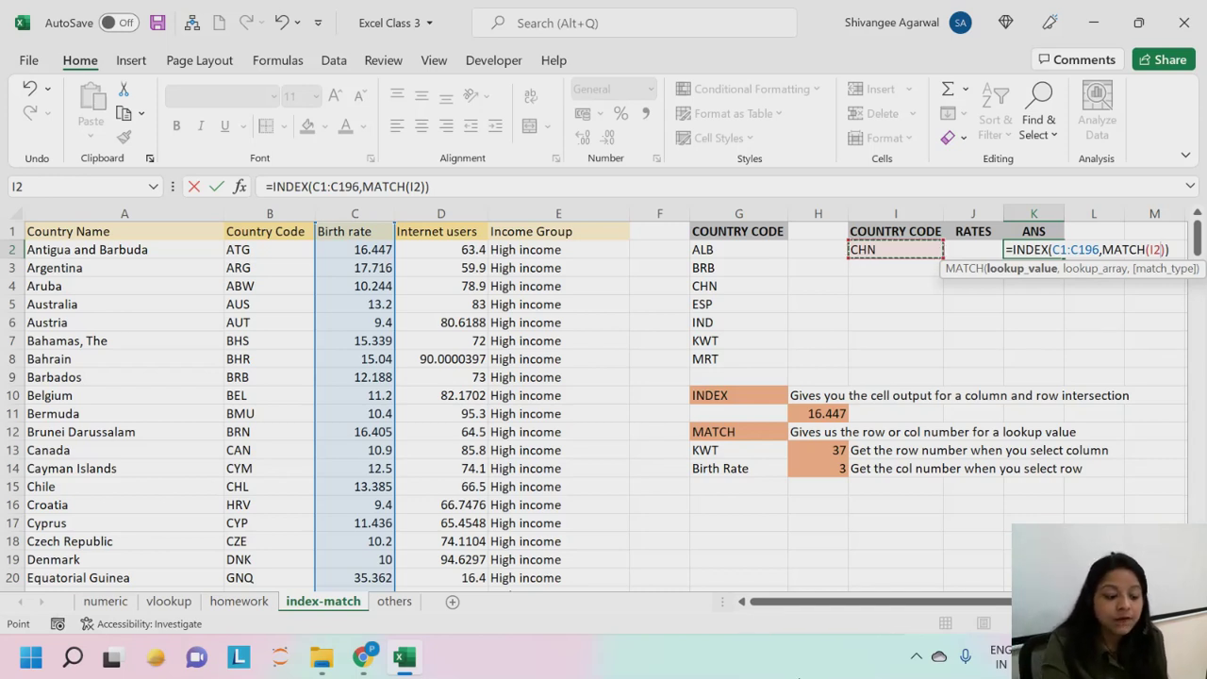
text(,)
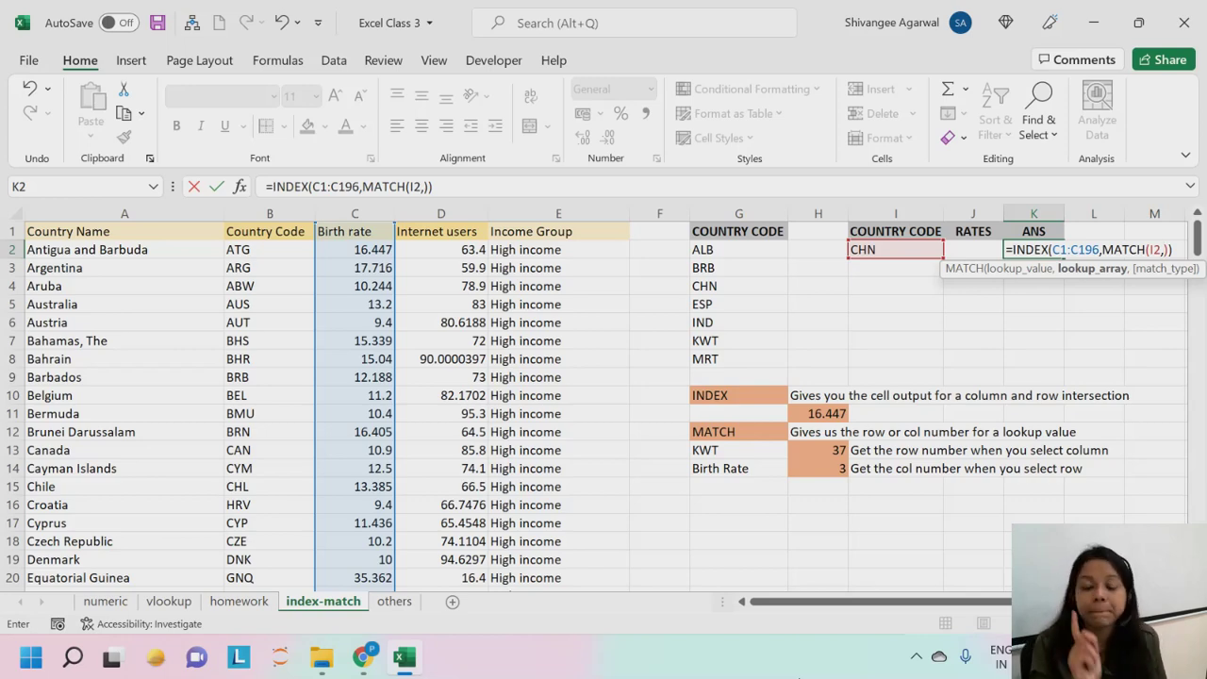
Step: Finish K2 as =INDEX(C1:C196,MATCH(I2,B1:B196,0)) with exact match, returning 12.1 for CHN
click(283, 236)
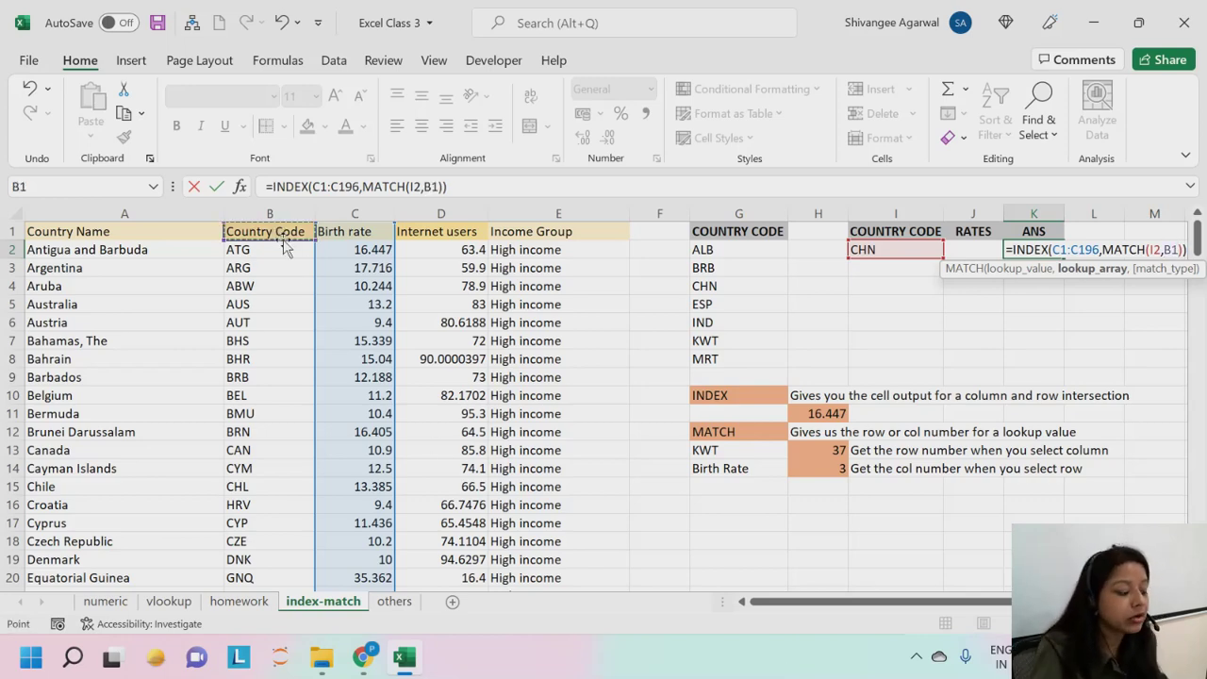
key(ctrl+shift+Down)
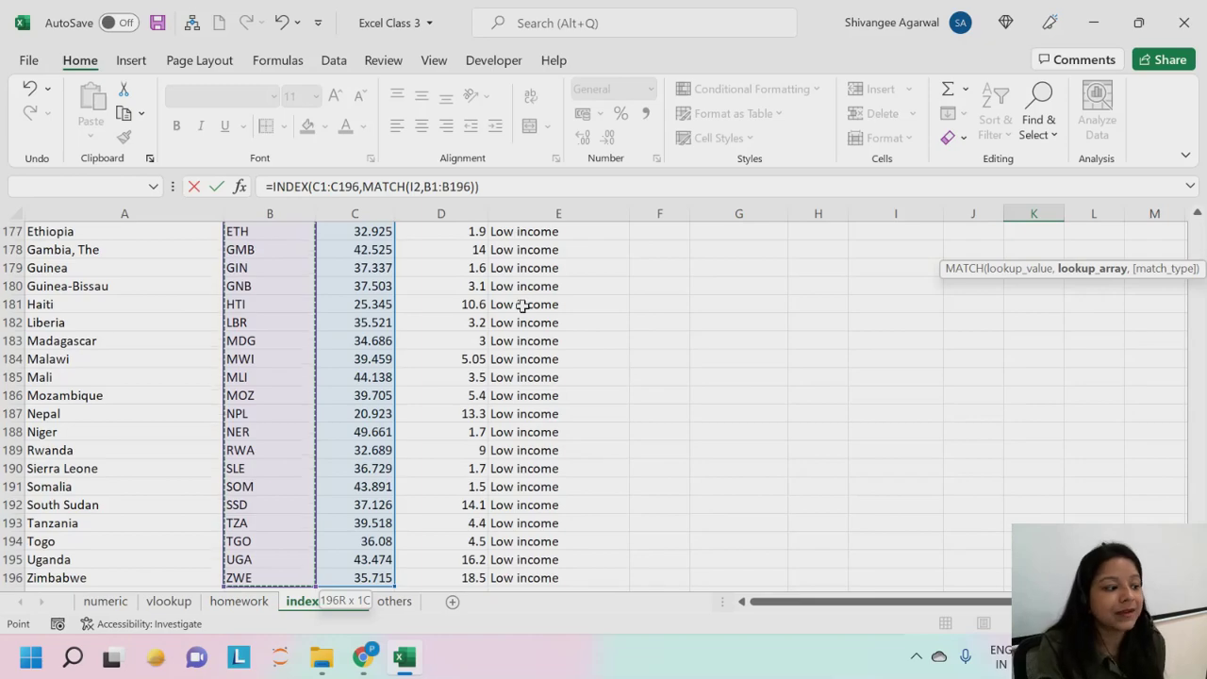
scroll(522, 305, up, 20)
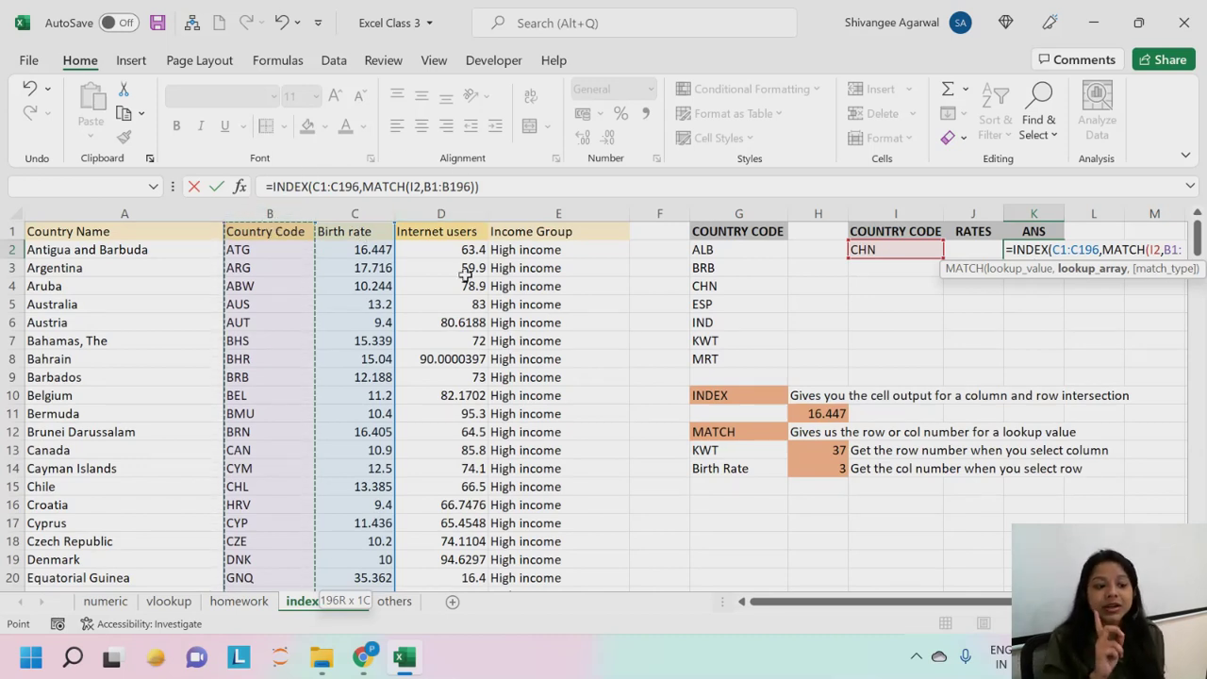
text(,)
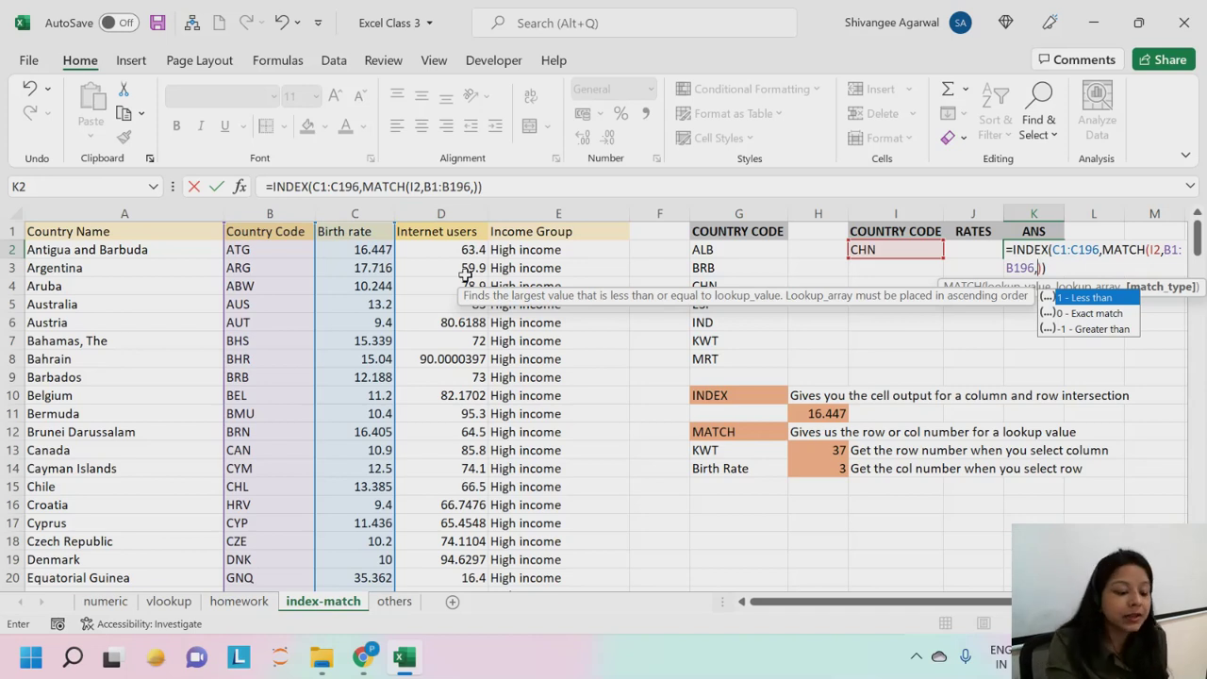
key(Down)
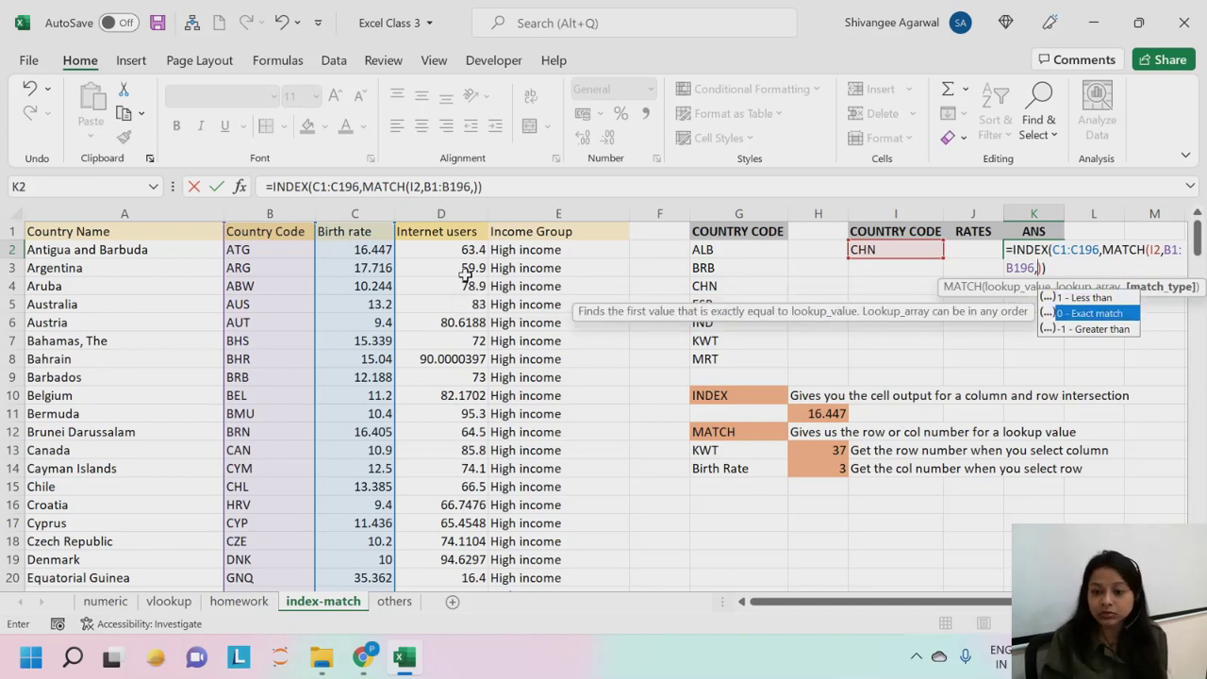
key(Tab)
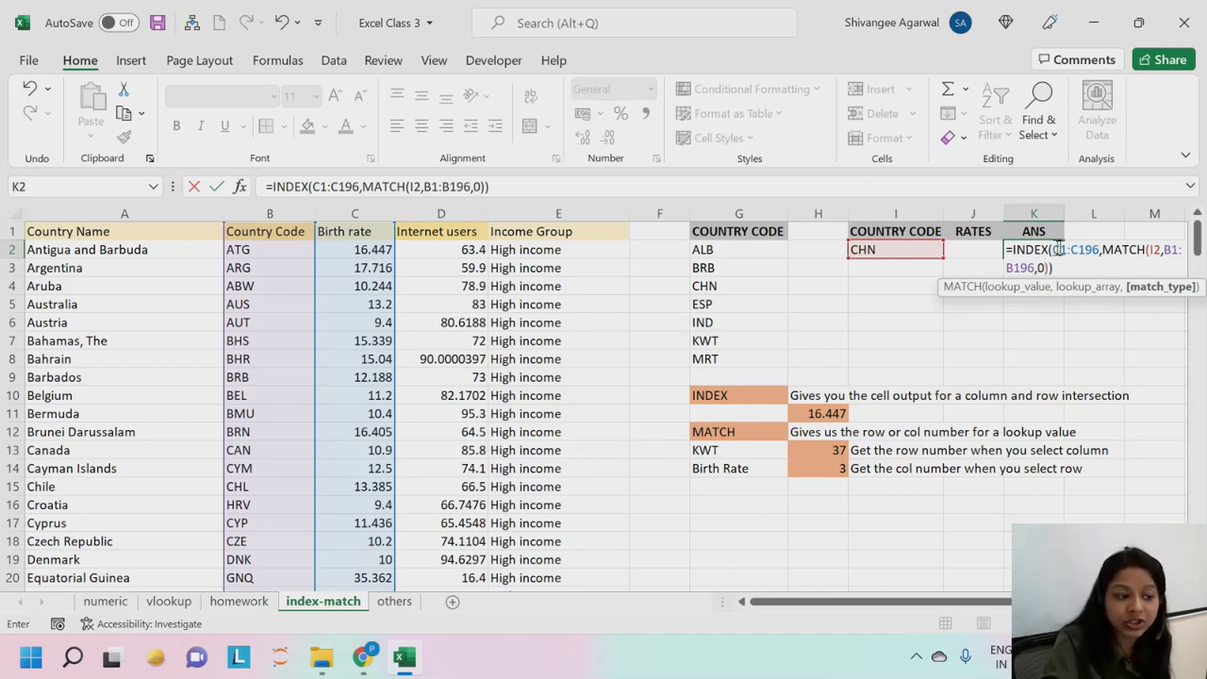
drag(1053, 249, 1101, 249)
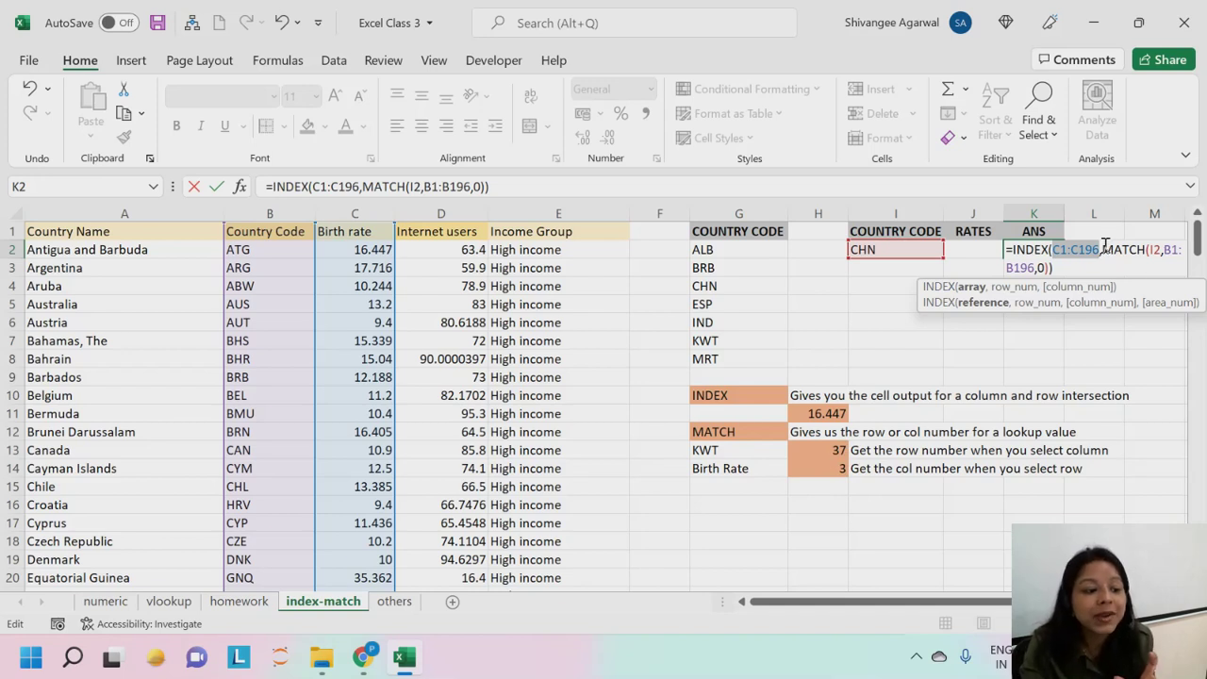
drag(1103, 249, 1049, 269)
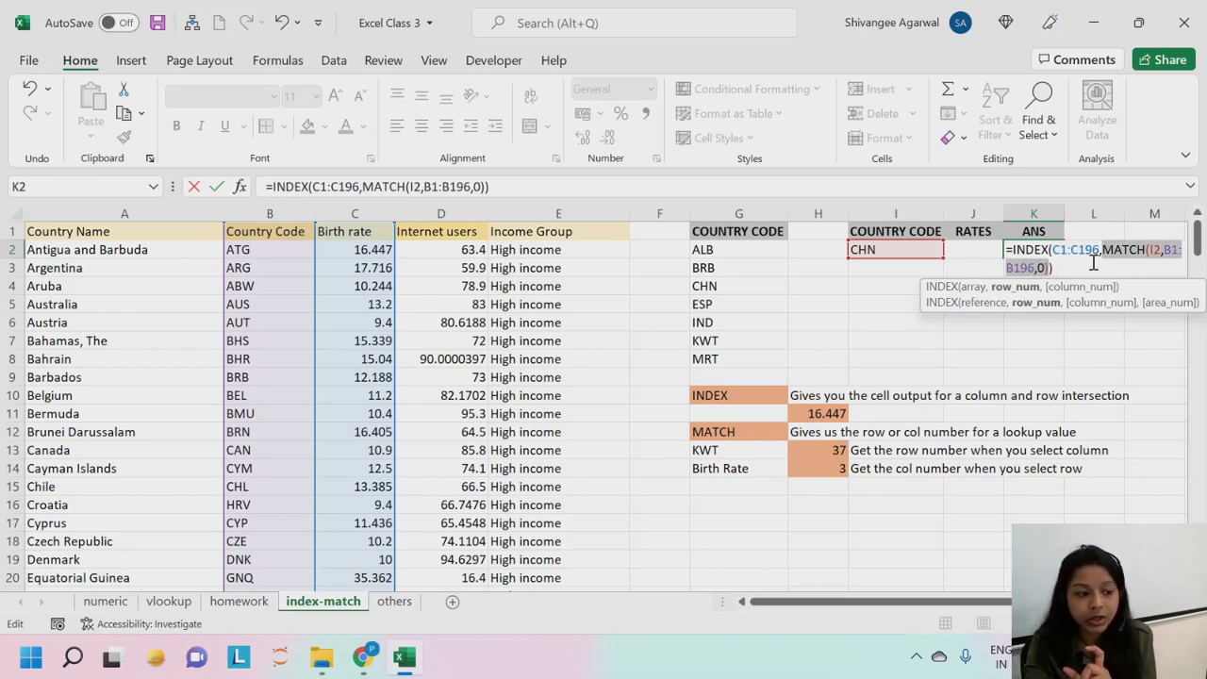
click(1086, 268)
key(ctrl+Return)
Step: Check K2's CHN result 12.1 and its formula, then show I2's country-code choices
key(Return)
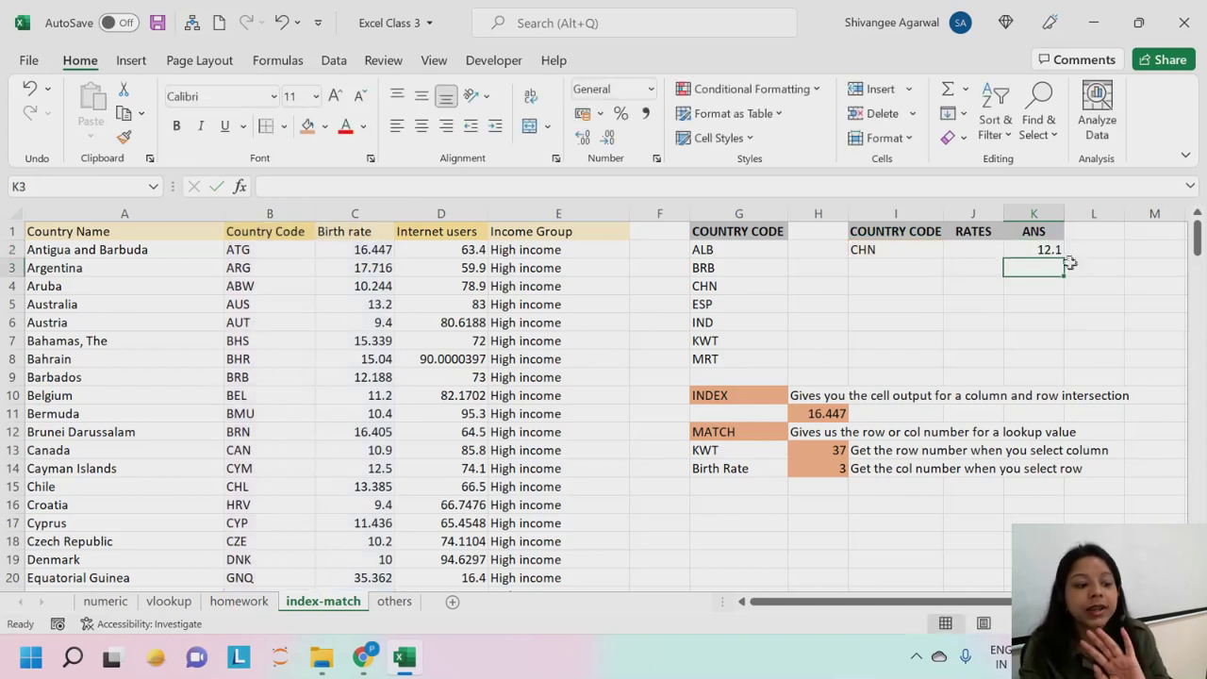
click(1055, 249)
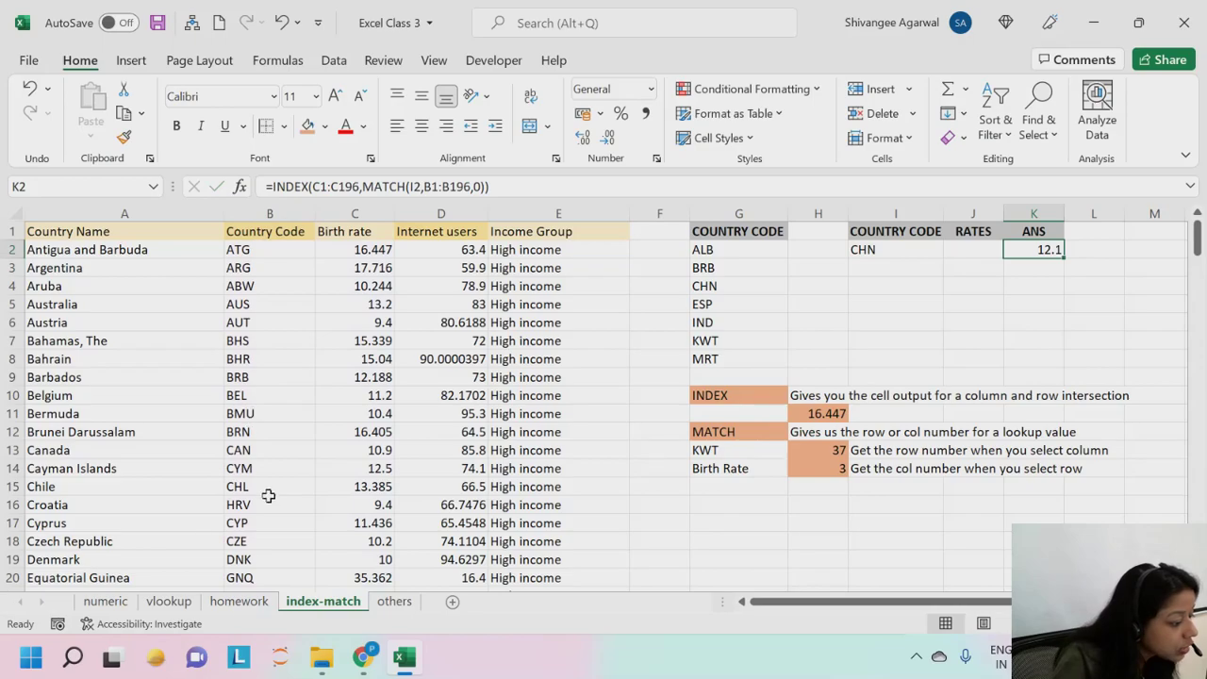
scroll(268, 496, down, 3)
scroll(269, 499, down, 6)
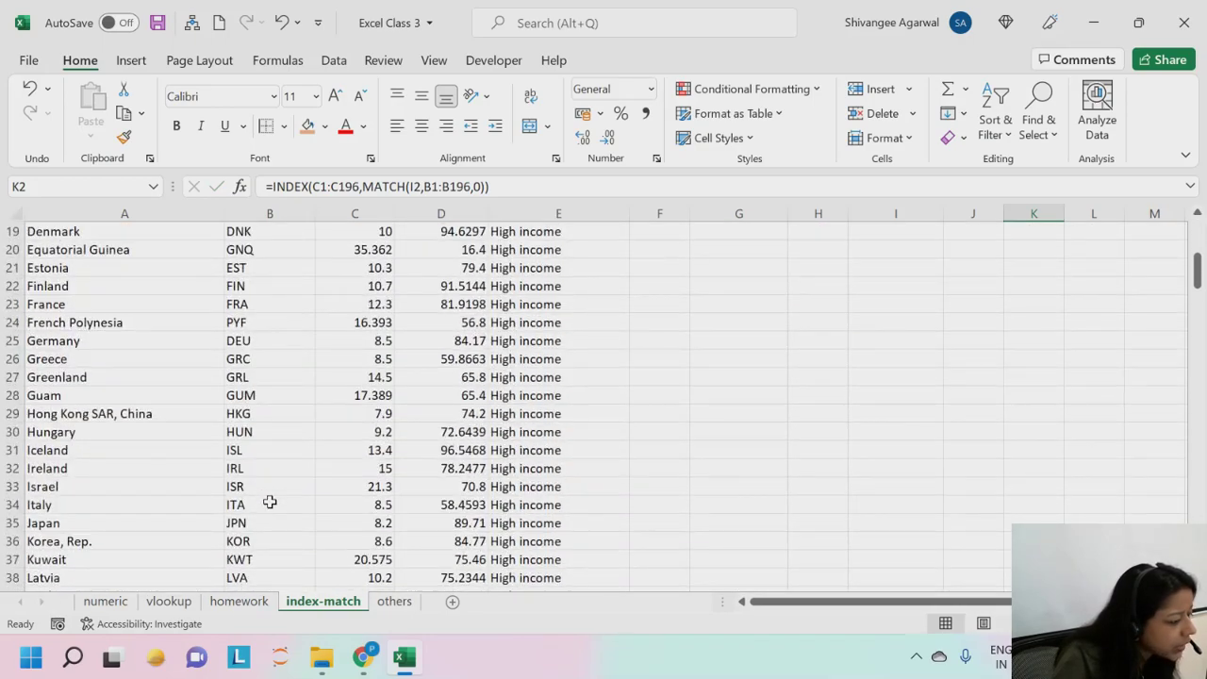
scroll(270, 503, down, 4)
scroll(269, 502, up, 13)
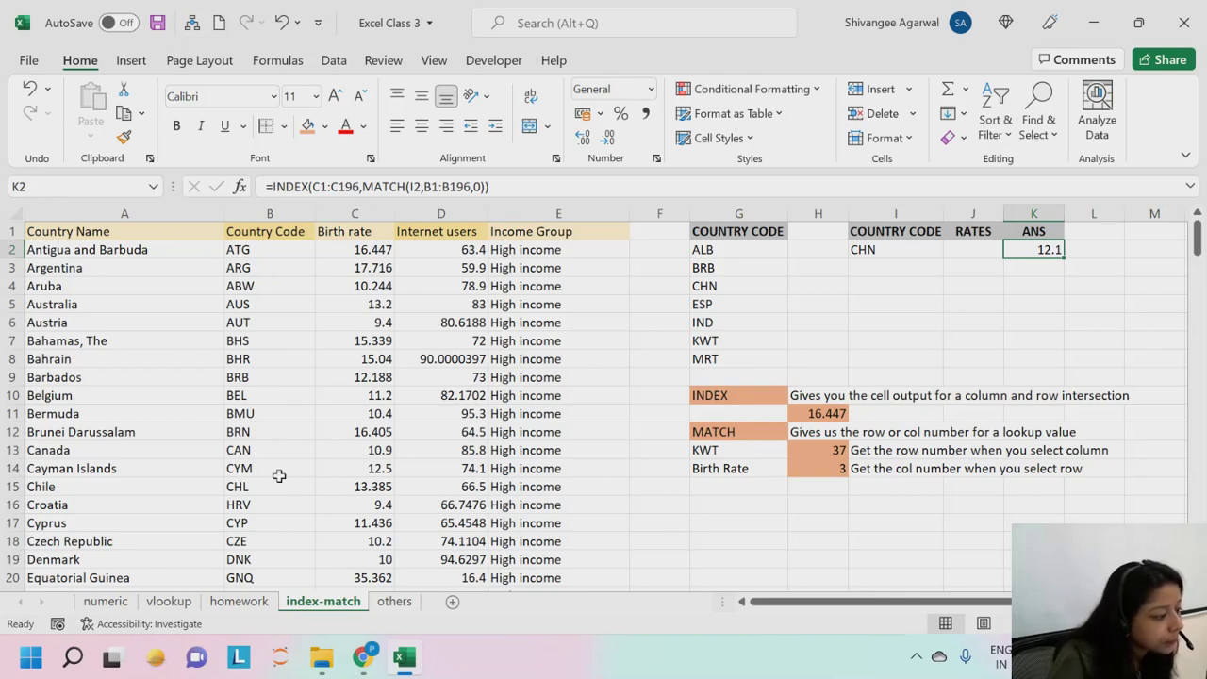
scroll(279, 477, down, 4)
scroll(280, 476, up, 4)
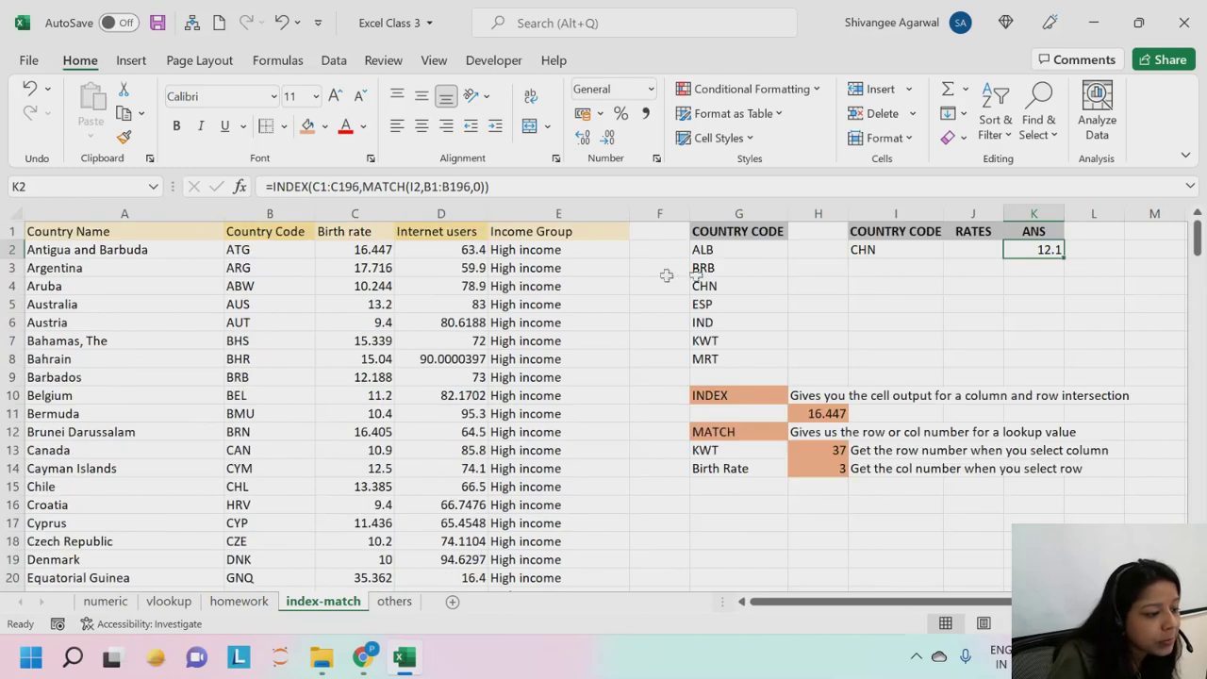
click(873, 250)
click(952, 250)
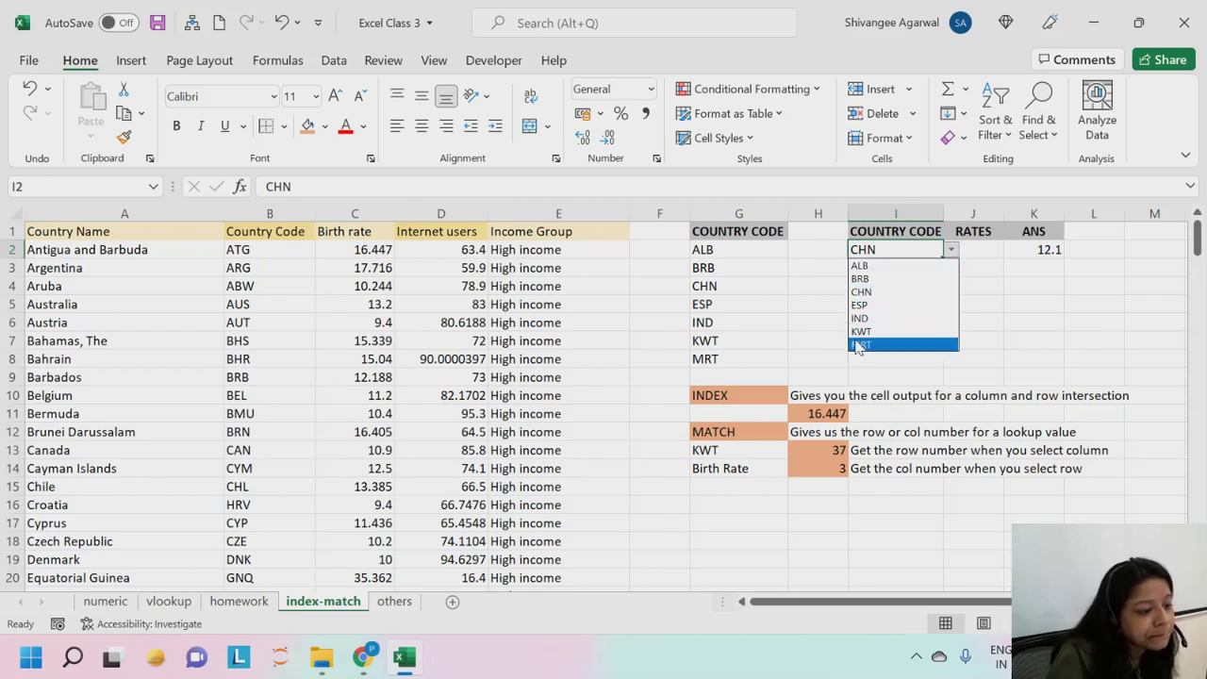
click(864, 281)
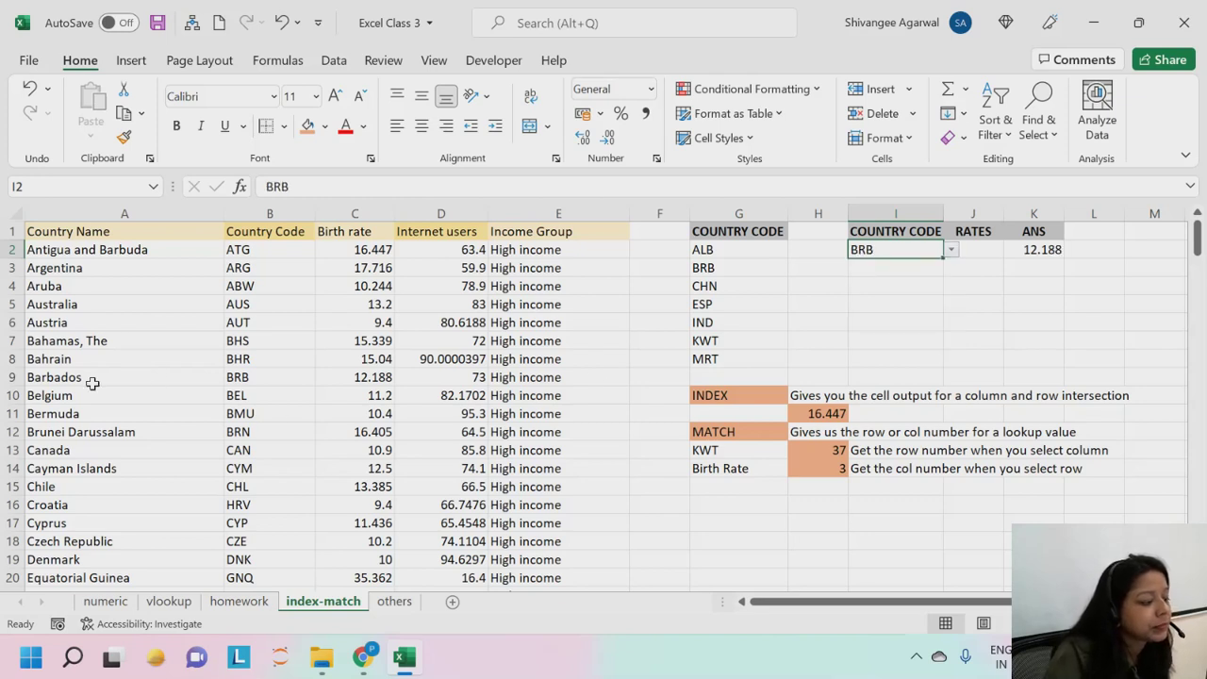
drag(92, 383, 522, 374)
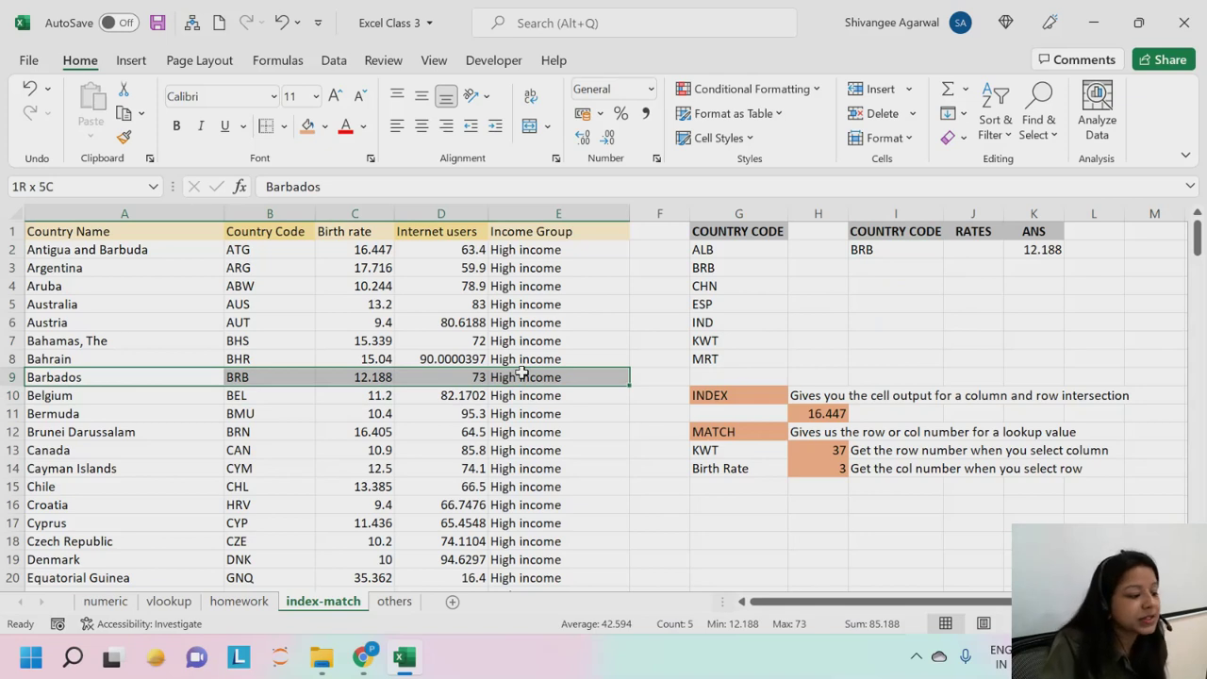
drag(522, 374, 522, 373)
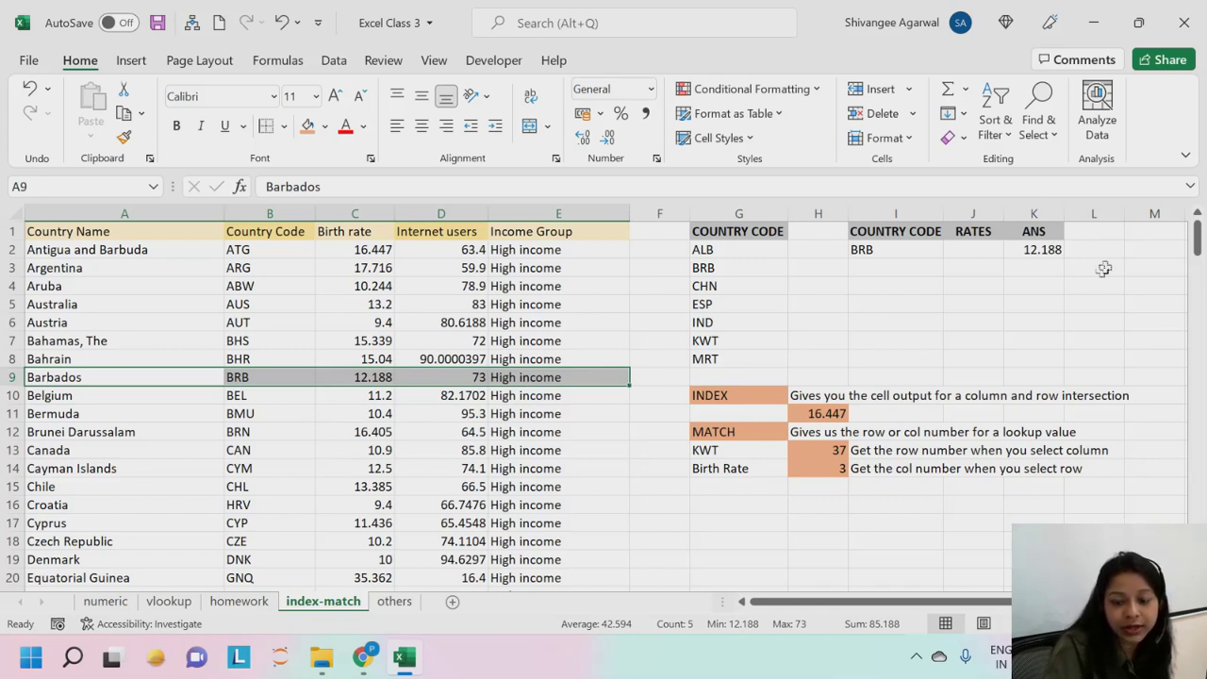
click(911, 250)
click(951, 250)
click(910, 318)
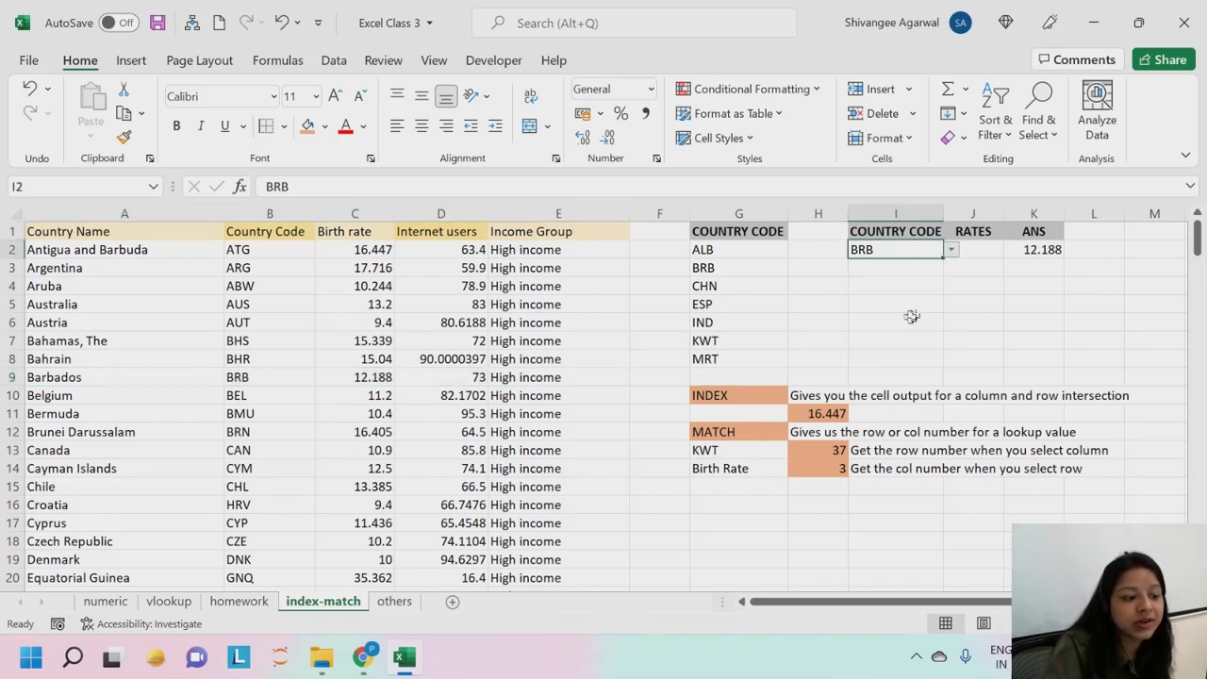
click(951, 251)
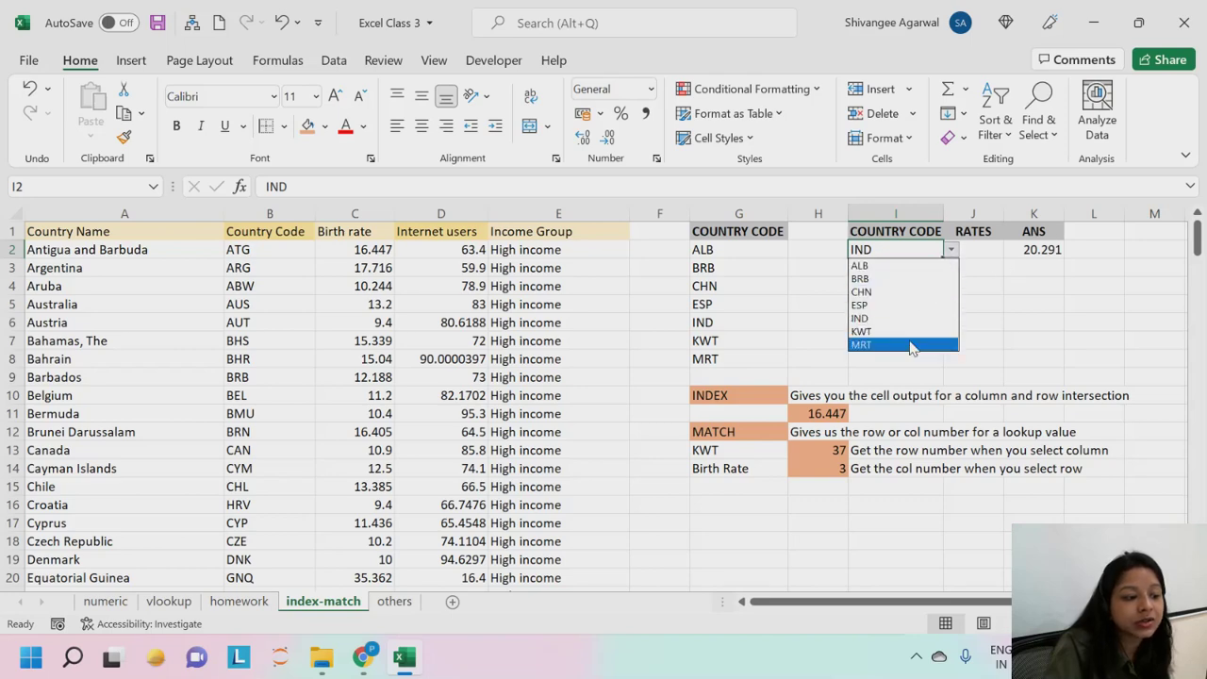
click(911, 318)
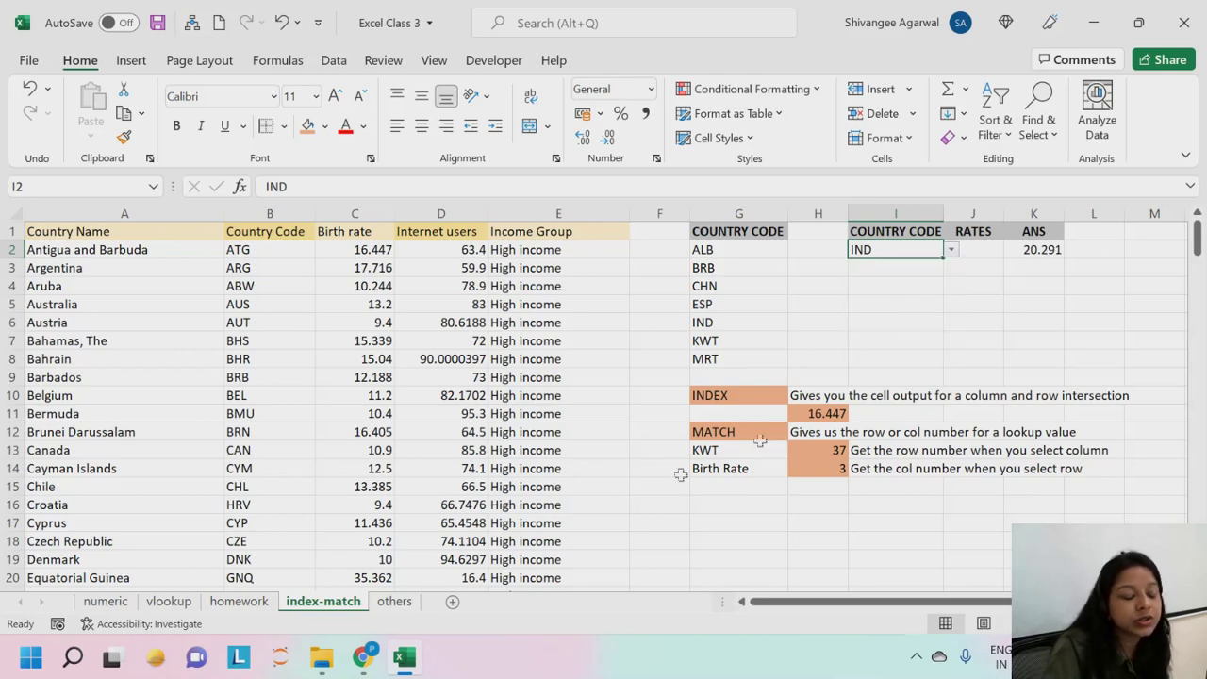
scroll(261, 462, down, 12)
scroll(261, 462, down, 19)
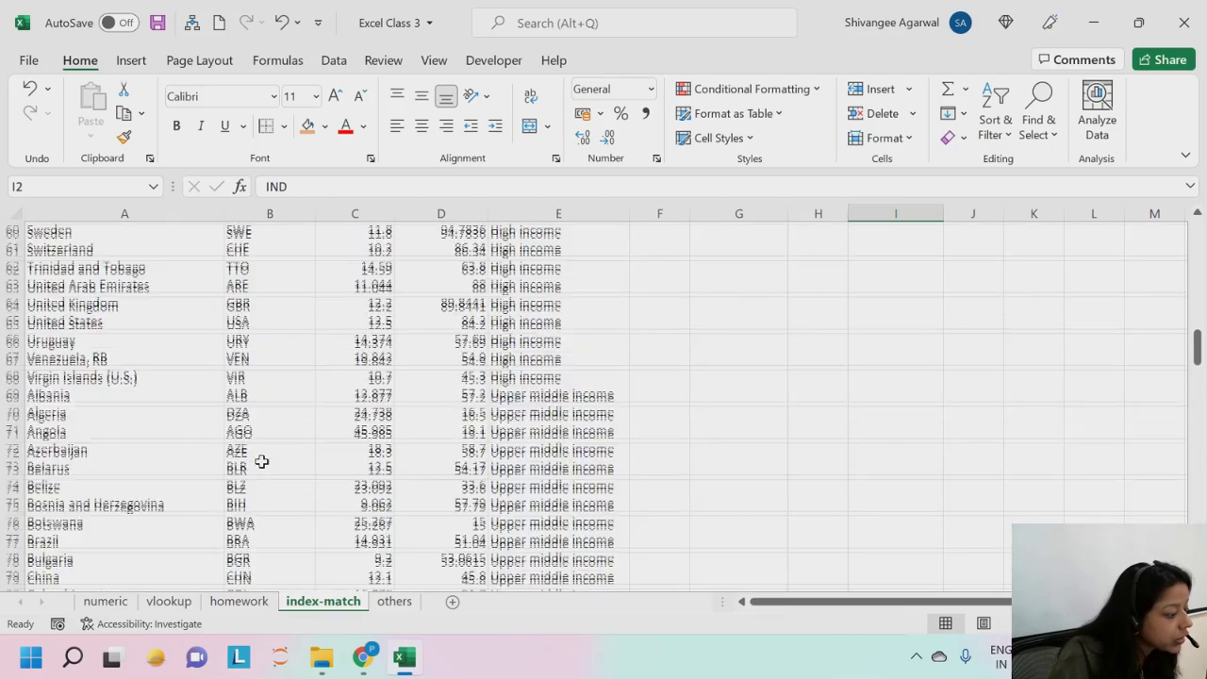
scroll(261, 462, down, 3)
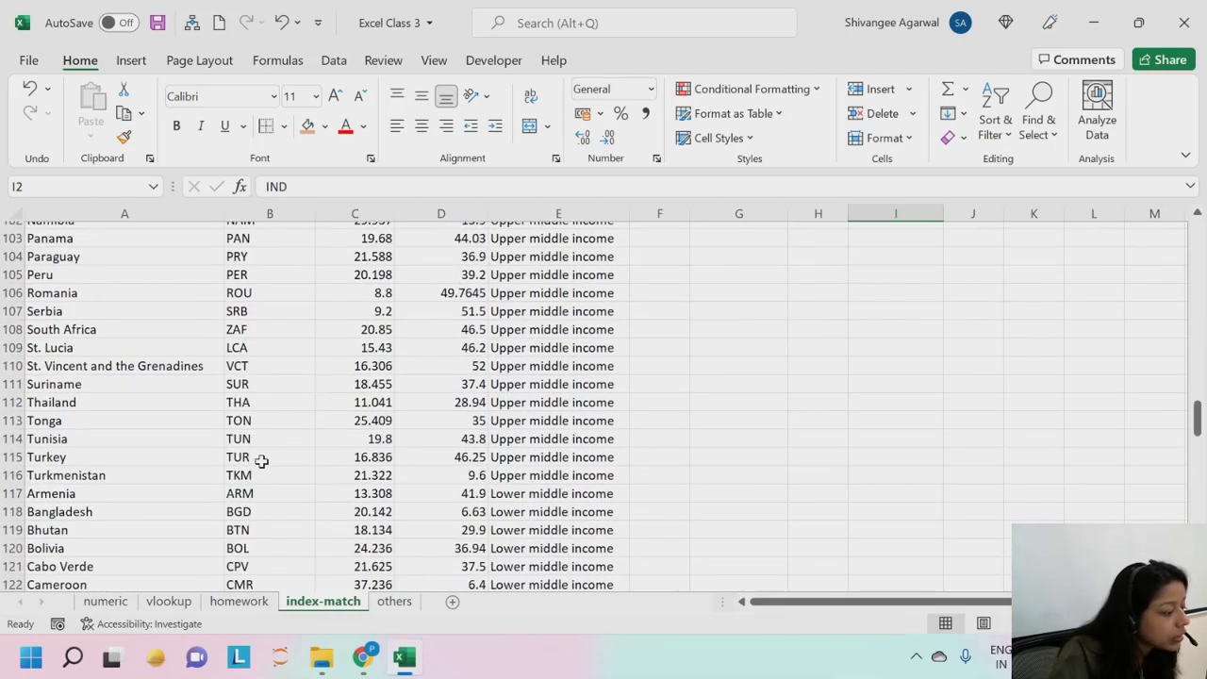
scroll(262, 462, up, 16)
scroll(261, 462, down, 3)
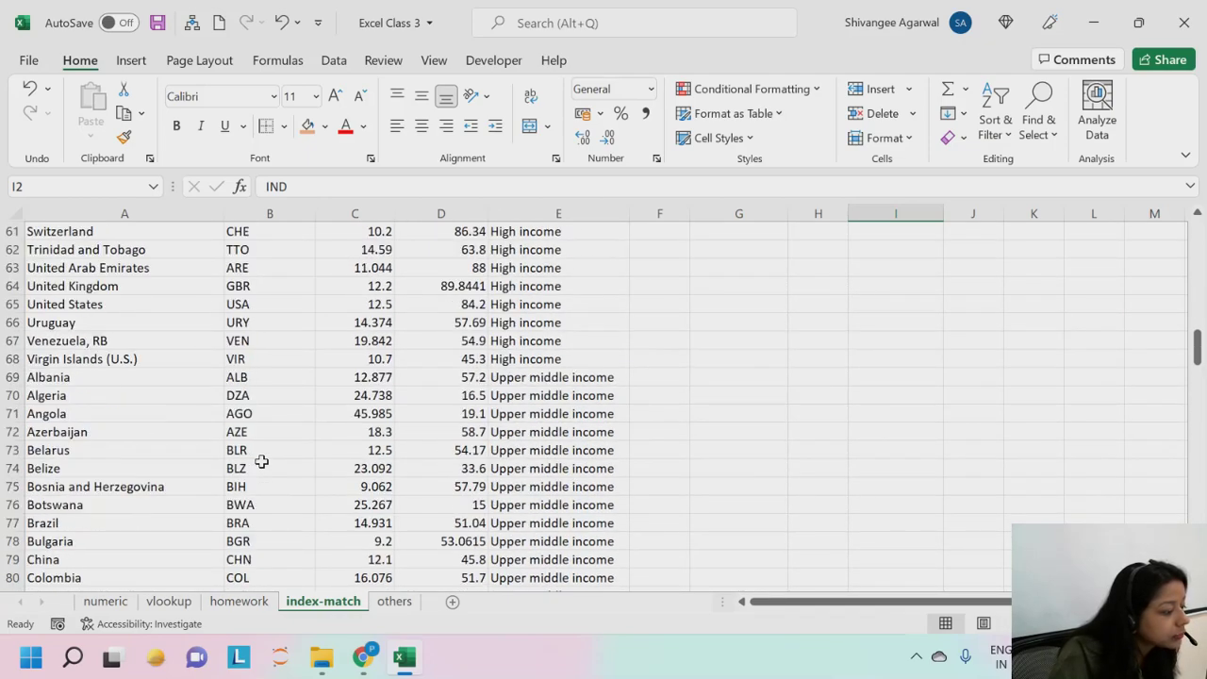
scroll(261, 462, up, 18)
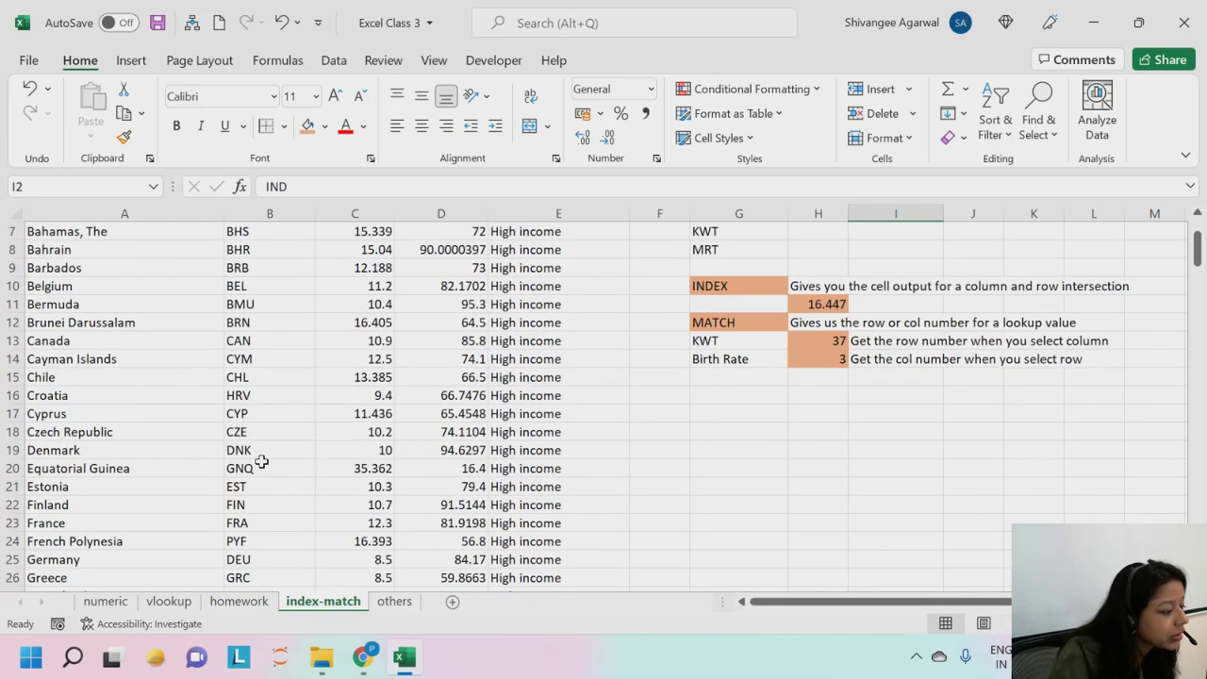
scroll(262, 462, up, 2)
scroll(262, 462, down, 12)
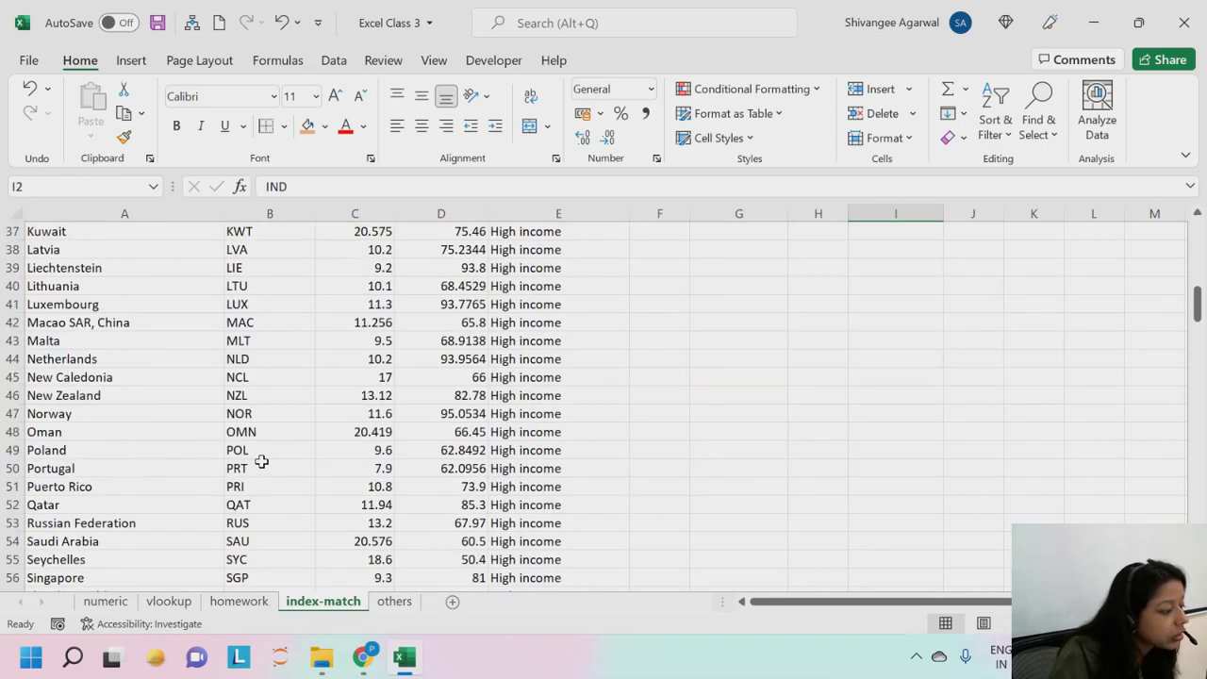
scroll(261, 462, up, 4)
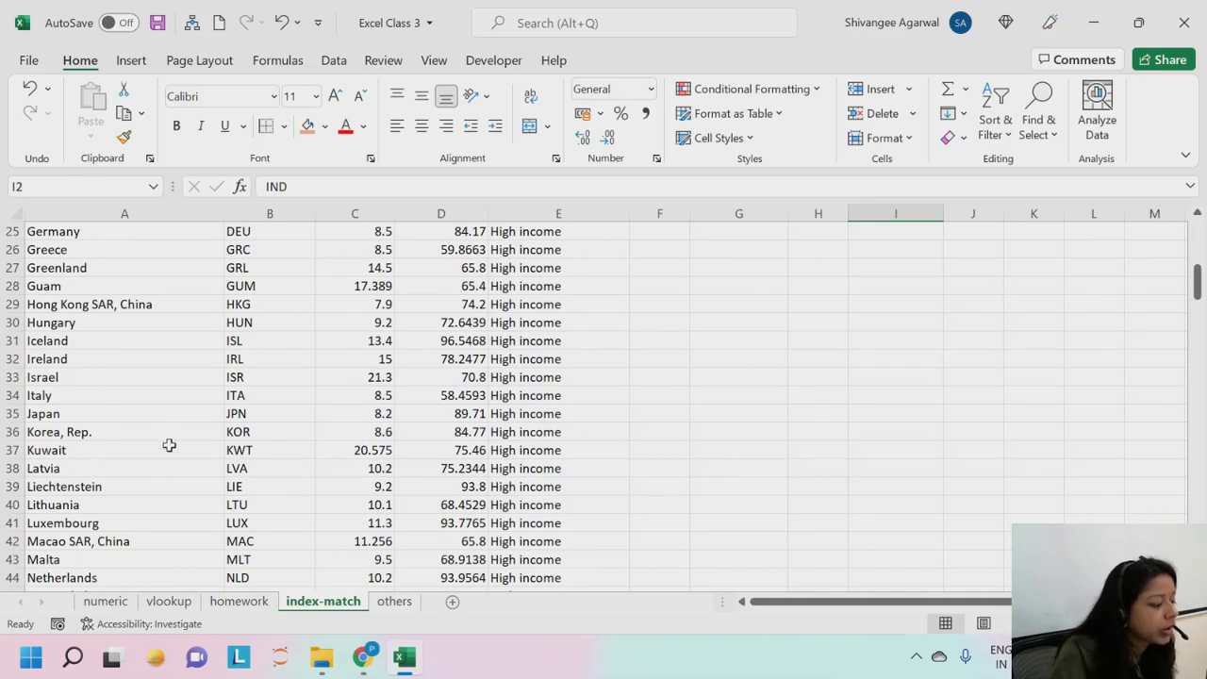
scroll(170, 457, down, 8)
scroll(171, 460, down, 10)
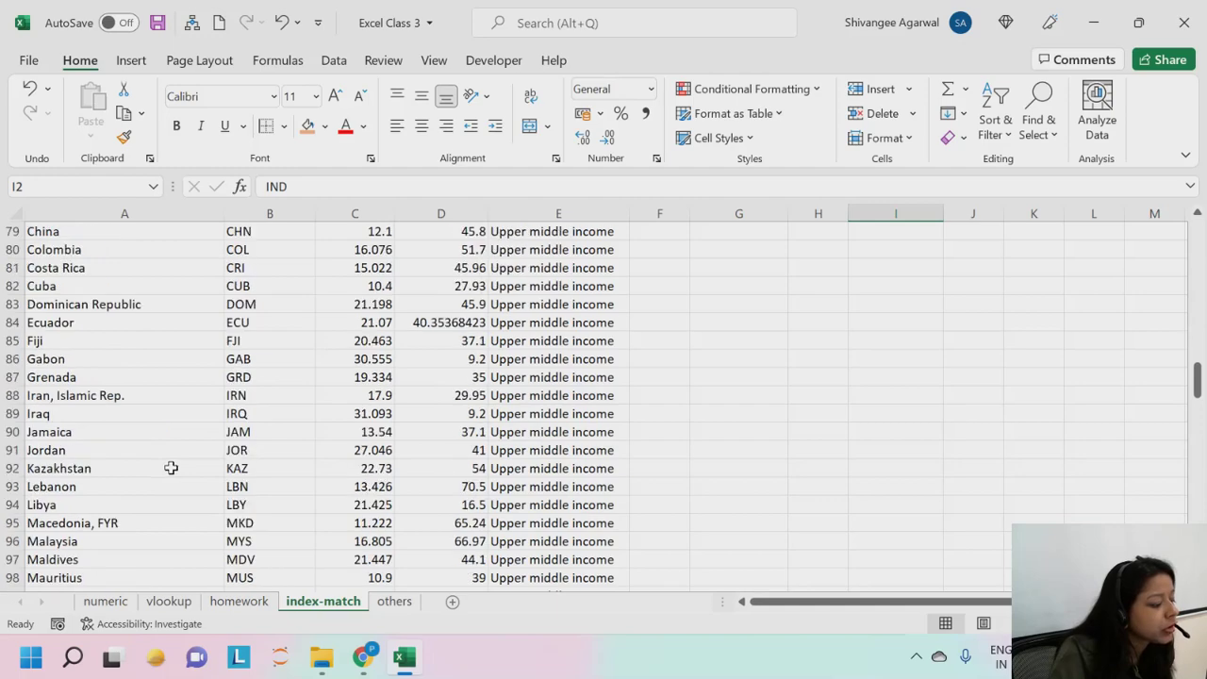
scroll(167, 462, up, 20)
scroll(155, 430, up, 4)
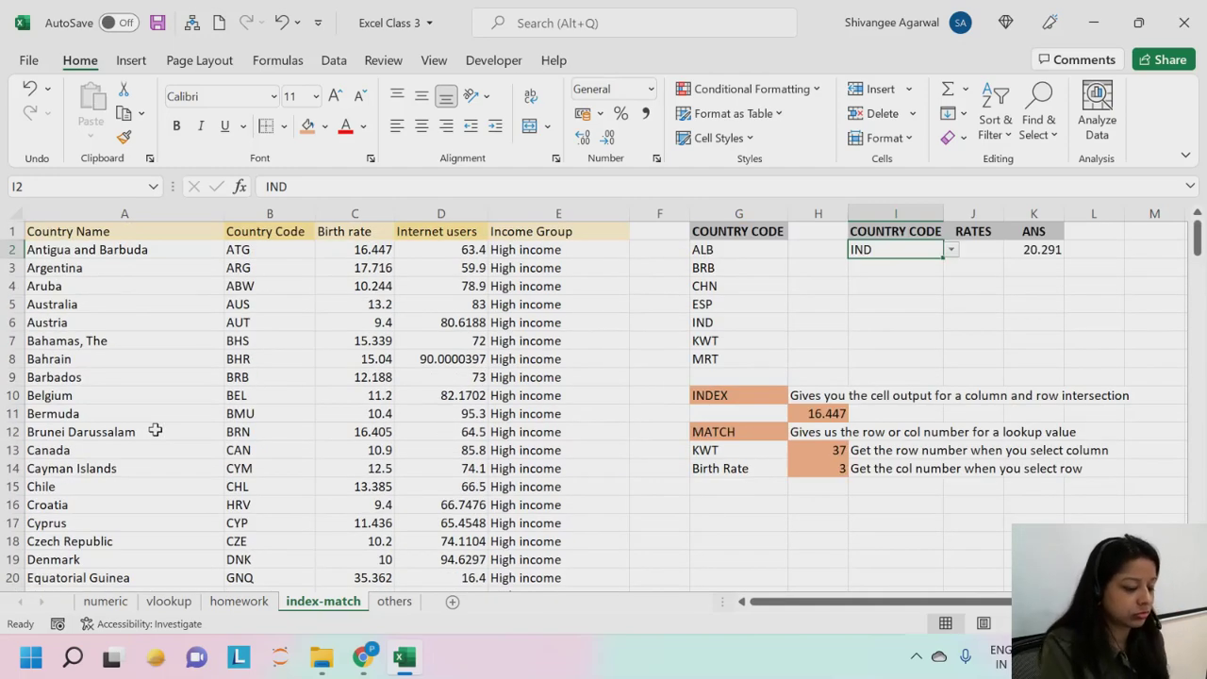
Step: Search the sheet for INDIA to locate its row in the country table
key(ctrl+g)
text(INDIA)
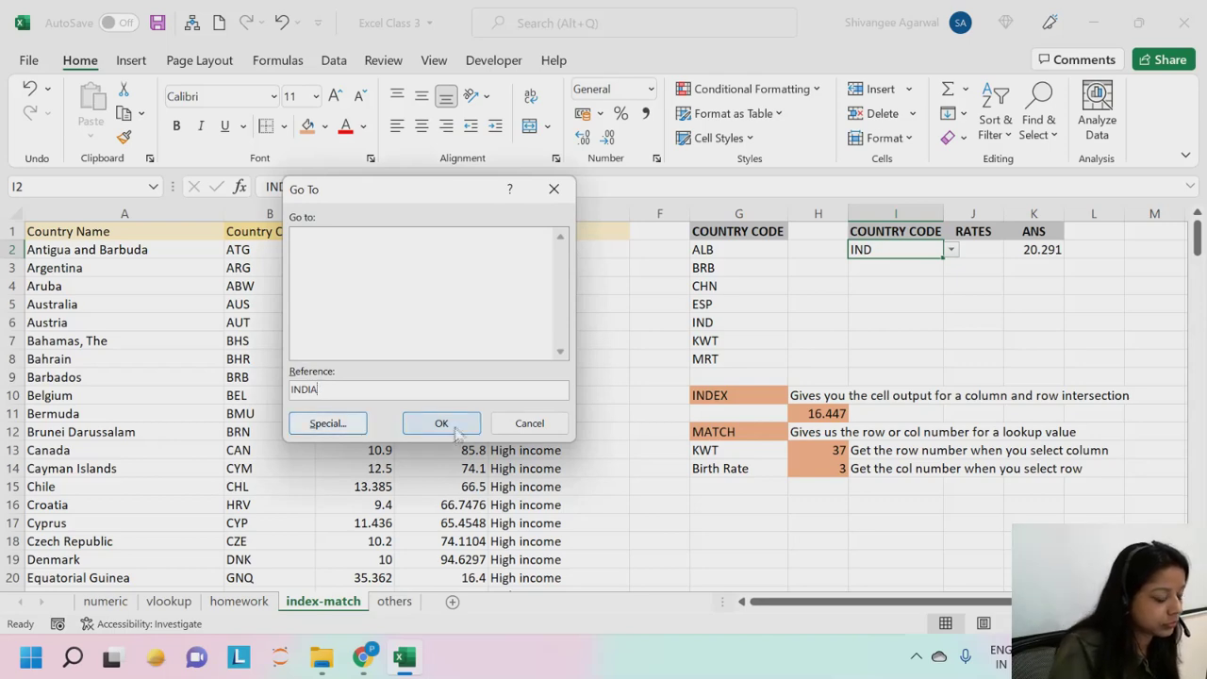
click(514, 423)
key(ctrl+f)
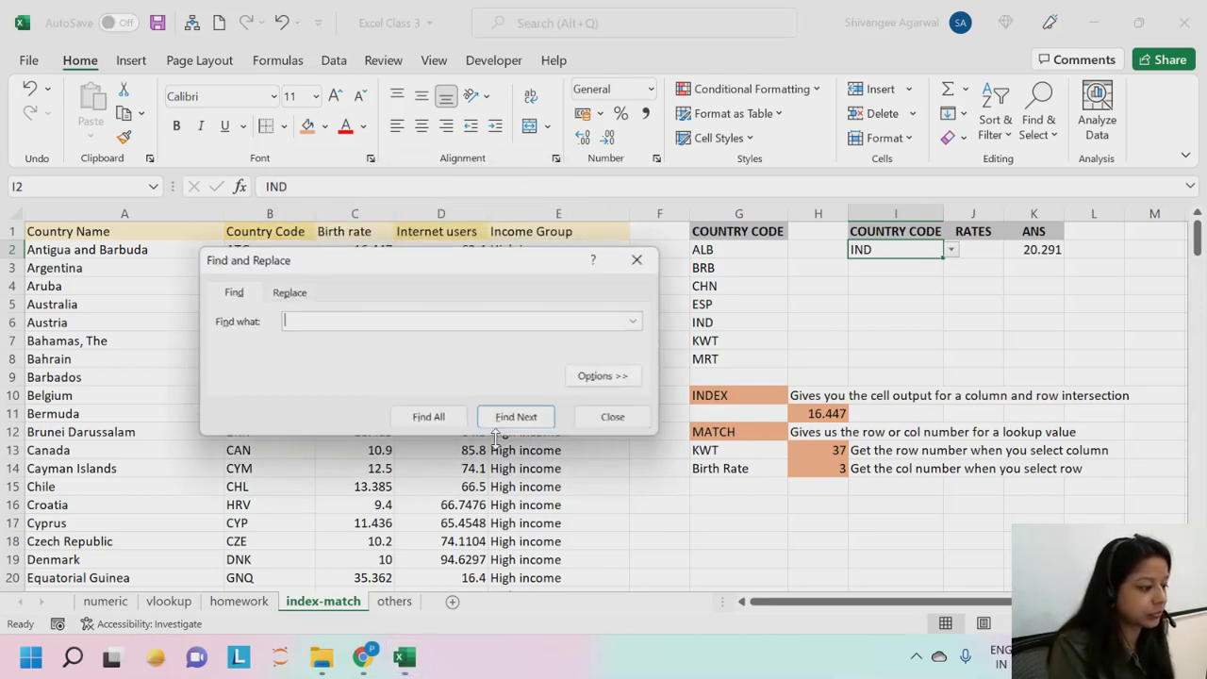
text(INDIA)
click(517, 417)
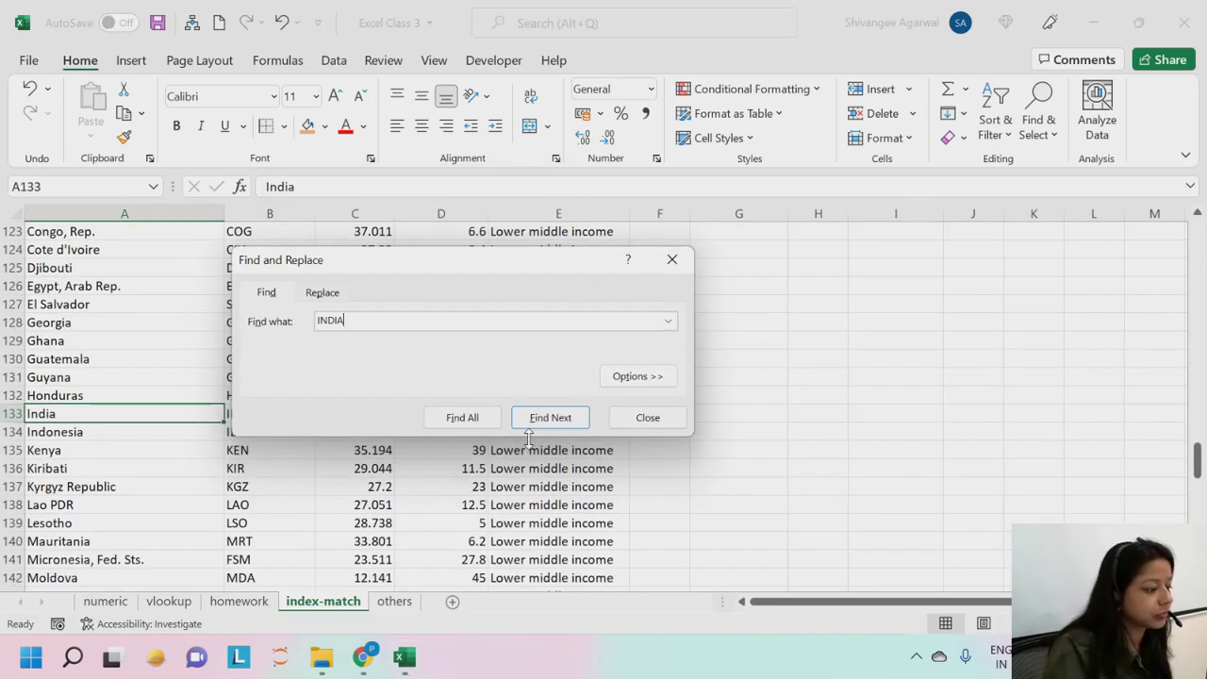
click(614, 417)
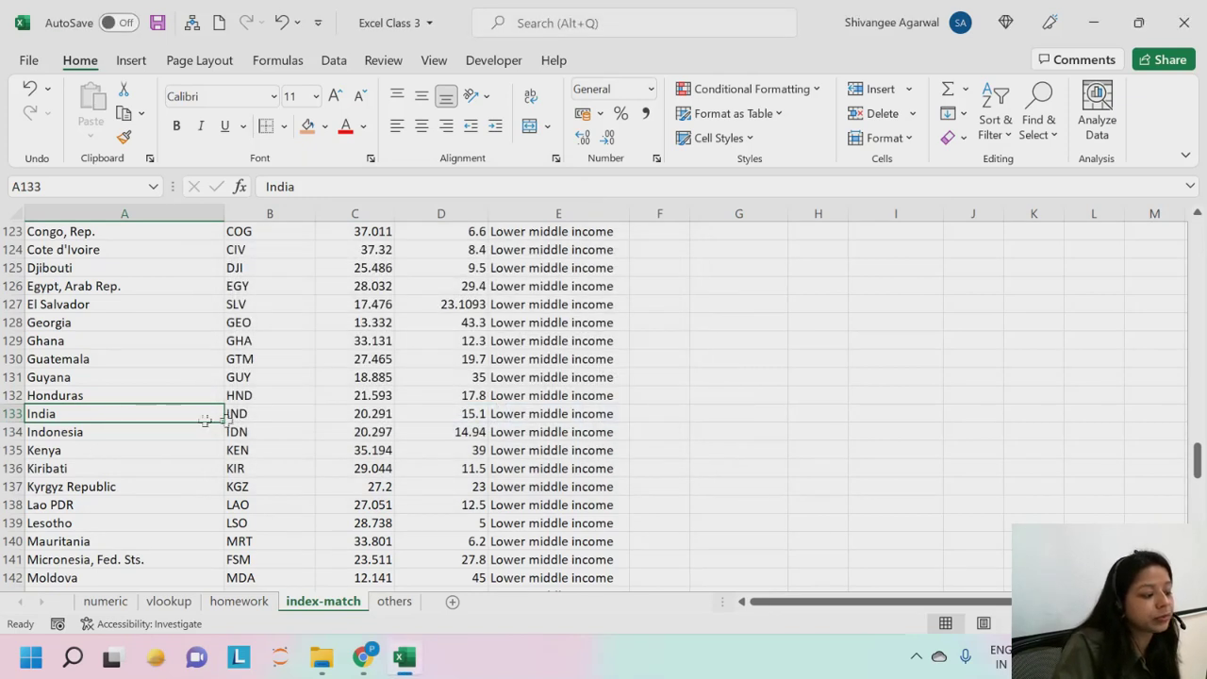
Step: Select India's row 133 and compare its birth rate 20.291 with K2's formula result
drag(113, 416, 535, 408)
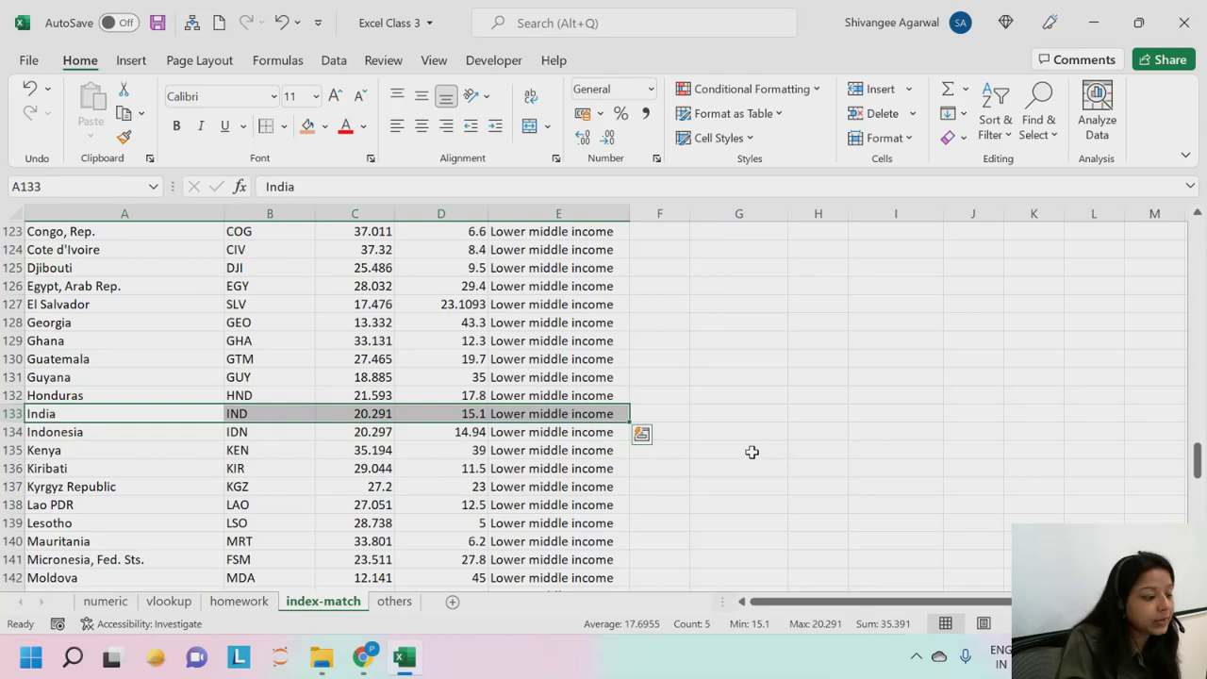
scroll(776, 470, up, 20)
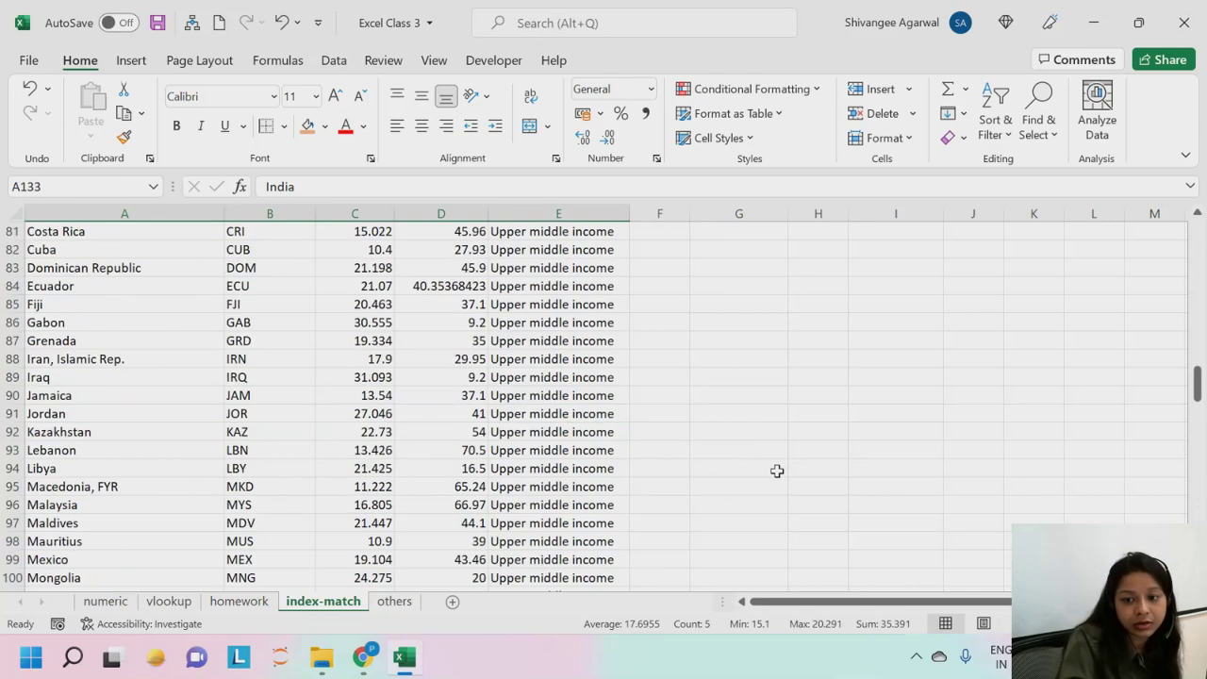
scroll(778, 469, up, 6)
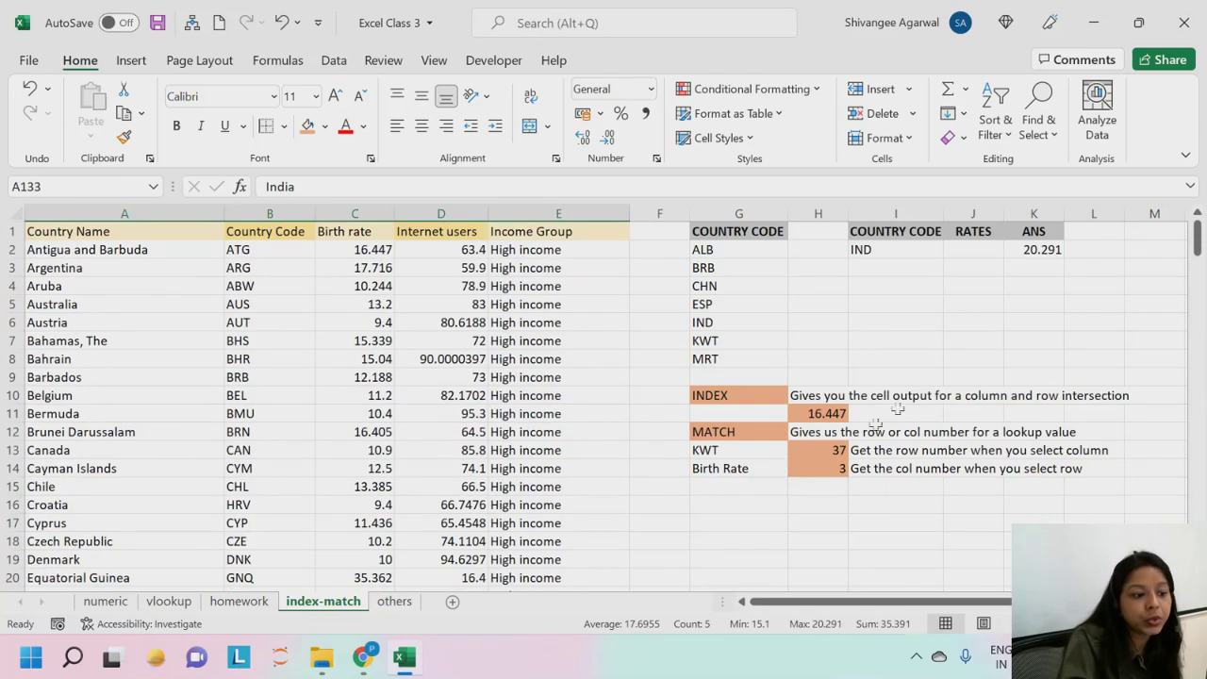
click(1030, 250)
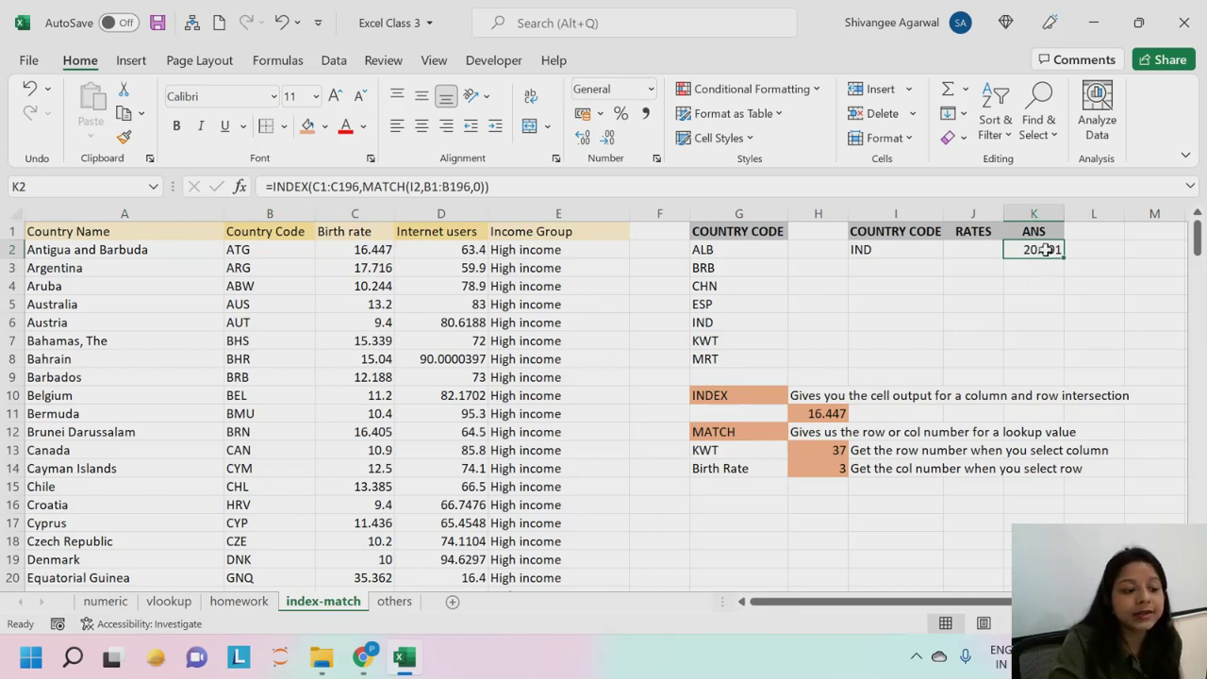
double_click(1045, 249)
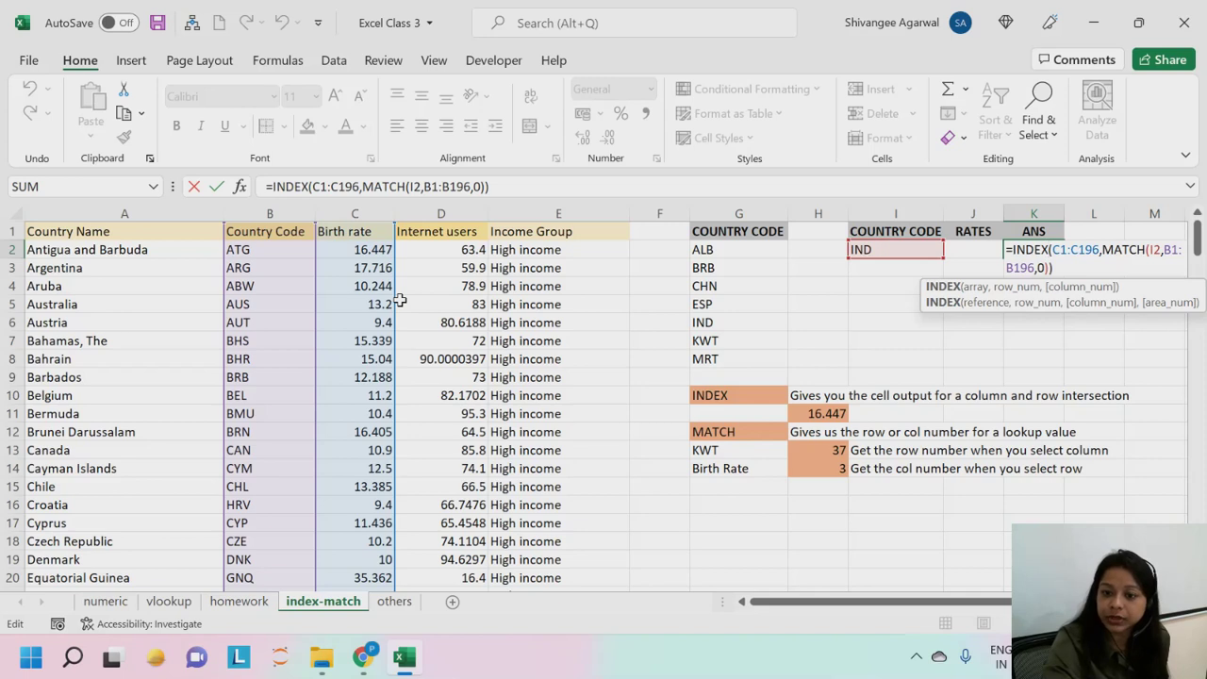
key(Return)
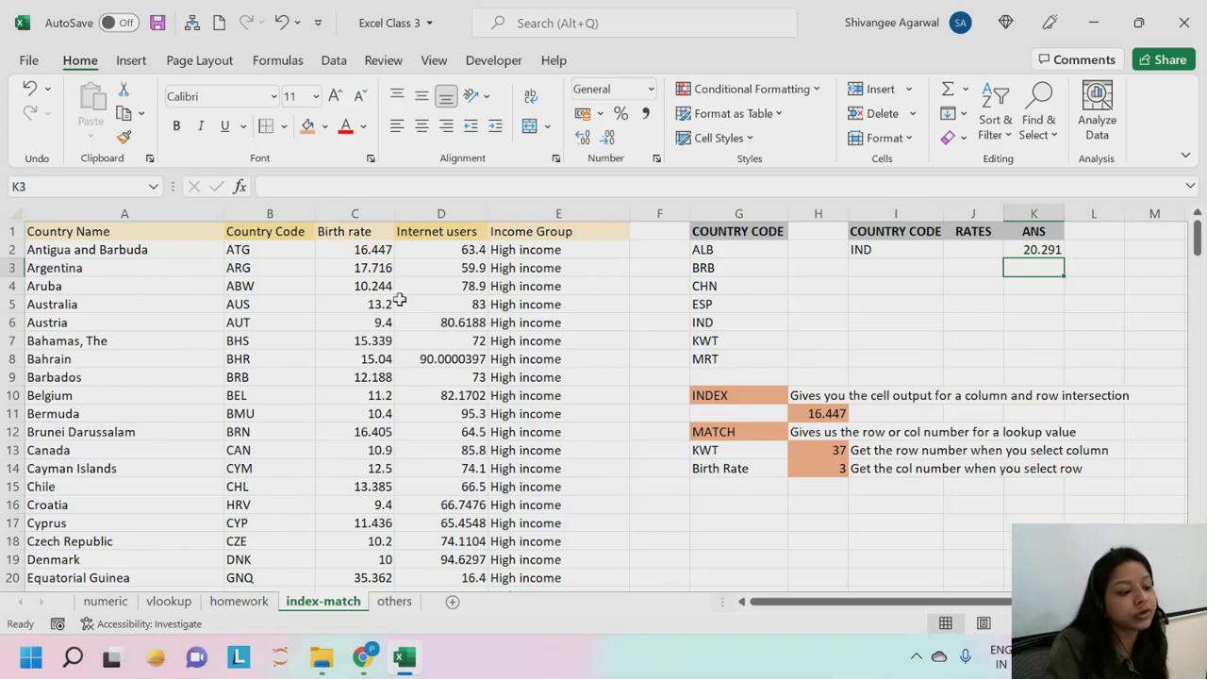
Step: Copy I2's IND country-code dropdown into I3 and confirm IND is selected there
click(912, 247)
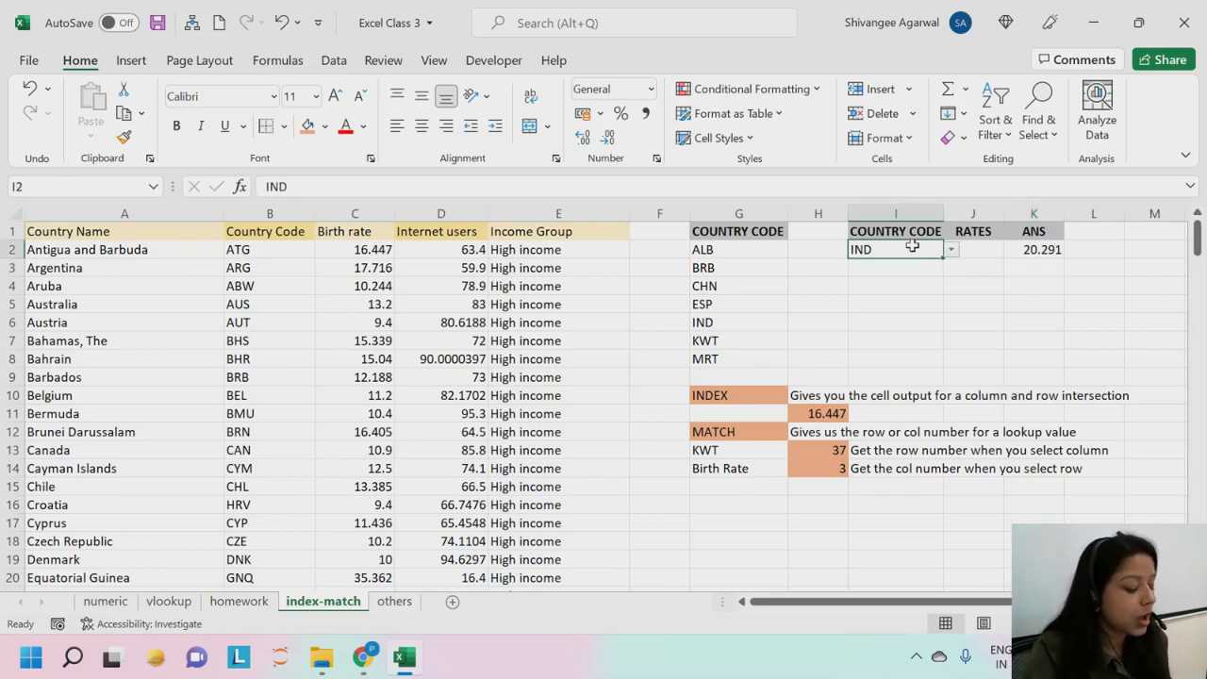
key(ctrl+c)
click(911, 268)
key(ctrl+v)
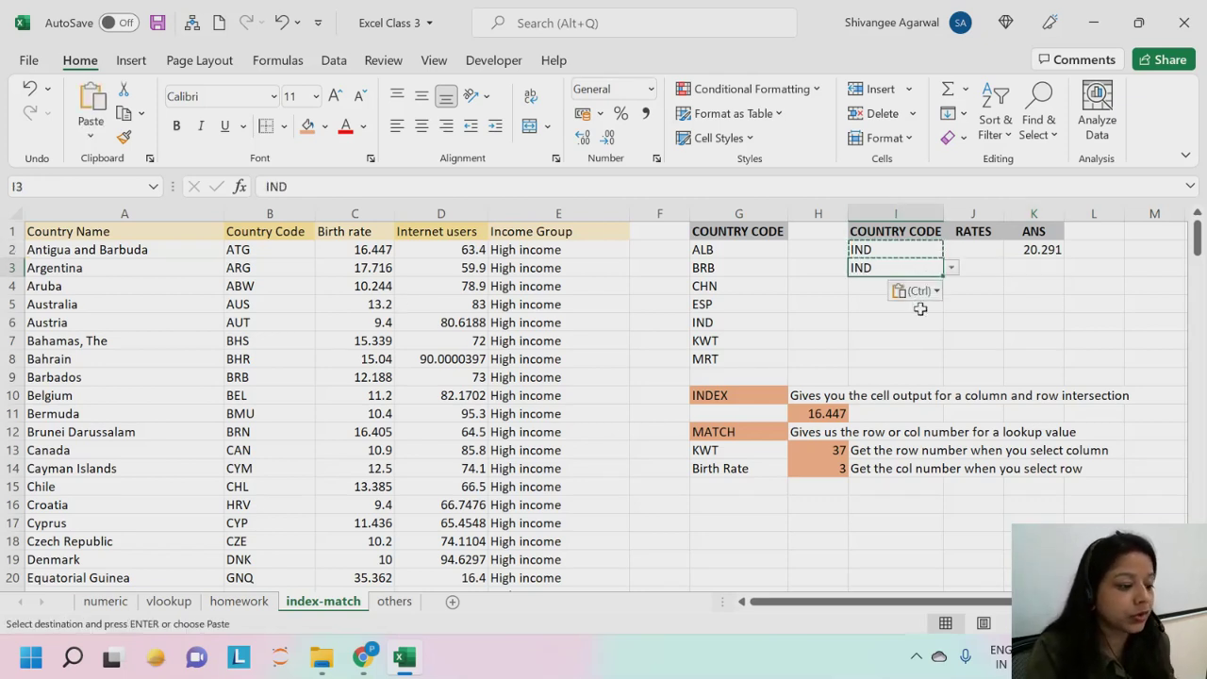
click(950, 268)
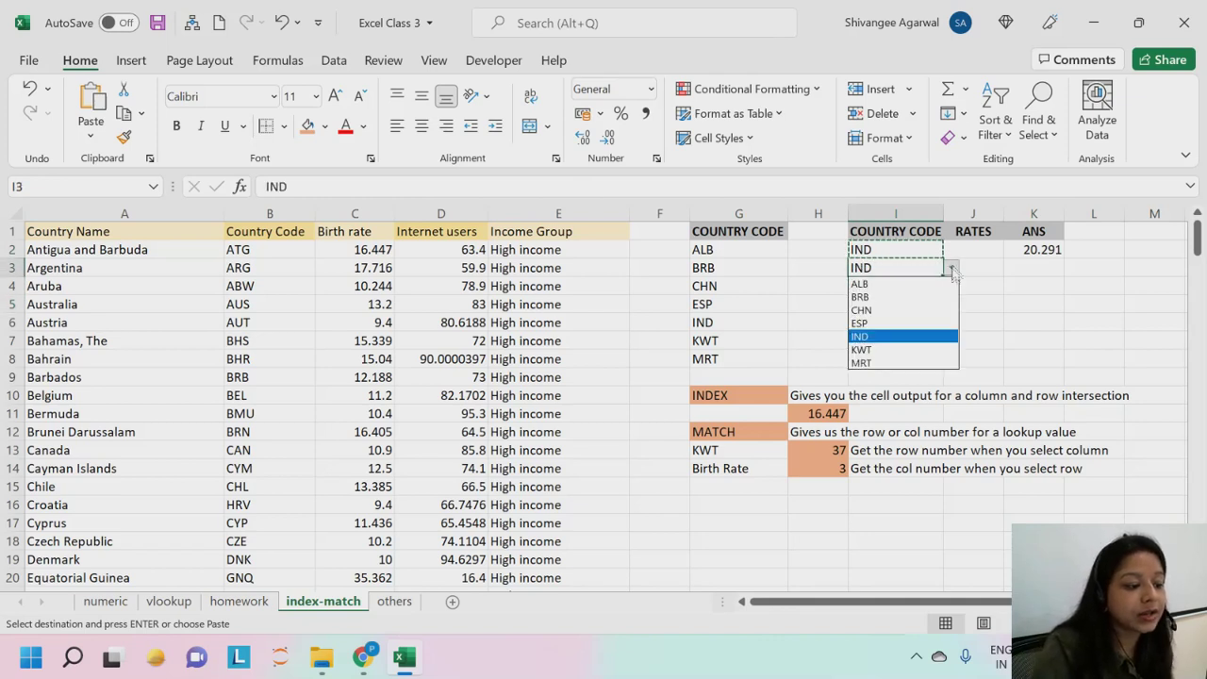
click(876, 337)
key(Escape)
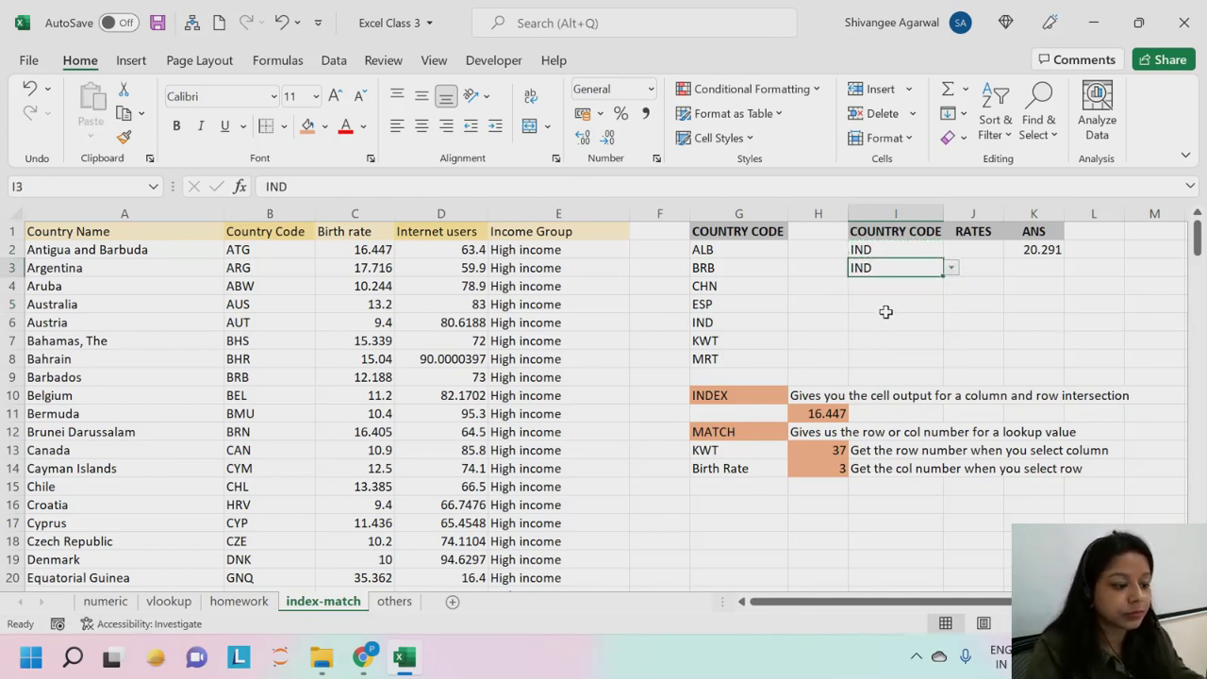
click(950, 268)
click(920, 336)
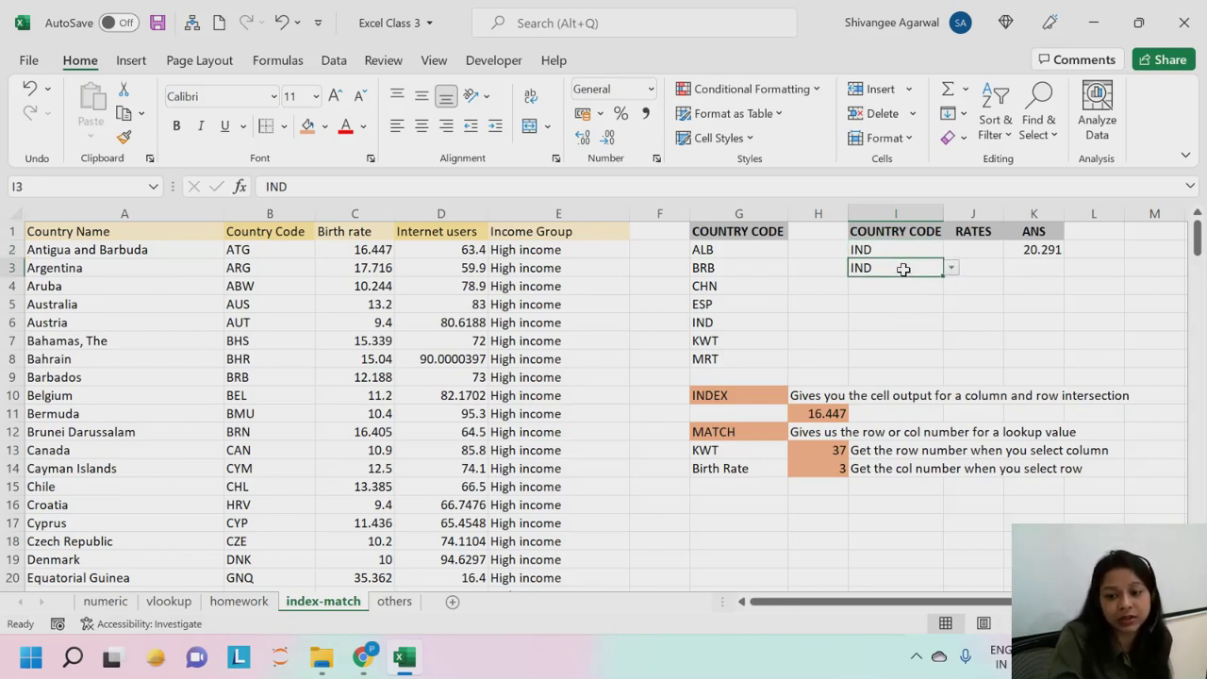
click(950, 268)
click(978, 267)
Step: Review the Birth rate and Internet users headers, ending back on J3 under RATES
click(978, 267)
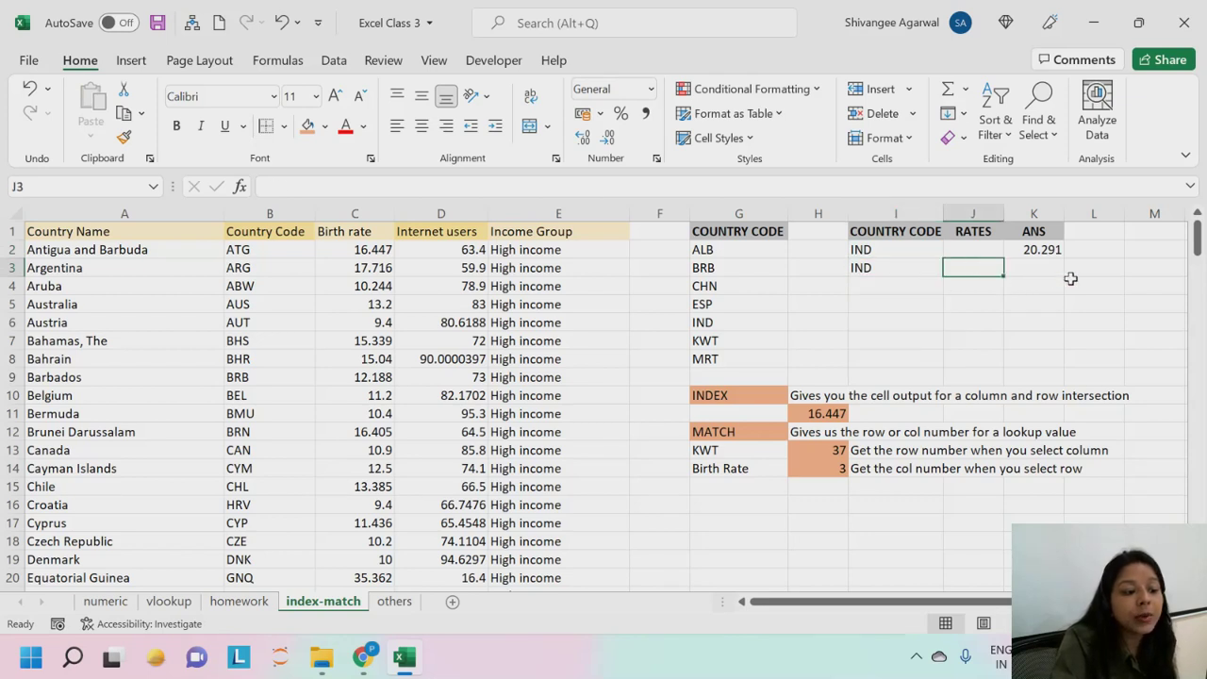
text(=)
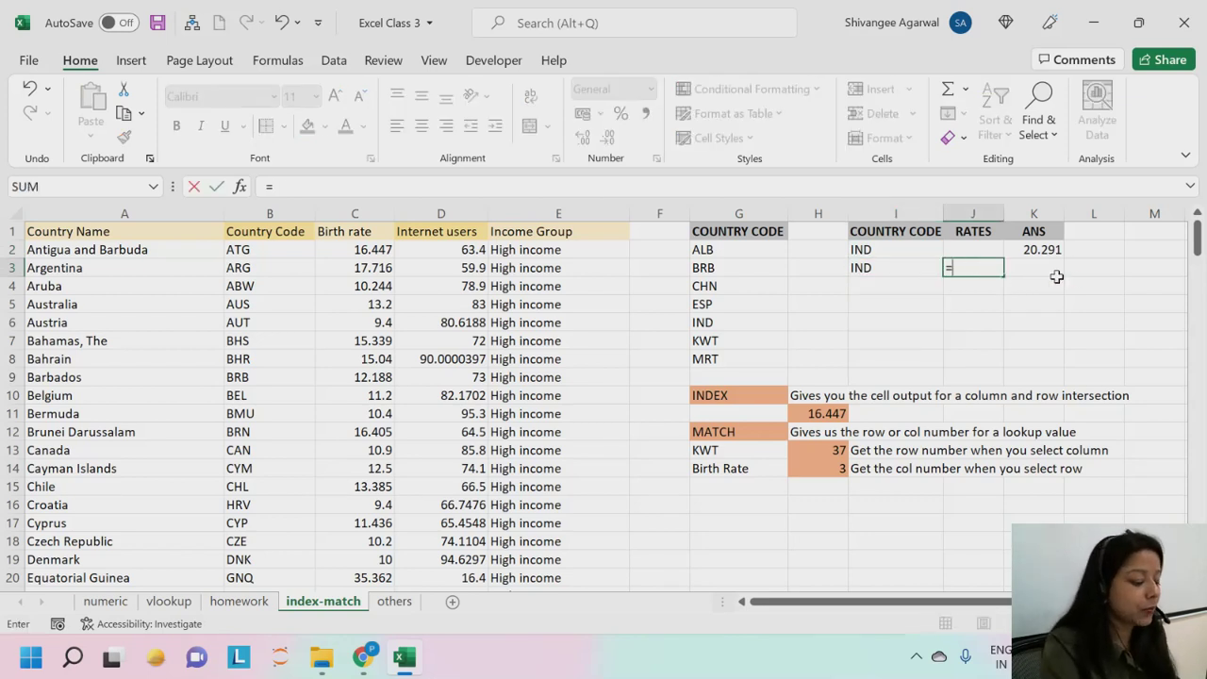
key(BackSpace)
click(974, 285)
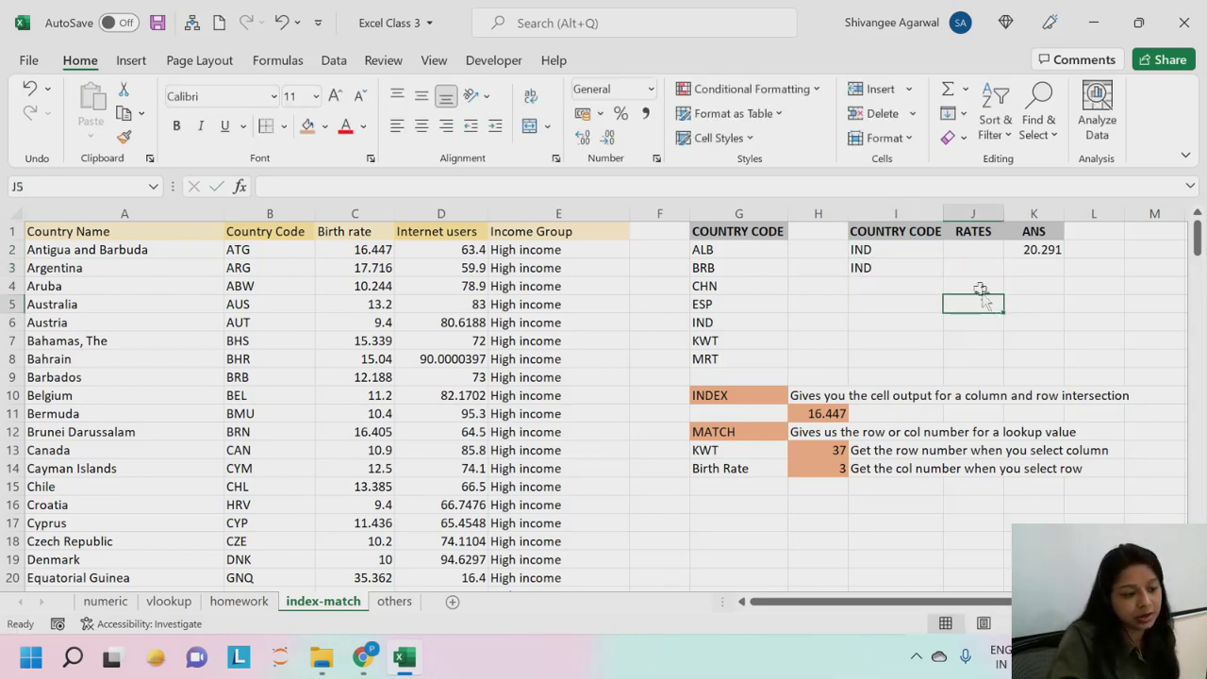
click(973, 271)
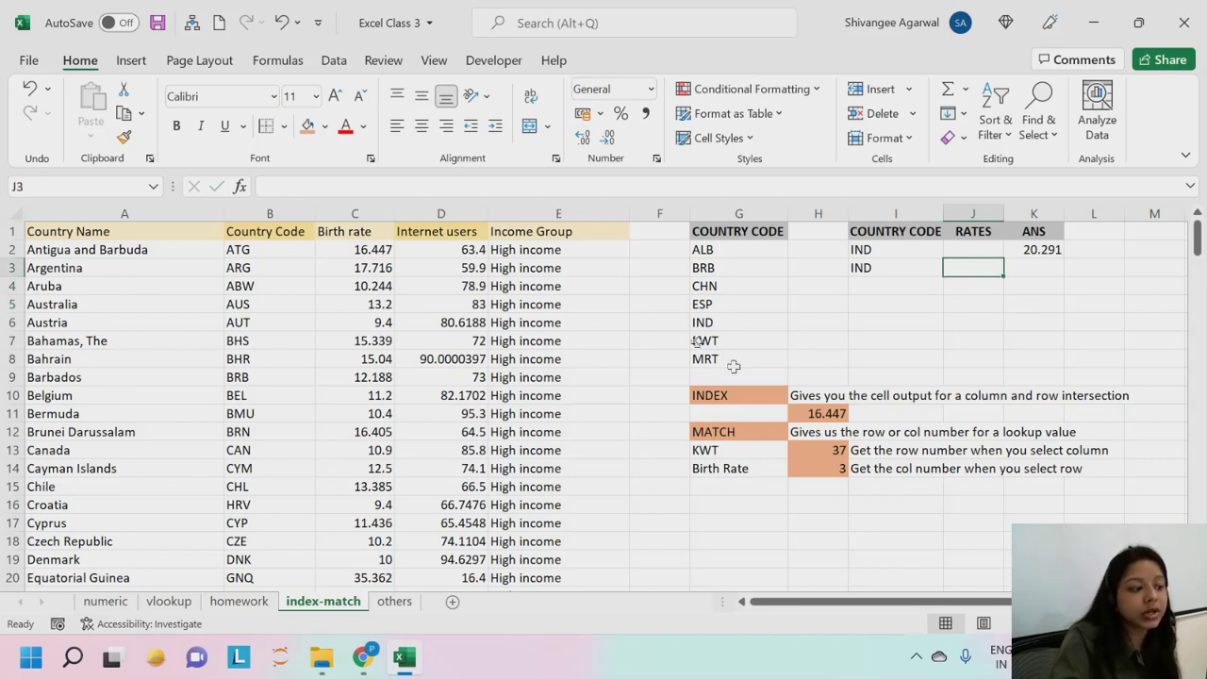
click(374, 232)
click(432, 232)
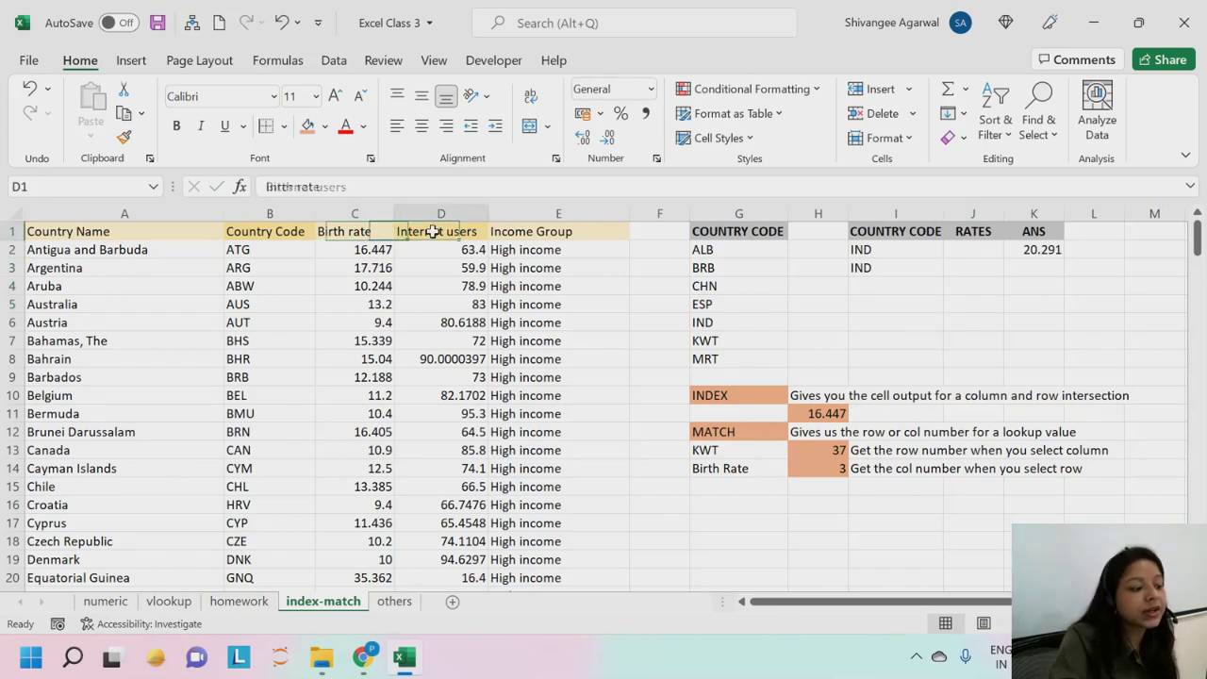
click(957, 272)
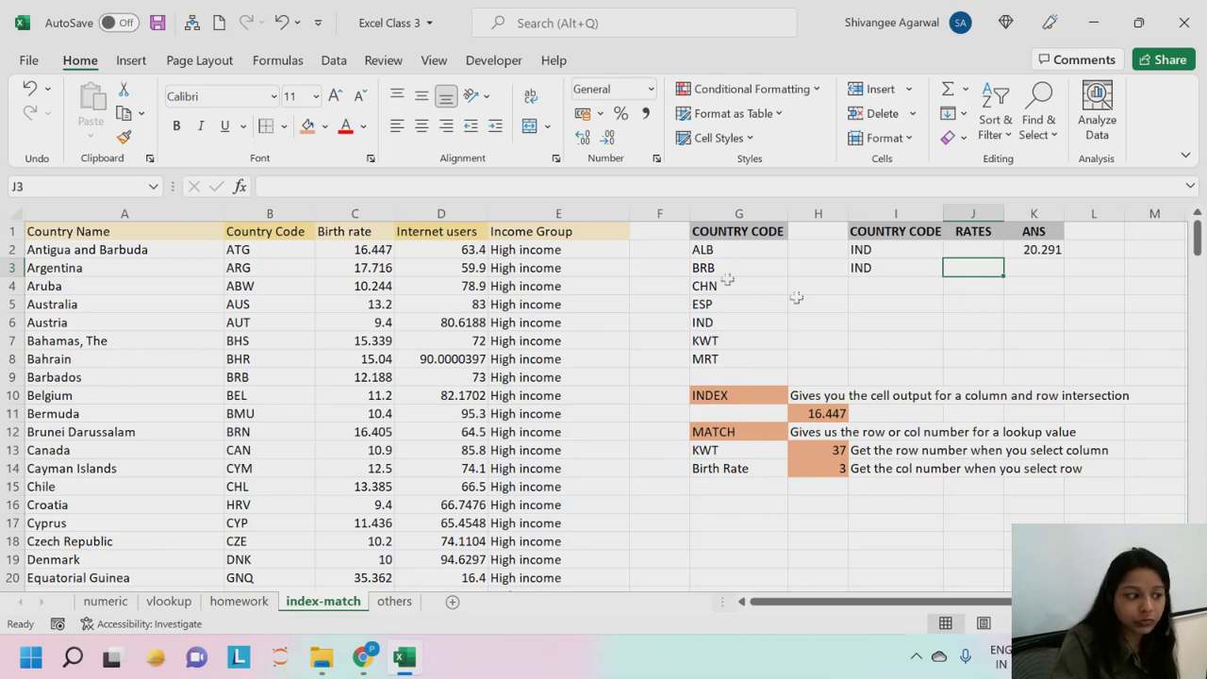
click(440, 215)
click(964, 266)
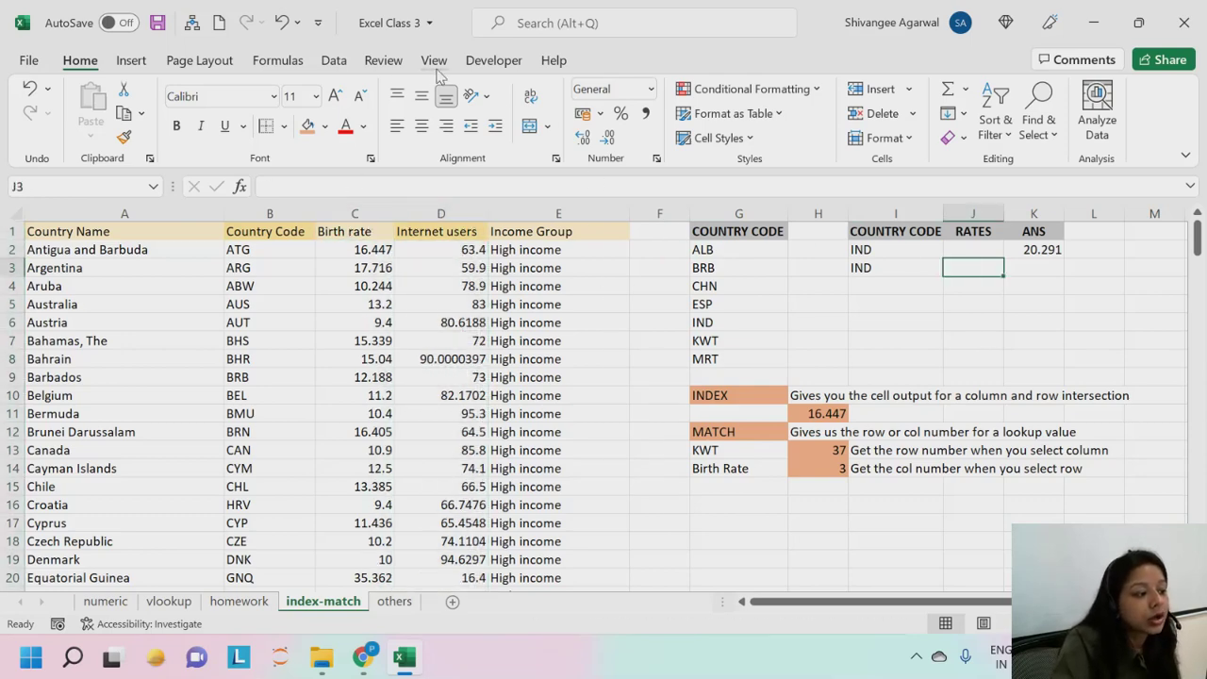
Step: Give J3 a data-validation list sourced from the headers C1:D1
click(333, 60)
click(779, 138)
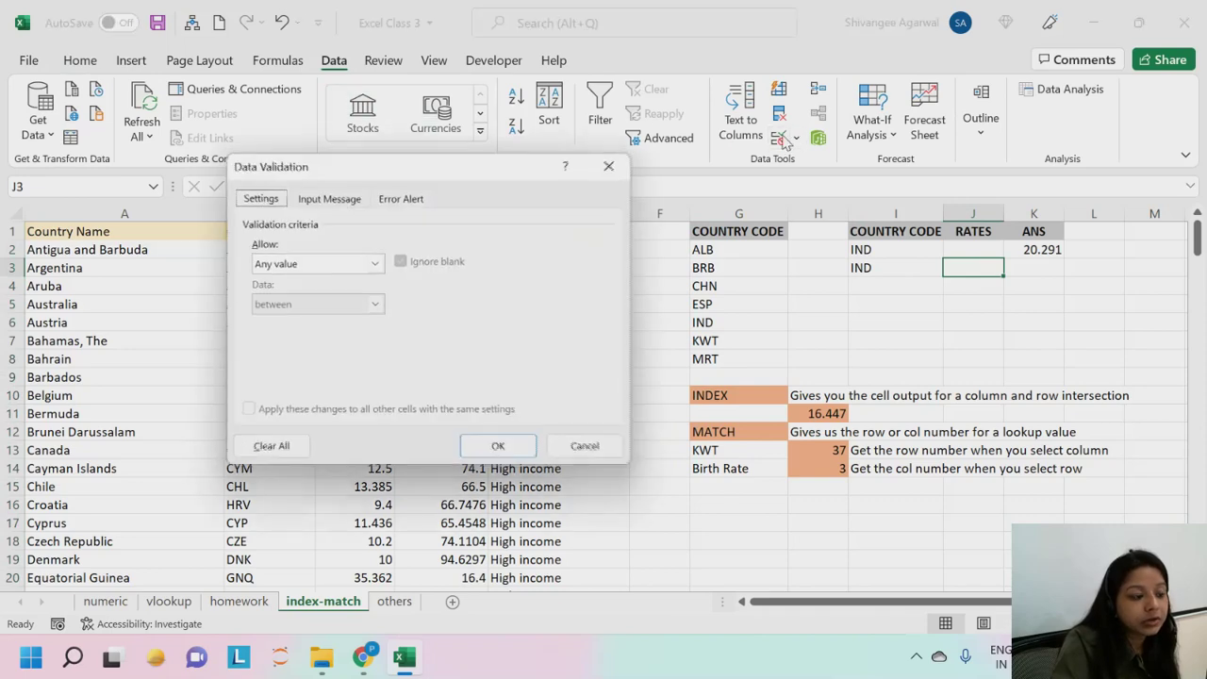
drag(382, 174, 608, 103)
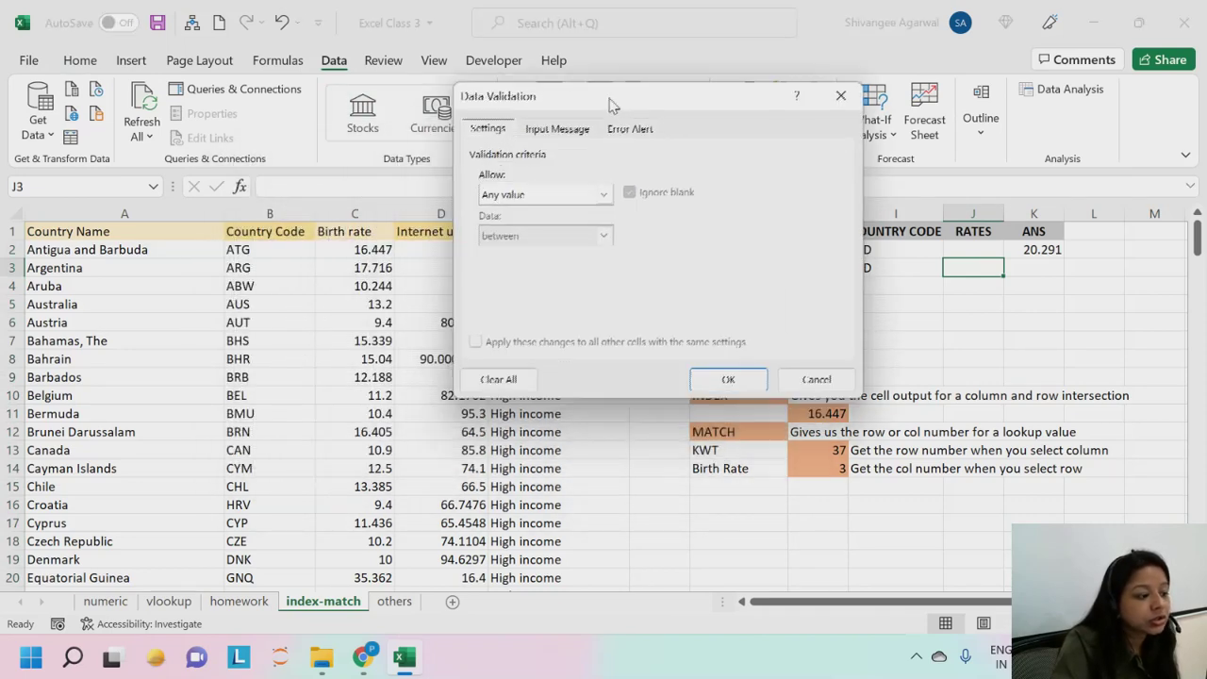
click(604, 195)
click(577, 251)
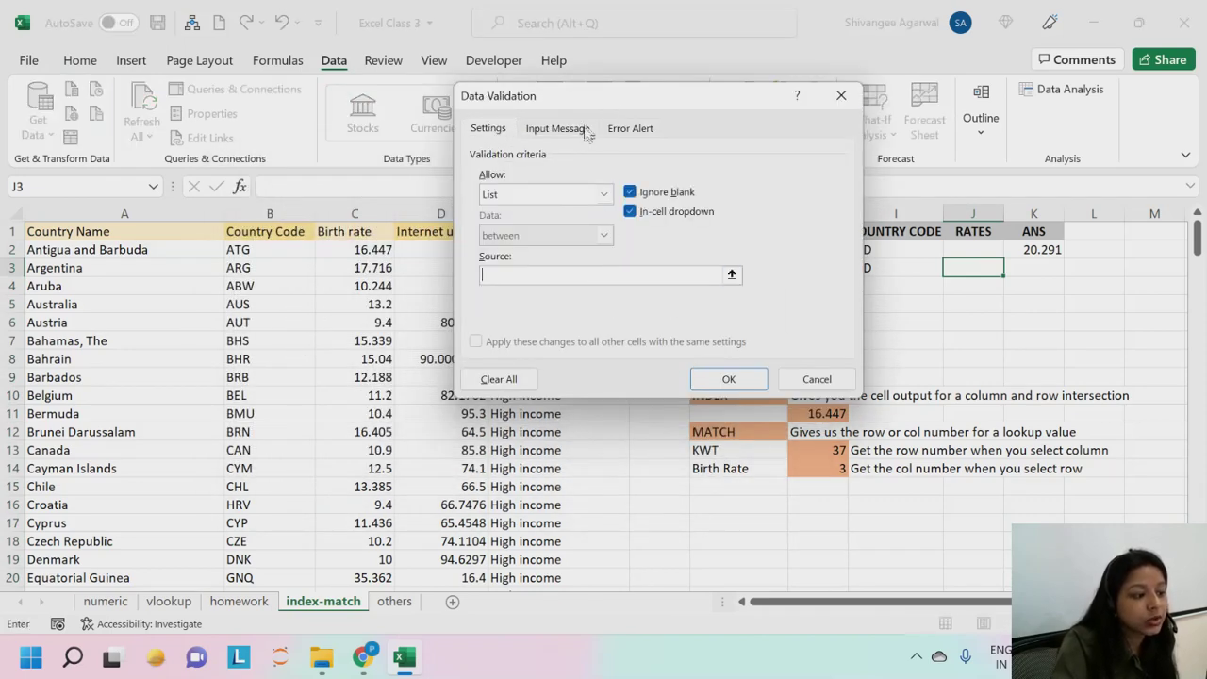
drag(351, 231, 442, 223)
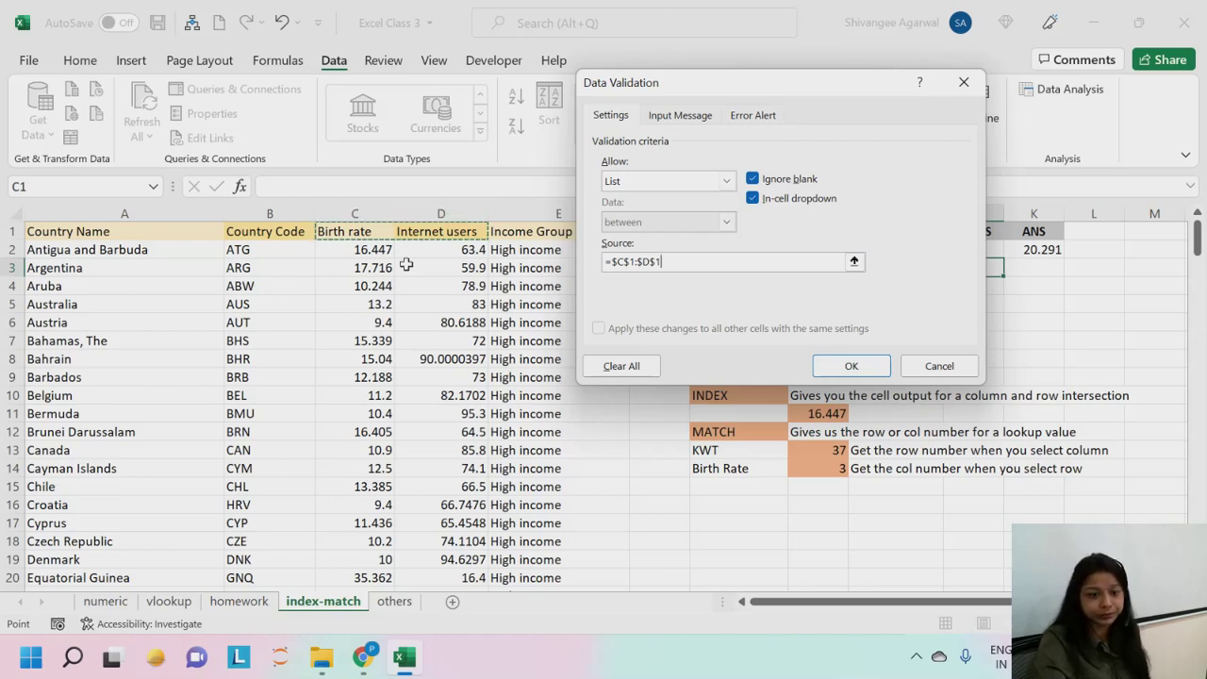
click(850, 366)
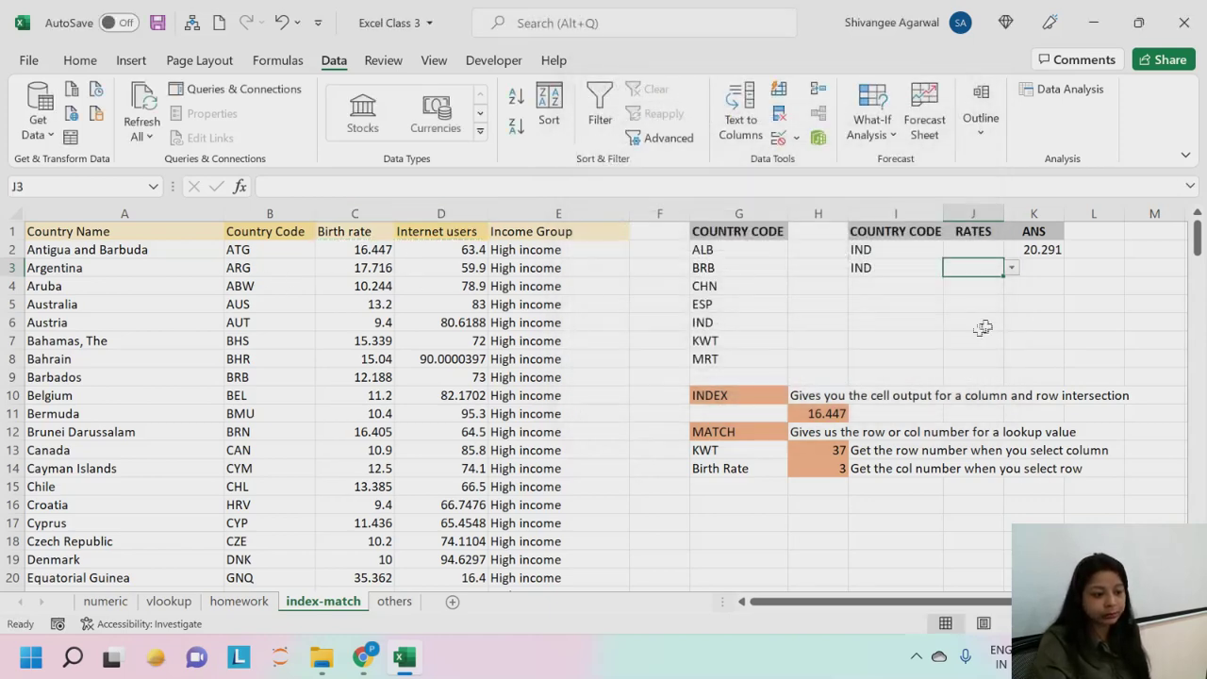
Step: Choose Internet users as J3's rate from its new dropdown
click(1011, 269)
click(975, 297)
click(1013, 269)
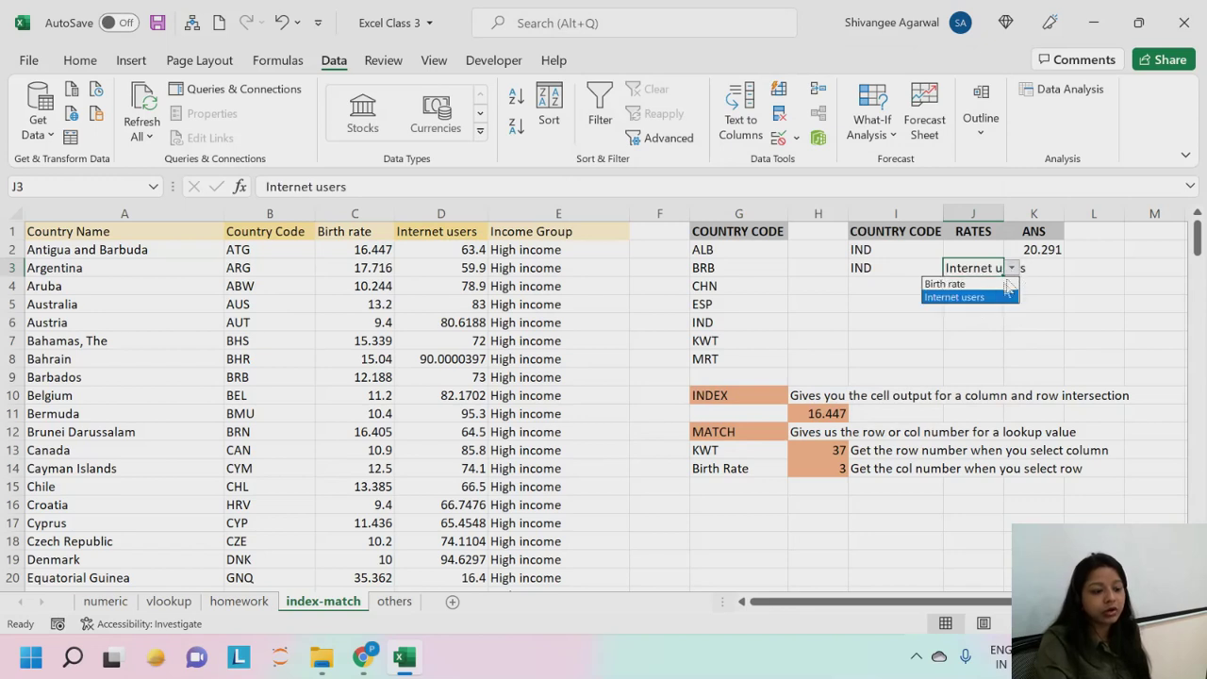
click(990, 297)
click(1028, 304)
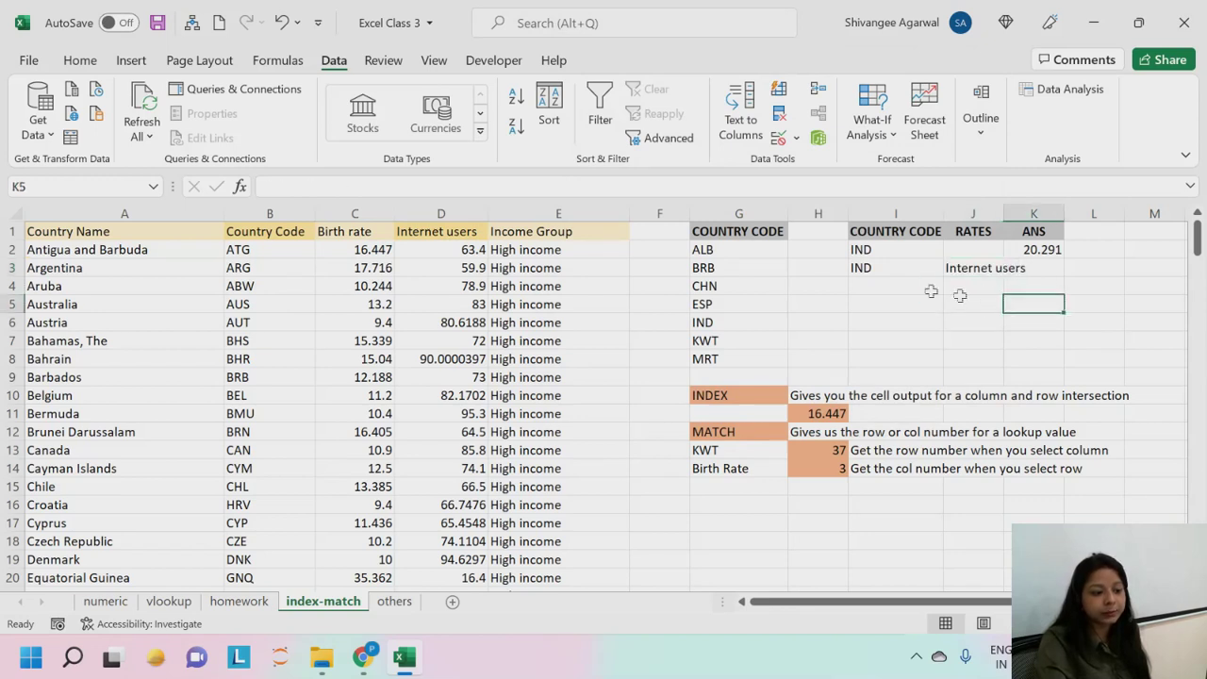
Step: Narrow columns F and H by dragging their header borders left
double_click(848, 216)
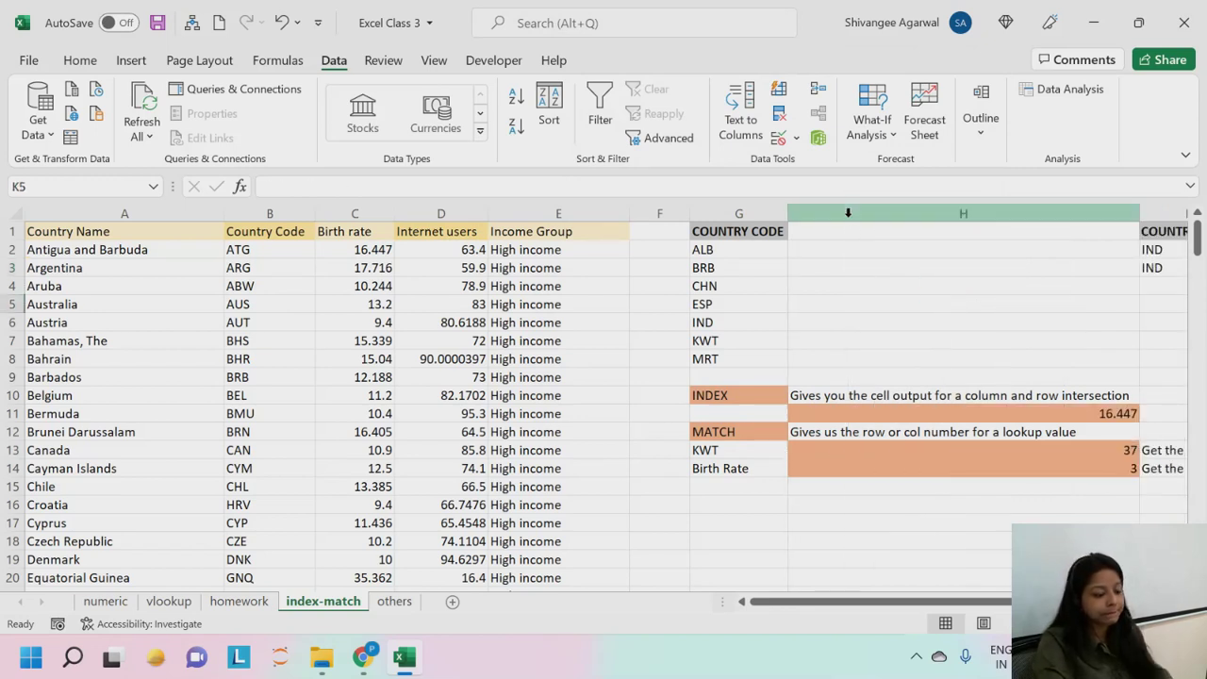
key(ctrl+z)
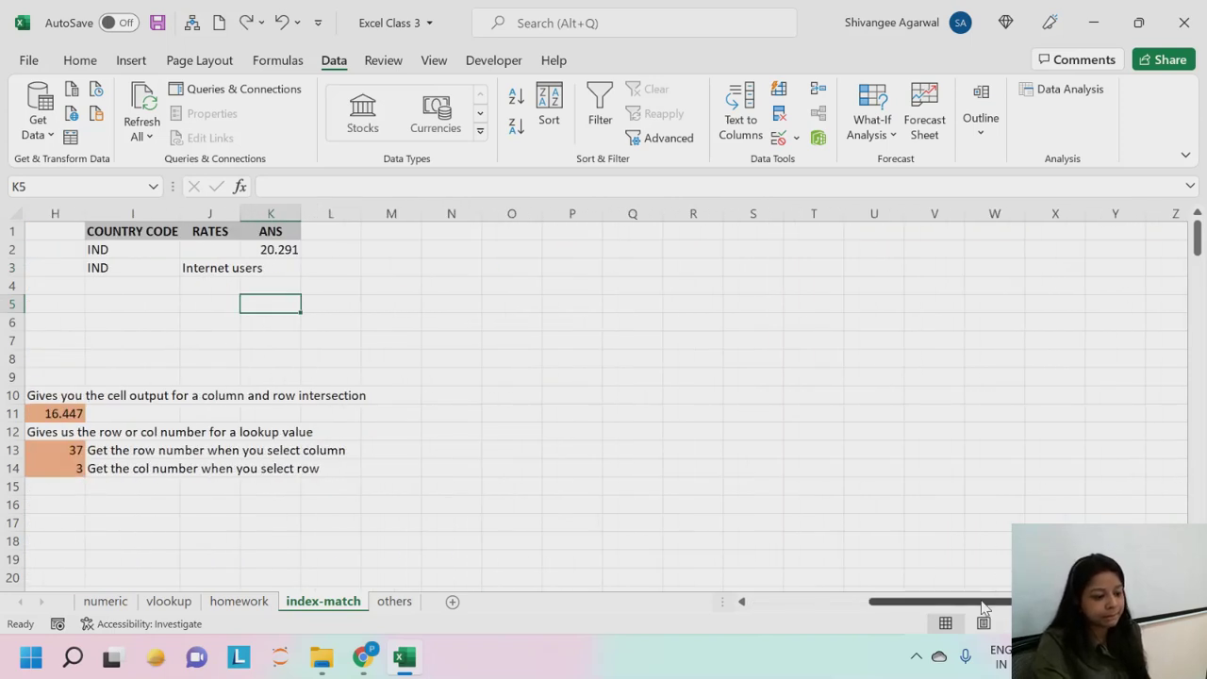
drag(891, 603, 763, 630)
click(970, 268)
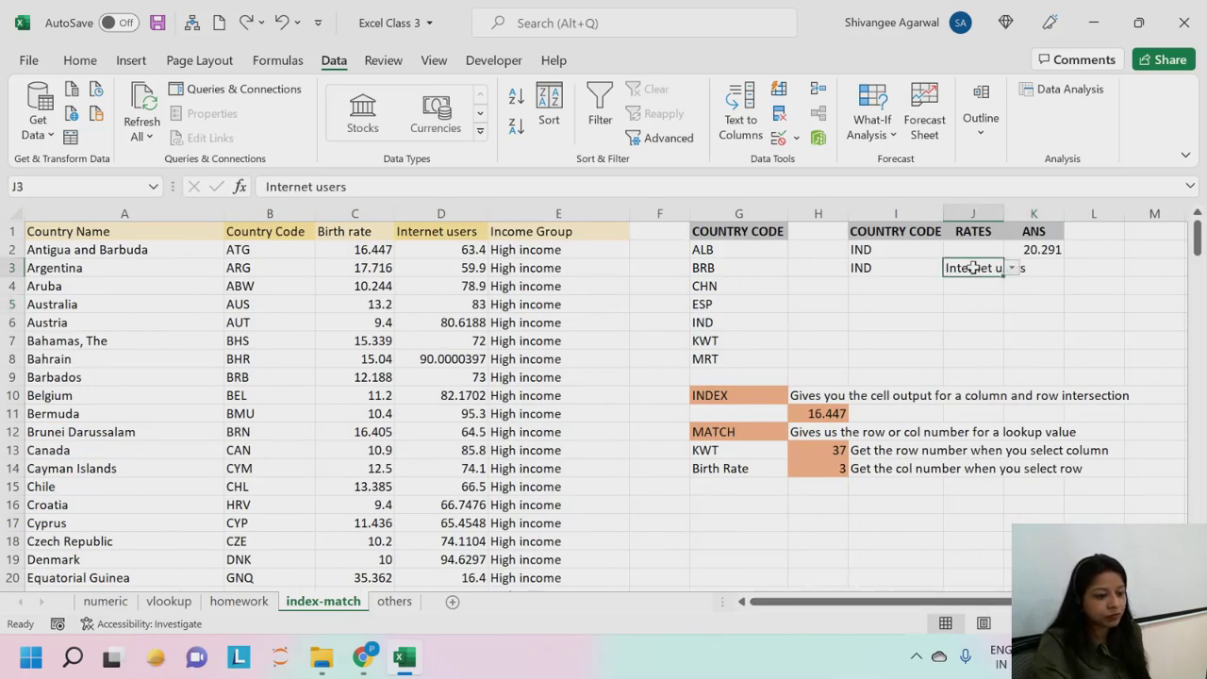
drag(848, 214, 828, 214)
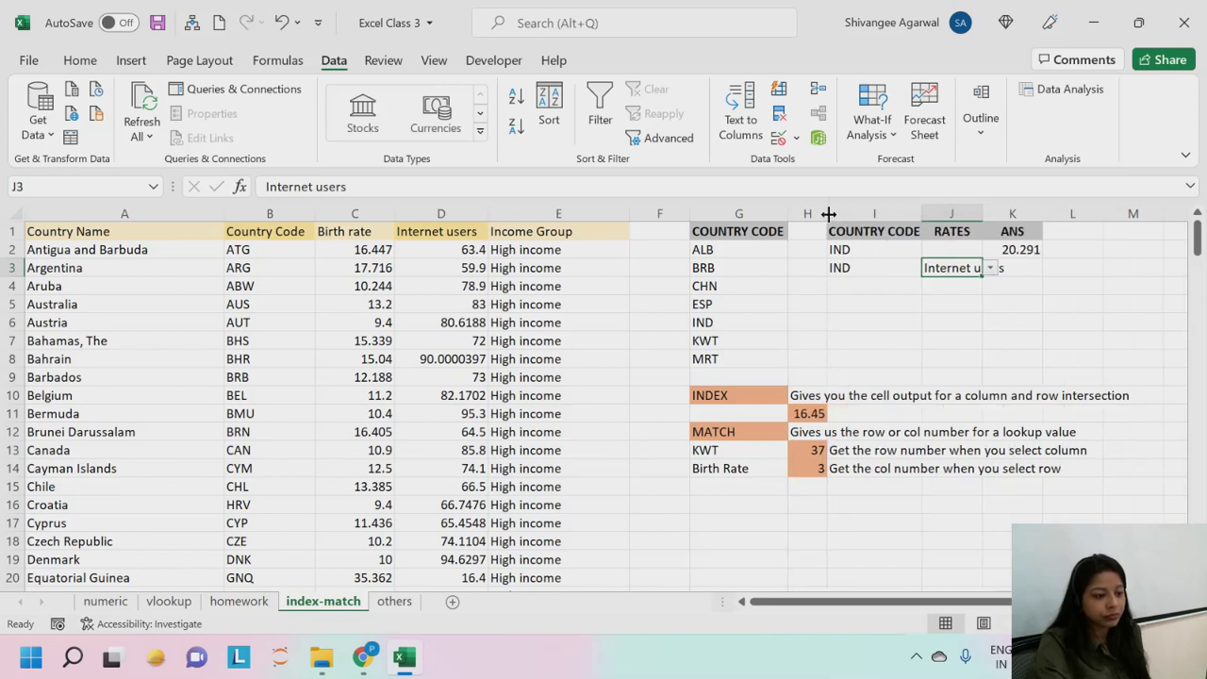
drag(691, 214, 666, 214)
Step: Test J3's rate dropdown by choosing Birth rate, then switching back to Internet users
click(965, 268)
click(929, 292)
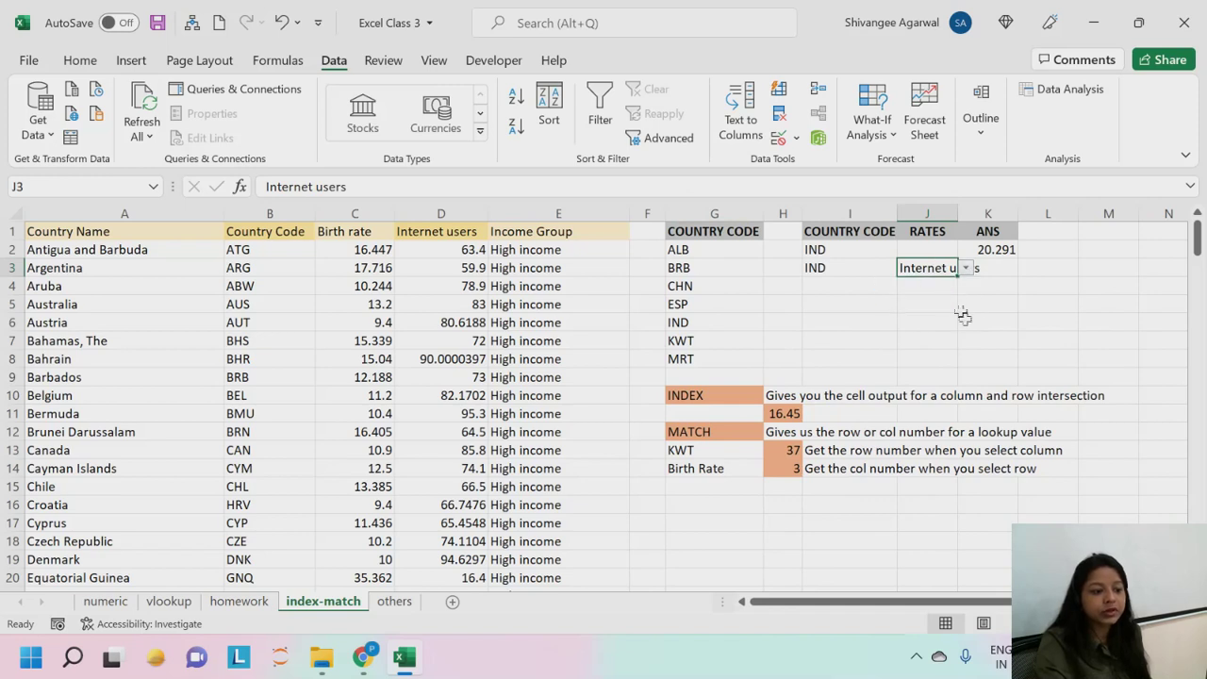
click(971, 319)
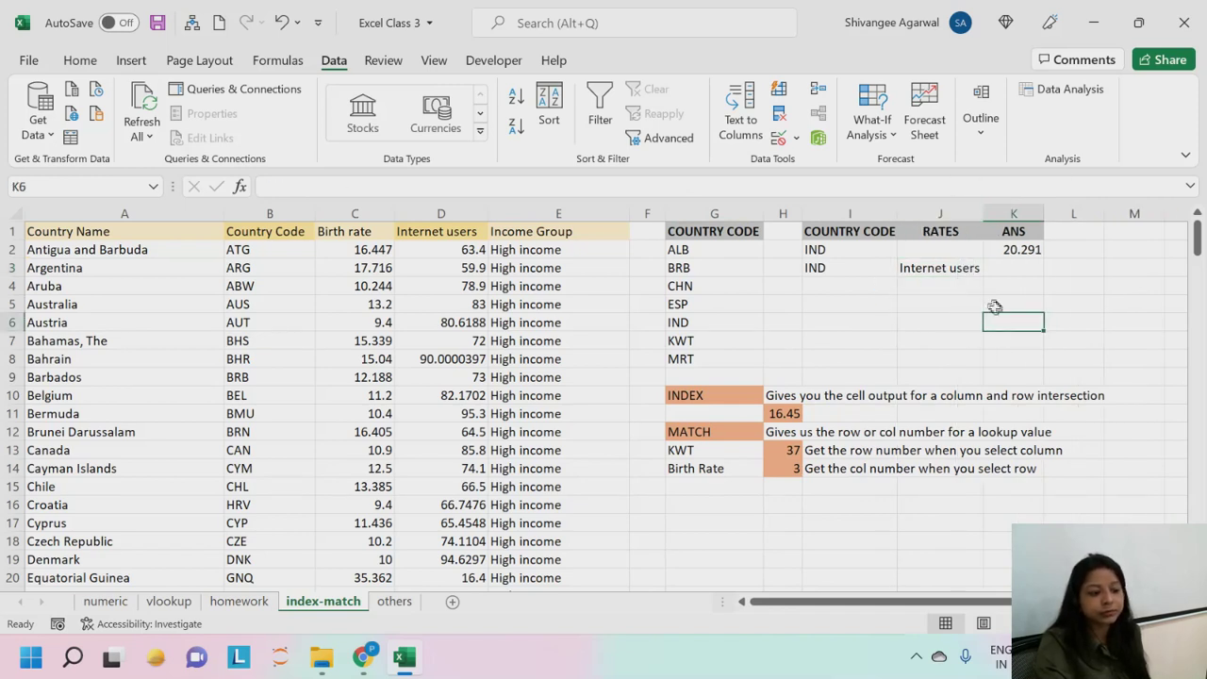
click(980, 268)
click(991, 268)
click(934, 281)
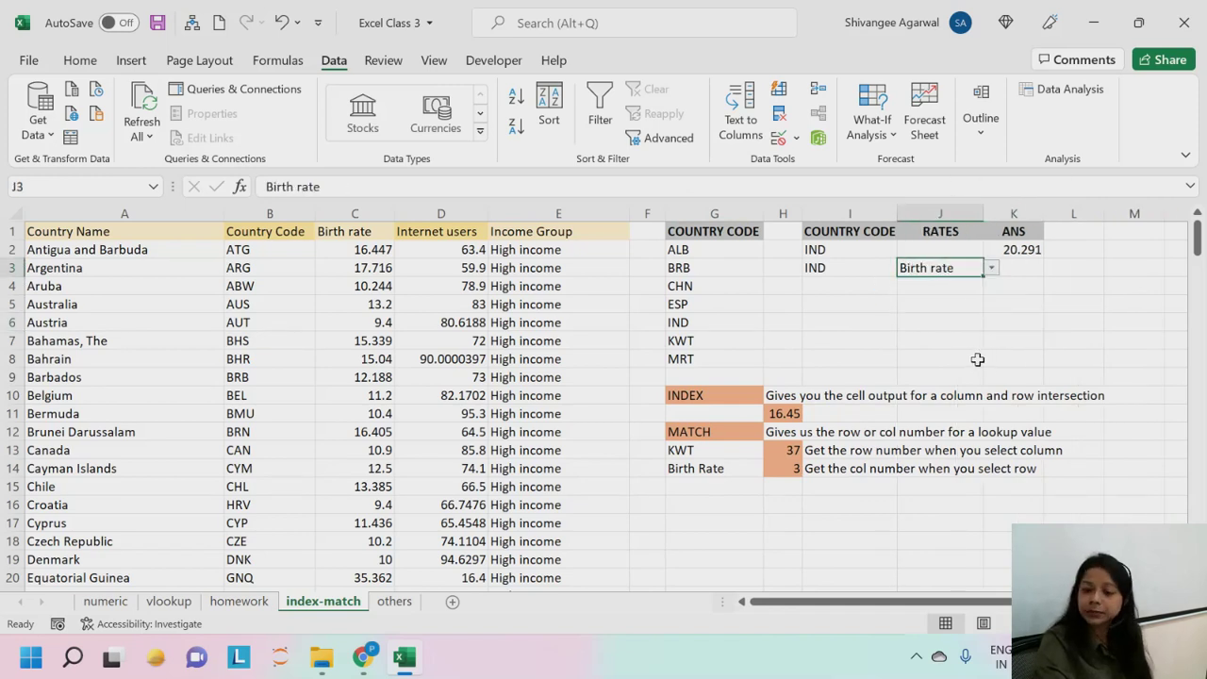
click(1022, 267)
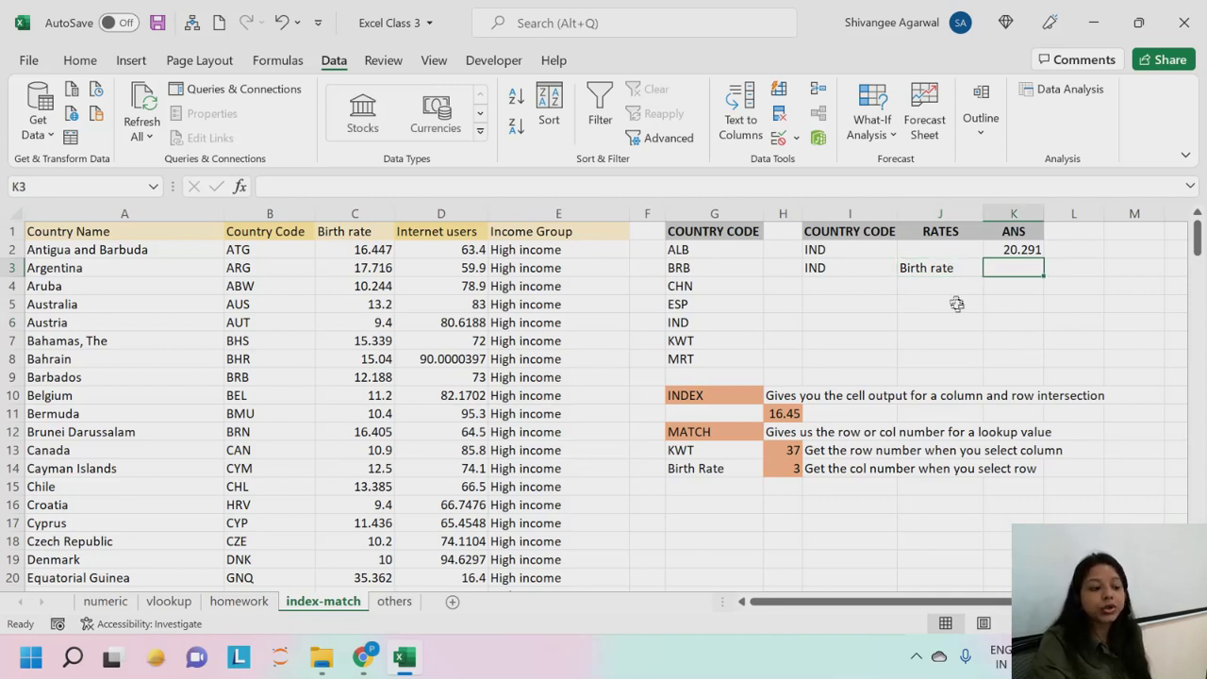
click(848, 268)
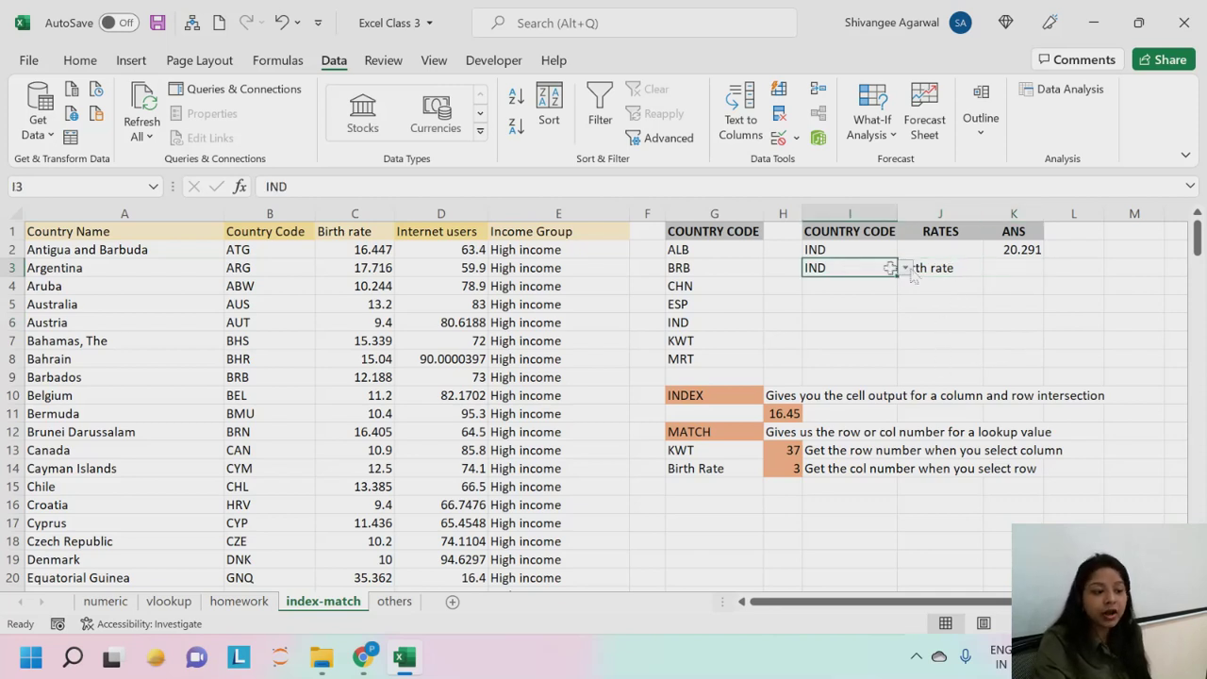
click(969, 264)
click(993, 269)
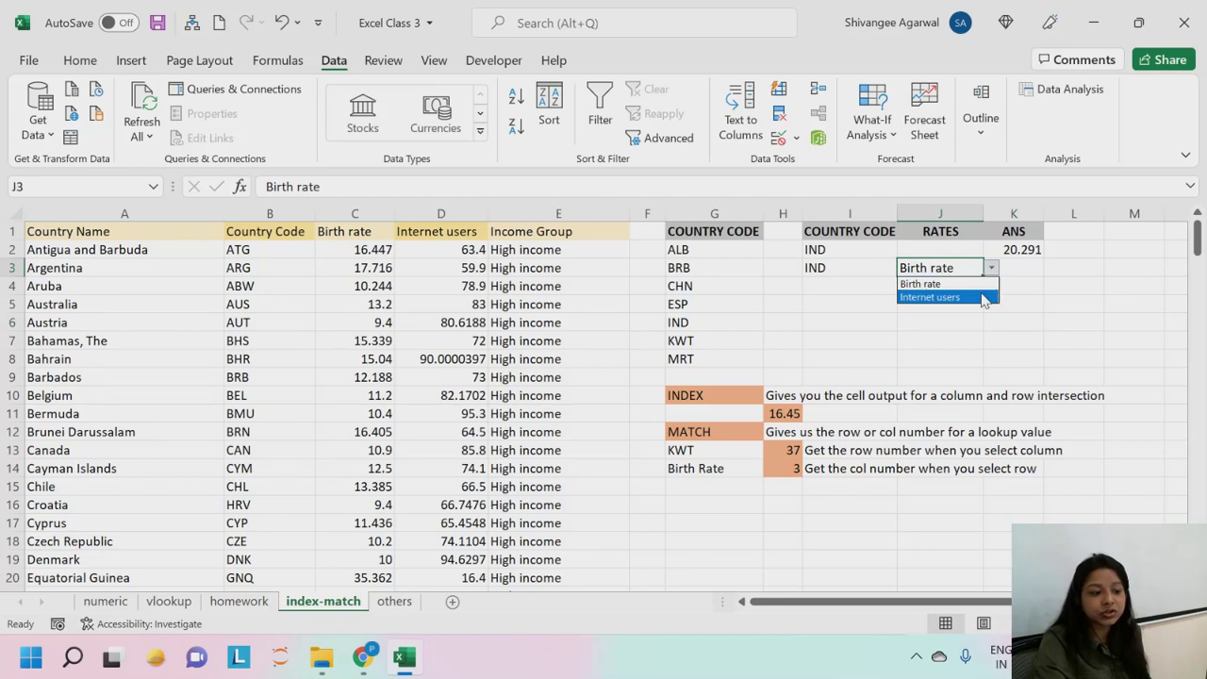
click(981, 296)
click(1023, 271)
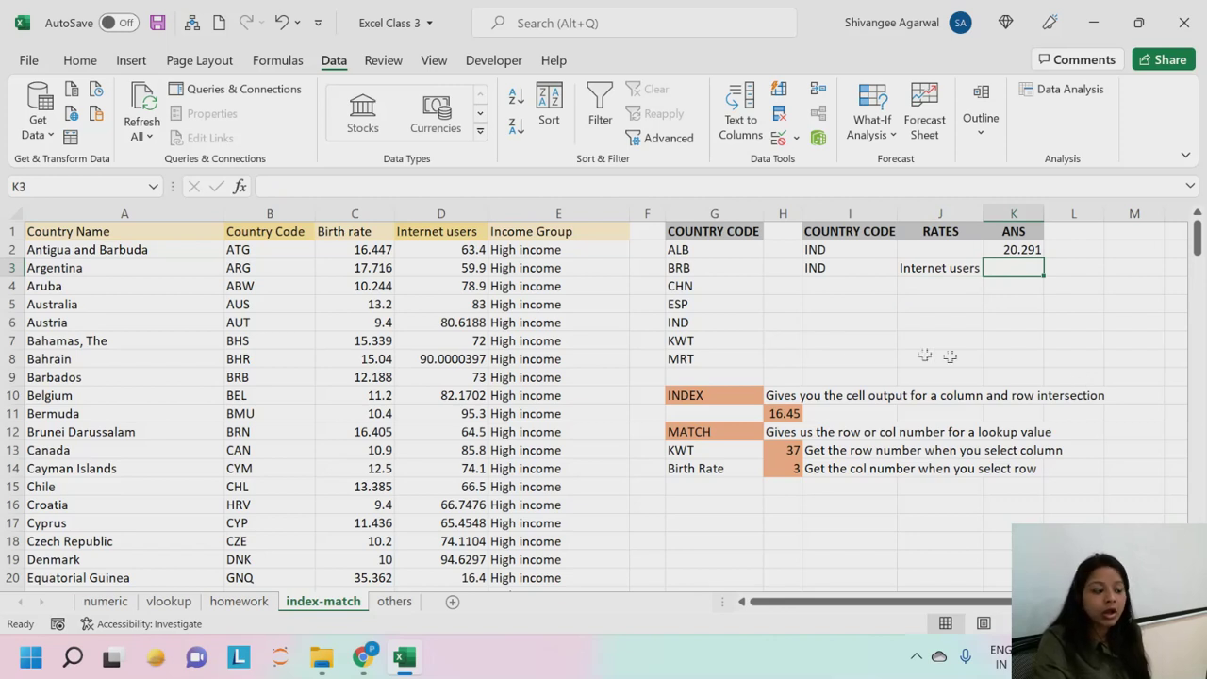
Step: Set I3's country code to BRB and highlight Barbados's row in the table
click(865, 268)
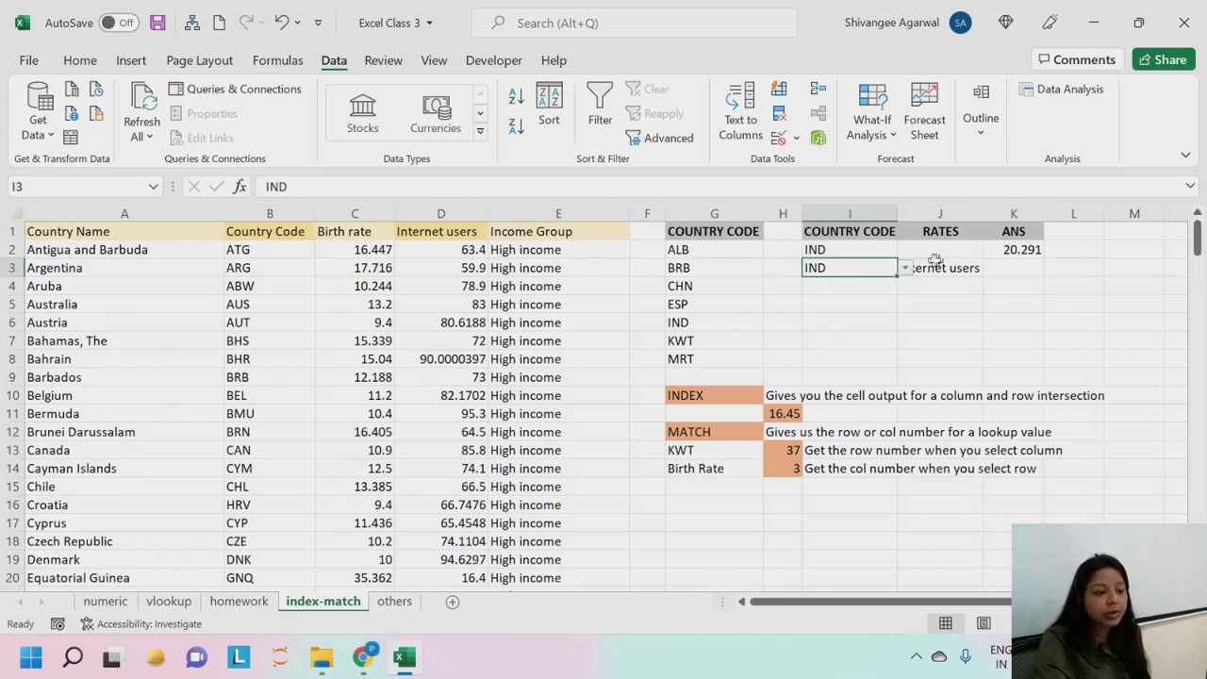
click(905, 268)
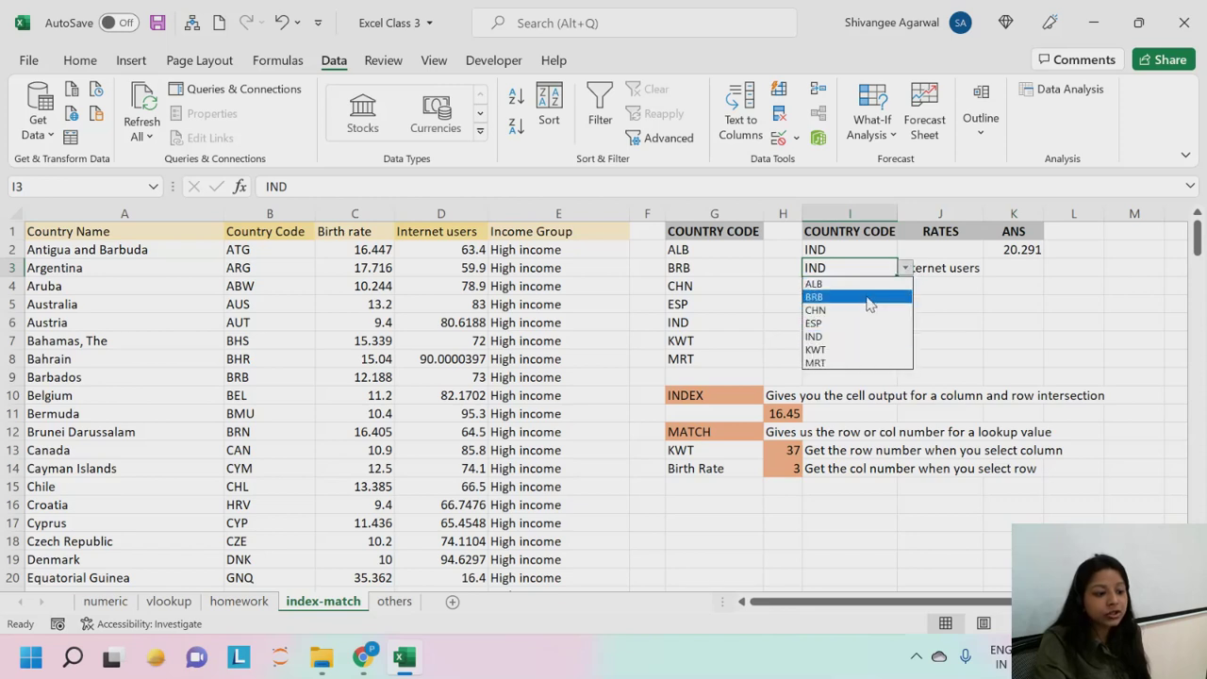
click(877, 297)
drag(111, 383, 587, 368)
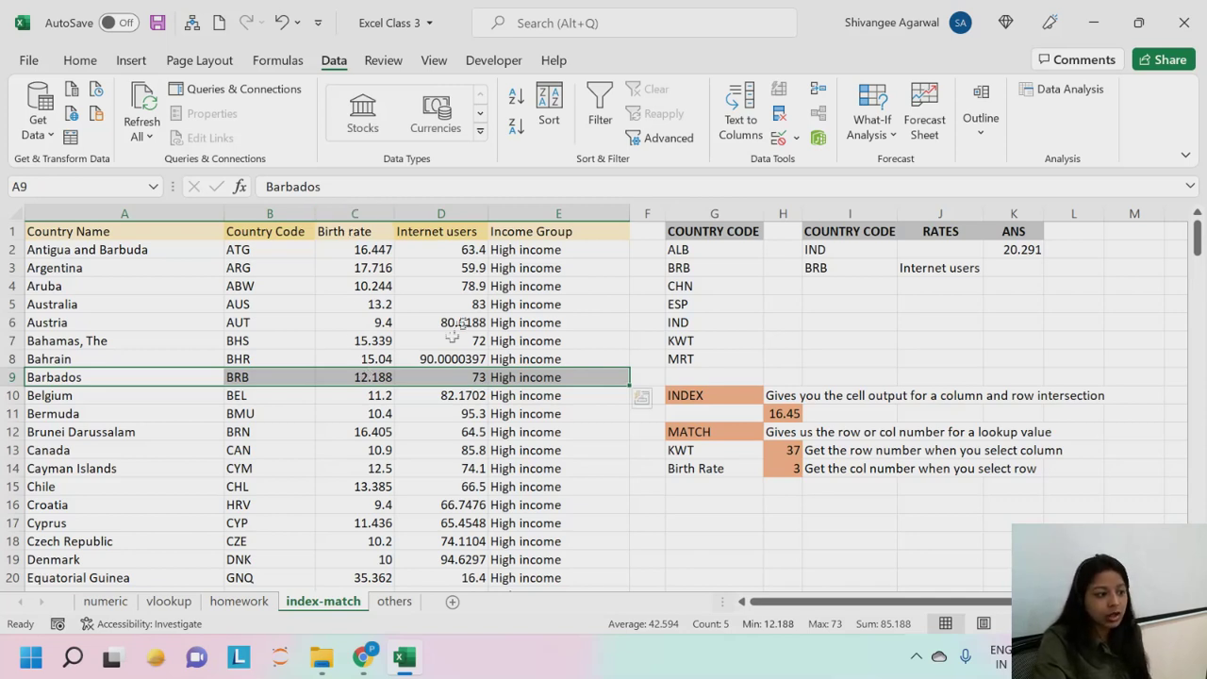
drag(17, 381, 565, 373)
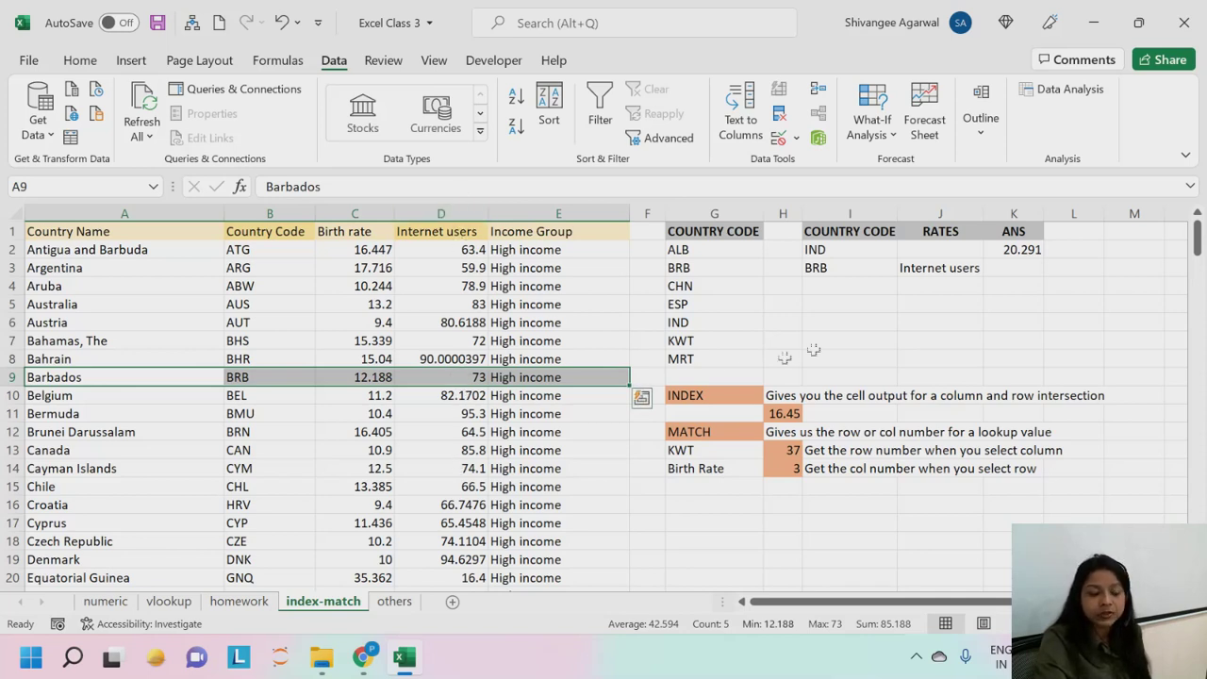
click(1017, 271)
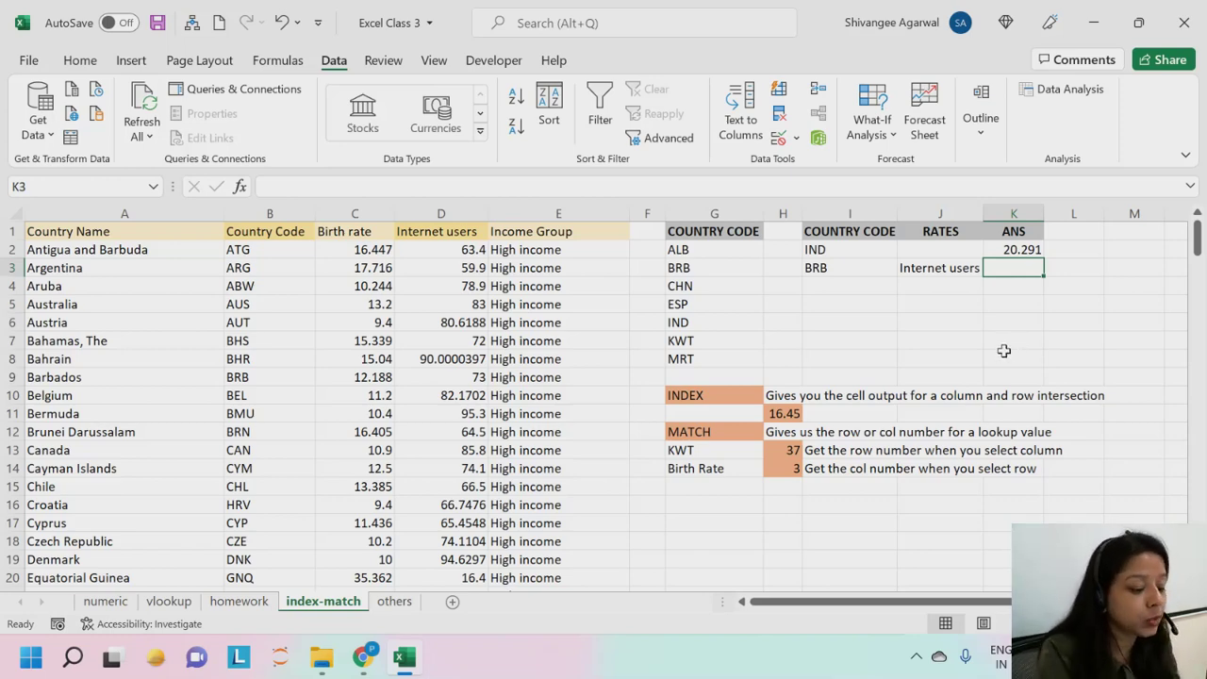
Step: Start K3's formula as =INDEX(A1:E196, followed by a nested MATCH(
text(=INDEX)
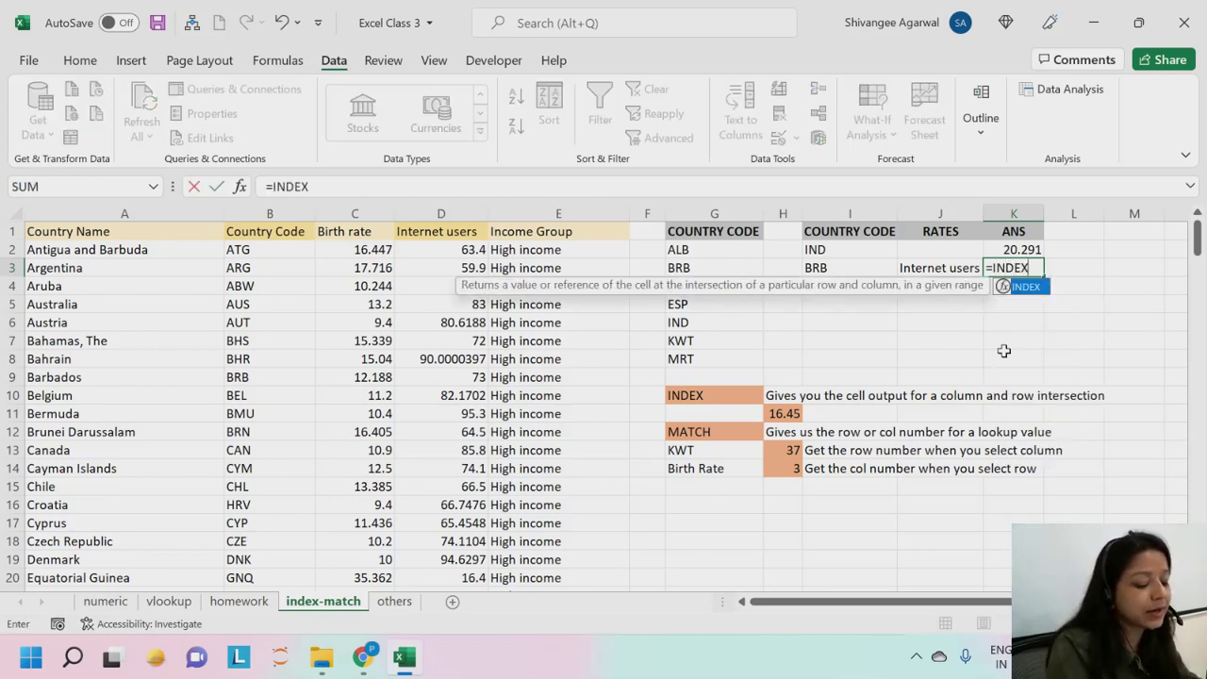
text(()
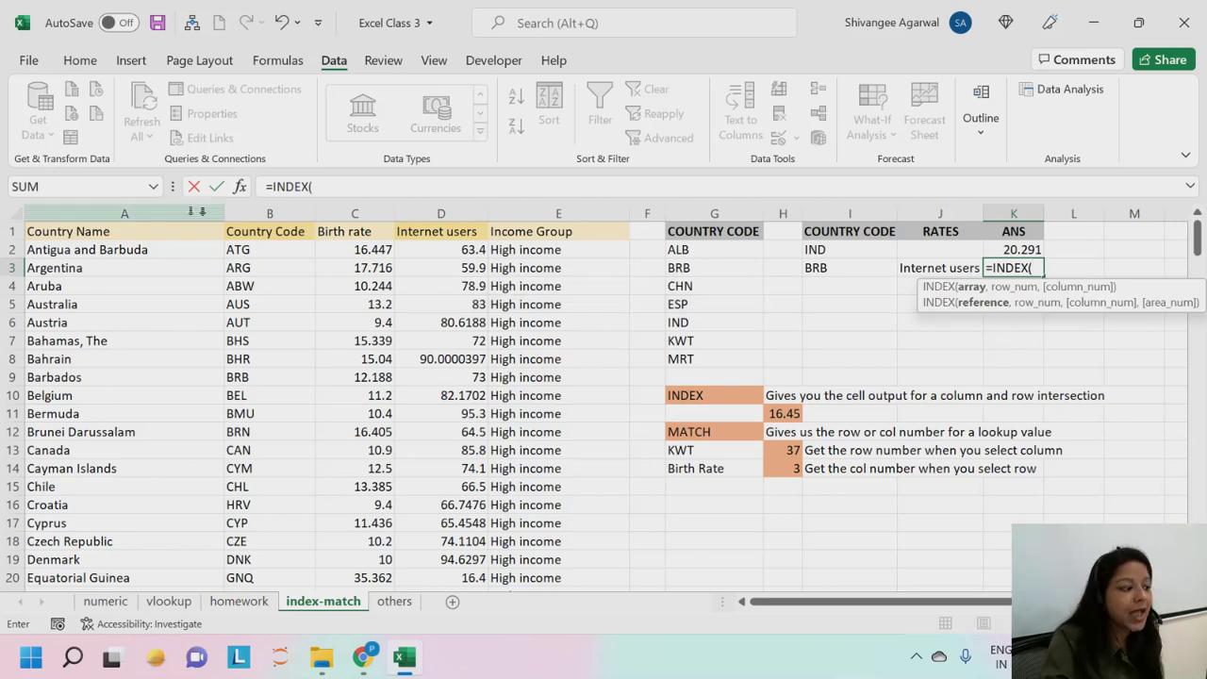
click(141, 235)
key(ctrl+shift+Right)
key(ctrl+shift+Down)
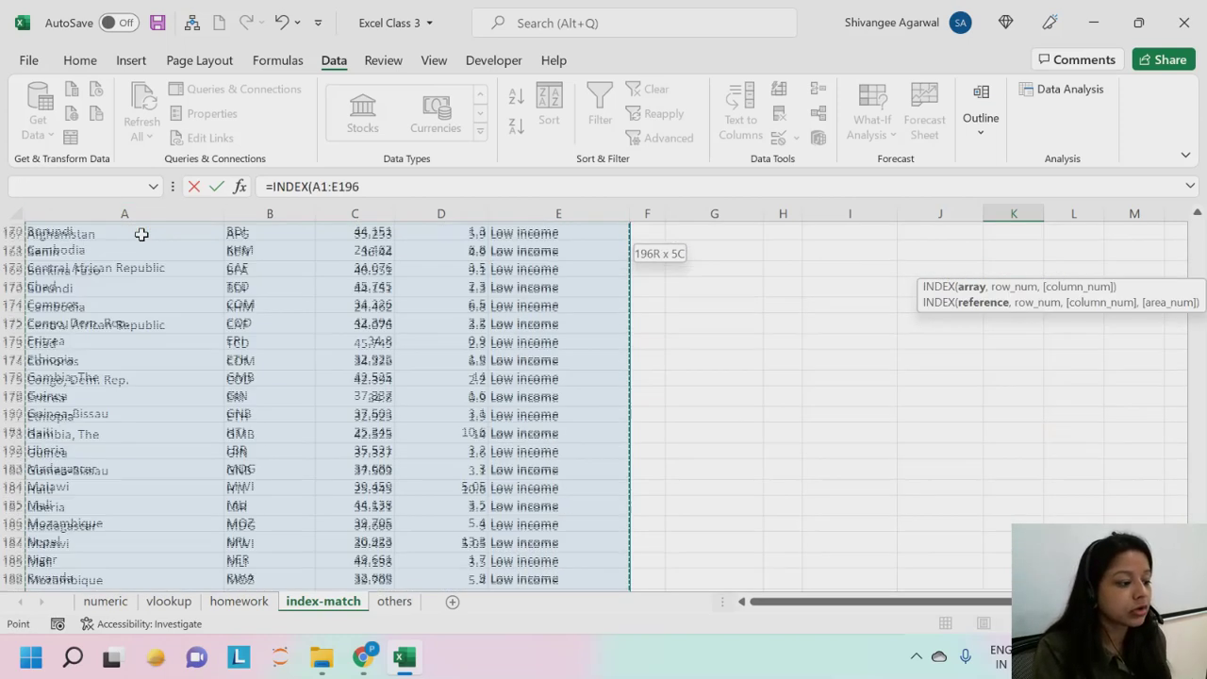
scroll(141, 234, up, 20)
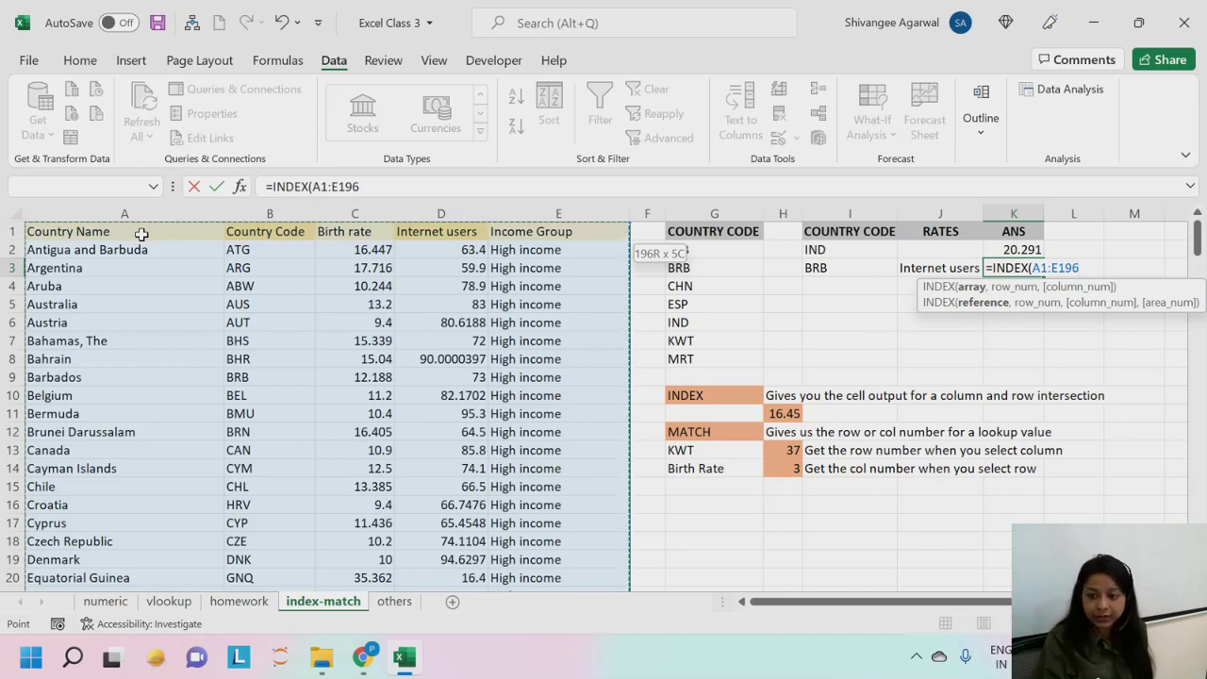
text(,)
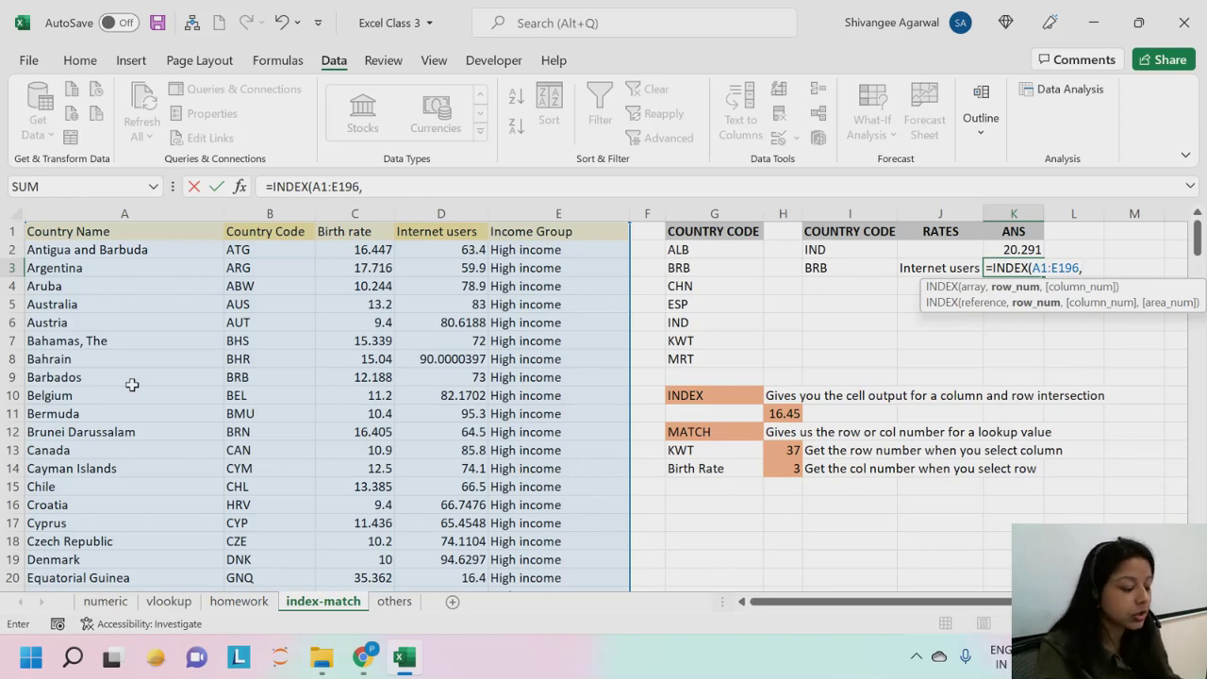
text(MATCH()
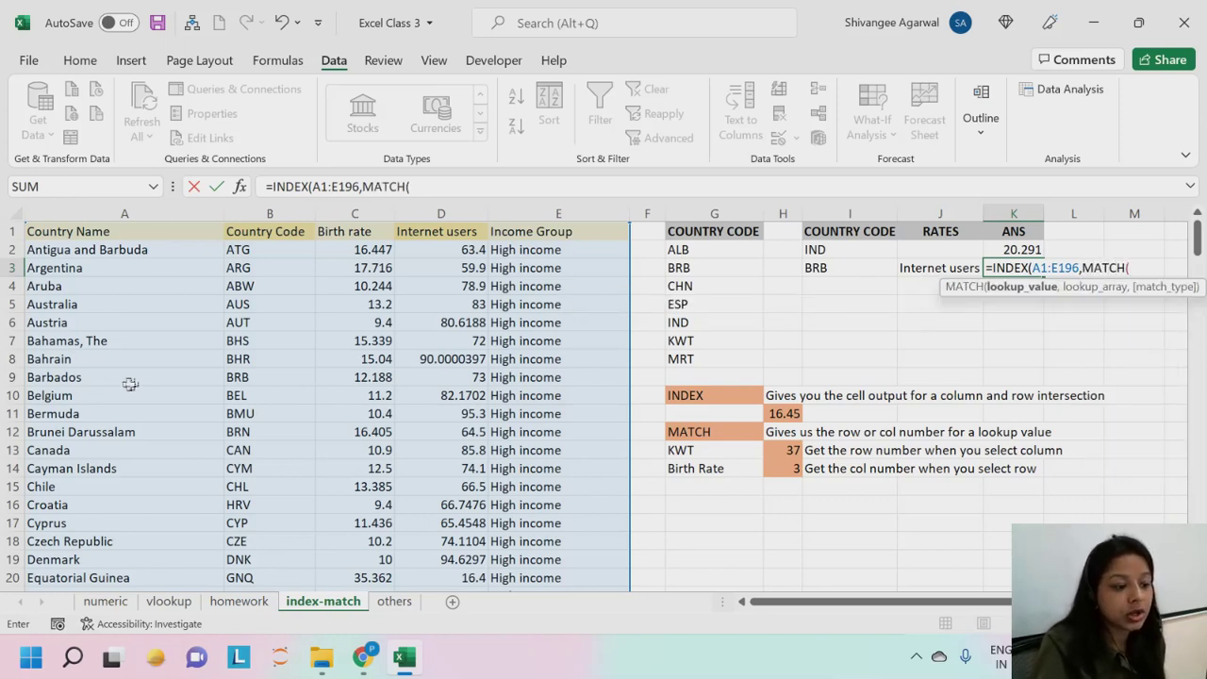
Step: Complete the row lookup as MATCH(I3,B1:B196,0) with exact match and close it
click(817, 269)
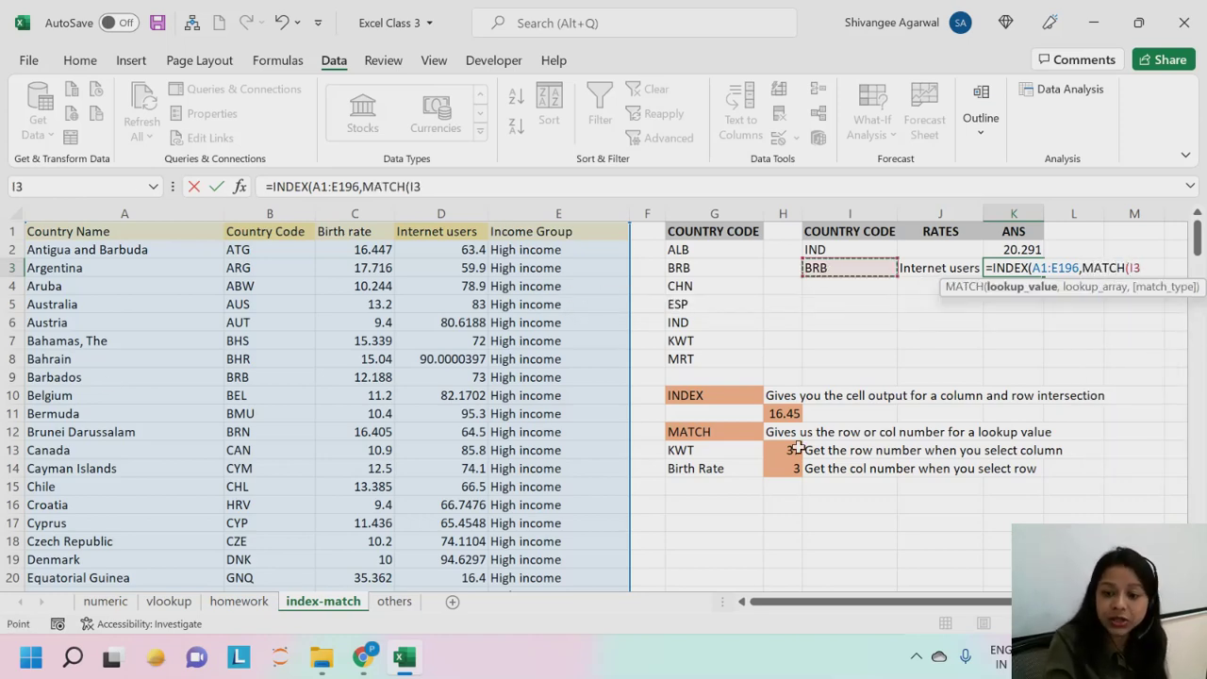
text(,)
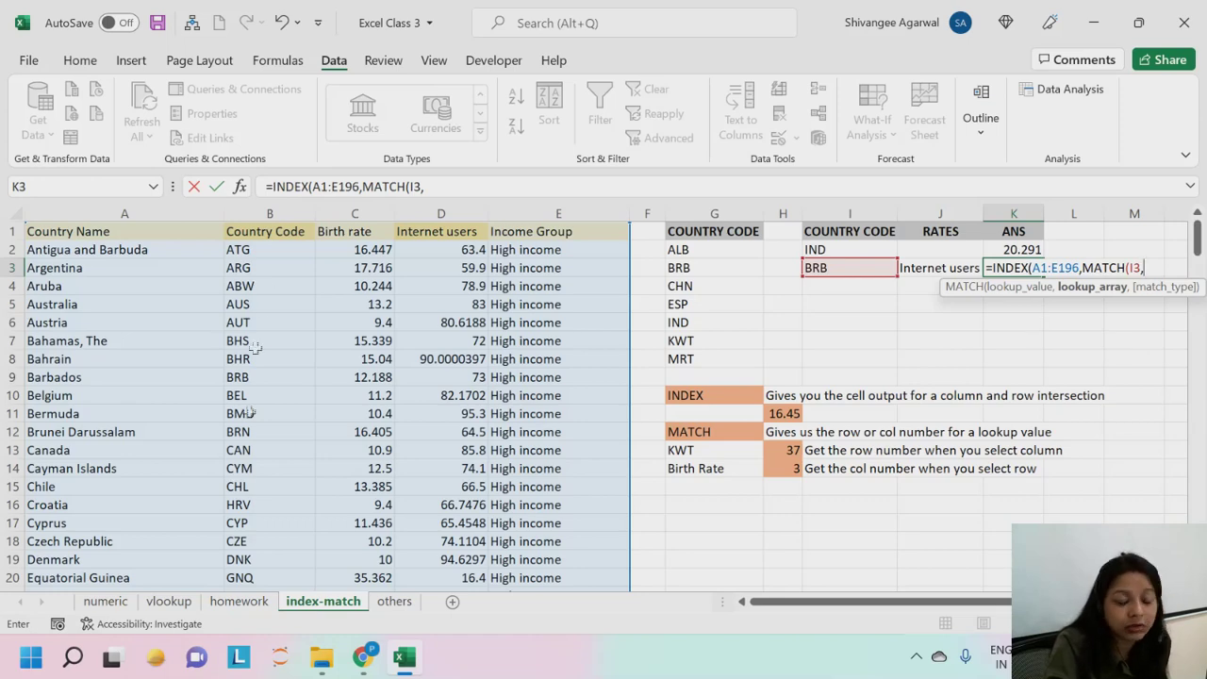
click(269, 231)
key(ctrl+shift+Down)
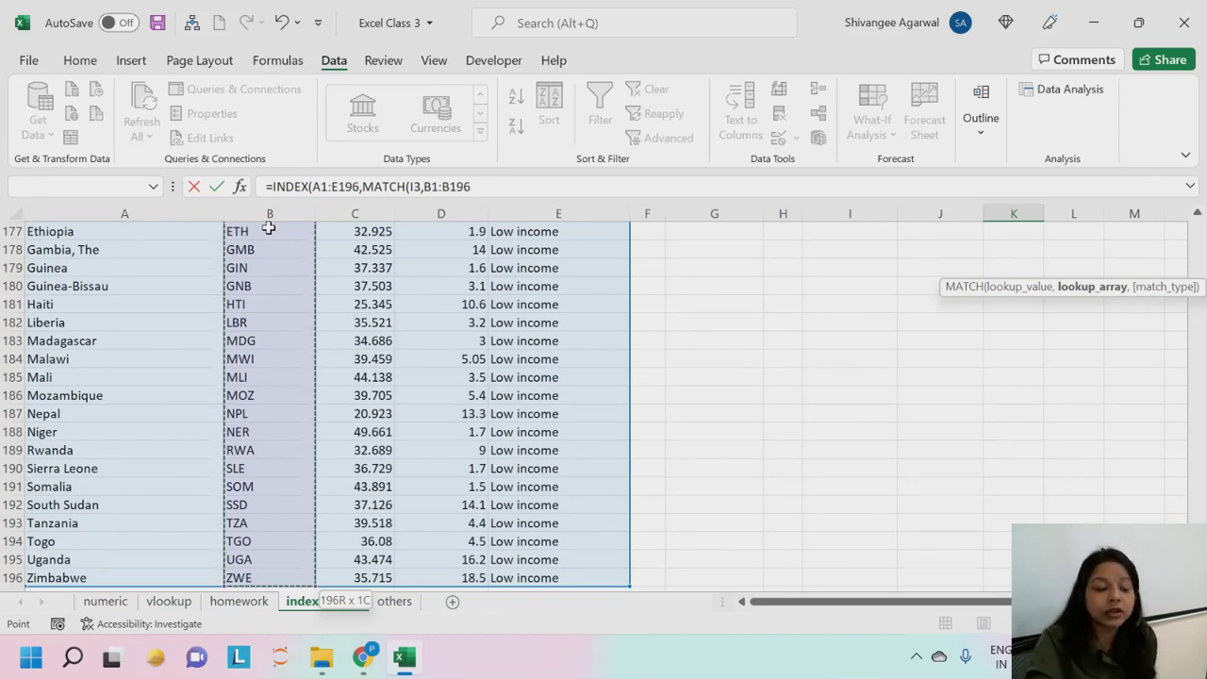
scroll(314, 288, down, 10)
scroll(316, 294, up, 20)
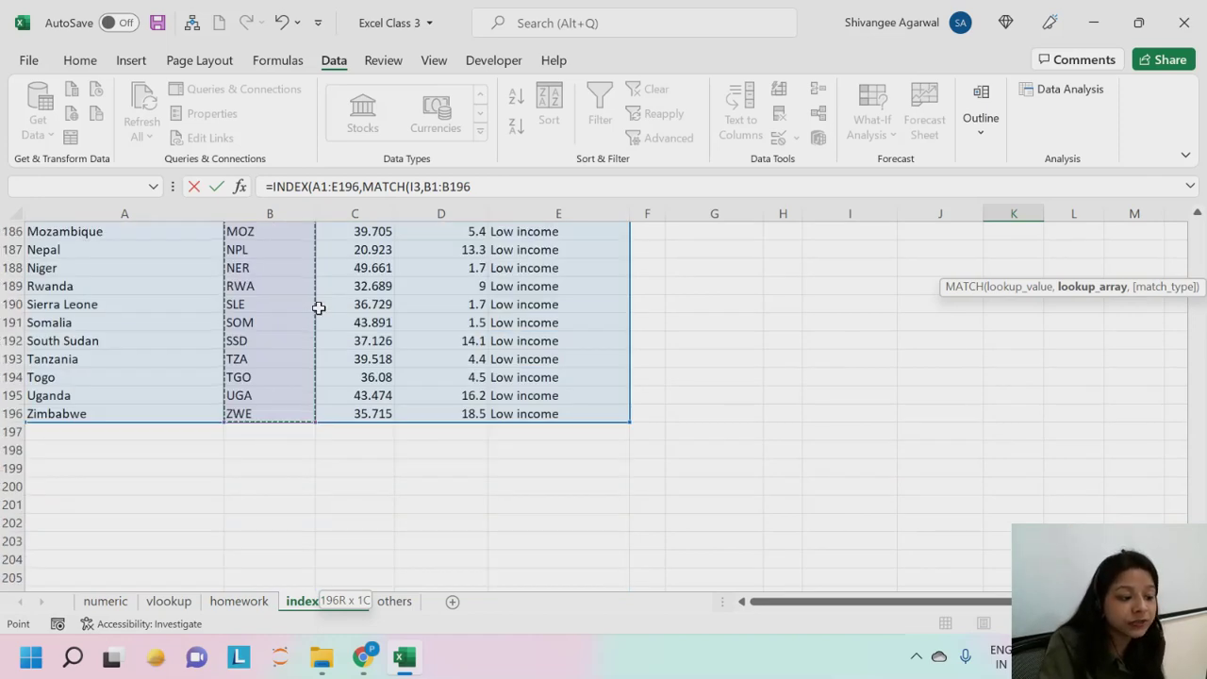
scroll(320, 305, up, 20)
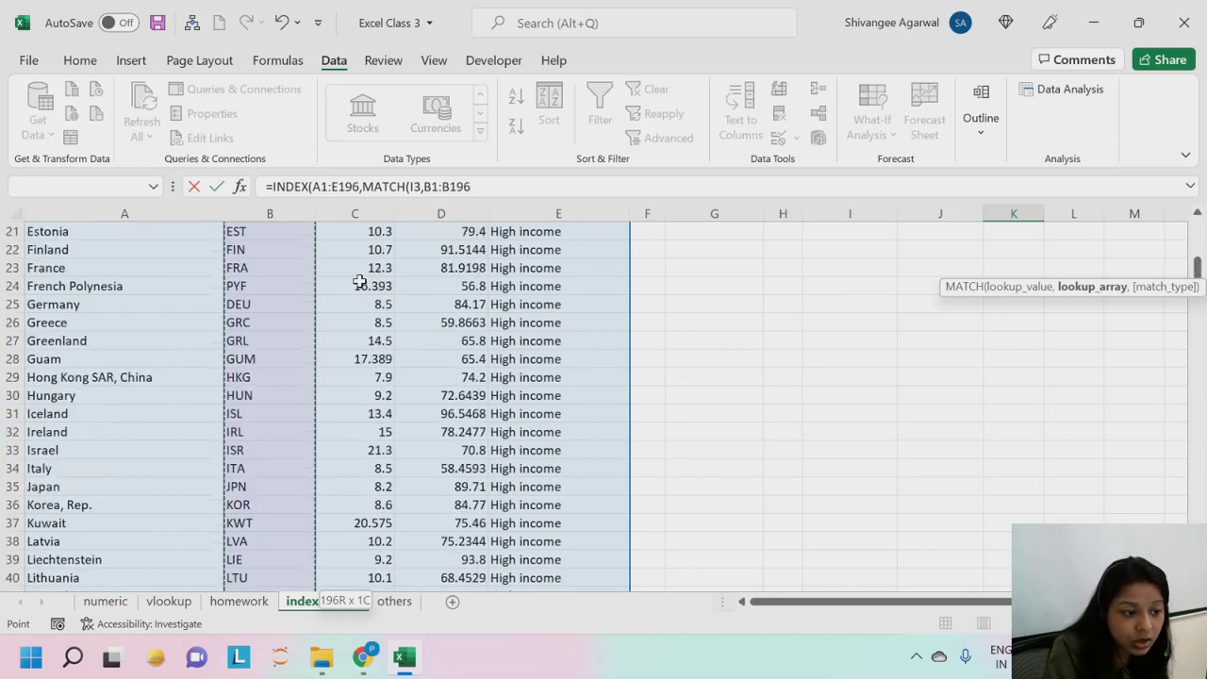
scroll(366, 276, up, 2)
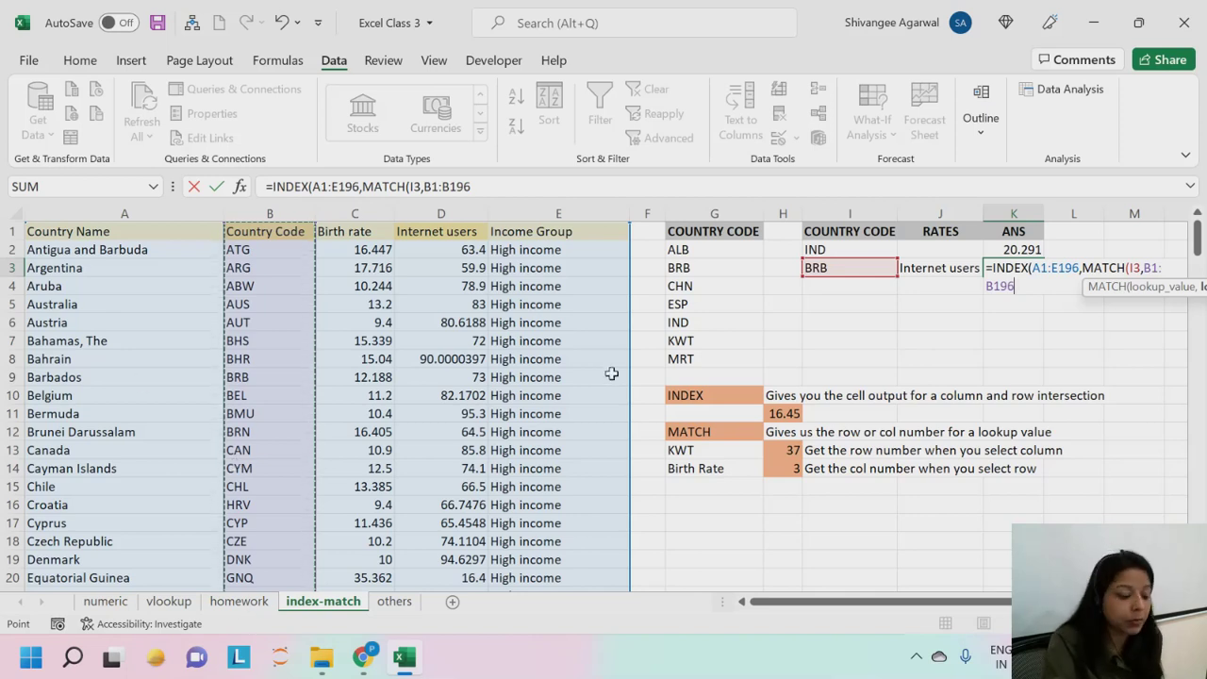
text(,)
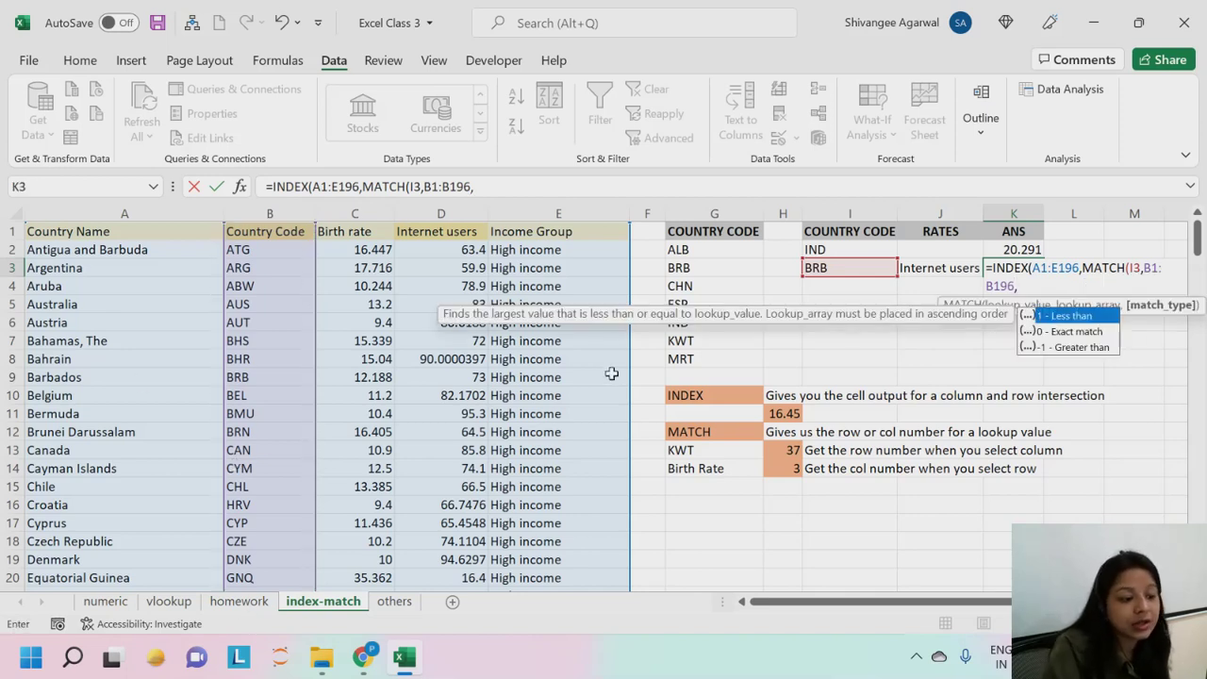
click(1092, 341)
double_click(1090, 332)
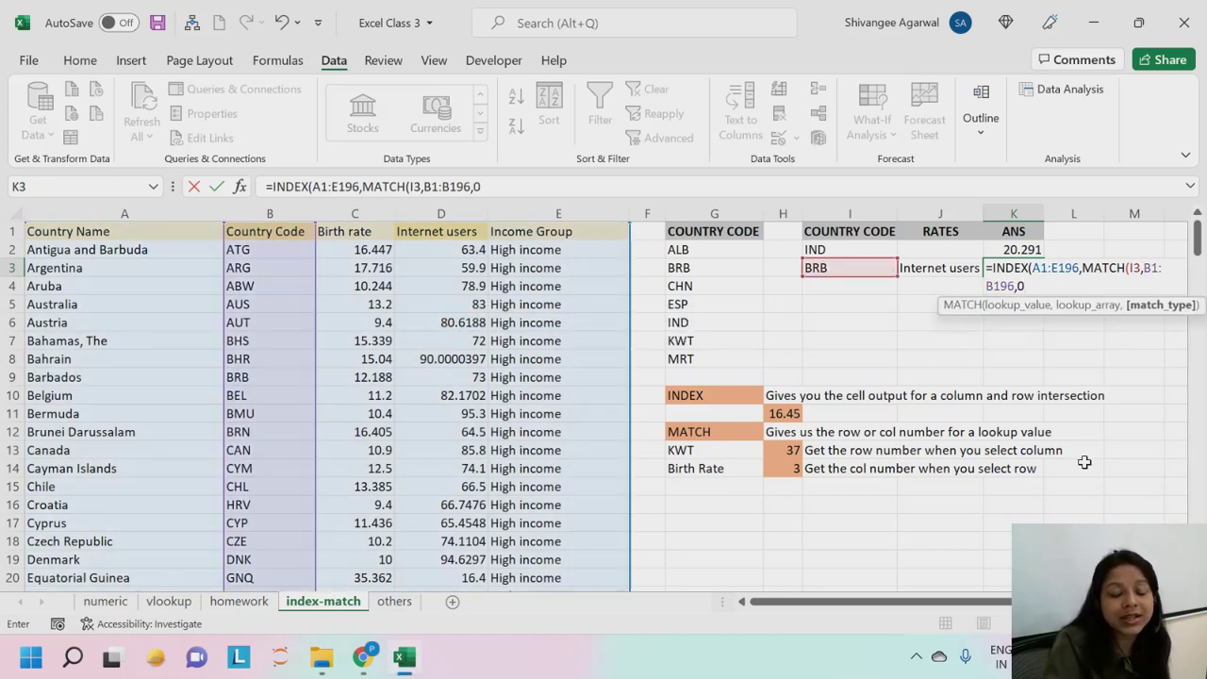
text())
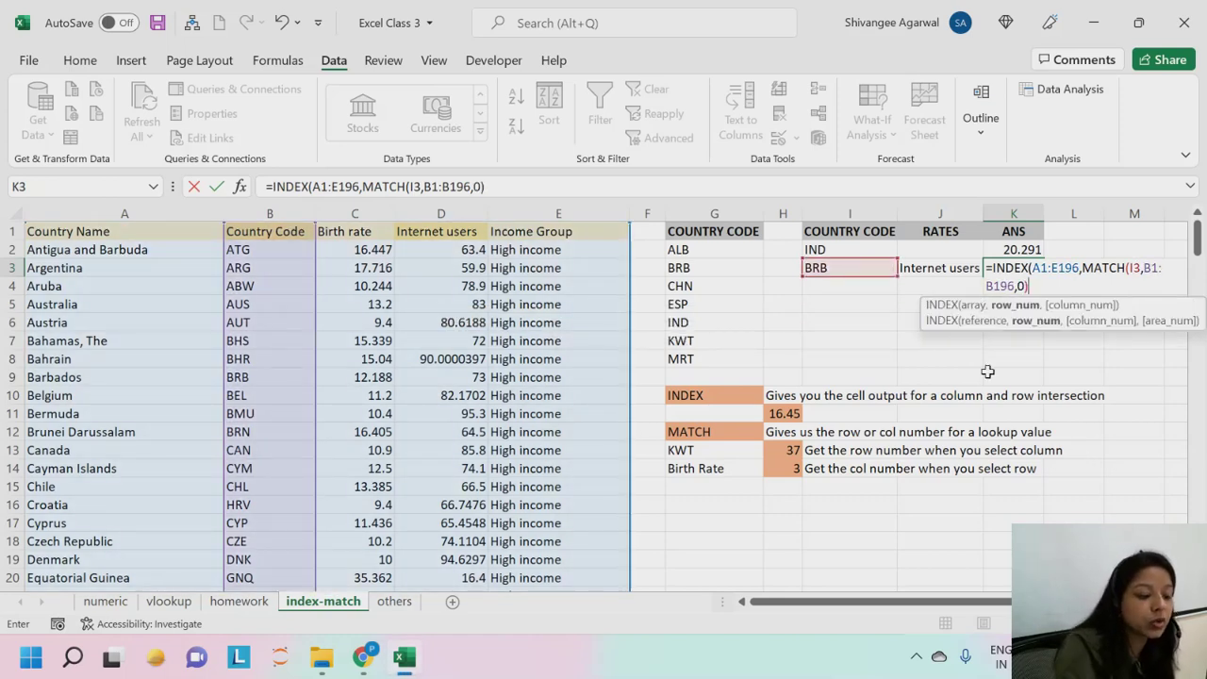
text(,)
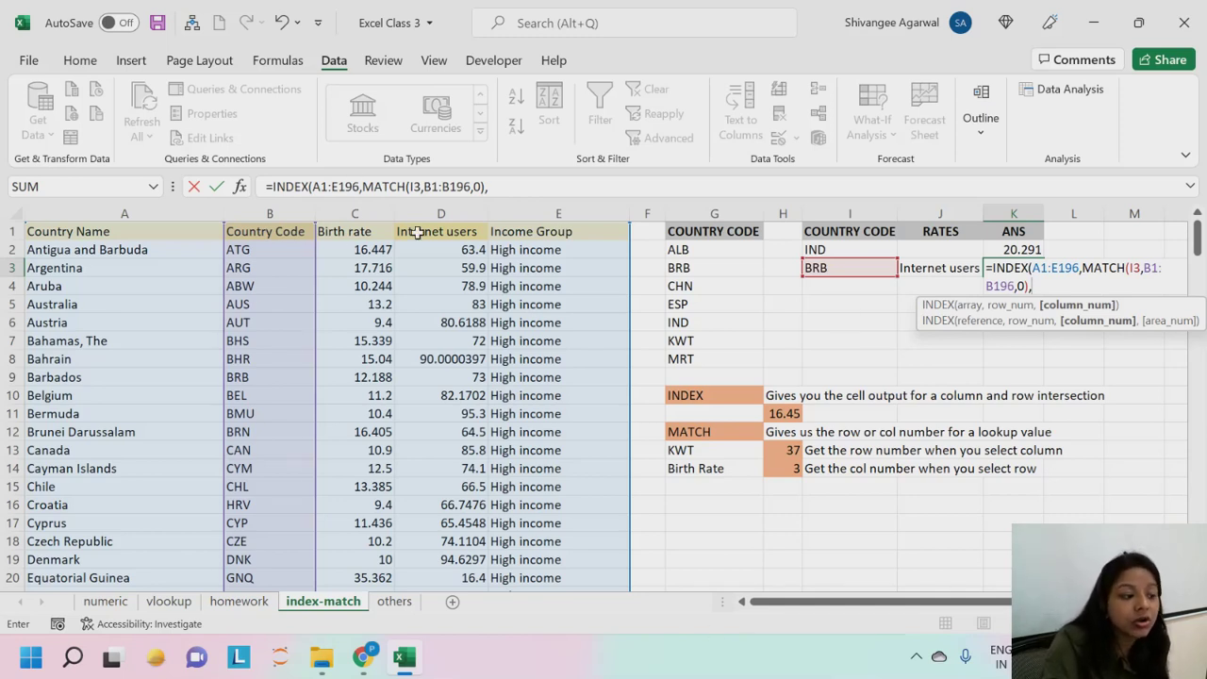
Step: Add MATCH(J3,A1:E1,0) as INDEX's column argument and close the formula
text(MATCH()
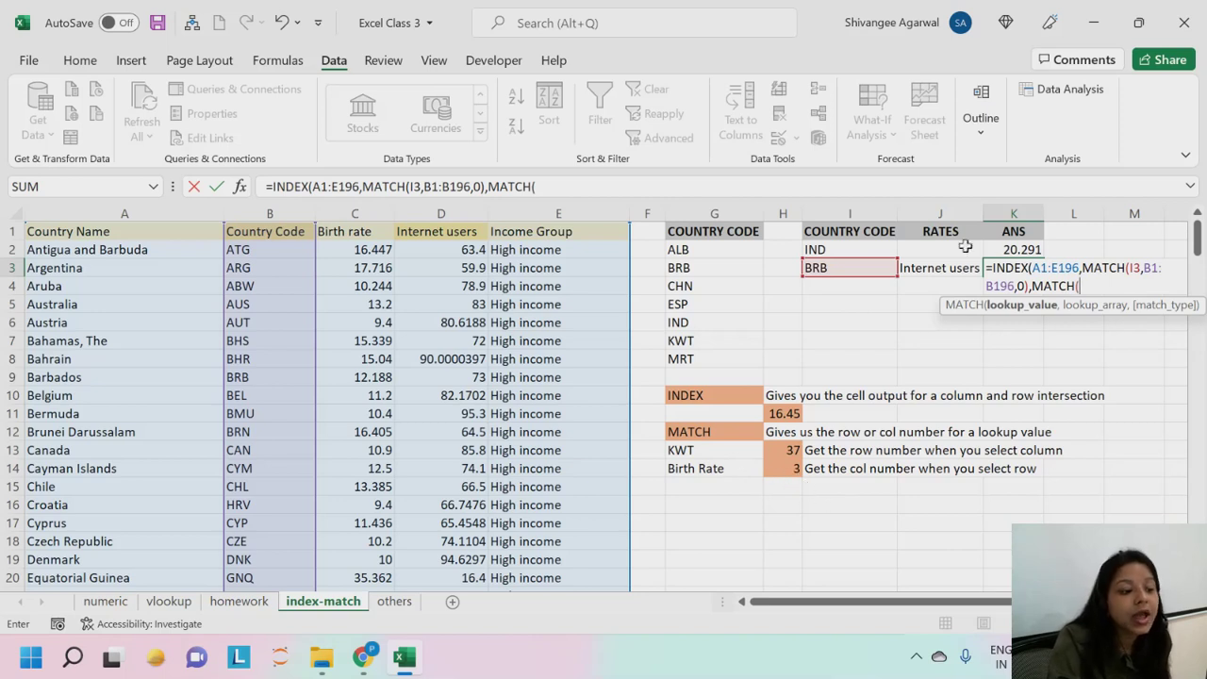
click(947, 268)
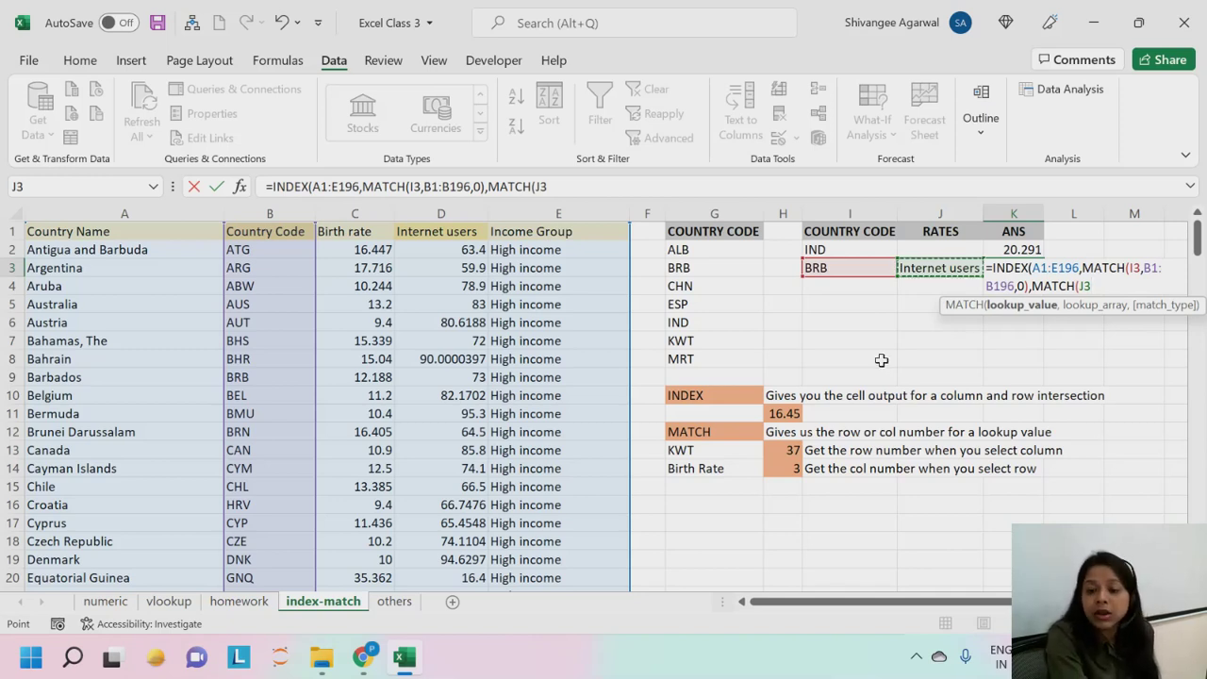
text(,)
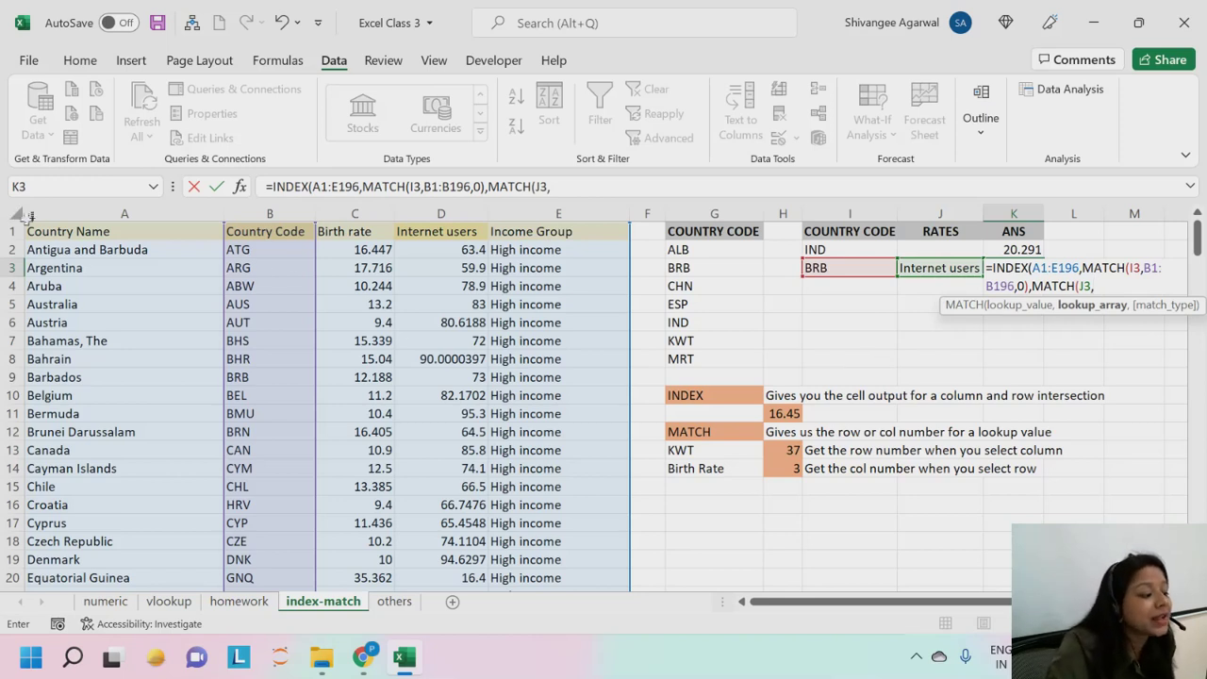
drag(56, 231, 598, 211)
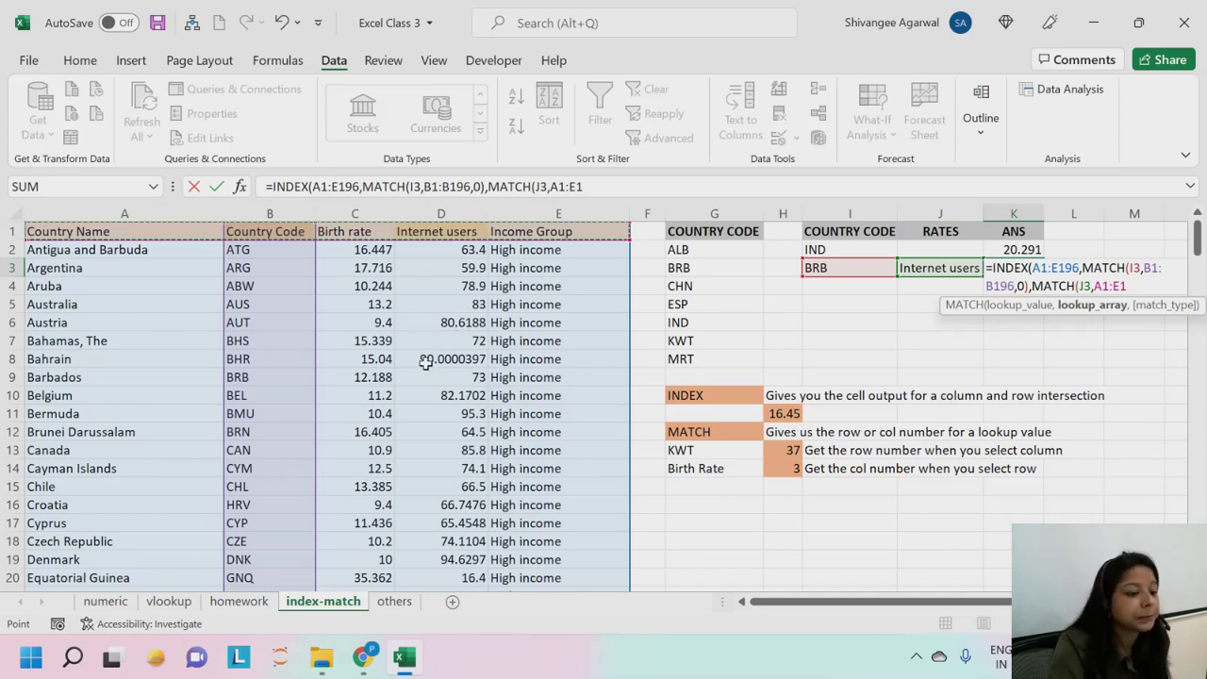
text(,0)
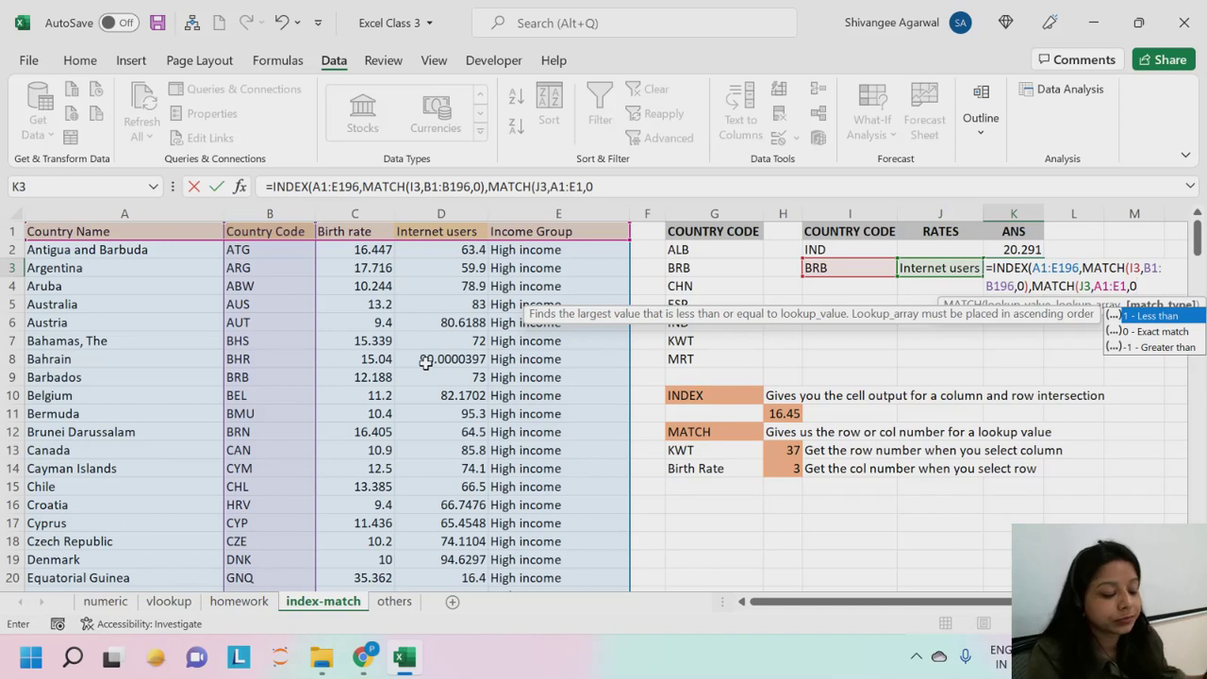
text()))
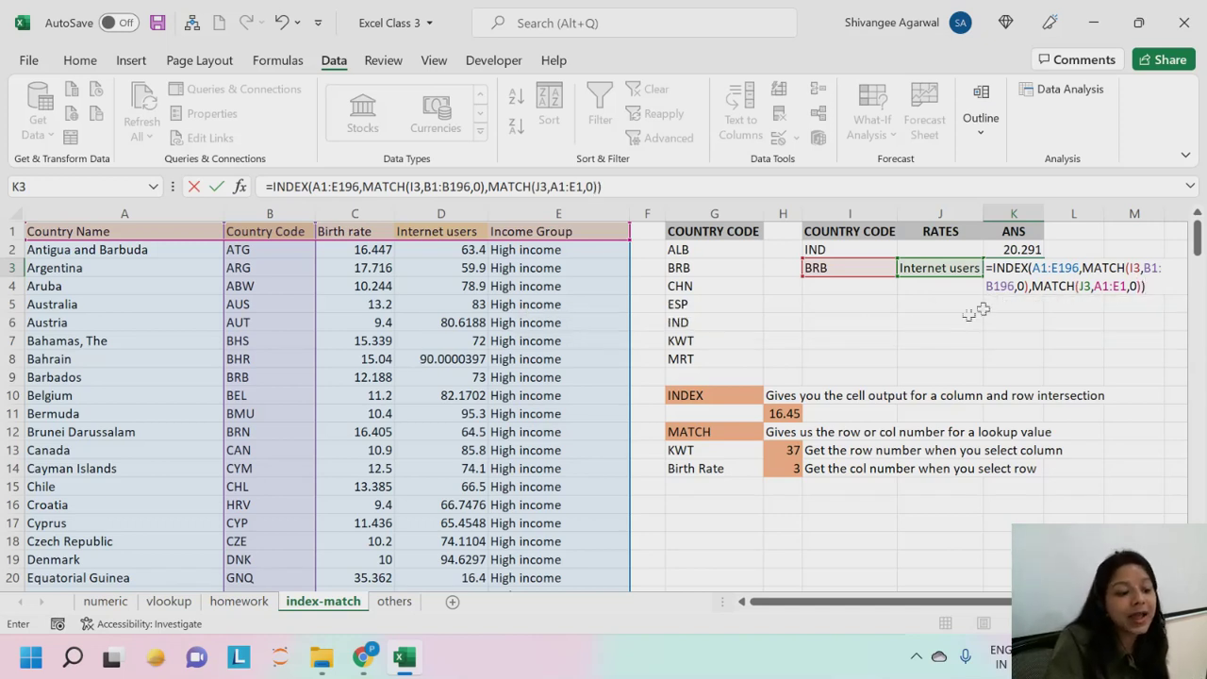
drag(1078, 268, 1034, 270)
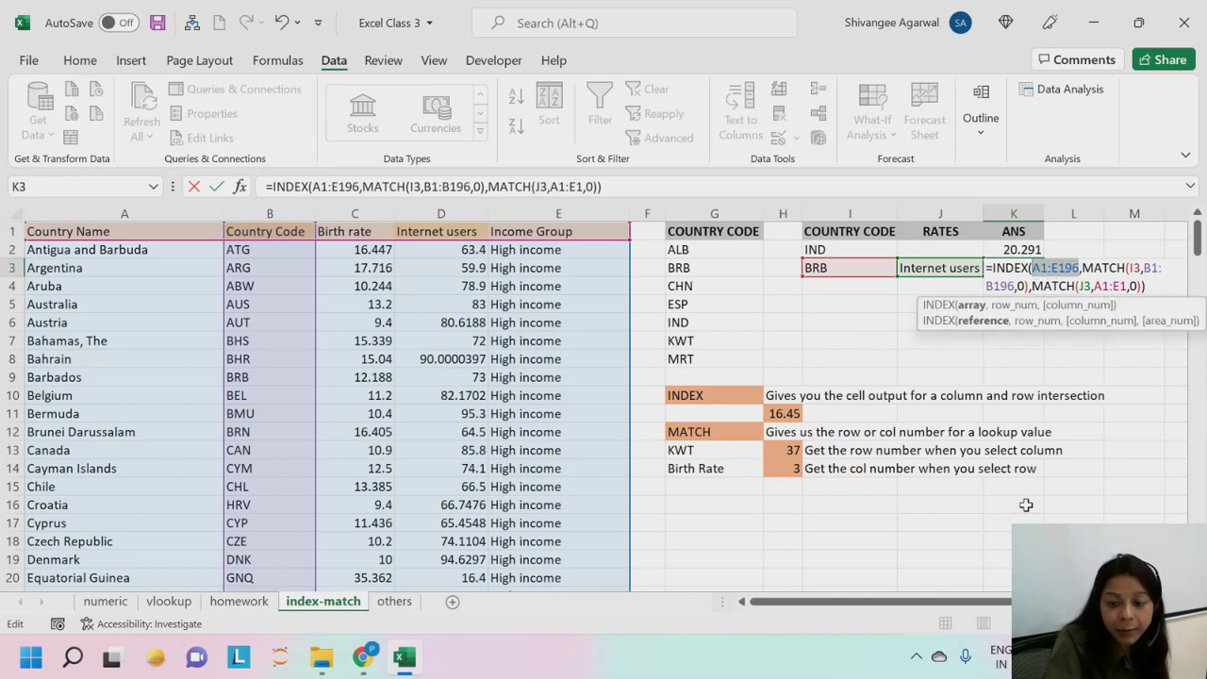
Step: Review both MATCH parts of the formula, then commit it so K3 shows 73
drag(1083, 269, 1031, 303)
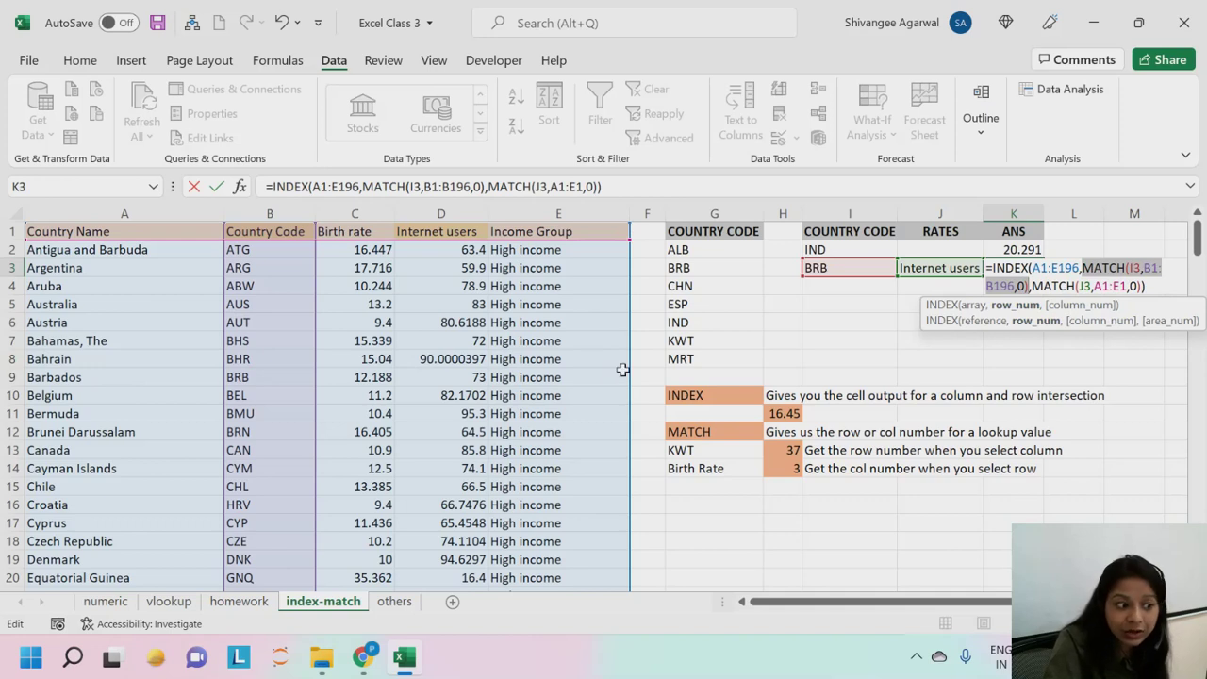
drag(1032, 286, 1145, 284)
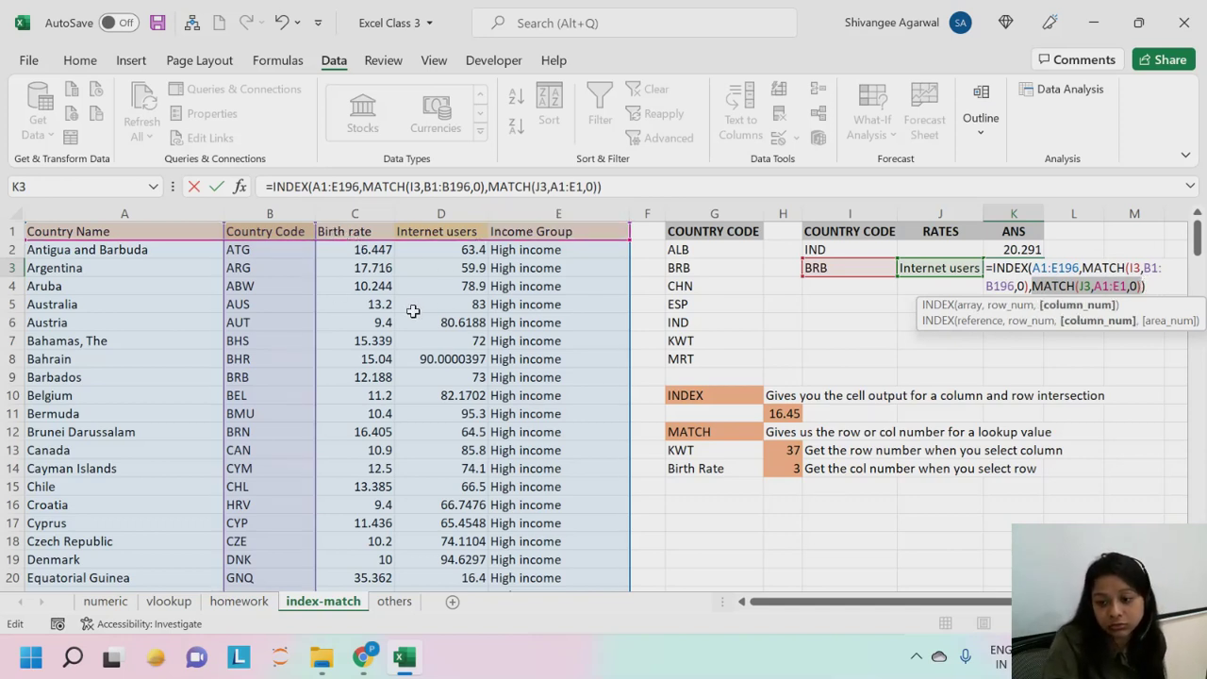
key(Return)
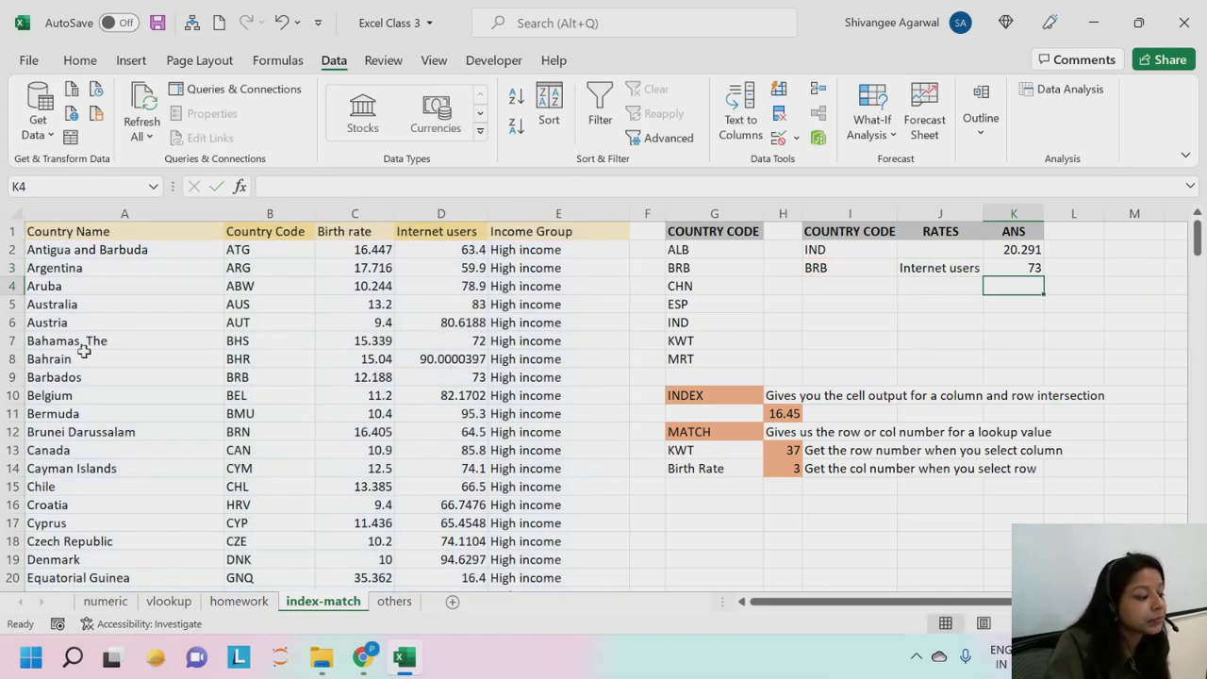
Step: Confirm Barbados's Internet users value of 73, then give K3 a light green fill
drag(81, 376, 469, 374)
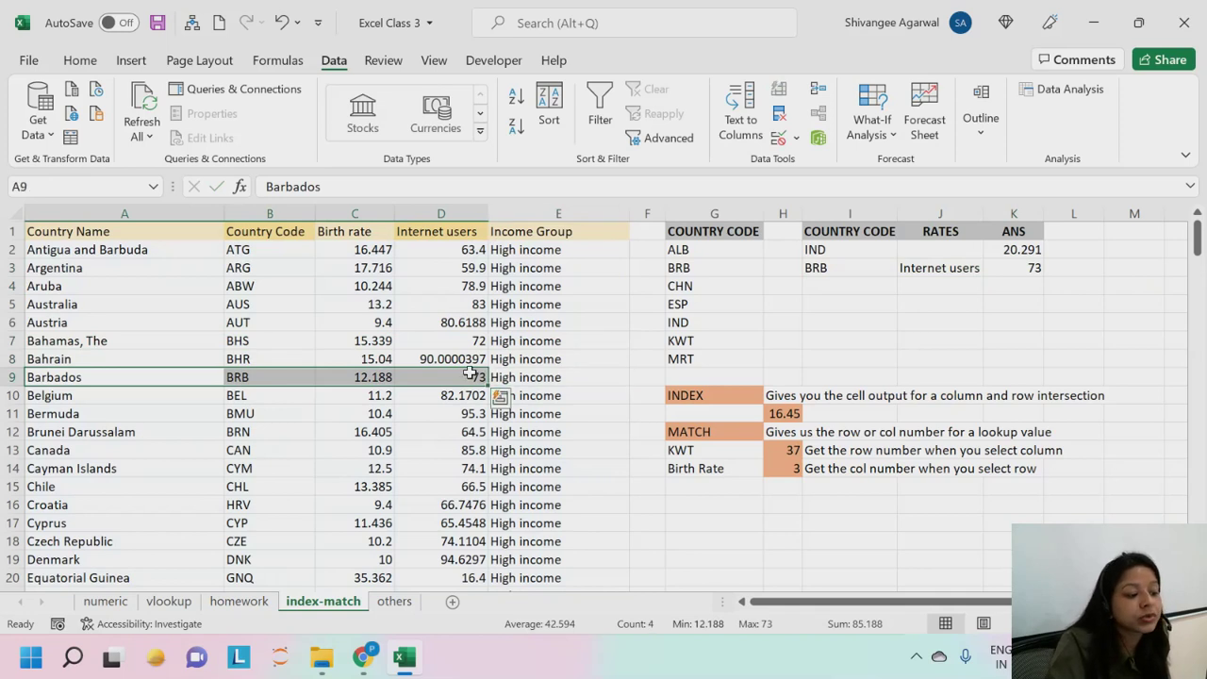
click(470, 373)
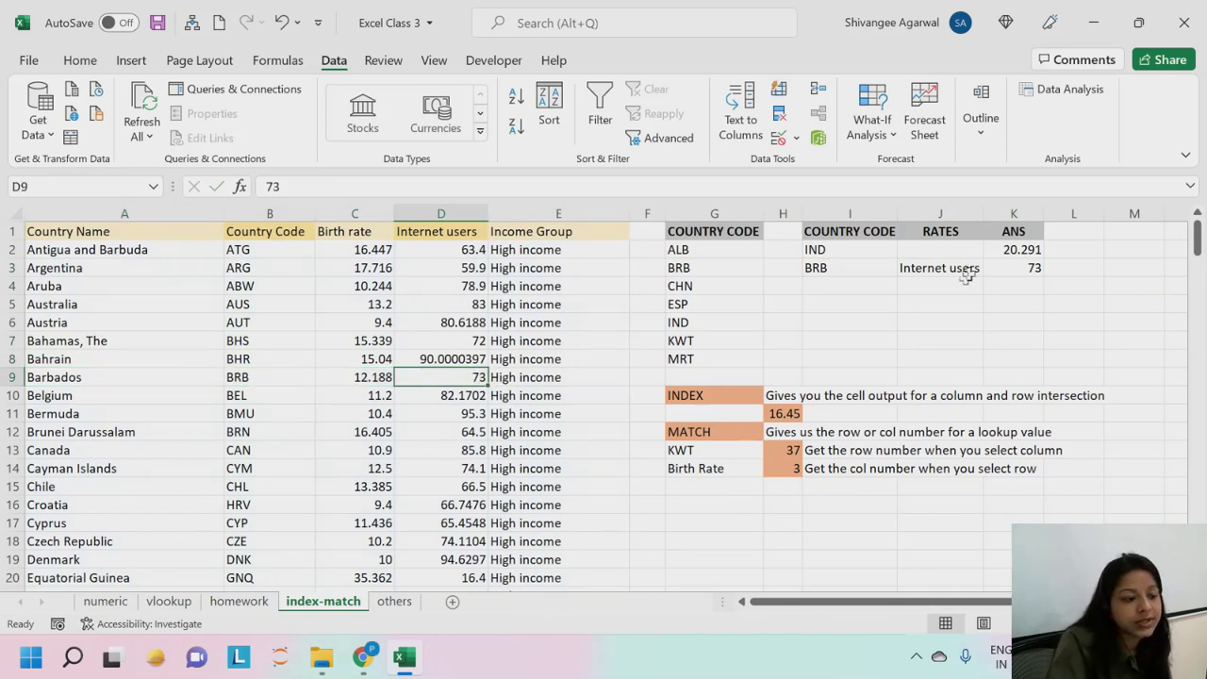
click(1016, 267)
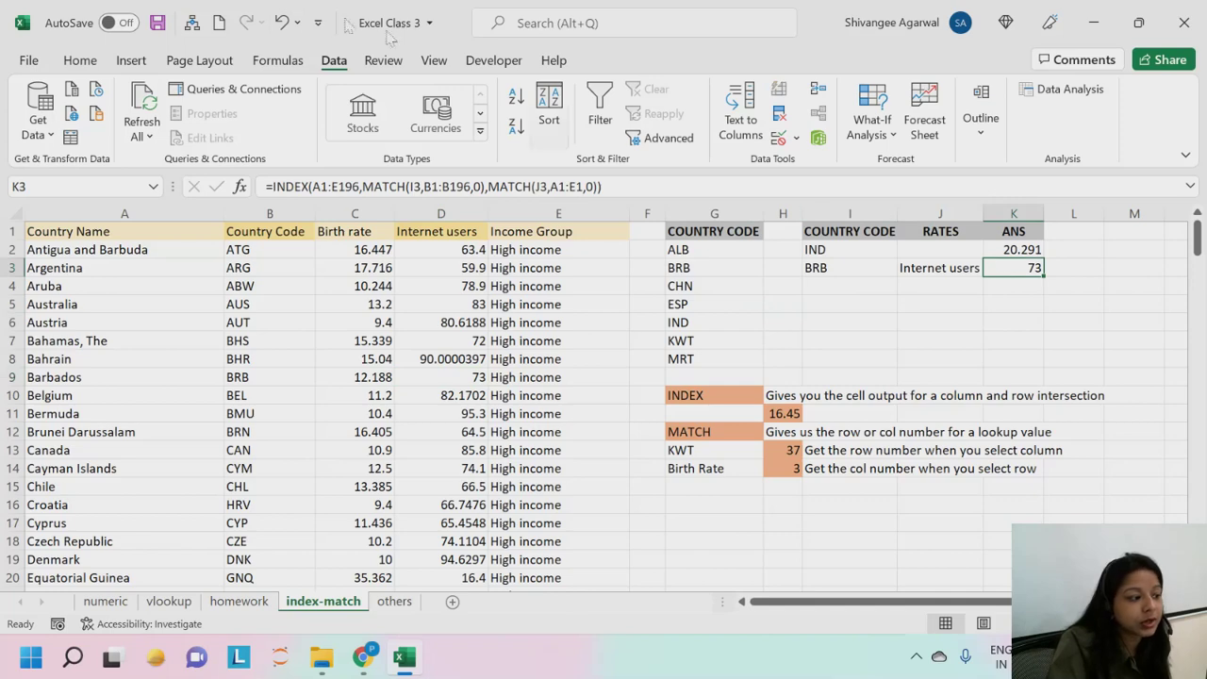
click(85, 58)
click(325, 126)
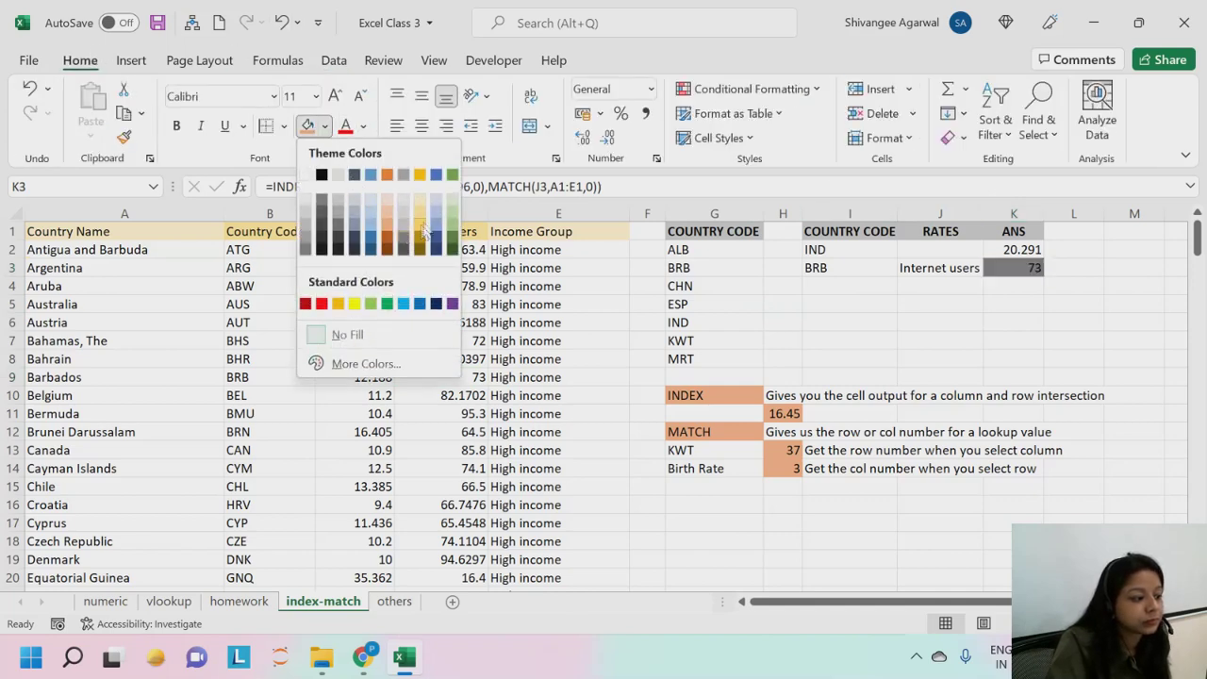
click(453, 220)
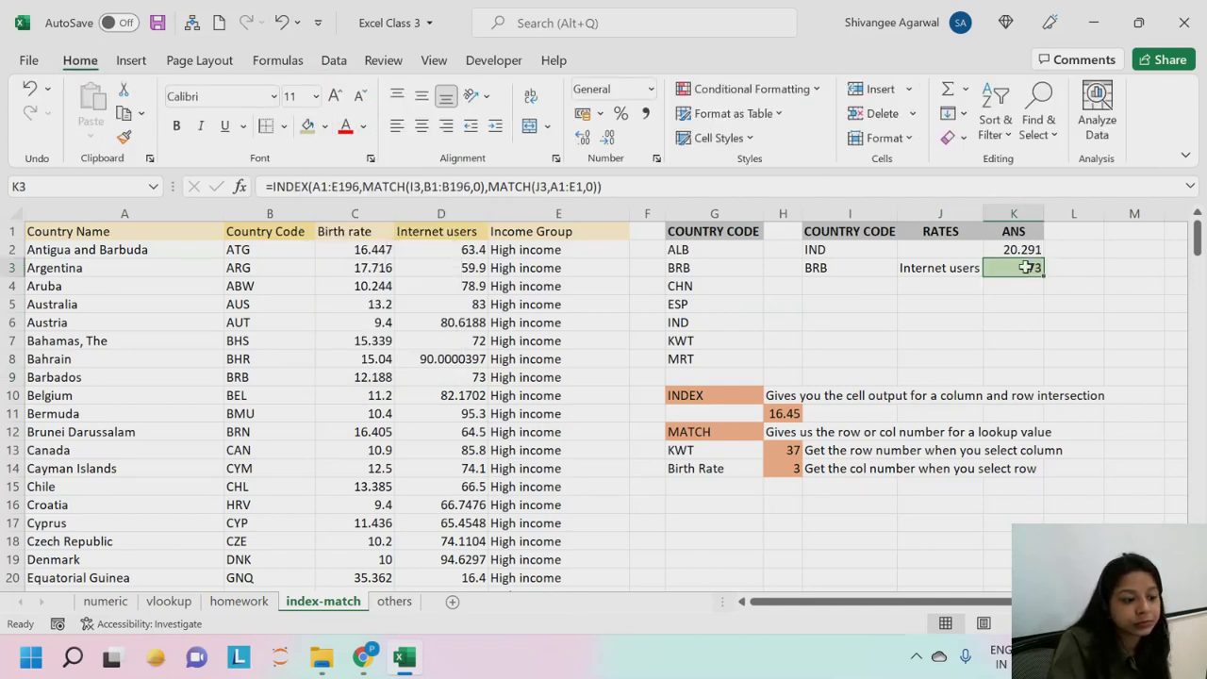
Step: Switch J3 to Birth rate and I3 to ESP, watching K3 update
click(949, 268)
click(991, 268)
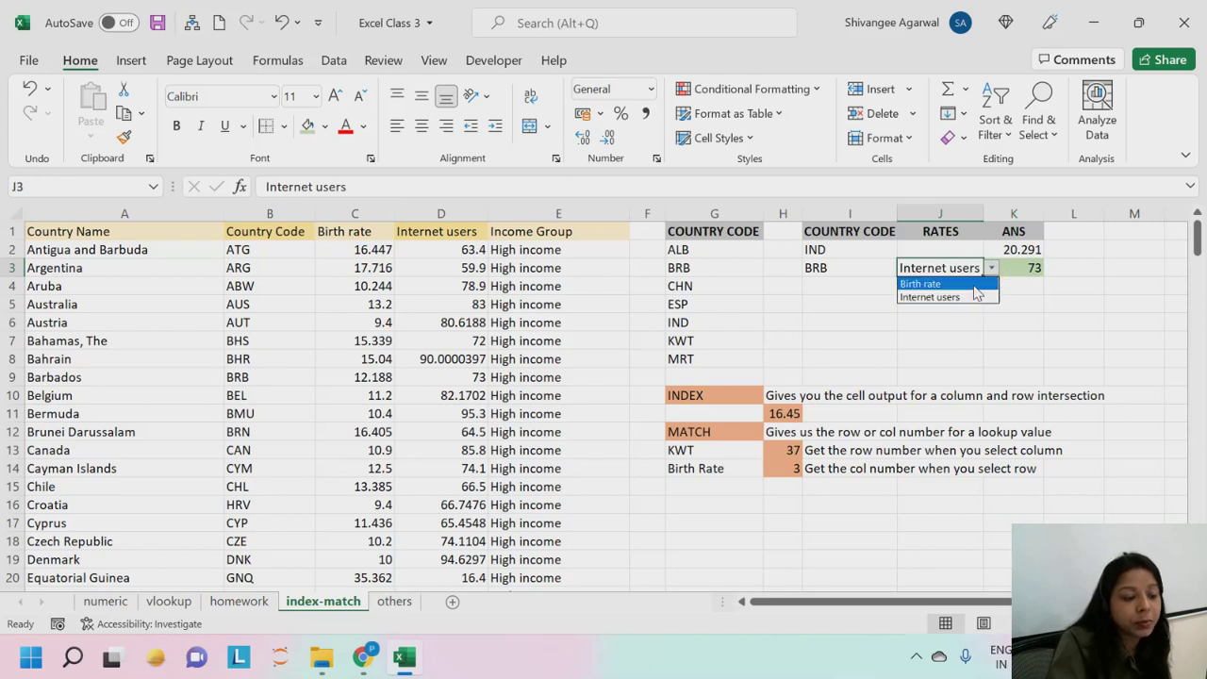
click(975, 287)
click(1011, 272)
click(894, 272)
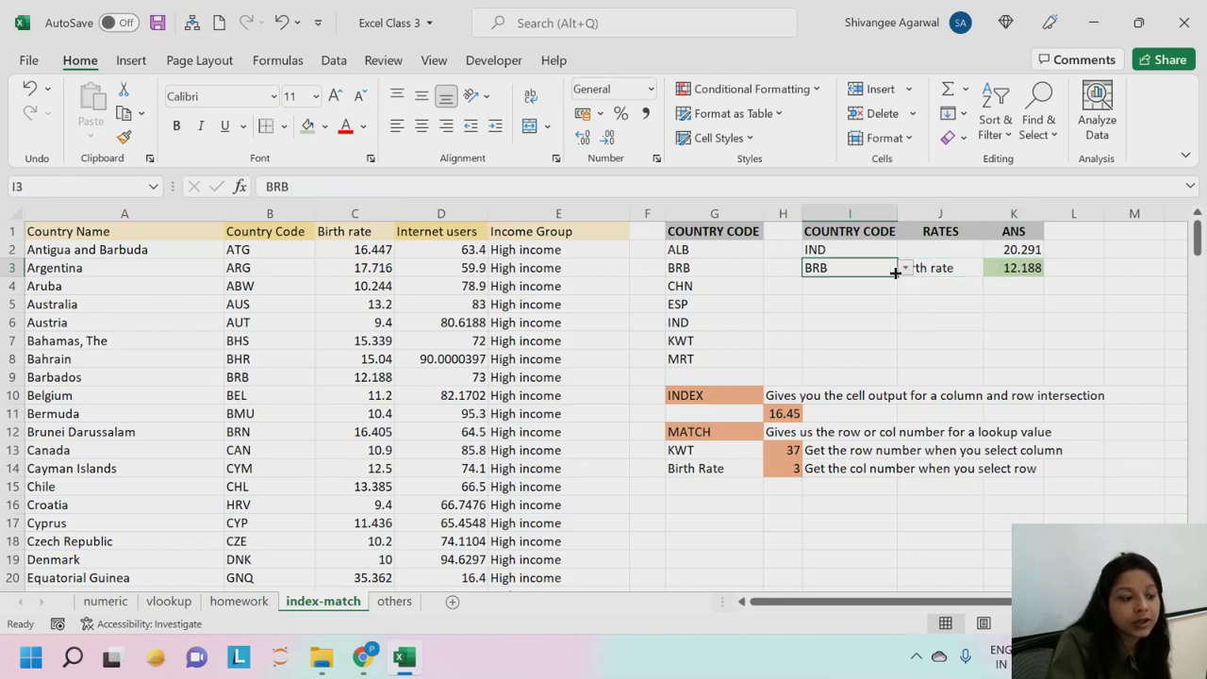
click(904, 268)
click(844, 319)
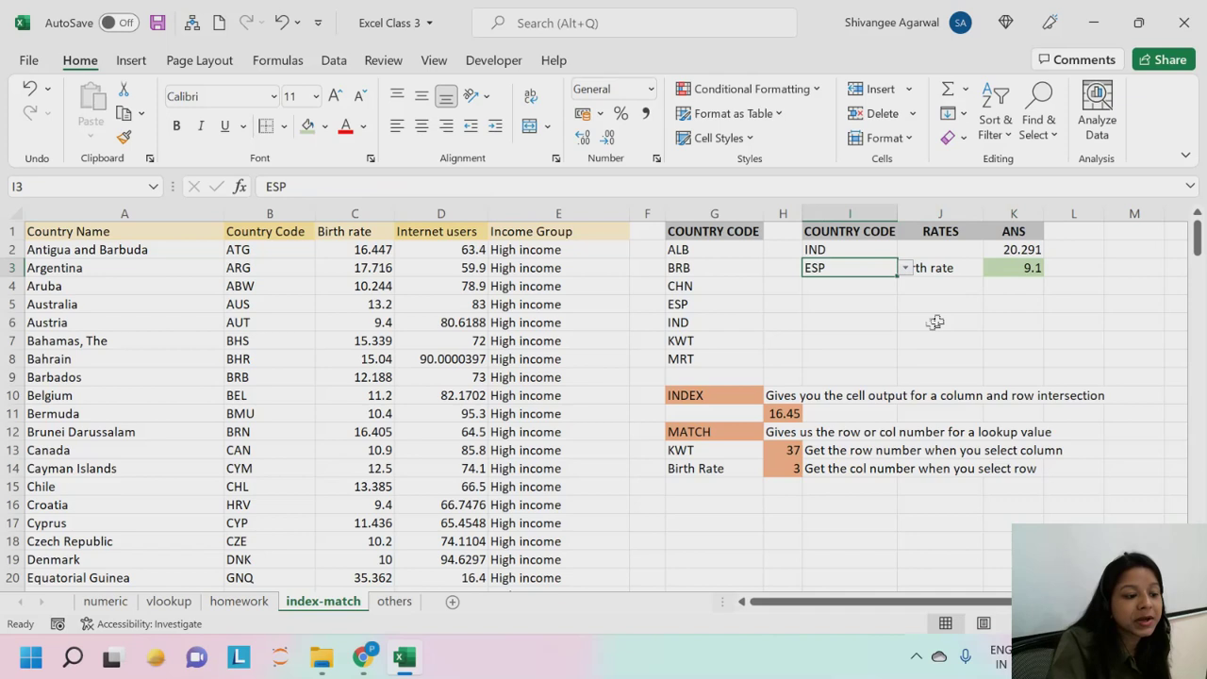
click(1008, 272)
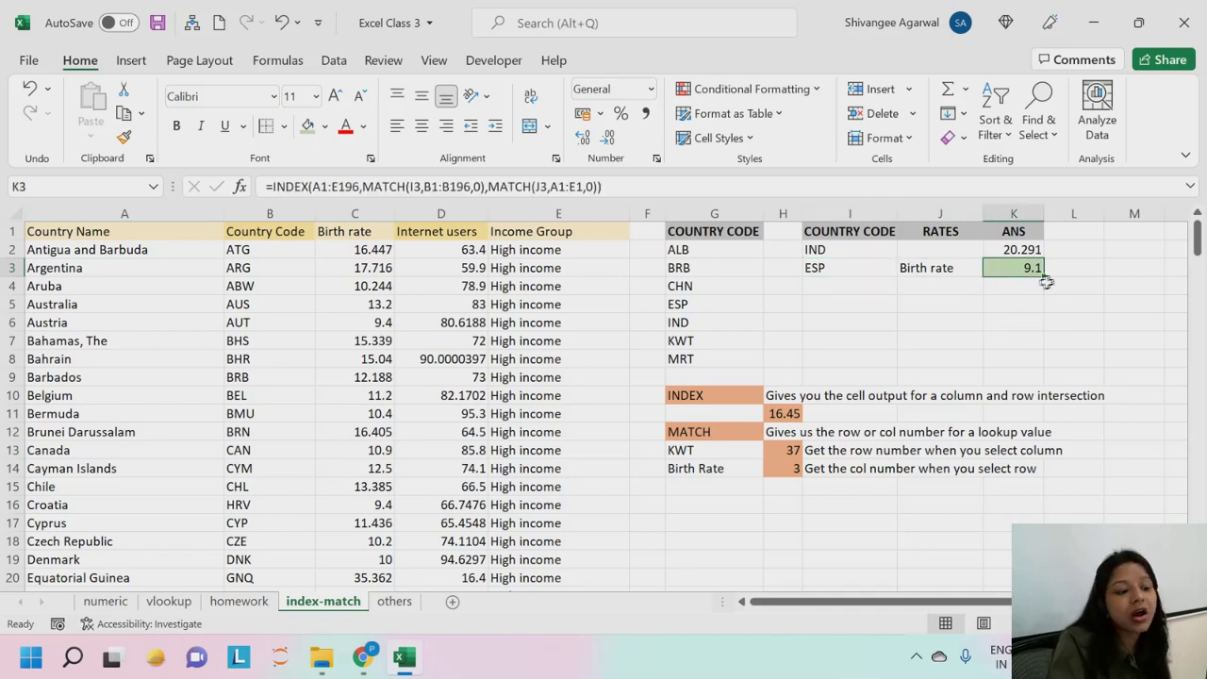
Step: Set I3 back to BRB so K3 shows 12.188, then view K2's formula
click(843, 270)
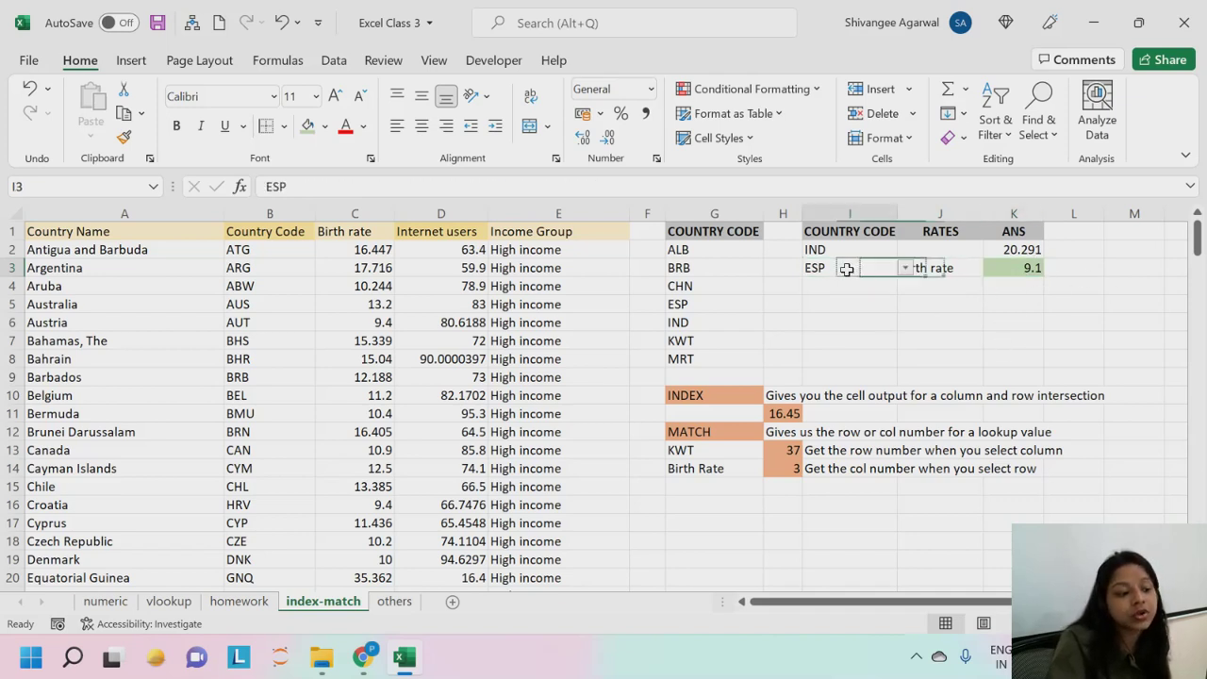
click(907, 268)
click(849, 286)
click(887, 269)
click(904, 268)
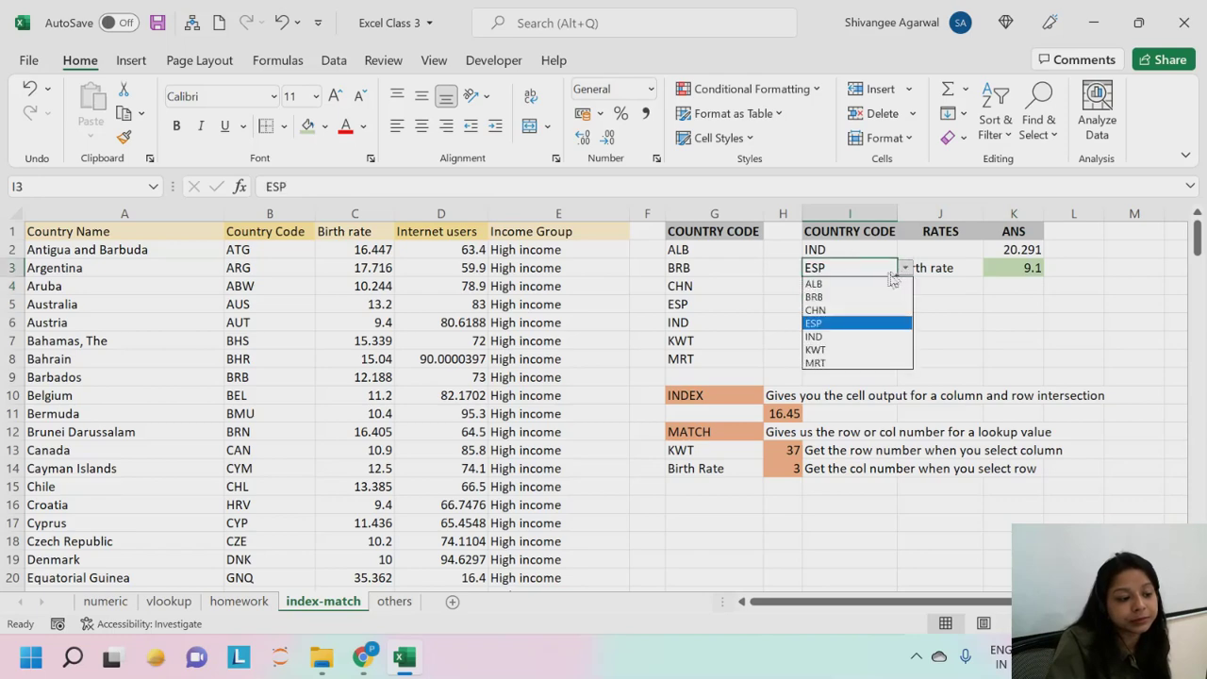
click(868, 297)
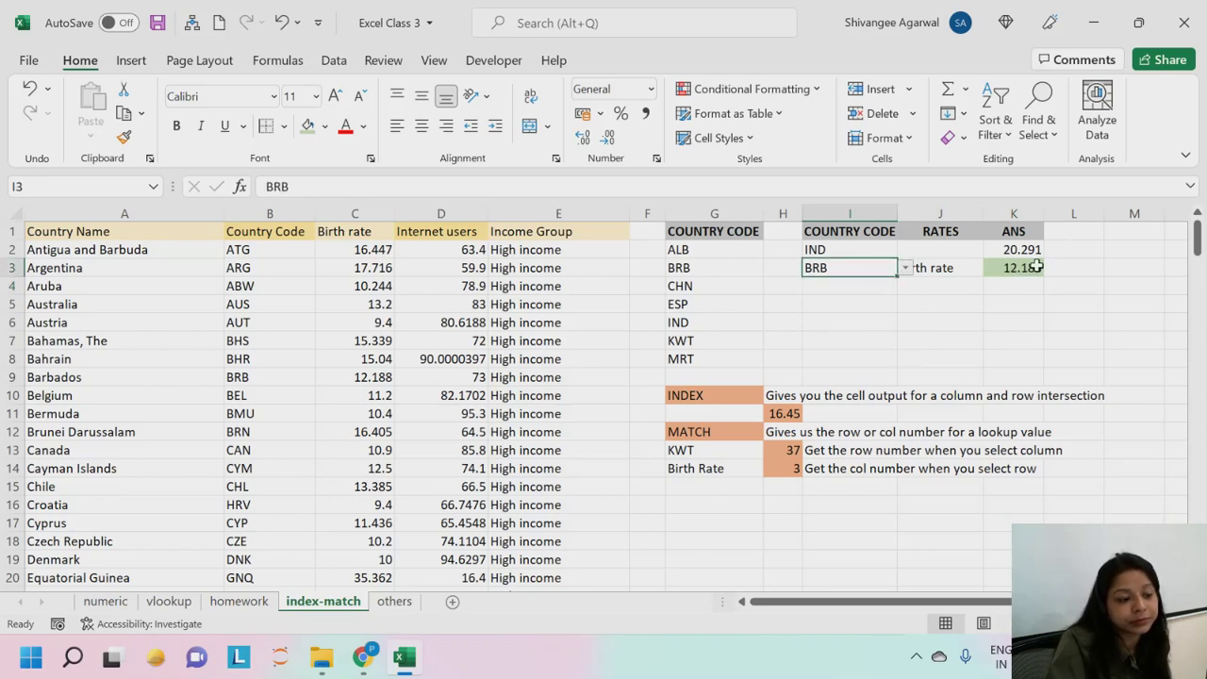
double_click(1036, 268)
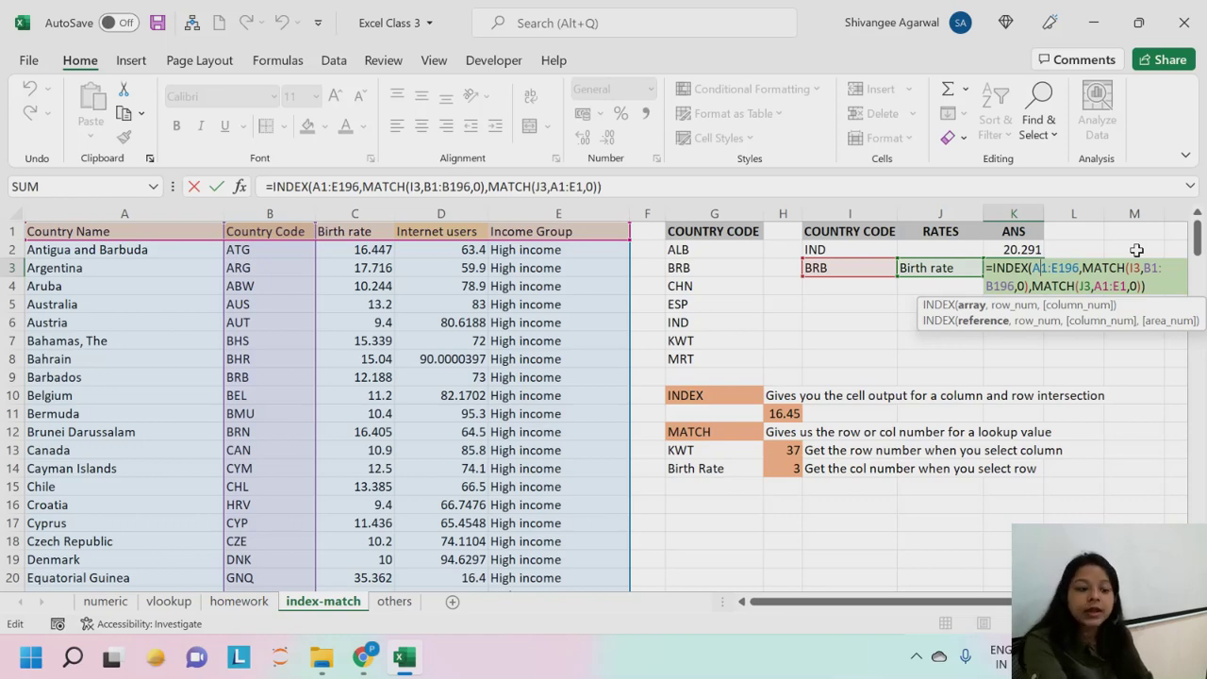
key(Return)
double_click(1028, 250)
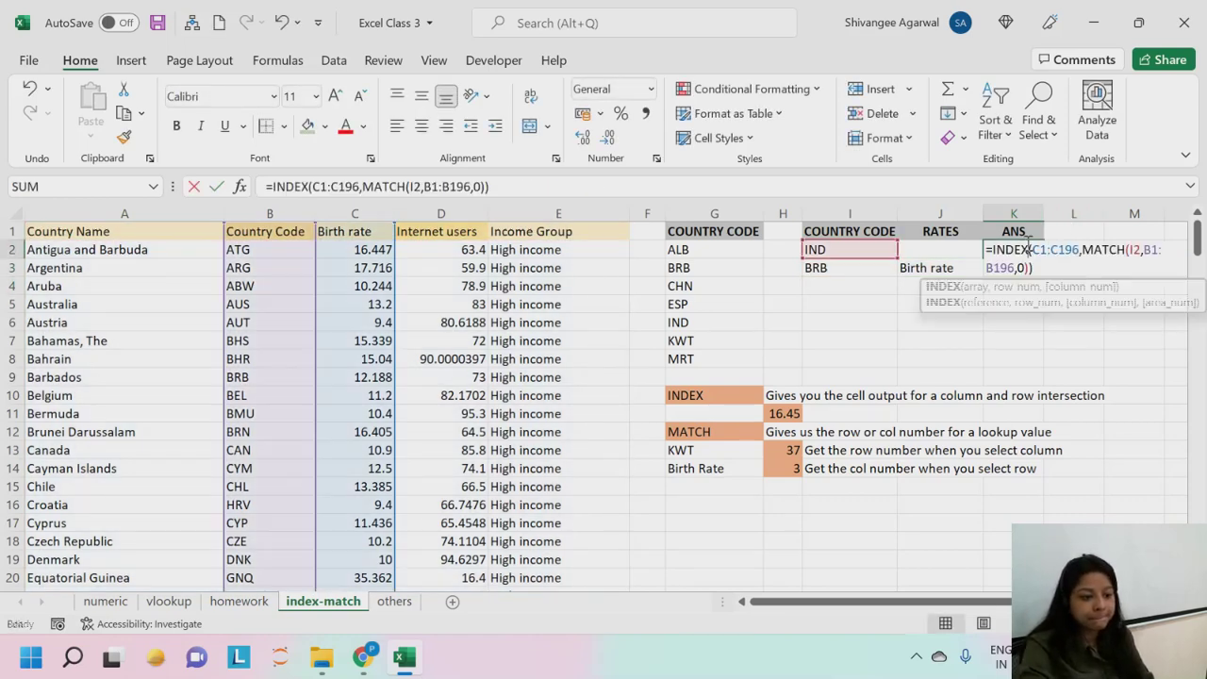
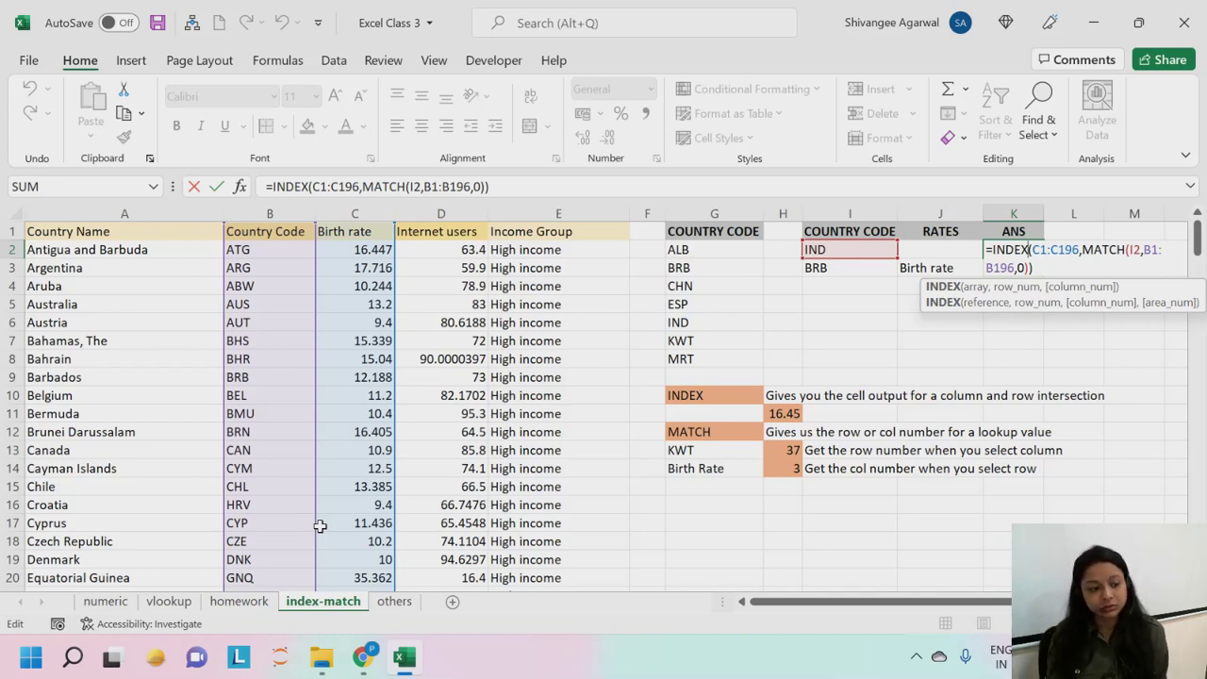
Step: Commit K2's INDEX-MATCH formula returning IND's 20.291, then reopen K3's formula for editing
key(Return)
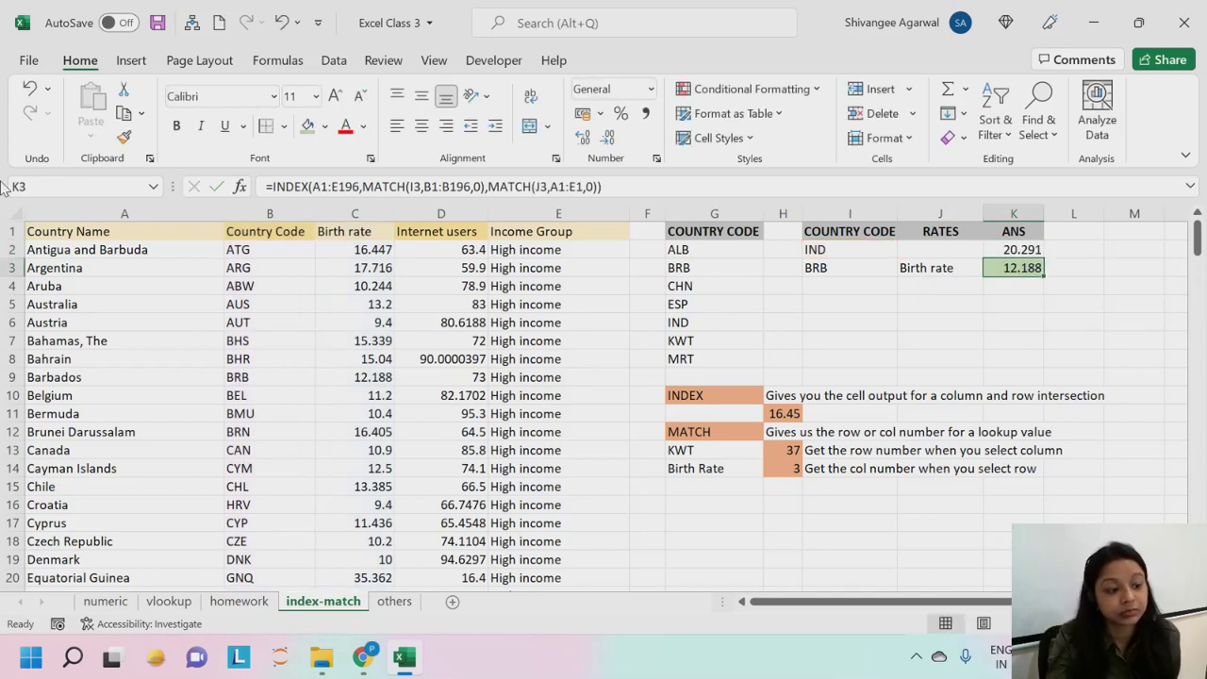
double_click(1006, 268)
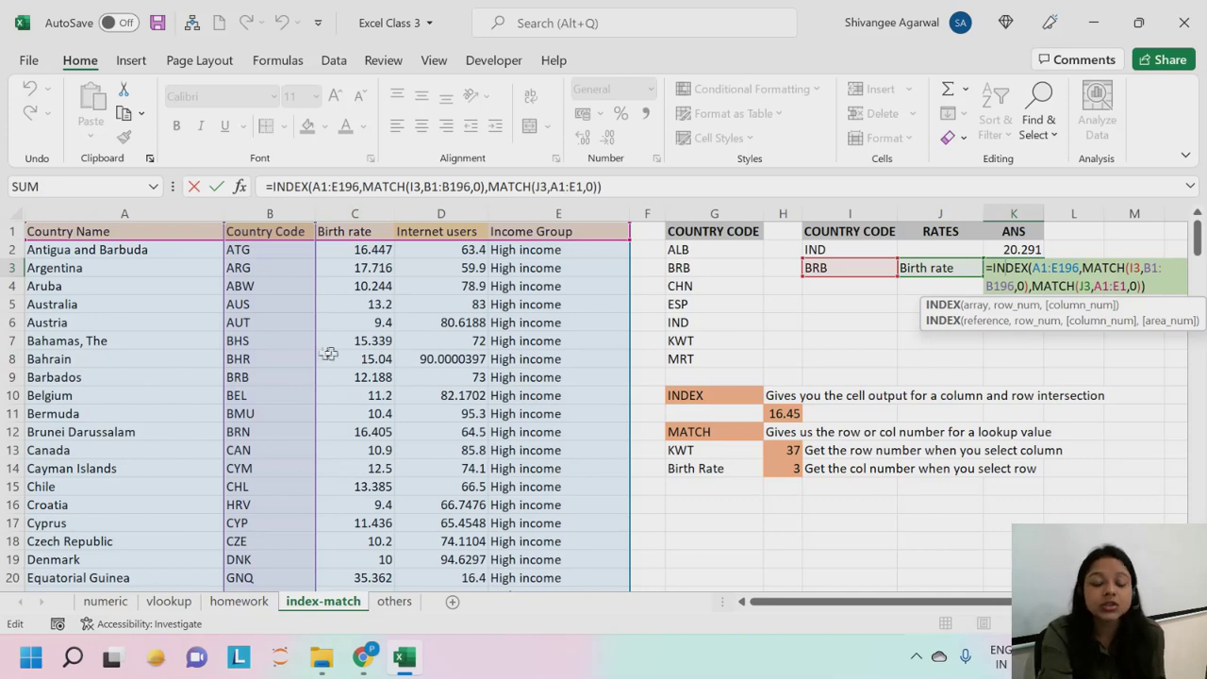
Step: Check K3's column_num argument and commit the INDEX-MATCH formula returning BRB's 12.188
click(1124, 330)
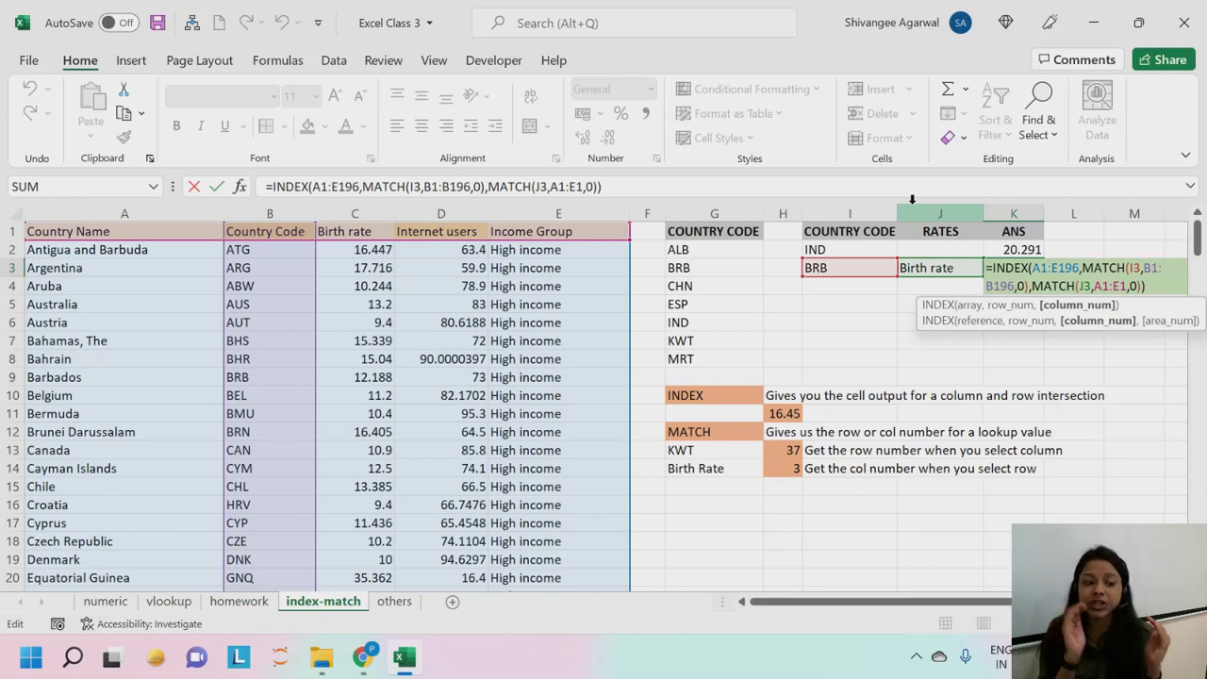
key(Return)
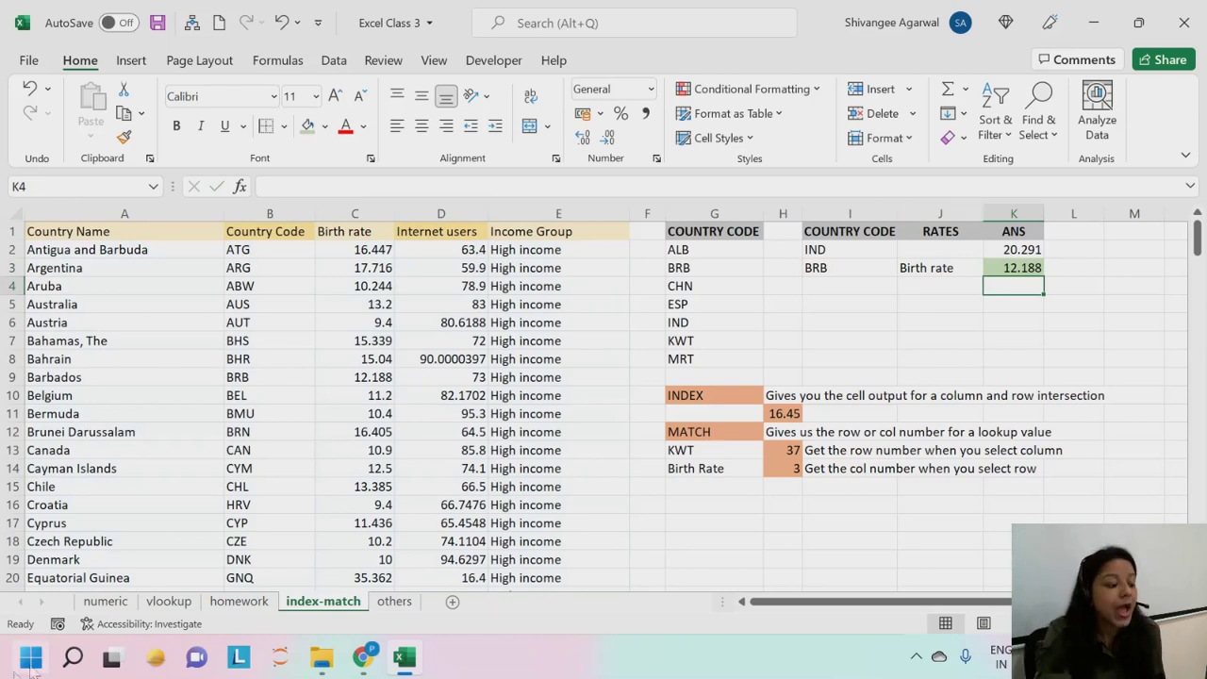
Step: Review the homework sheet's Supplier cells H3:H14 and lookup columns, then save the workbook on the index-match sheet
click(239, 601)
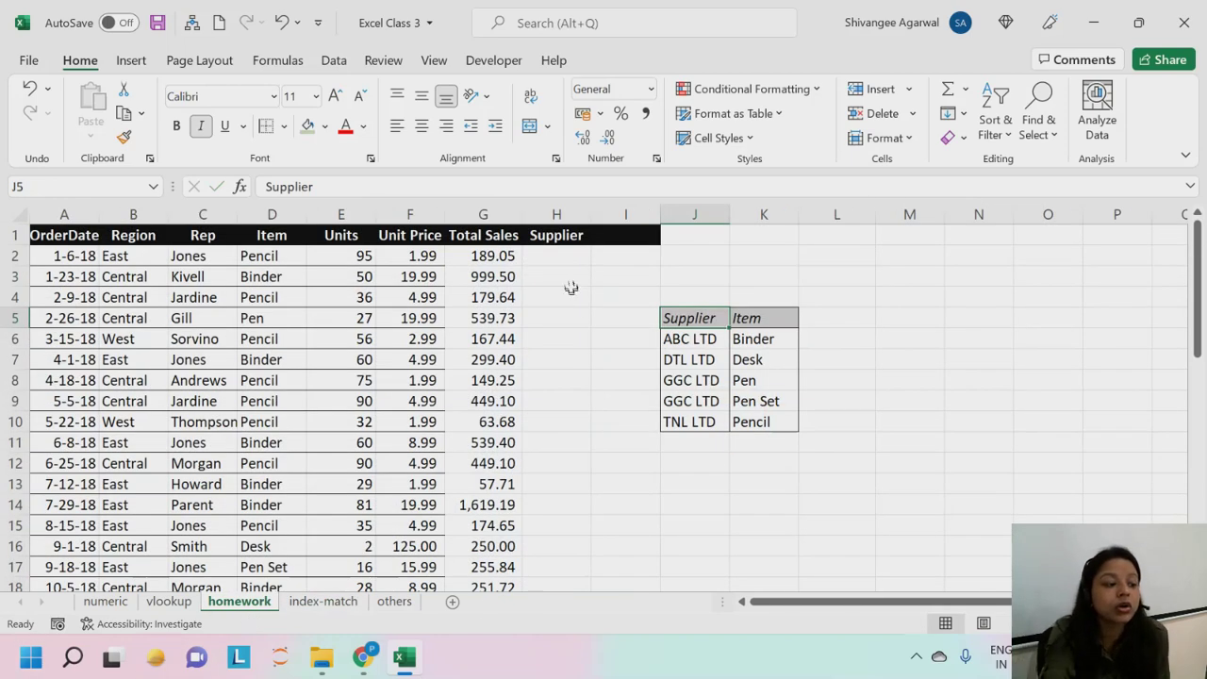
drag(570, 276, 567, 500)
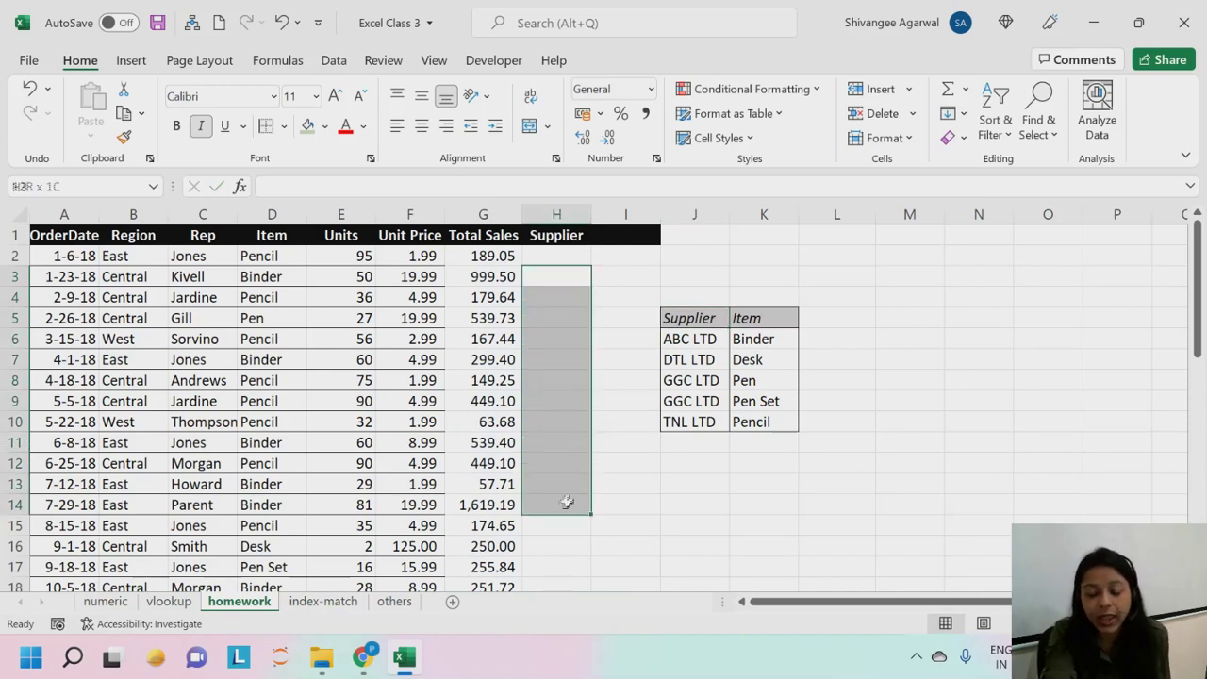
click(546, 257)
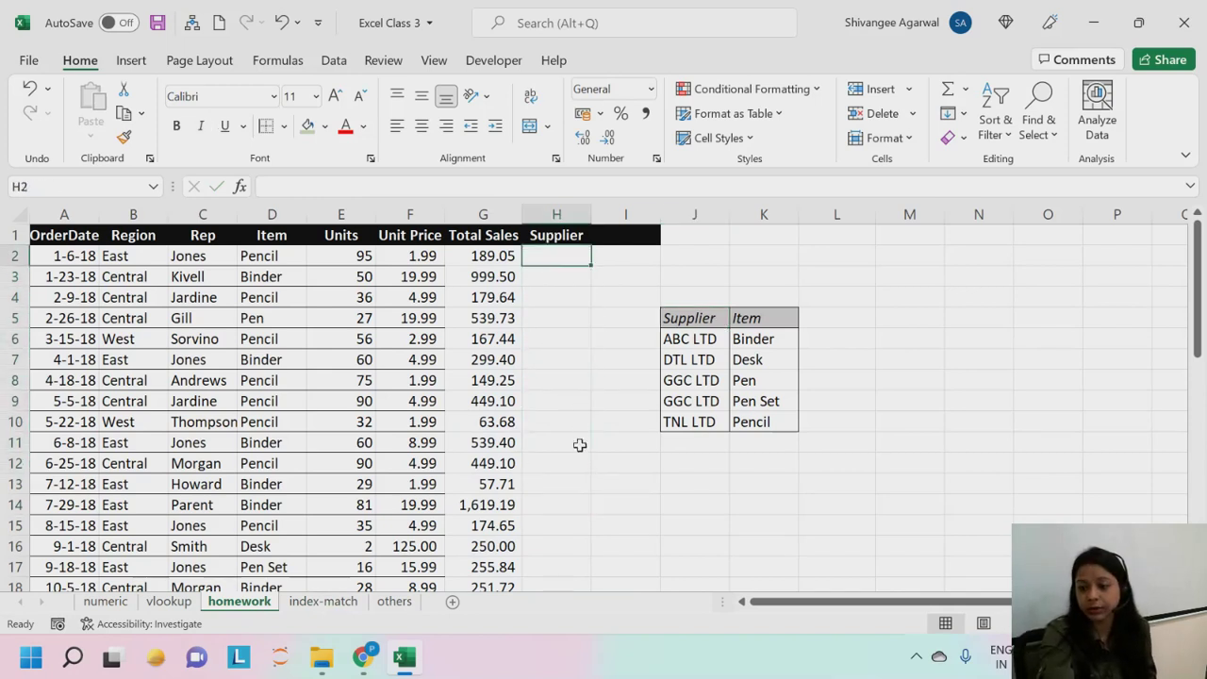
drag(688, 318, 694, 443)
drag(784, 324, 764, 443)
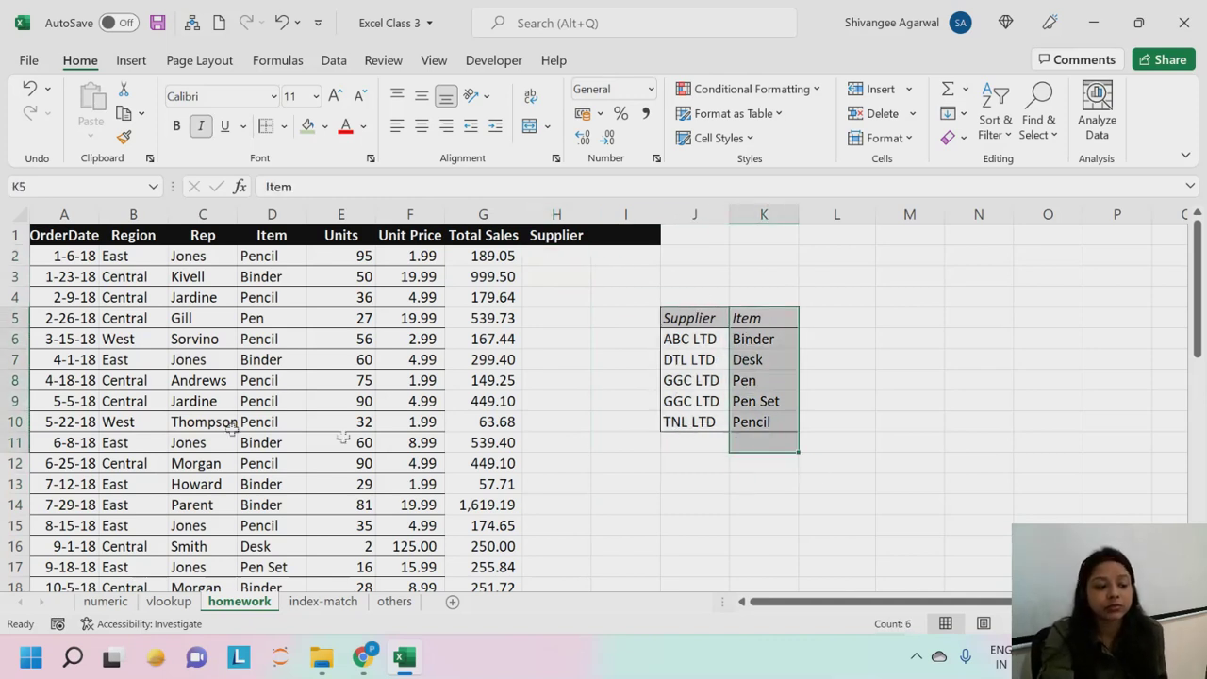
click(575, 272)
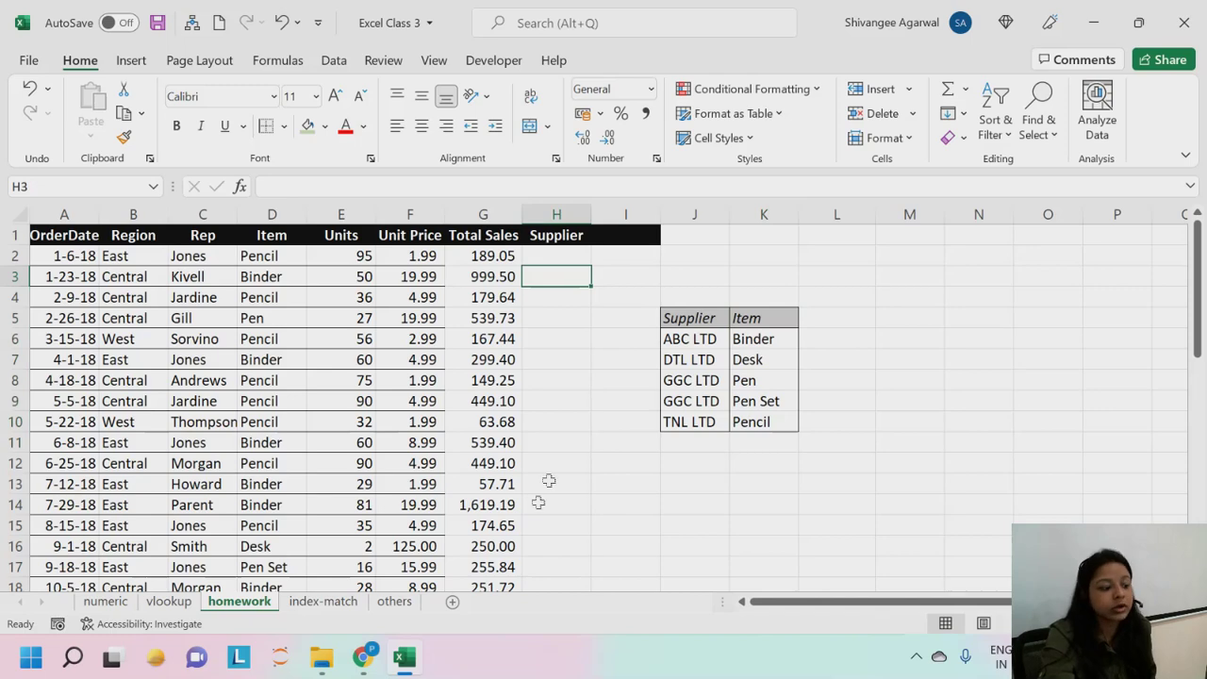
click(330, 607)
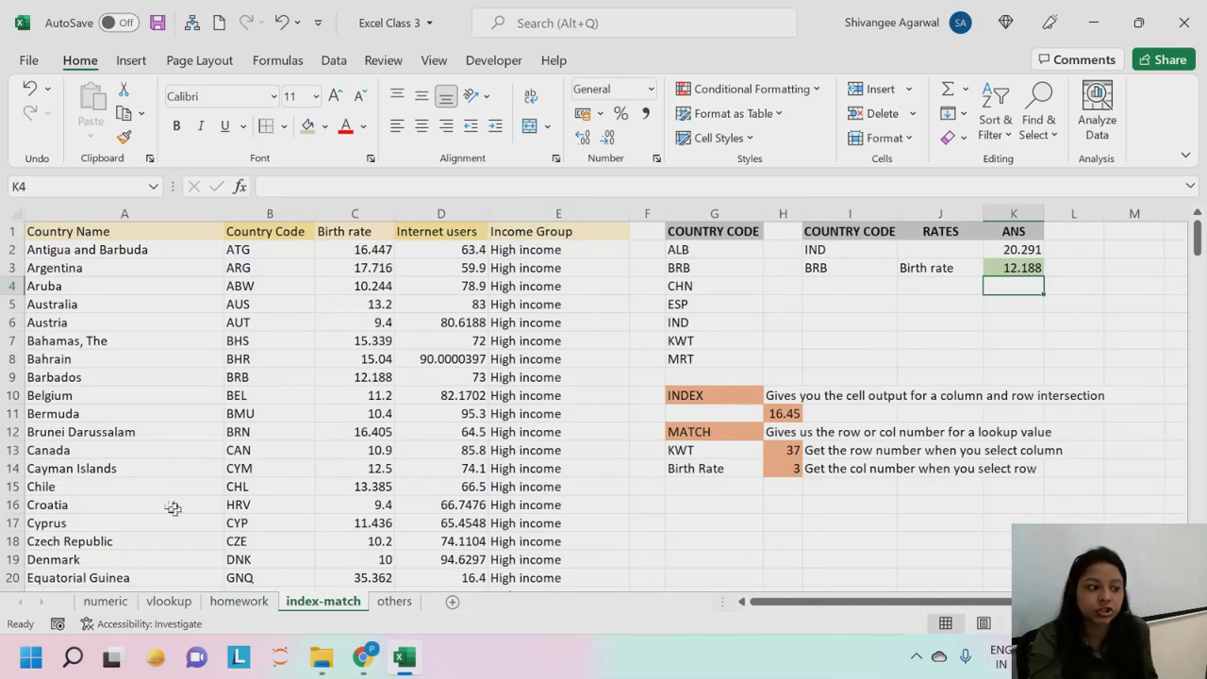
key(ctrl+s)
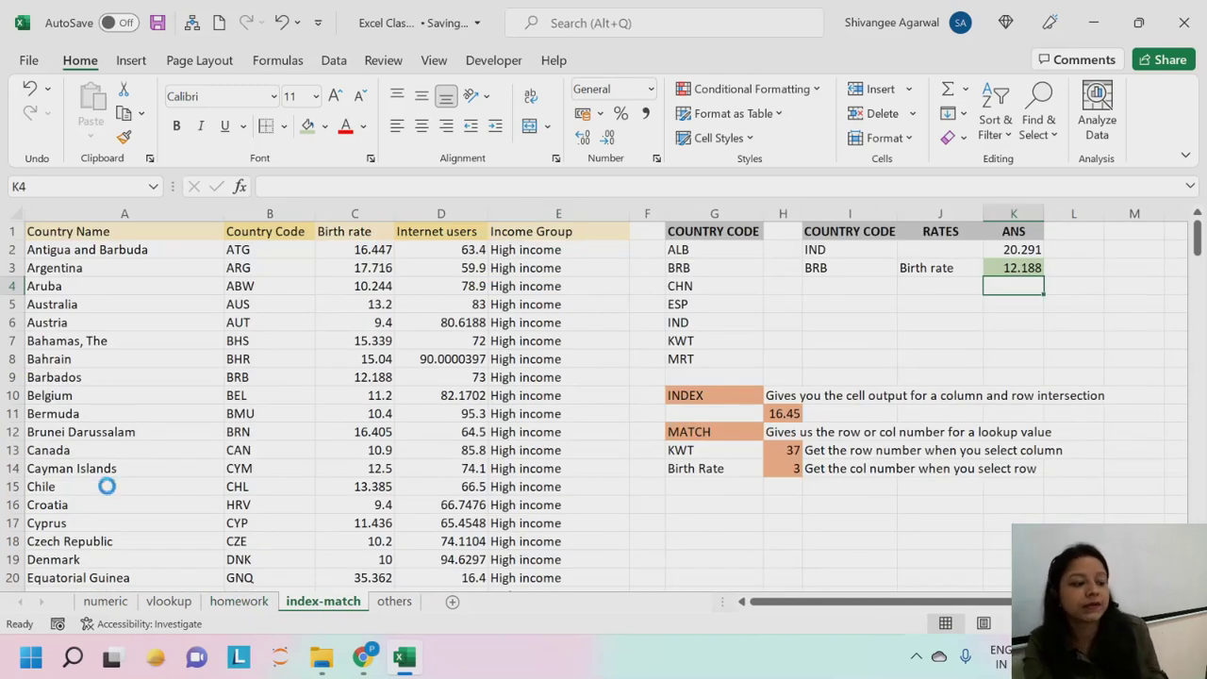